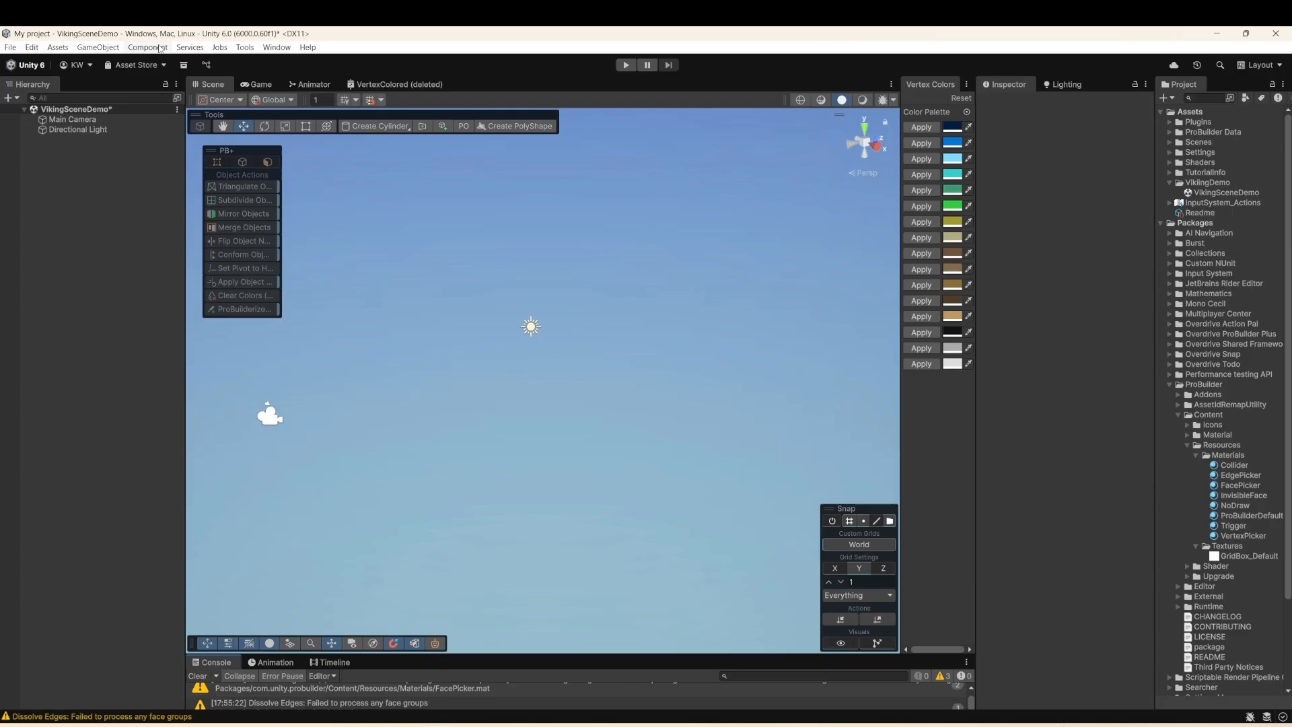
- Add a standard 3D capsule object to the scene
left_click(376, 126)
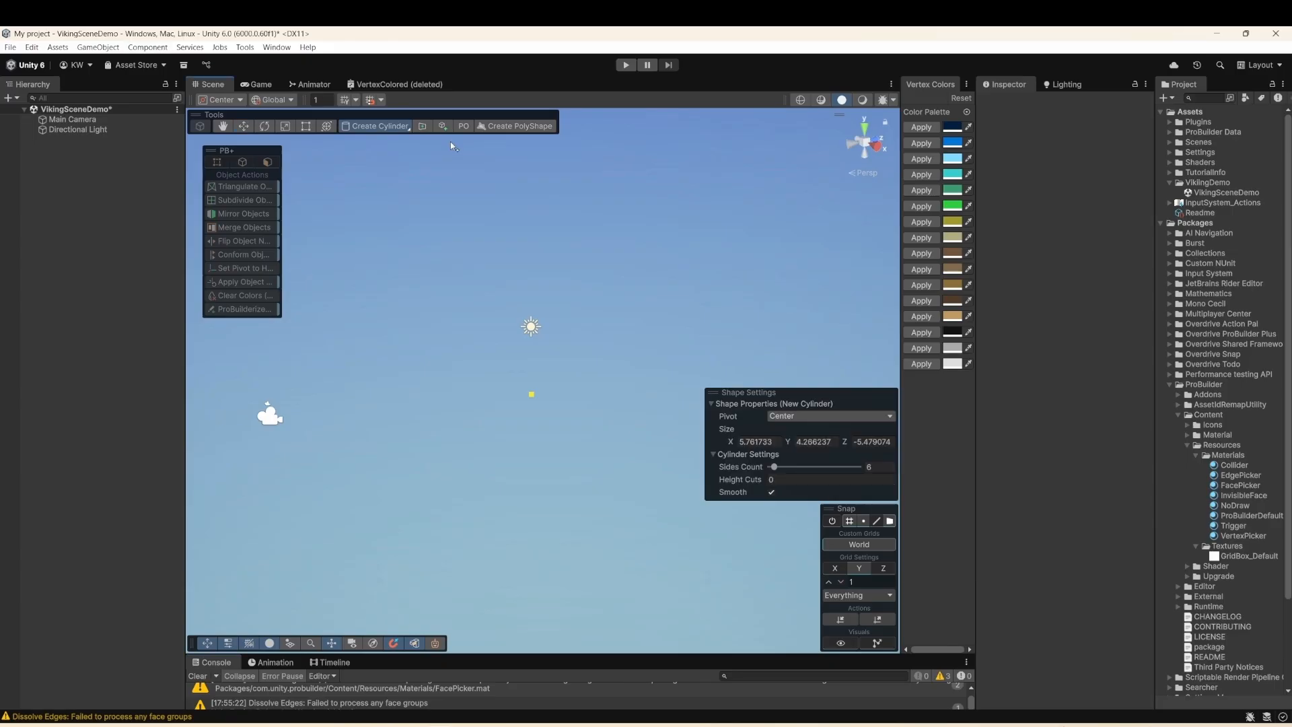
left_click(98, 47)
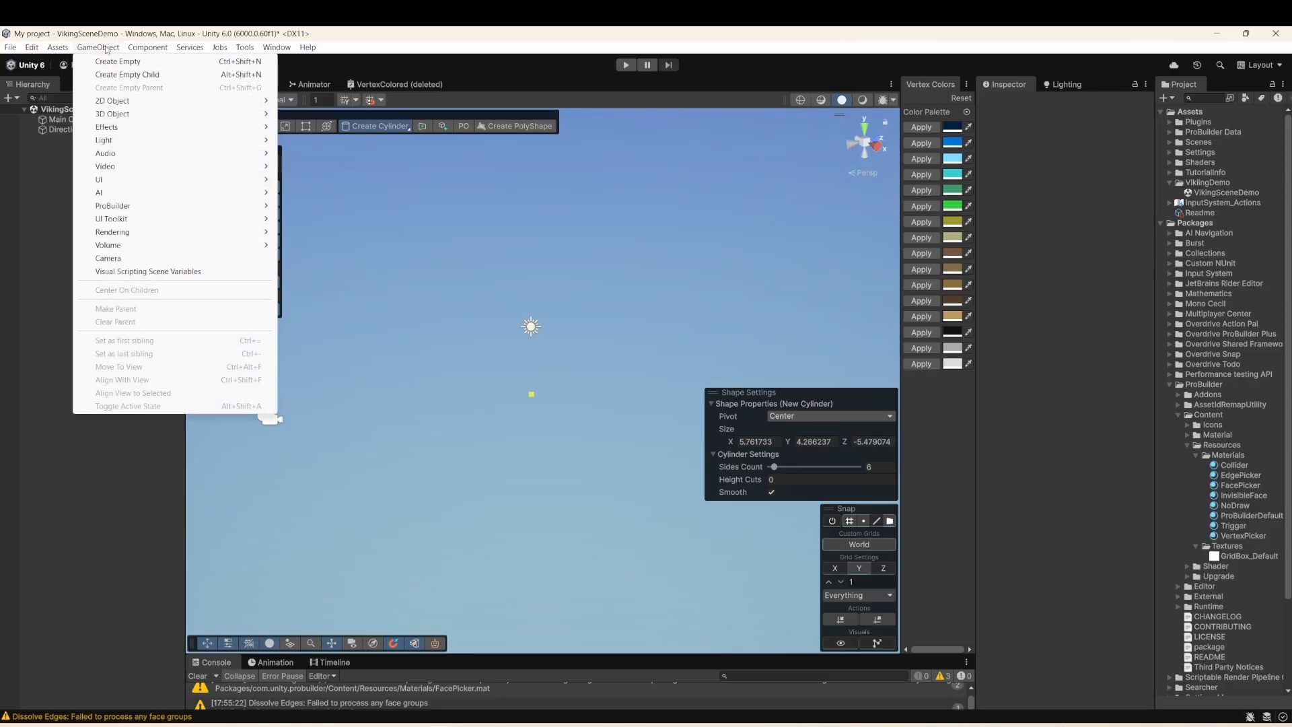
mouse_move(160, 116)
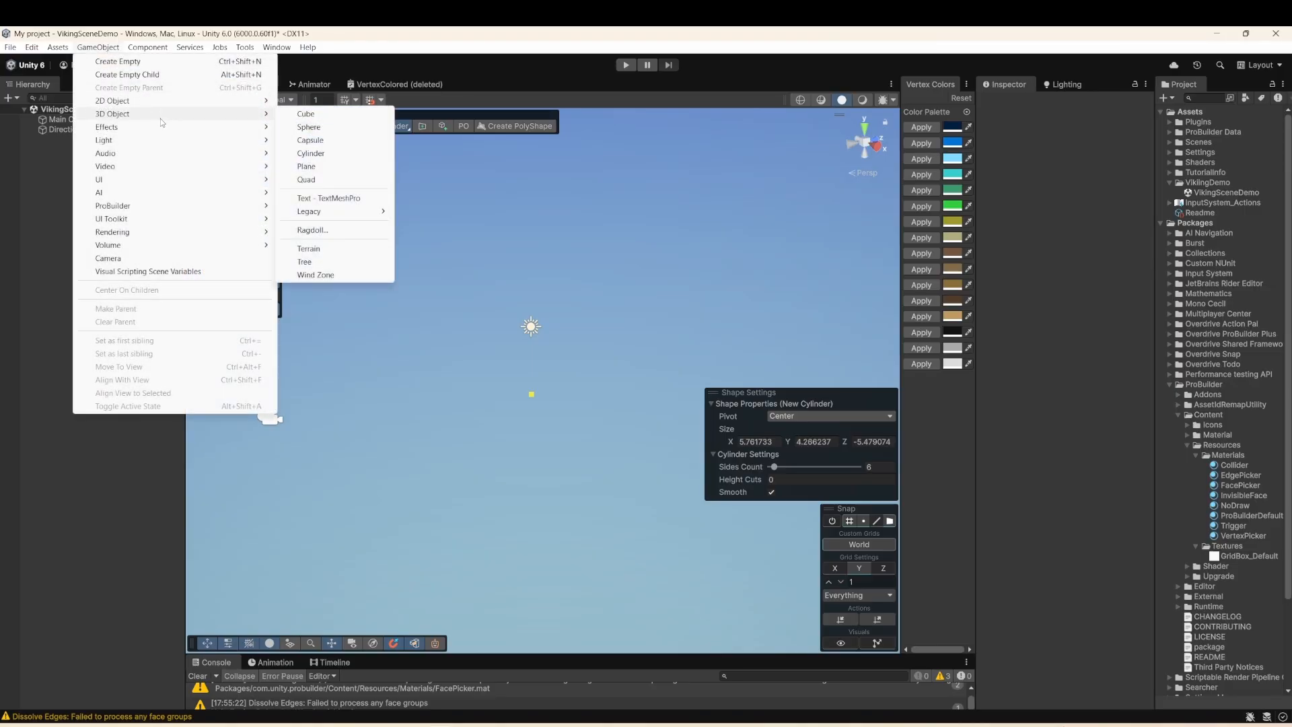
left_click(317, 140)
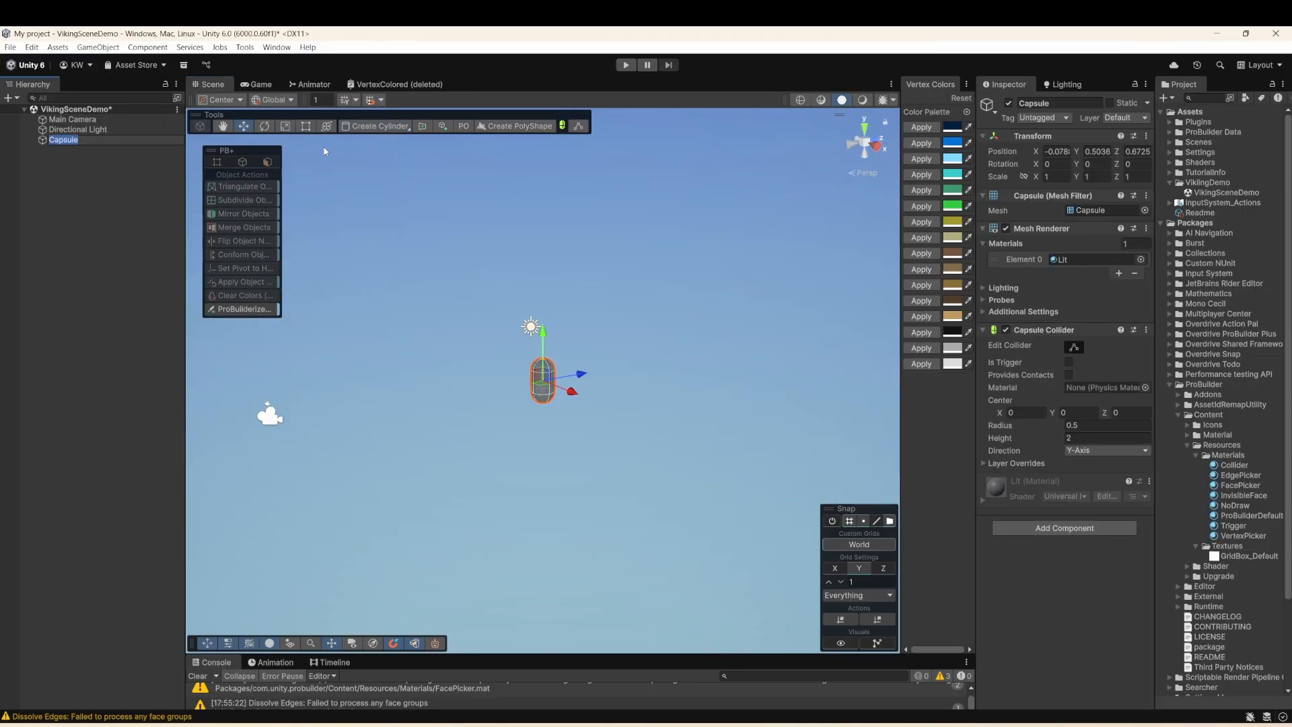
- Set the capsule's position to X 0, Y 0, Z 0
left_click(1062, 152)
type("0")
key("Tab")
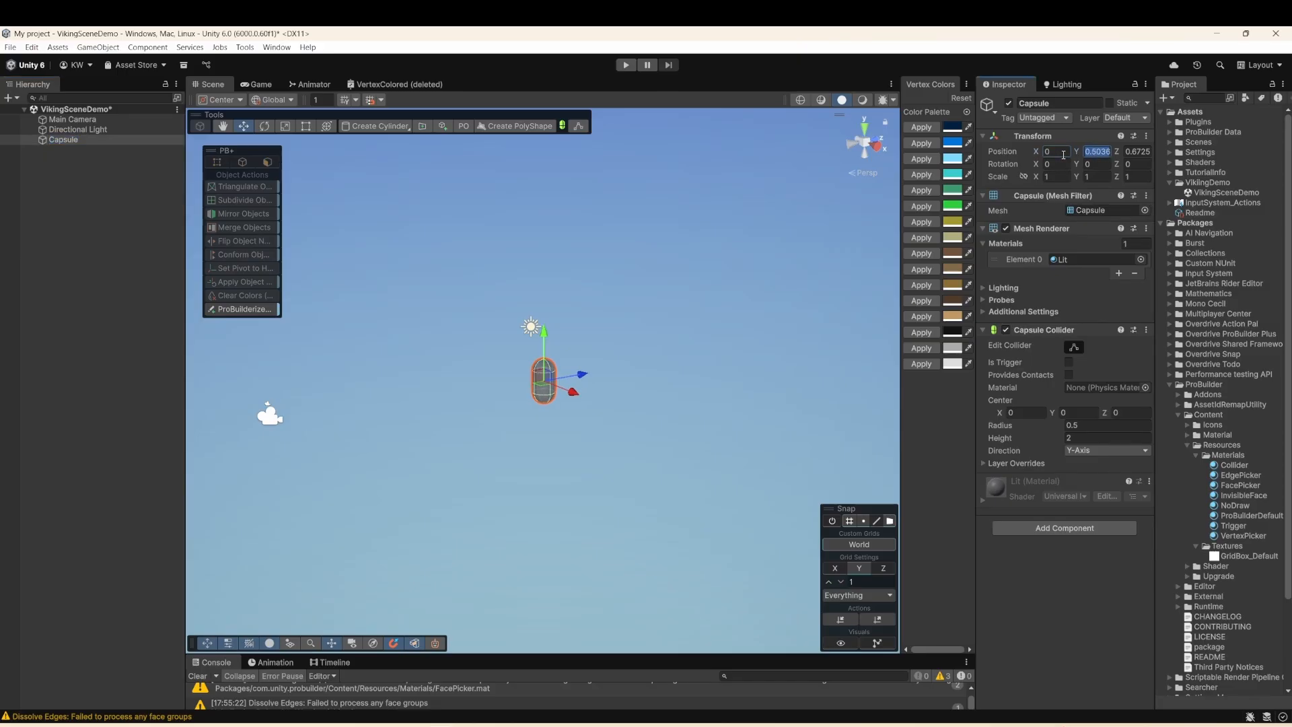
type("0")
key("Tab")
type("0")
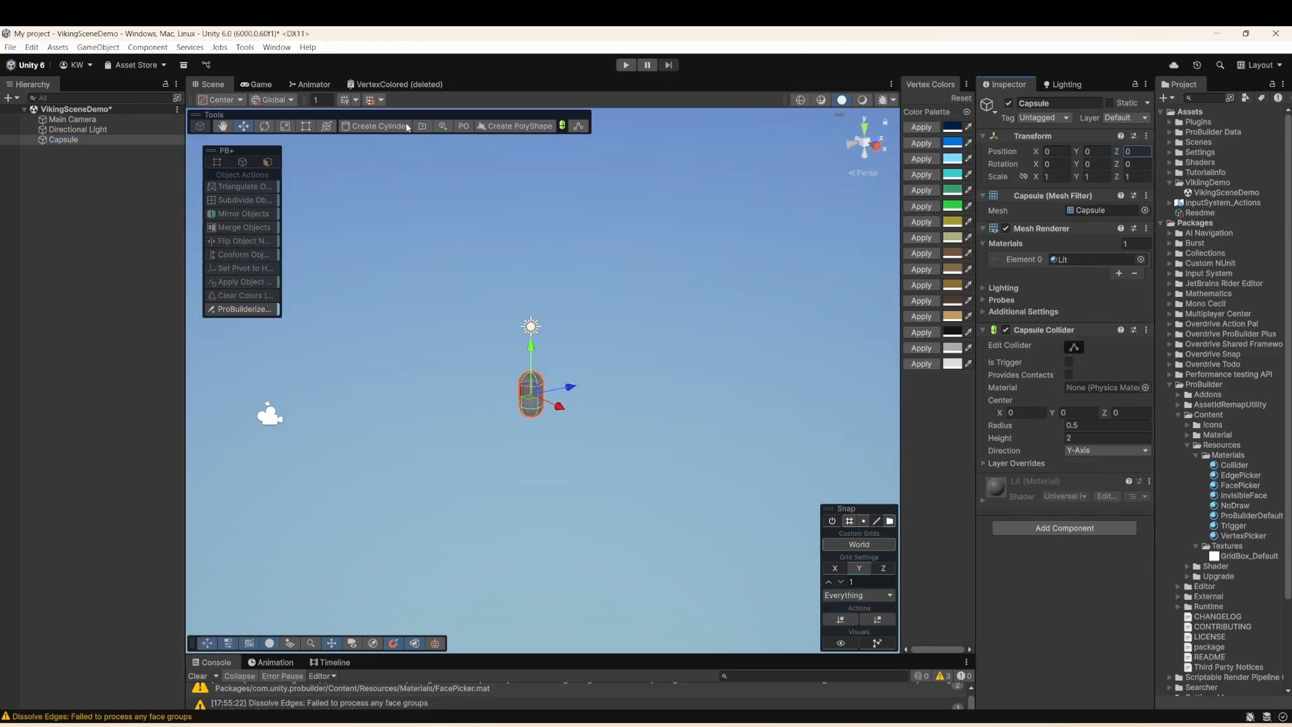
- Draw a six-sided ProBuilder cylinder on the grid near the capsule, about 10.1 by 3.1 by 10.5 units
left_click(377, 126)
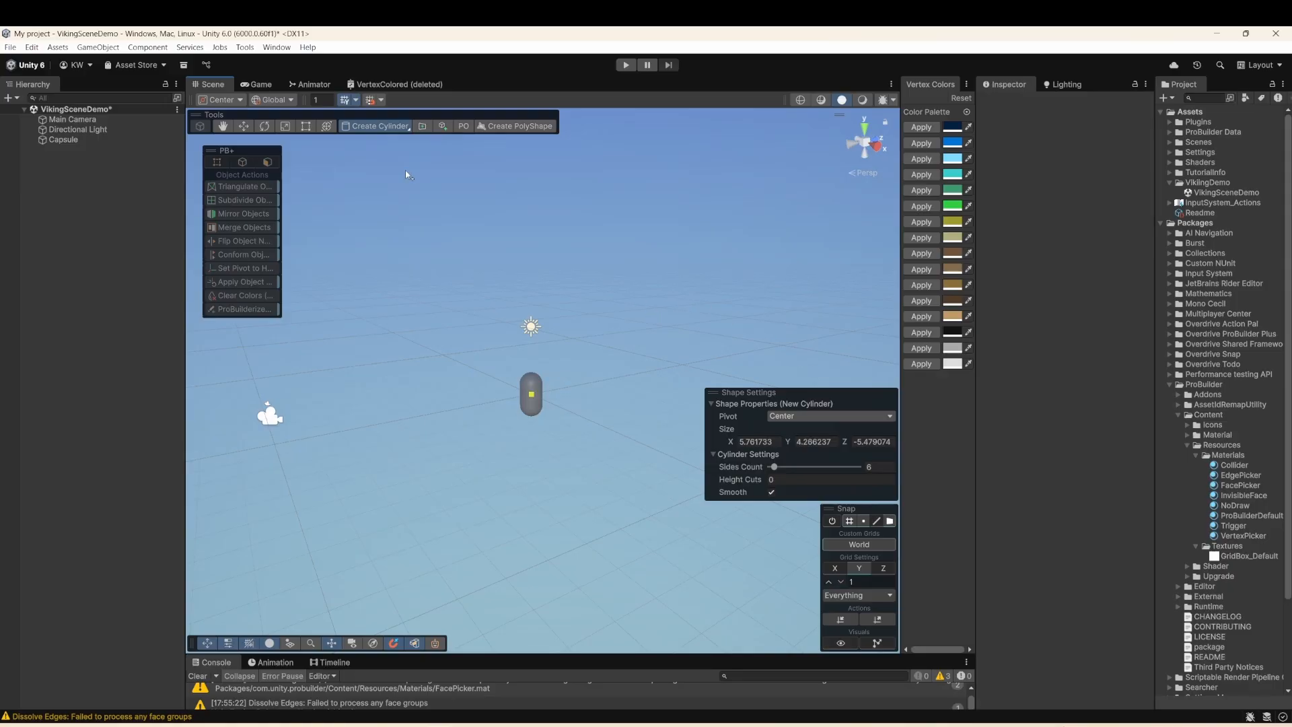
left_click(407, 128)
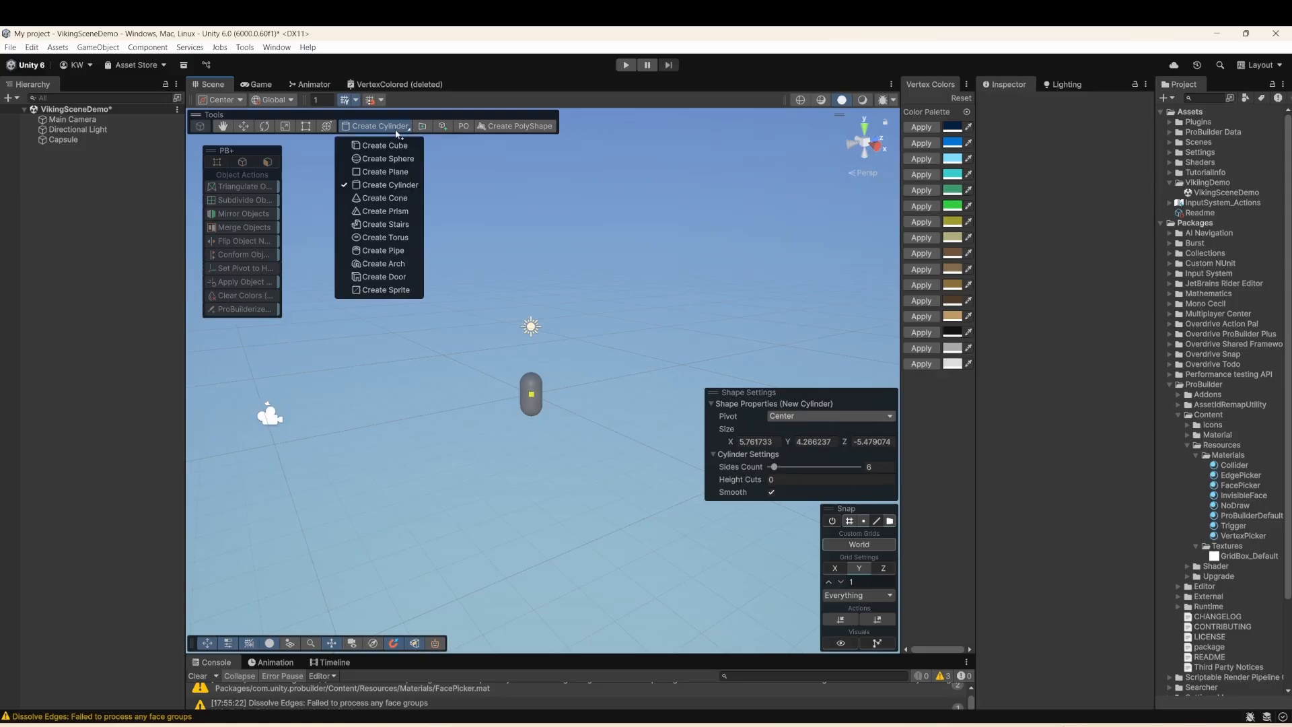
left_click(393, 185)
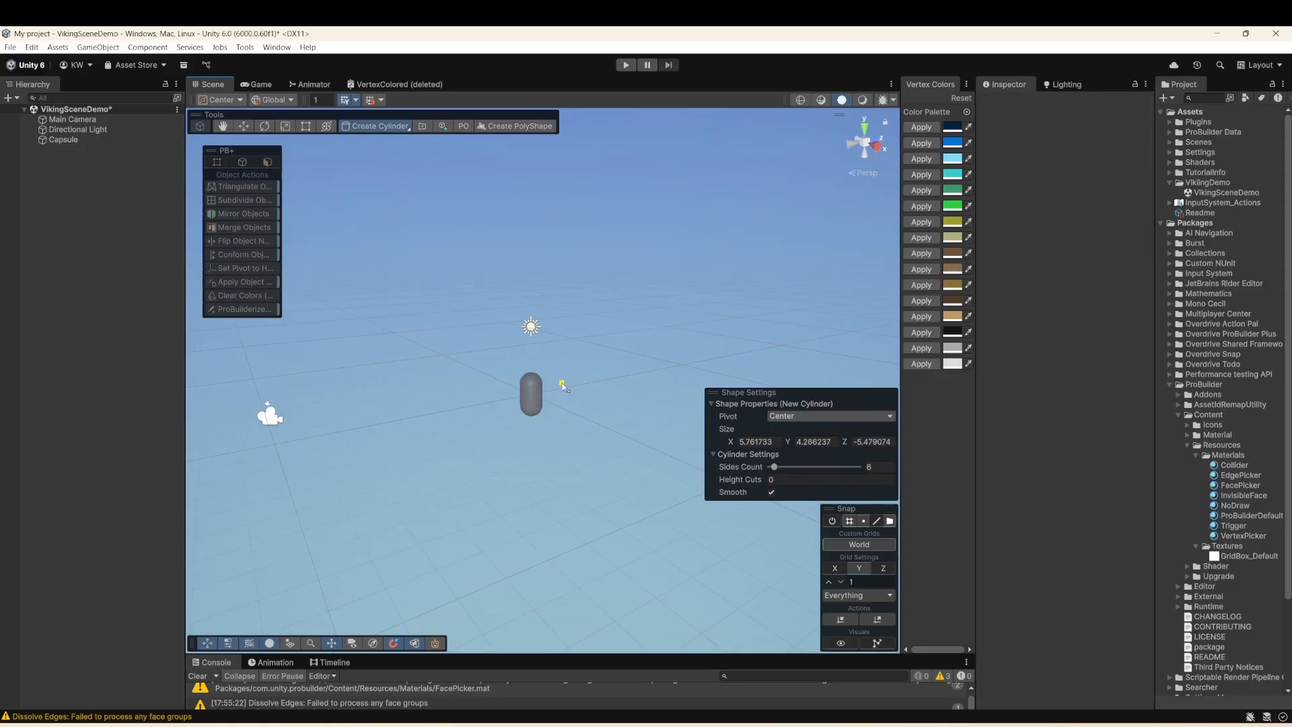
left_click_drag(601, 381, 583, 451, "alt")
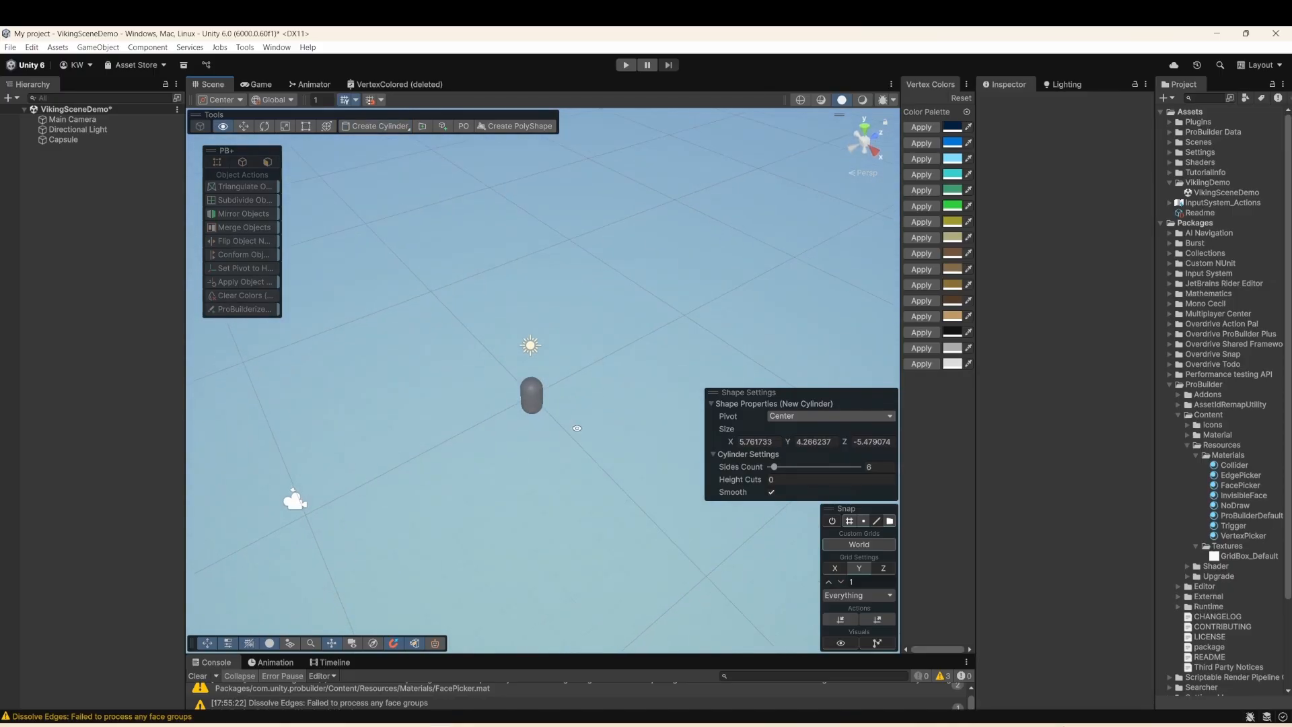
middle_click_drag(578, 460, 563, 397)
left_click_drag(580, 301, 498, 625)
left_click(488, 585)
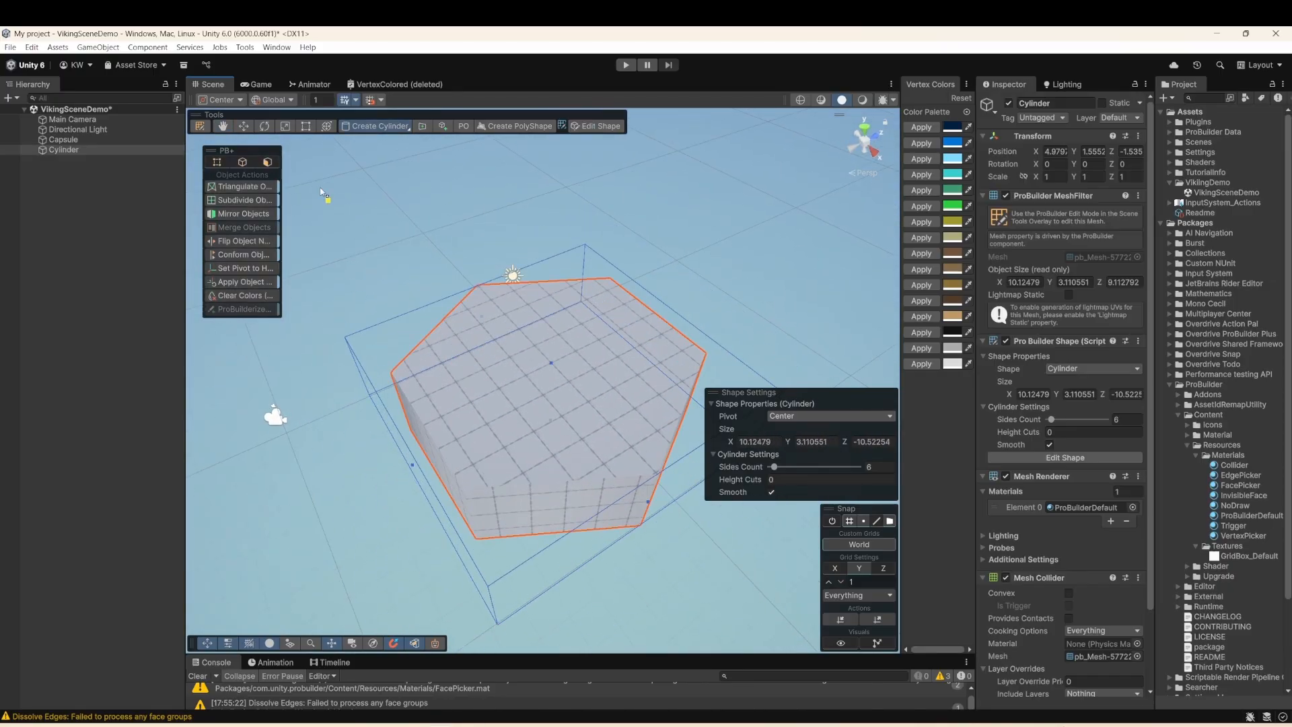
- Move the cylinder towards the capsule and set its X and Y position to 0
left_click(244, 127)
mouse_move(511, 377)
left_mouse_down("alt")
mouse_move(526, 303)
mouse_move(530, 383)
left_mouse_up("alt")
mouse_move(535, 367)
left_mouse_down("alt")
mouse_move(542, 461)
mouse_move(528, 377)
left_mouse_up("alt")
left_click_drag(528, 376, 582, 302, "alt")
left_click(1094, 151)
type("0")
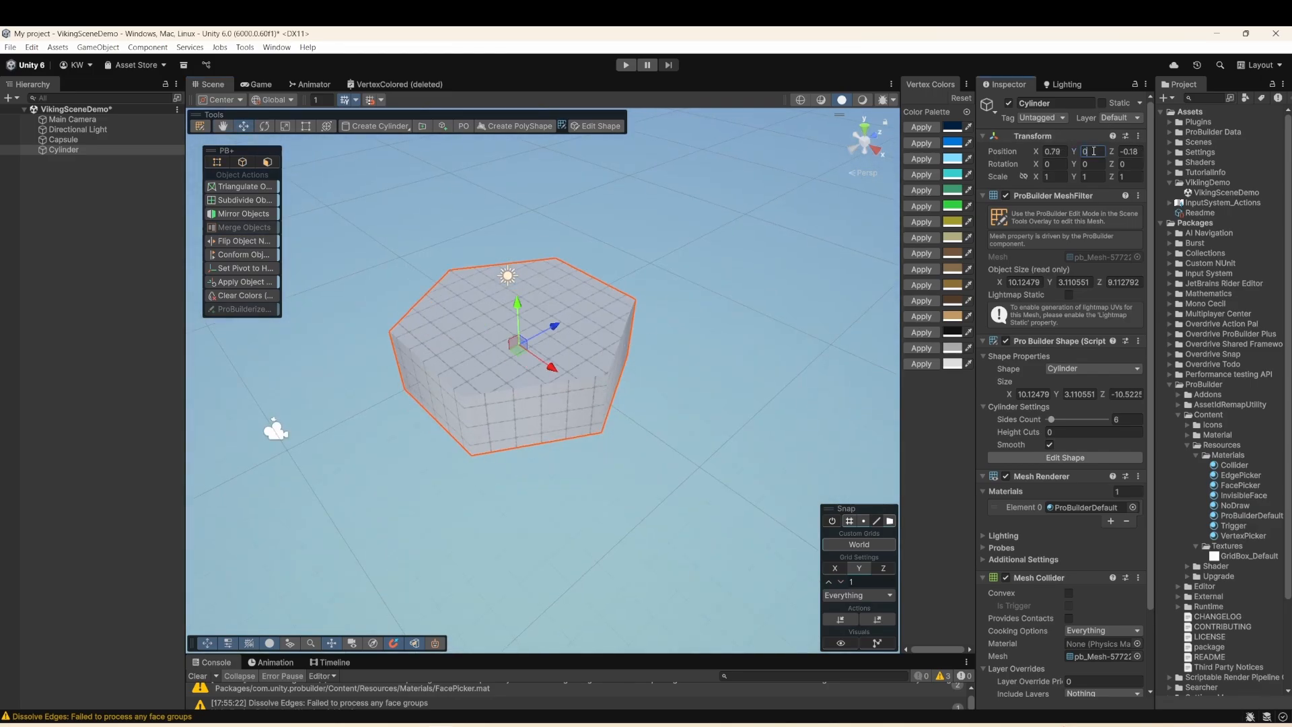
left_click(1061, 151)
type("0")
left_click(1127, 151)
- Lower the cylinder to a Y position of about -2.45 so the capsule stands on its top surface
left_click_drag(582, 367, 519, 303, "alt")
left_click_drag(518, 289, 518, 340)
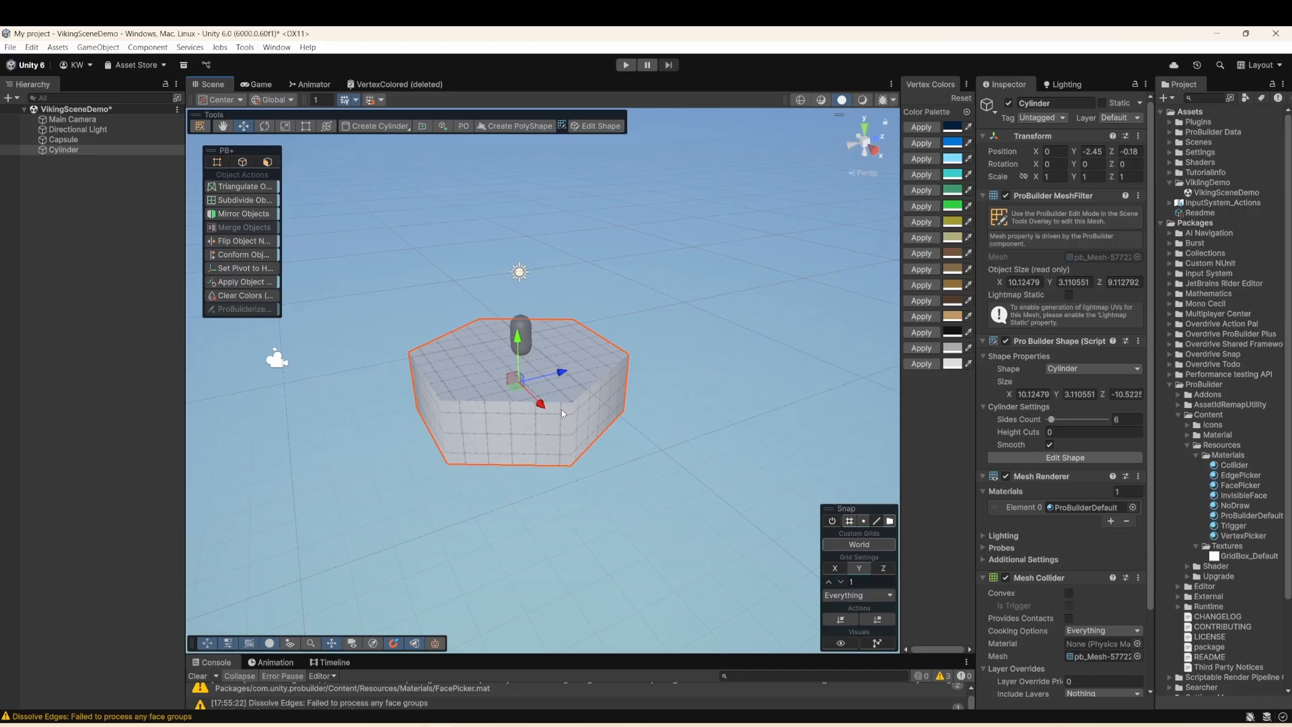
left_click_drag(563, 414, 552, 162, "alt")
left_click_drag(350, 169, 364, 357, "alt")
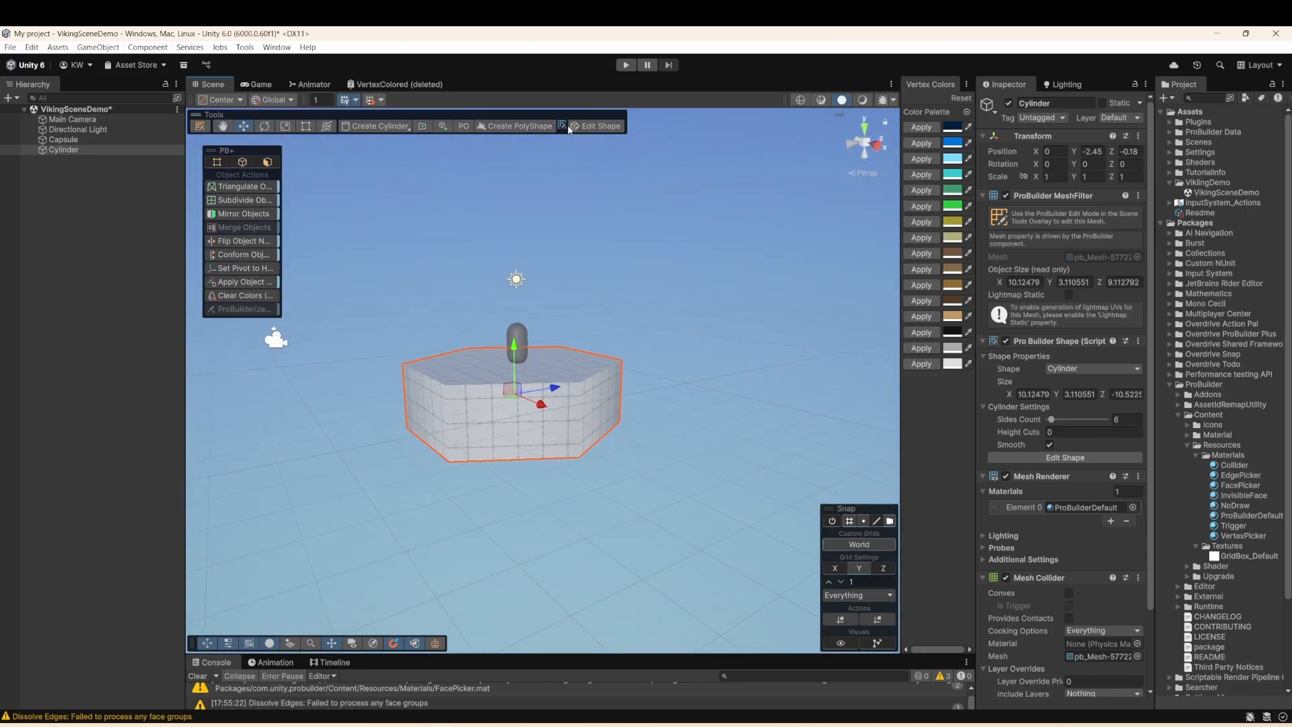
- Edit the cylinder's shape and set its sides count to 12
left_click(602, 131)
left_click_drag(666, 339, 669, 425, "alt")
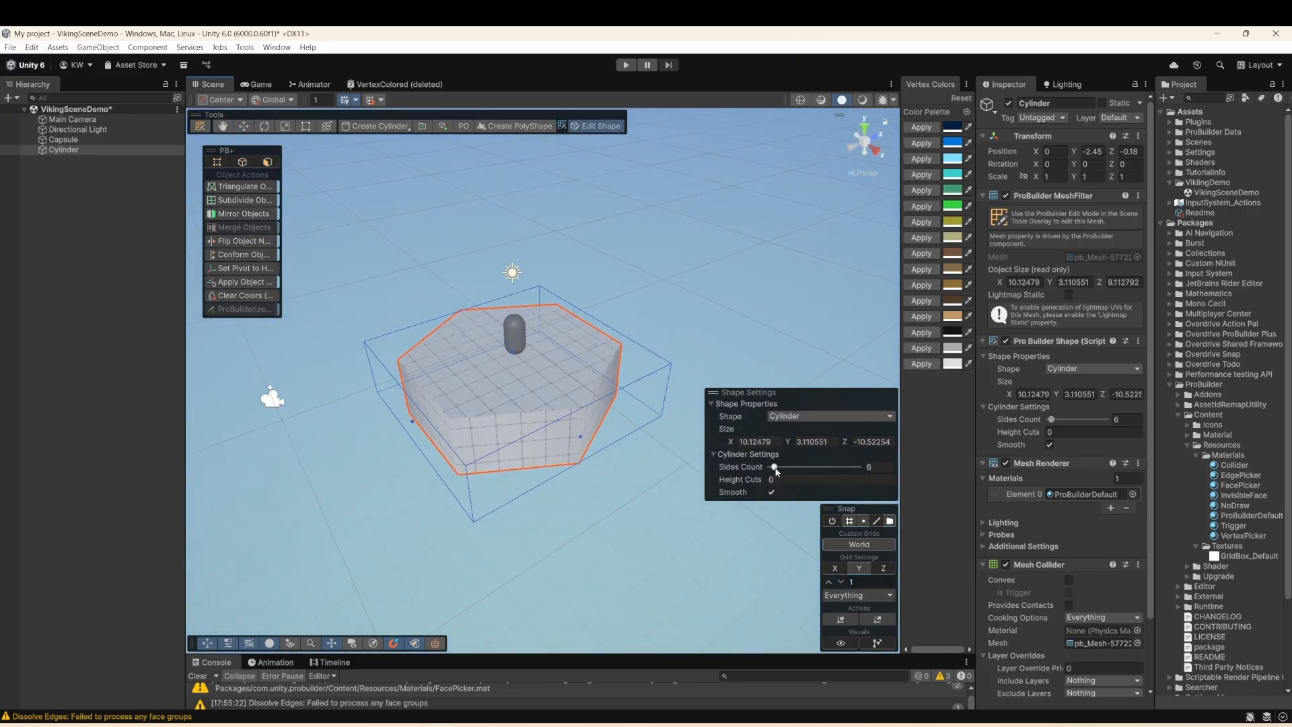
left_click_drag(776, 471, 783, 471)
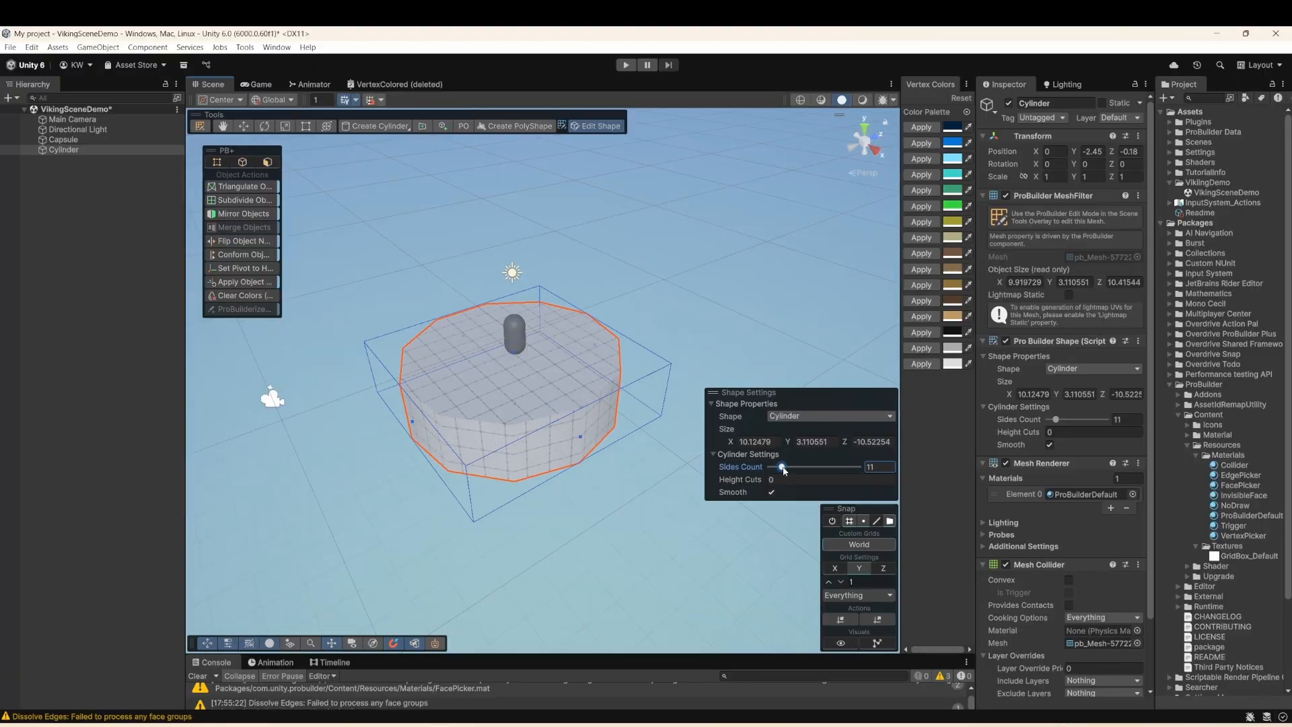
left_click_drag(784, 471, 785, 471)
key("w")
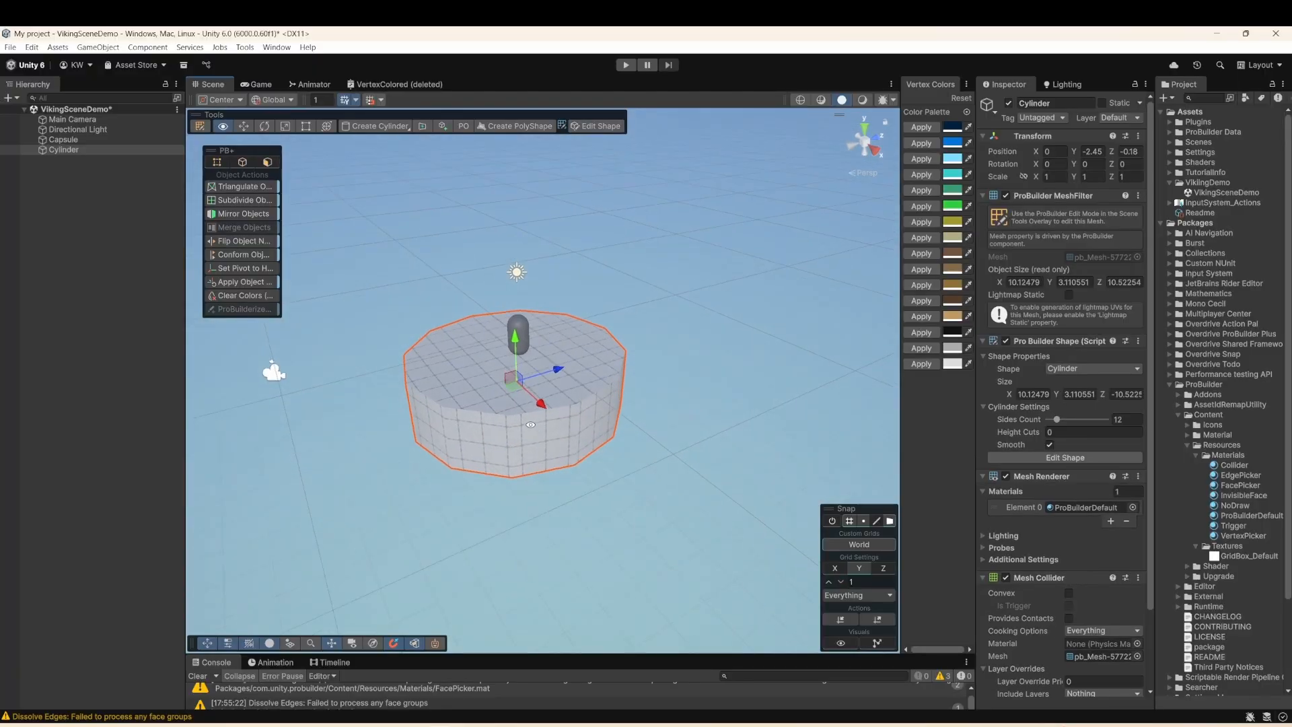
- Switch to face editing and select all the triangular faces on the cylinder's underside
left_click_drag(575, 523, 484, 258, "alt")
right_click(559, 451)
left_click(565, 488)
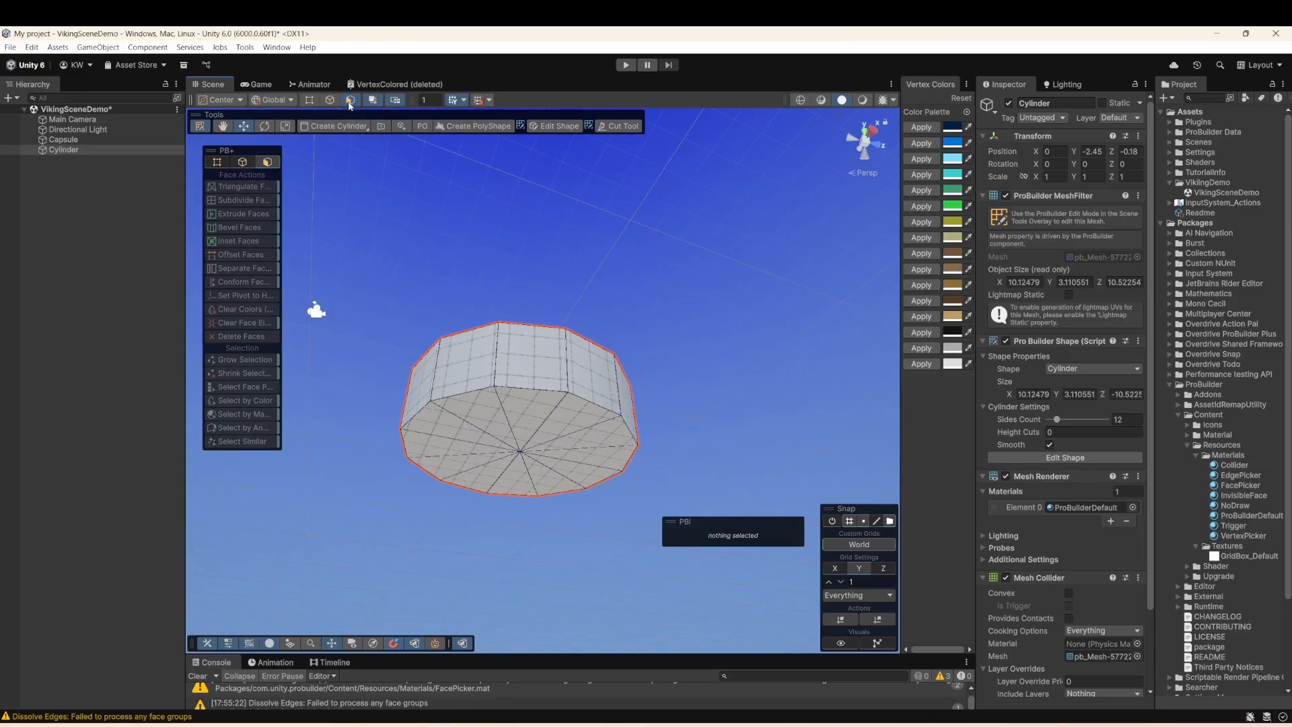
left_click_drag(580, 470, 518, 415, "alt")
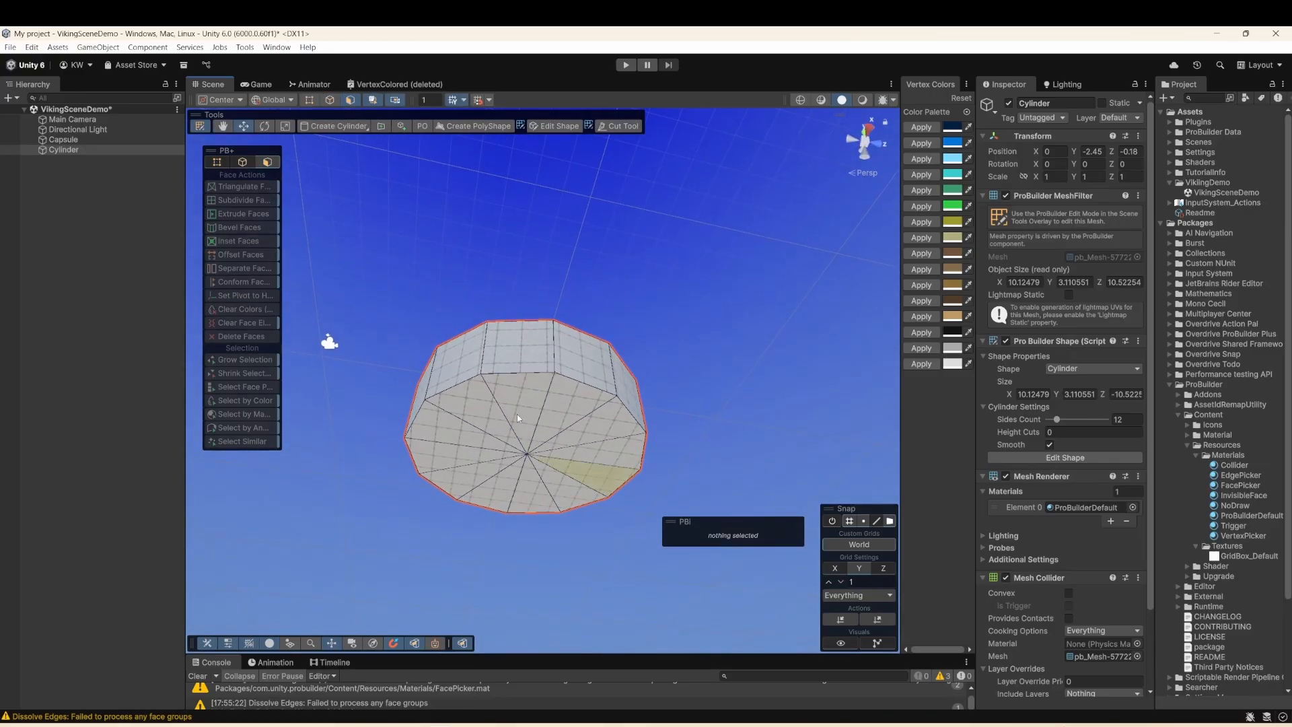
left_click(395, 102)
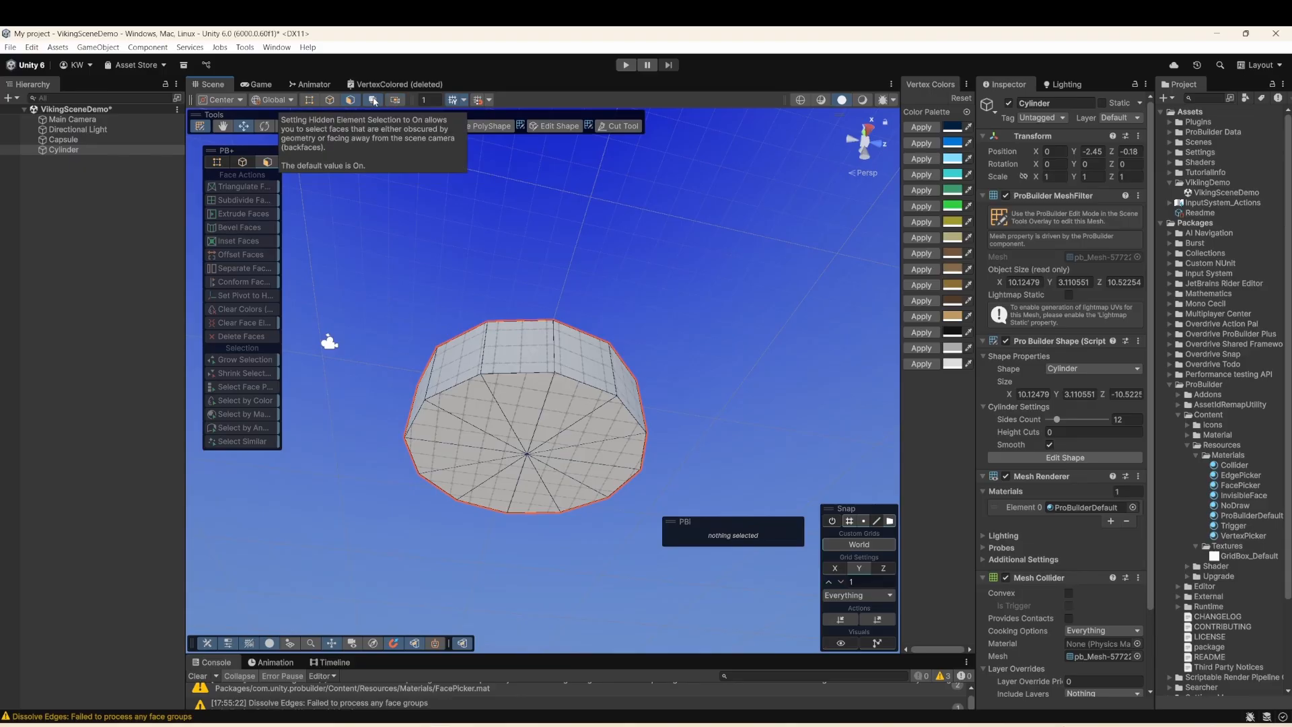
left_click(566, 483)
left_click_drag(565, 483, 568, 493, "alt")
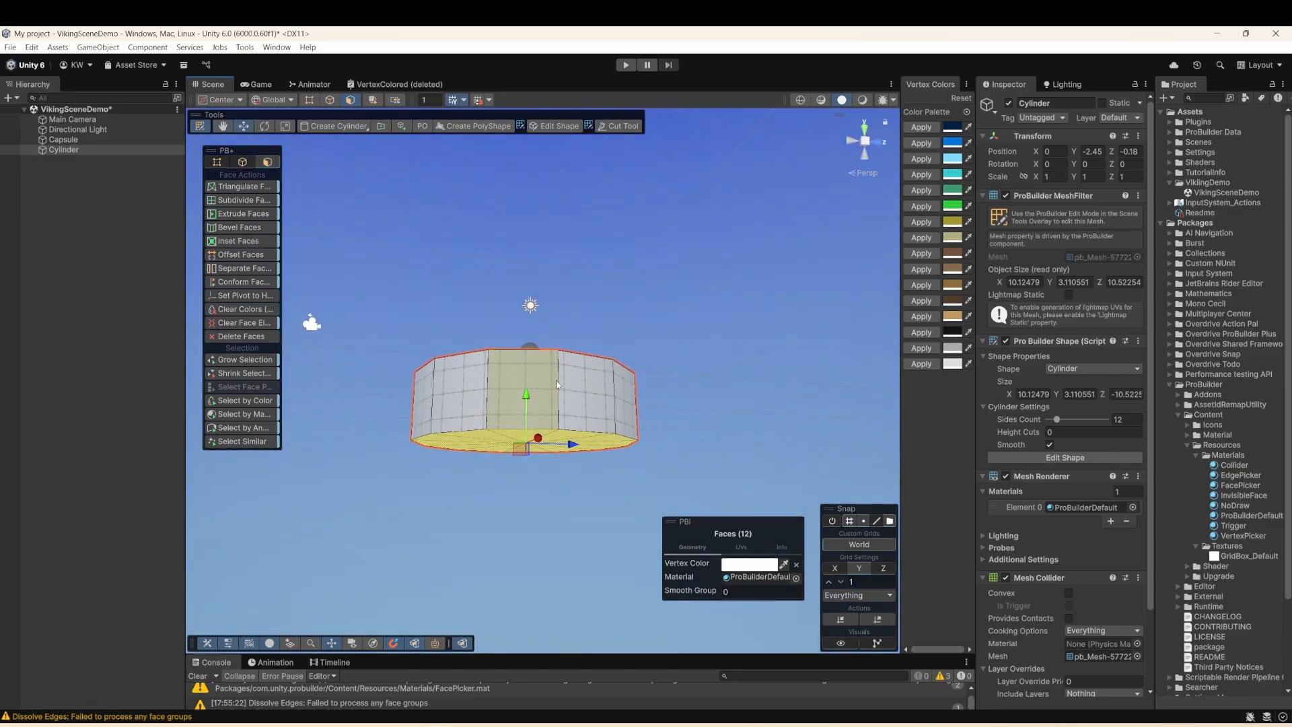
left_click_drag(557, 385, 556, 321, "alt")
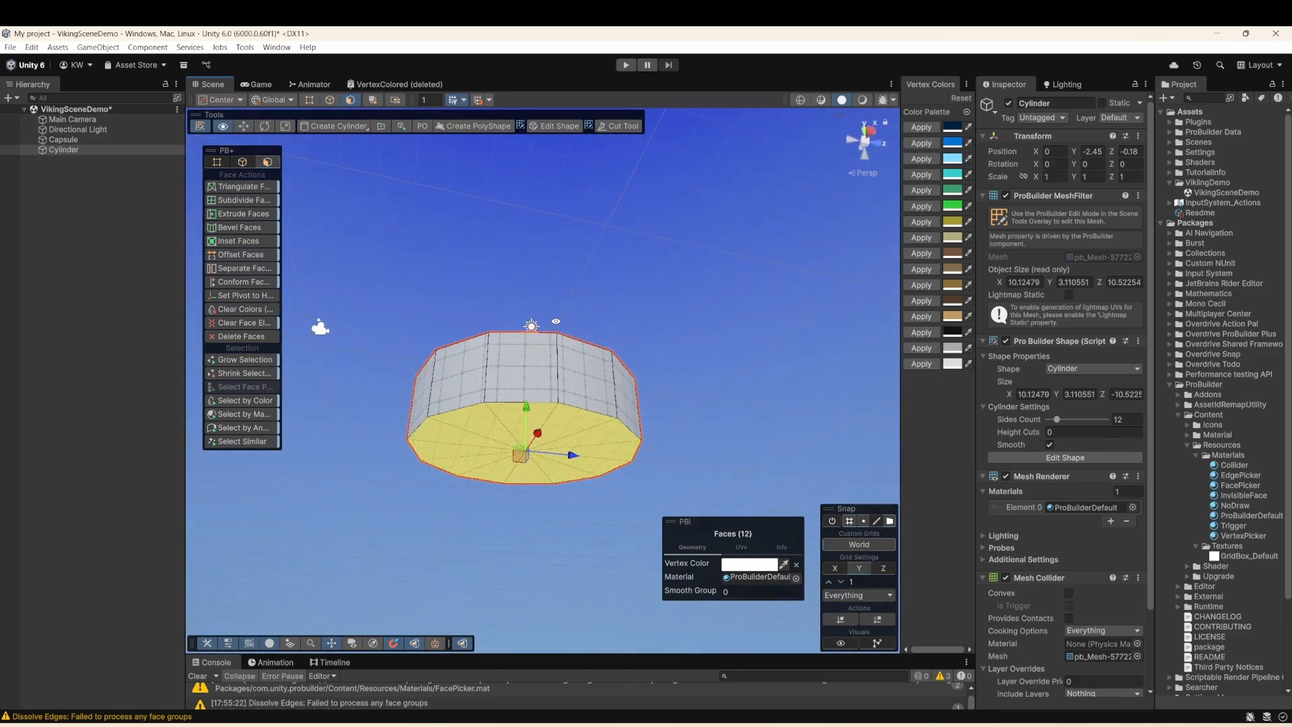
- Scale the selected bottom faces out to about 21 by 22 units and adjust them vertically to a mesh height of about 2.6
left_click(285, 126)
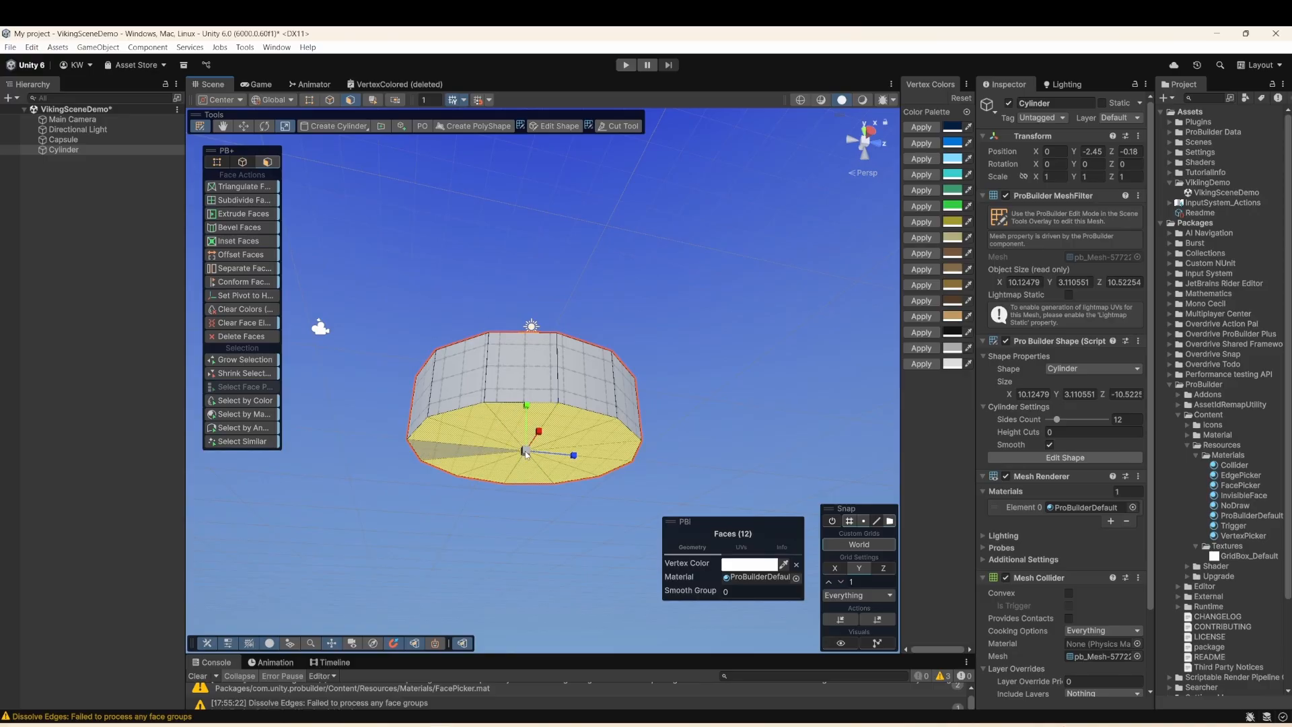
left_click_drag(526, 453, 538, 356)
key("w")
left_click_drag(513, 394, 508, 326)
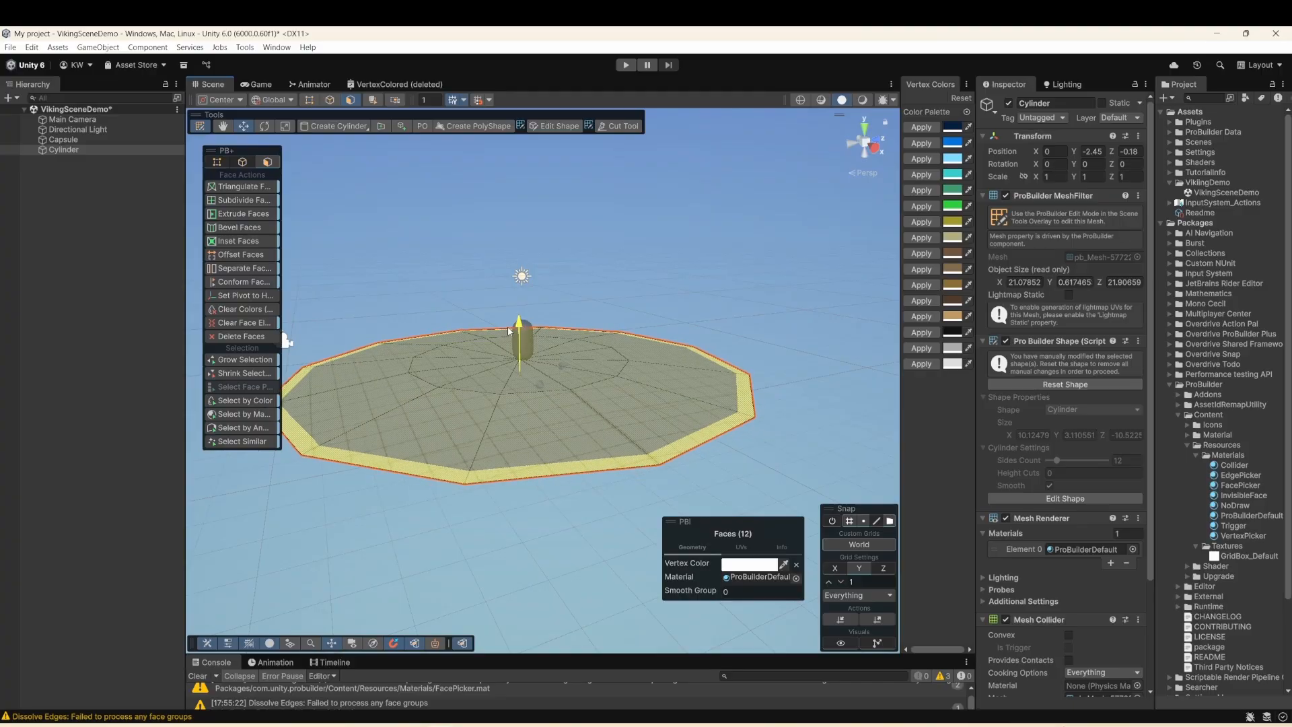
left_click_drag(547, 424, 521, 355, "alt")
- Scale the bottom faces out again to about 29 by 30 units and lower them to a mesh height of about 6
key("r")
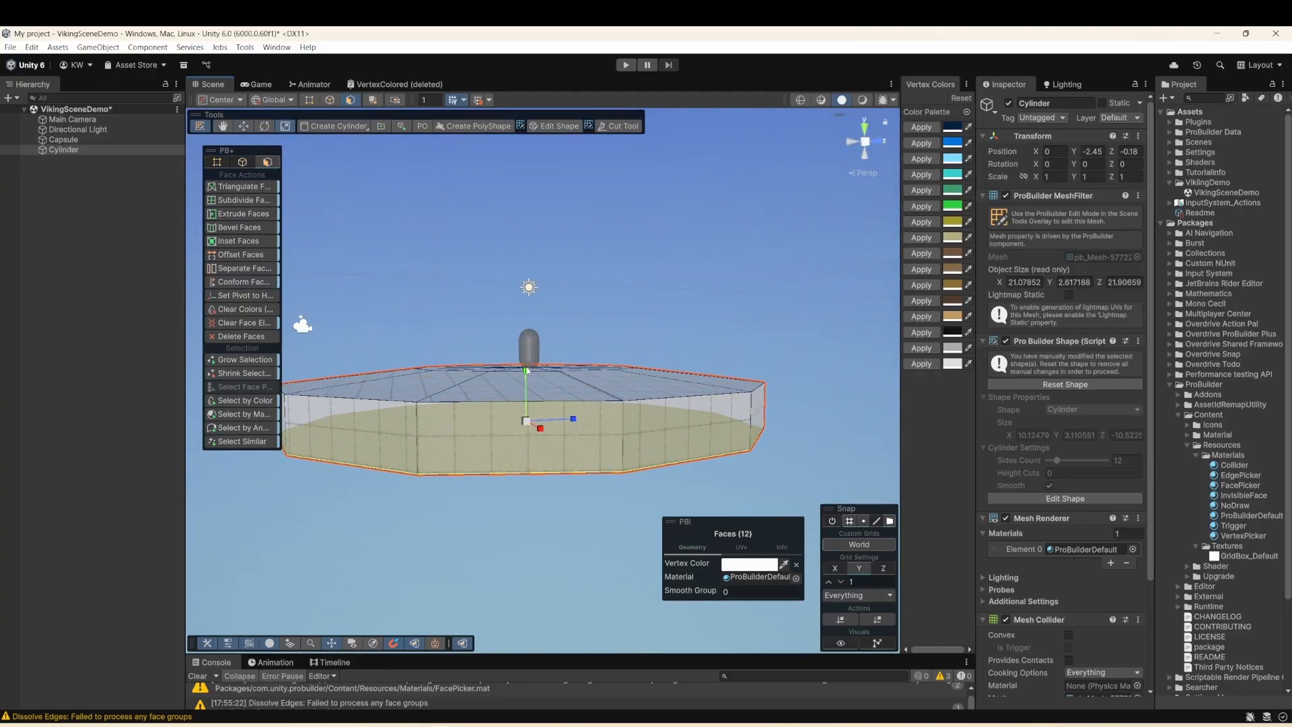
mouse_move(528, 421)
left_mouse_down()
mouse_move(549, 410)
mouse_move(527, 351)
mouse_move(546, 407)
left_mouse_up()
key("w")
key("r")
left_click(243, 127)
left_click_drag(527, 363, 673, 508)
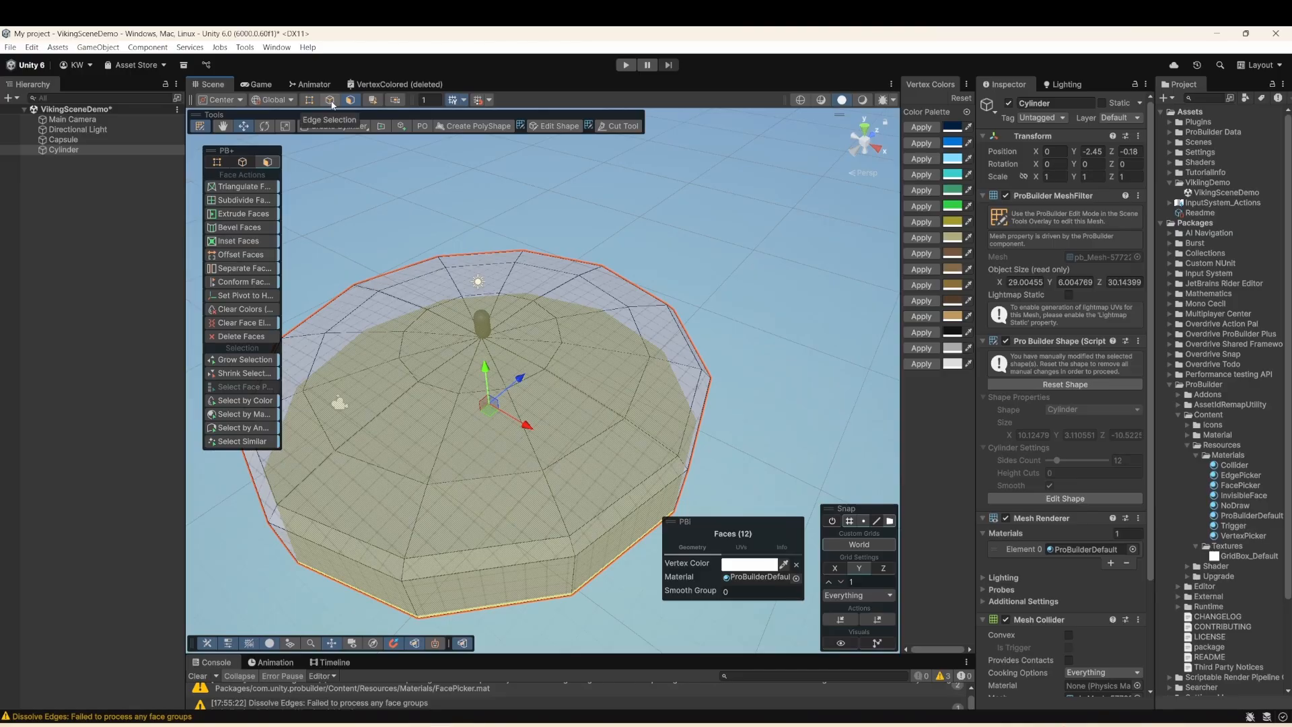
- Switch to vertex editing, select the vertices at one corner of the outer rim and pull them outward
left_click(309, 99)
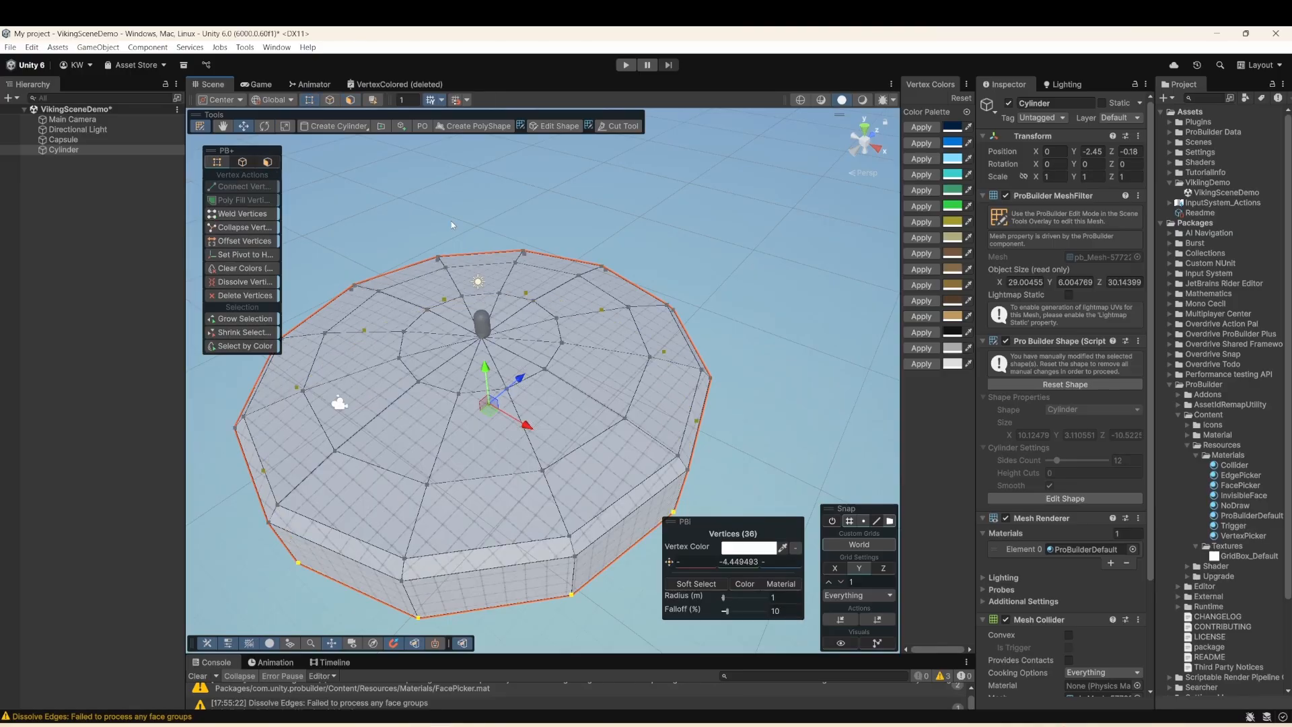
left_click_drag(597, 629, 597, 629)
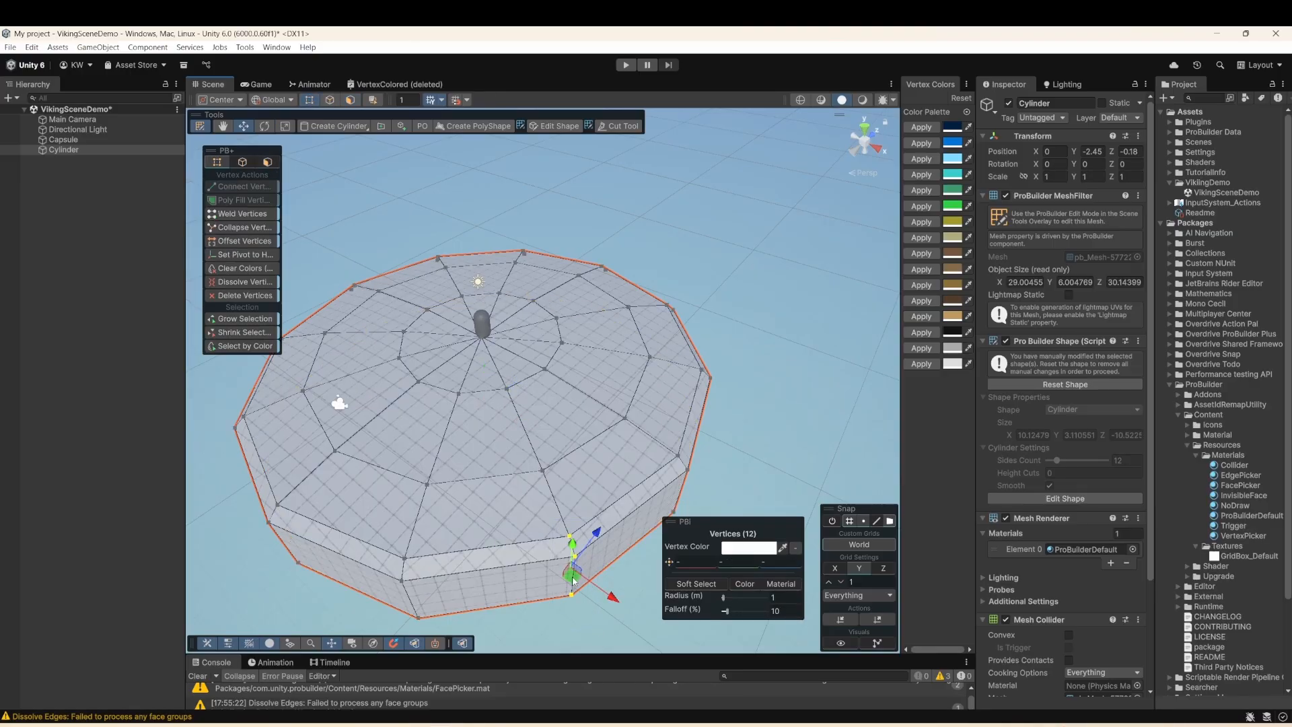
left_click_drag(571, 577, 601, 599)
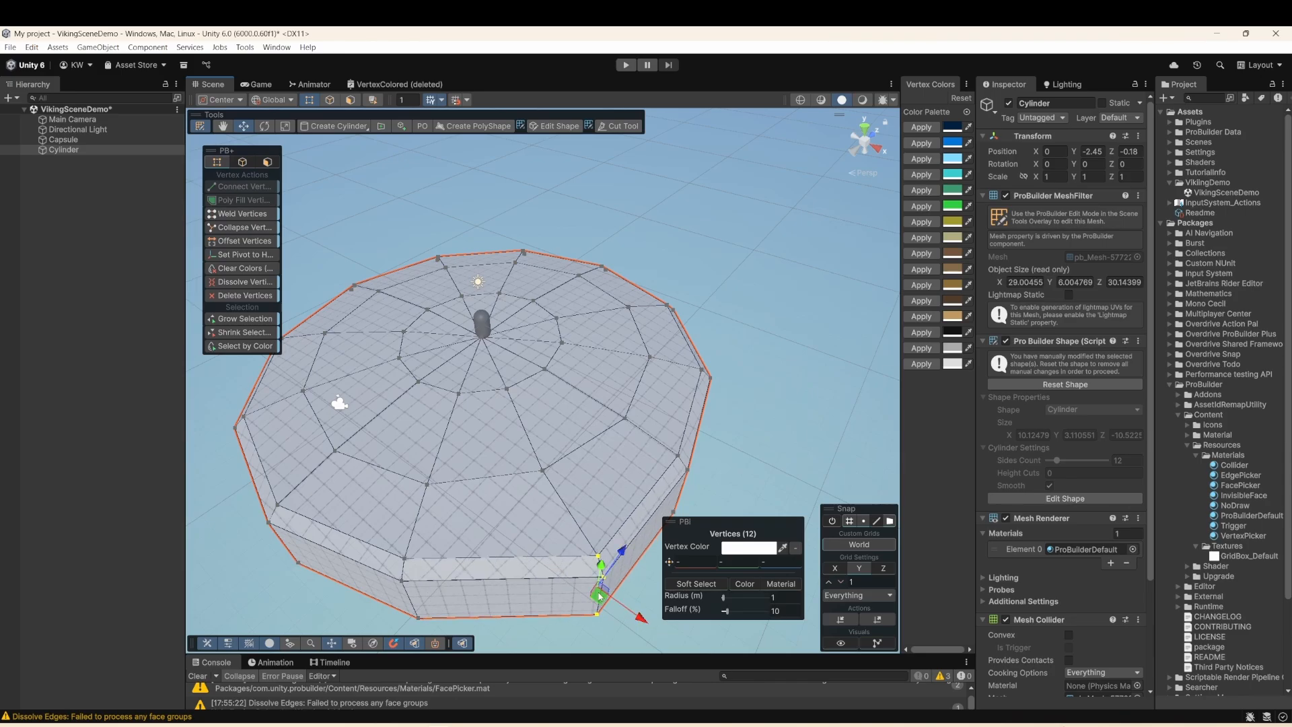
- Enable Soft Select with a radius of 8 m and pull that rim corner and the neighbouring bottom vertex outward
left_click(703, 583)
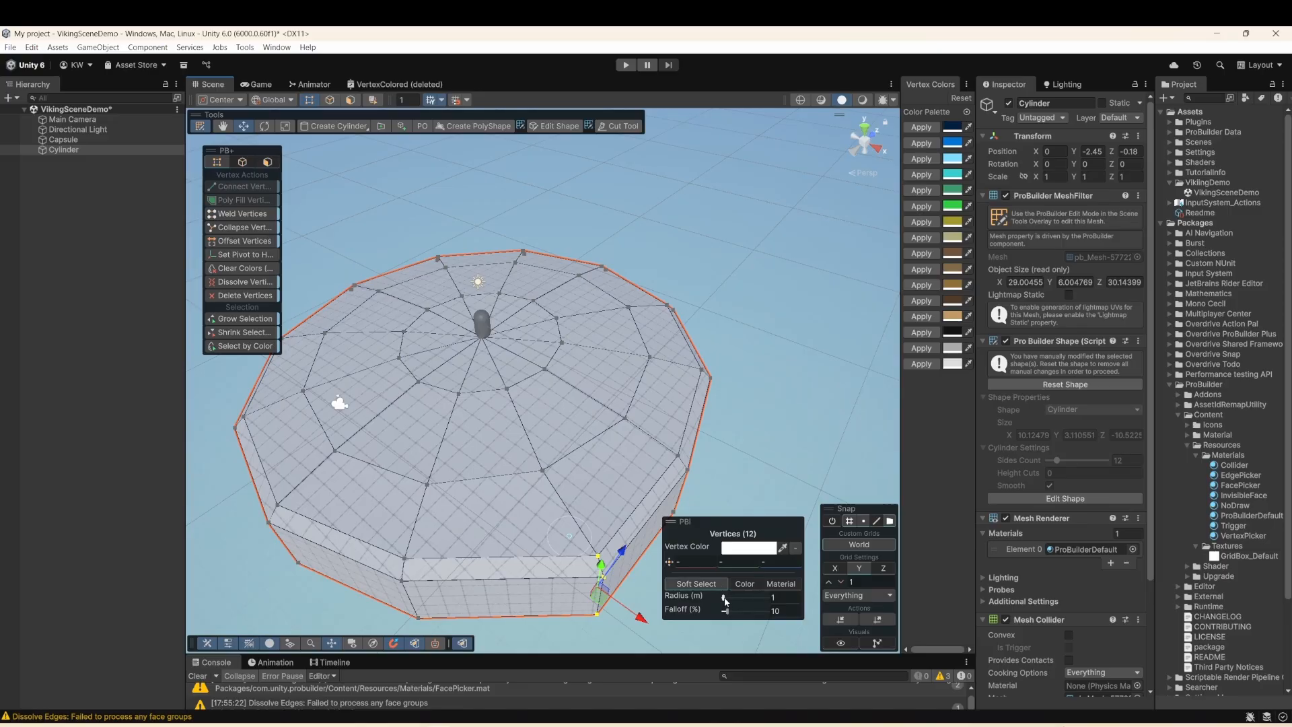
left_click_drag(723, 598, 727, 599)
scroll(548, 517, "down", 4)
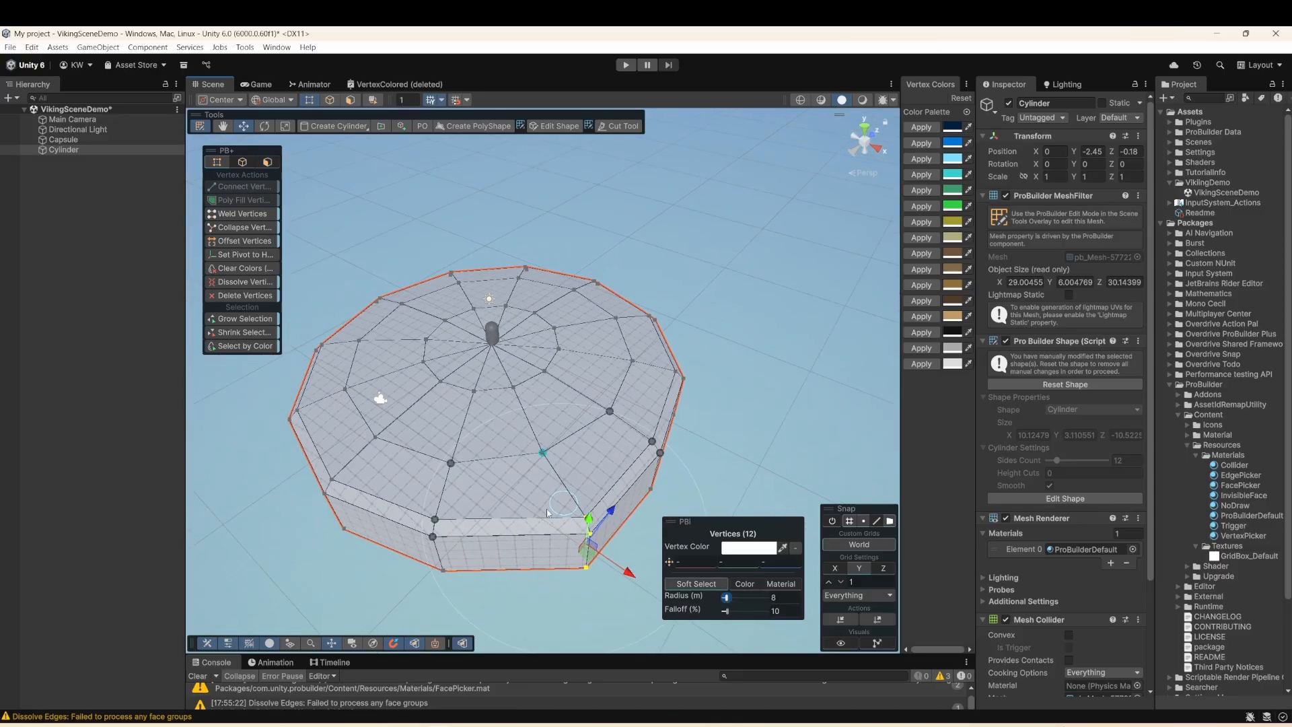
mouse_move(591, 563)
left_mouse_down()
mouse_move(611, 581)
mouse_move(601, 575)
left_mouse_up()
left_click(444, 572)
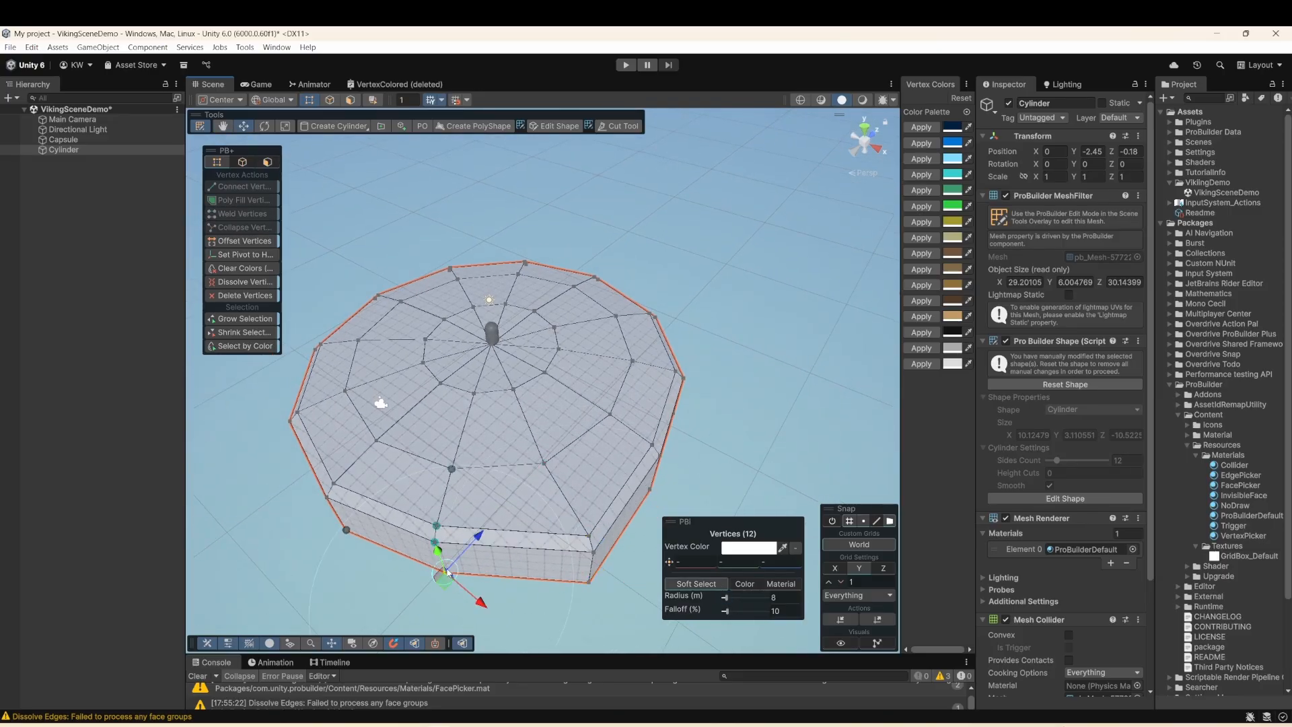
left_click_drag(449, 580, 387, 618)
- Select a bottom rim vertex on another side, set the Soft Select radius to 12 m and reposition the vertex
scroll(471, 538, "down", 3)
mouse_move(593, 471)
left_mouse_down("alt")
mouse_move(333, 466)
mouse_move(576, 486)
left_mouse_up("alt")
left_click(570, 471)
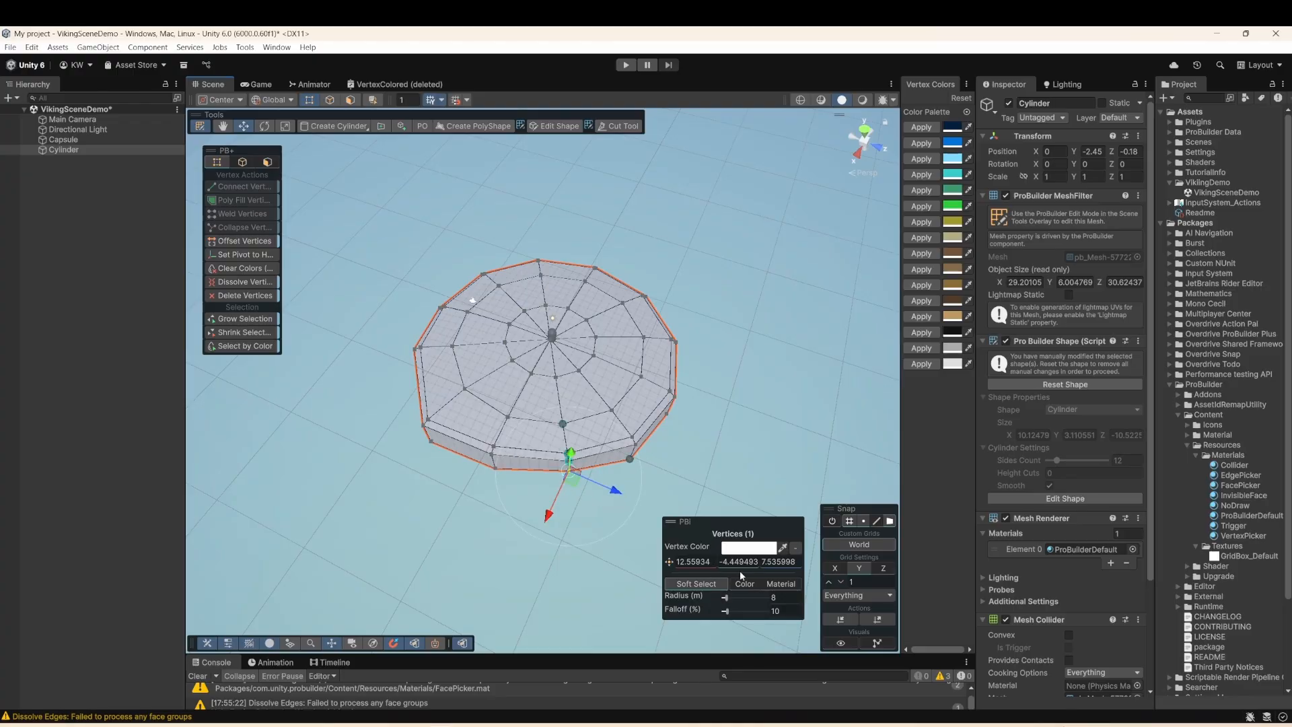
left_click_drag(726, 597, 729, 598)
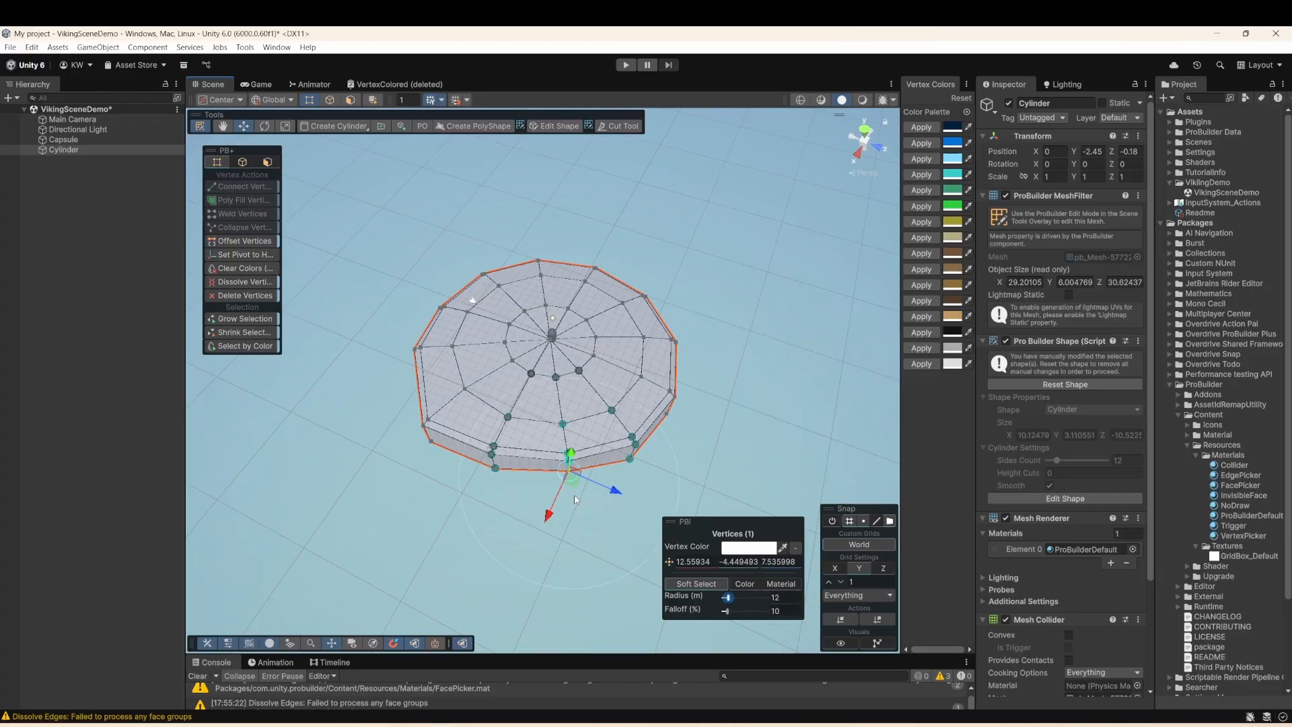
left_click_drag(575, 483, 456, 374)
- Reposition further outer rim vertices of the island base, setting the Soft Select radius to 7 m
left_click(584, 513)
left_click_drag(587, 520, 589, 537)
left_click_drag(605, 471, 331, 415, "alt")
left_click(714, 588)
left_click(714, 587)
left_click(606, 461)
left_click_drag(659, 431, 438, 395, "alt")
left_click(558, 491)
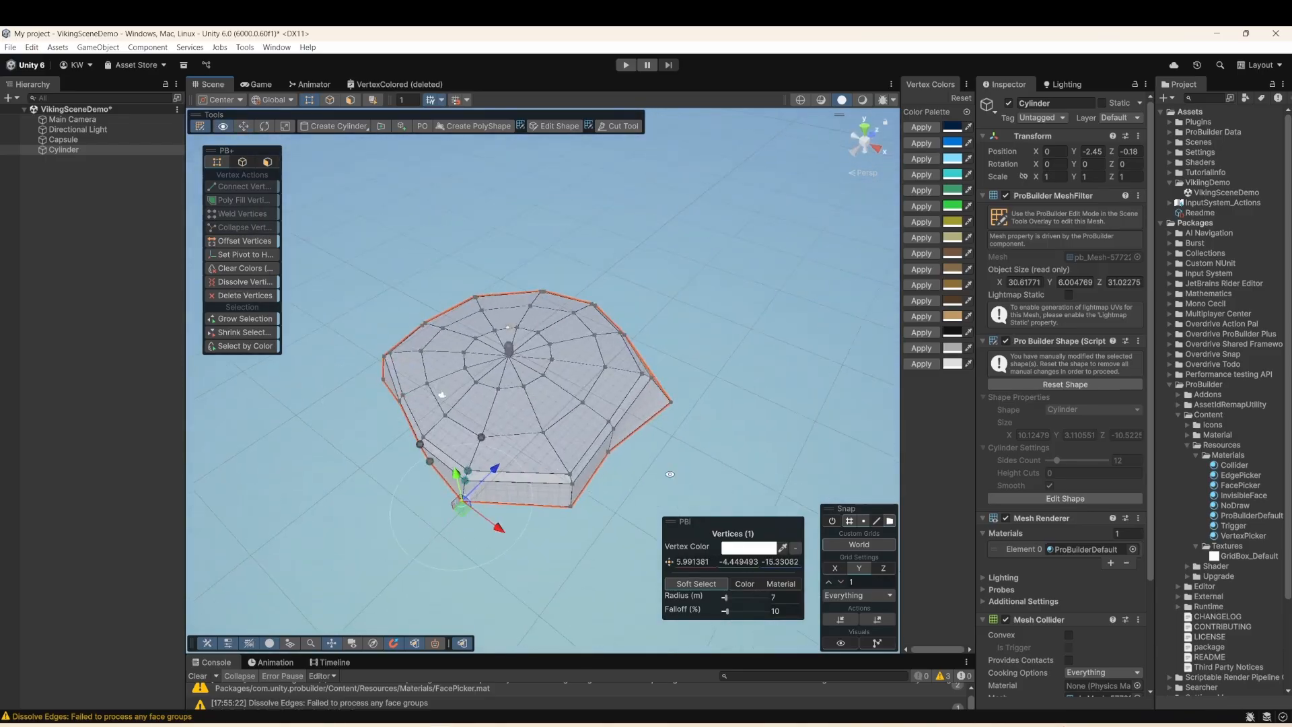
- Adjust rim vertices on the remaining sides of the island base to keep its outline irregular
left_click_drag(605, 464, 363, 377, "alt")
left_click(447, 397)
left_click_drag(444, 407, 323, 438, "alt")
left_click(370, 484)
- Leave mesh editing and create an eight-sided cylinder about 16.3 by 13.8 units wide and 9.8 high on top of the island
left_click_drag(565, 317, 571, 389, "alt")
scroll(571, 390, "up", 8)
key("Escape")
scroll(557, 384, "down", 3)
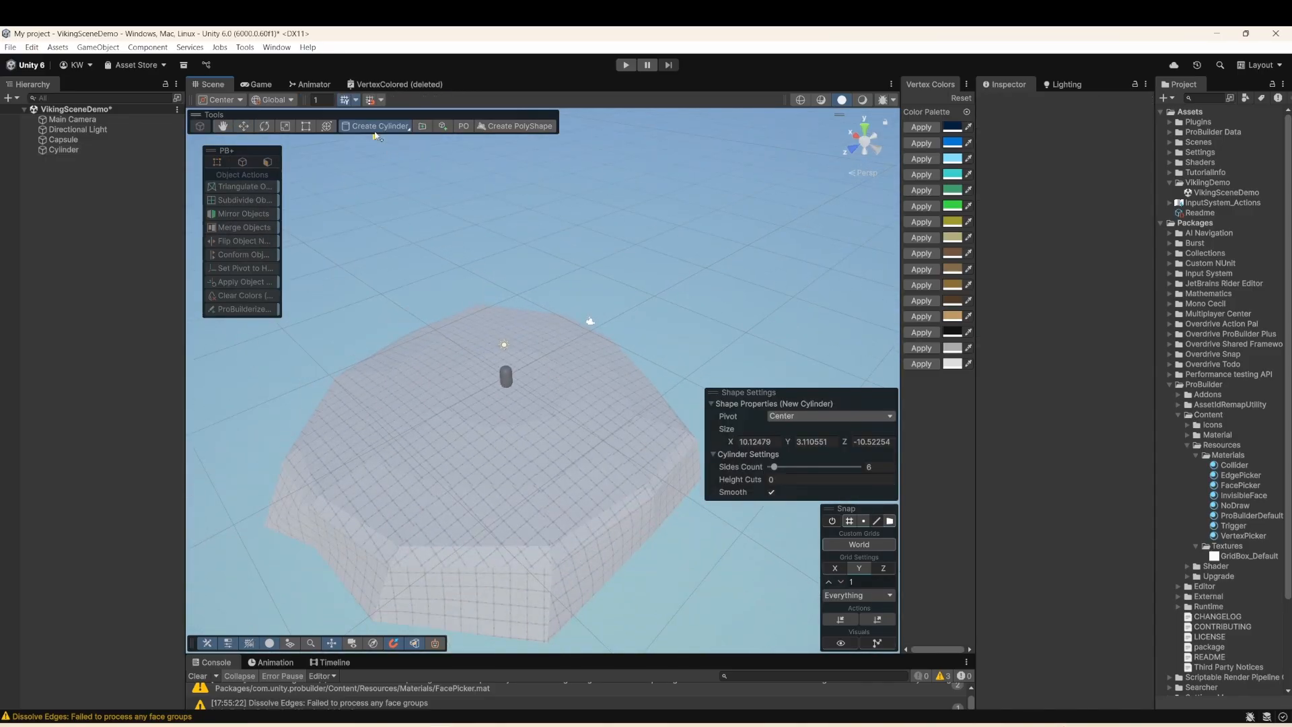
left_click_drag(482, 377, 465, 644)
left_click(465, 481)
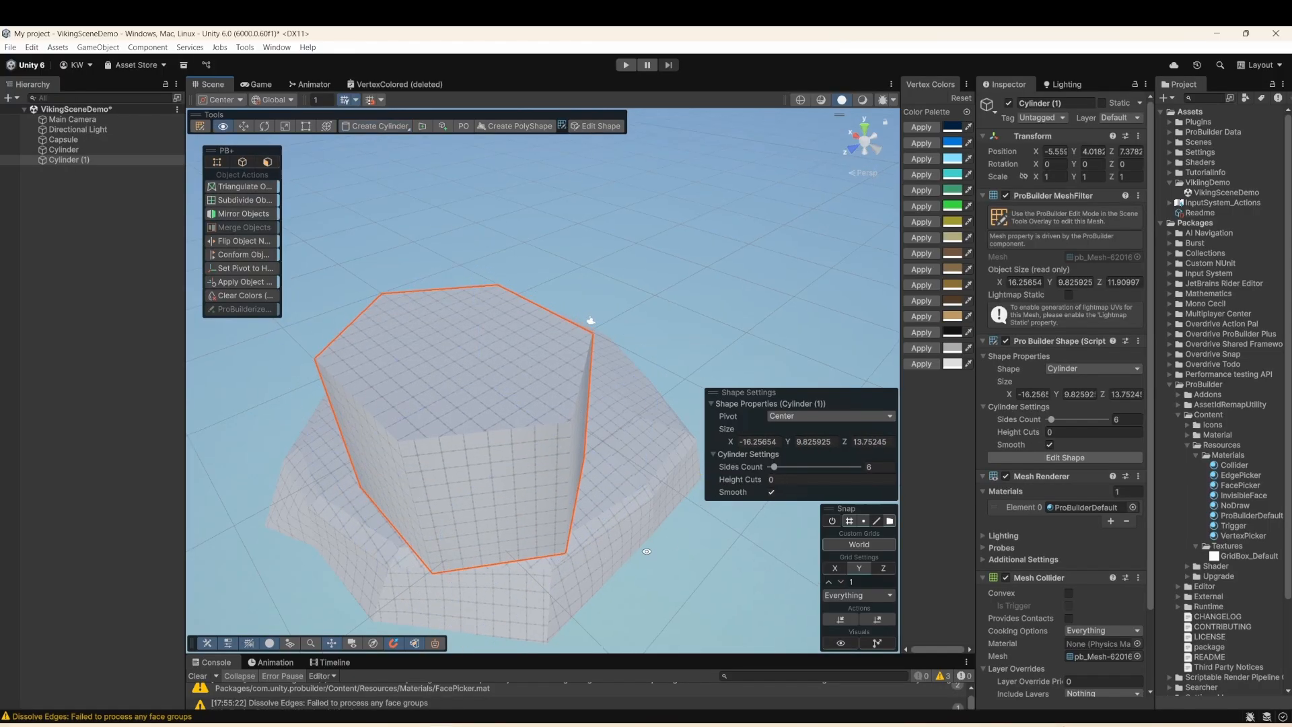
- Rotate the new cylinder 90 degrees about X and move it above the island to about -0.65, 7.94, -5.79
left_click_drag(465, 471, 376, 411, "alt")
left_click(262, 127)
left_click_drag(471, 397, 344, 551)
left_click(243, 126)
left_click_drag(404, 403, 583, 378, "alt")
left_click_drag(587, 491, 563, 385, "alt")
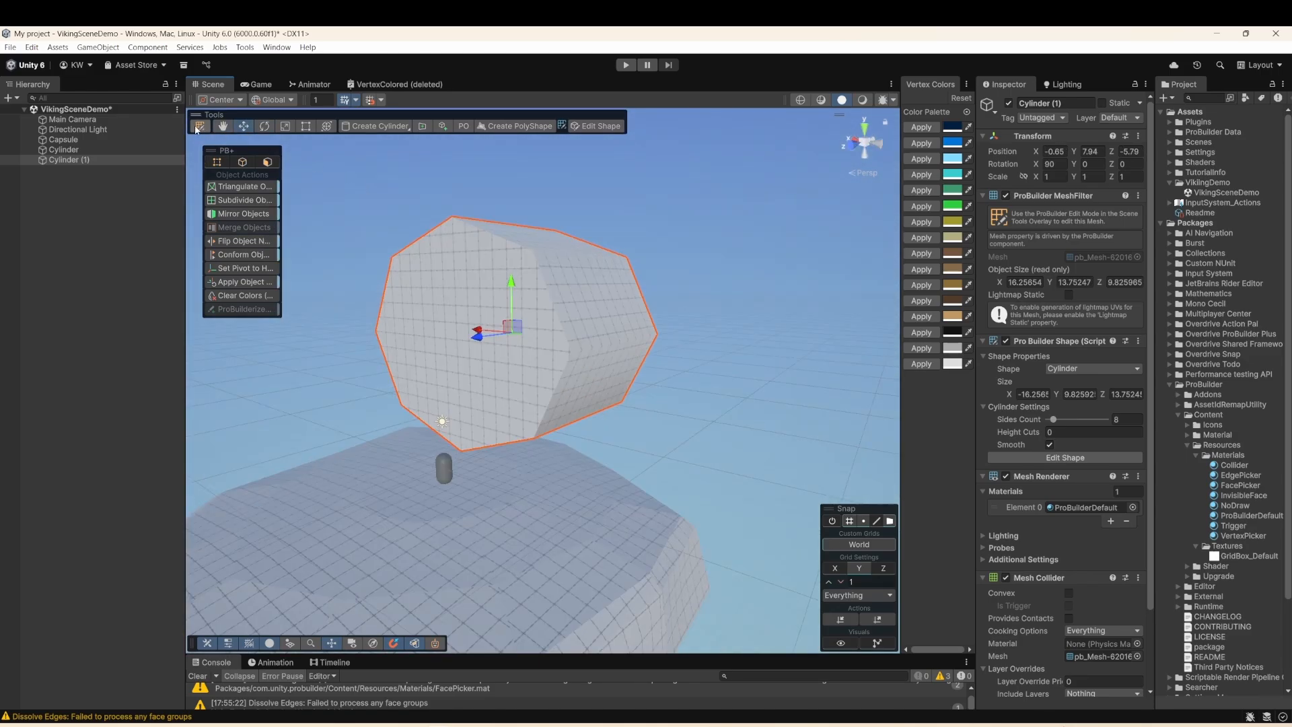
- In face editing, select all faces of the cylinder's lower half using wireframe display, and return to the shaded view
left_click(199, 128)
left_click_drag(546, 353, 555, 306, "alt")
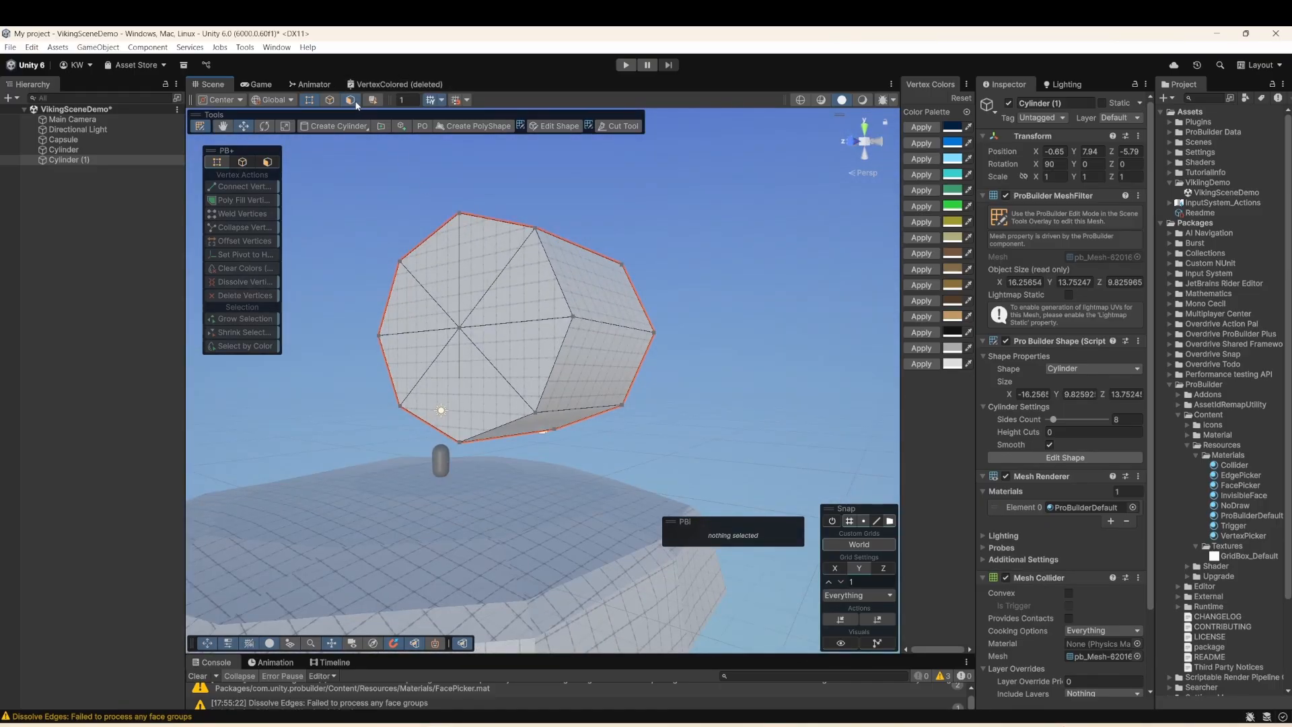
left_click(351, 101)
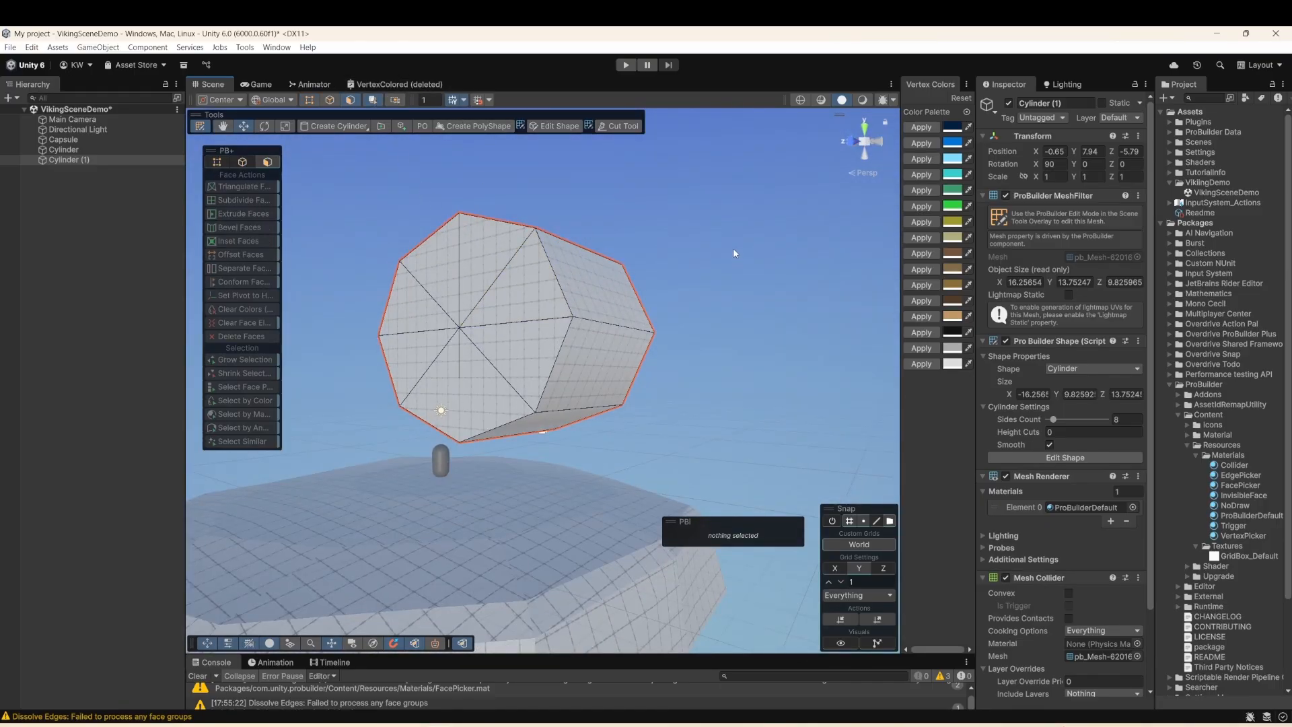
left_click(800, 101)
mouse_move(539, 430)
left_mouse_down("alt")
mouse_move(579, 361)
mouse_move(627, 356)
left_mouse_up("alt")
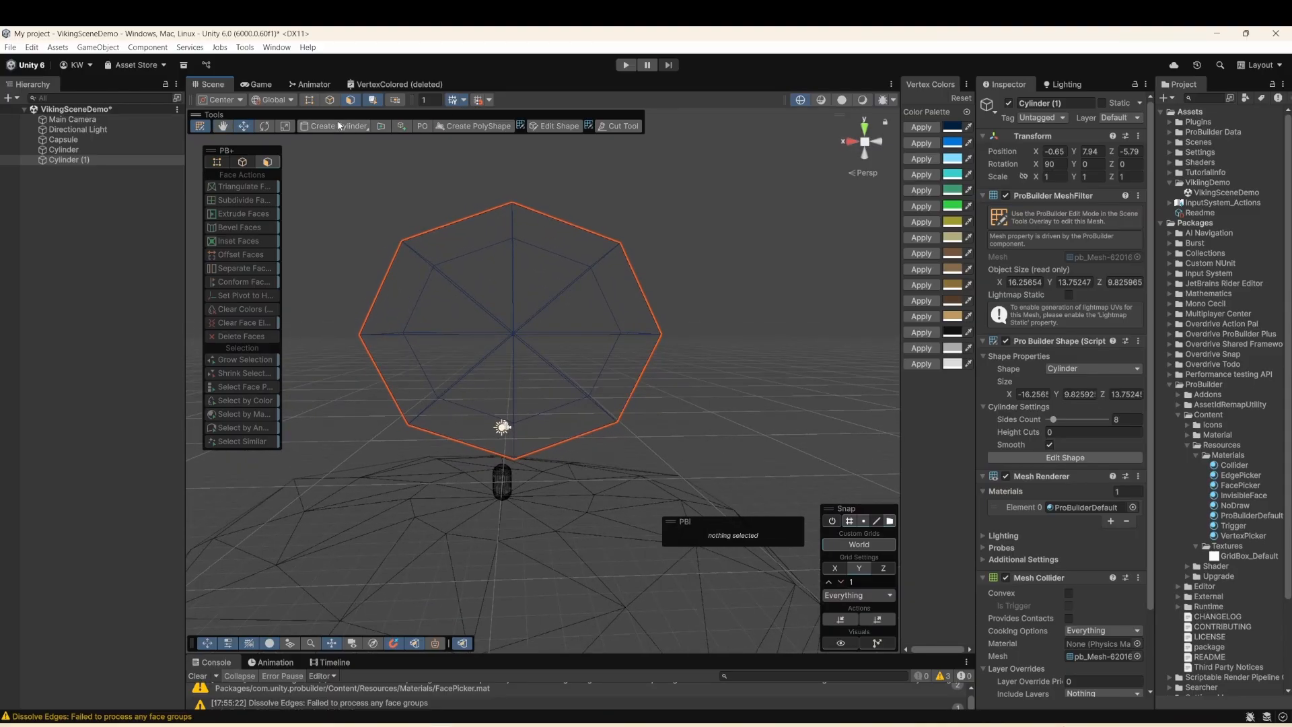
left_click_drag(678, 476, 326, 335)
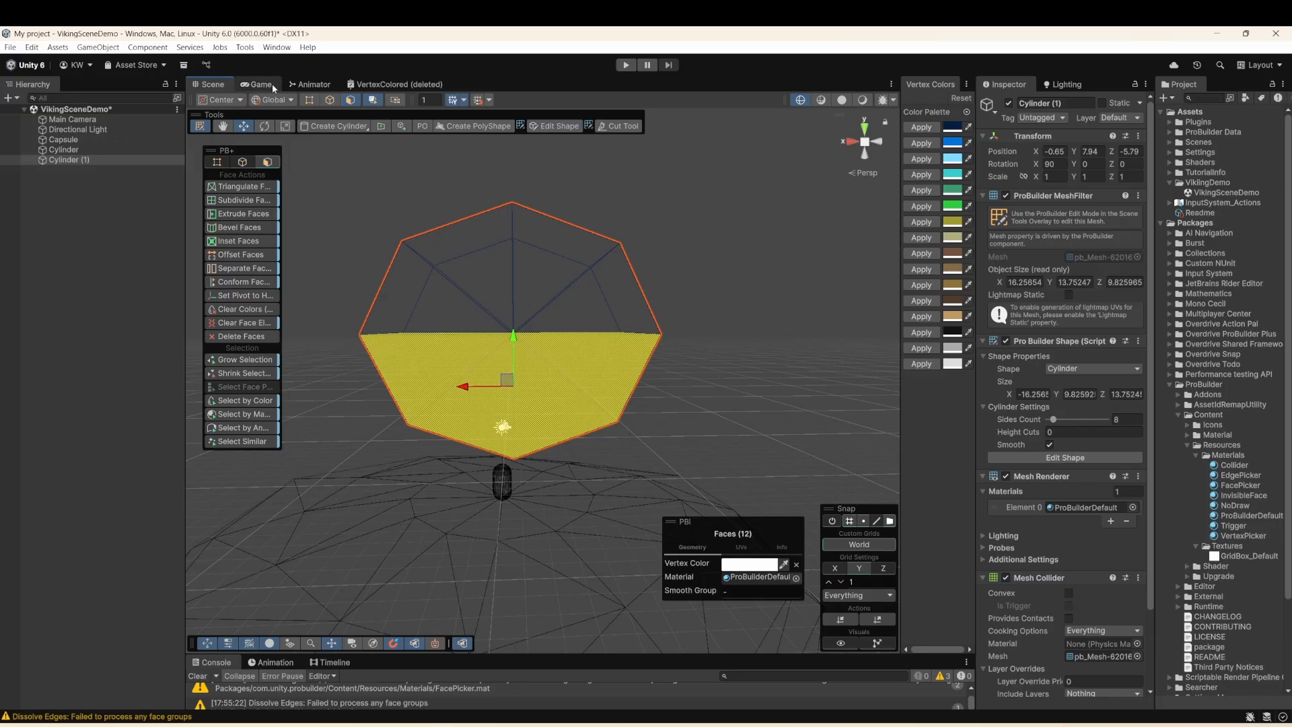
left_click_drag(588, 348, 397, 358, "alt")
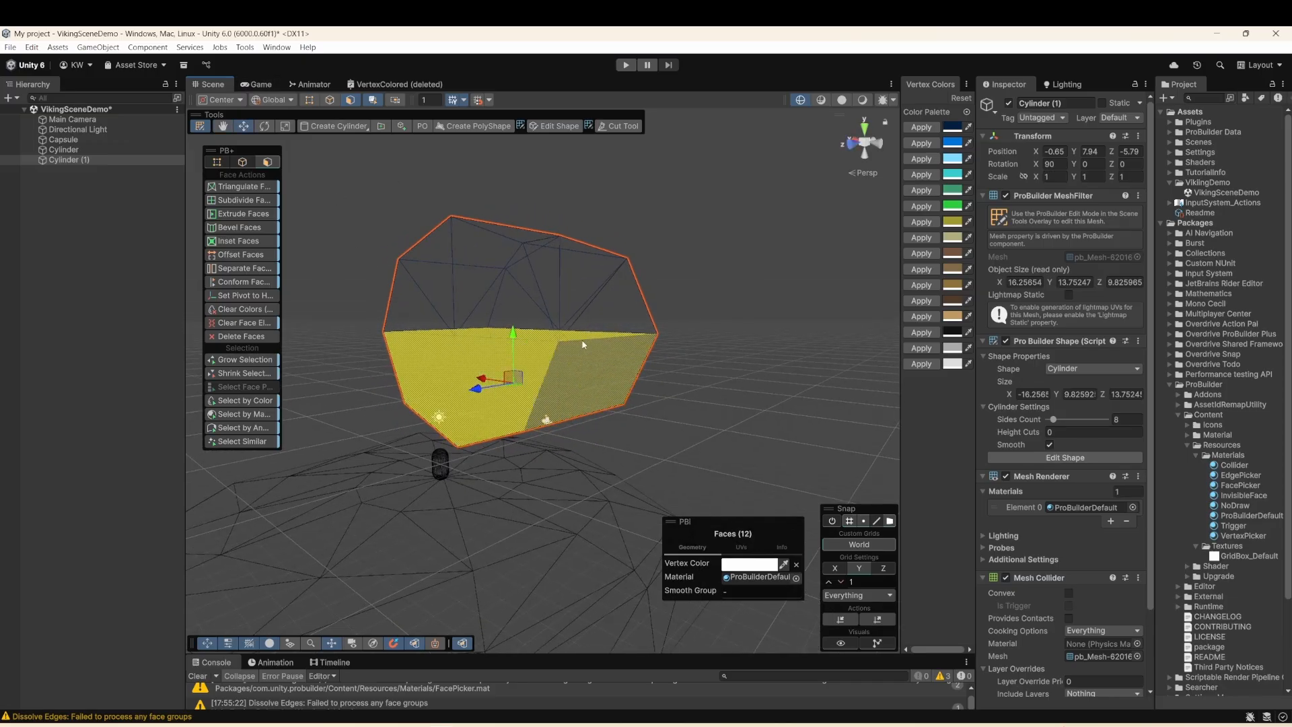
left_click(842, 99)
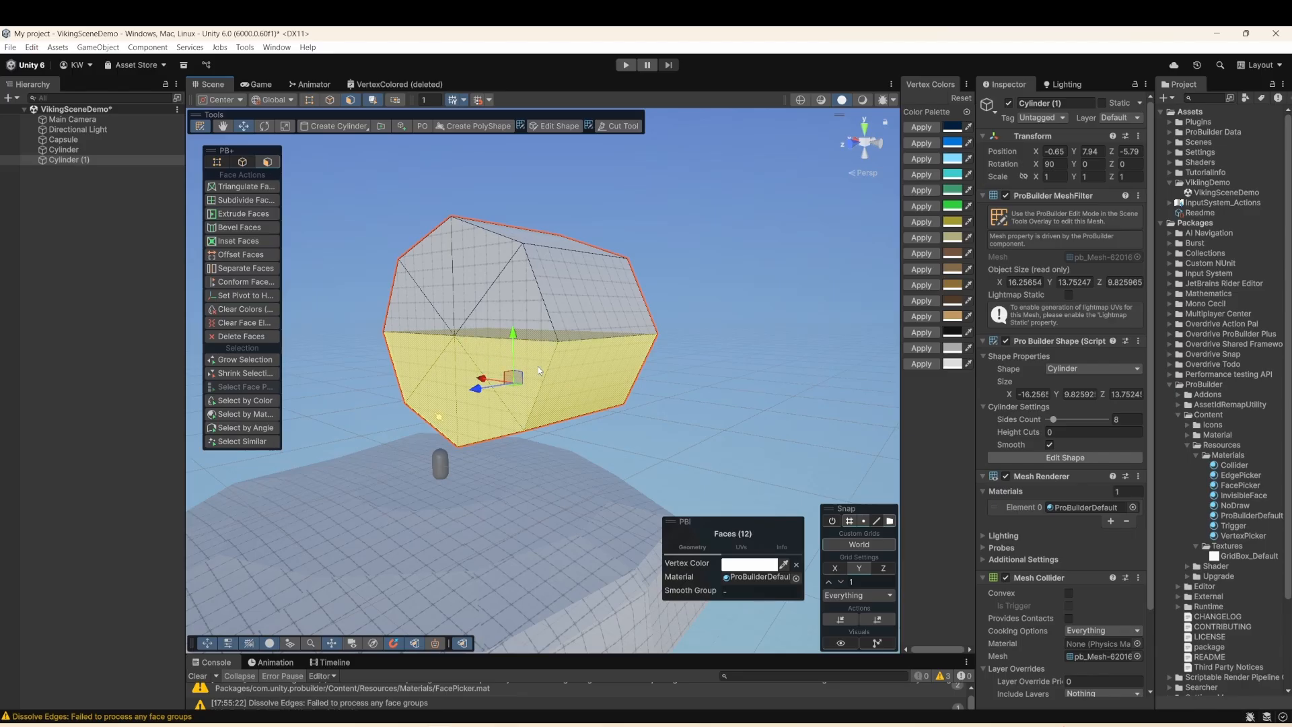
- Deselect the outer faces of the lower half, keeping only the lowest end triangles and the bottom strips selected
left_click(538, 370, "ctrl")
left_click(588, 374, "ctrl")
left_click(430, 357, "ctrl")
left_click(541, 366, "ctrl")
mouse_move(667, 353)
left_mouse_down("alt")
mouse_move(552, 366)
mouse_move(683, 400)
mouse_move(747, 397)
left_mouse_up("alt")
left_click(643, 363, "ctrl")
left_click(415, 363, "ctrl")
left_click_drag(663, 303, 565, 290, "alt")
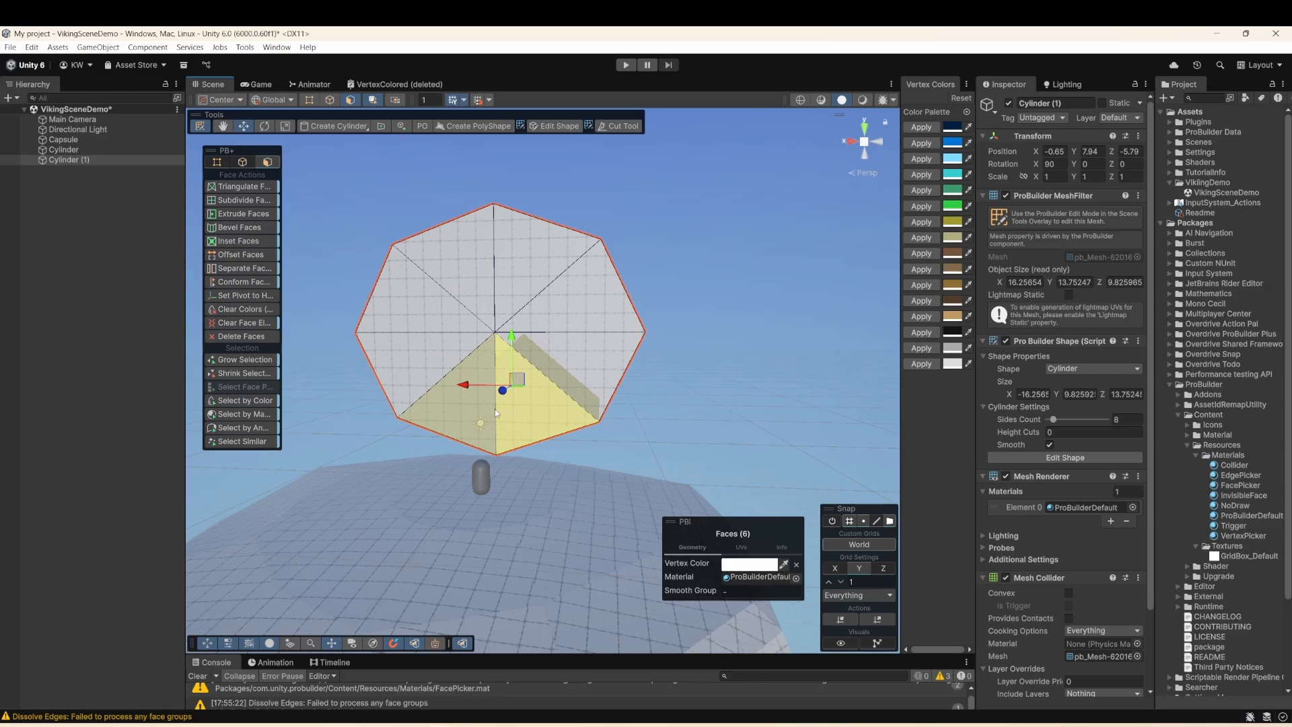
- Convert the selection to edges and dissolve them to remove the bottom of the cylinder
right_click(495, 409)
type("dis")
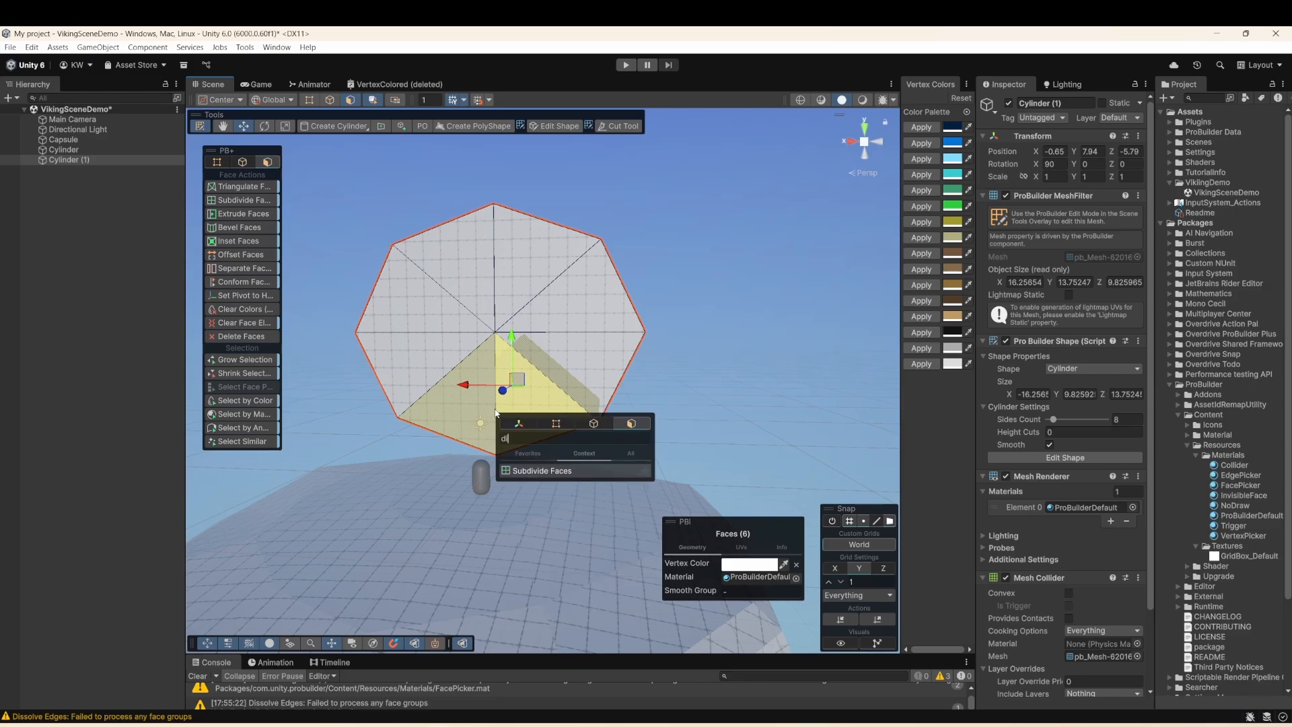
key("BackSpace")
key("BackSpace")
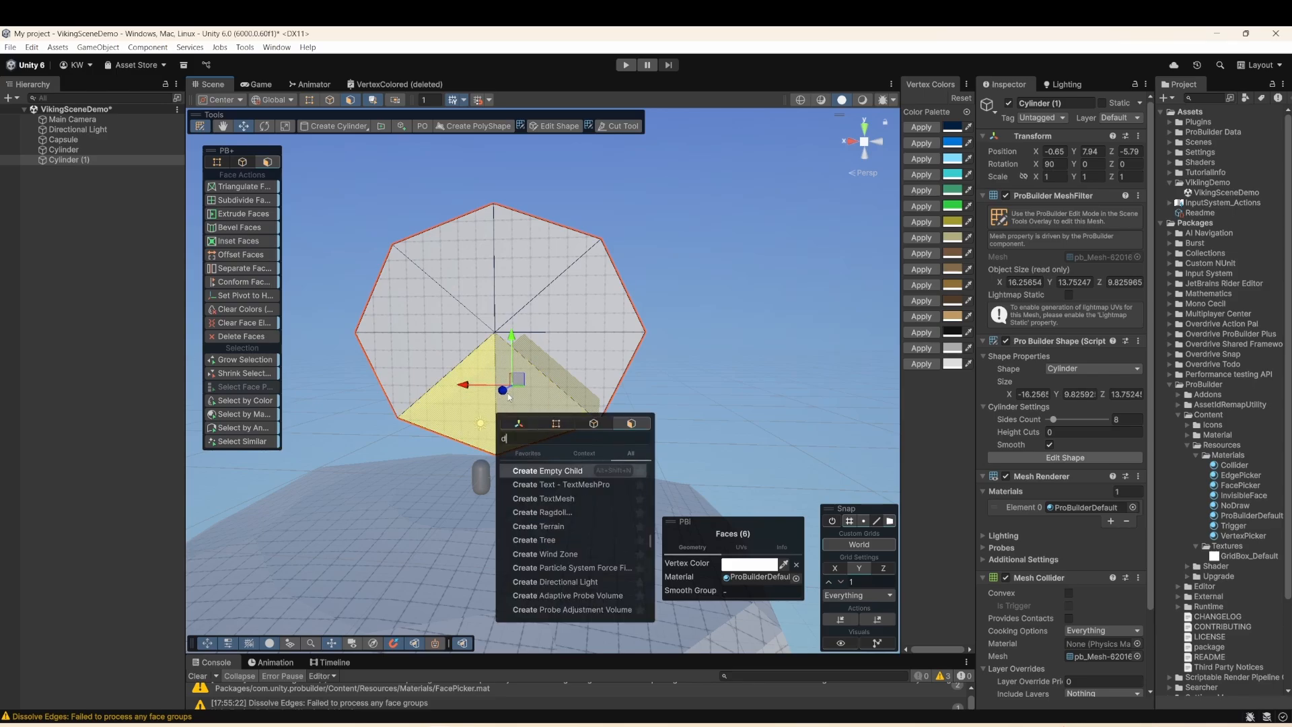
left_click(345, 102)
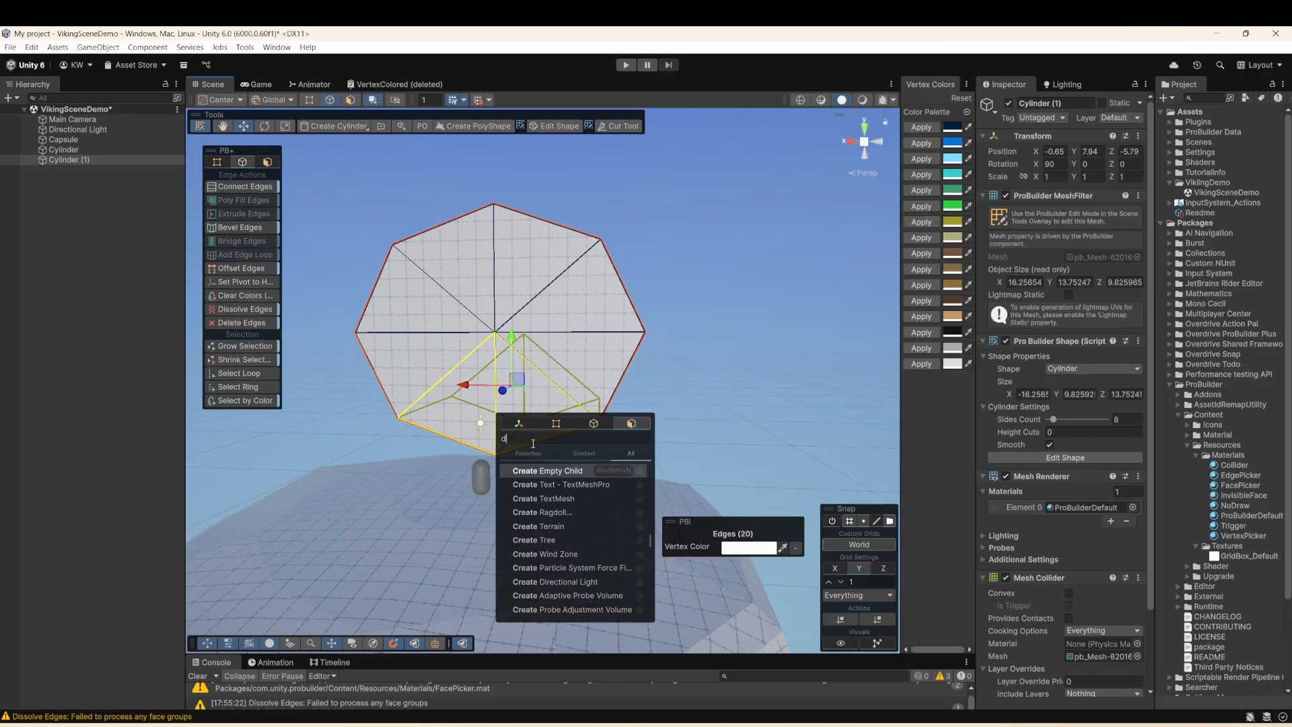
type("dis")
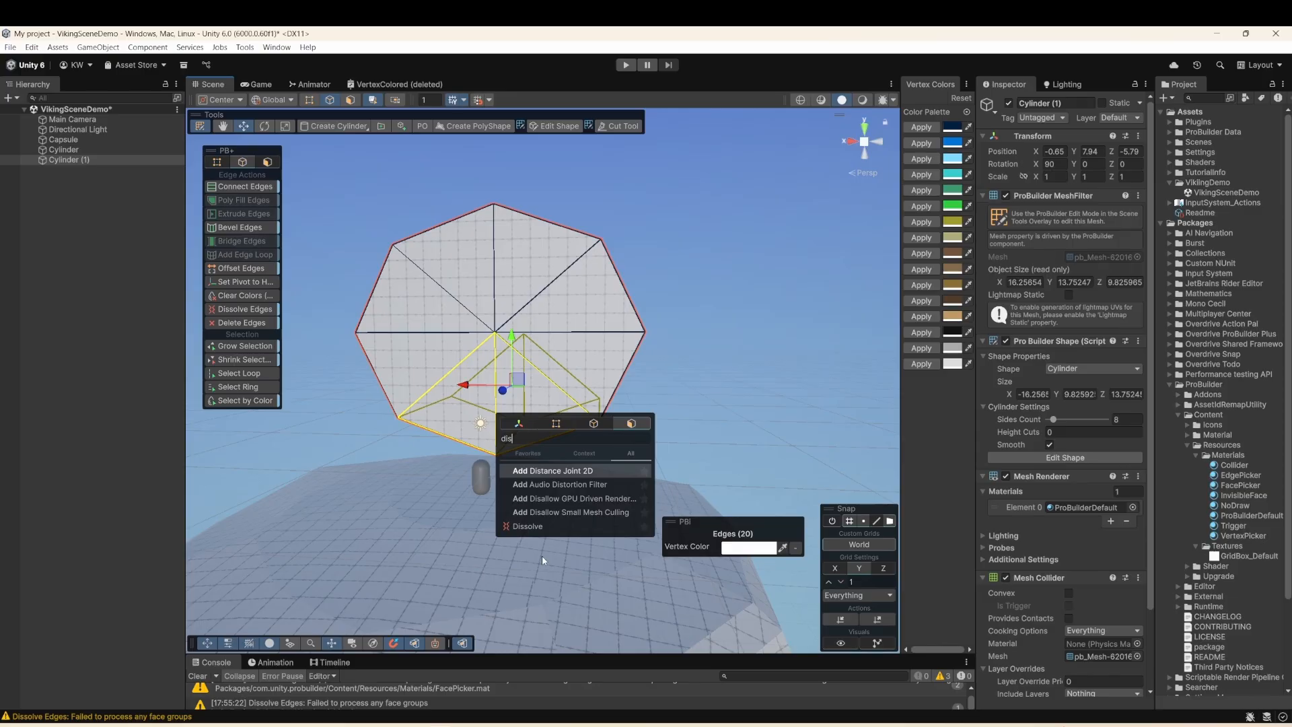
left_click(547, 527)
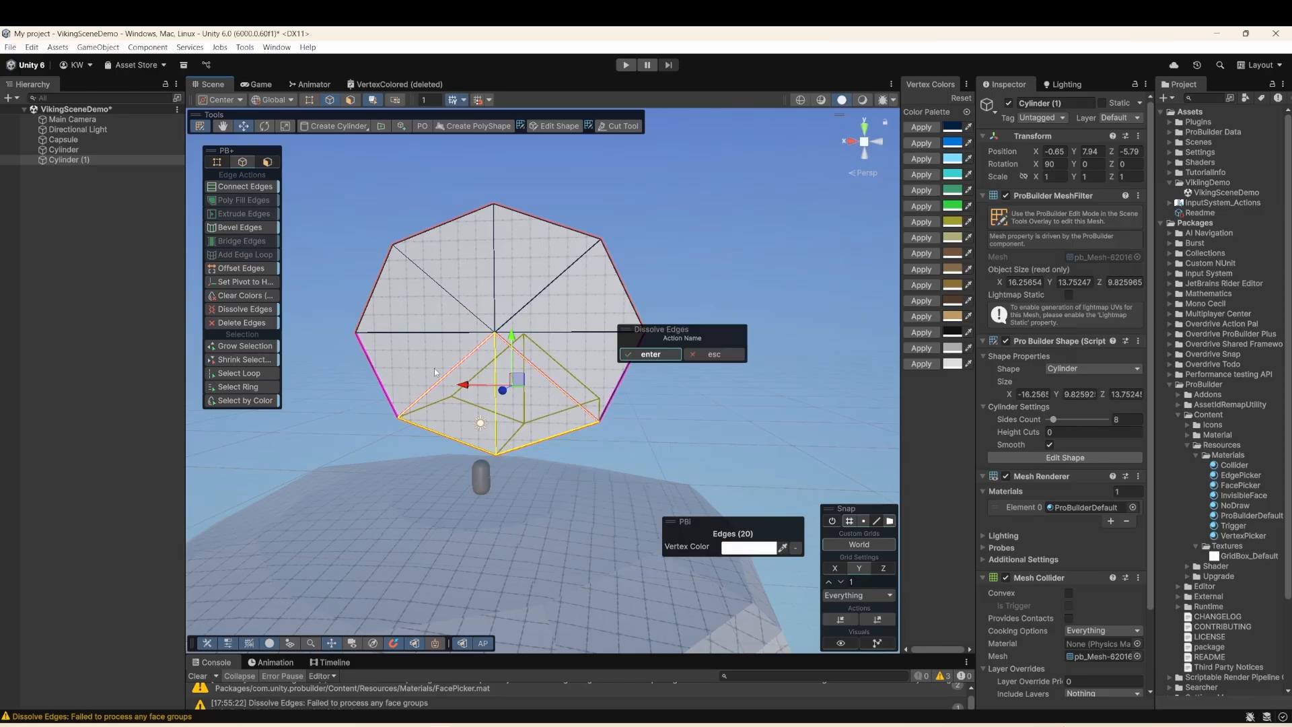
left_click(671, 358)
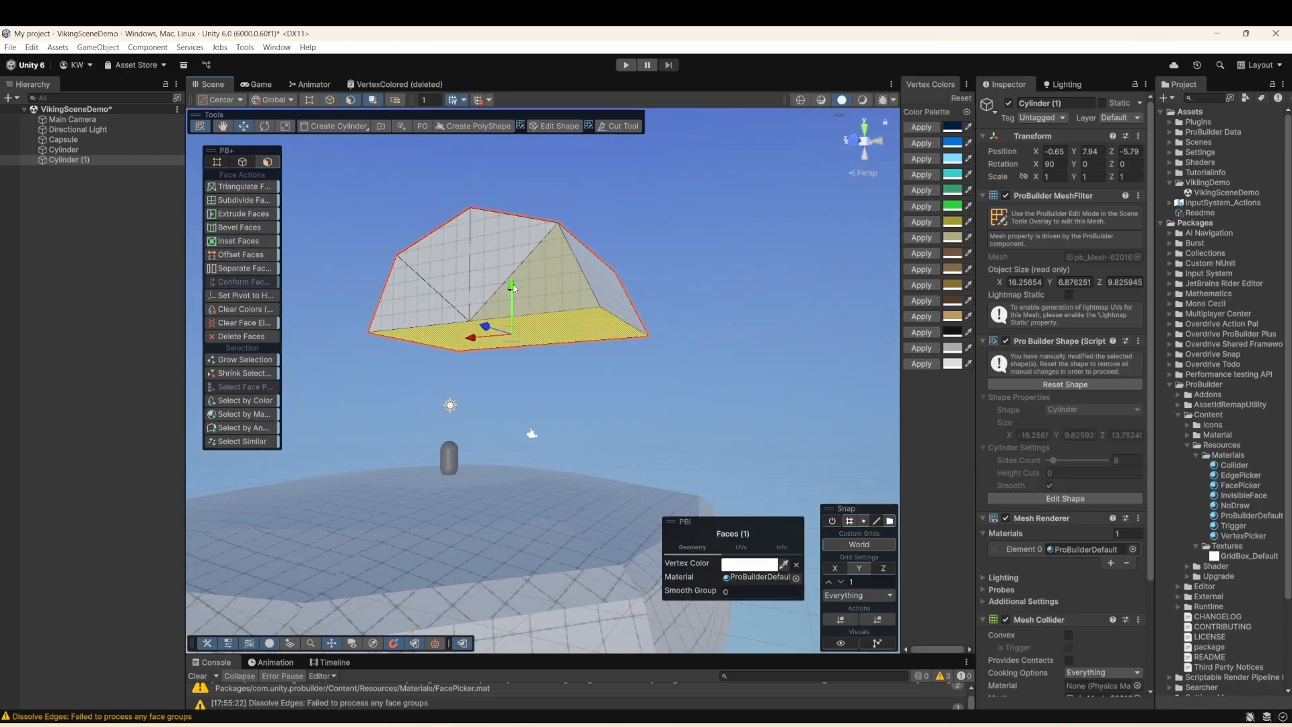
- Extrude the flat bottom face downward to a mesh height of about 12 units and lower the whole shape toward the island
left_click_drag(513, 287, 520, 362, "shift")
key("Escape")
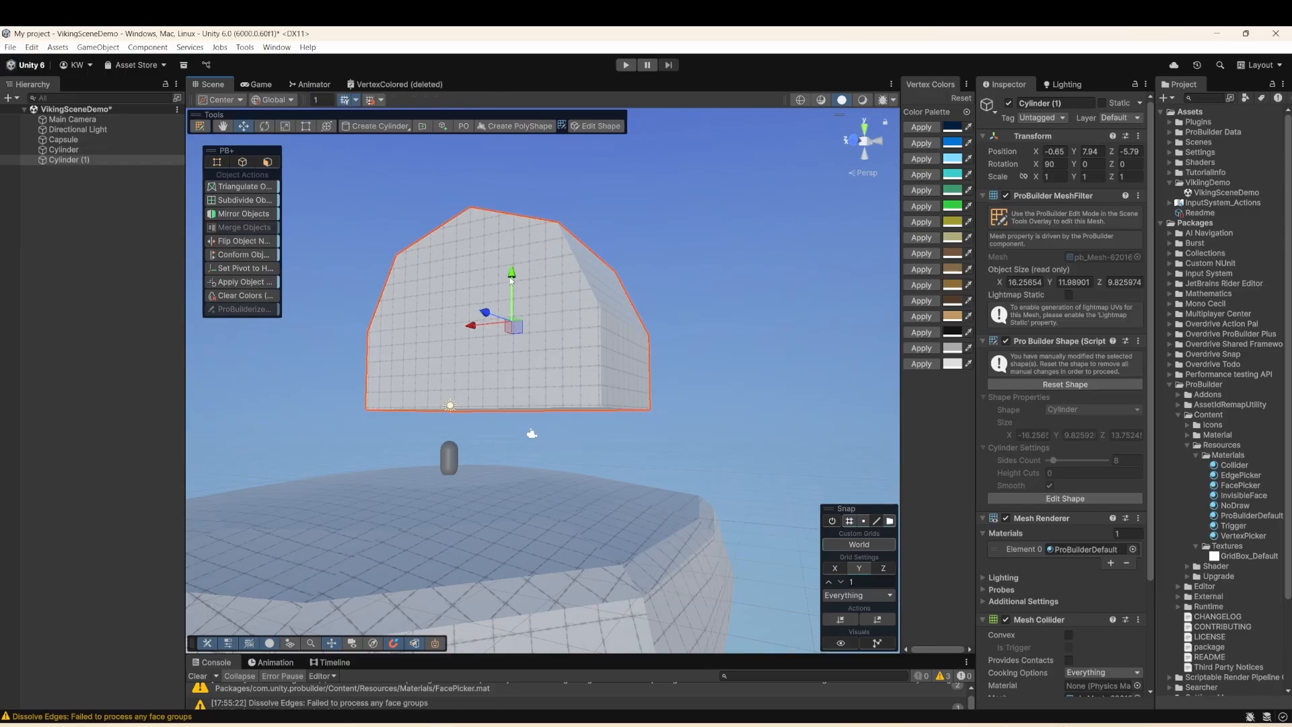
left_click_drag(511, 273, 511, 335)
- Scale the shape to about 7 by 5.2 by 6.6 units and place it on the island surface beside the capsule
left_click_drag(626, 323, 471, 381, "alt")
left_click(285, 126)
left_click_drag(471, 390, 488, 387, "alt")
left_click(243, 126)
left_click_drag(513, 326, 513, 370)
left_click_drag(471, 425, 454, 445)
key("ctrl+z")
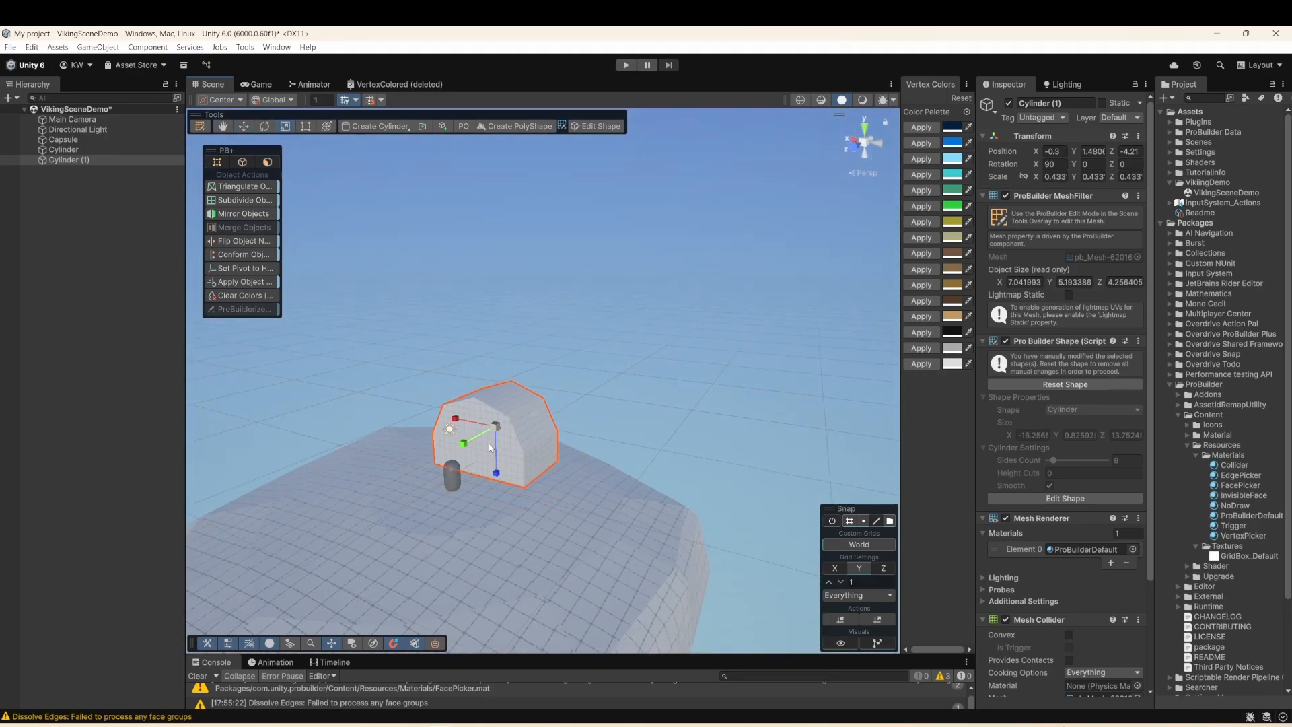
scroll(483, 461, "up", 3)
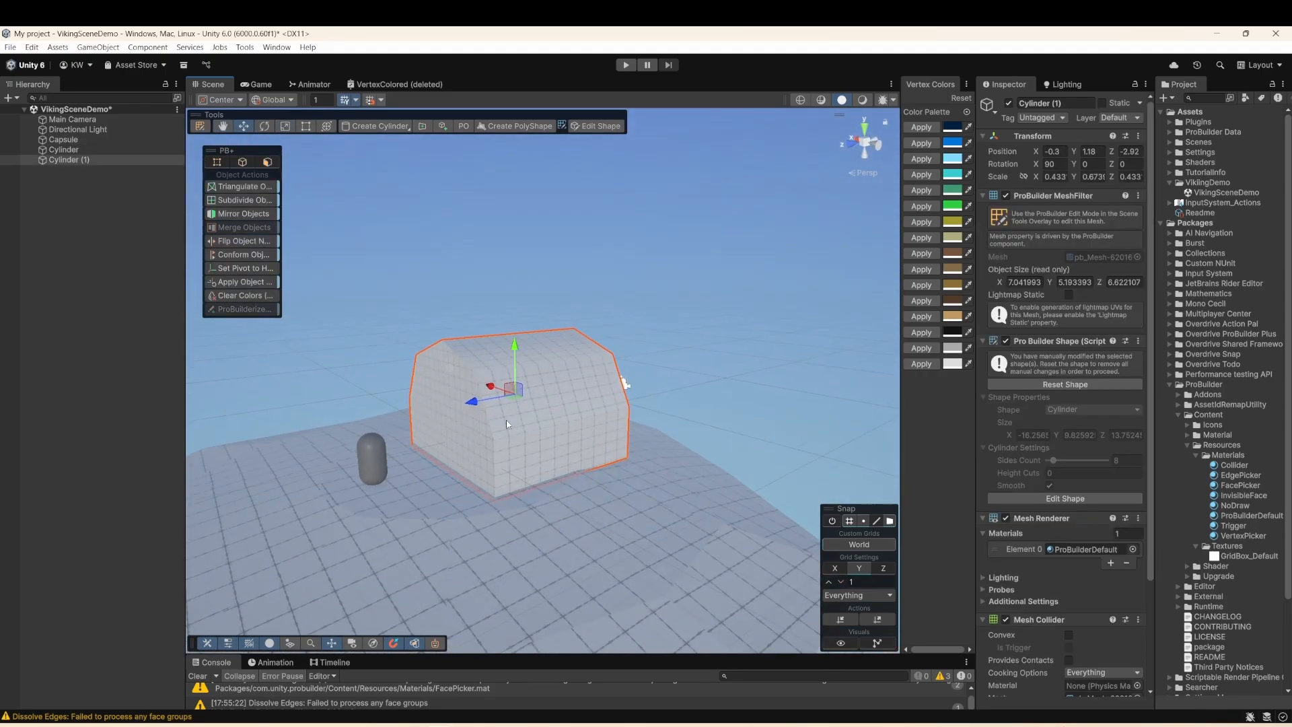
- Rename the new building shape as House and the island base as Ground
double_click(84, 160)
double_click(64, 149)
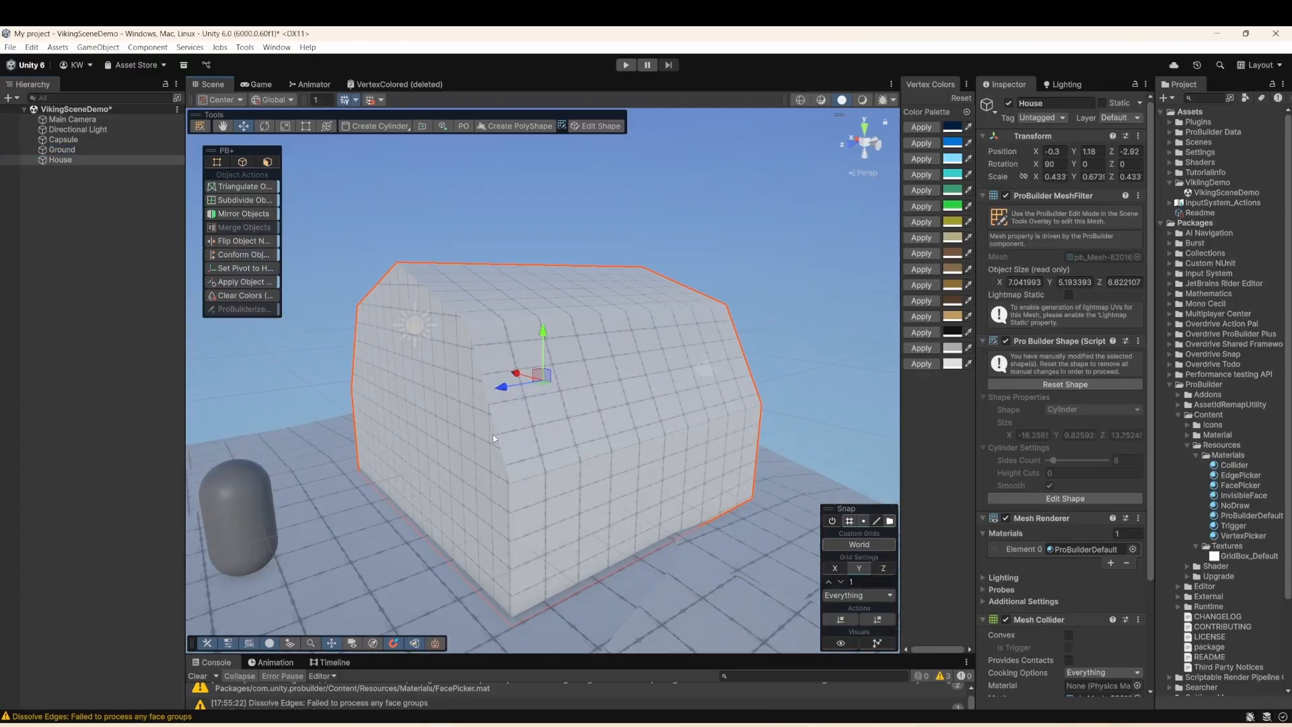
scroll(492, 434, "down", 3)
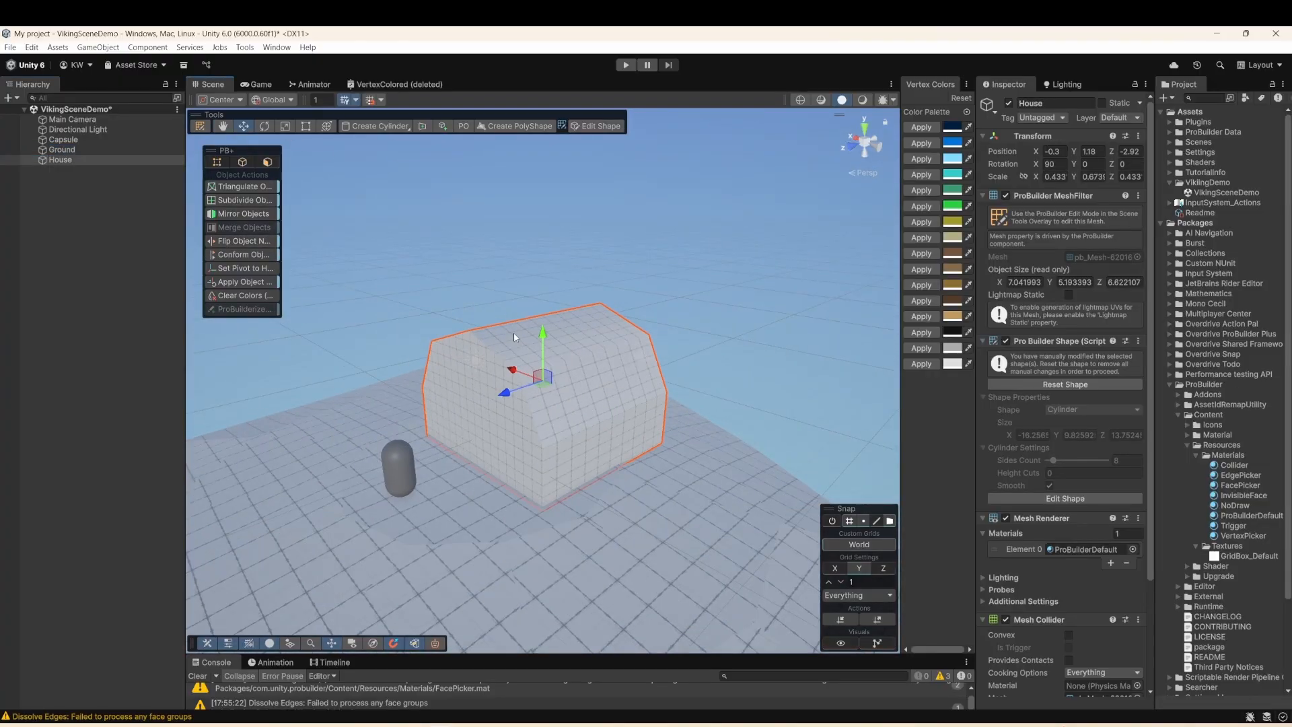
- Switch to edge editing and raise the roof's ridge edge to an overall house height of about 6 units
left_click(200, 126)
left_click(329, 100)
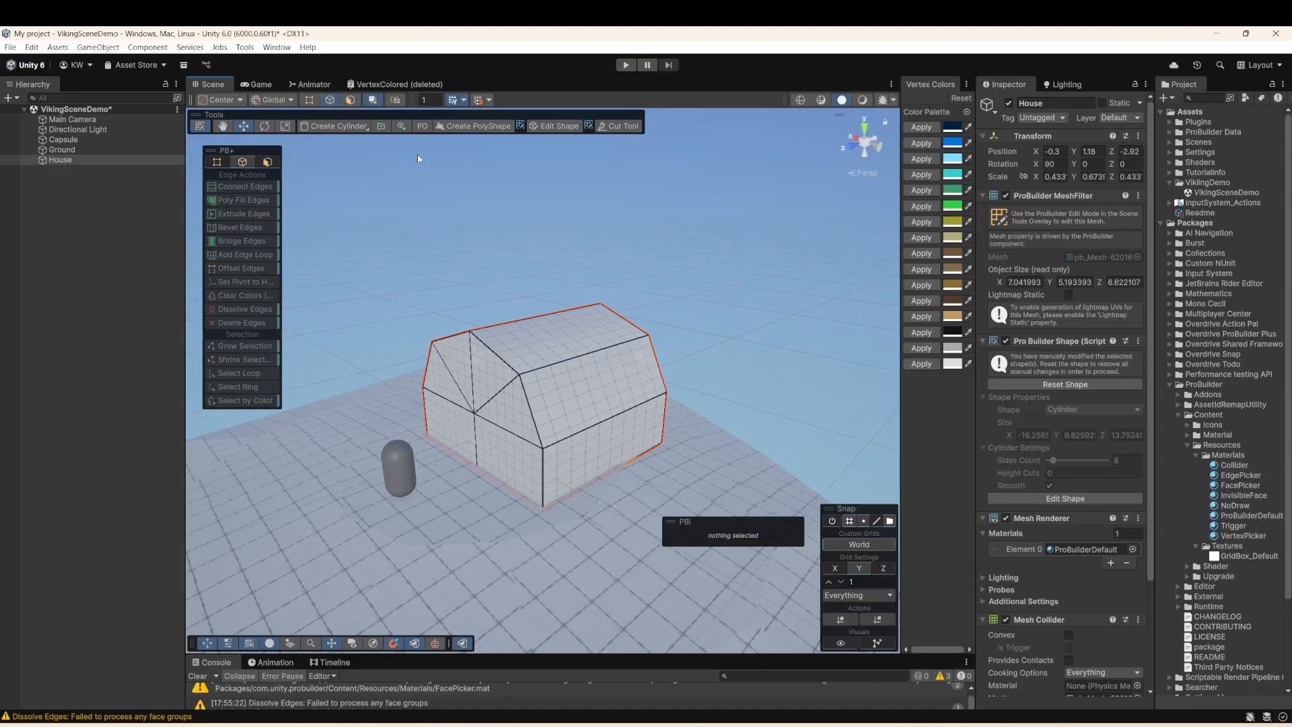
left_click(546, 317)
left_click_drag(537, 264, 539, 247)
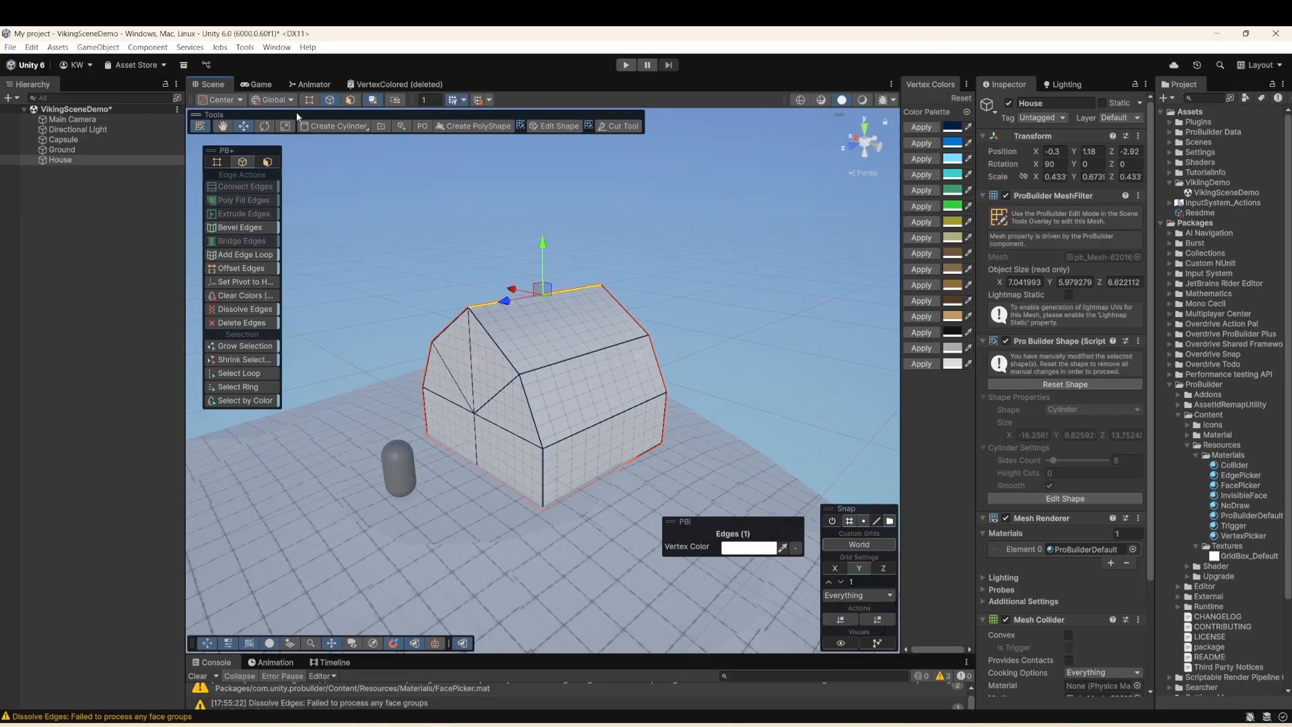
- Select the six long wall and roof faces of the house and separate them into a new object as a duplicate
left_click(351, 99)
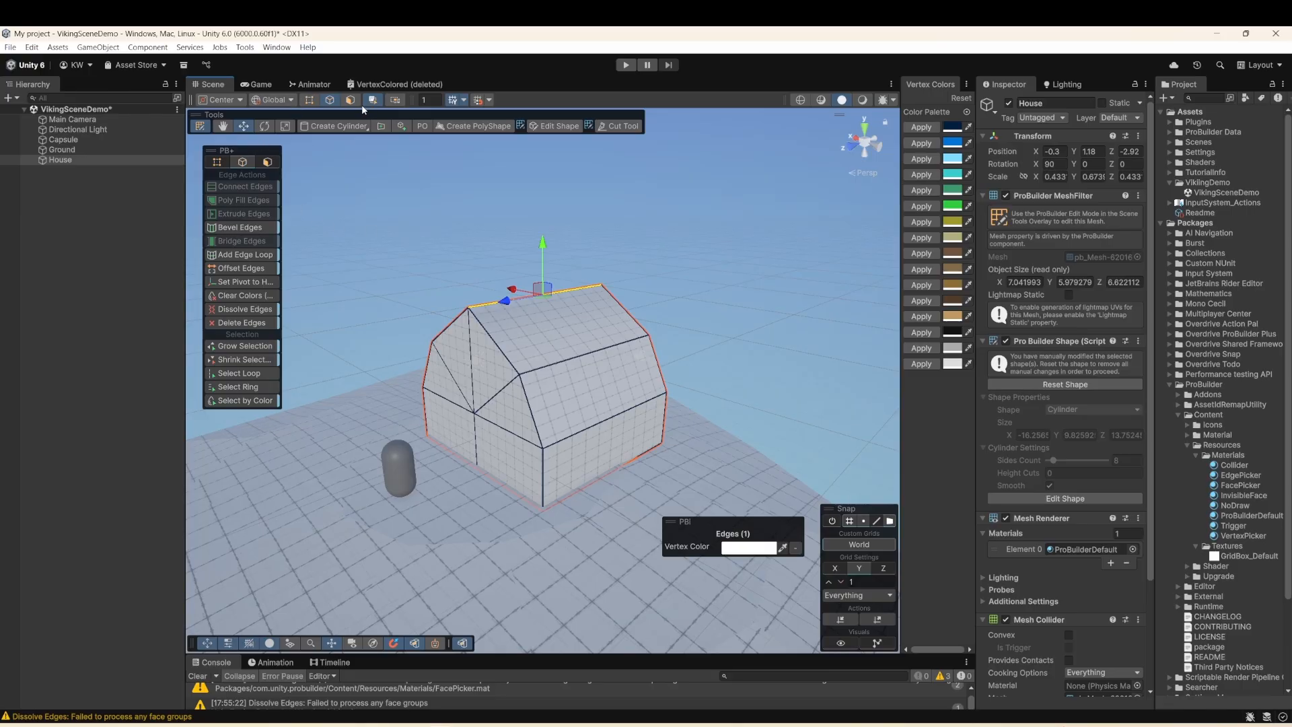
left_click(611, 435)
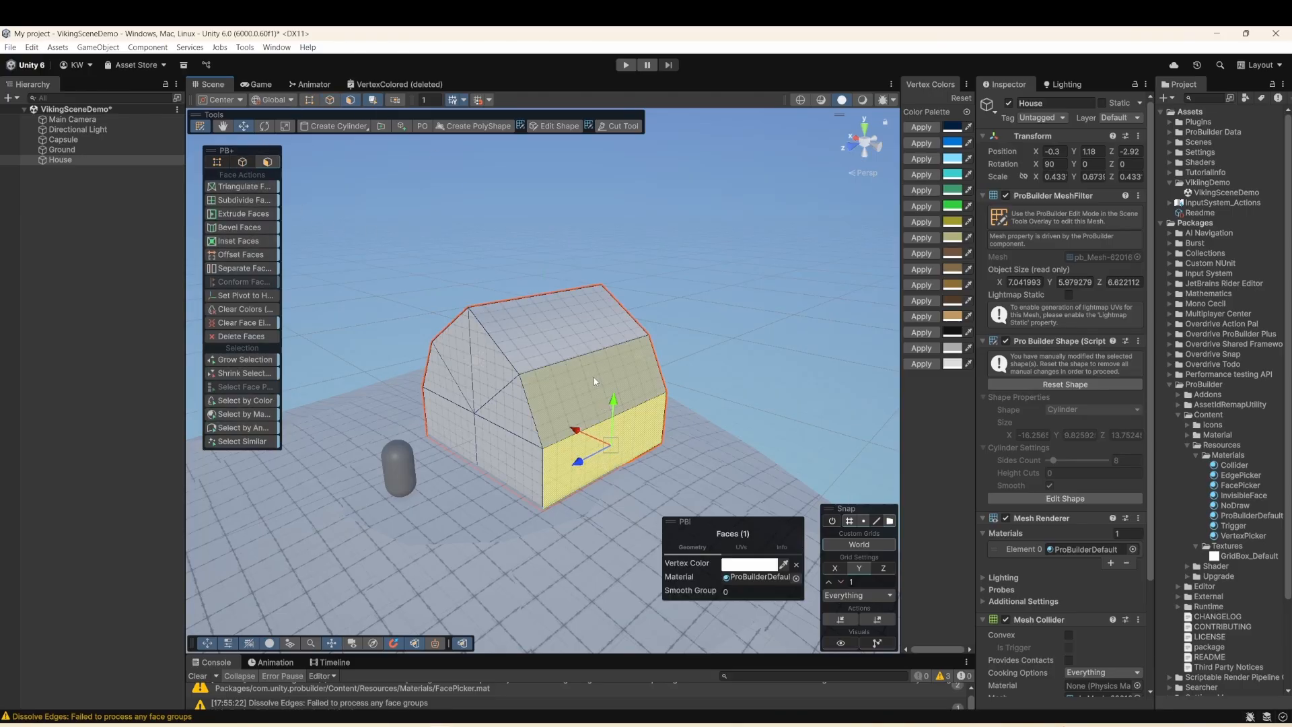
left_click(582, 371, "shift")
left_click_drag(518, 337, 774, 340, "alt")
left_click(487, 339, "shift")
left_click(460, 383, "shift")
left_click(451, 427, "shift")
left_click_drag(452, 424, 553, 343, "alt")
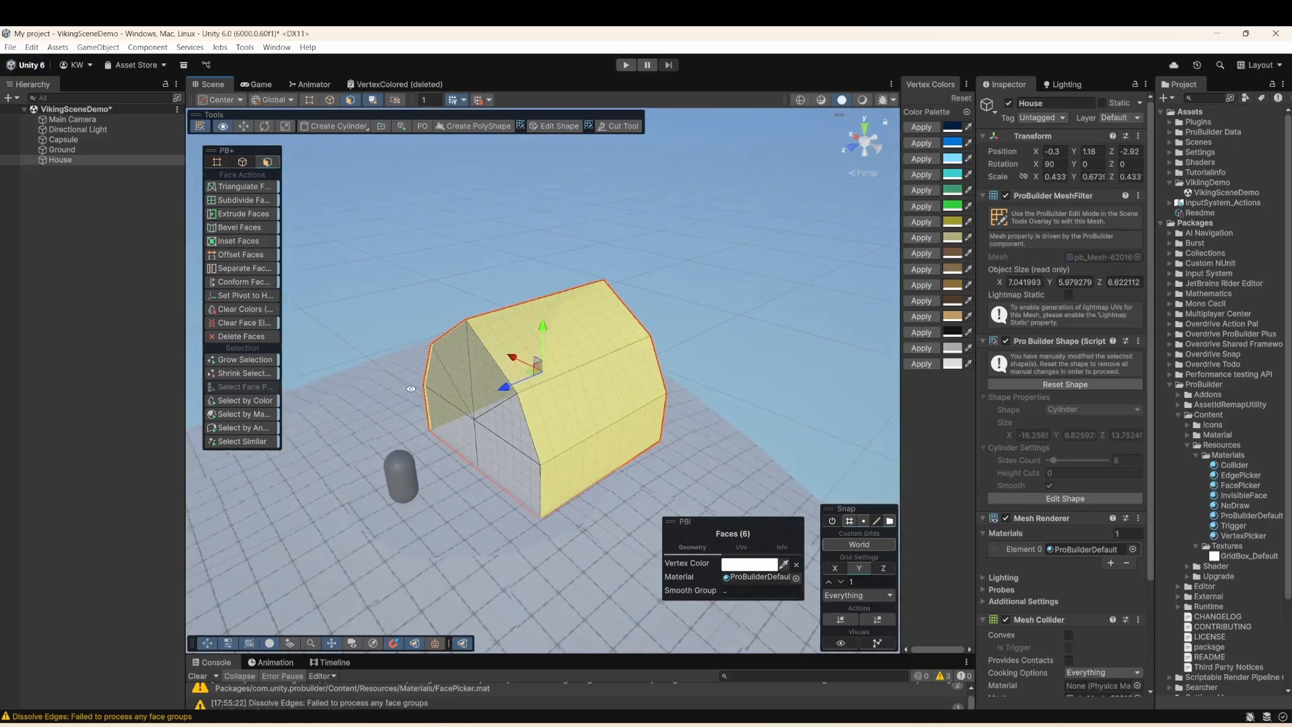
right_click(557, 345)
type("sepa")
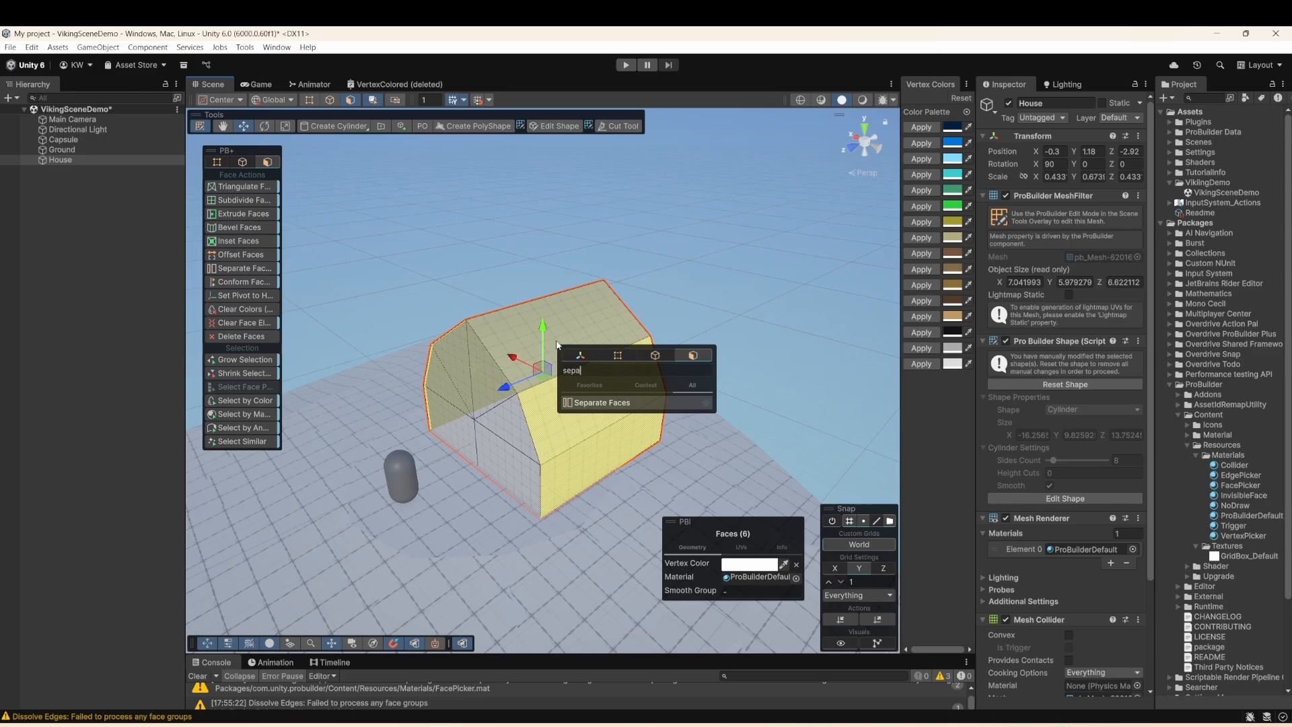
left_click(618, 402)
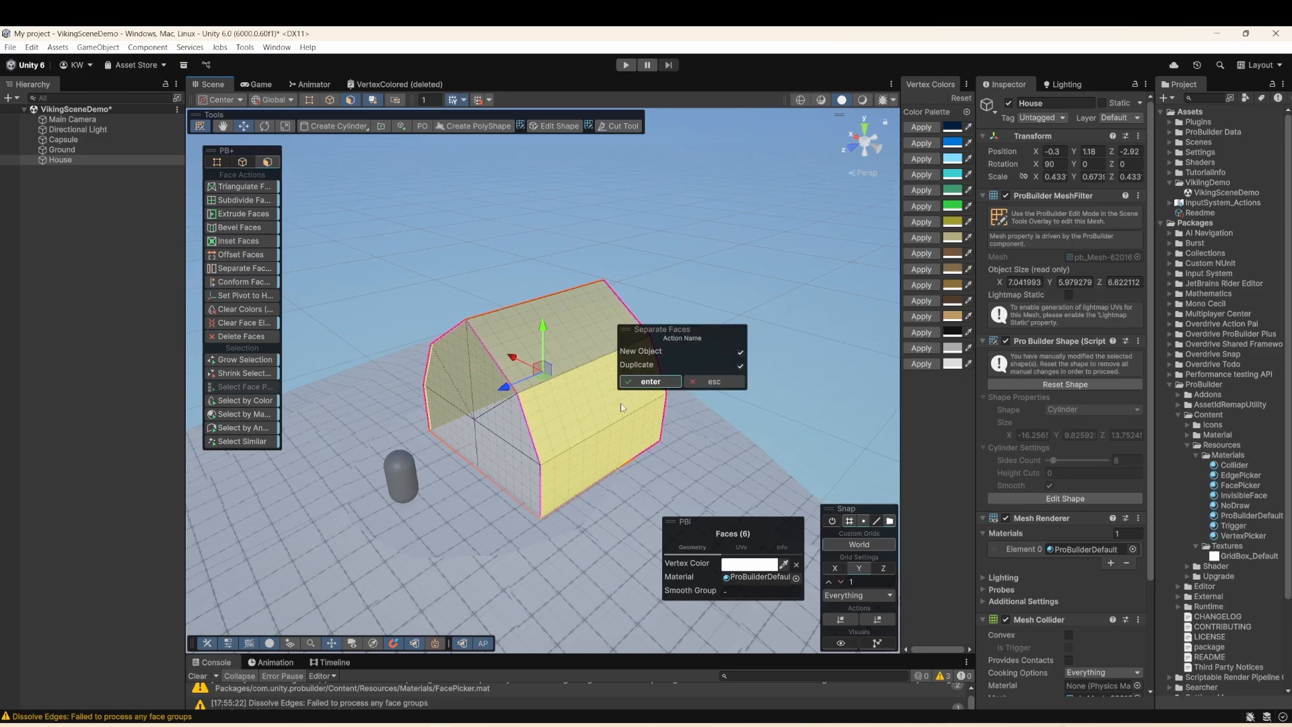
left_click(651, 382)
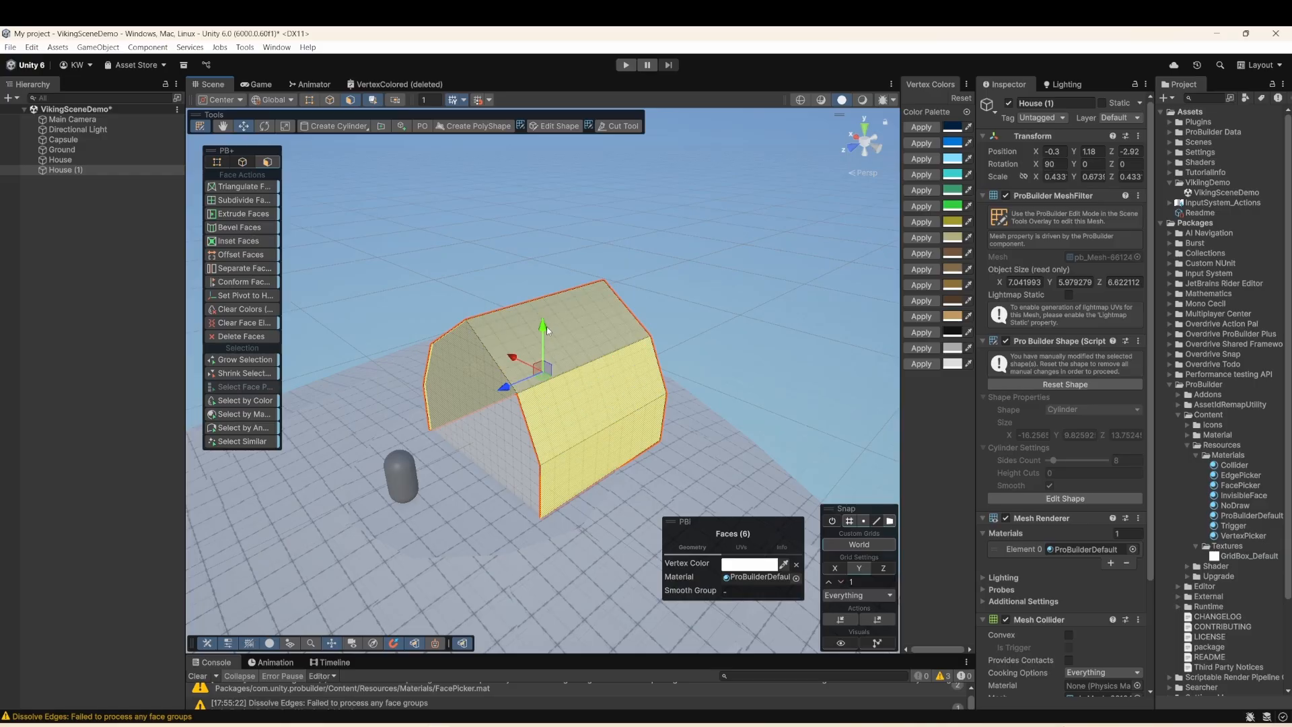
- Scale the duplicated roof shell along the house's length to a narrow strip about 0.84 units deep
left_click_drag(547, 326, 541, 252)
key("ctrl+z")
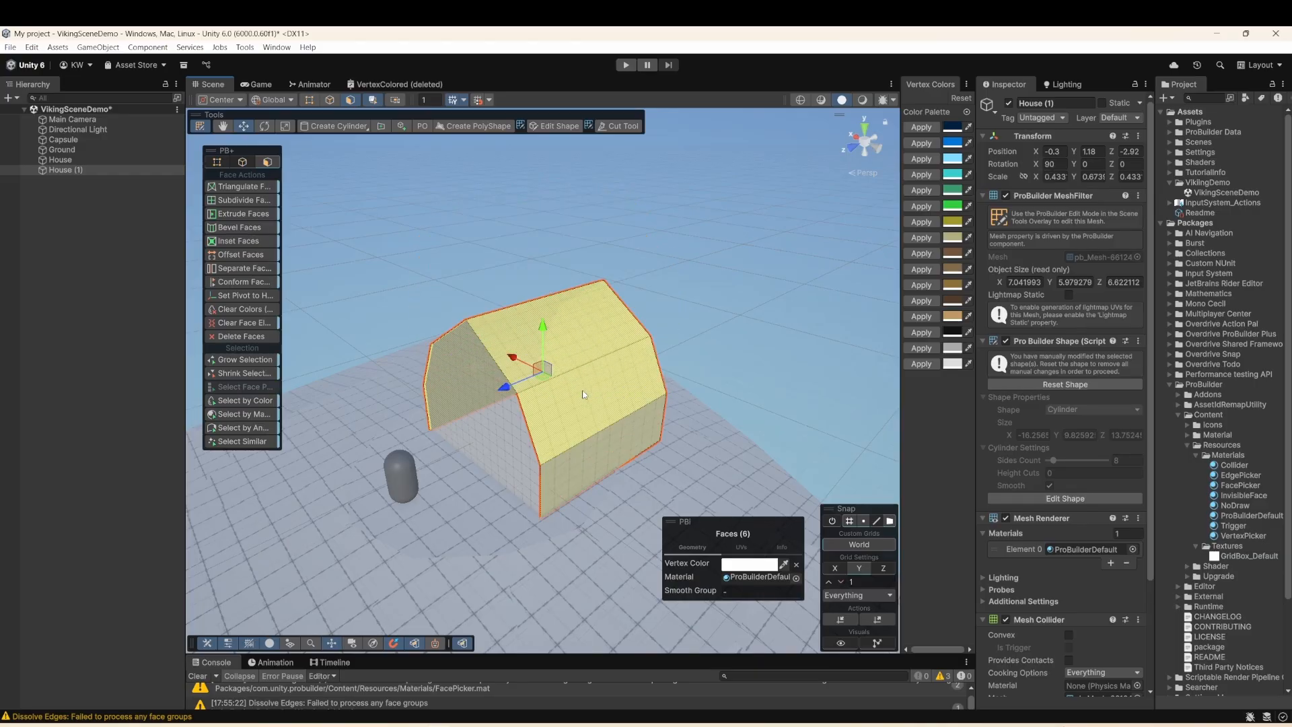
key("r")
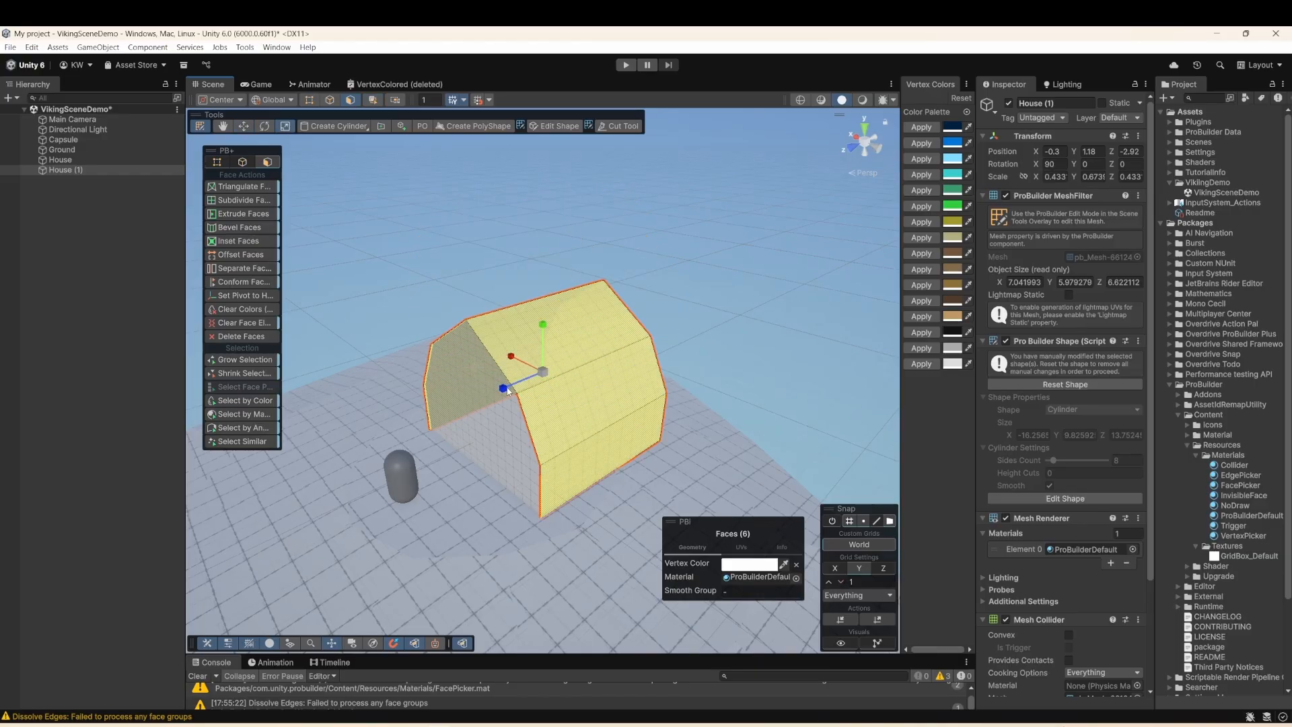
left_click_drag(505, 388, 537, 369)
- Leave mesh editing and move the strip to the front end of the house at Z 0.36
left_click(244, 127)
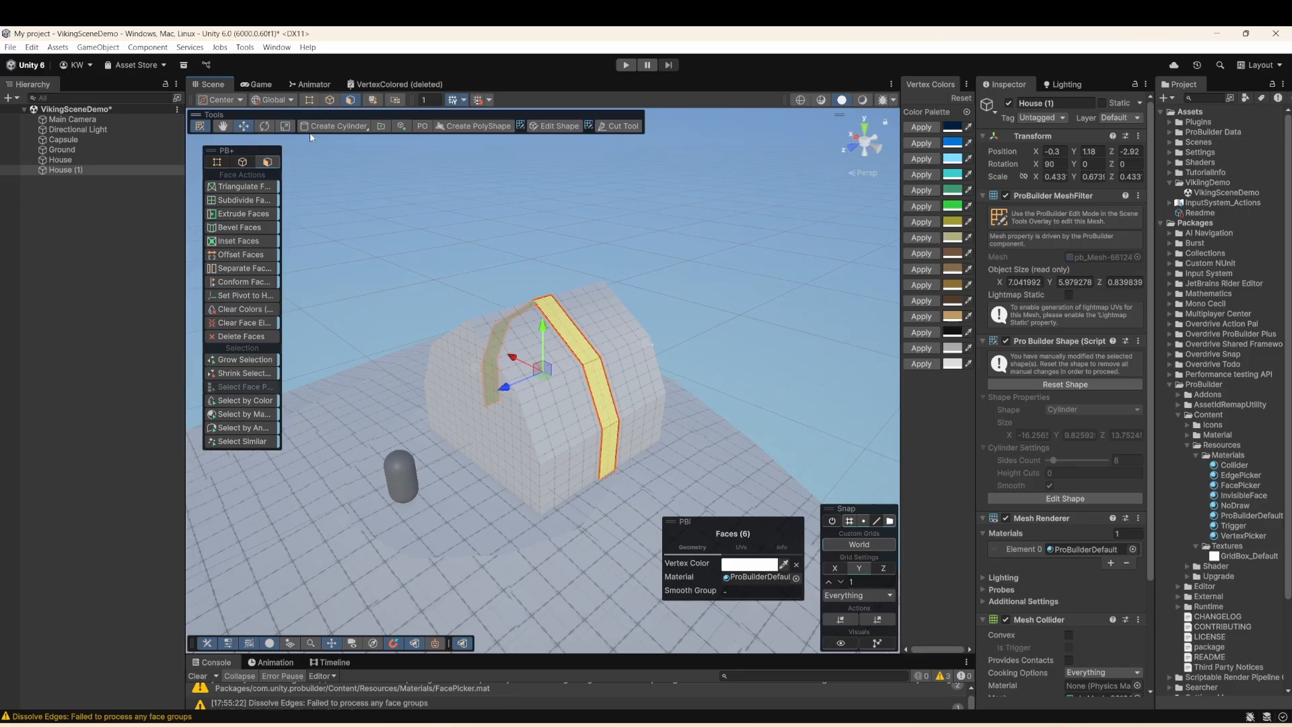
left_click(200, 126)
left_click_drag(510, 388, 444, 419)
- Apply the scale and the rotation of the front roof trim strip to its mesh with Apply Transform
right_click(486, 346)
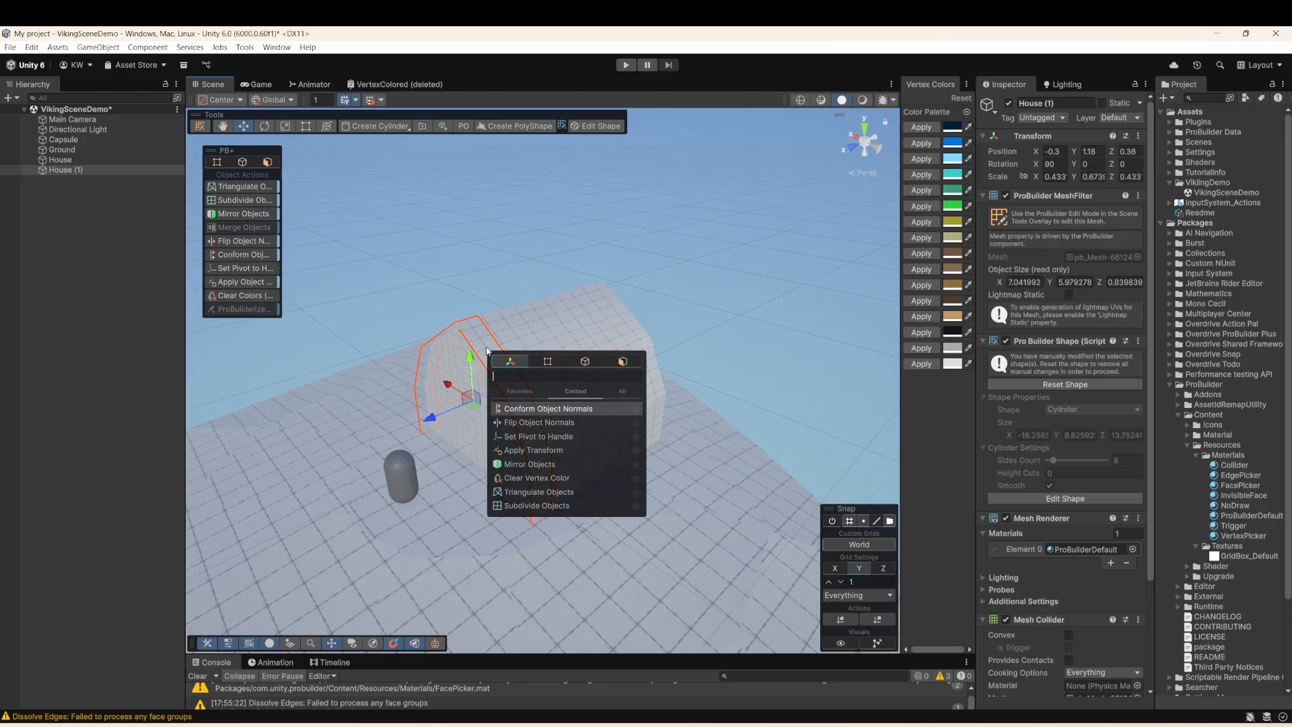
left_click(543, 451)
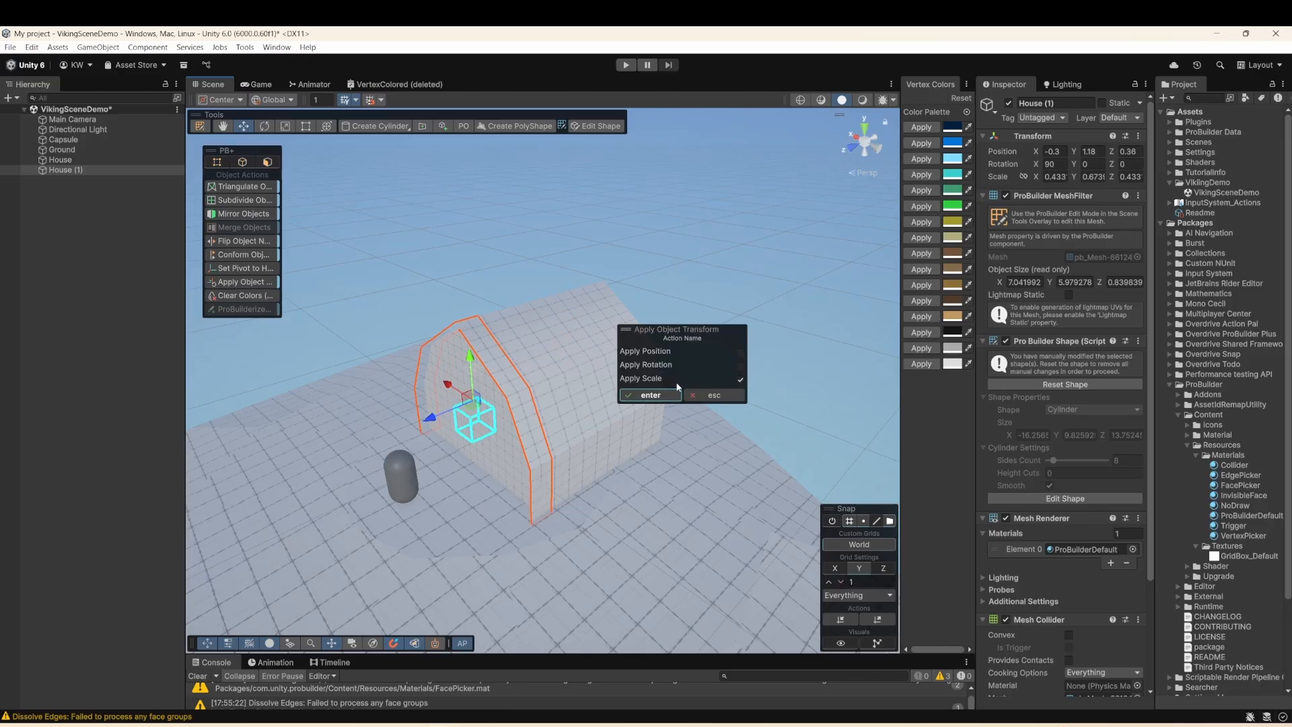
left_click(666, 396)
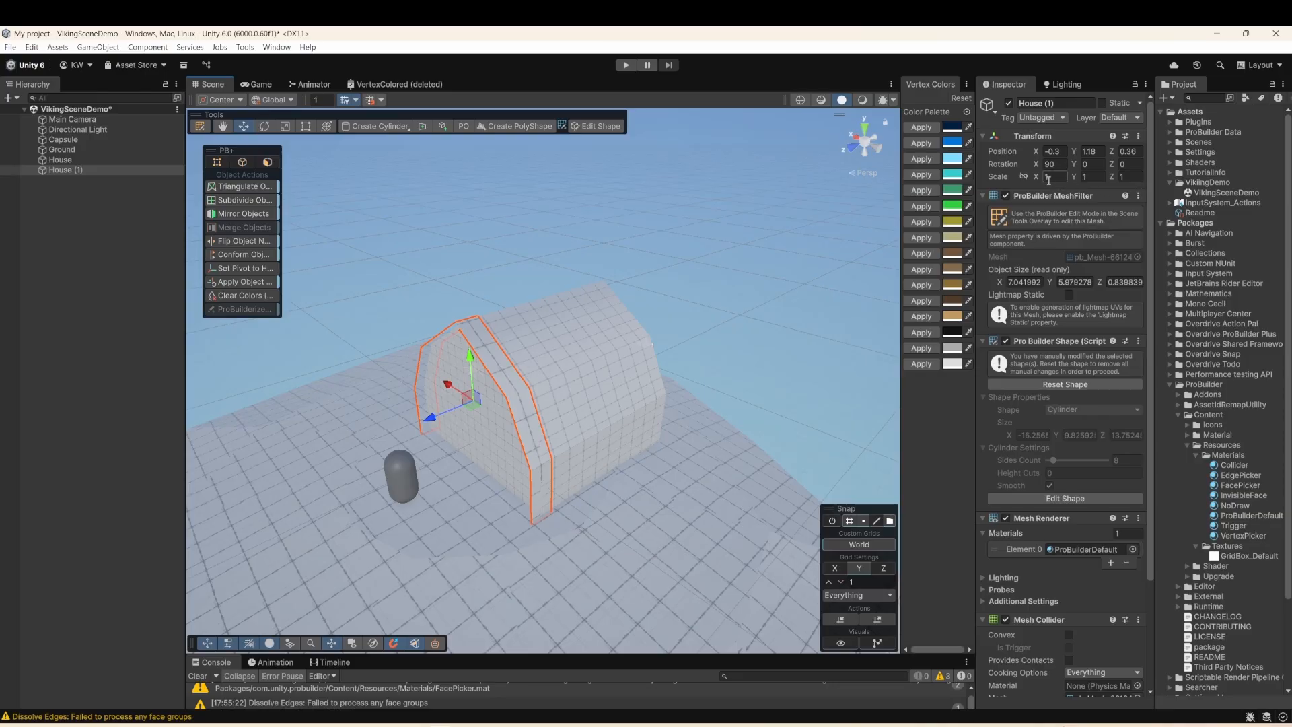
right_click(524, 408)
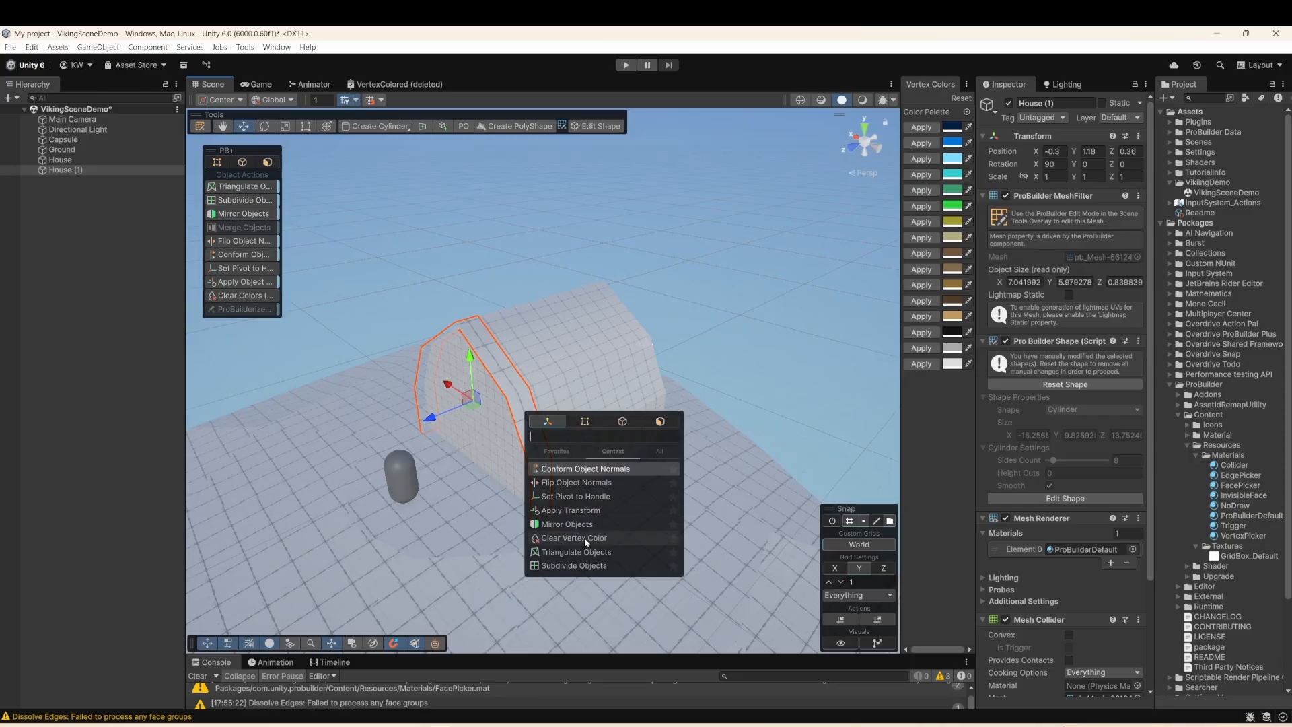
left_click(589, 510)
left_click(740, 365)
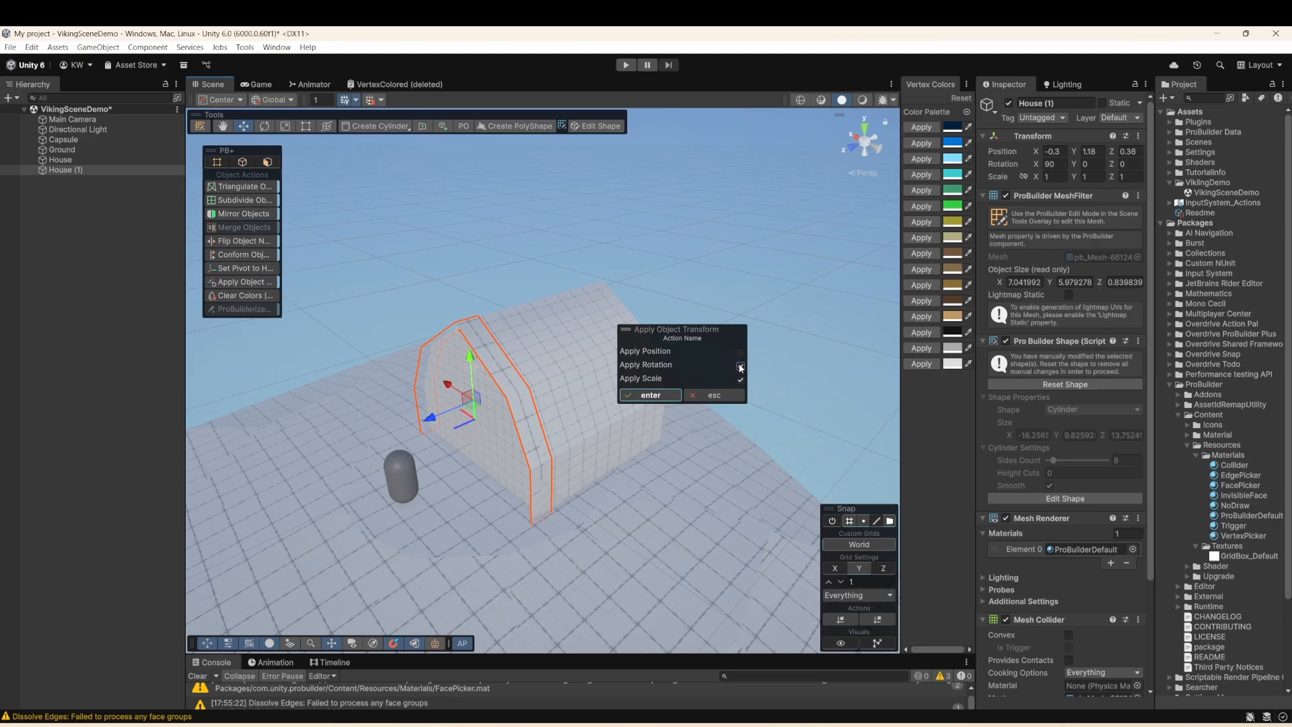
left_click(650, 395)
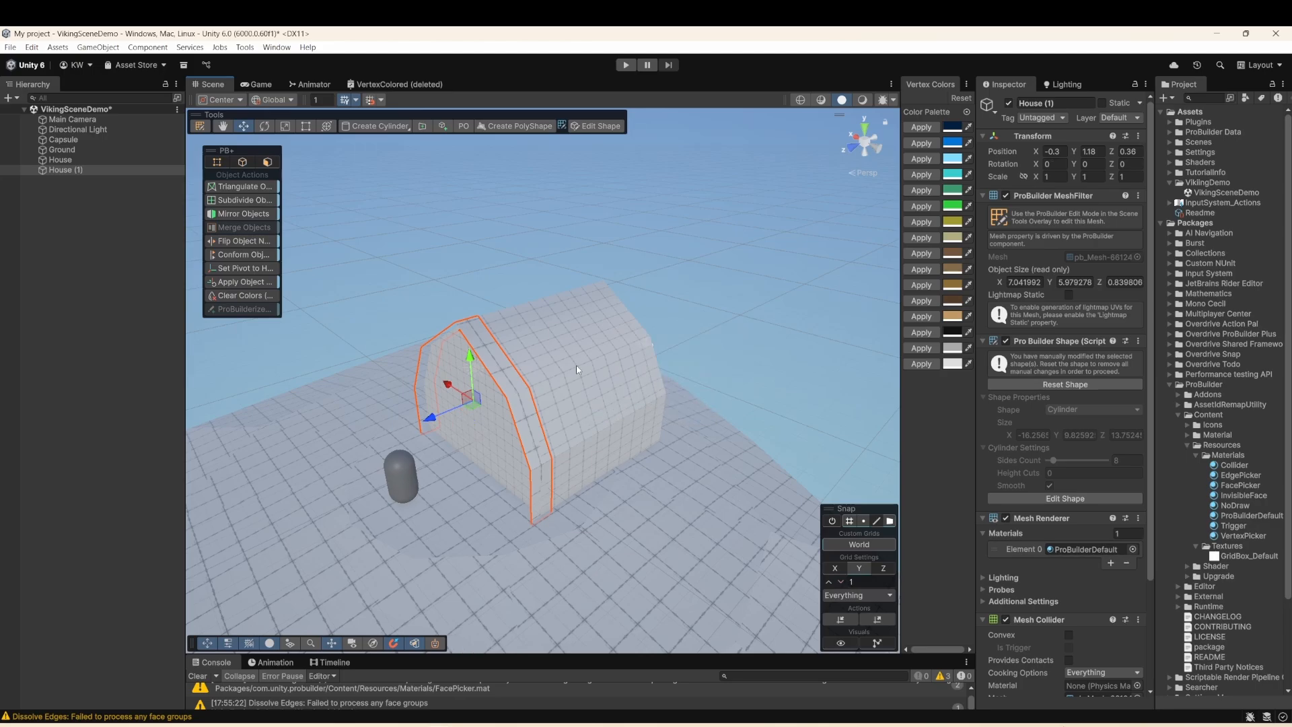
- Apply the rotation and scale of the main house object to its mesh
left_click(580, 366)
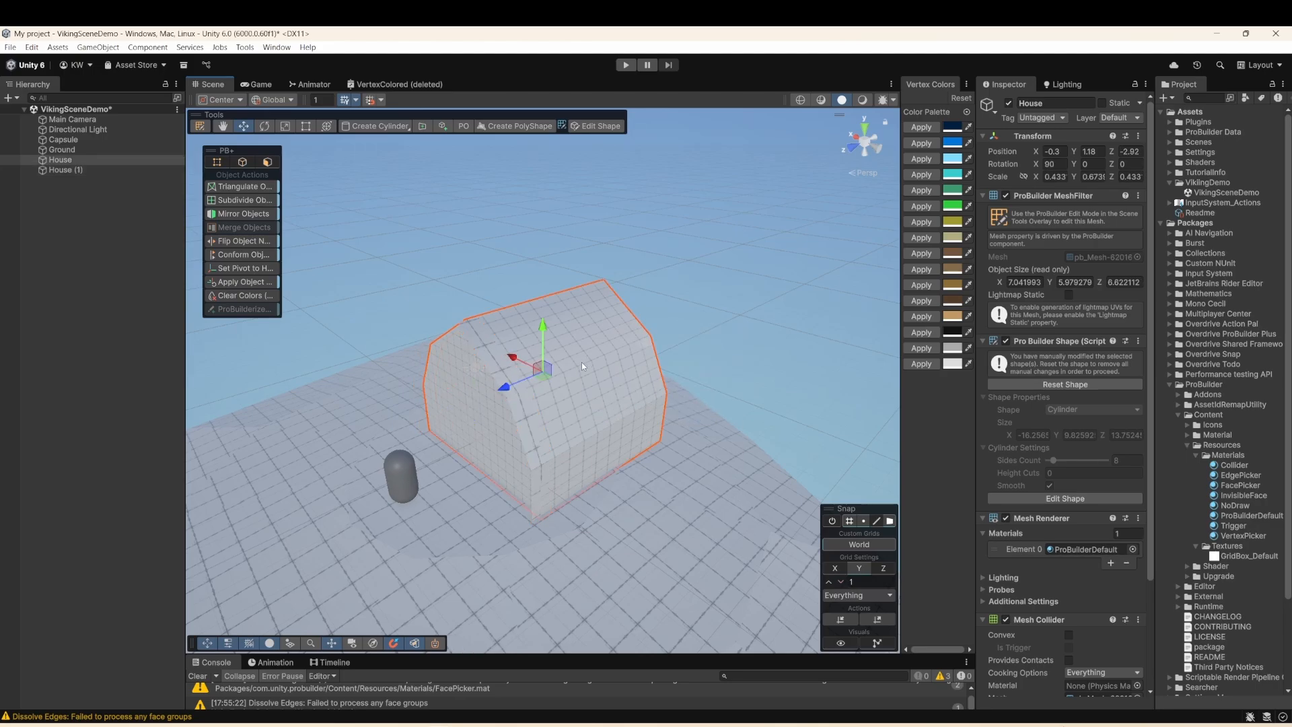
right_click(581, 365)
left_click(623, 474)
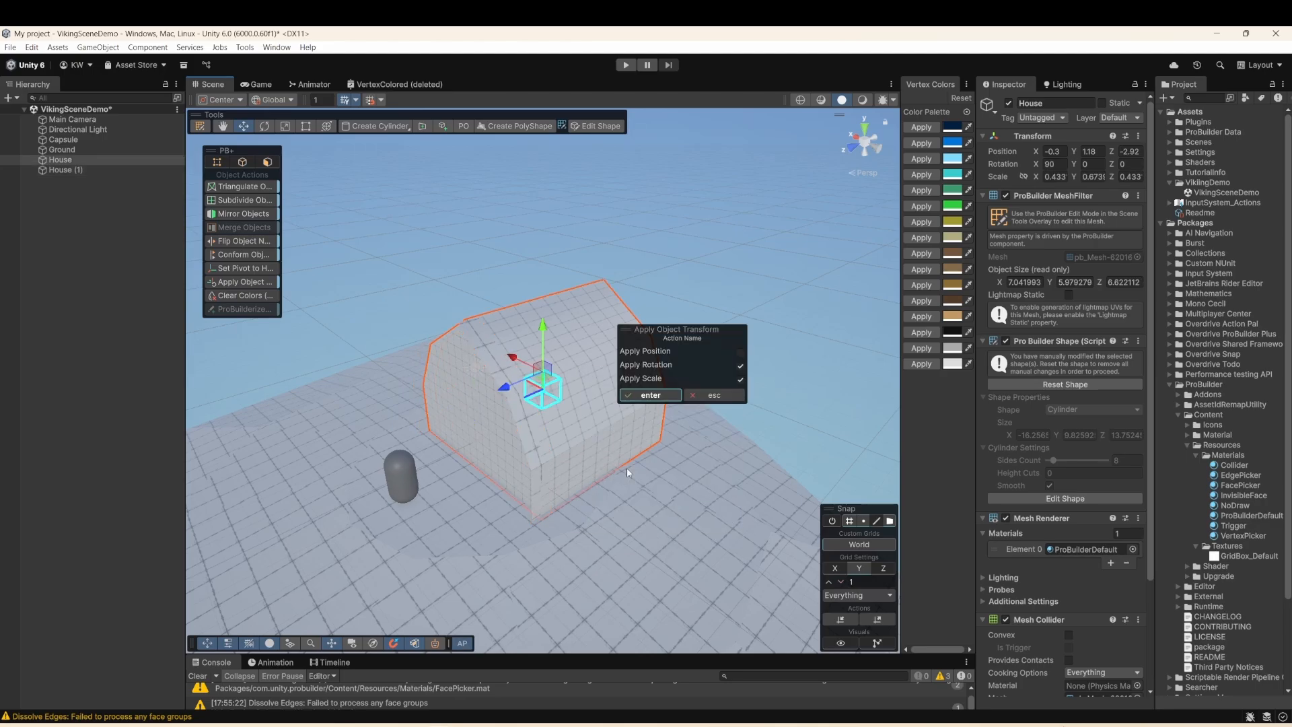
left_click(644, 395)
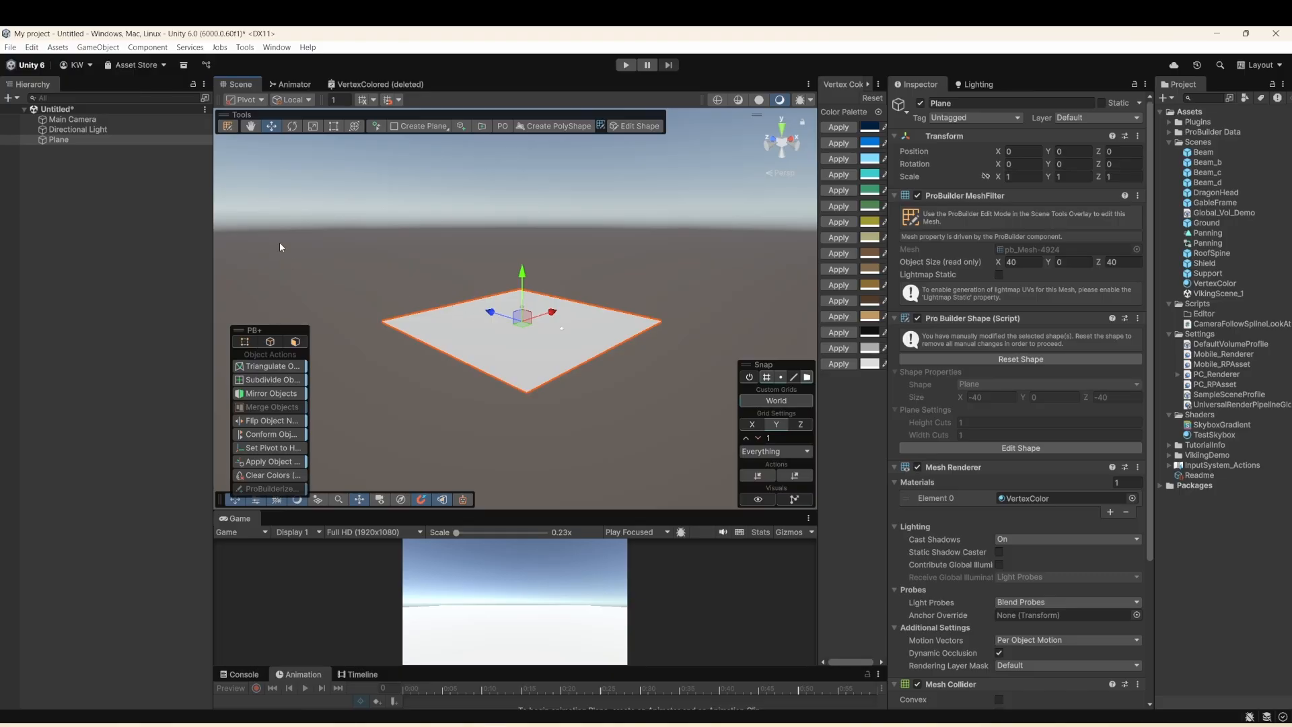
- Try to extrude all four faces of the plane upward about 10.8 units, inspect the underside, and undo the extrusion
left_click(227, 126)
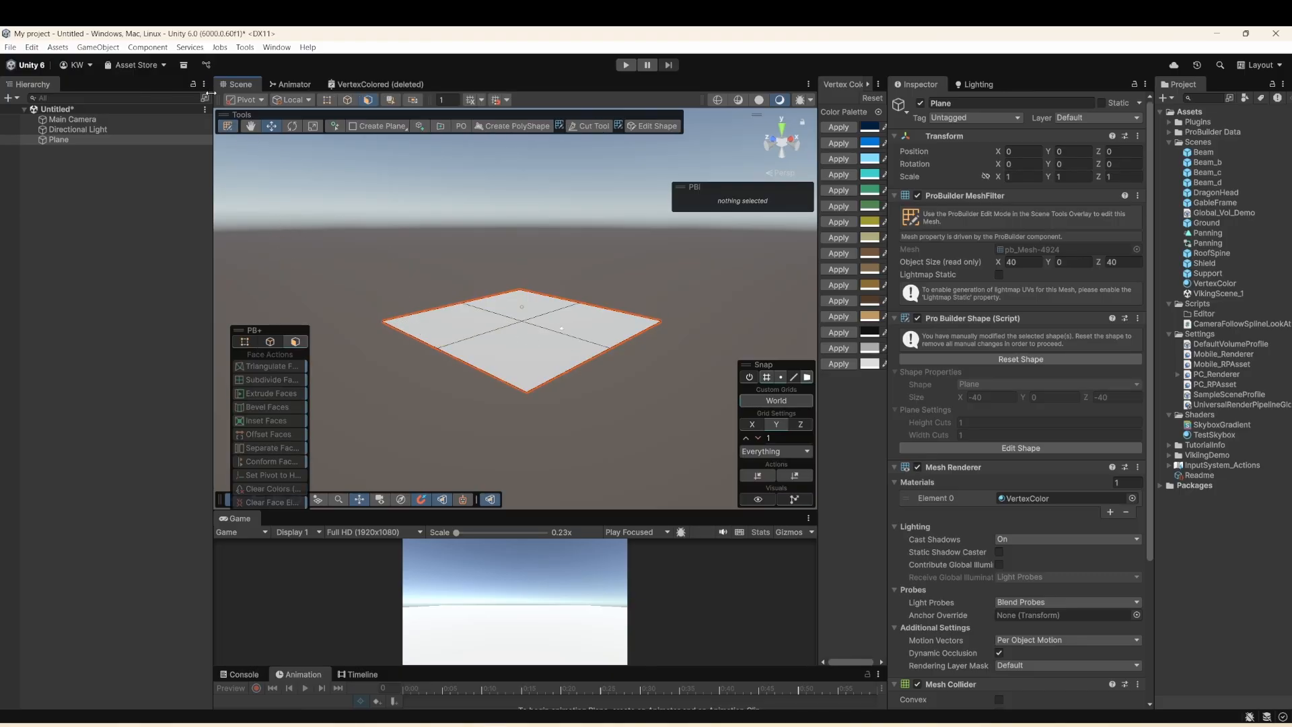
left_click_drag(481, 302, 567, 357, "alt")
scroll(495, 313, "up", 3)
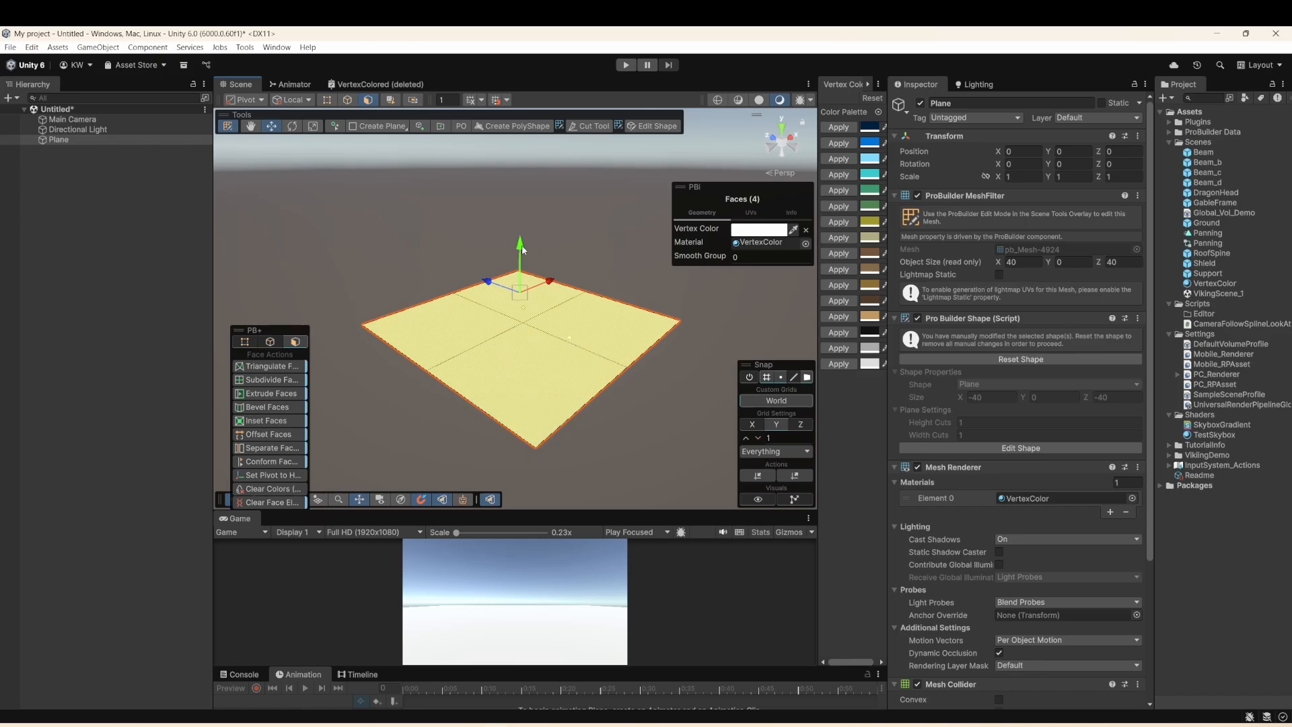
left_click_drag(521, 286, 531, 200, "shift")
left_click_drag(563, 393, 491, 319, "alt")
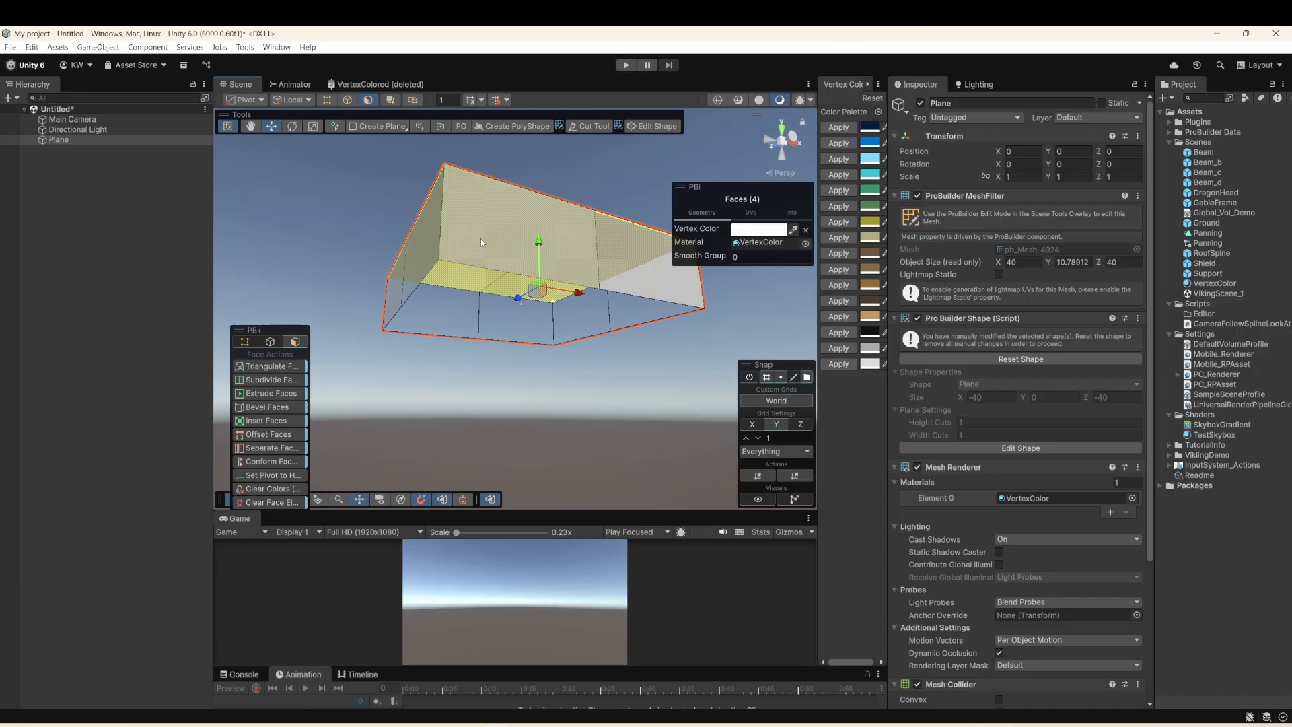
left_click_drag(480, 238, 491, 327, "alt")
key("ctrl+z")
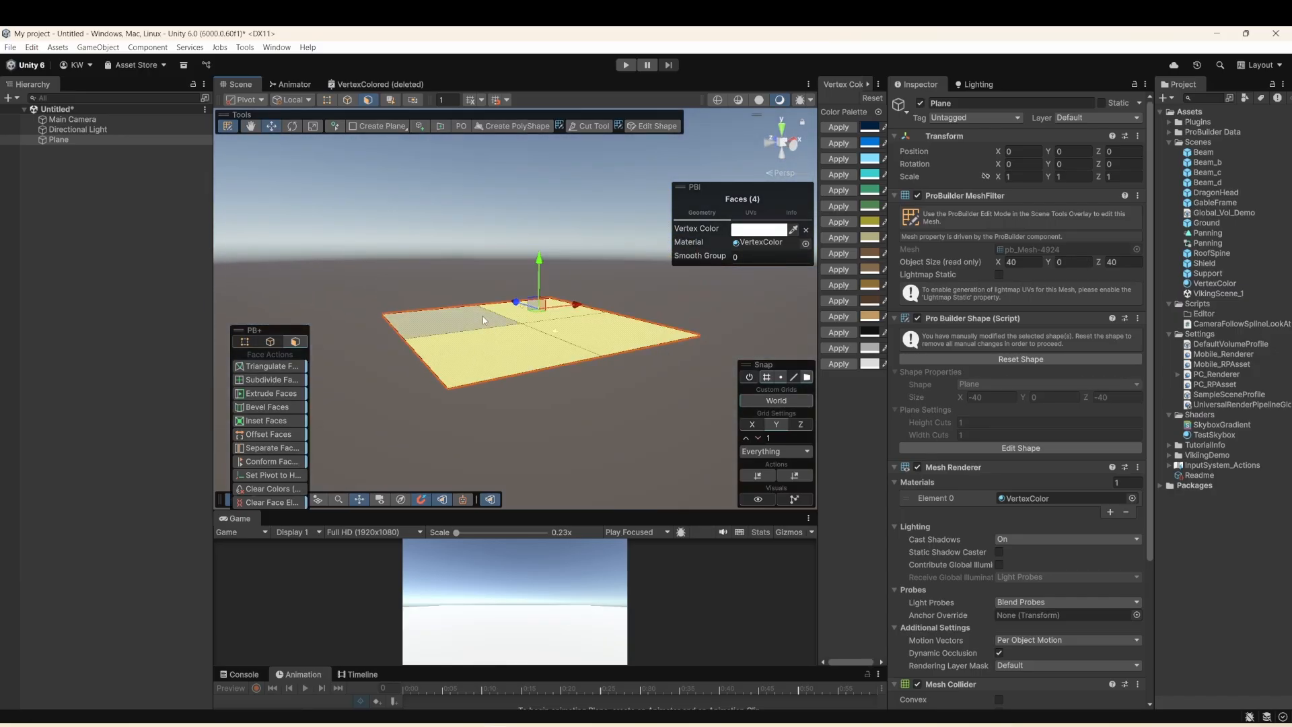
- Leave mesh editing, duplicate the plane and hide the duplicate in the scene
left_click(227, 126)
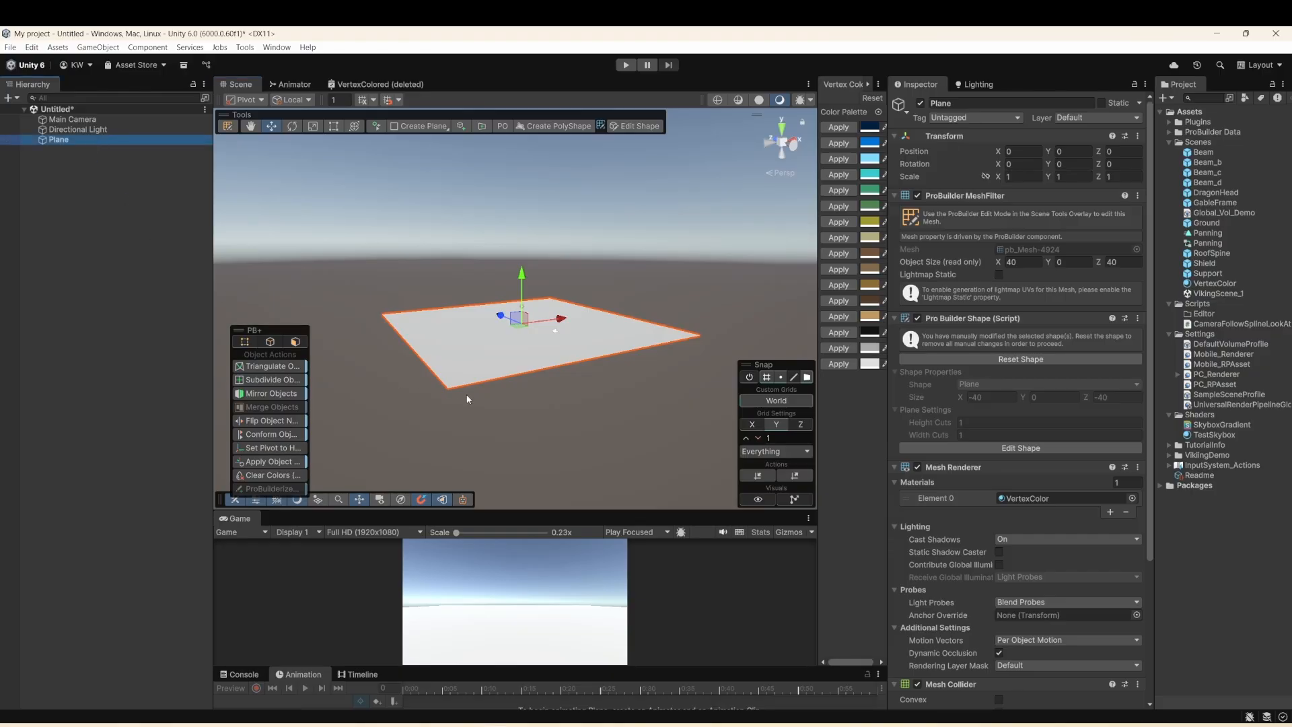
key("ctrl+d")
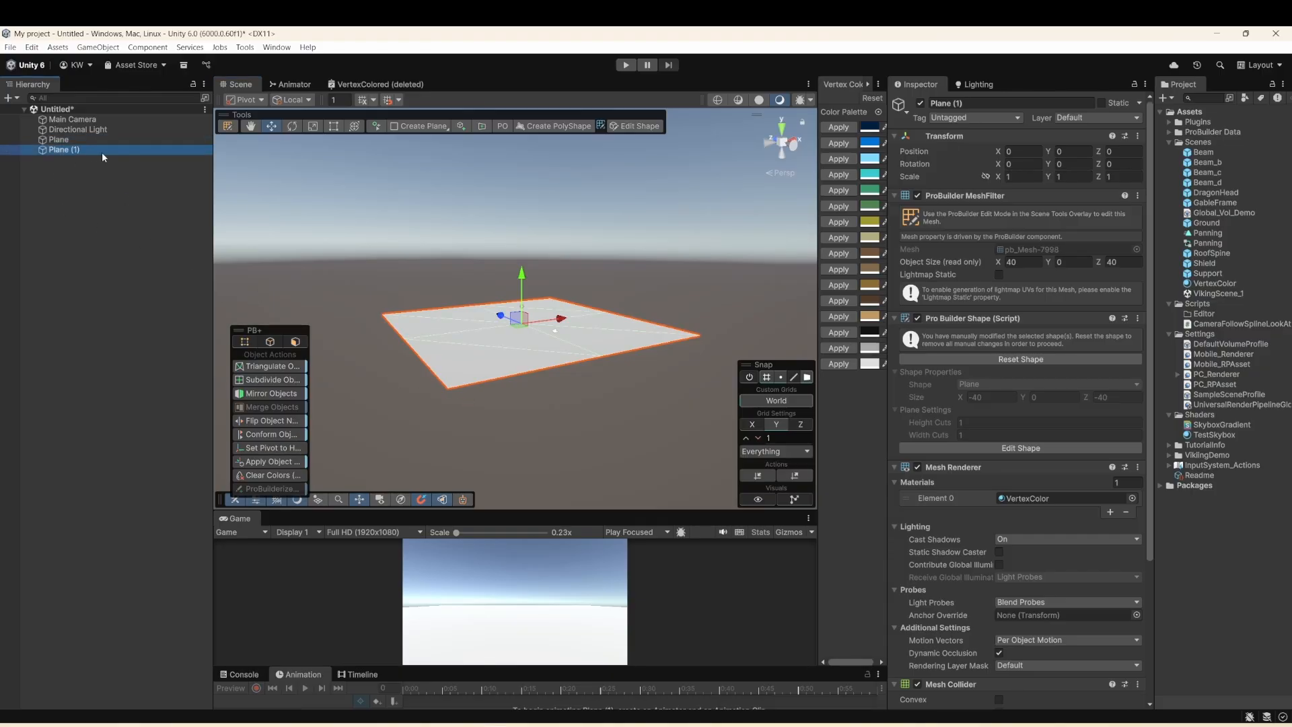
left_click(4, 150)
- Extrude all four faces of the original plane upward about 12.6 units and leave mesh editing
left_click(58, 139)
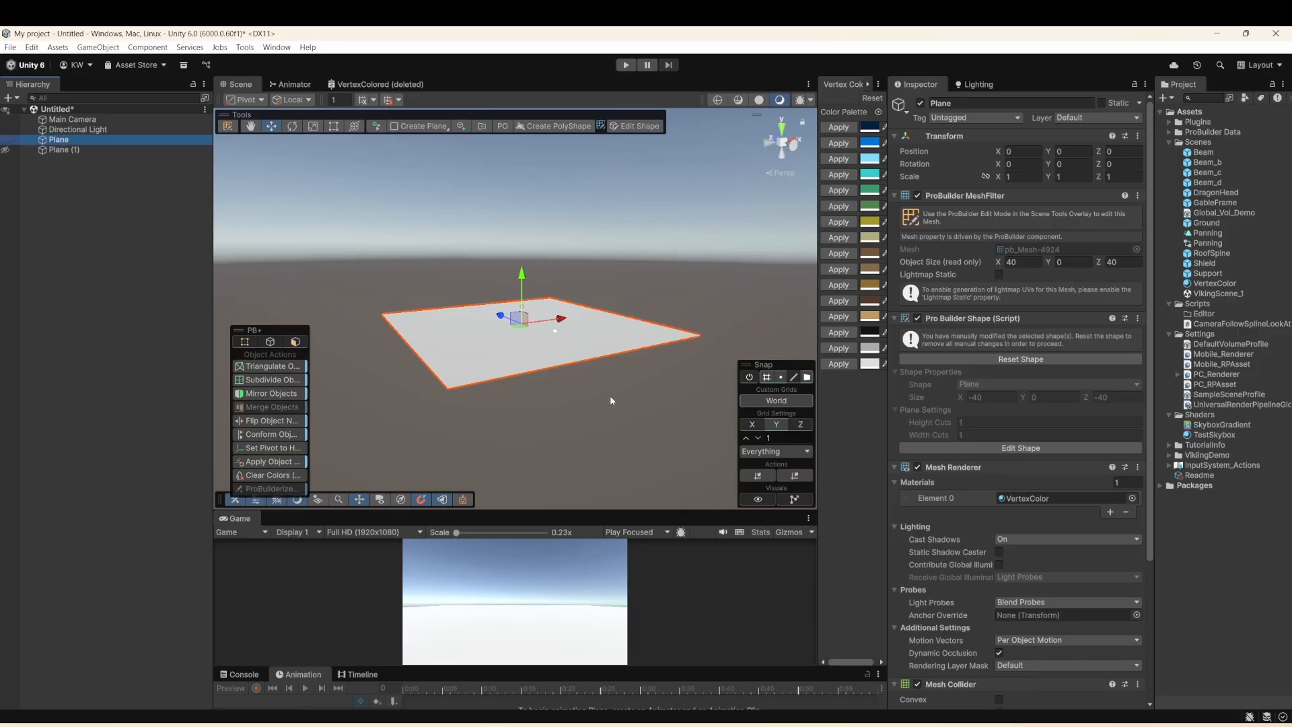
key("l")
left_click(526, 312)
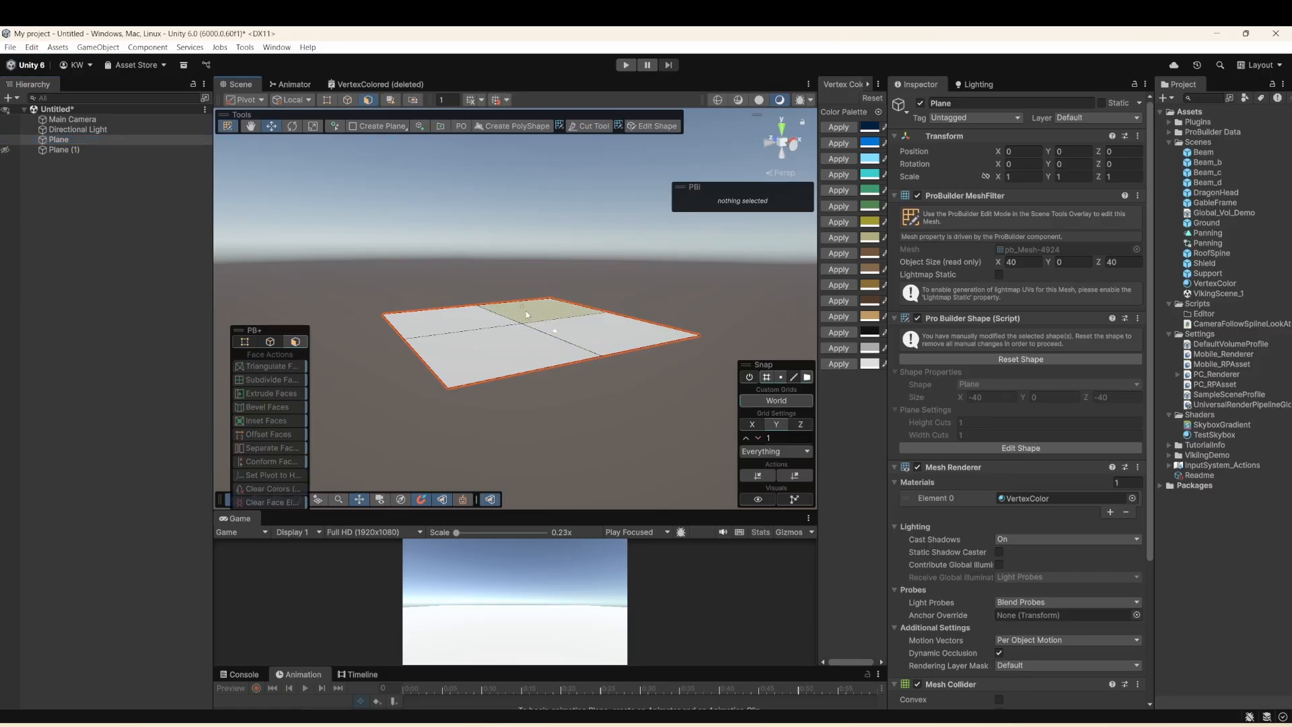
key("ctrl+a")
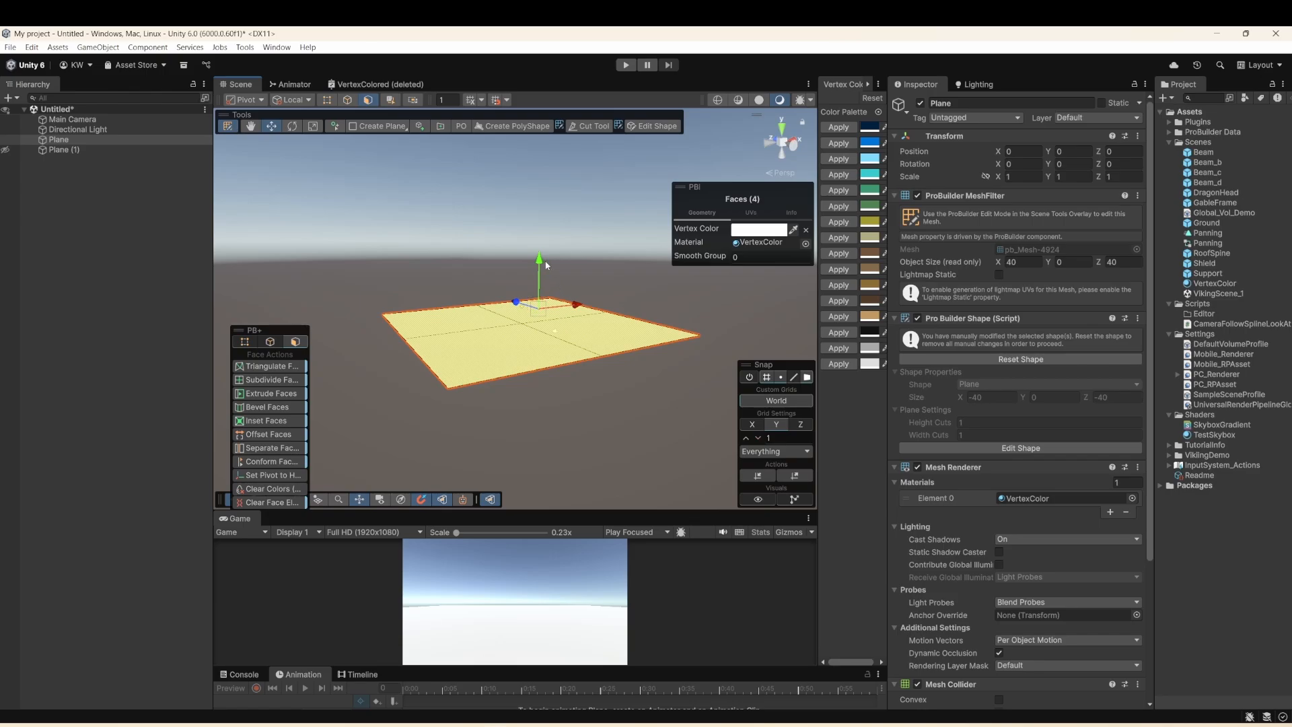
left_click_drag(539, 263, 543, 202, "shift")
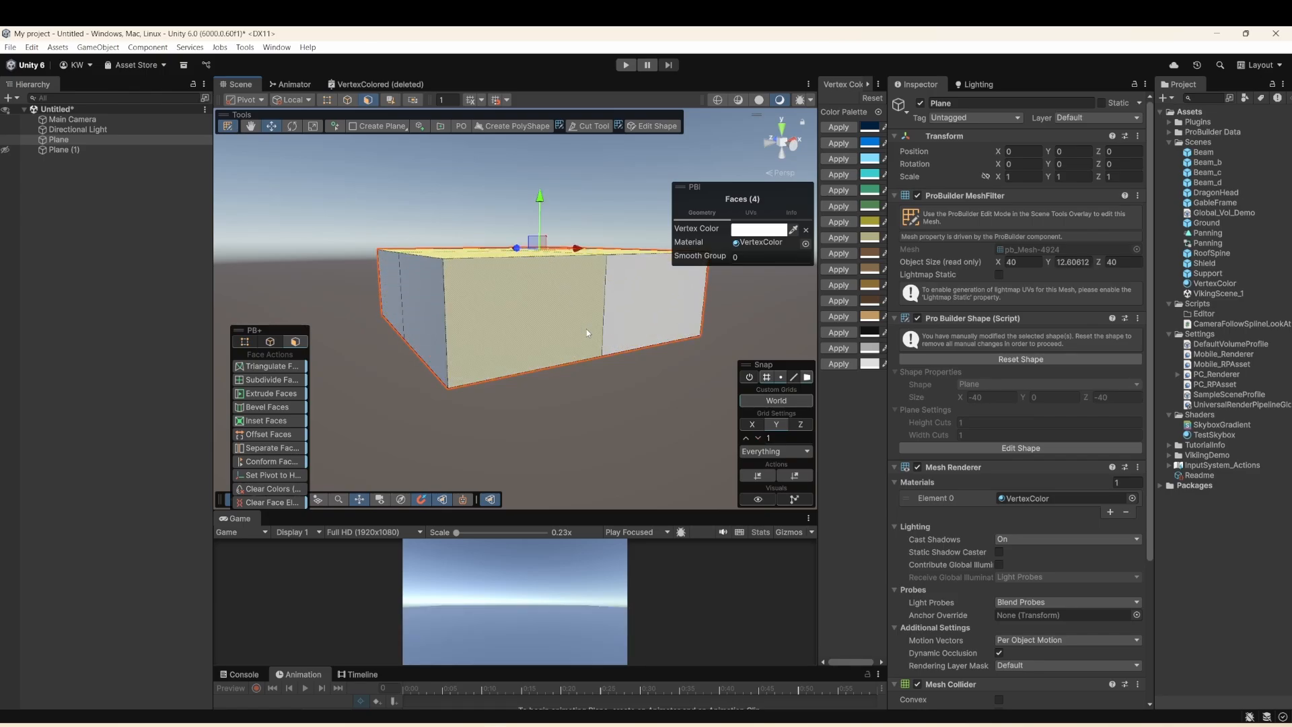
left_click(227, 126)
- Unhide the duplicated plane and select it at the open underside of the extruded box
left_click_drag(549, 367, 461, 315, "alt")
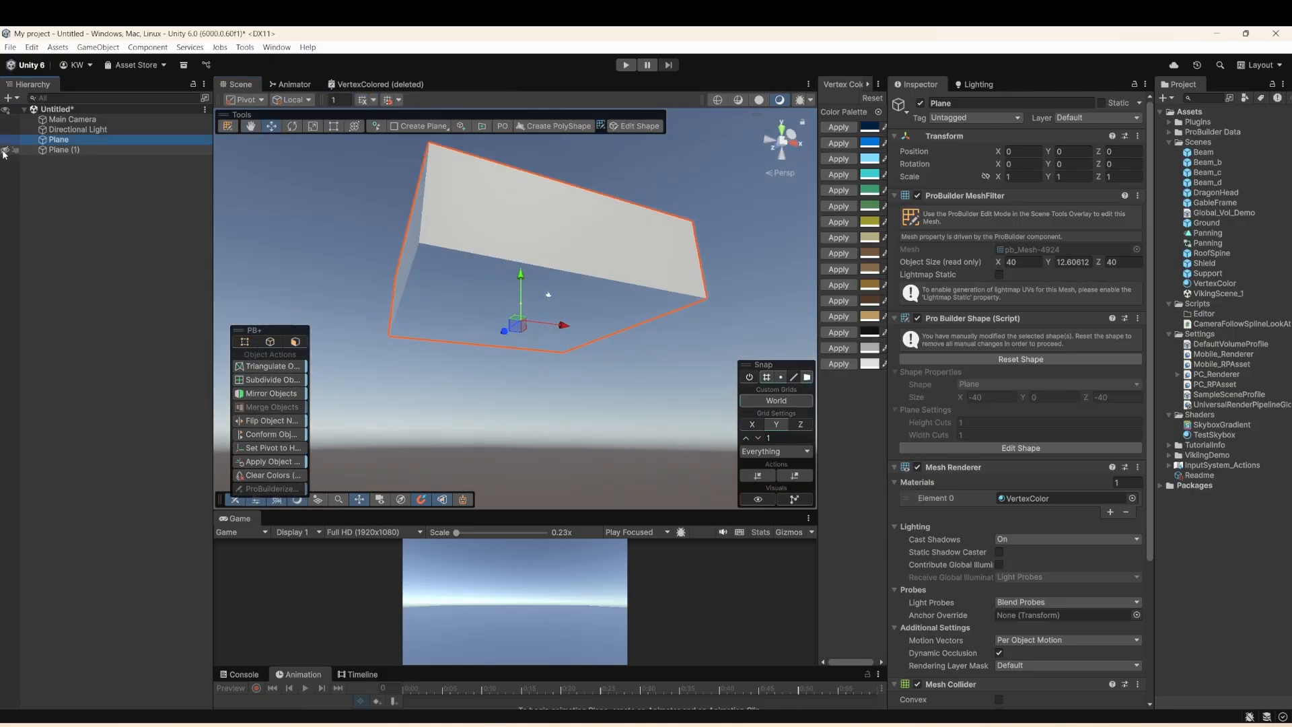
left_click(73, 152)
left_click(73, 140)
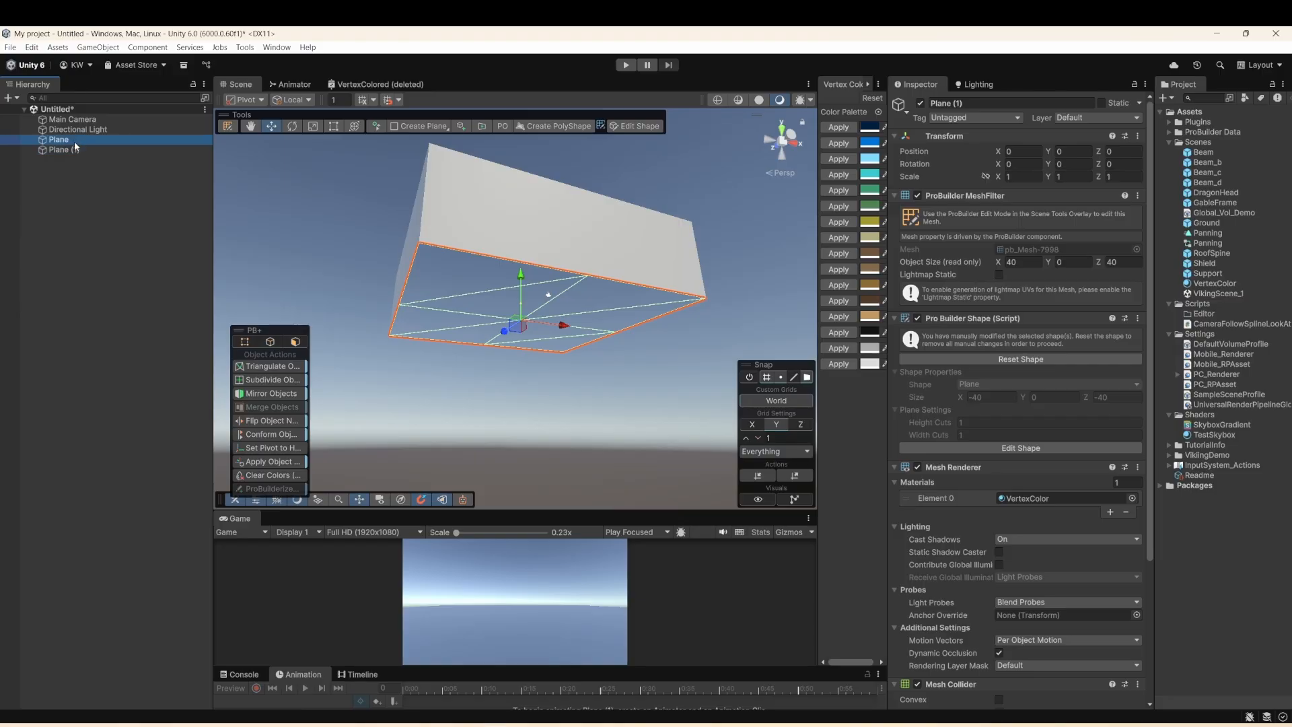
left_click(74, 150)
left_click_drag(500, 304, 491, 325, "alt")
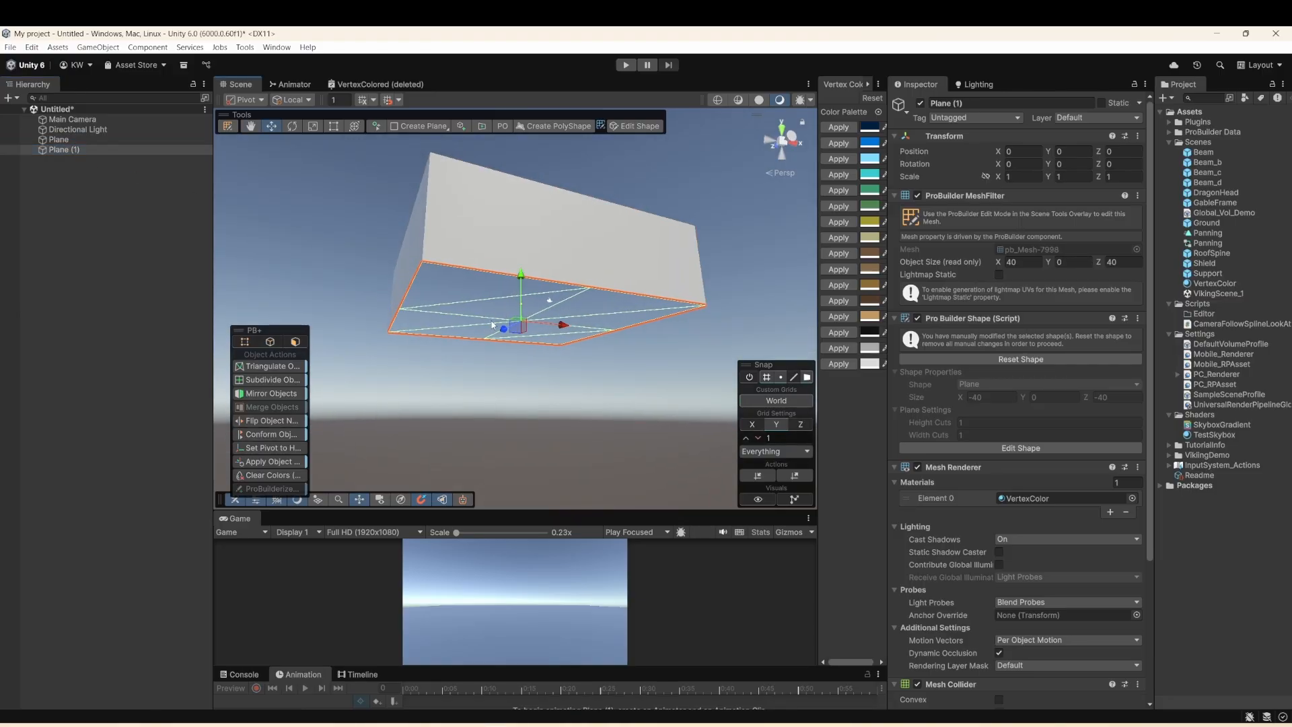
mouse_move(498, 301)
left_mouse_down("alt")
mouse_move(528, 304)
mouse_move(501, 260)
mouse_move(517, 317)
left_mouse_up("alt")
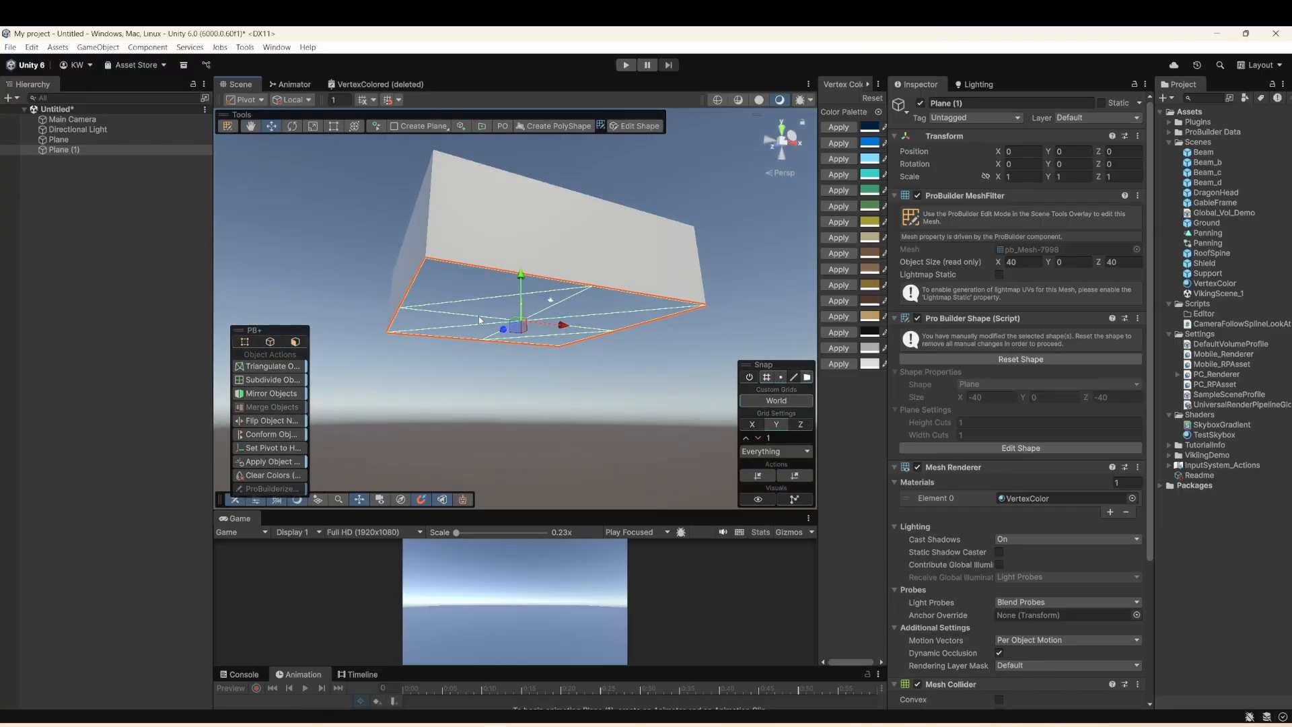
- Flip the face normals of all four faces of the duplicated plane and leave mesh editing
left_click(227, 126)
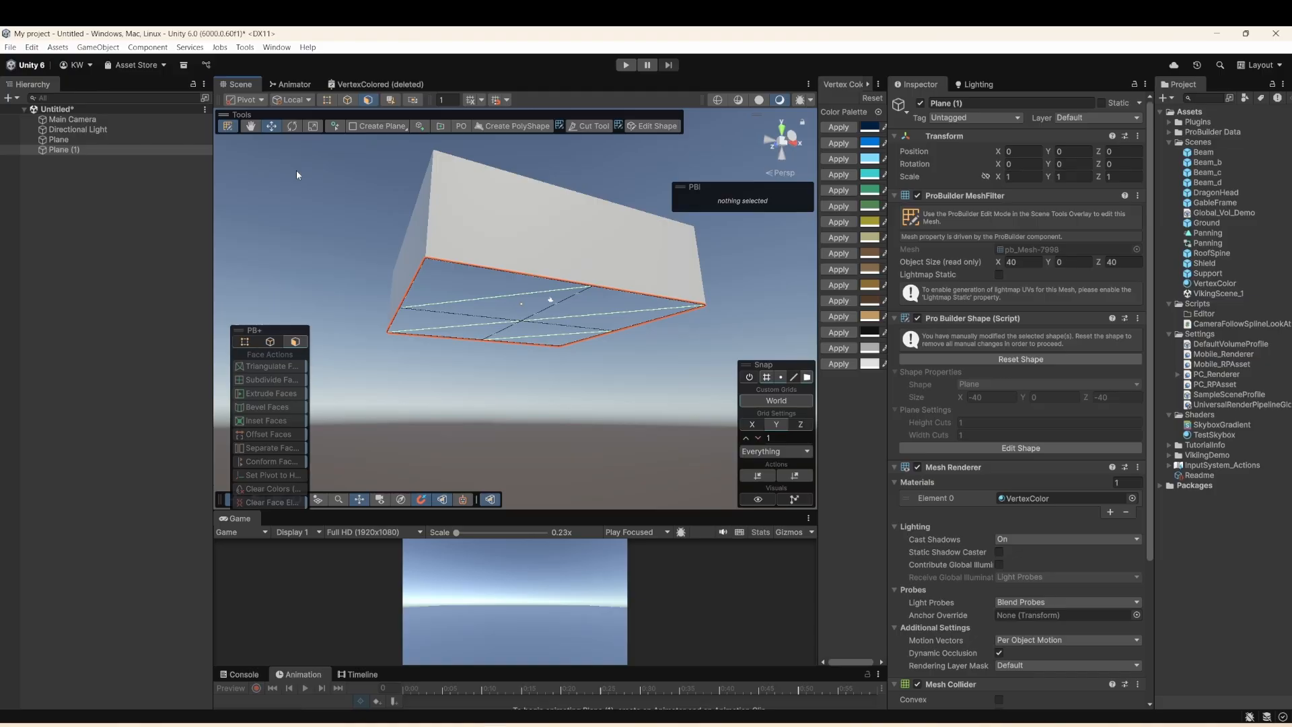
left_click(463, 279)
right_click(478, 294)
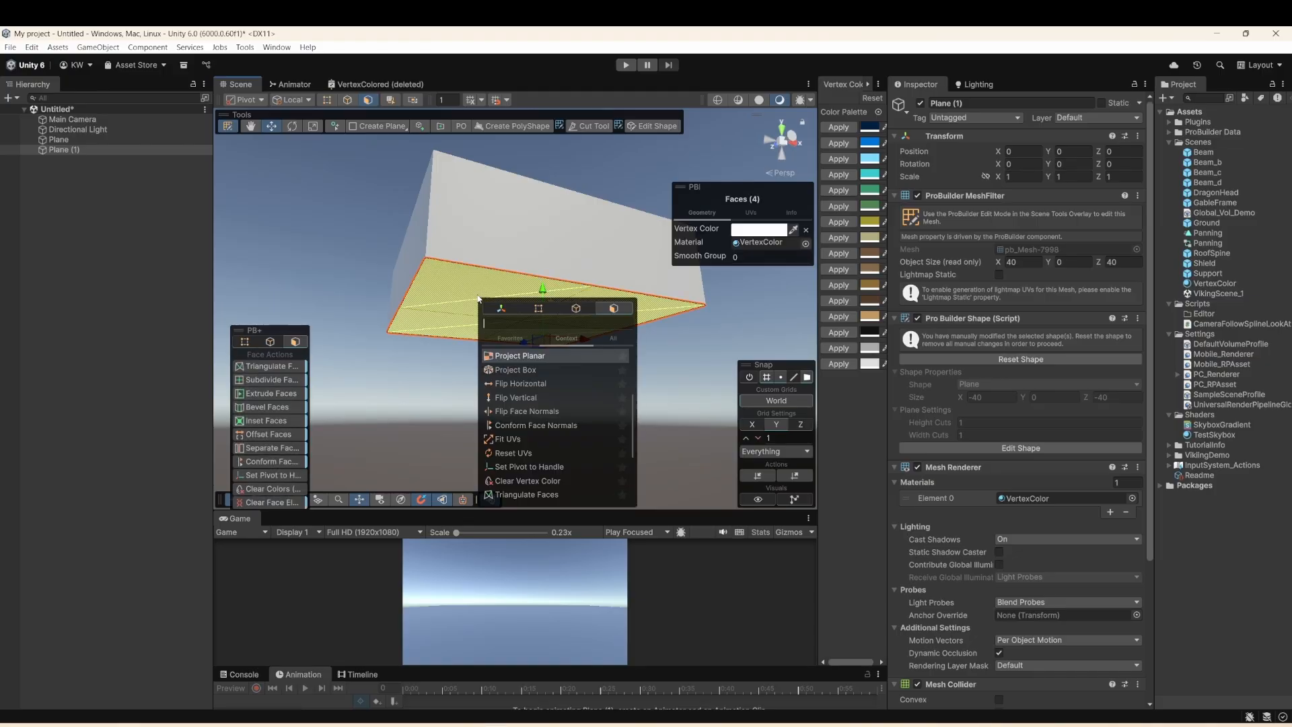
left_click(536, 412)
left_click(692, 356)
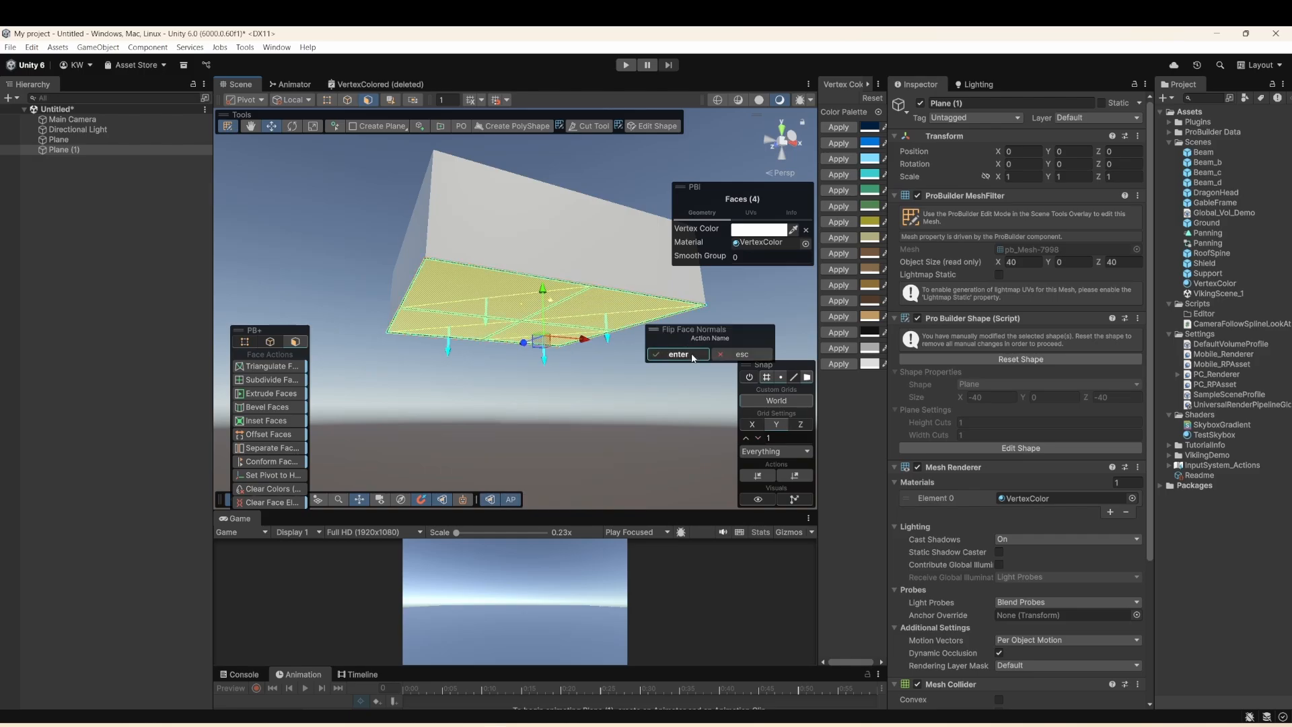
left_click_drag(482, 299, 563, 348, "alt")
left_click(229, 128)
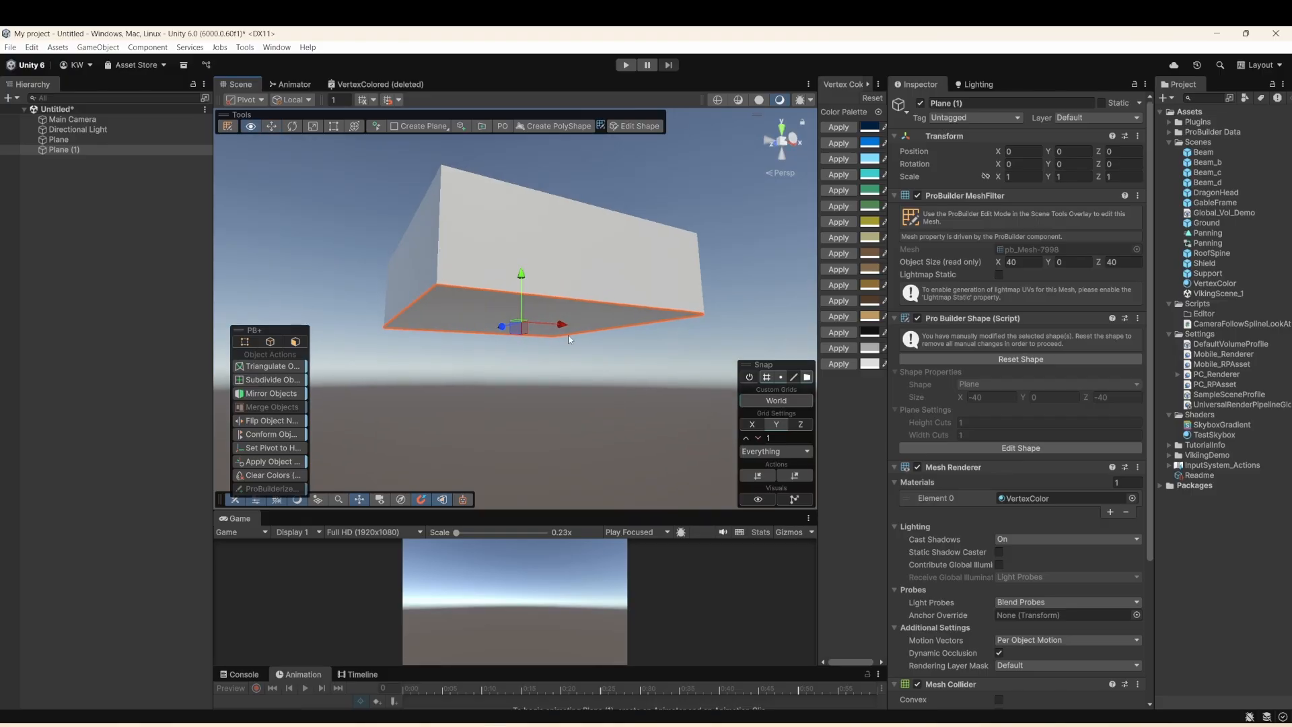
- Merge the extruded box and the flipped plane into one object with Plane (1) as pivot object and vertex welding enabled
left_click(627, 200)
left_click_drag(627, 200, 594, 323, "alt")
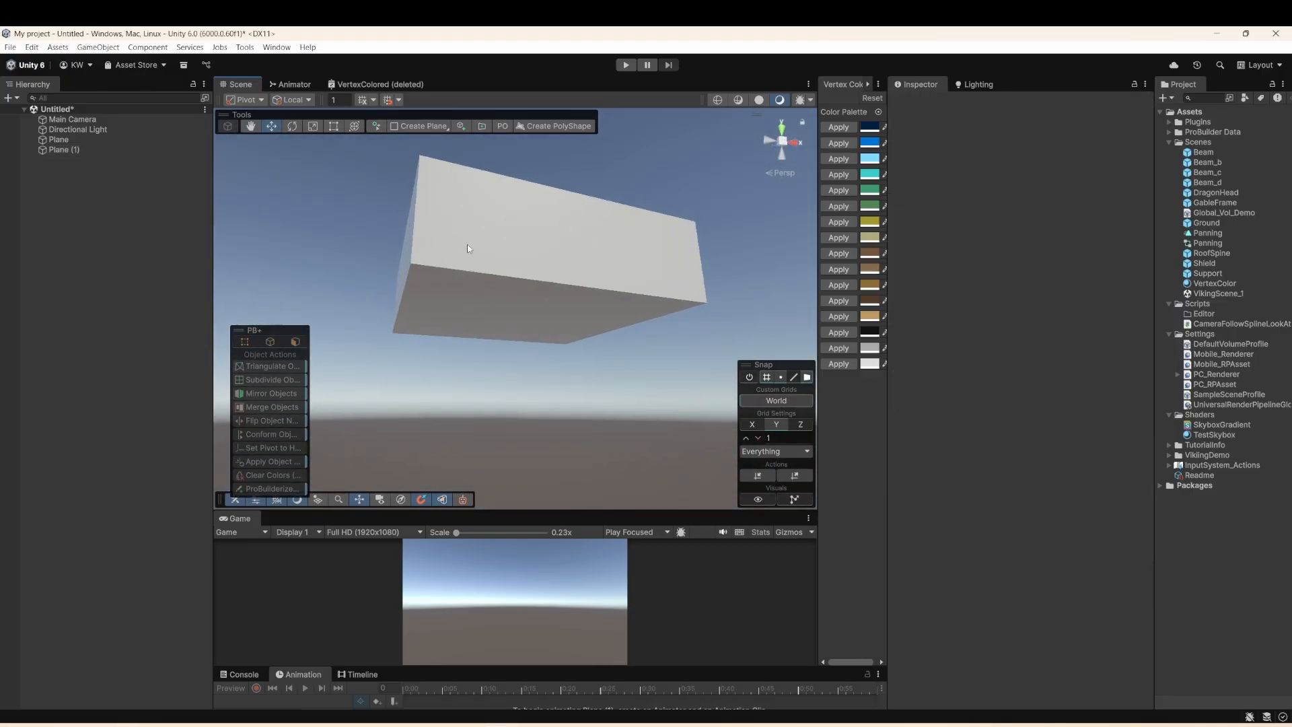
left_click(519, 240)
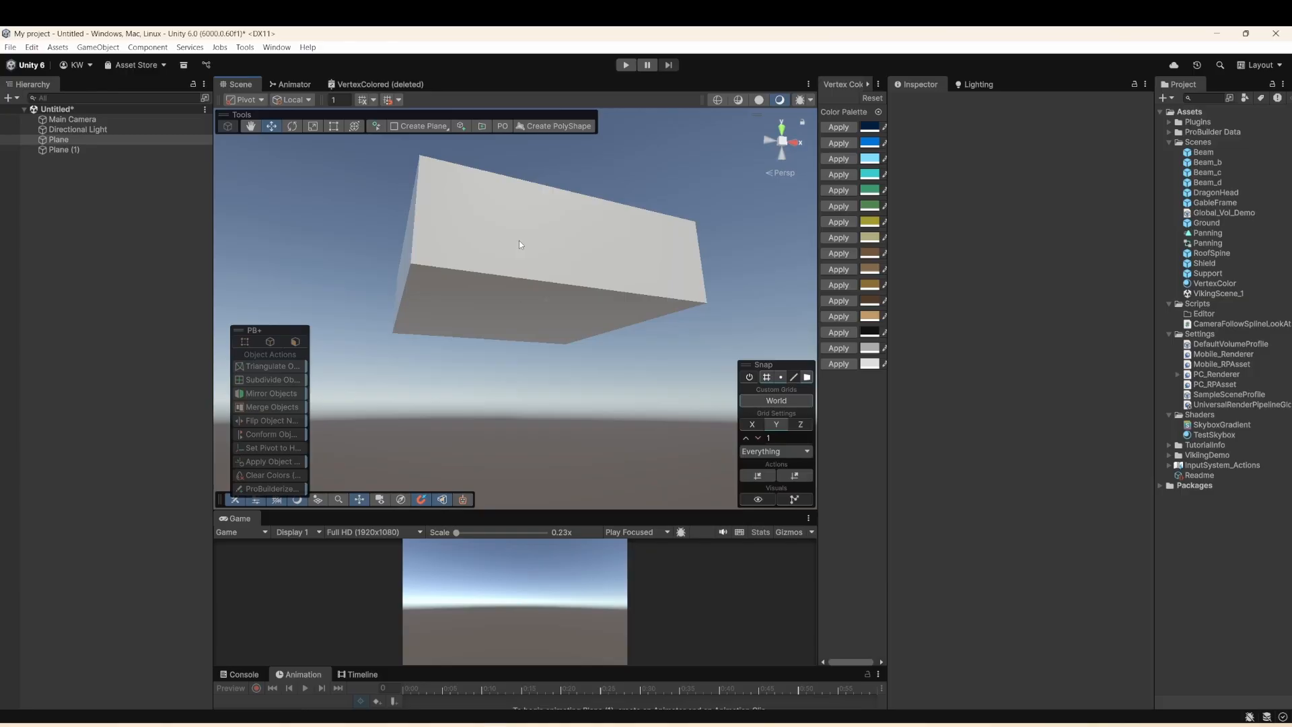
left_click(502, 299, "shift")
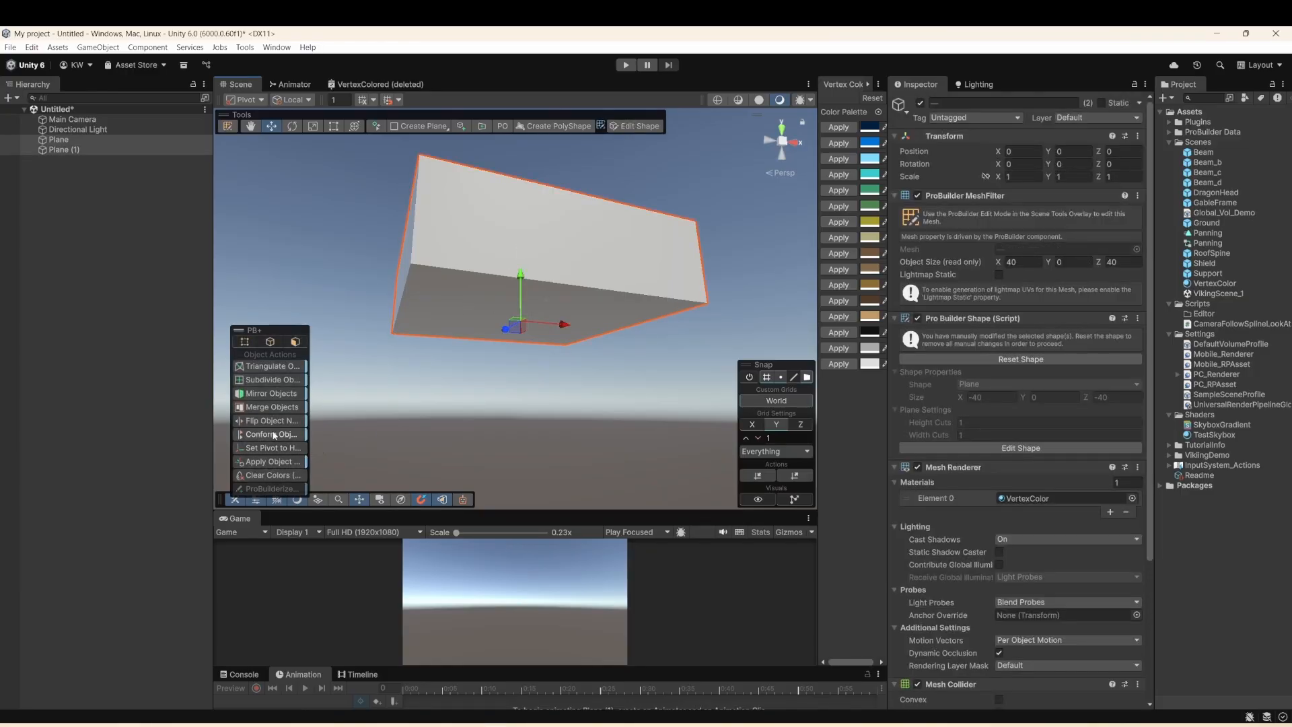
left_click(279, 408)
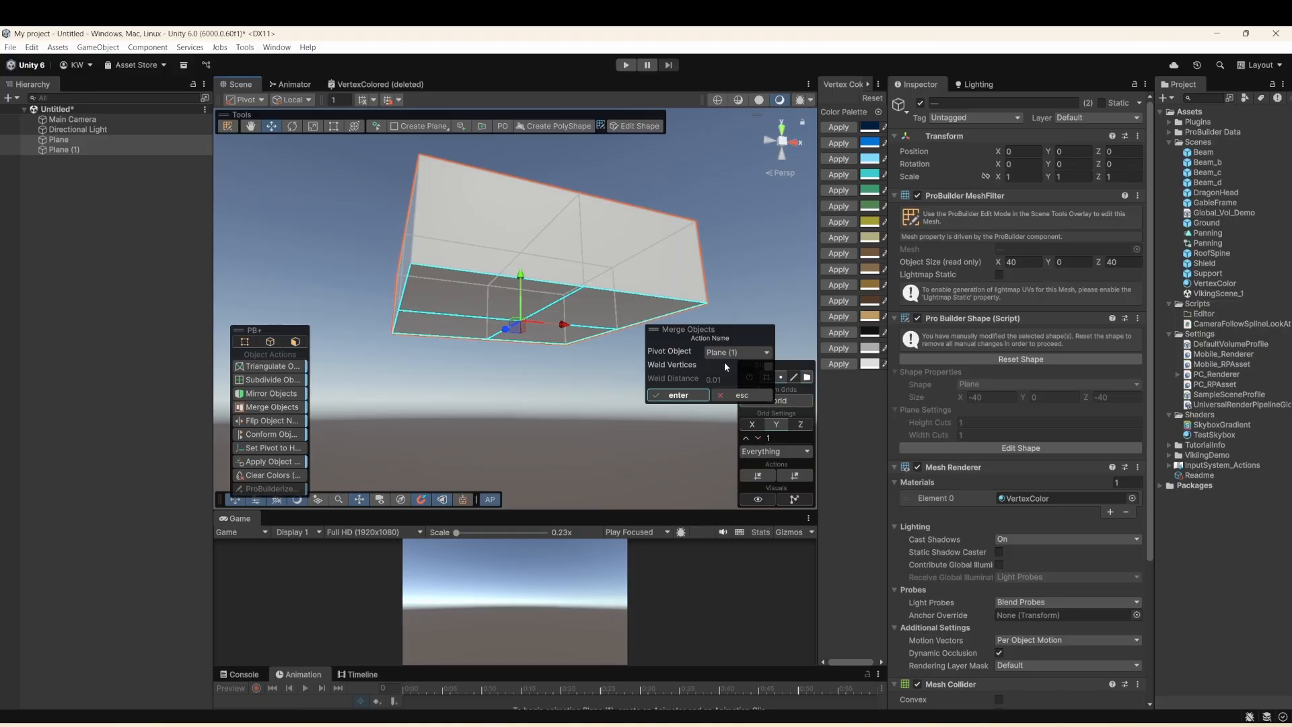
left_click(768, 366)
left_click(679, 395)
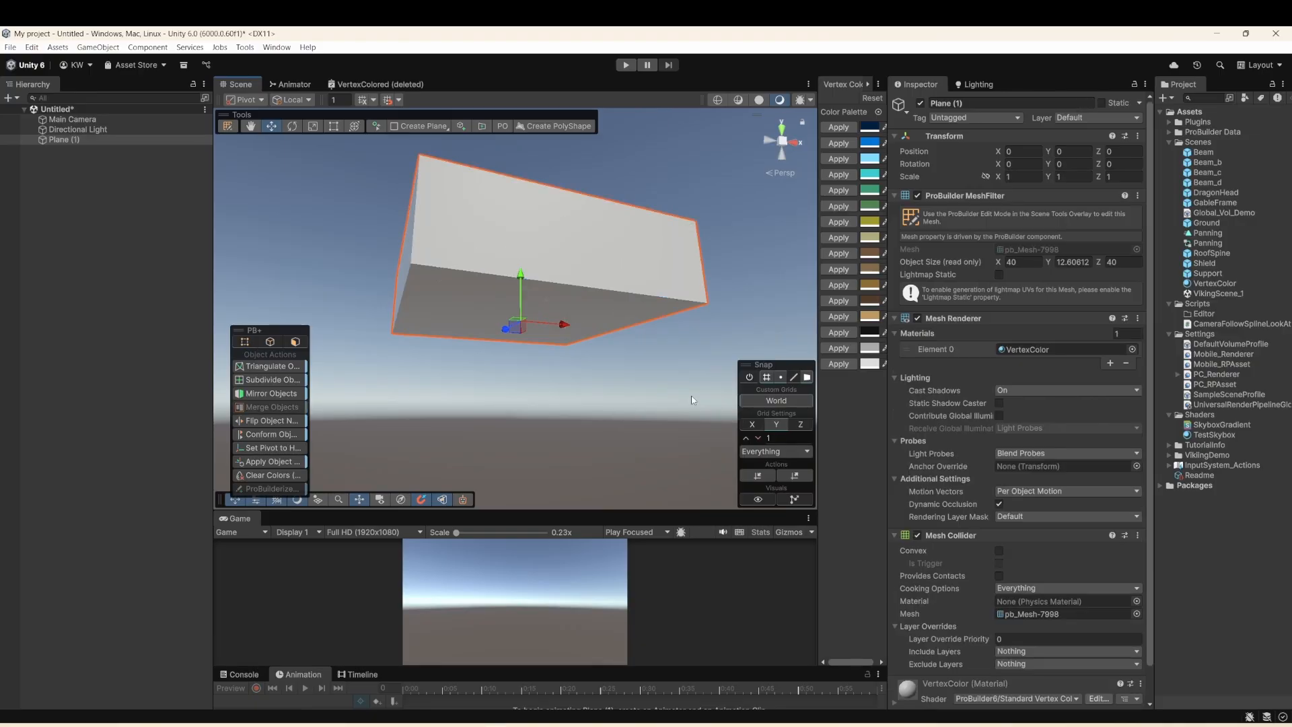
- Move the merged box up to Y 0.4, and in vertex editing pull one bottom corner vertex upward
mouse_move(523, 280)
left_mouse_down()
mouse_move(522, 250)
mouse_move(522, 278)
left_mouse_up()
left_click(227, 126)
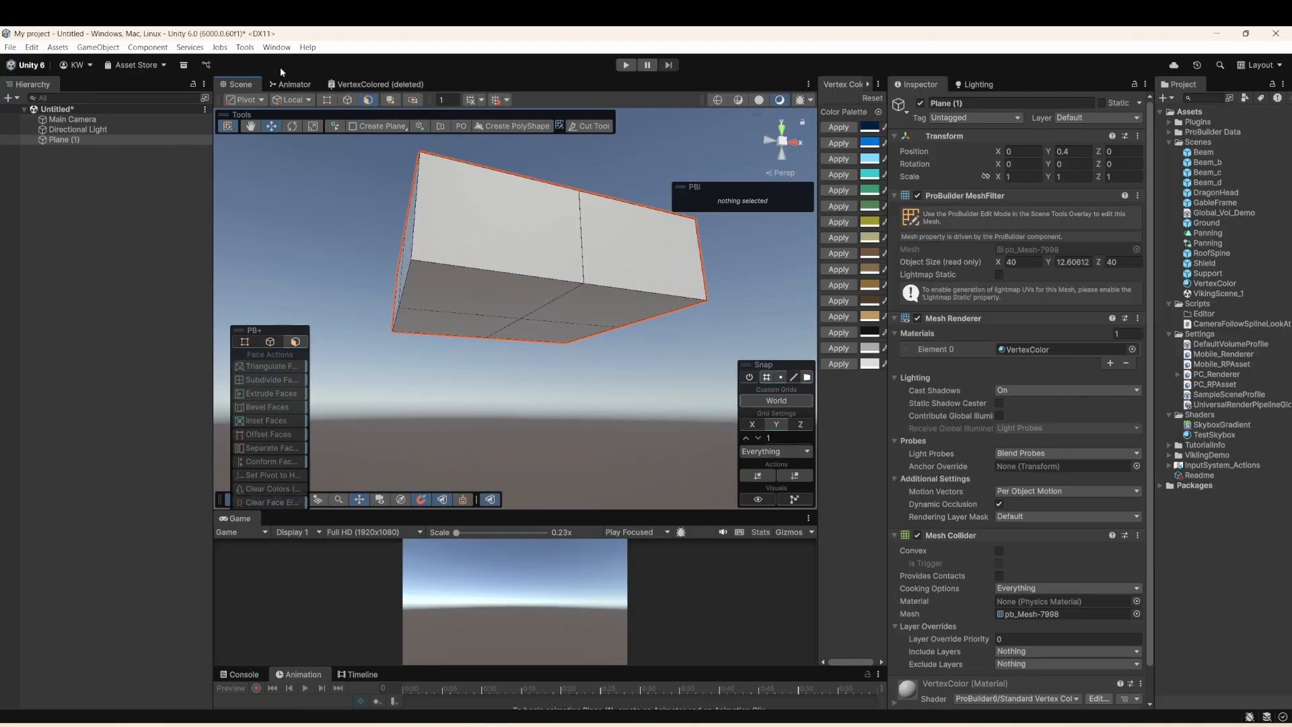
left_click(327, 100)
left_click(420, 262)
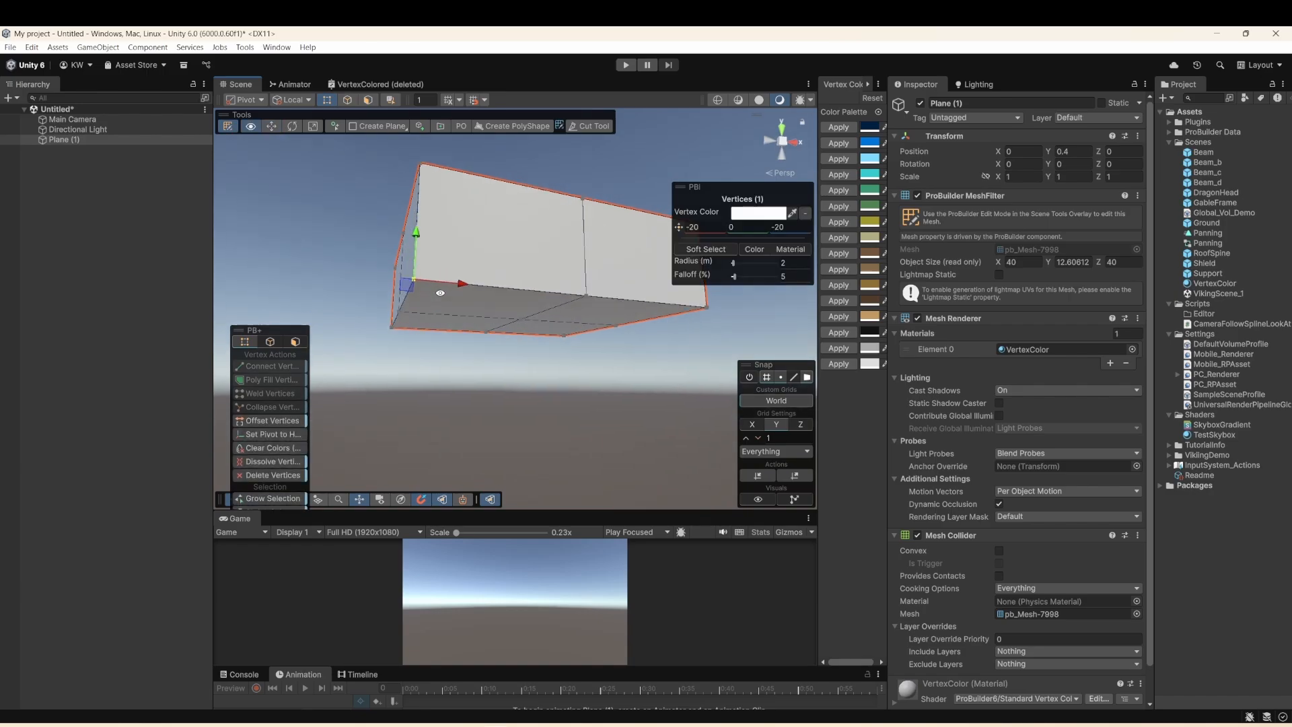
left_click_drag(418, 274, 422, 208)
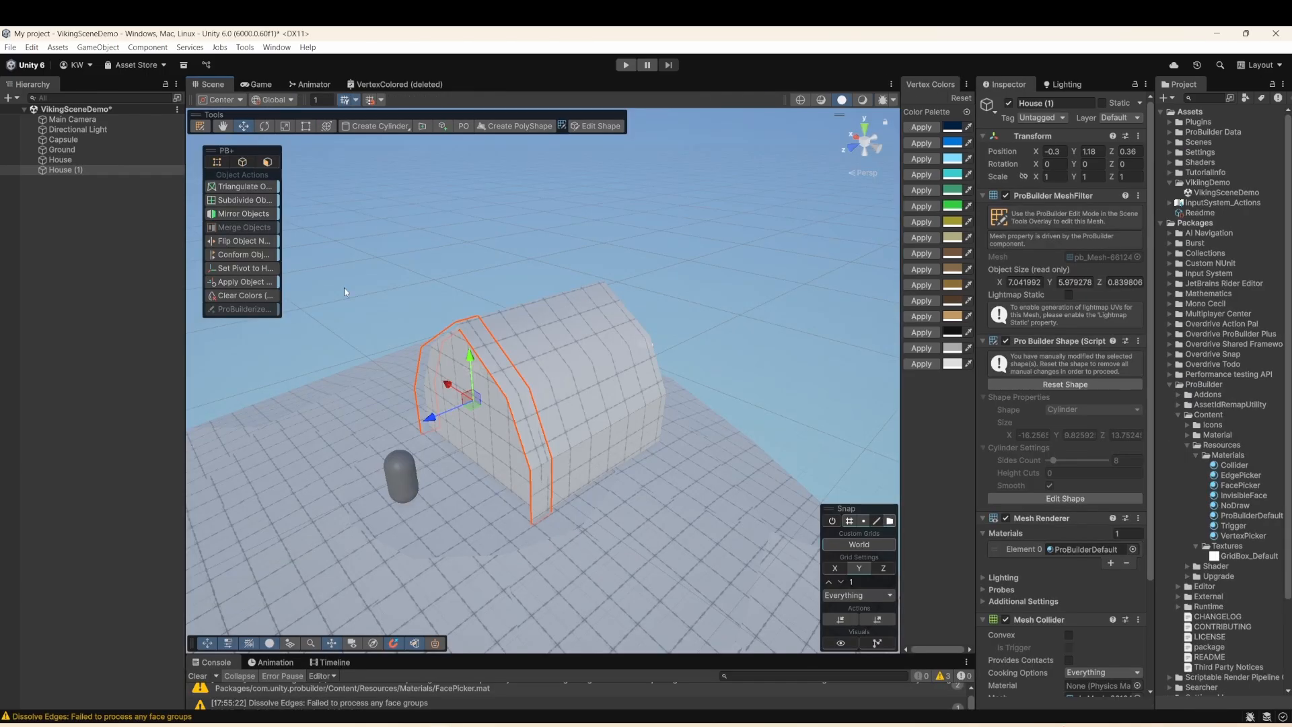
- Rename the House (1) roof trim object as Truss and duplicate it
left_click(58, 170)
left_click(58, 171)
type("Tr")
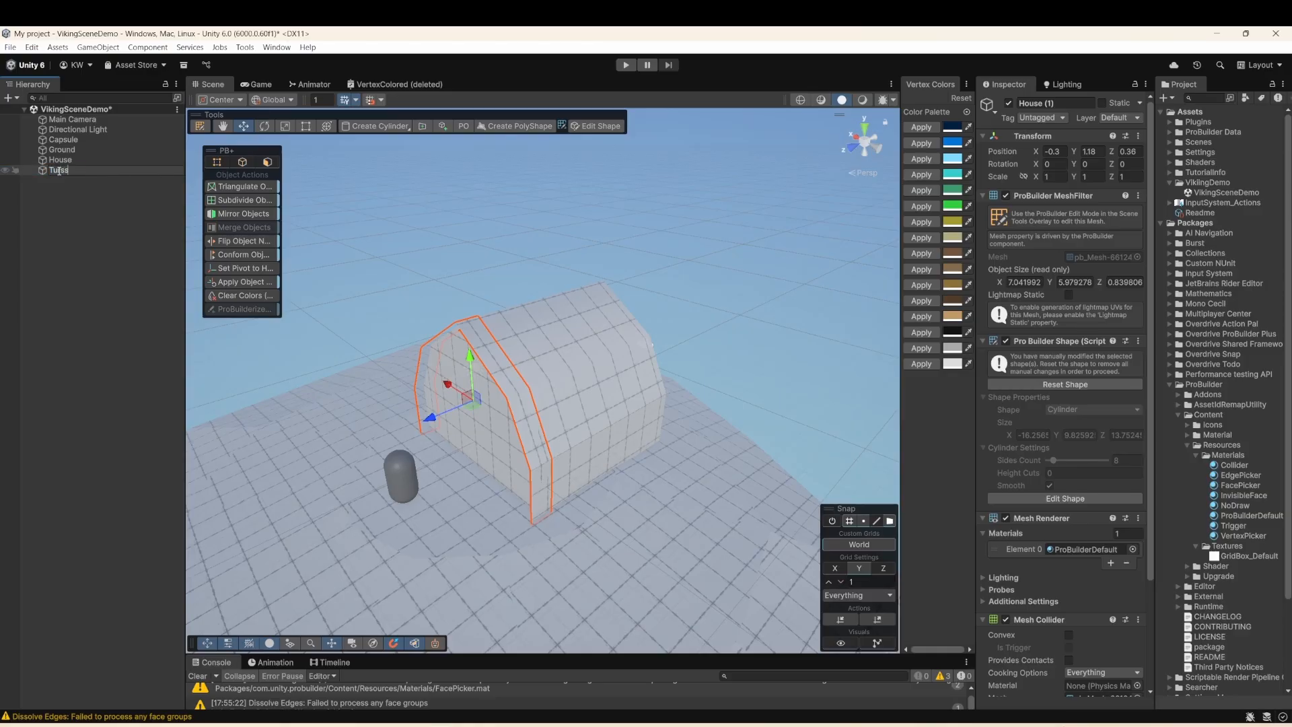
type("uss")
key("Return")
key("ctrl+d")
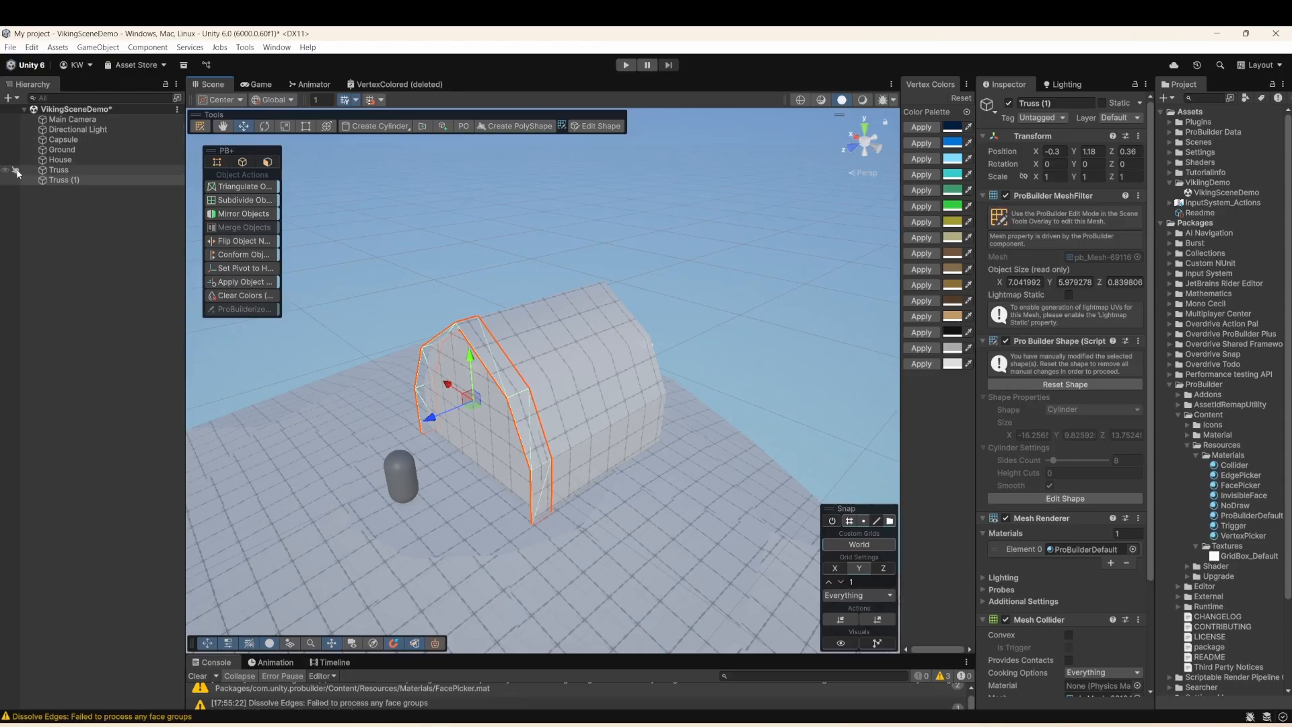
- Hide the original truss and extrude all six faces of its duplicate by 0.3 with the Vertex Normal method
left_click(199, 126)
double_click(494, 354)
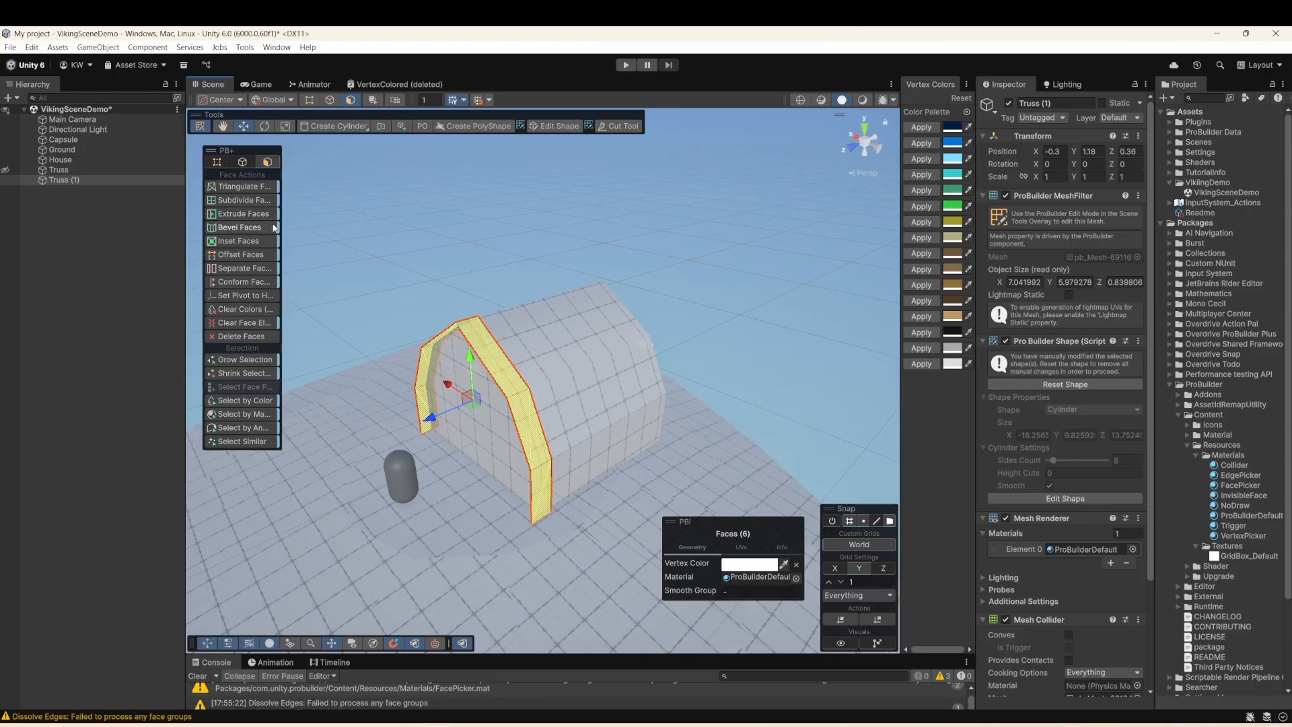
left_click(243, 213)
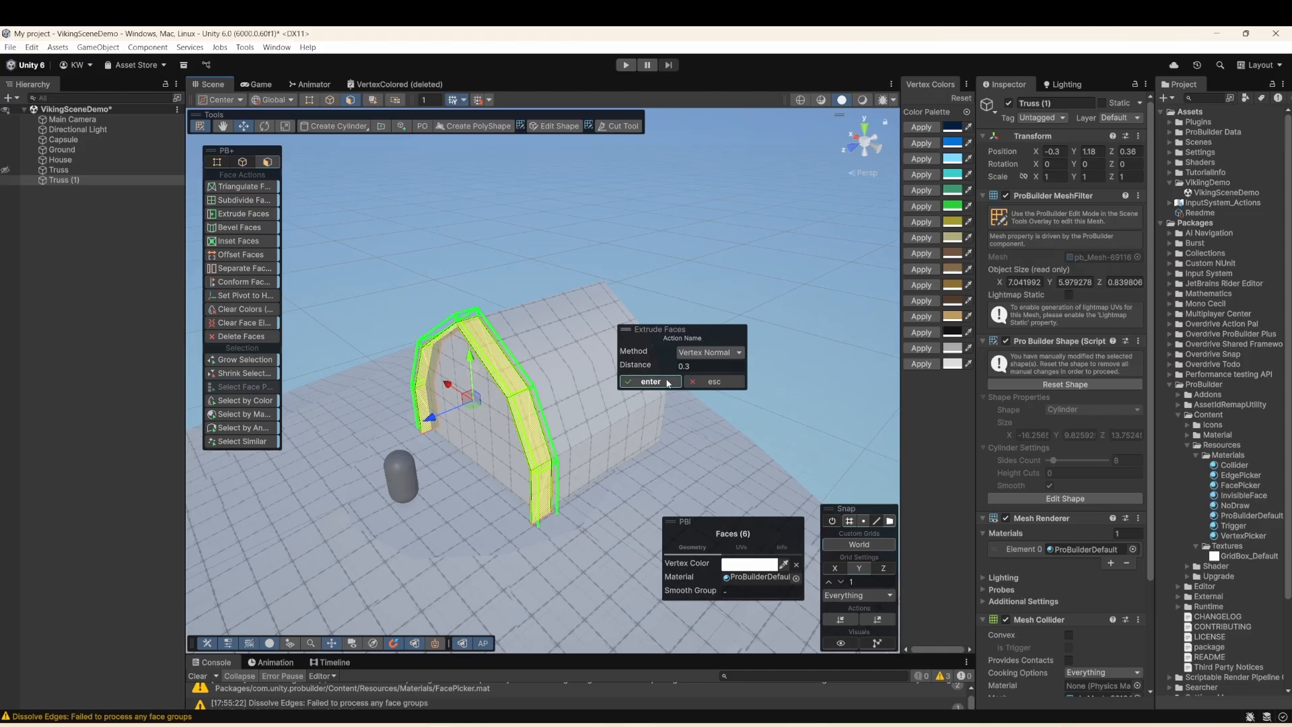
mouse_move(694, 368)
left_mouse_down("alt")
mouse_move(666, 377)
mouse_move(707, 371)
left_mouse_up("alt")
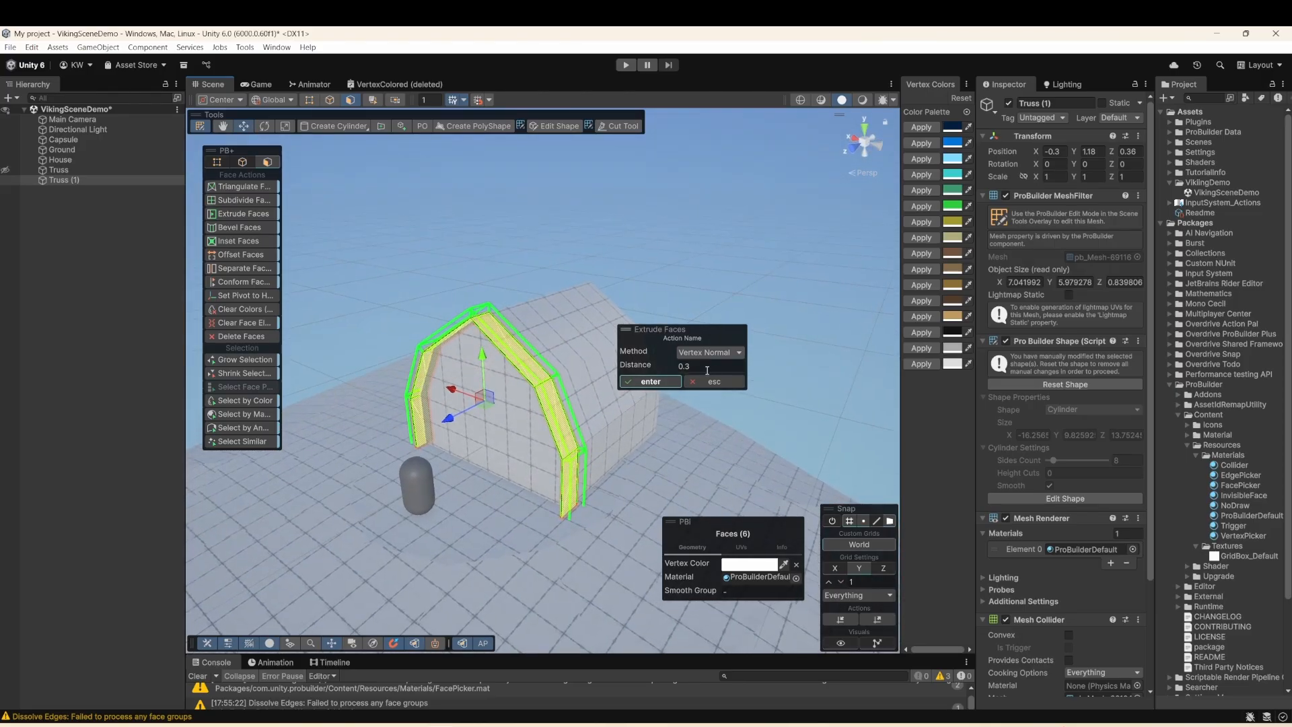
left_click(657, 381)
left_click_drag(591, 386, 635, 329, "alt")
scroll(438, 406, "up", 5)
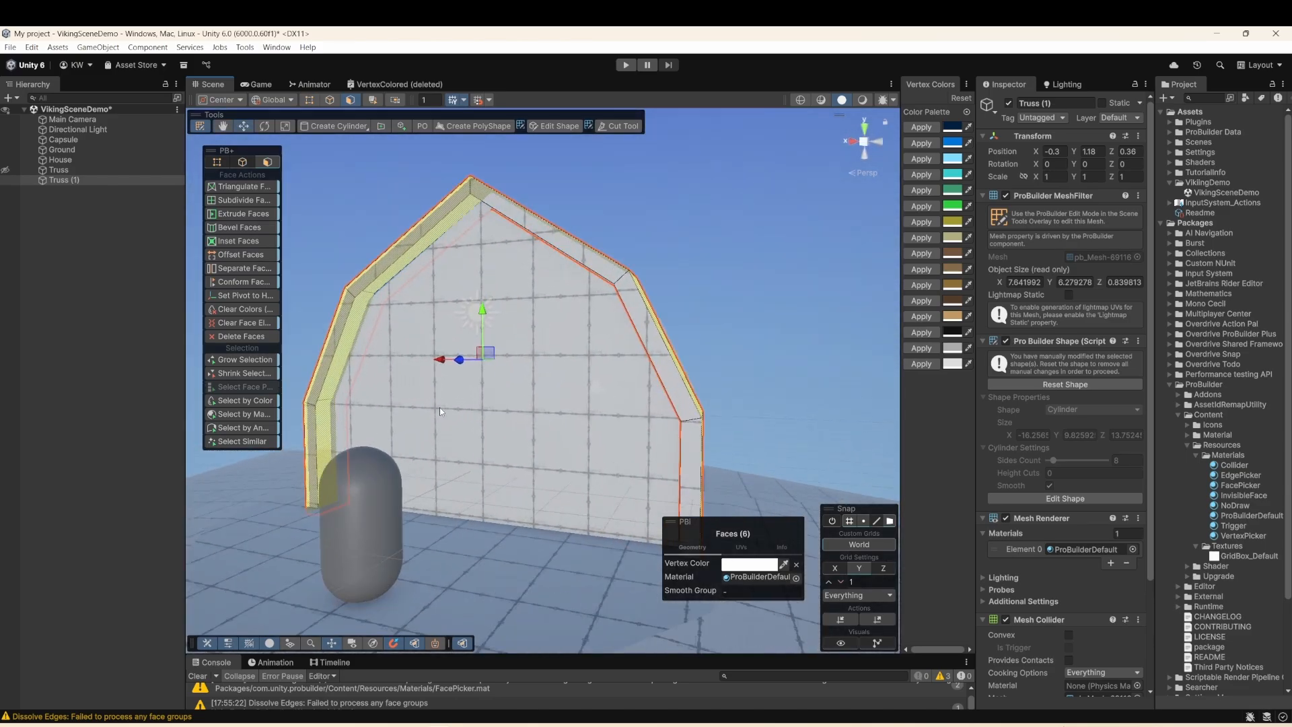
left_click_drag(468, 365, 408, 367, "alt")
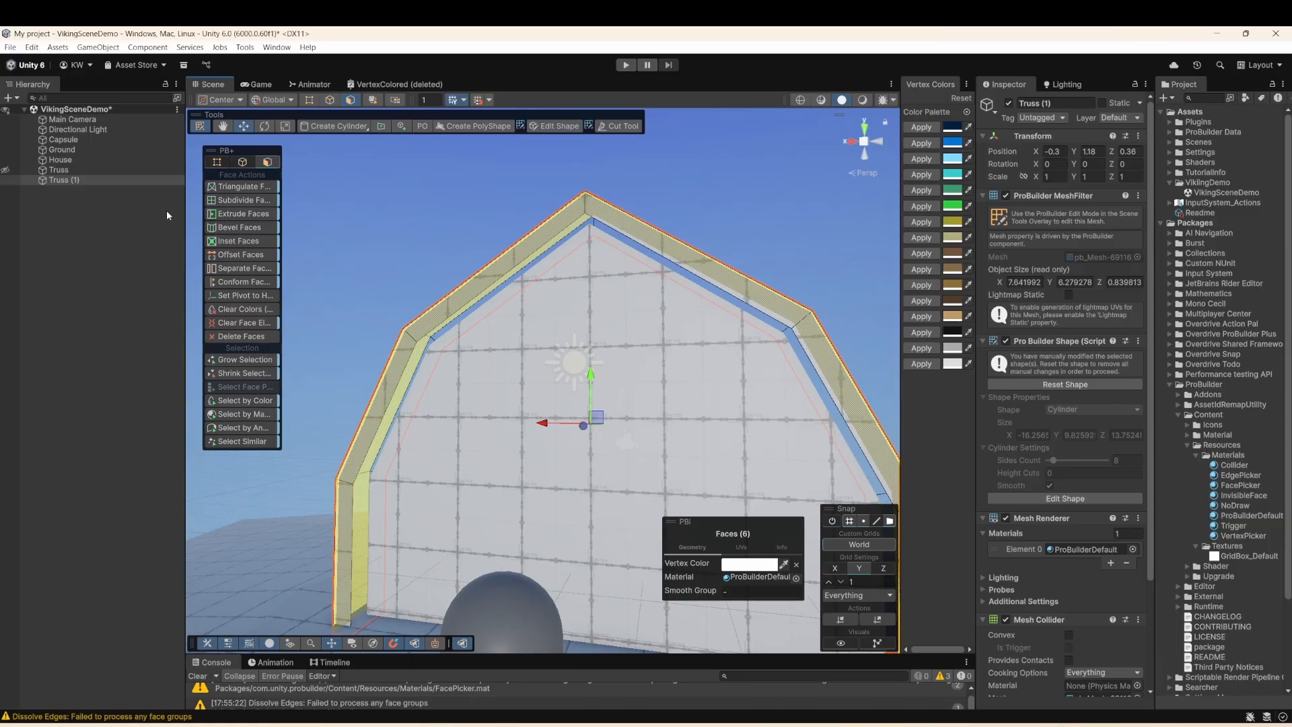
- Hide the extruded duplicate, show the original truss, and flip the normals of all six of its faces
left_click(6, 180)
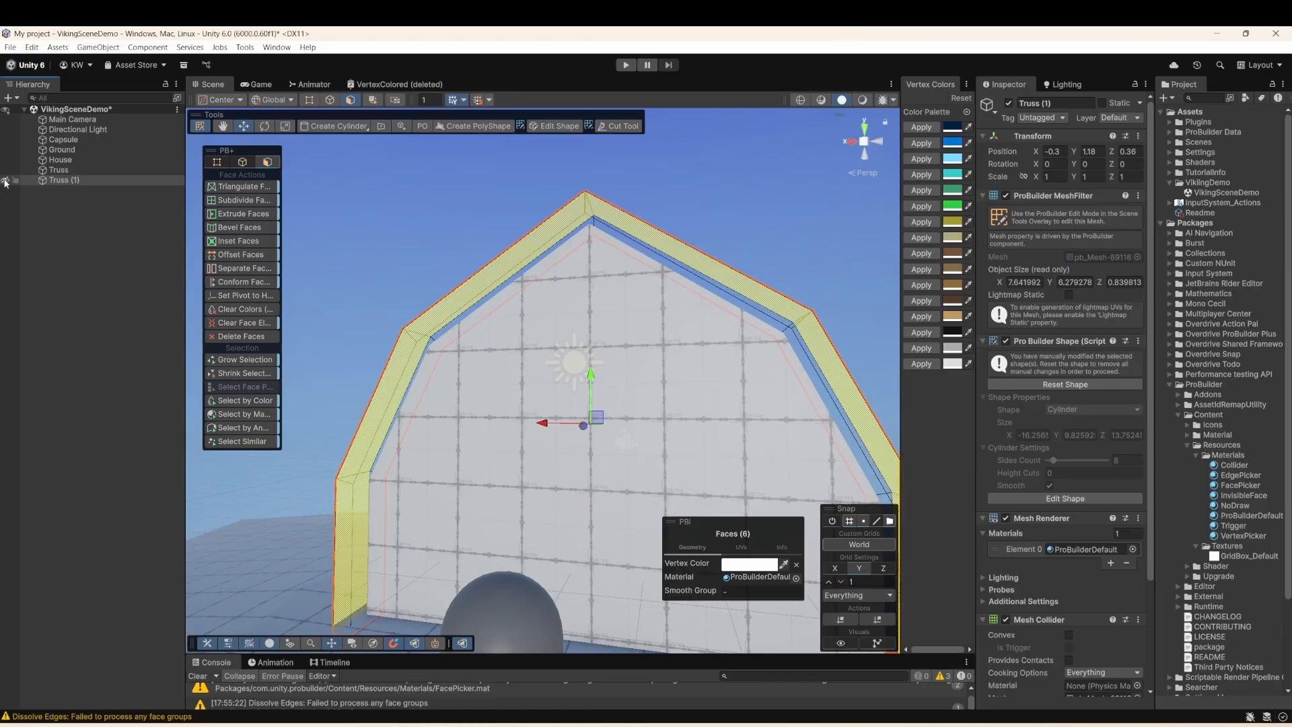
left_click(353, 201)
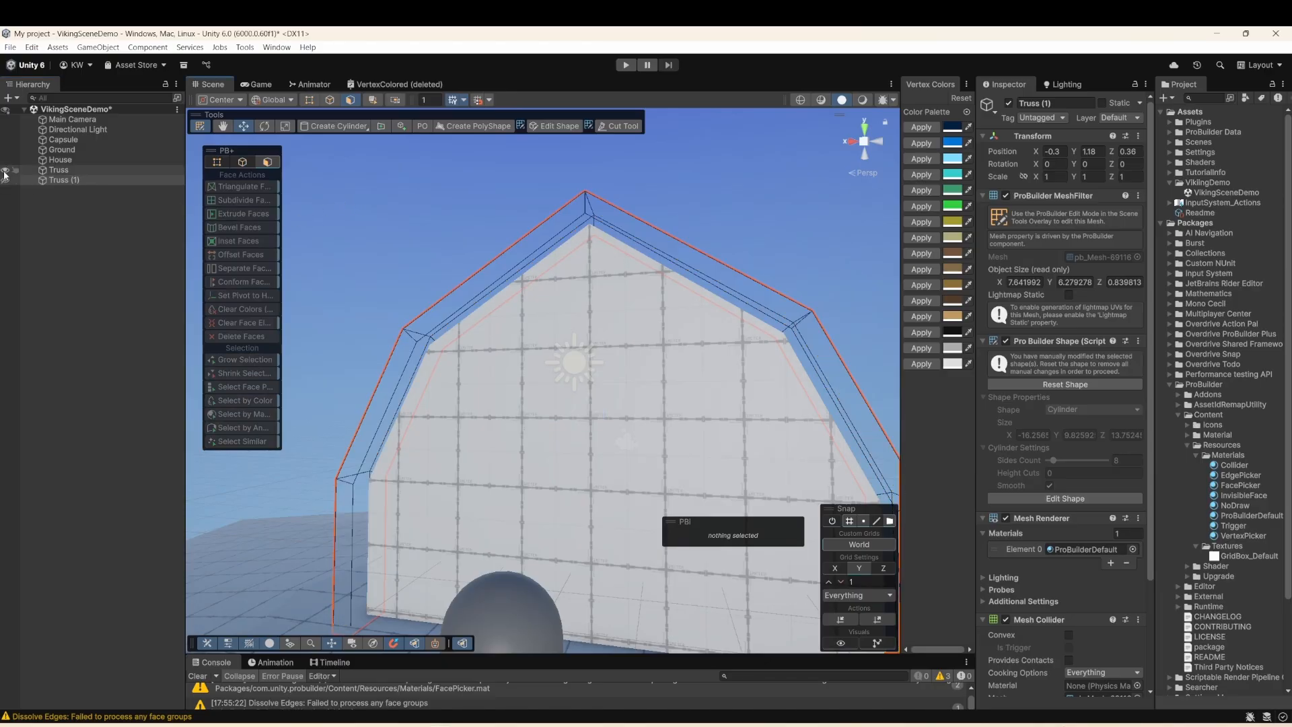
left_click(59, 170)
left_click_drag(494, 350, 453, 419, "alt")
double_click(449, 458)
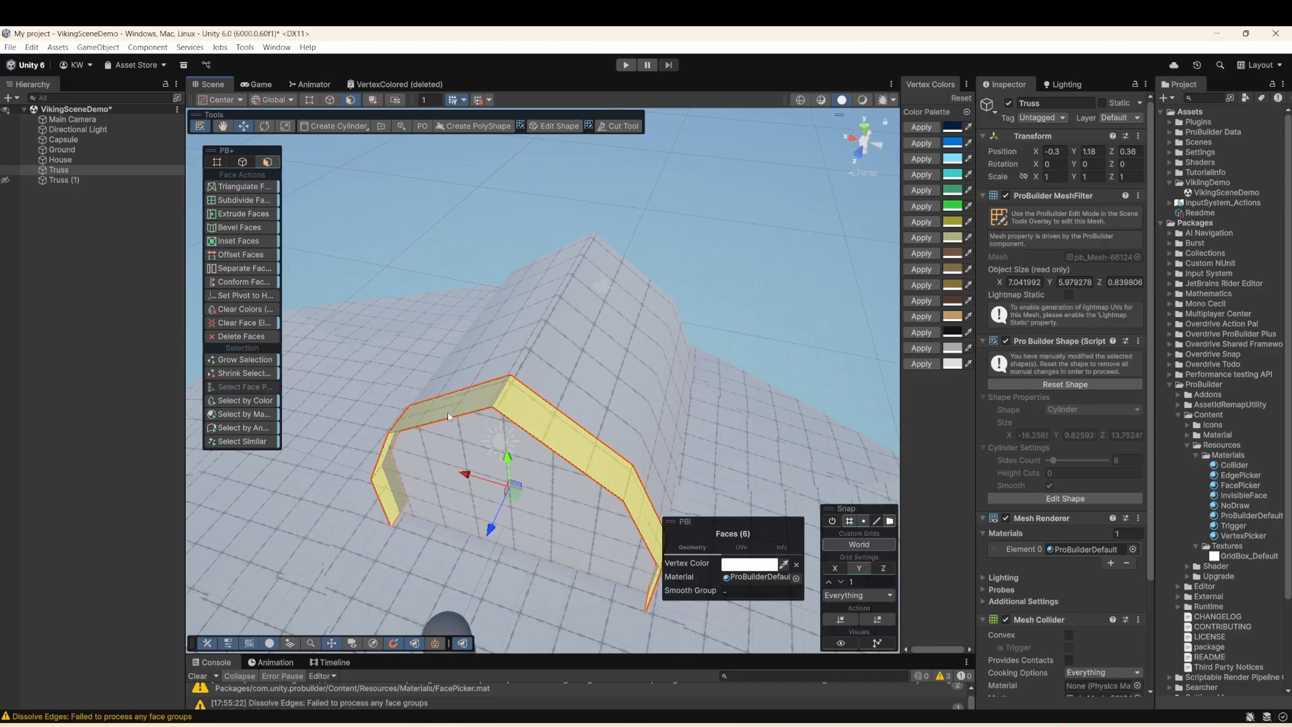
right_click(449, 415)
left_click(510, 503)
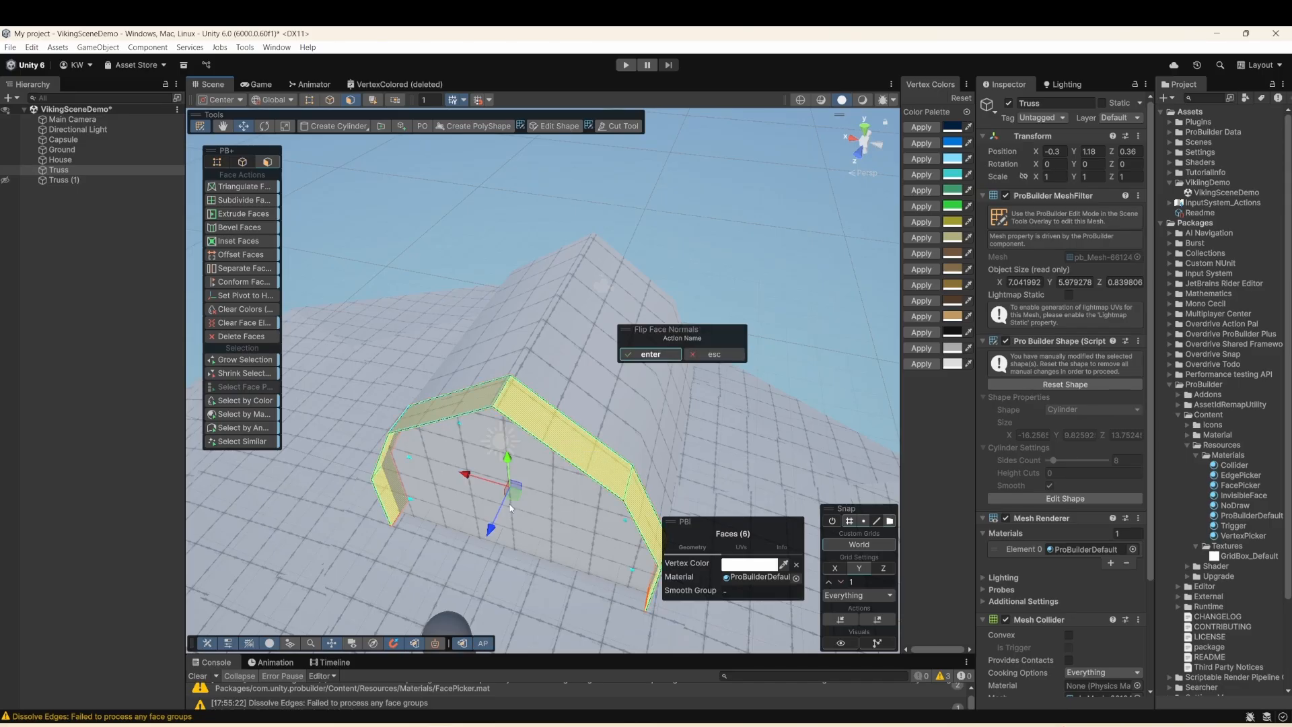
left_click(650, 354)
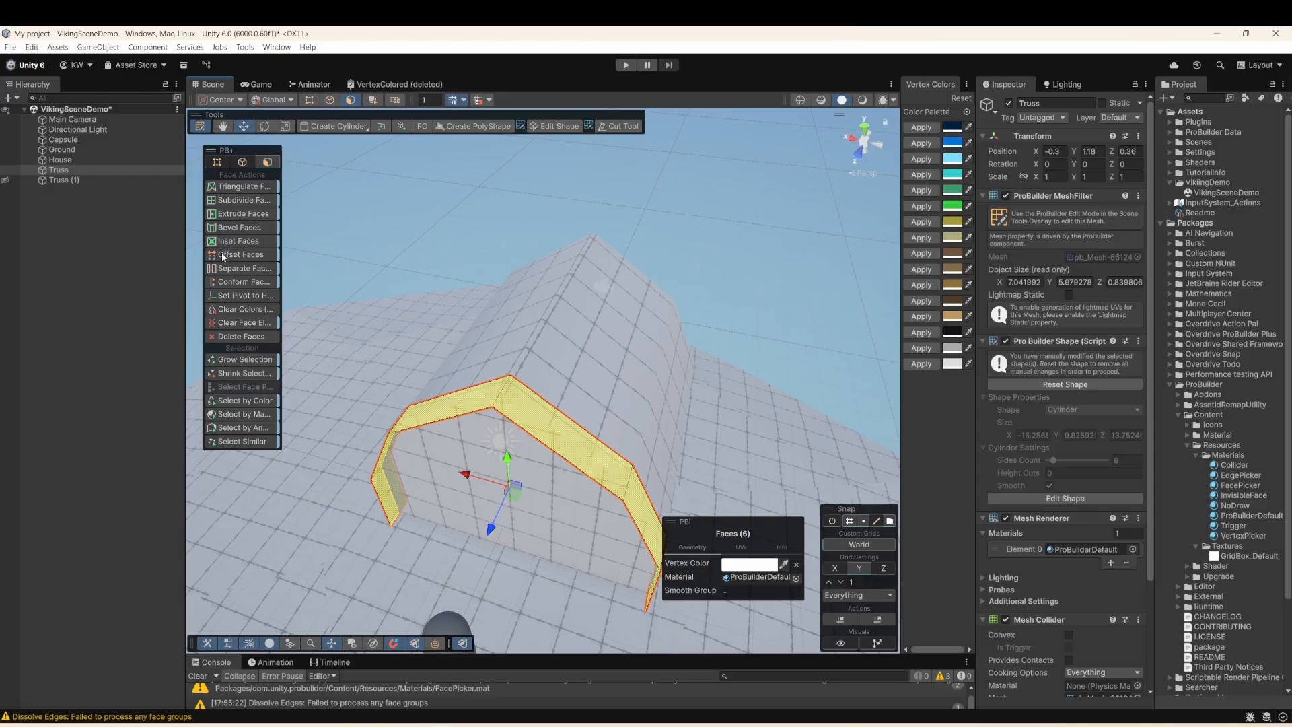
- Unhide the extruded duplicate and merge both trusses with Truss (1) as pivot object, welding vertices at distance 0.01
left_click(6, 180)
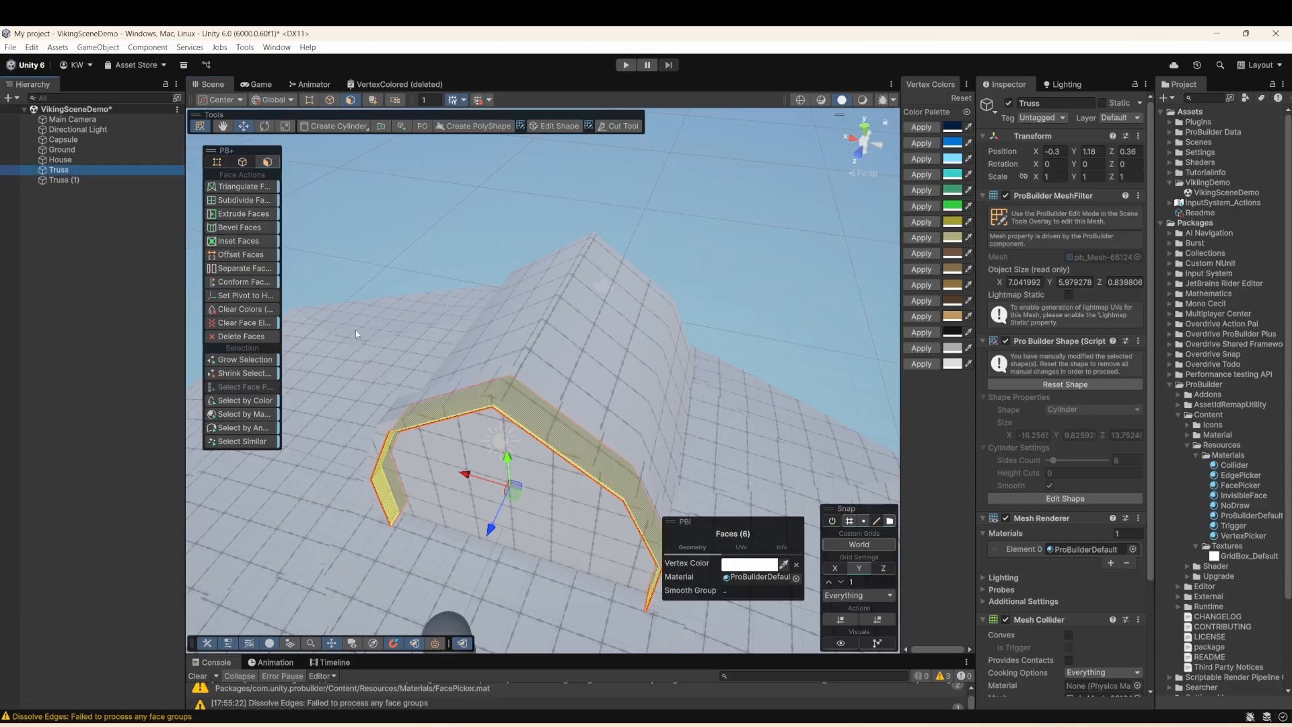
left_click(413, 328)
left_click_drag(413, 328, 356, 385, "alt")
left_click(334, 422)
left_click(355, 387)
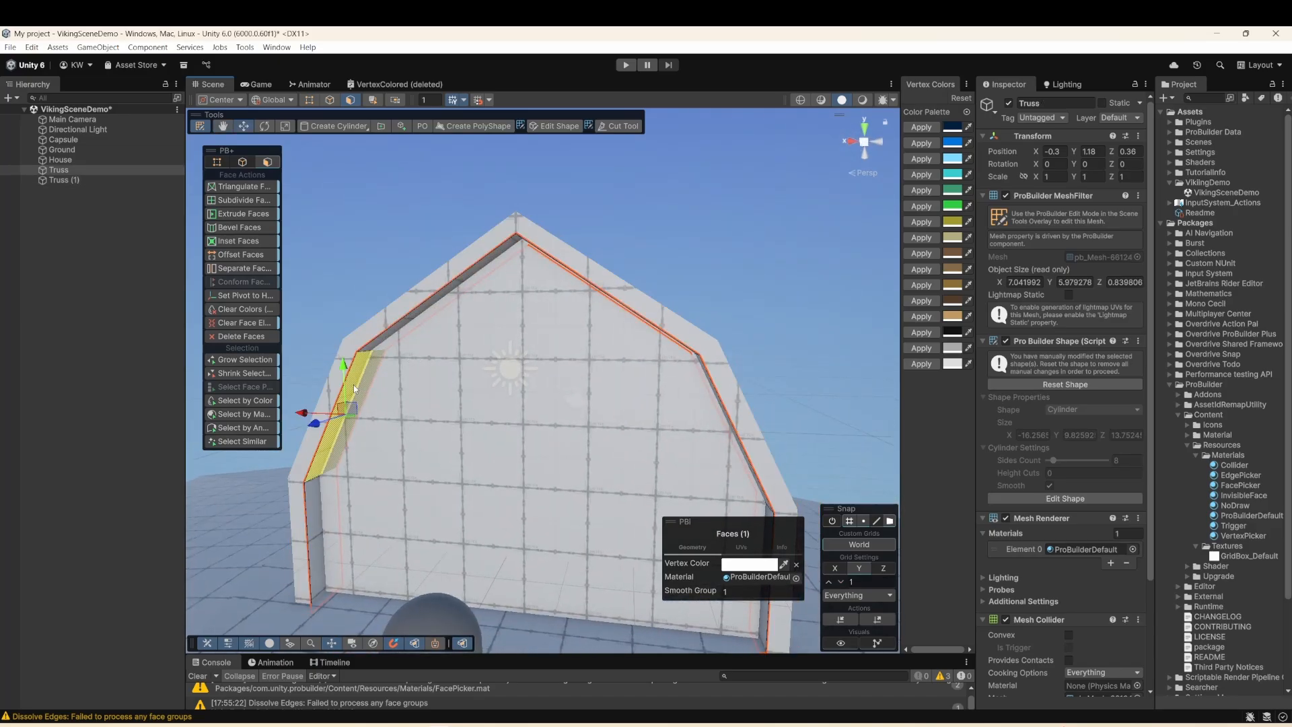
left_click(201, 126)
left_click(376, 335, "shift")
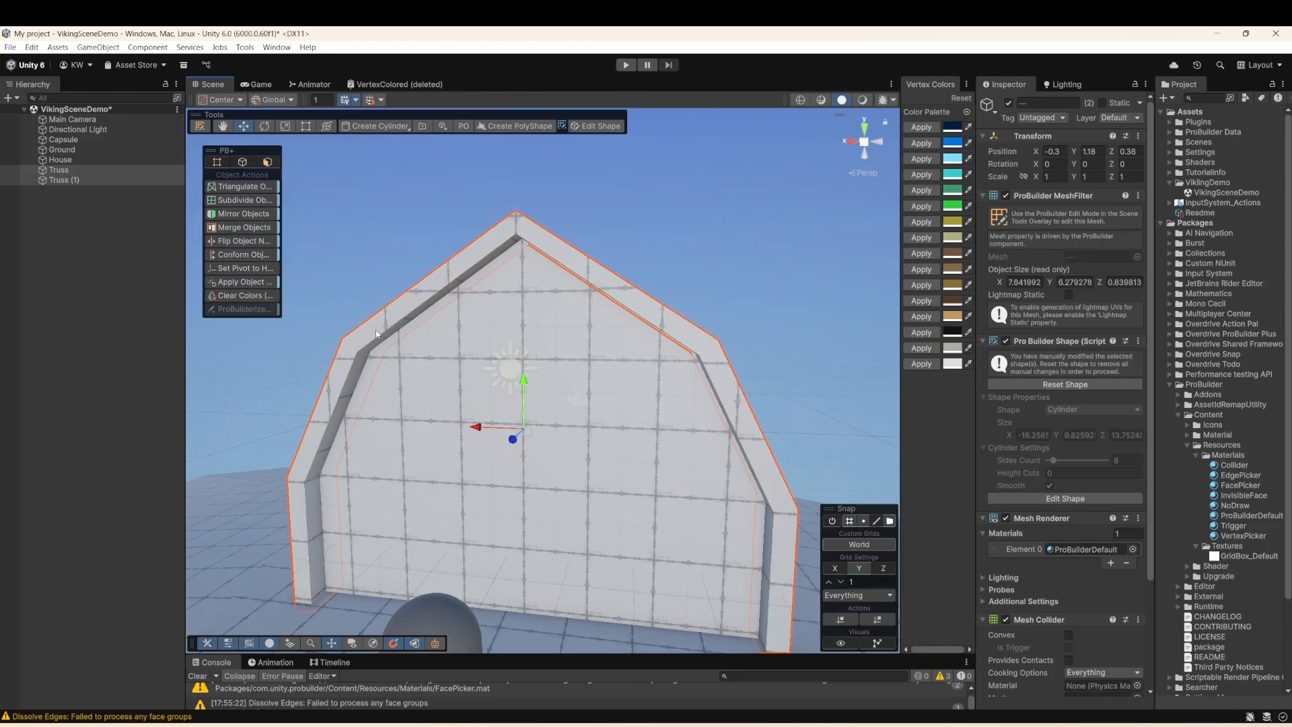
right_click(376, 330)
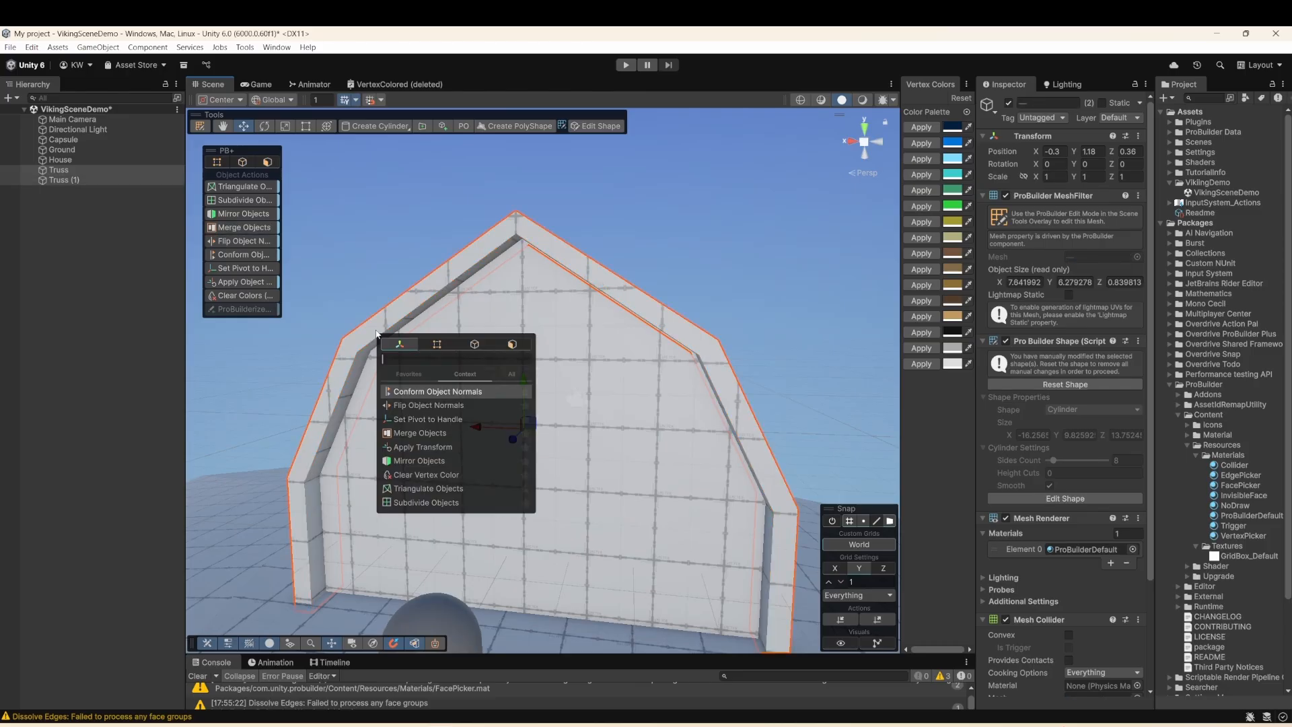
left_click(414, 432)
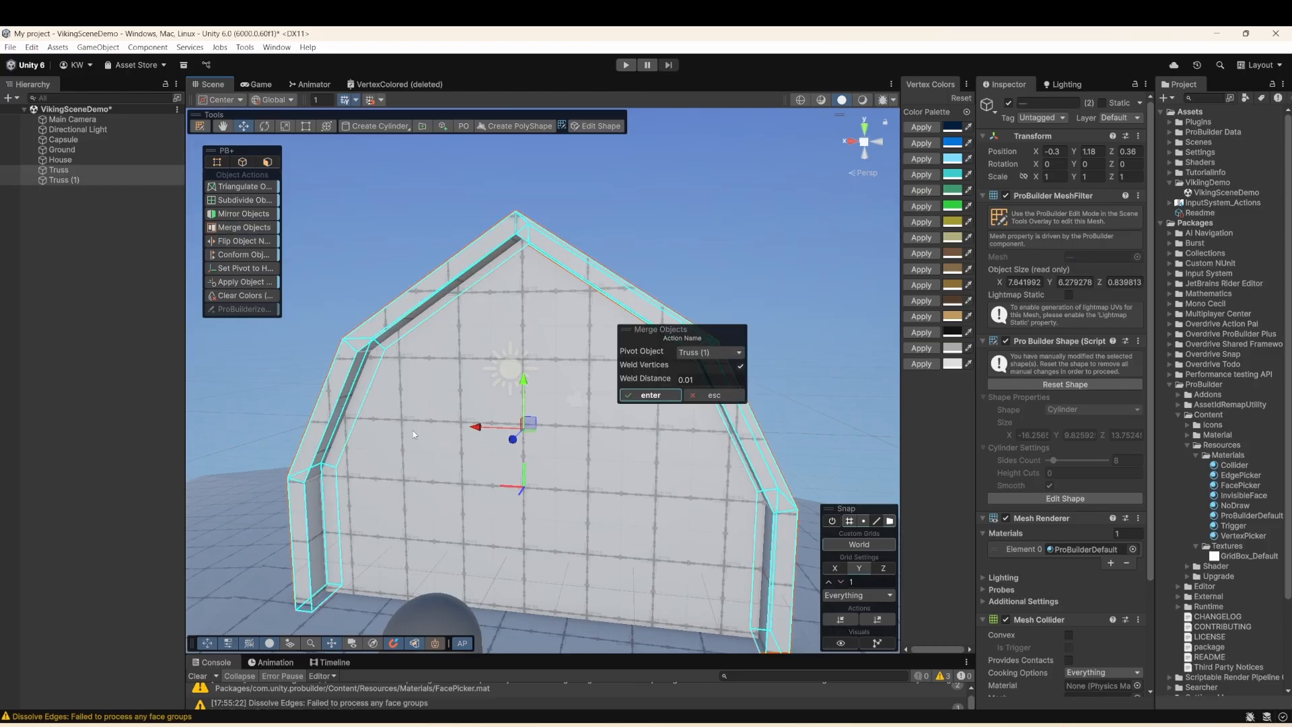
left_click(660, 397)
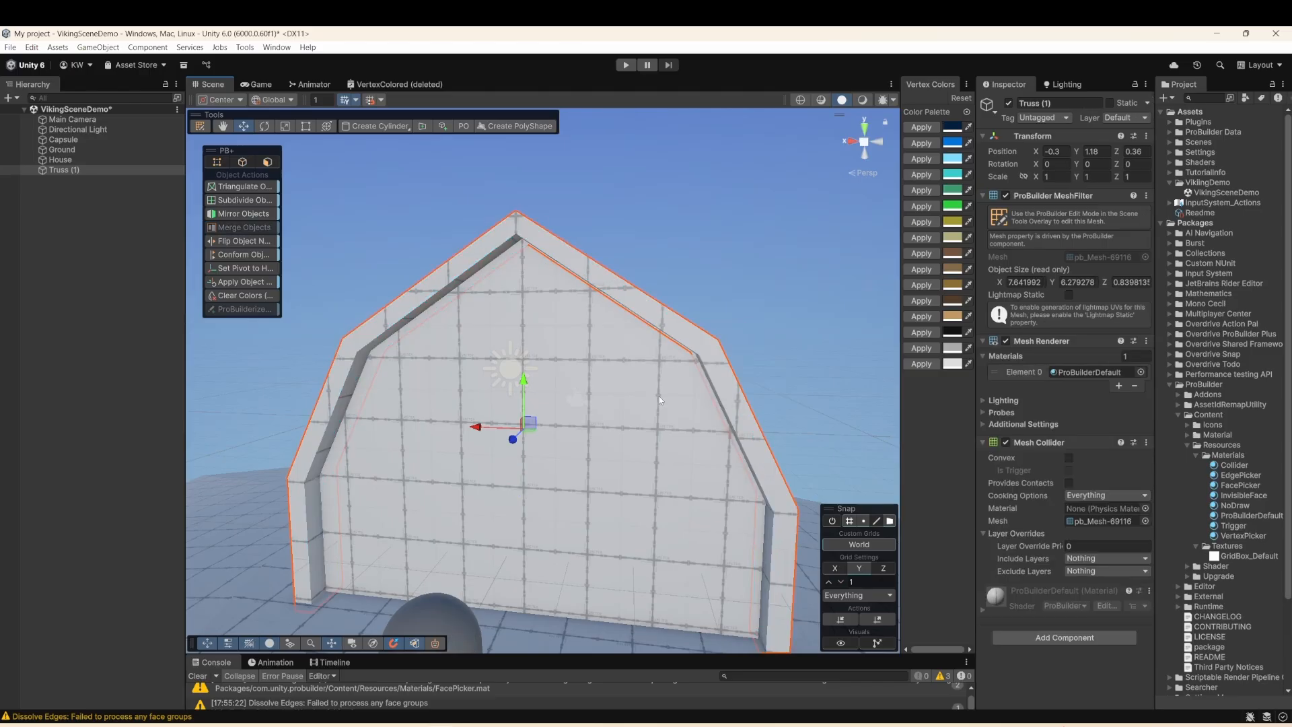
- Save the scene and rename the merged roof trim object as Truss
left_click_drag(414, 372, 556, 393, "alt")
key("ctrl+z")
key("ctrl+z")
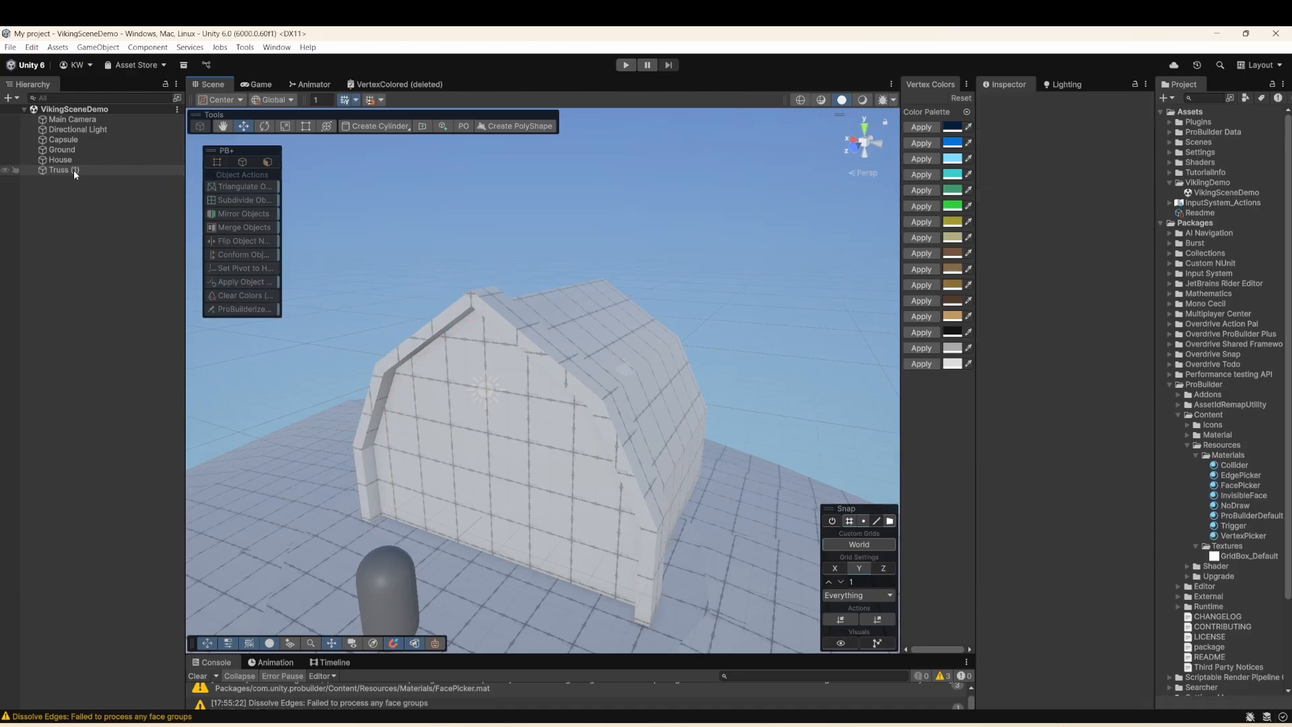
left_click(74, 170)
left_click(73, 169)
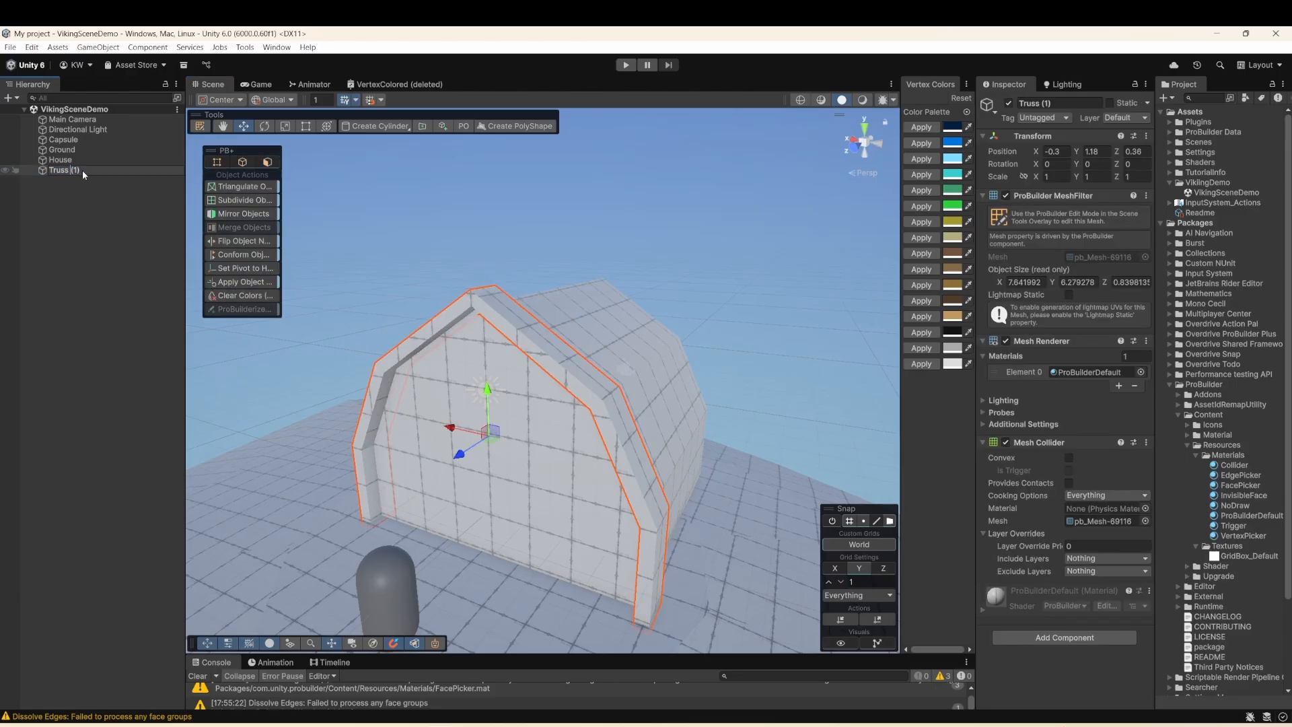
double_click(82, 171)
key("BackSpace")
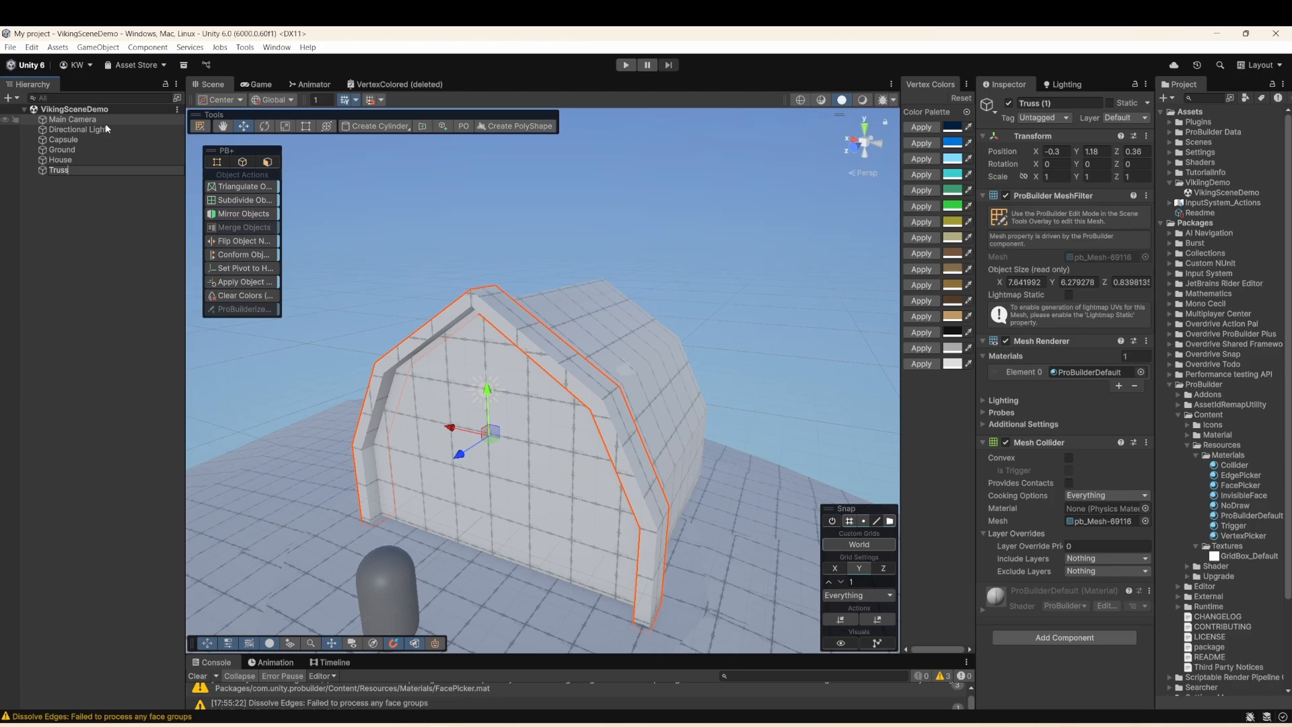
key("Return")
- Create a prefab from the Truss object in the VikingDemo assets folder
left_click_drag(654, 407, 507, 396, "alt")
left_click_drag(456, 434, 480, 415, "alt")
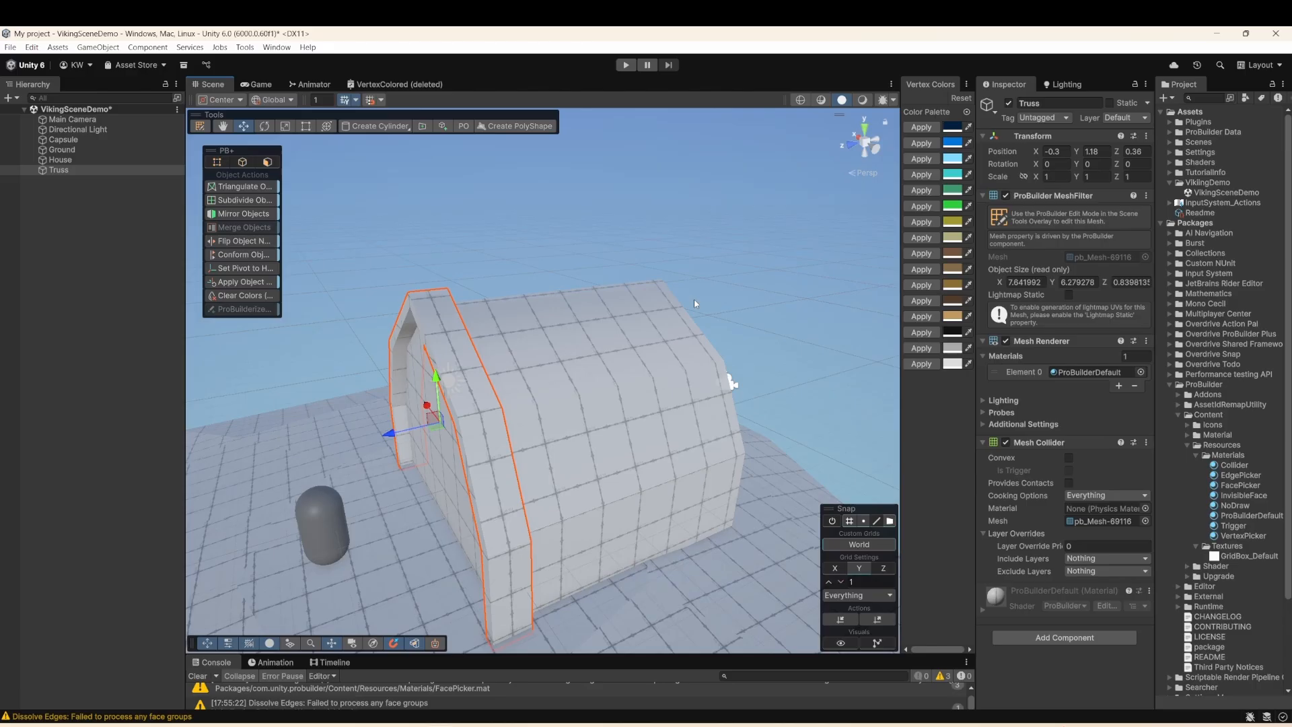
left_click(59, 171)
left_click_drag(1224, 187, 1224, 187)
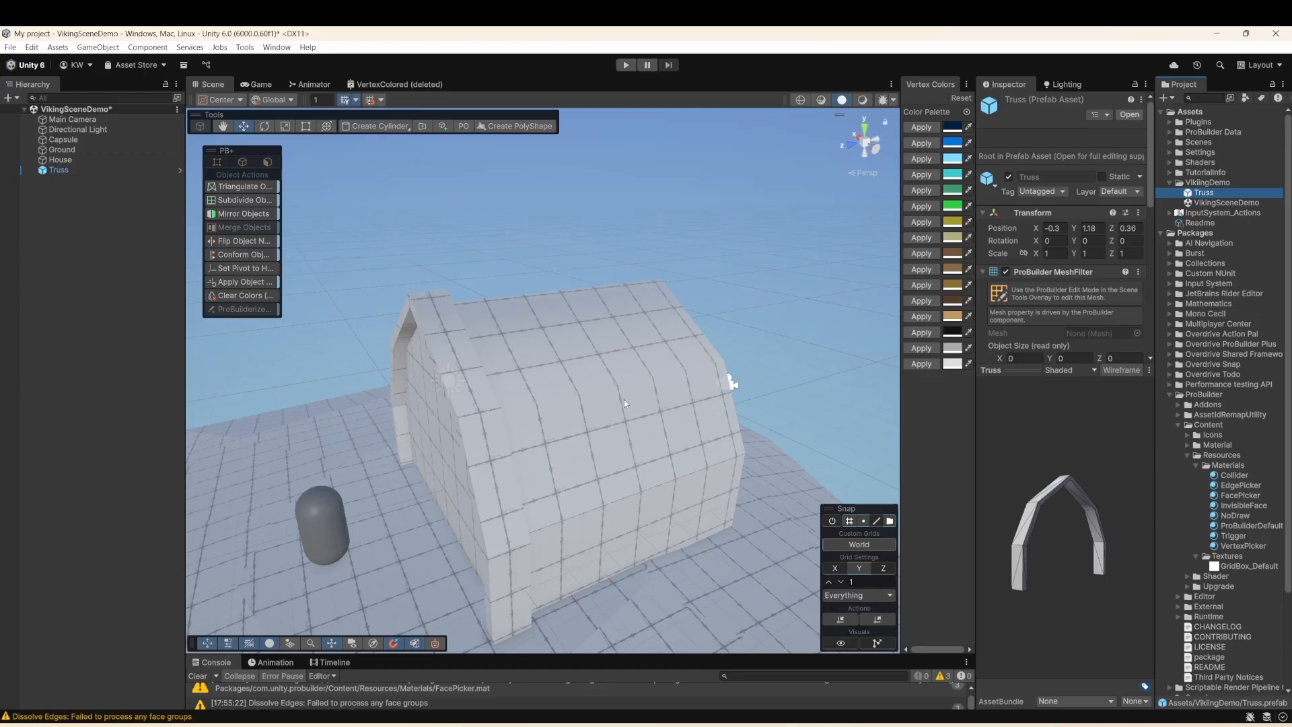
- Duplicate the Truss prefab instance and move the copy along the house to its back end
left_click(59, 169)
key("ctrl+d")
left_click_drag(464, 430, 461, 416, "alt")
left_click_drag(404, 423, 609, 401)
left_click_drag(609, 403, 676, 431, "alt")
- Raise the front truss's top peak edge until the object height is about 6.82, and apply all overrides to the prefab
left_click(474, 336)
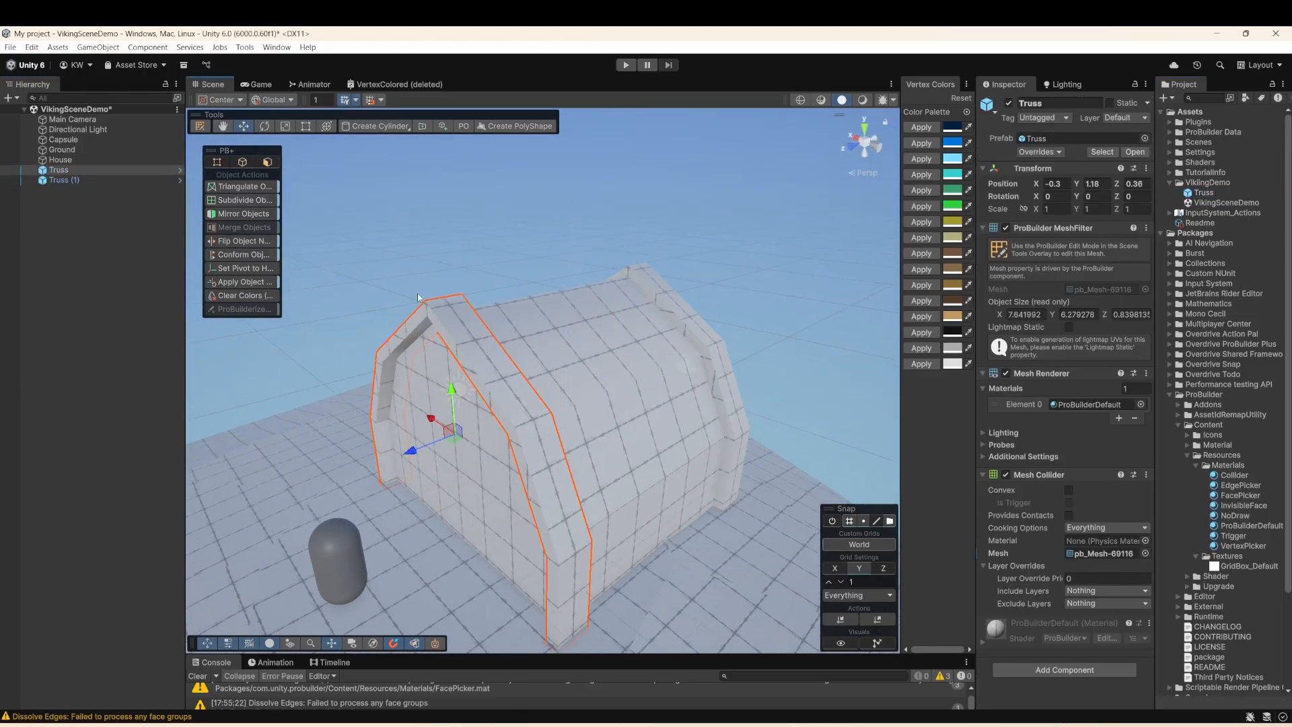
left_click(241, 163)
left_click(444, 297)
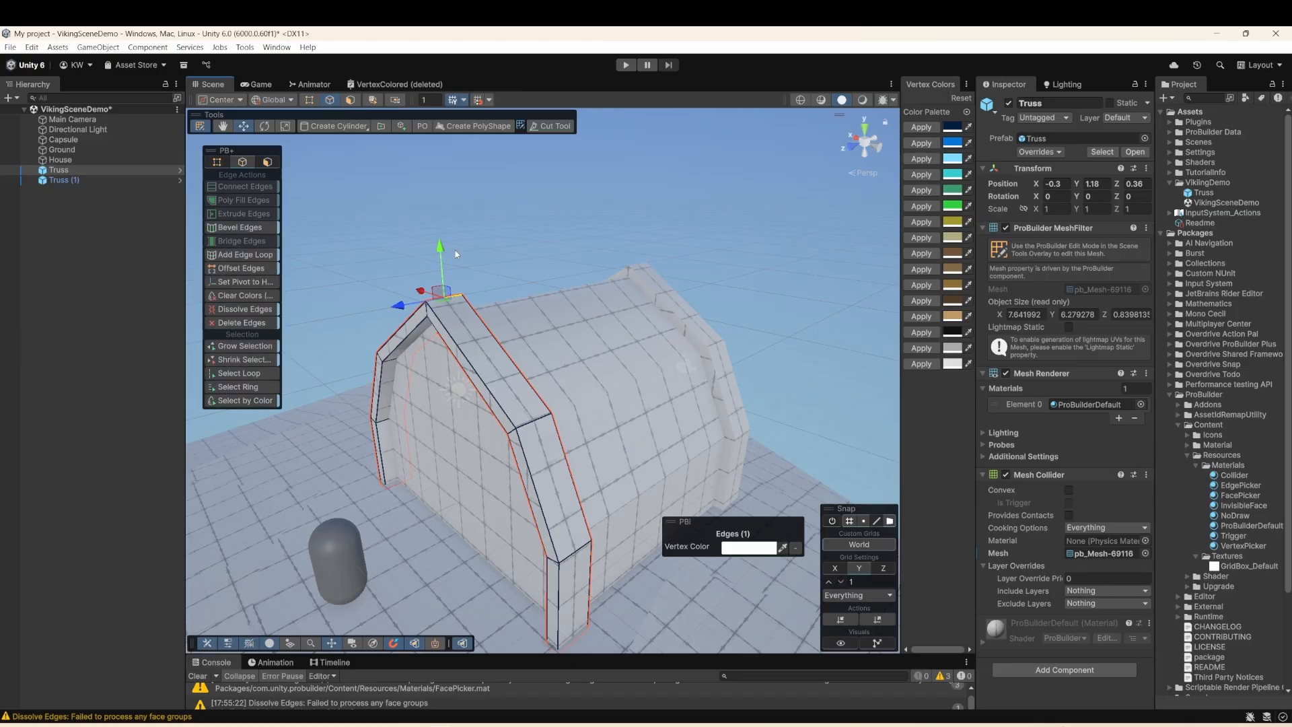
left_click_drag(437, 246, 445, 220)
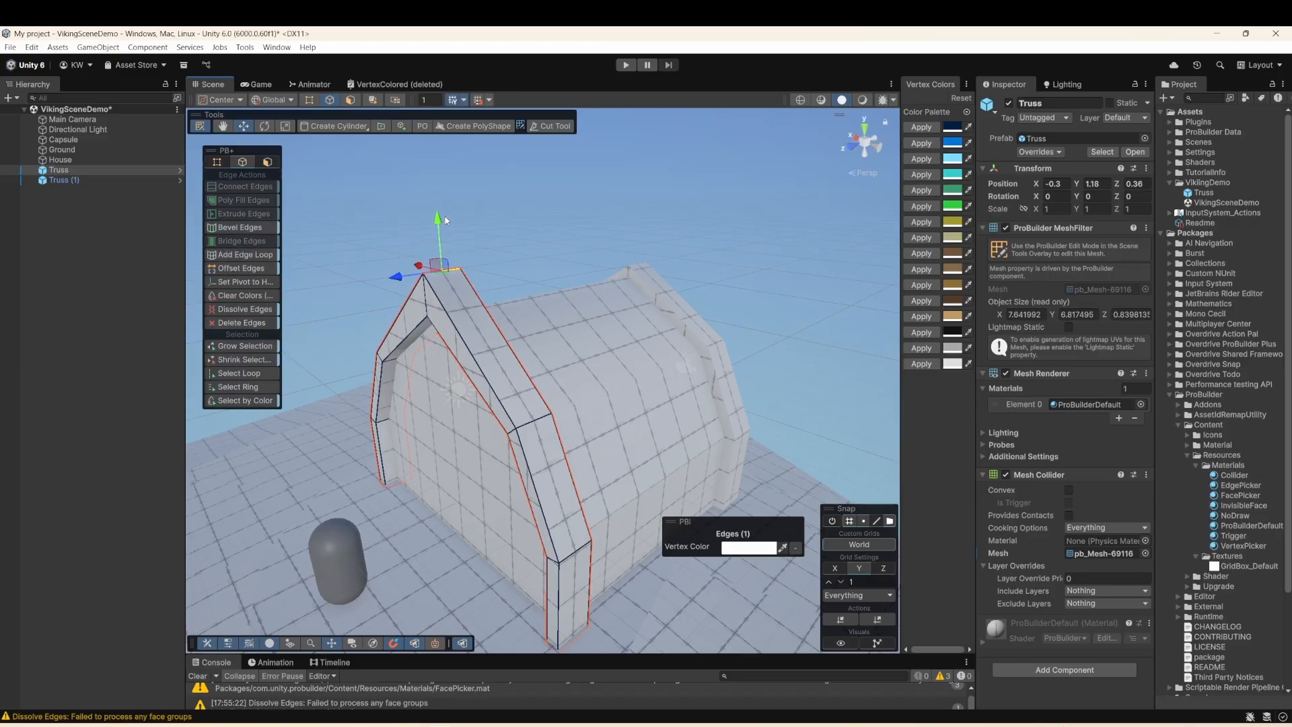
left_click(199, 126)
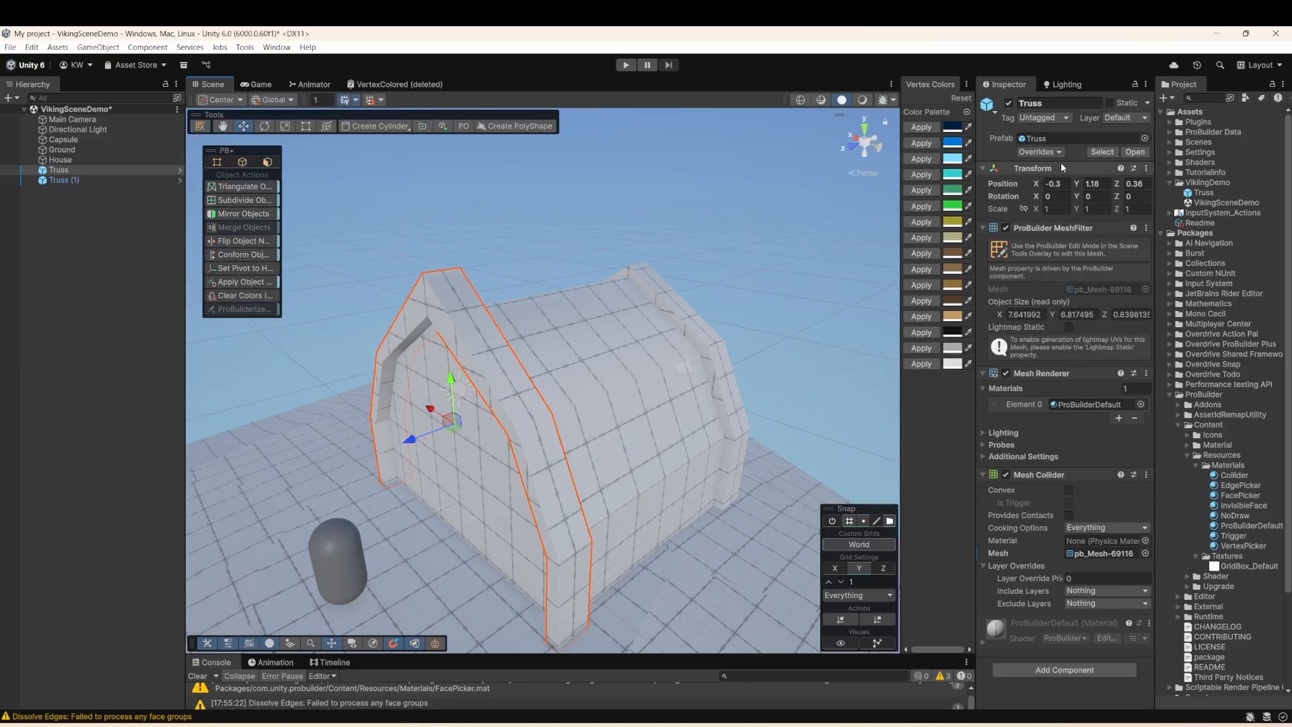
left_click(1040, 153)
left_click(1178, 254)
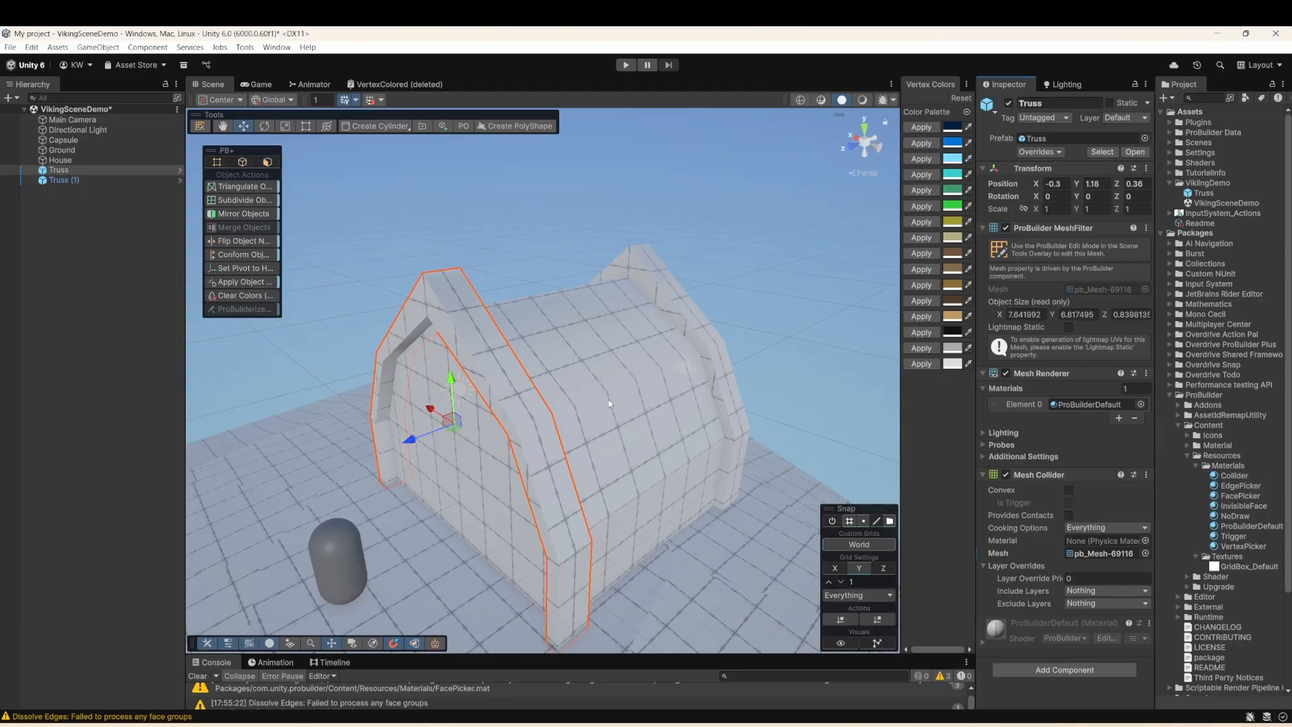
- Disable scene picking for the Ground and House objects
left_click(18, 151)
left_click(15, 150)
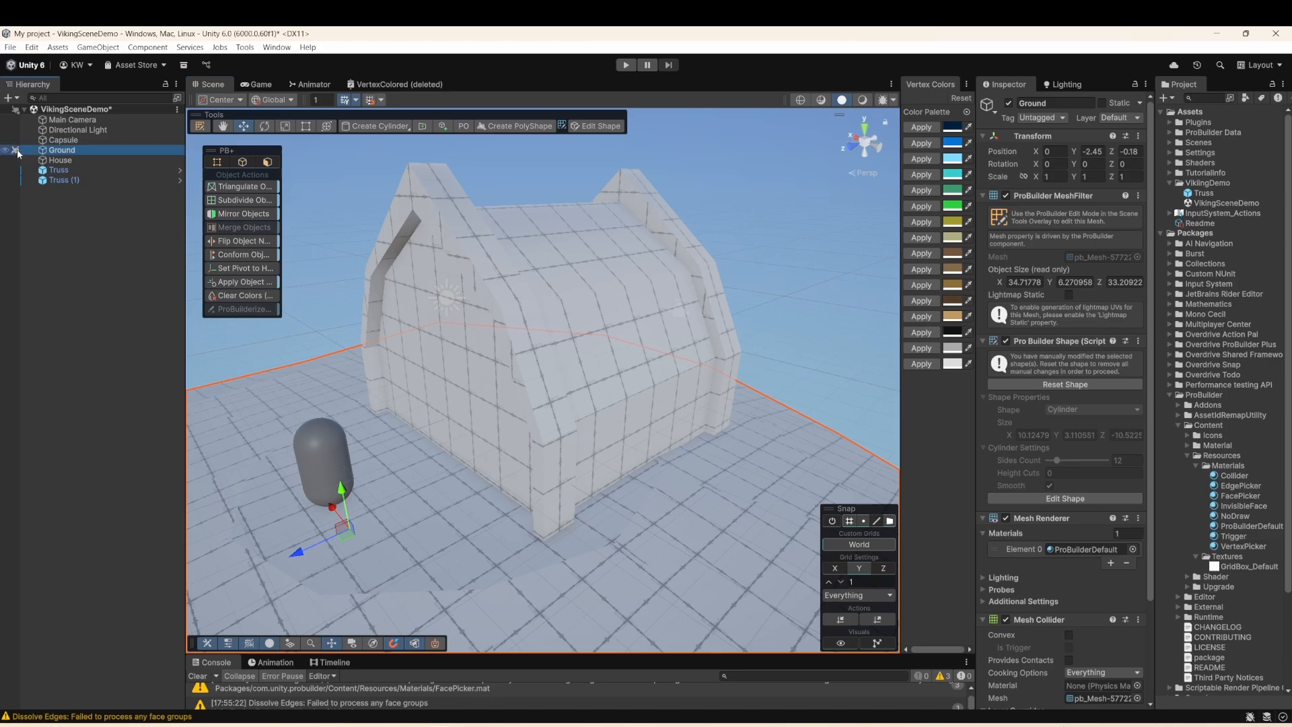
left_click(16, 160)
- Insert an edge loop at offset 0.5 across one lower leg of the front truss
left_click(565, 471)
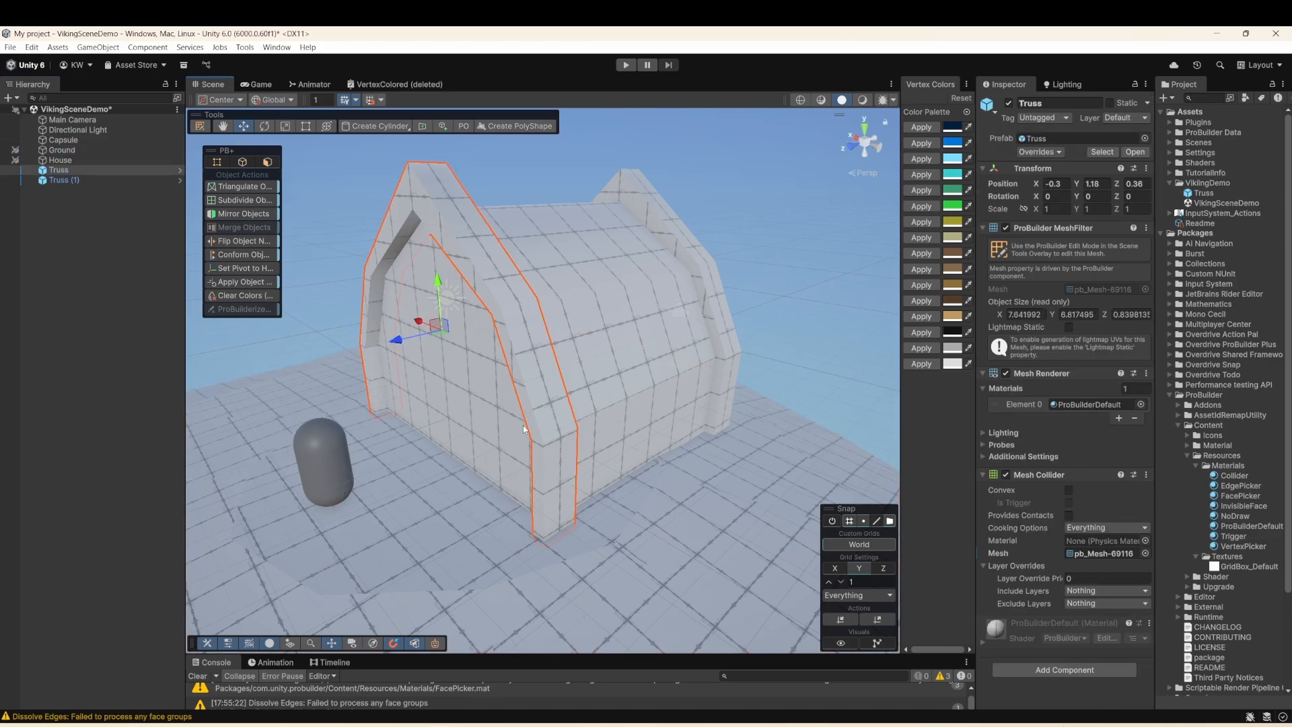
left_click(199, 126)
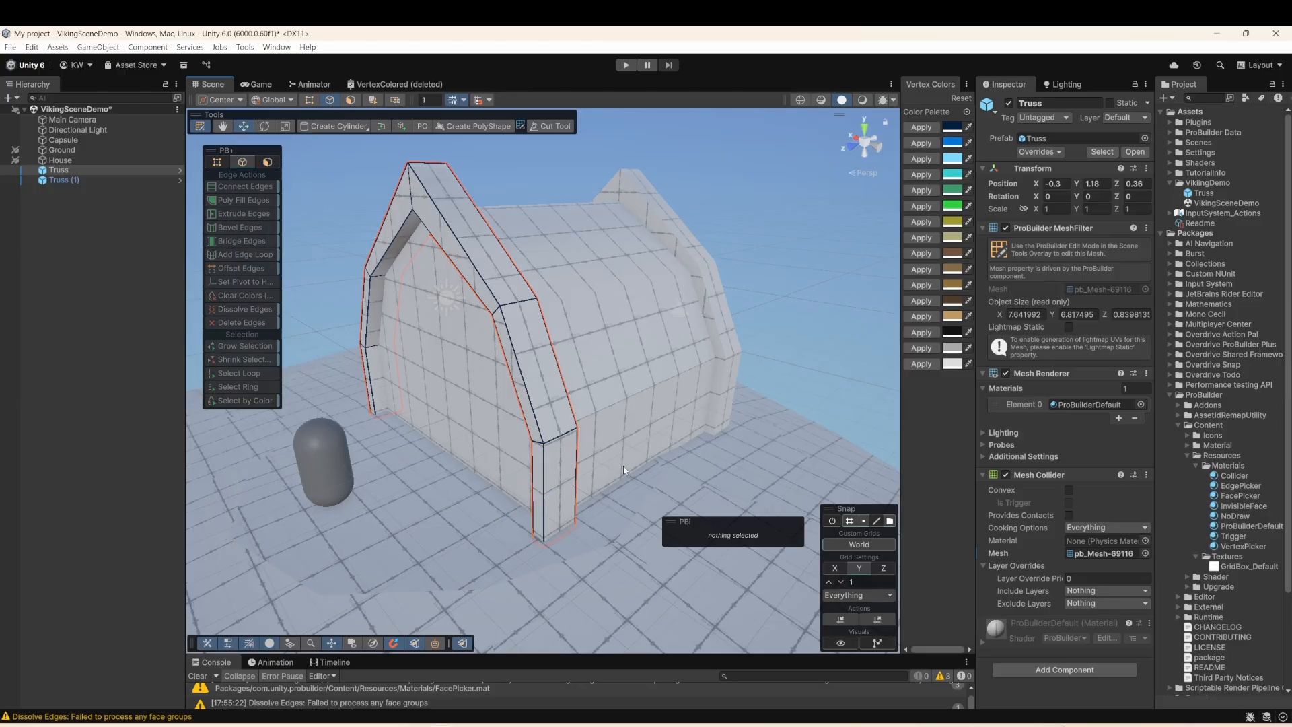
left_click(545, 489)
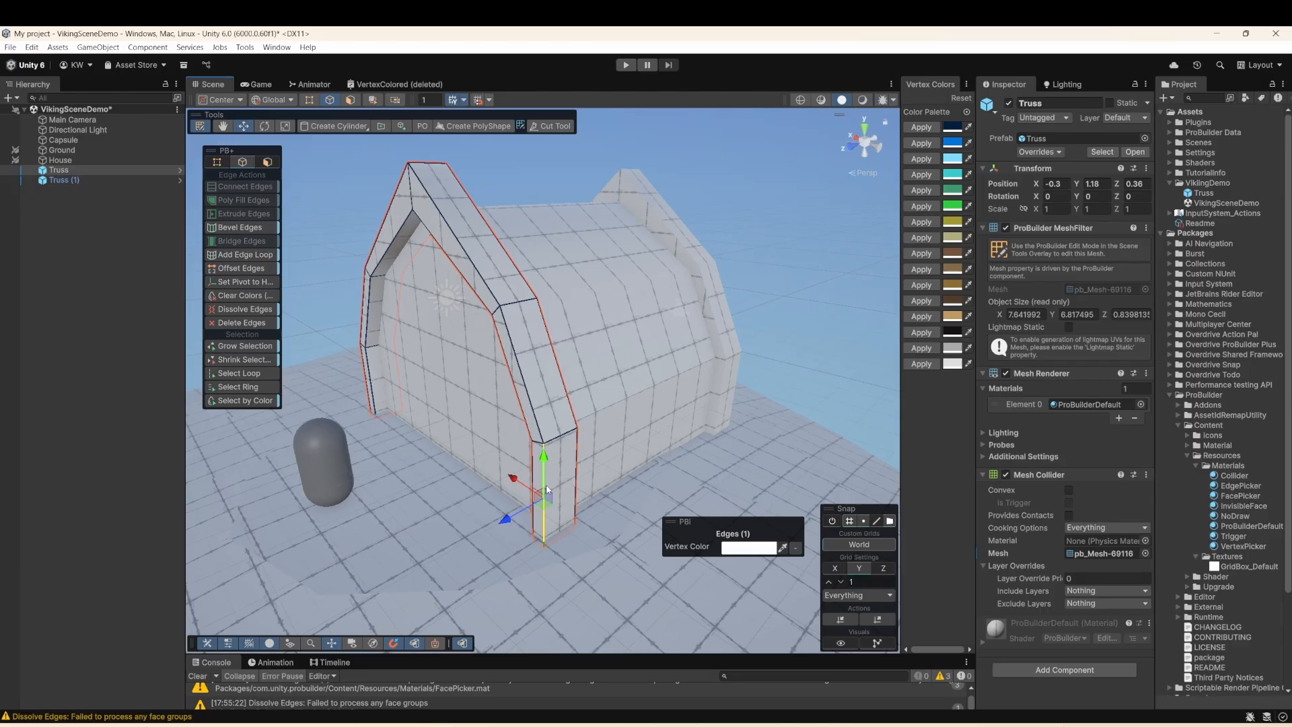
right_click(546, 490)
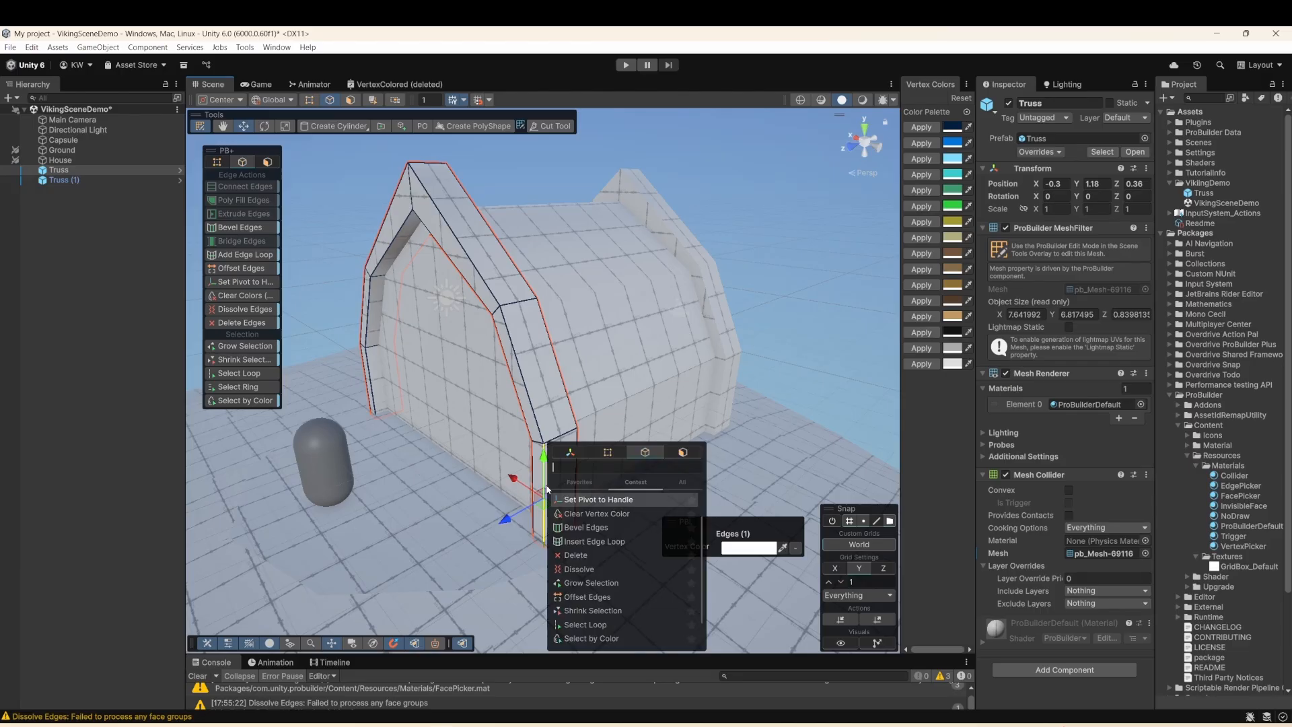
type("ins")
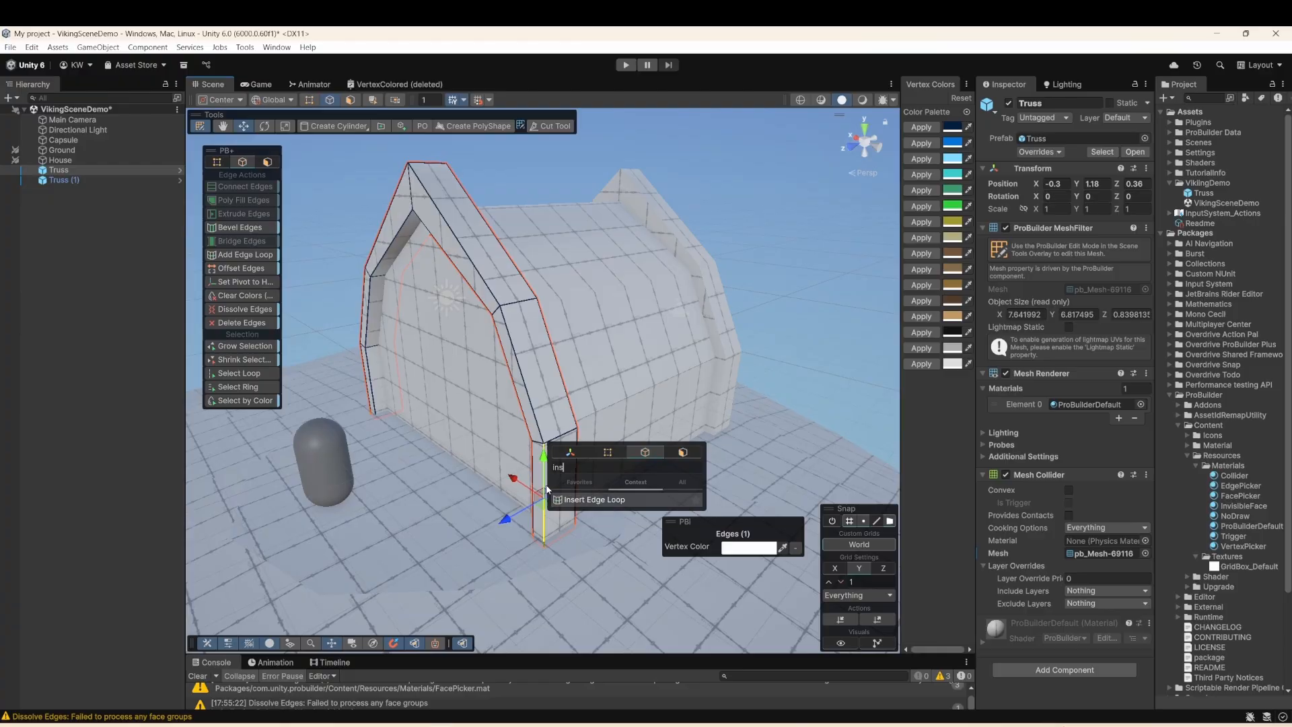
left_click(594, 501)
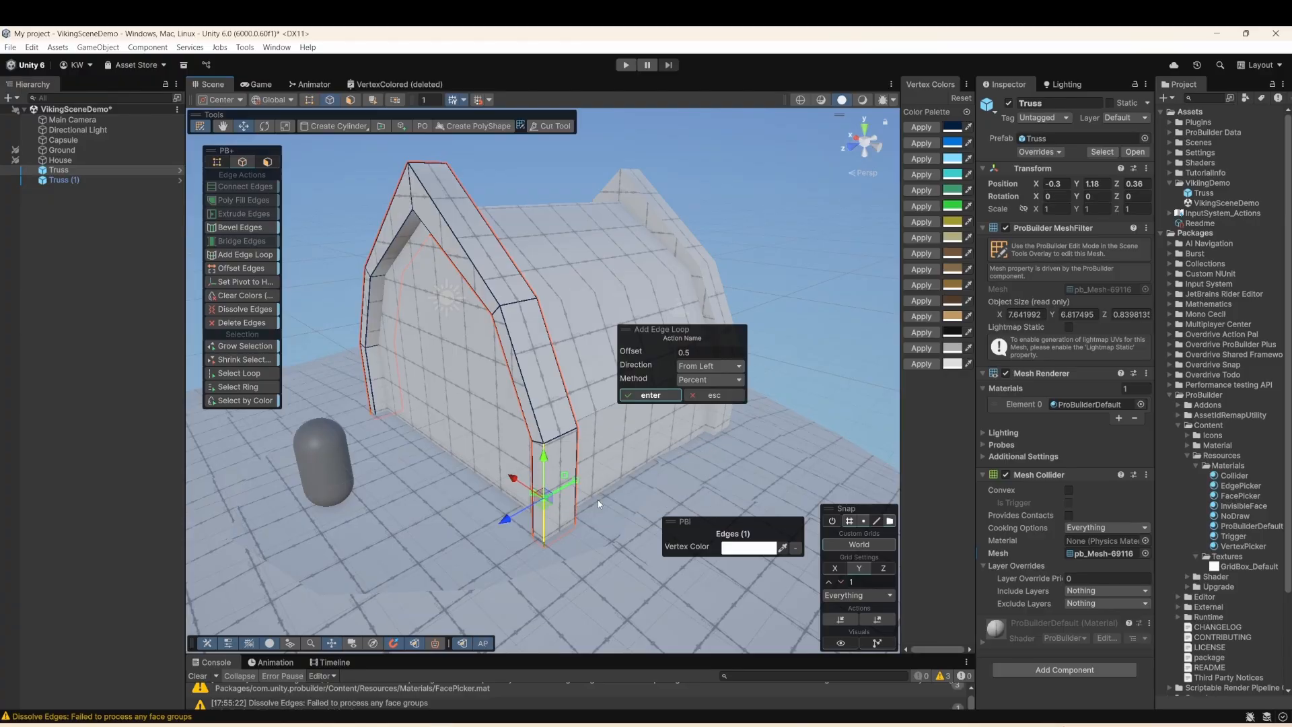
left_click(650, 395)
- Insert a matching edge loop at offset 0.5 across the front truss's opposite leg
left_click_drag(656, 404, 535, 460, "alt")
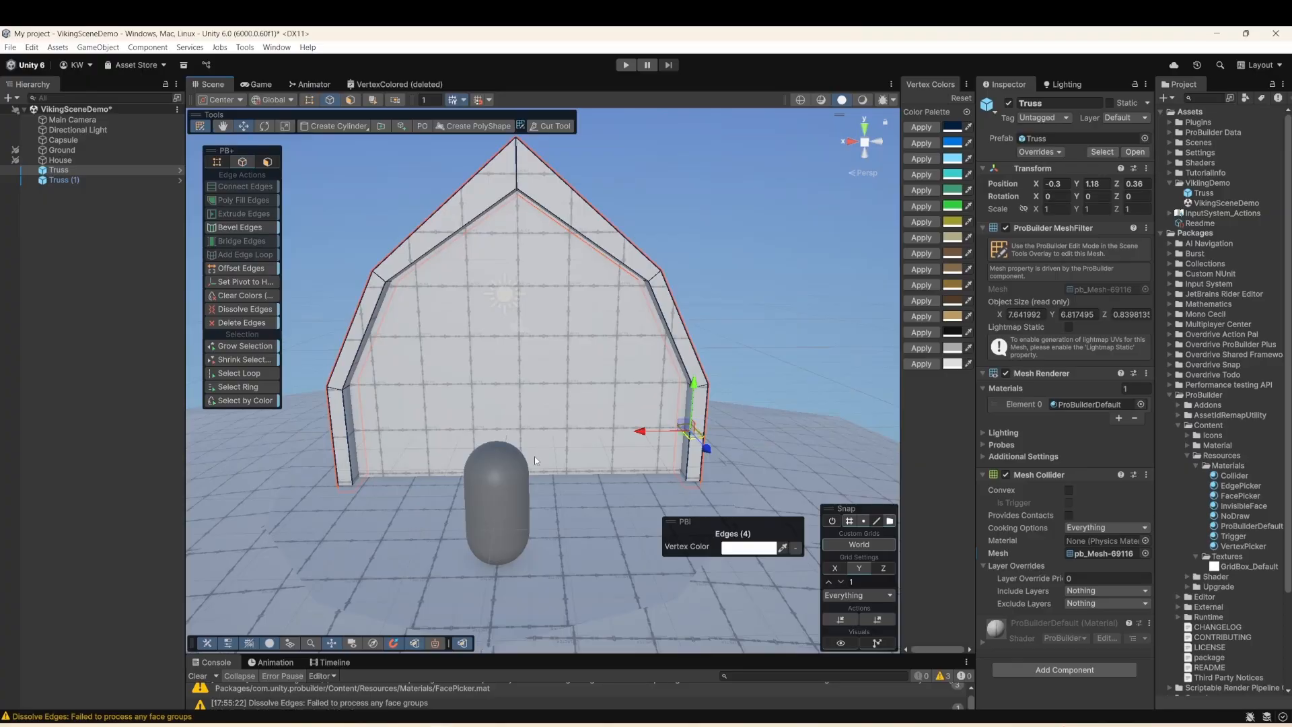
left_click(345, 439)
right_click(352, 440)
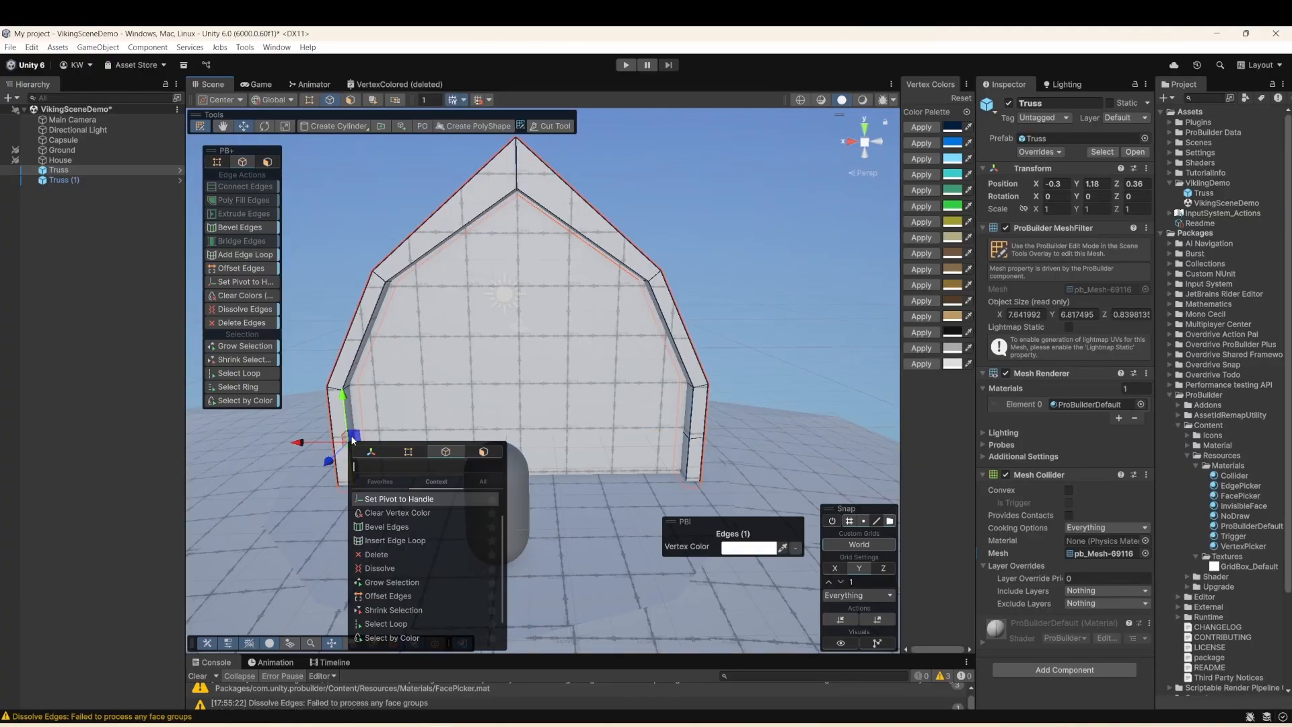
type("ins")
left_click(386, 502)
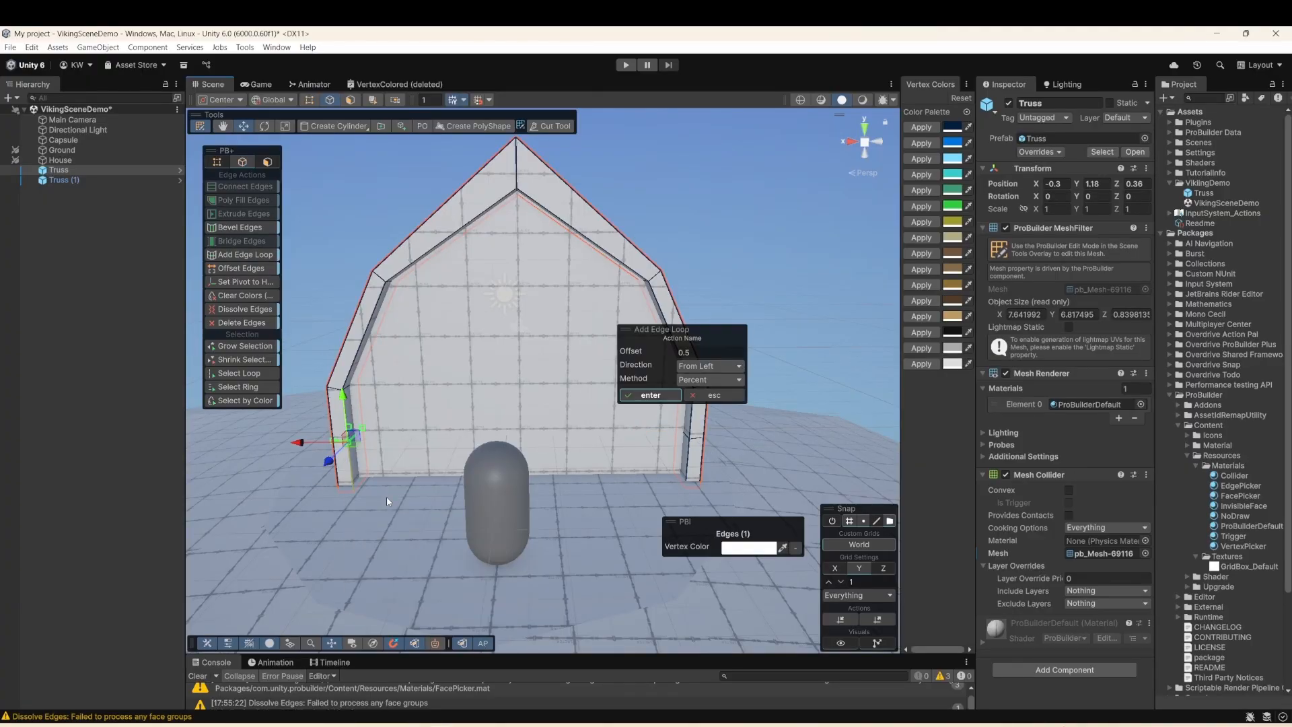
left_click(641, 397)
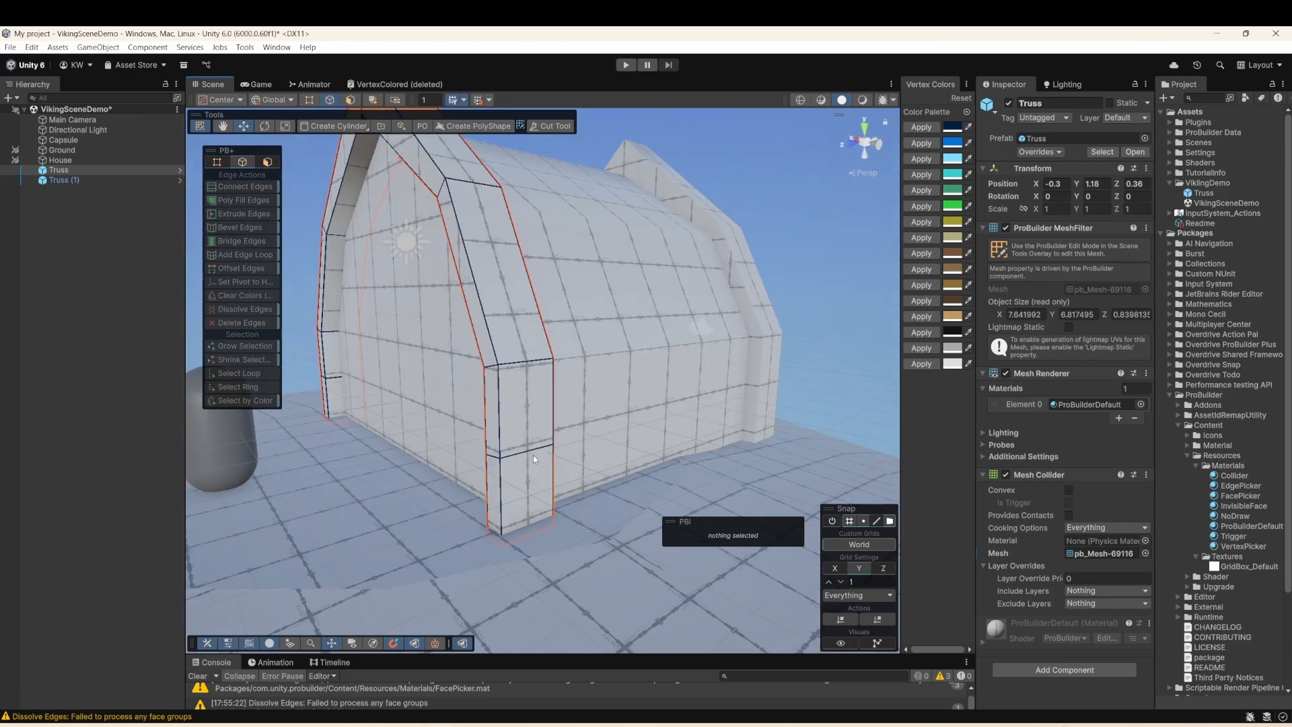
- Flare the front truss's feet by moving the lower leg edges outward until the object is about 8.82 wide
right_click(520, 531)
left_click(605, 529)
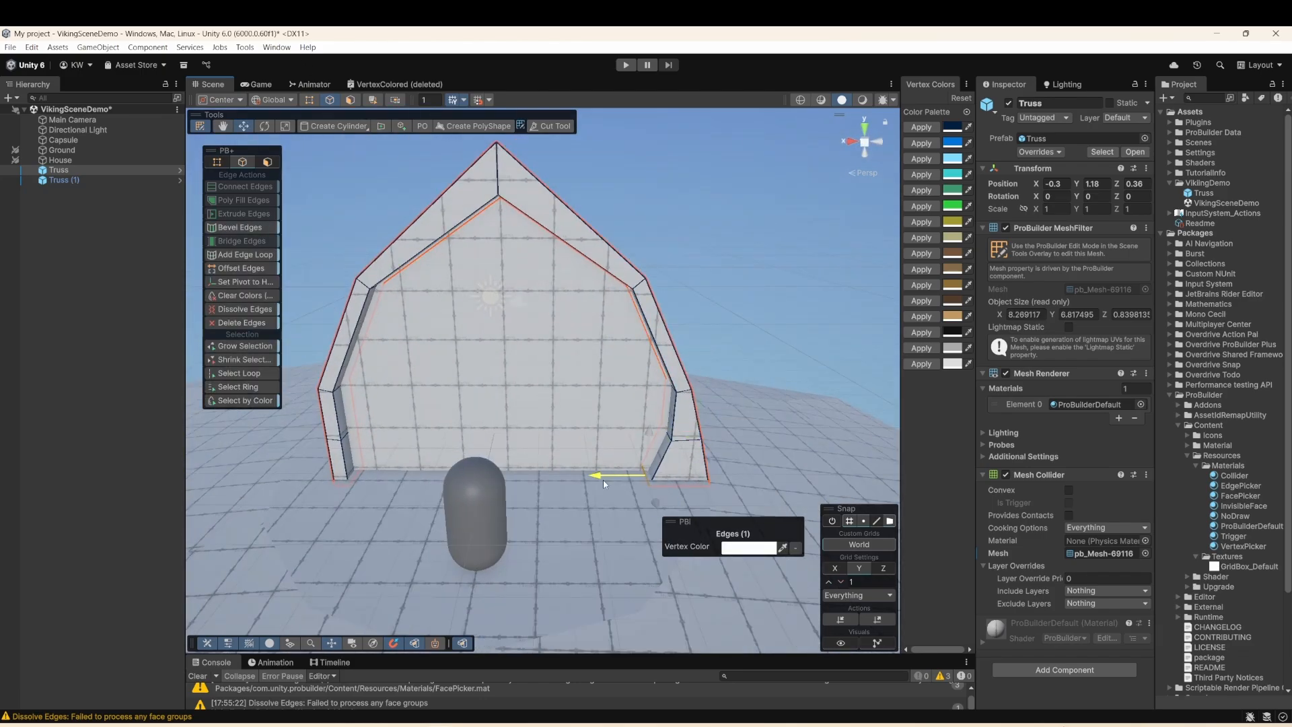
left_click_drag(603, 479, 602, 479)
left_click(666, 389)
left_click_drag(617, 388, 609, 389)
left_click(353, 472)
left_click(342, 437)
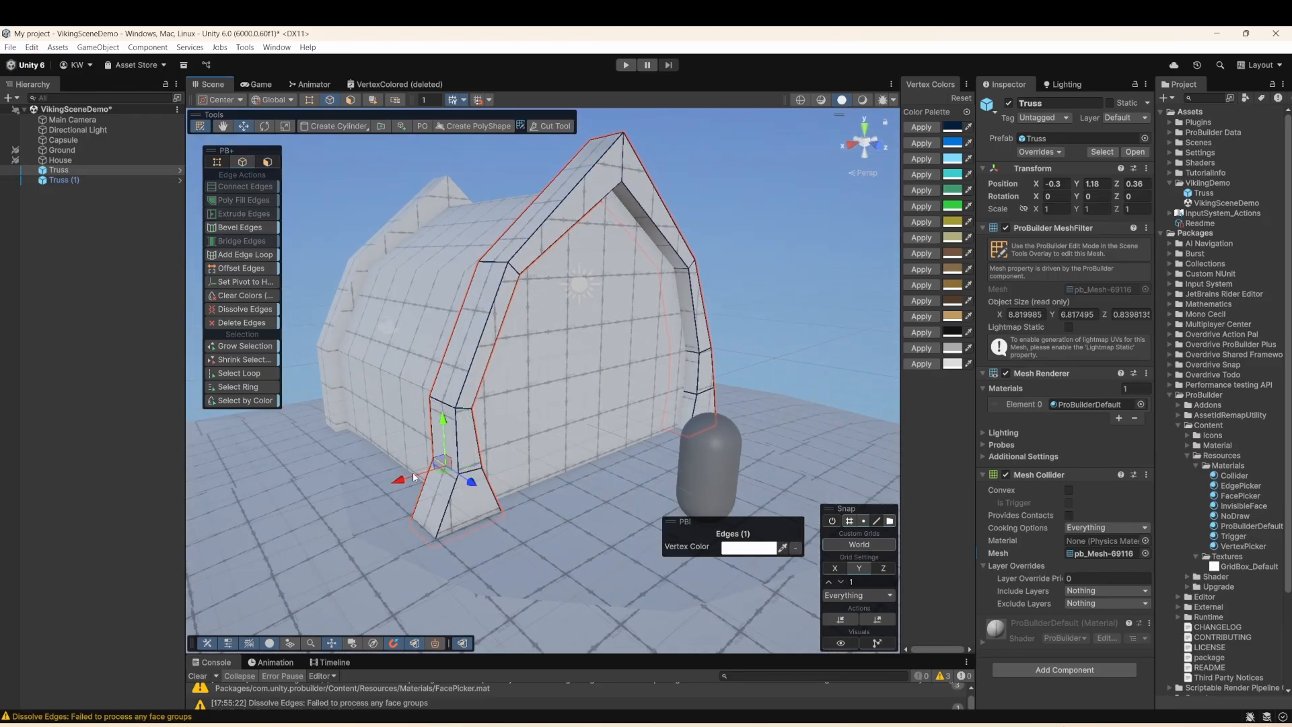
left_click_drag(414, 477, 383, 489)
- Adjust the front truss's side edges and raise its peak until the object height is about 7.09
left_click(440, 402)
left_click(646, 293)
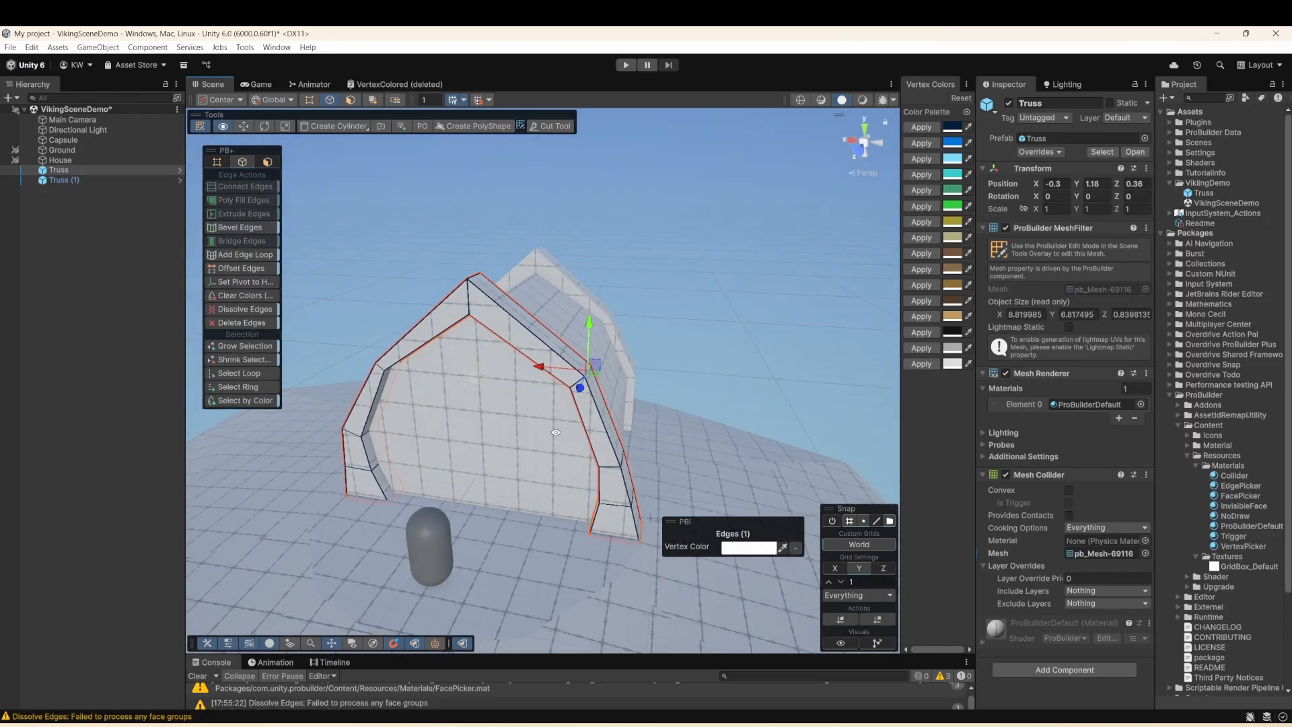
left_click(367, 428)
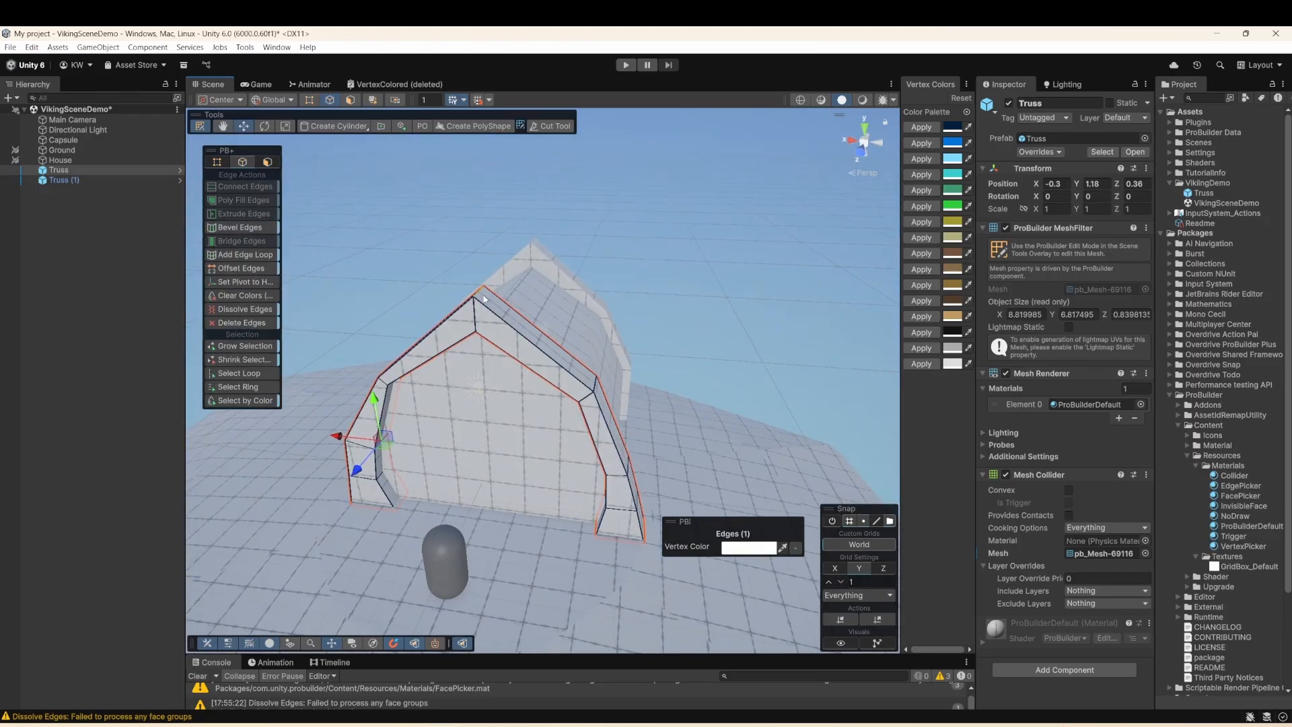
left_click(548, 297)
left_click(626, 441)
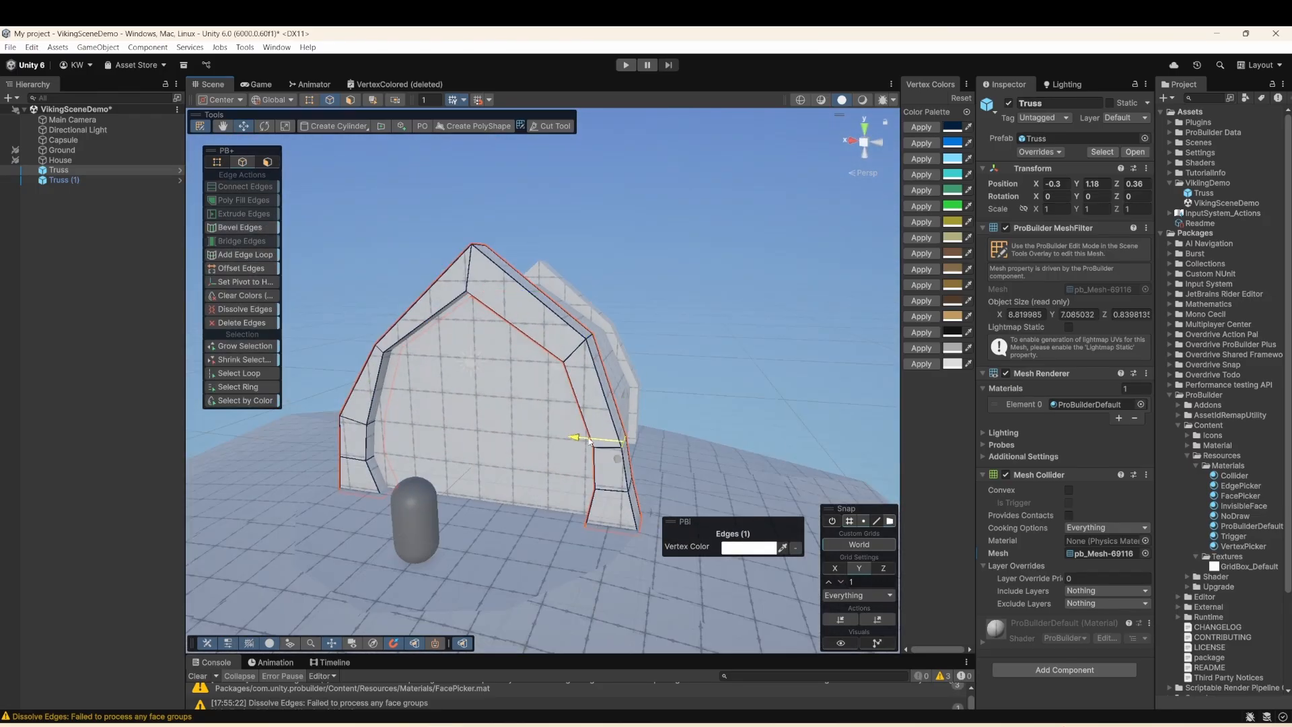
left_click(387, 496)
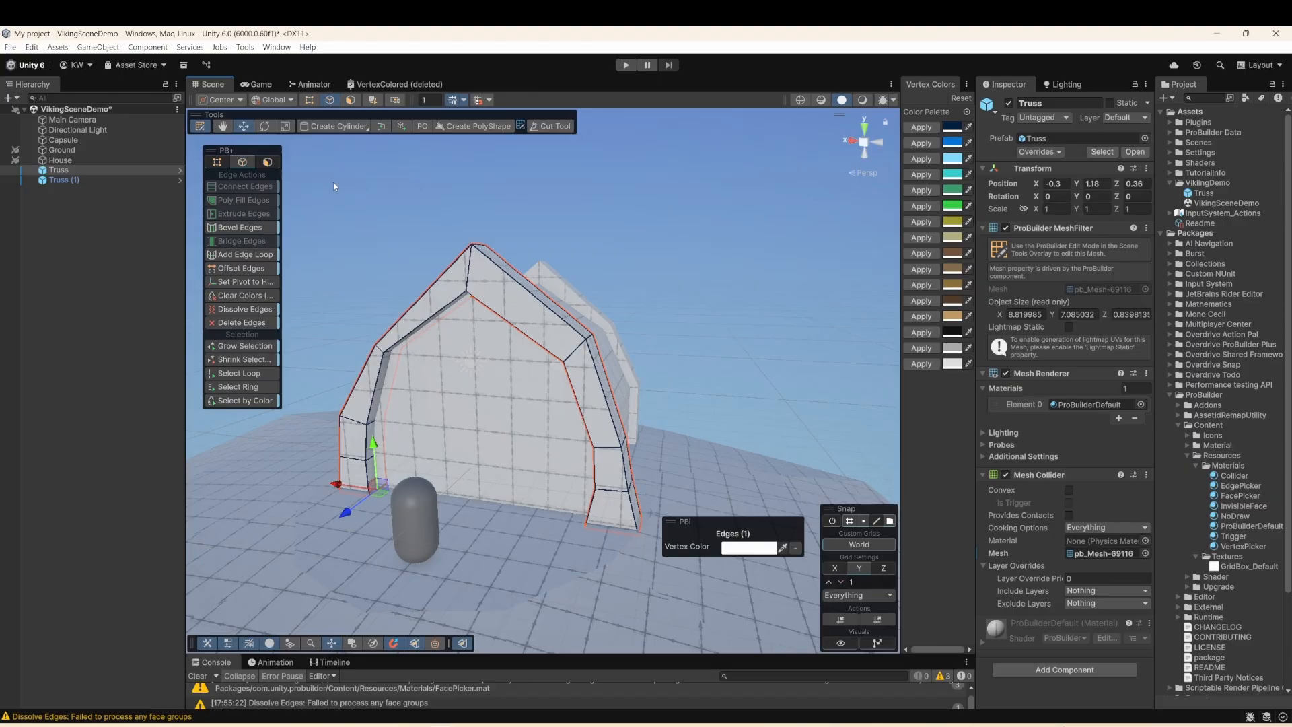
- Leave mesh editing and apply all of the front truss's overrides to the Truss prefab
key("g")
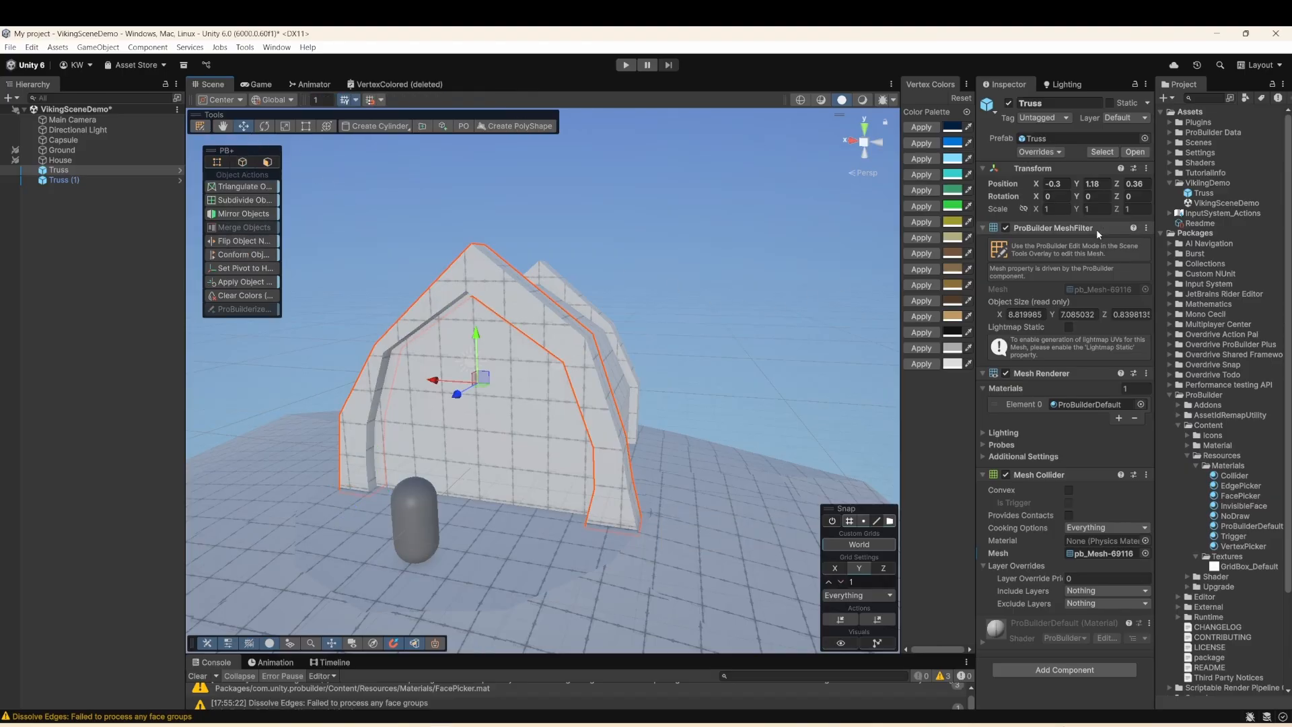
left_click(1062, 153)
left_click(1176, 277)
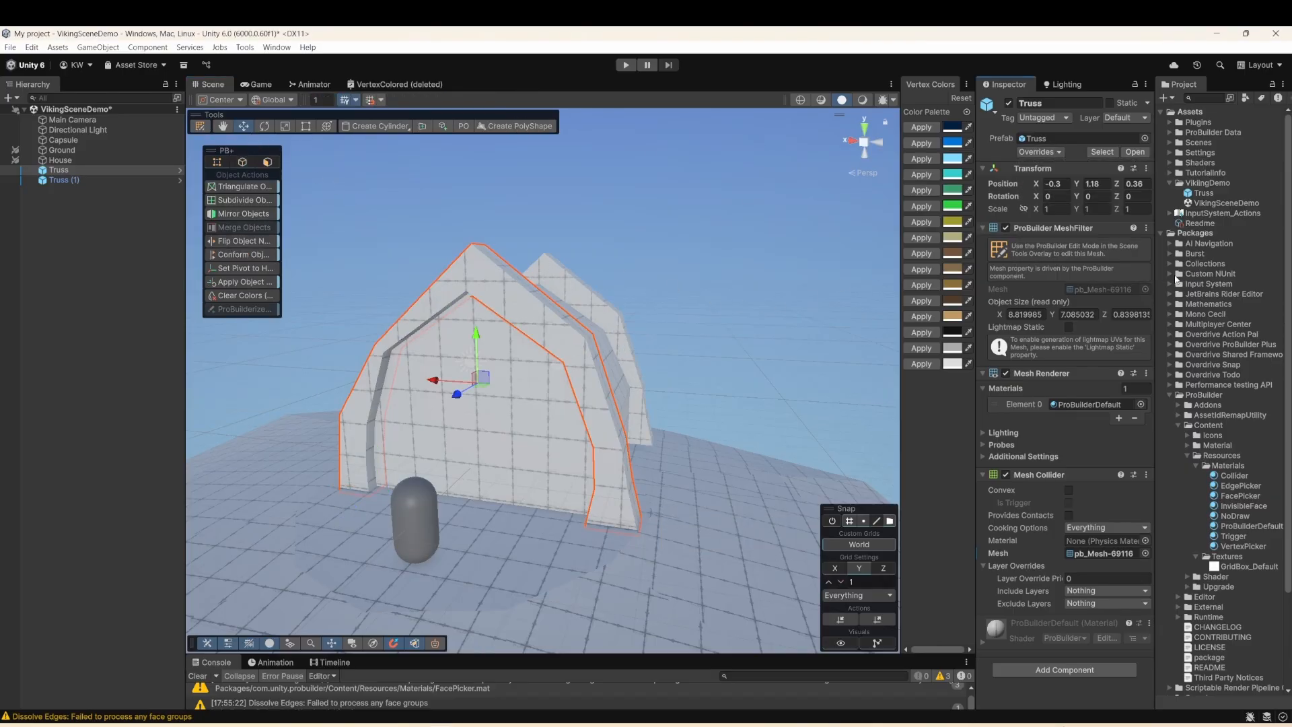
- Create a tall ProBuilder cube in front of the house, about 0.97 by 9.06 by 0.70 in size
left_click_drag(774, 383, 673, 424, "alt")
left_click(380, 131)
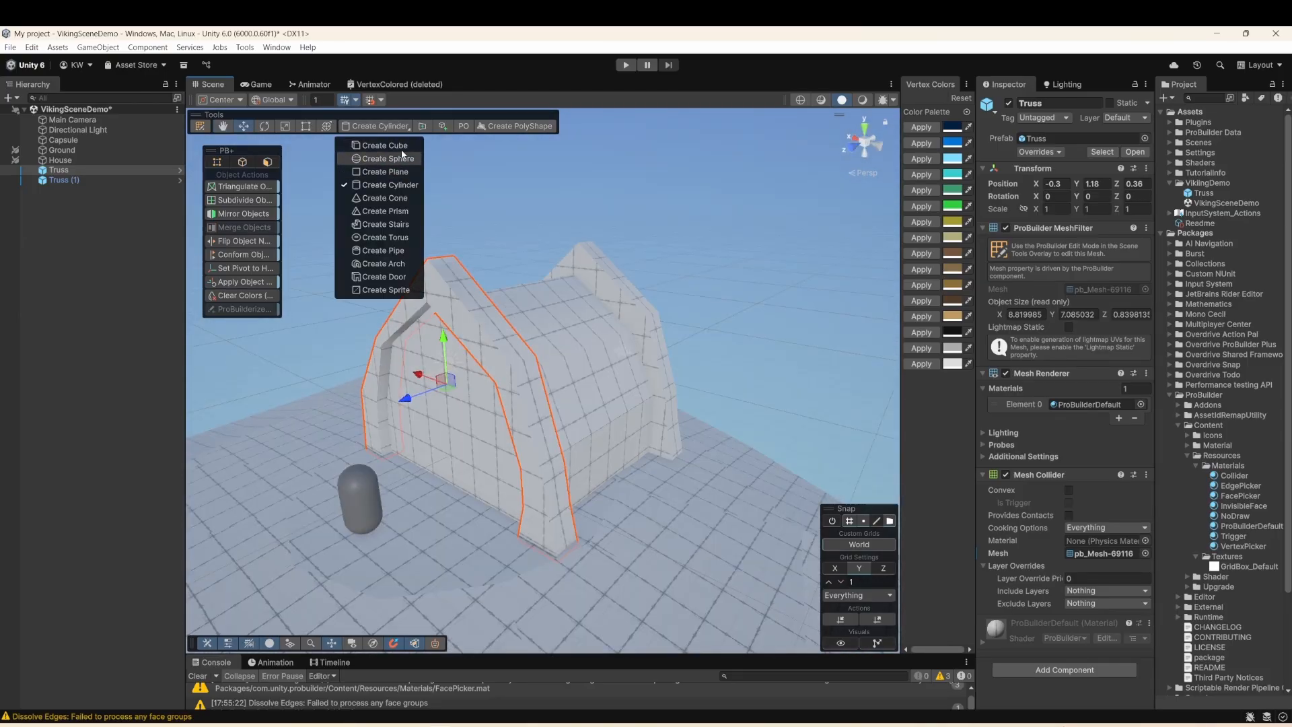
left_click(384, 145)
left_click_drag(404, 522, 446, 525)
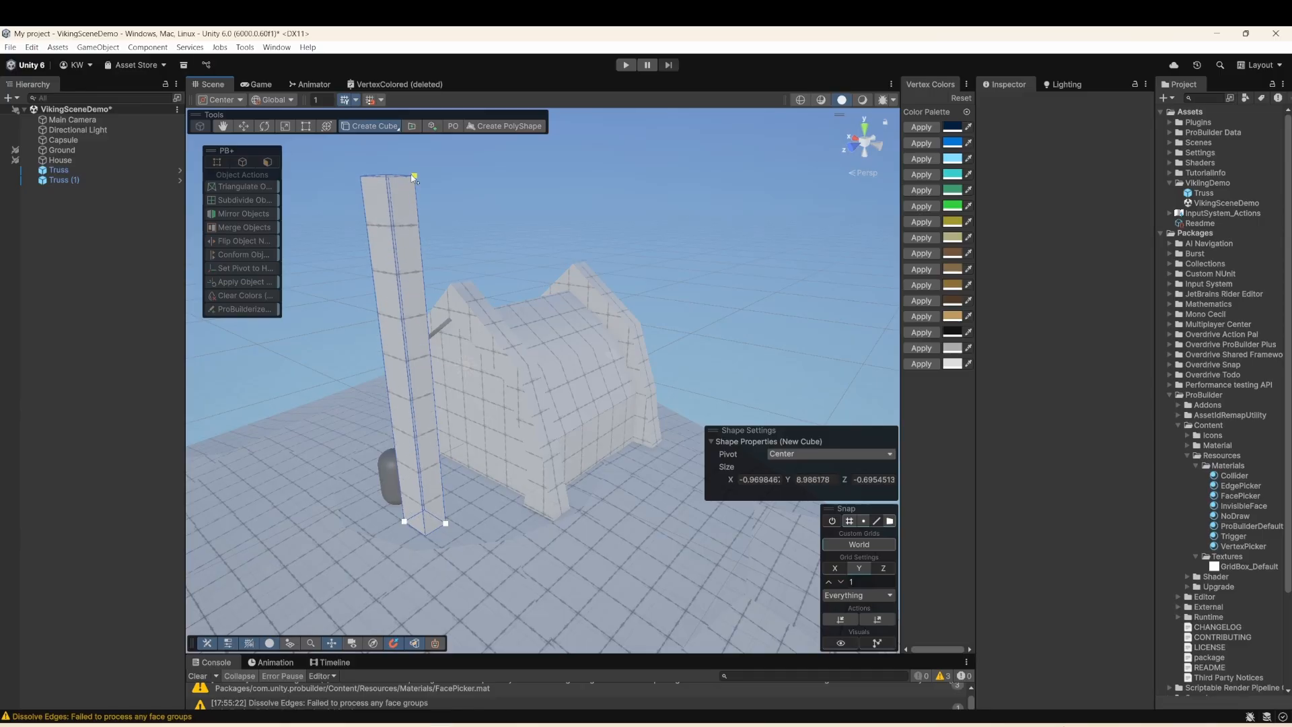
left_click(414, 177)
- Rotate the new cube to -90 degrees about X and move the horizontal beam up beside the house roof
left_click(264, 125)
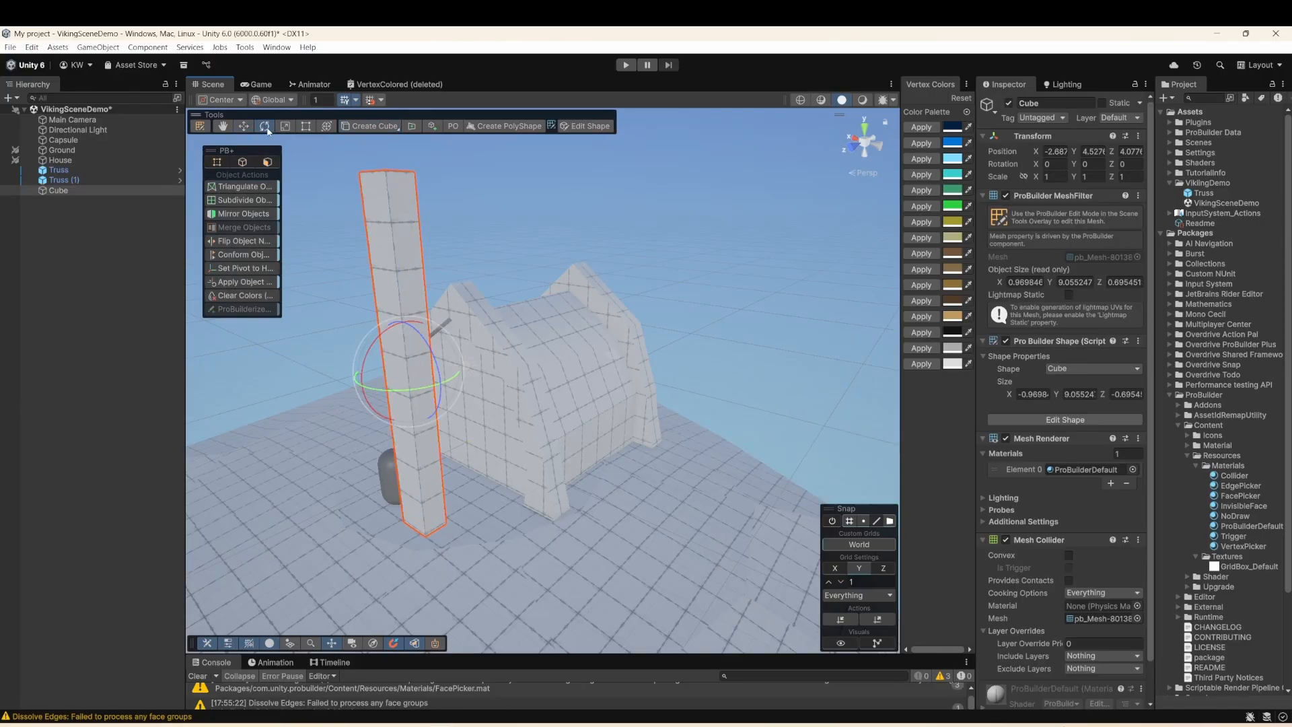
left_click_drag(370, 362, 657, 282)
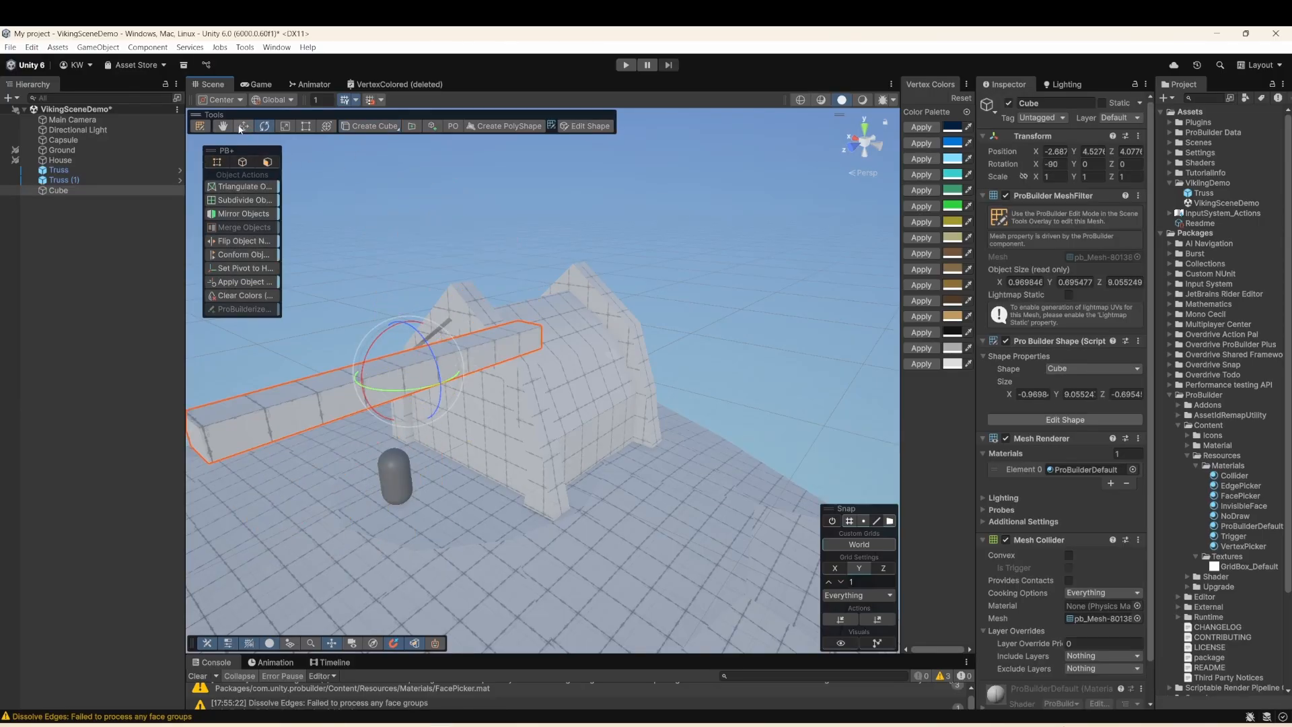
left_click(243, 126)
left_click_drag(373, 374, 522, 314)
left_click_drag(523, 268, 490, 360)
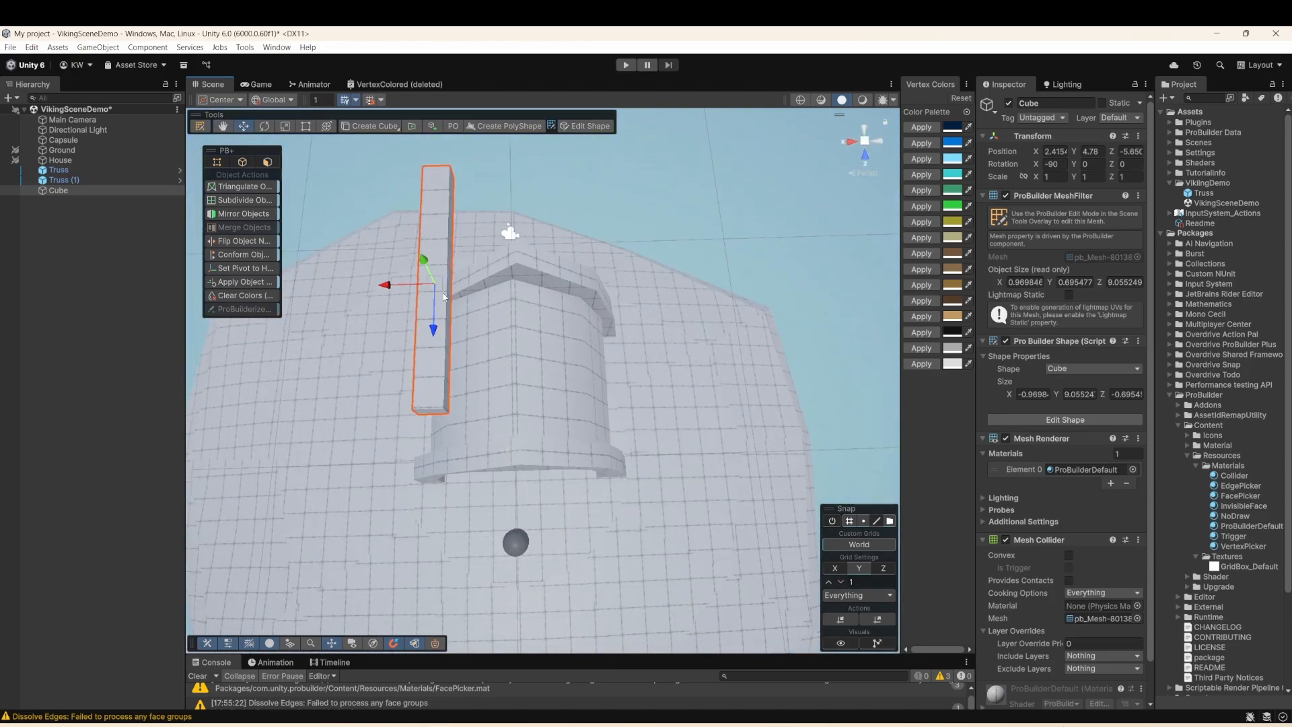
- Snap the beam over the roof ridge so it runs lengthwise between the two truss peaks
key("v")
left_click_drag(447, 410, 515, 442)
left_click_drag(512, 337, 532, 362, "alt")
left_click_drag(532, 362, 913, 308, "alt")
left_click_drag(561, 328, 553, 342)
- Move the ridge beam's end faces to fit between the trusses, making the beam about 5.98 long
left_click_drag(553, 342, 385, 383, "alt")
right_click(397, 421)
left_click(535, 403)
left_click(377, 385)
left_click_drag(747, 403, 525, 397, "alt")
left_click(646, 370)
left_click_drag(607, 360, 235, 263)
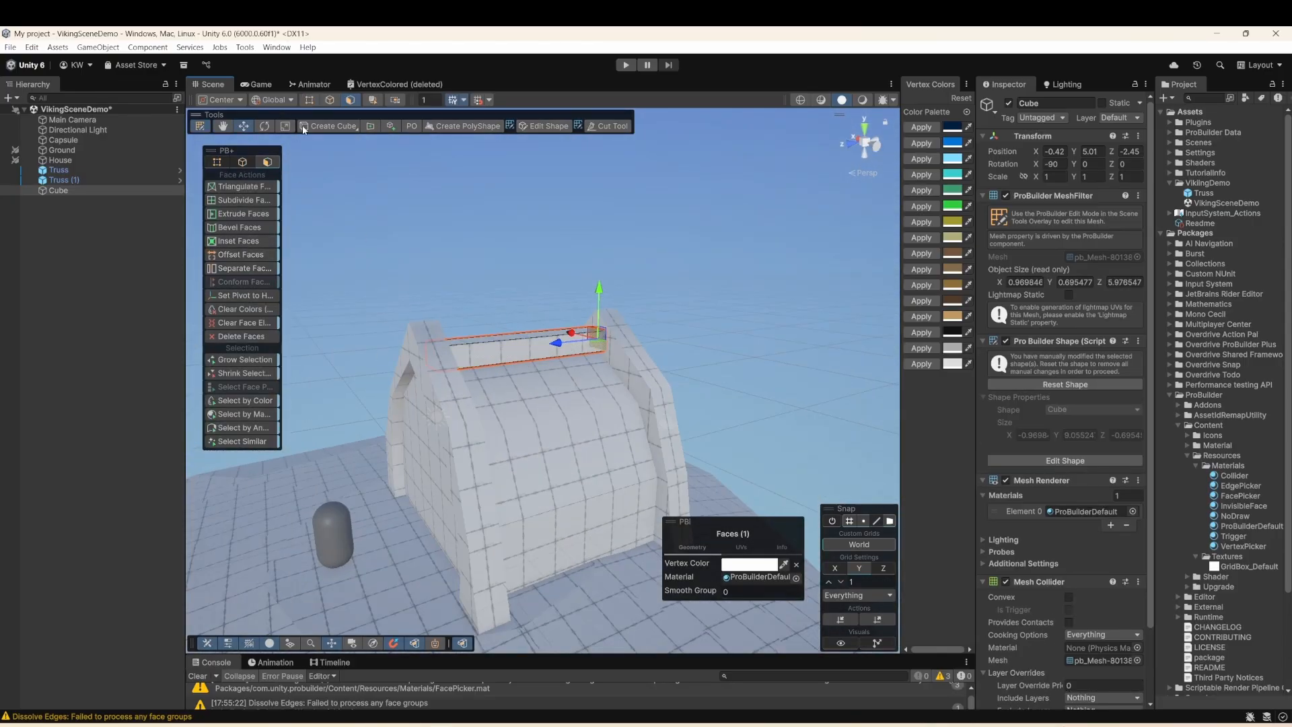
- Insert an edge loop at offset 0.5 around the middle of the ridge beam
left_click(329, 100)
left_click(539, 338)
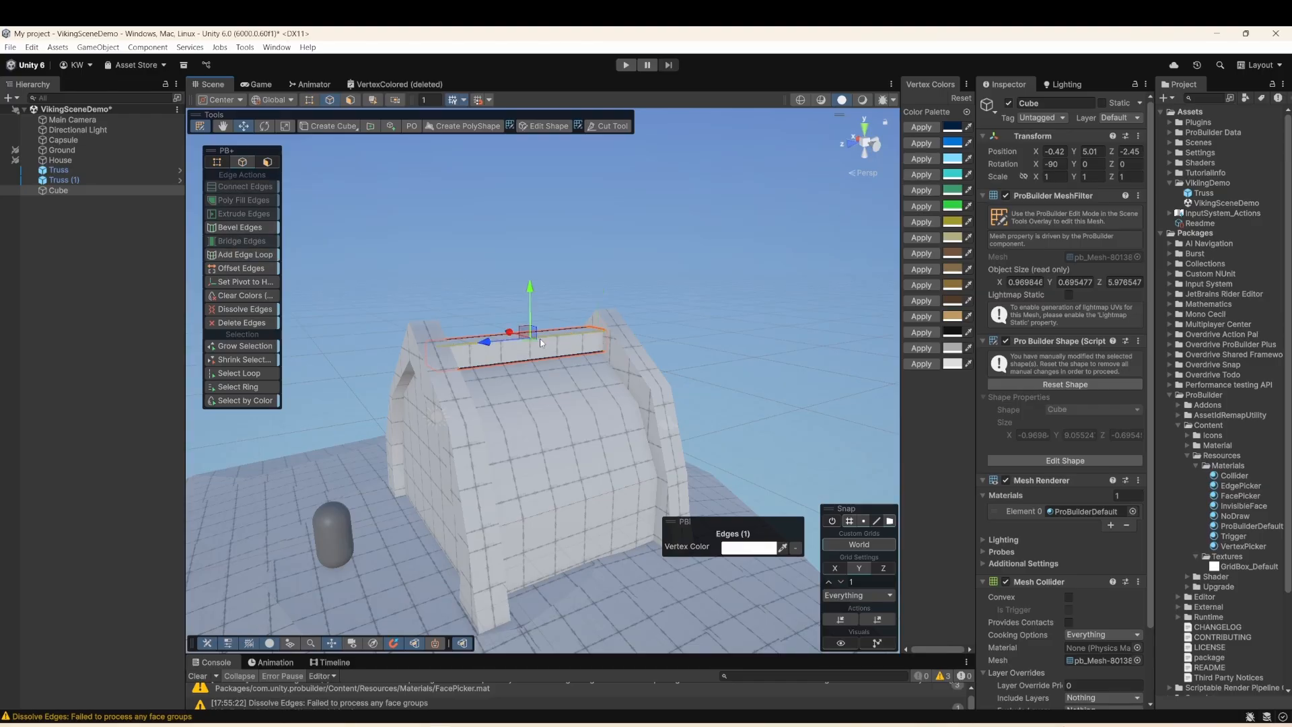
right_click(539, 334)
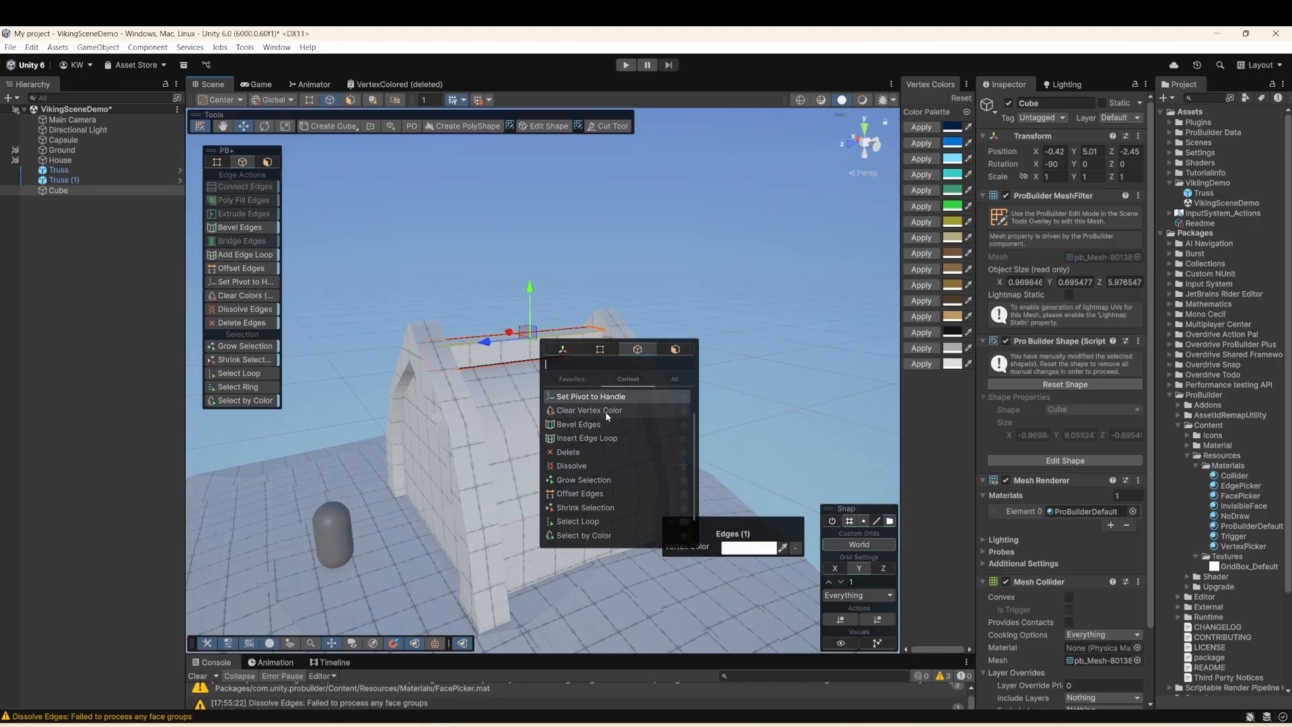
type("ins")
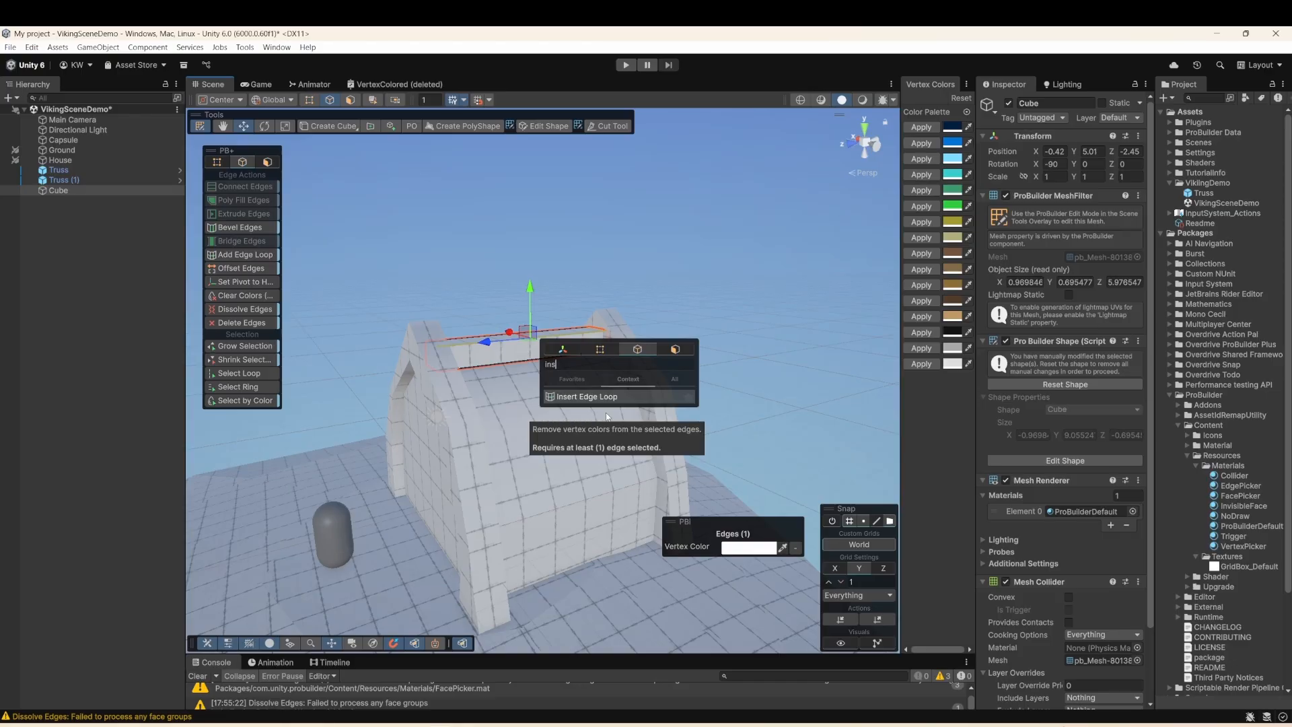
left_click(617, 399)
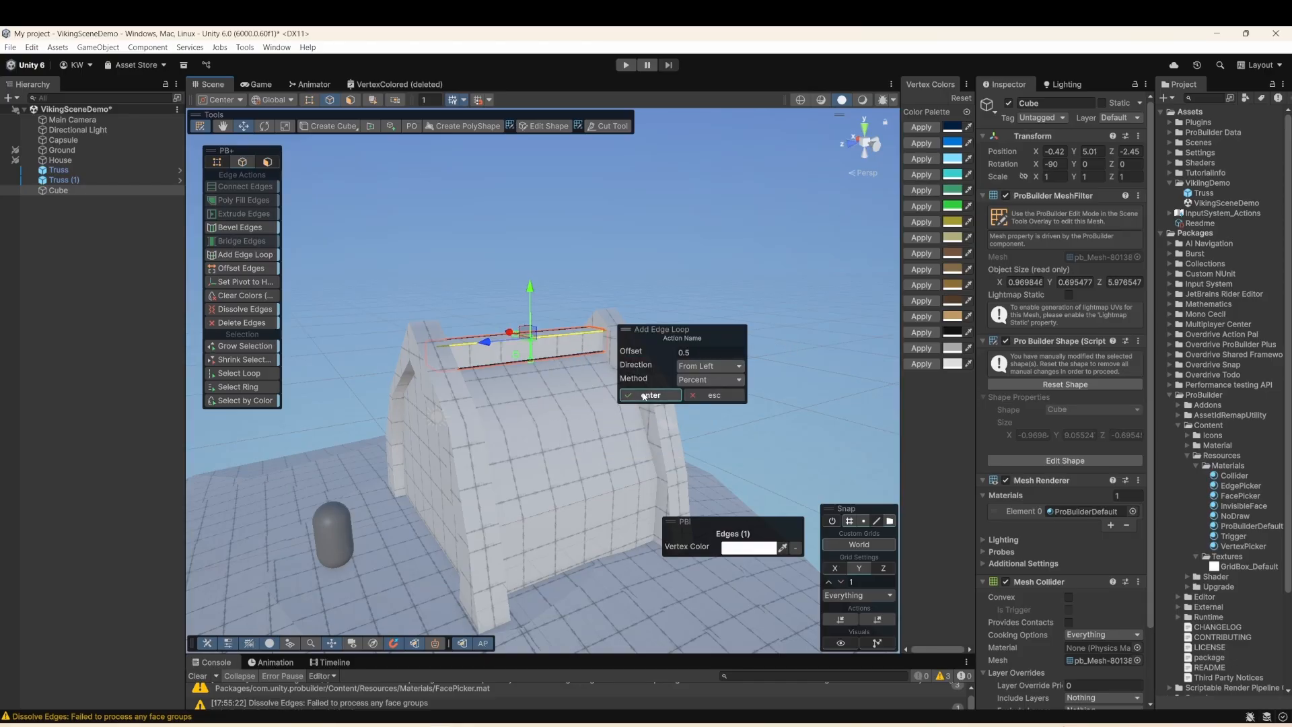
left_click(646, 395)
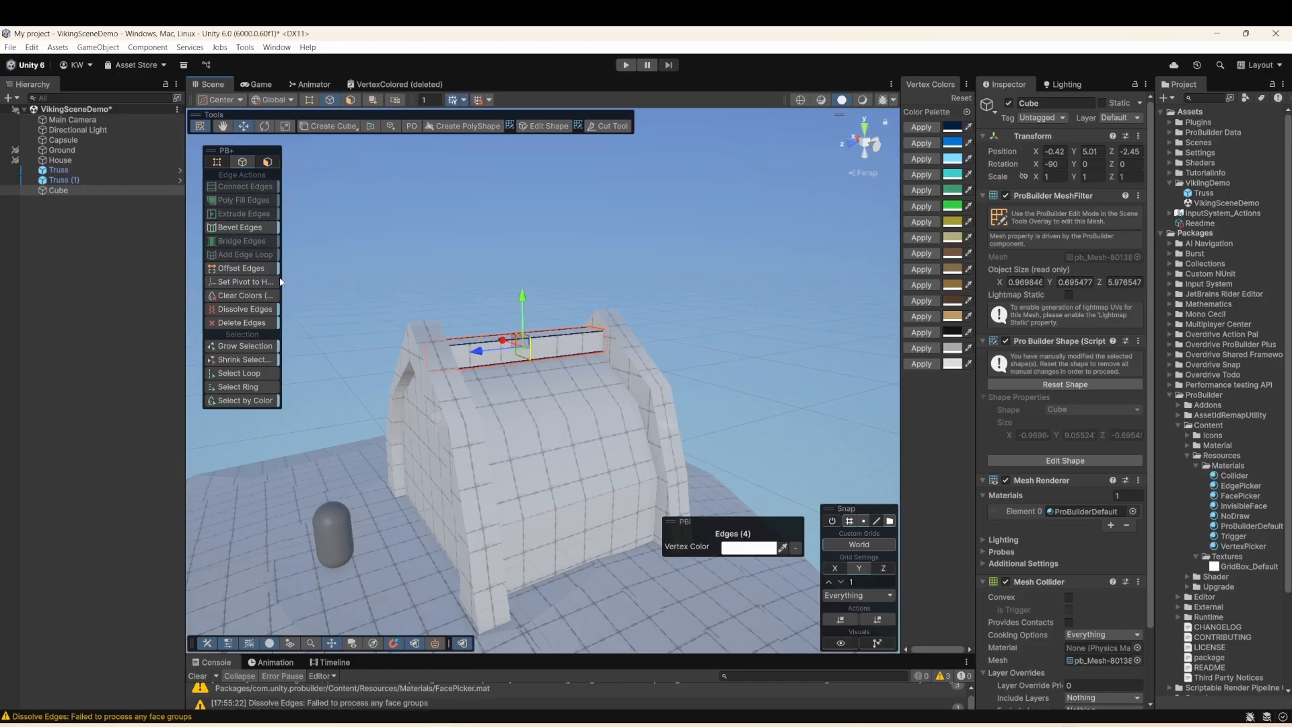
- Bevel the ridge beam's middle edge loop and scale the resulting loops apart along the beam's length
left_click(240, 228)
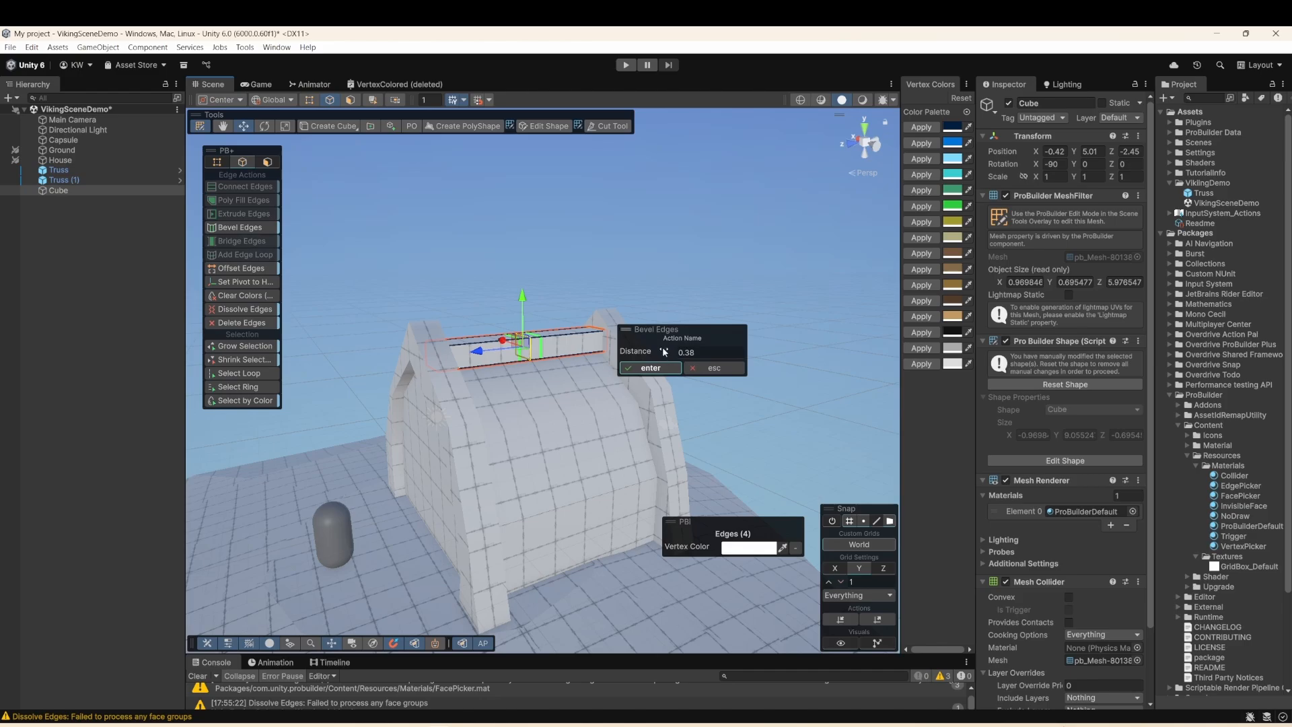
left_click_drag(663, 347, 683, 342)
left_click(651, 373)
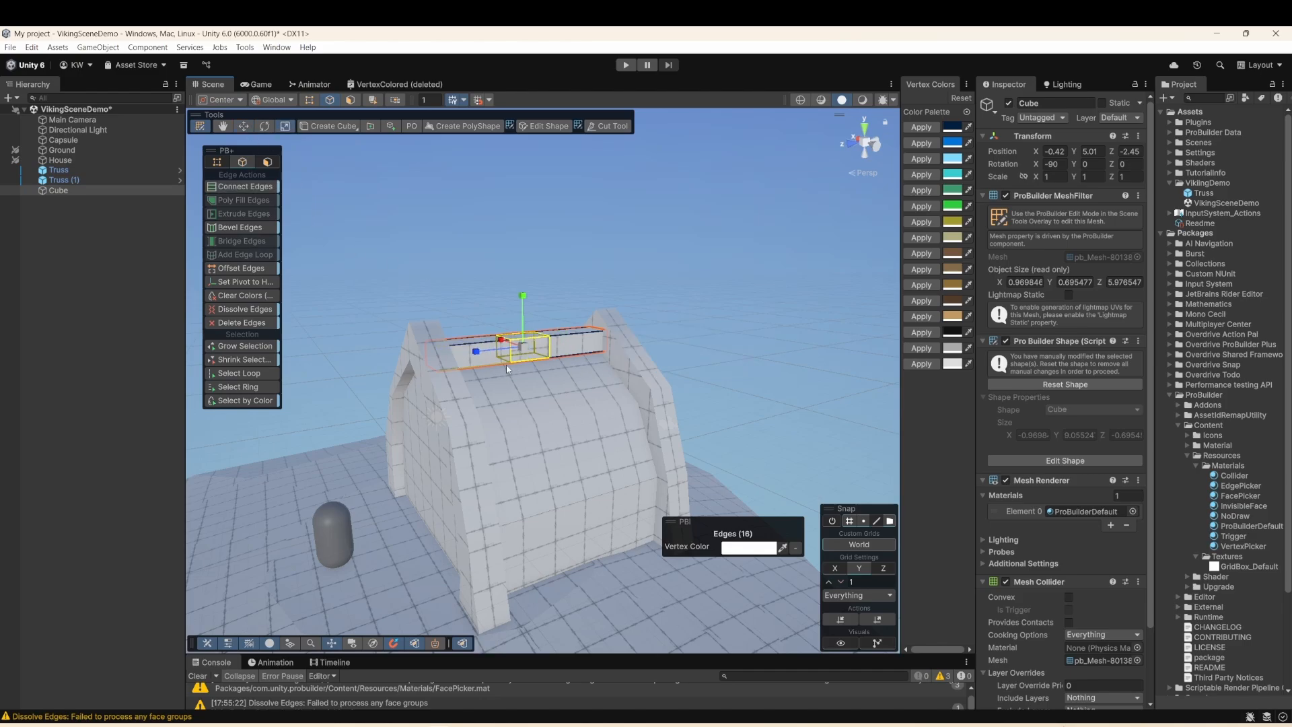
left_click_drag(447, 364, 426, 366)
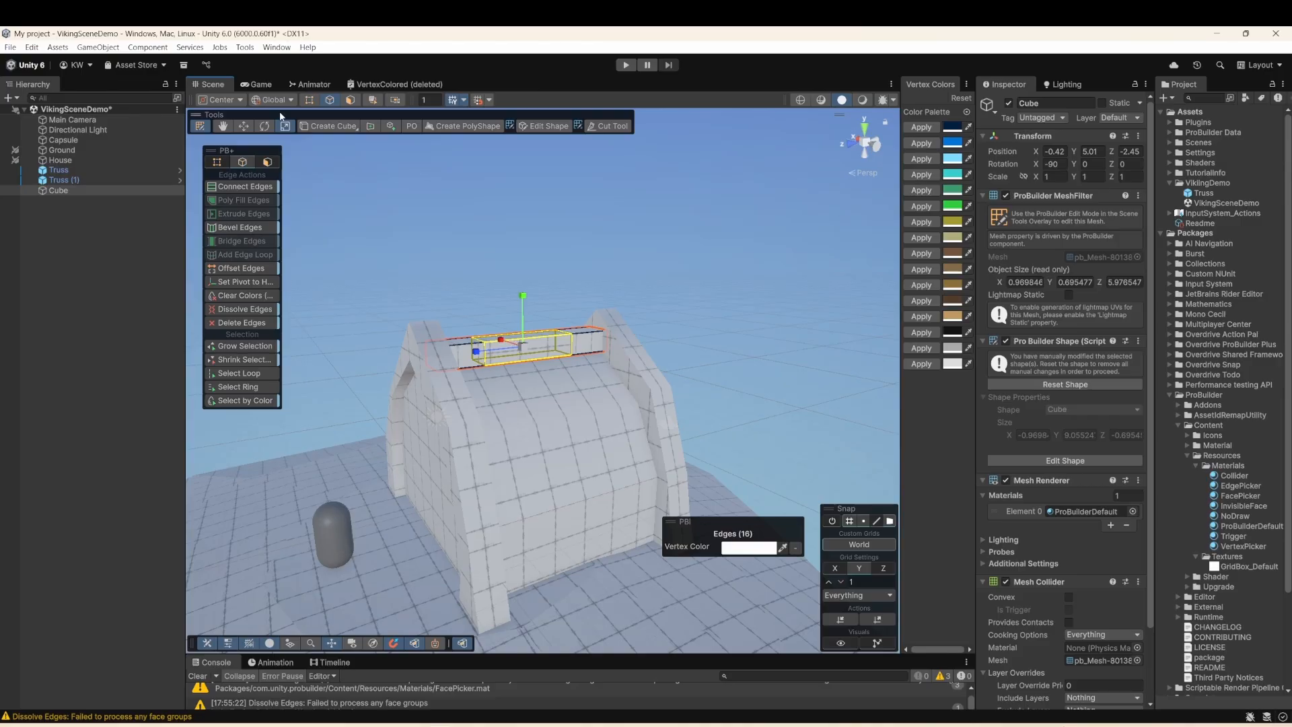
- Insert another edge loop around the ridge beam's center, between the two spread loops
left_click(539, 337)
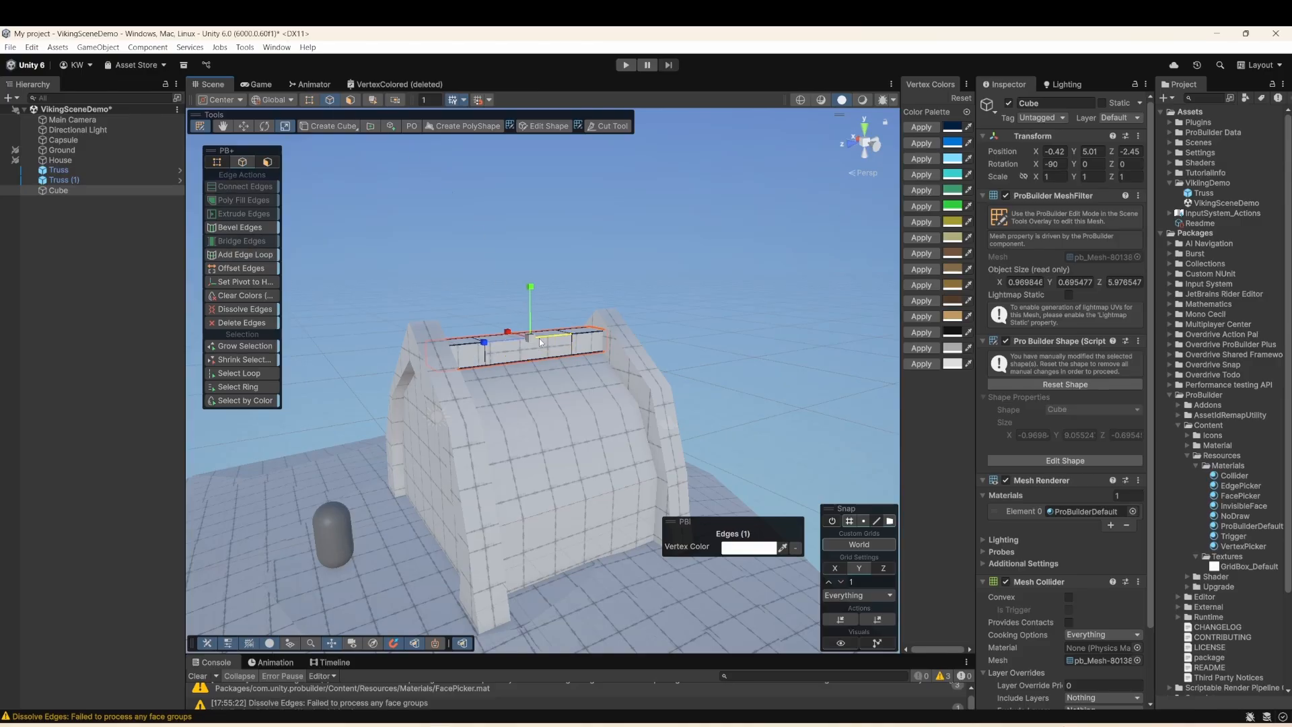
right_click(539, 338)
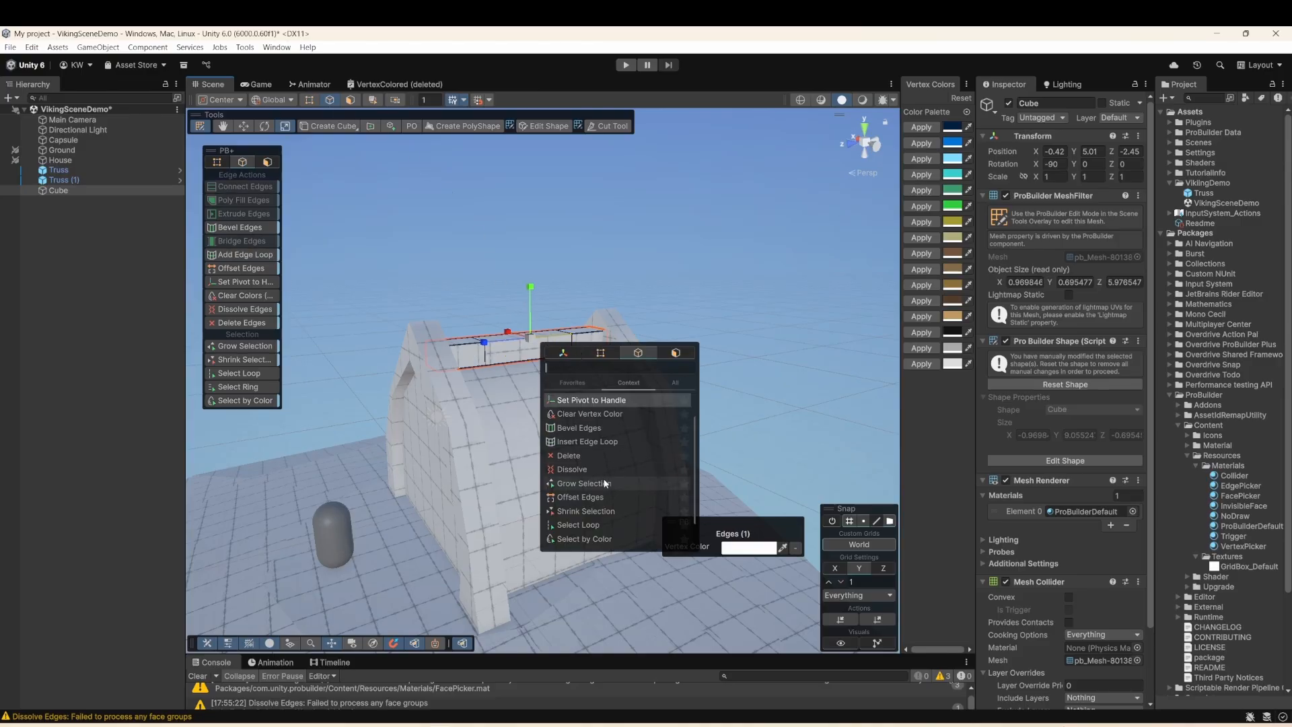
left_click(586, 441)
left_click(648, 395)
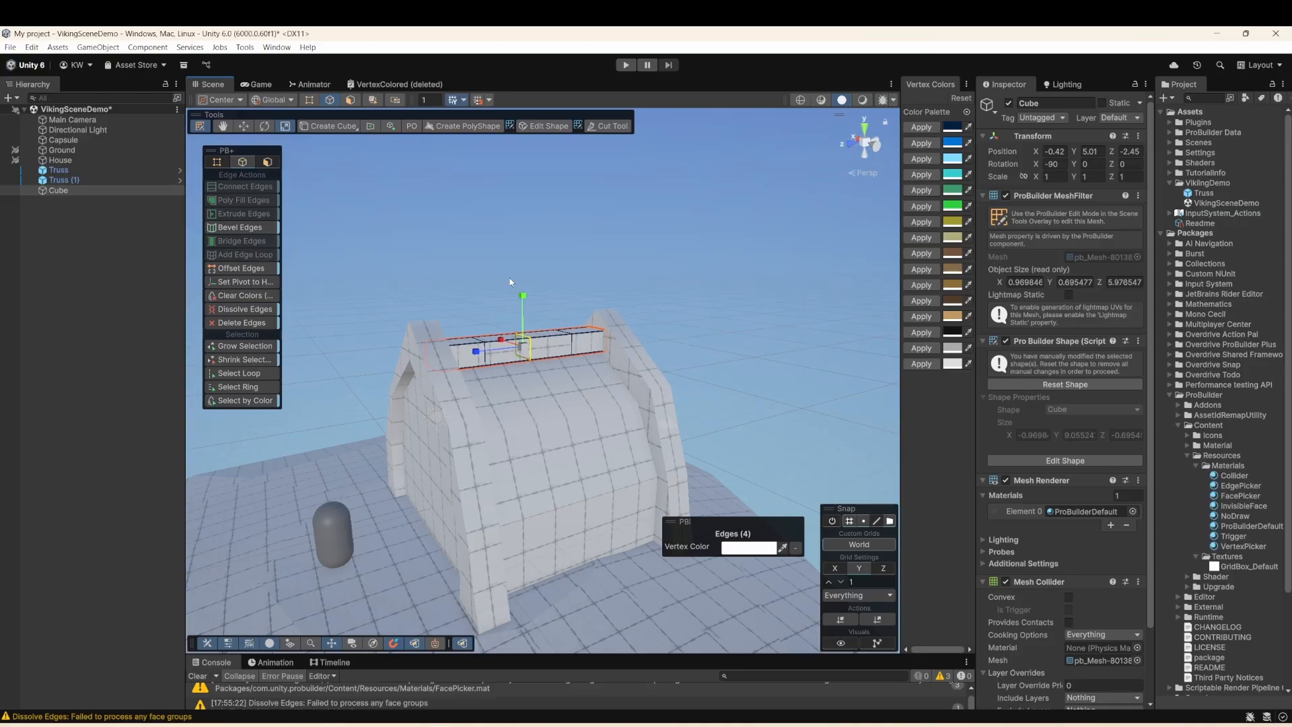
- Raise the top edges toward both ends of the ridge beam into an upward-sweeping curve and rename the object RoofRidge
left_click_drag(510, 277, 560, 289)
left_click(595, 341)
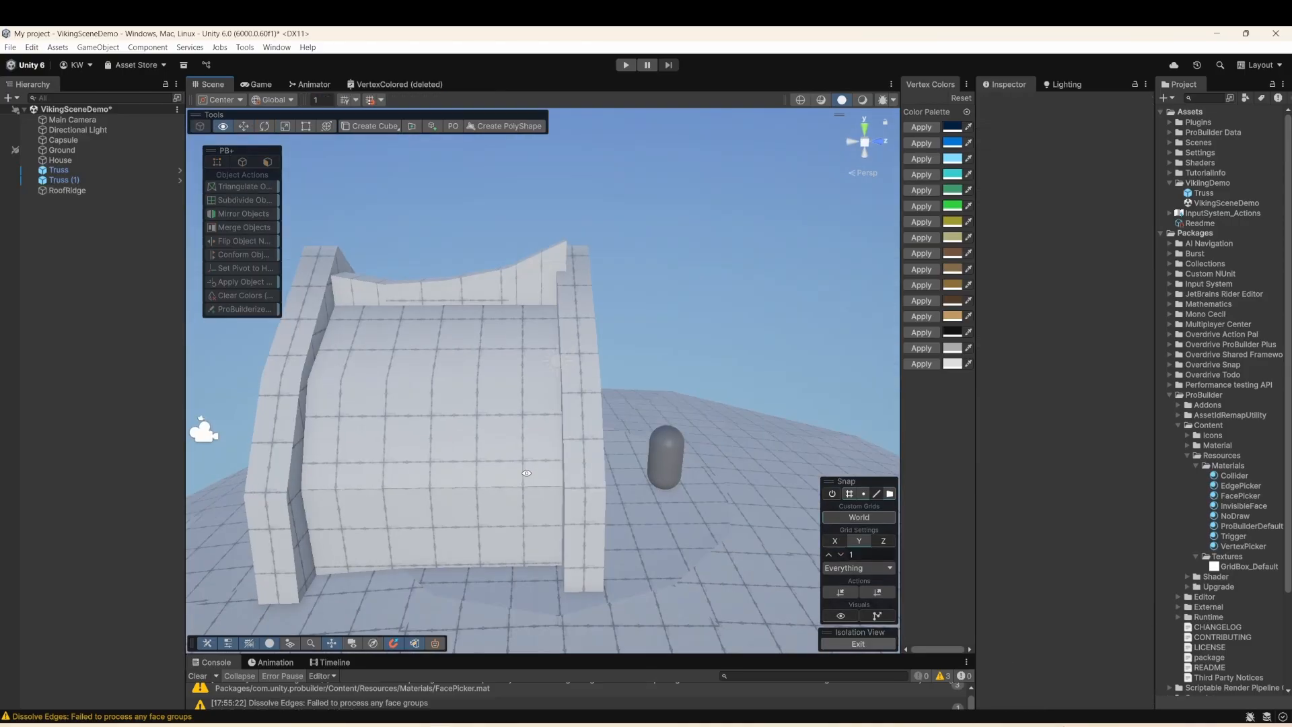
left_click_drag(471, 458, 645, 438, "alt")
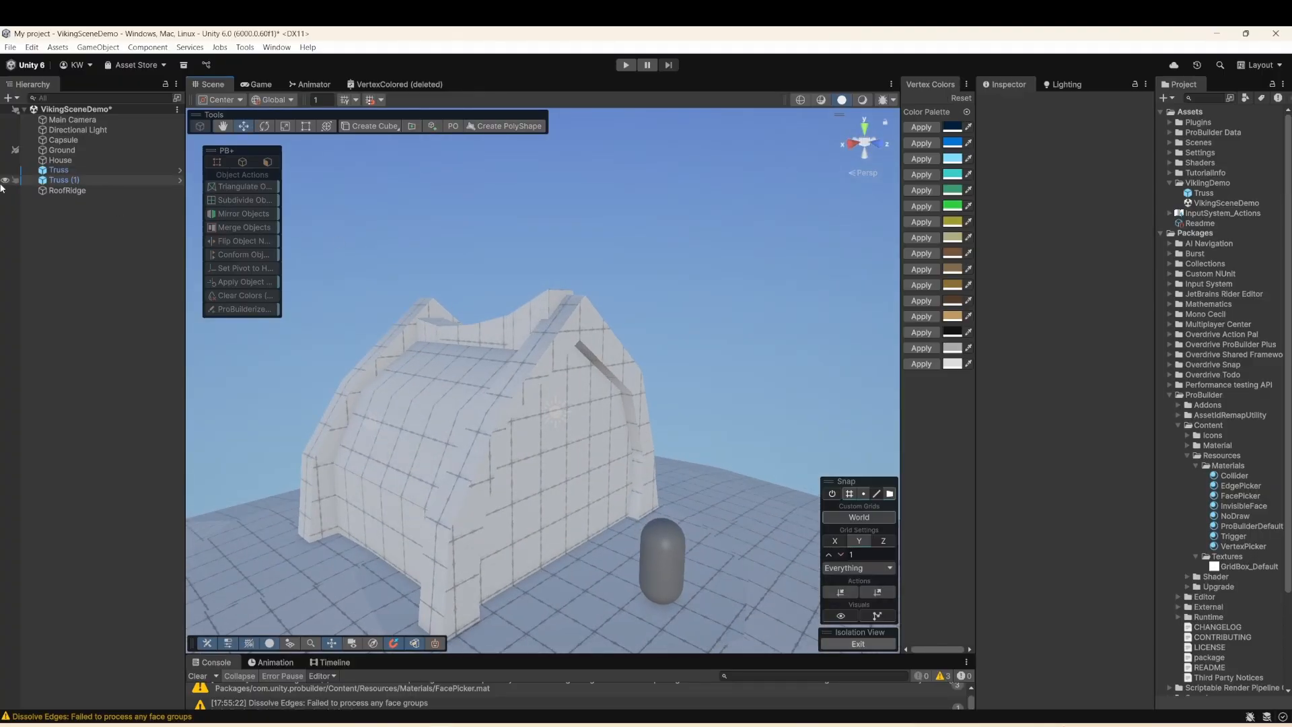
- Isolate the RoofRidge object so the rest of the house is hidden
left_click(514, 325)
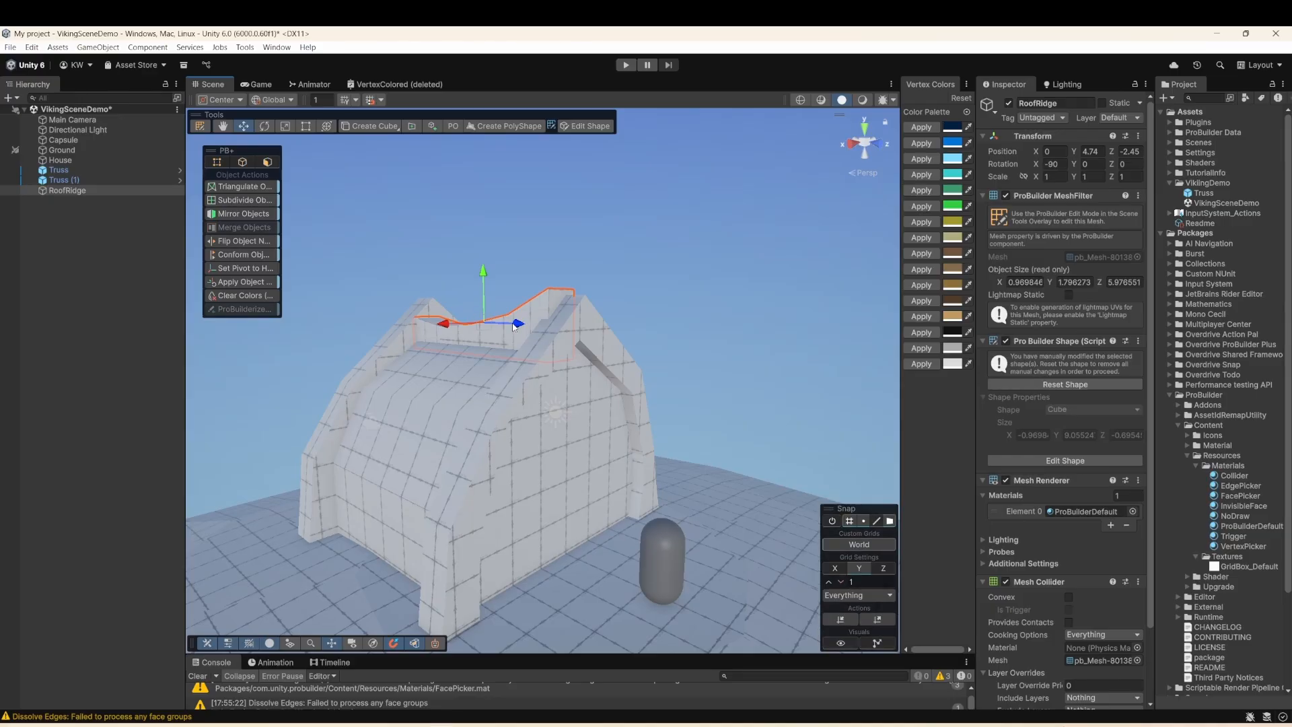
key("shift+h")
left_click_drag(646, 316, 505, 350, "alt")
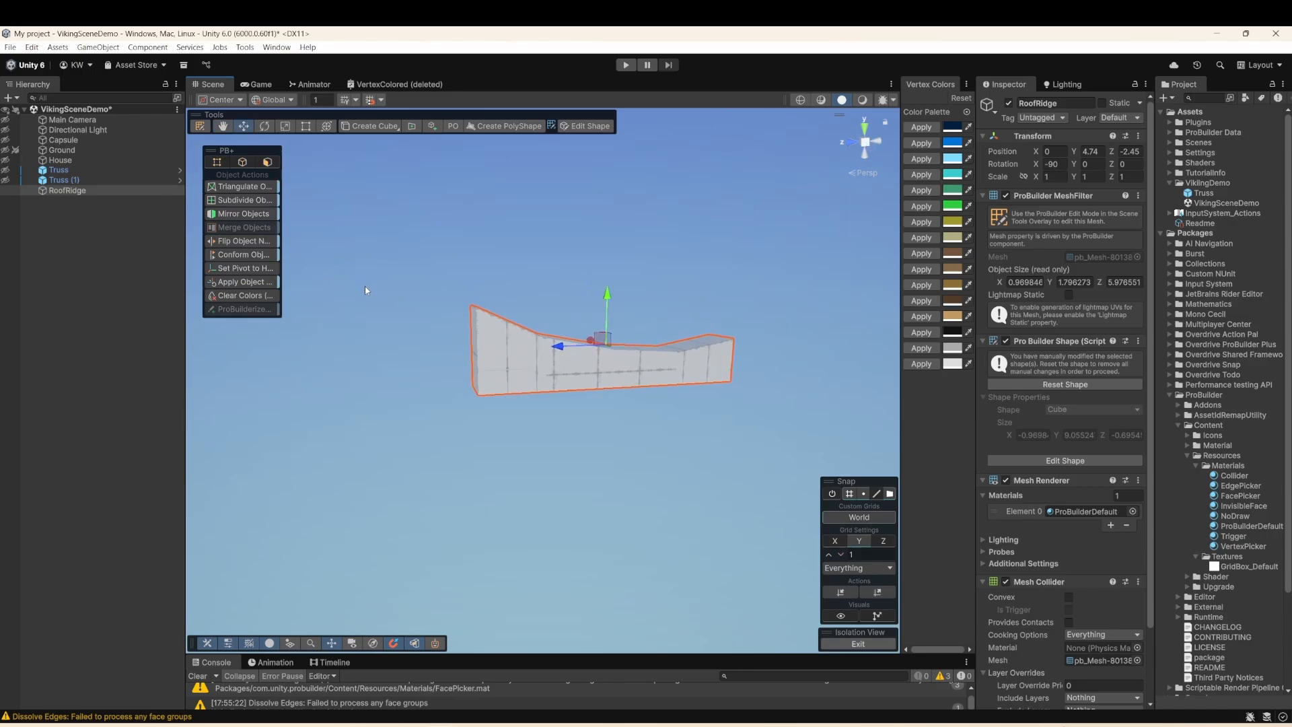
- Set the scene grid to the X plane and turn on its visibility
left_click(355, 100)
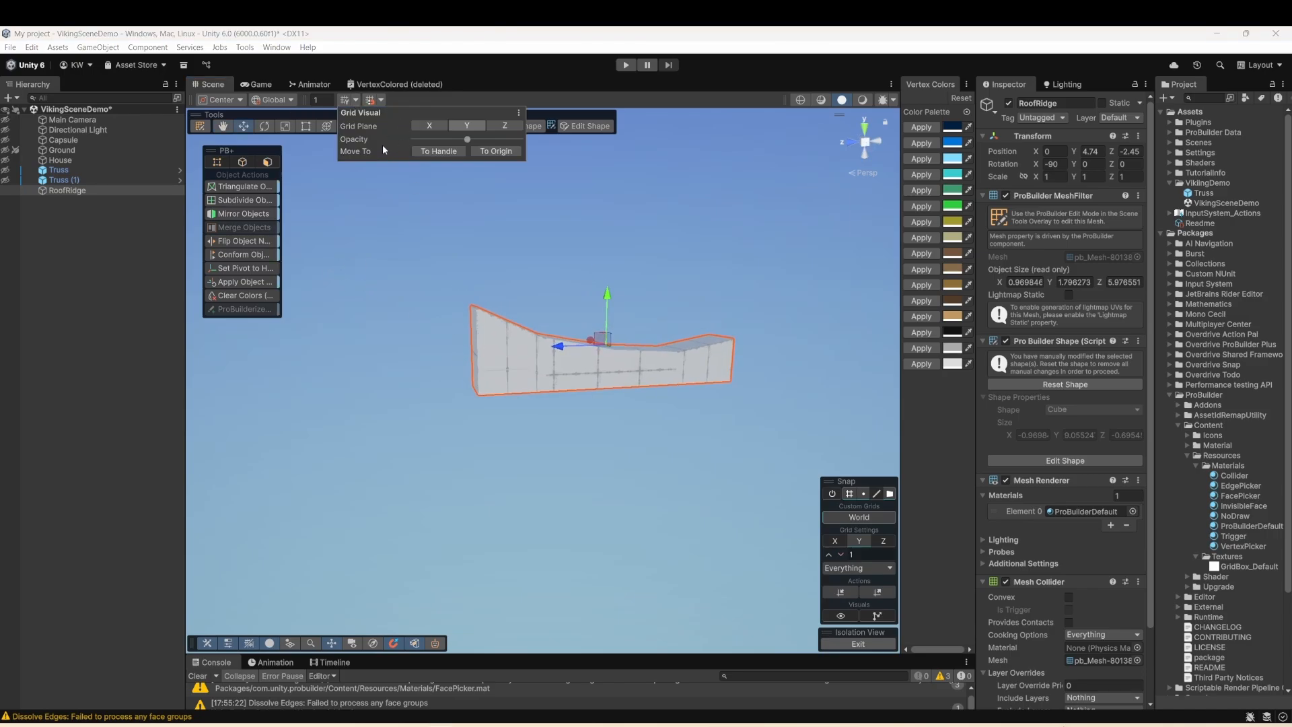
left_click(434, 127)
left_click(347, 100)
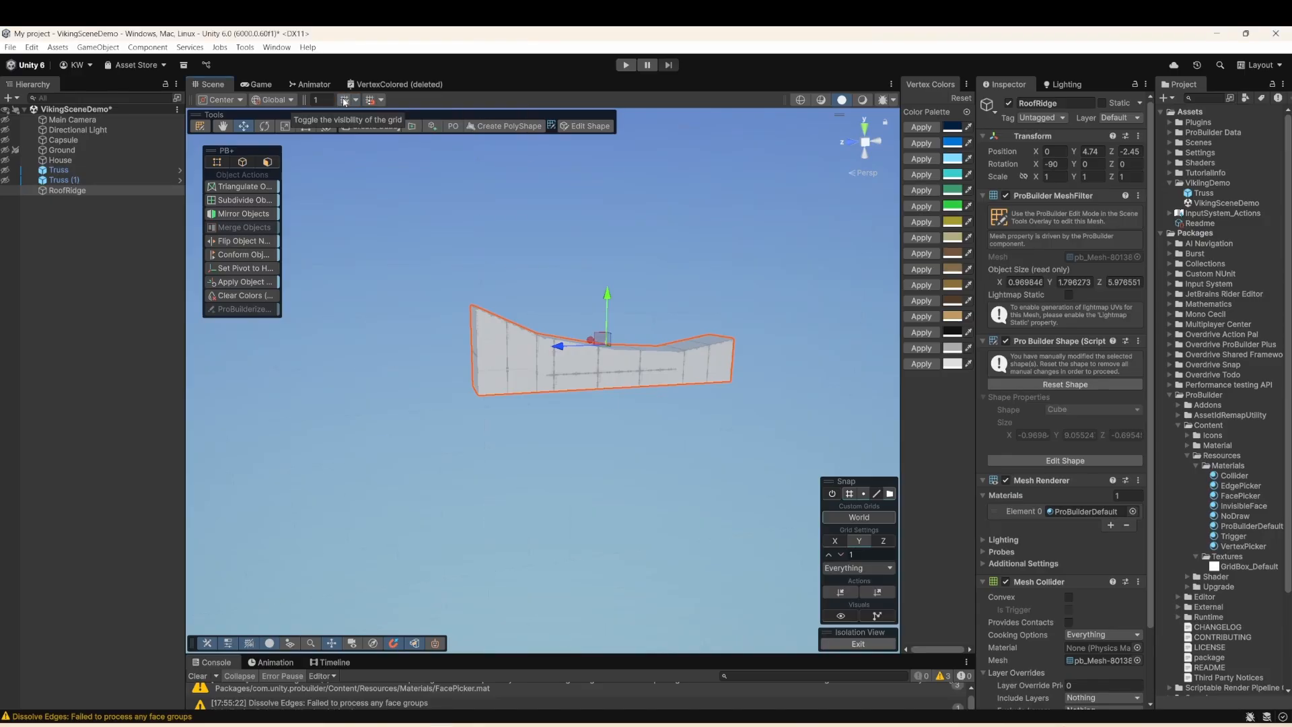
scroll(528, 363, "up", 2)
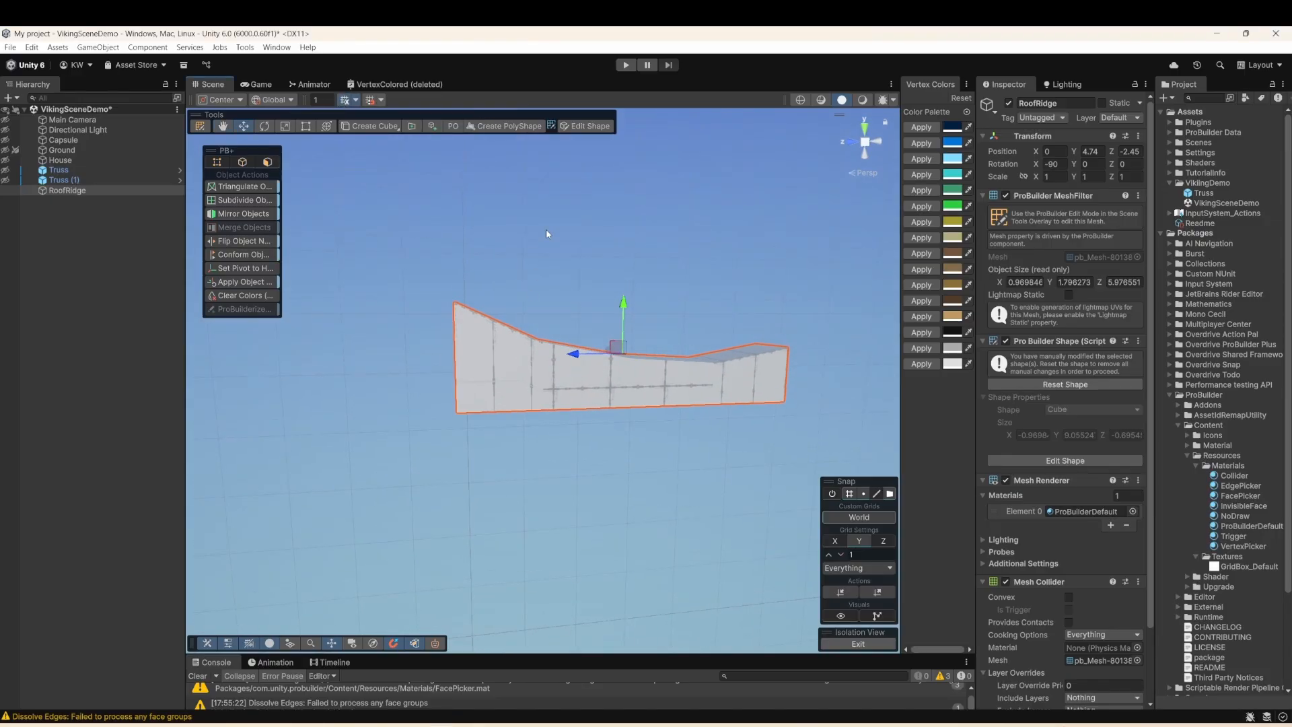
- Draw a flat open-mouthed dragon-head PolyShape, about 2.64 by 2.68, against the raised end of RoofRidge in the orthographic left view
left_click(486, 126)
left_click_drag(519, 193, 534, 401, "alt")
left_click_drag(476, 323, 523, 357, "alt")
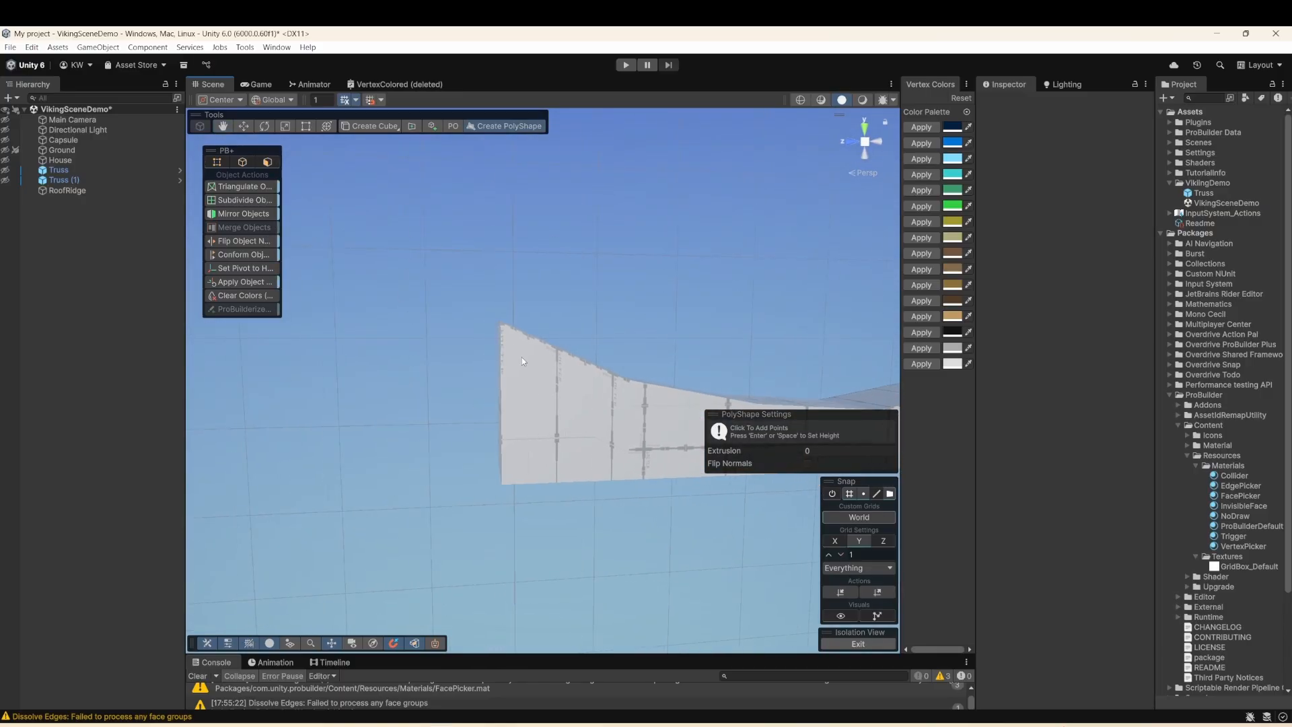
left_click(868, 174)
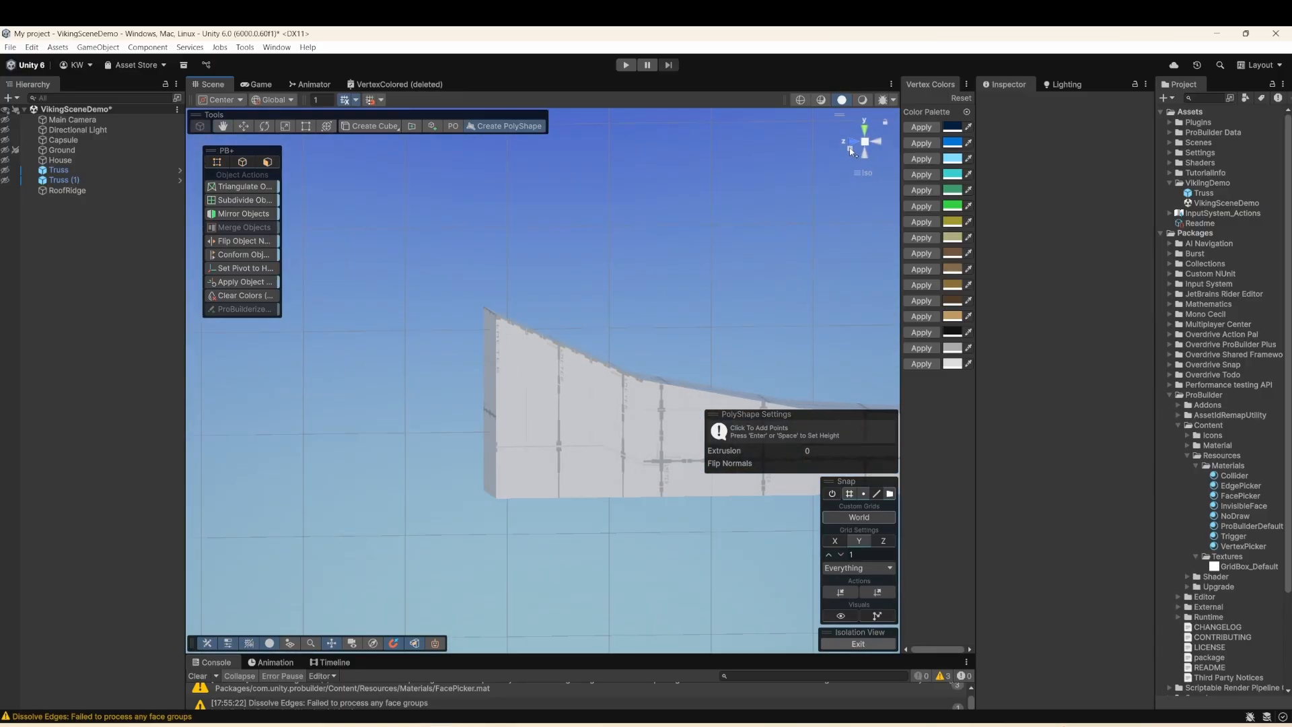
left_click(851, 149)
left_click(879, 142)
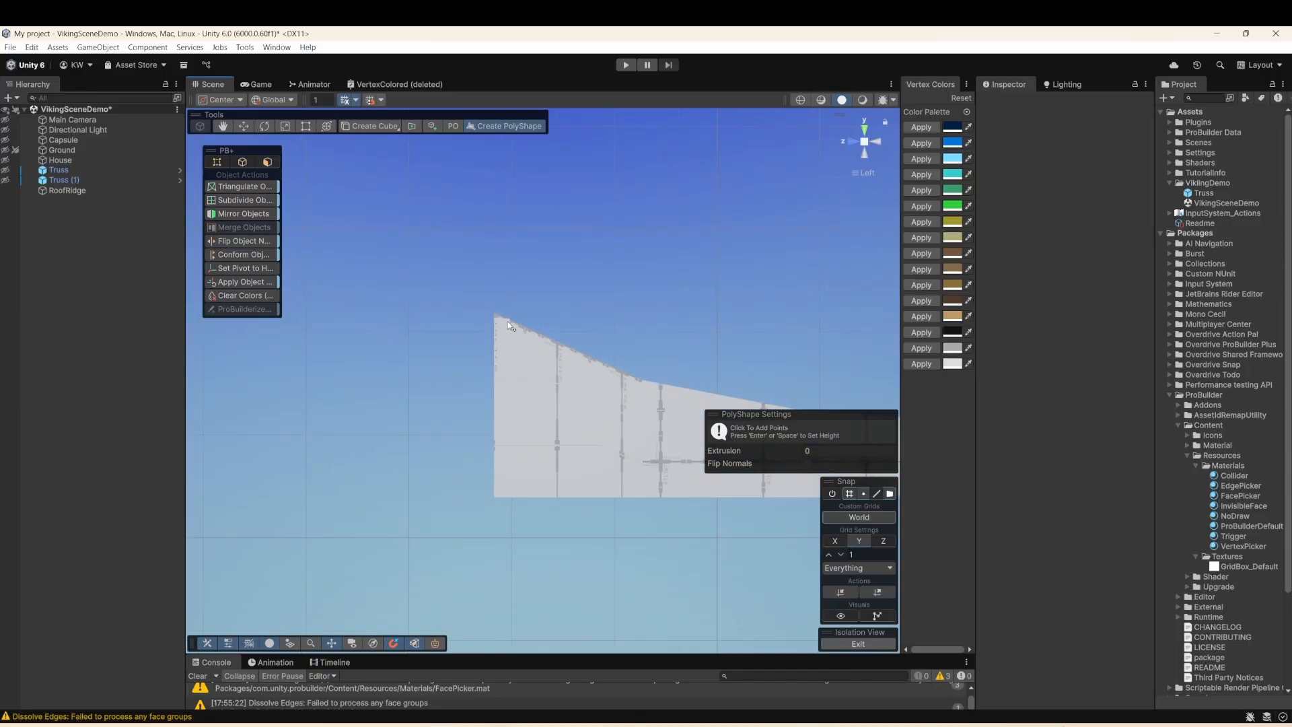
left_click(558, 314)
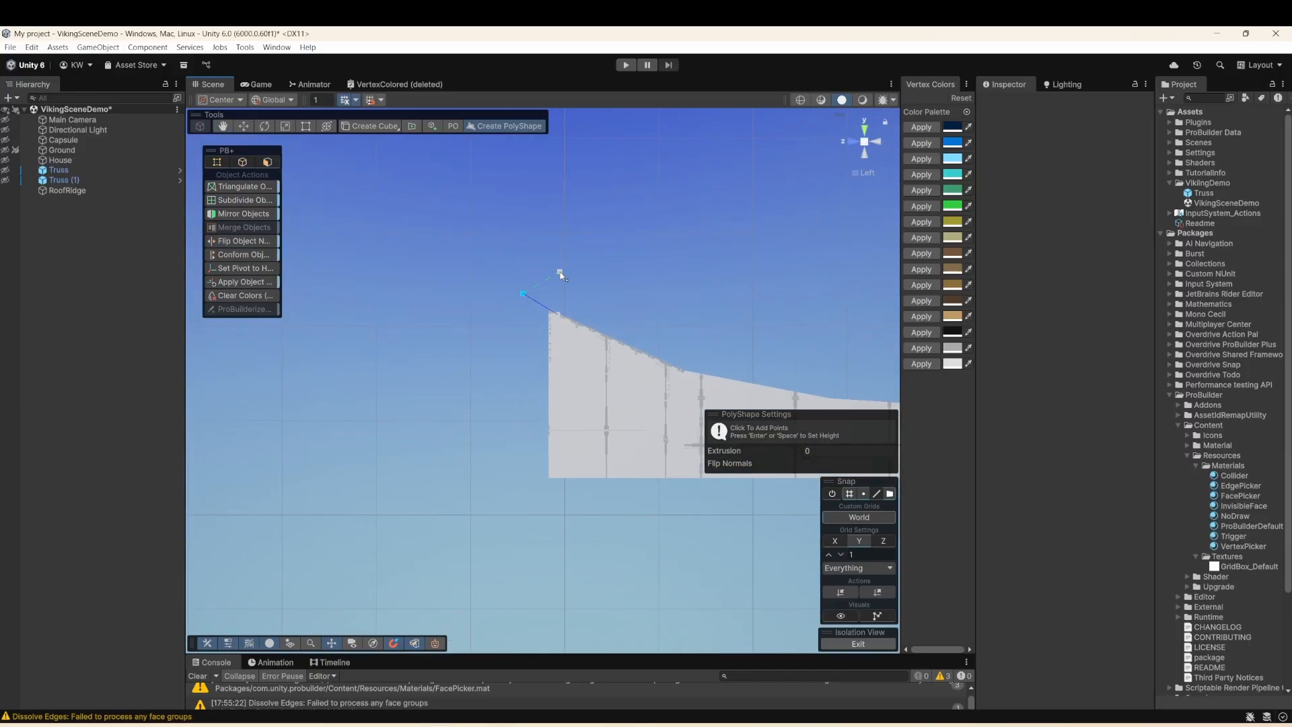
left_click(373, 381)
left_click(457, 461)
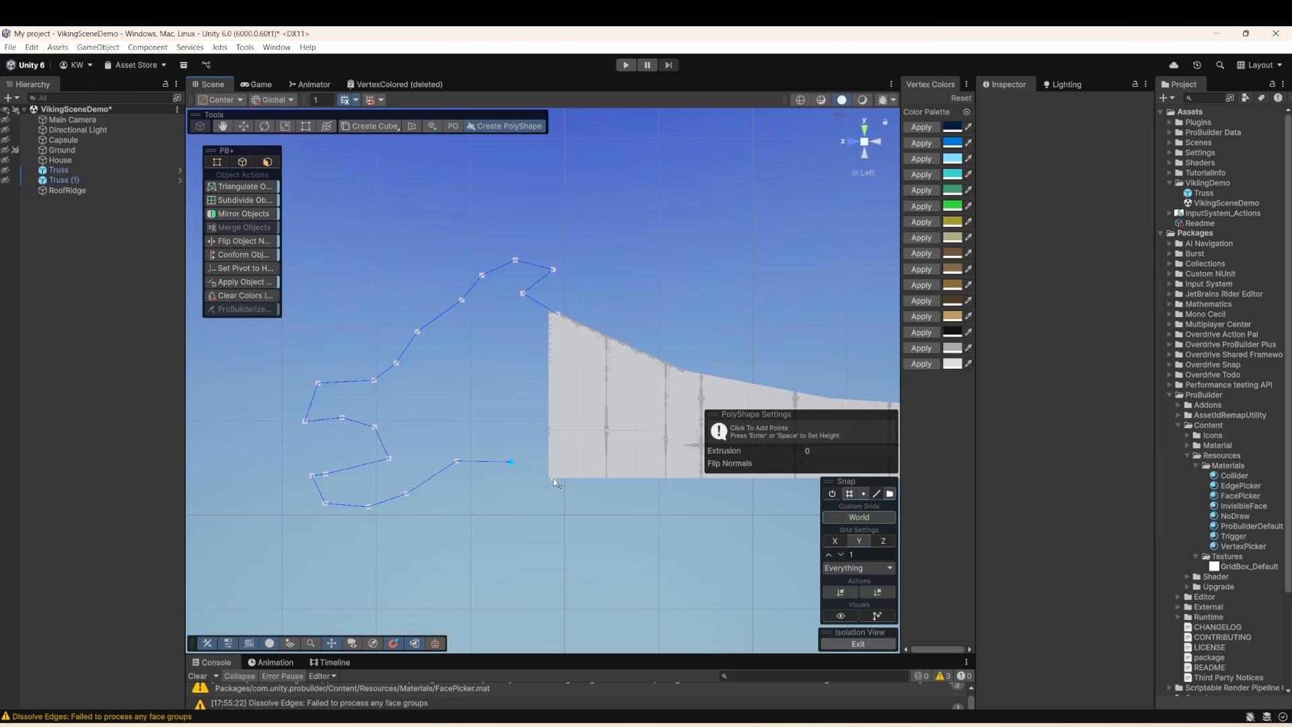
left_click(557, 315)
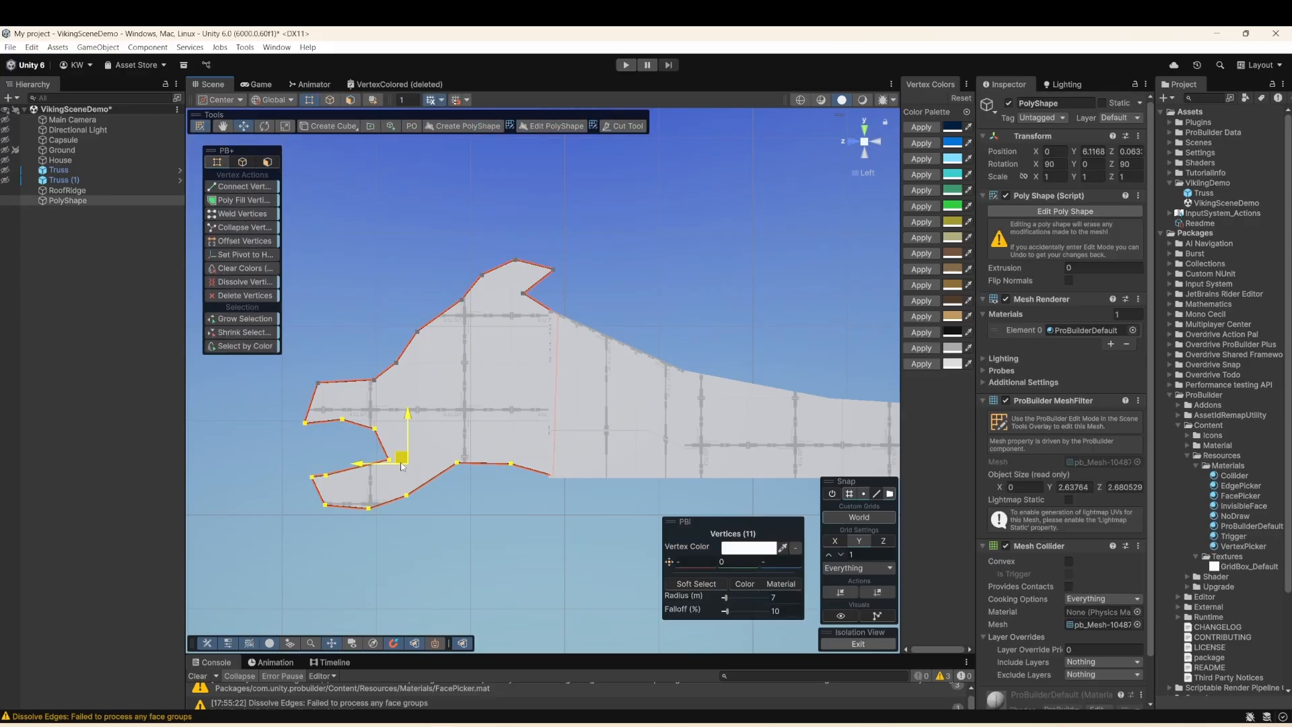
- Lower the dragon head's snout and jaw vertices slightly, and adjust the throat vertex and the vertex behind the horn
left_click_drag(406, 420, 406, 434)
left_click_drag(291, 347, 443, 407)
key("ctrl+z")
left_click_drag(292, 286, 471, 518)
left_click_drag(380, 357, 379, 373)
left_click(509, 460)
left_click_drag(504, 454, 505, 459)
left_click(523, 293)
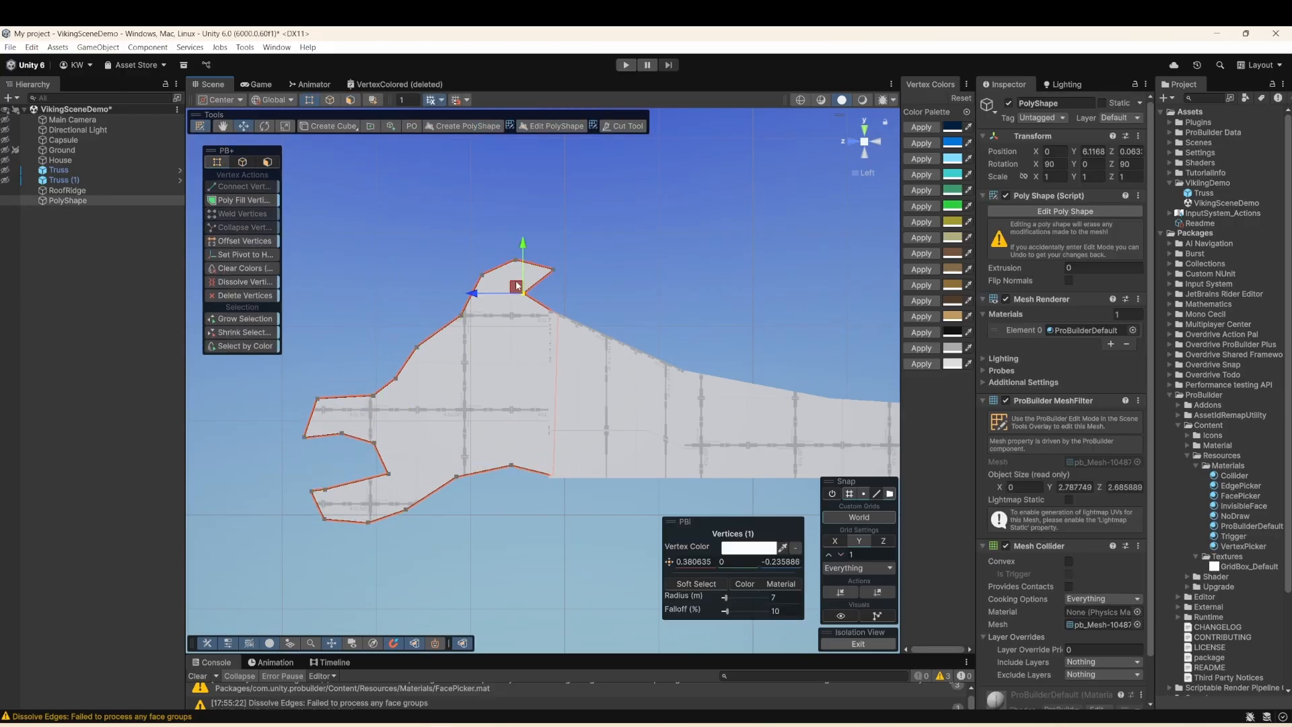
left_click_drag(529, 301, 525, 300)
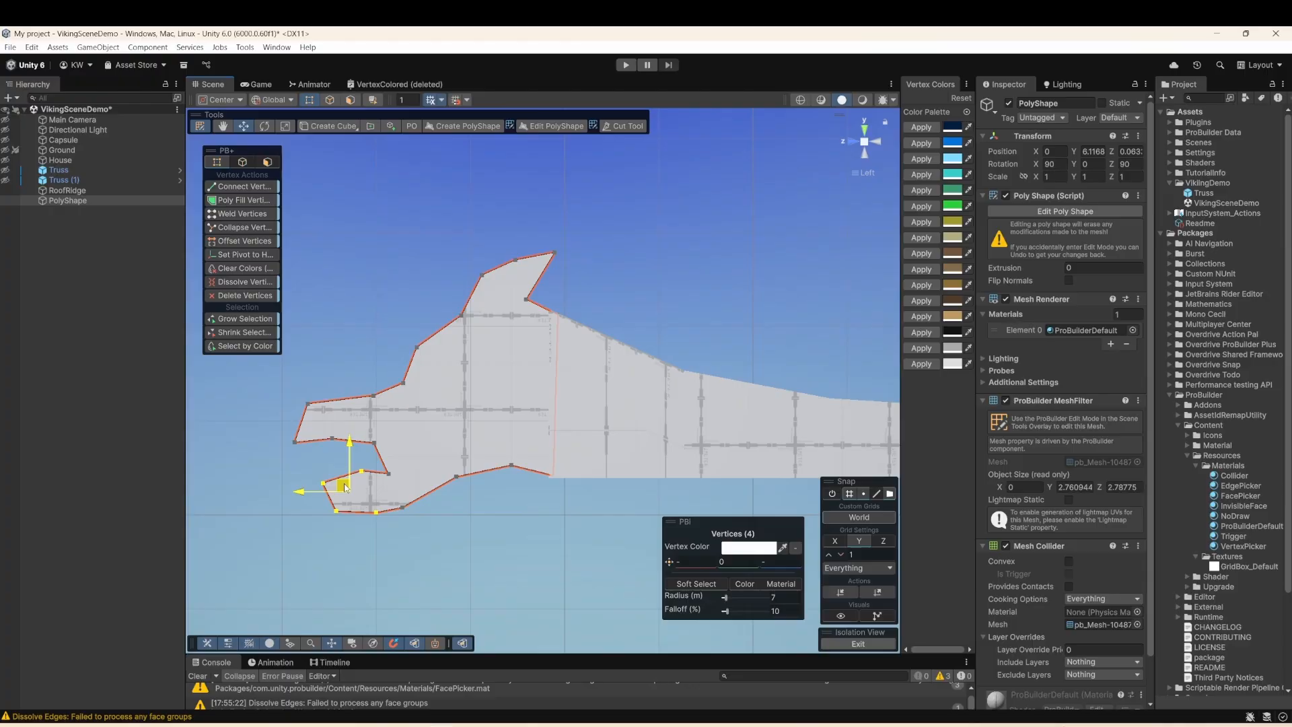
- Refine the lower jaw, upper snout tip and throat by moving single vertices, and return to object editing
left_click(335, 482)
left_click_drag(330, 476, 351, 474)
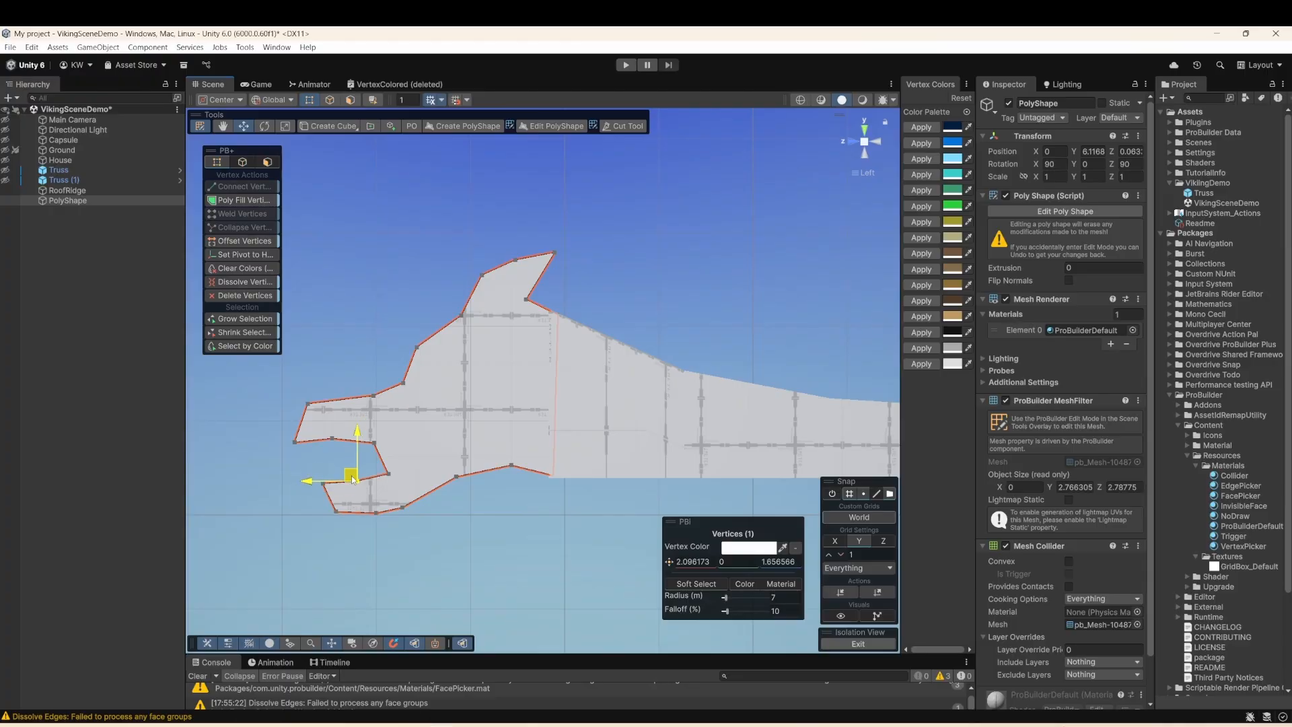
left_click(308, 404)
left_click_drag(301, 398, 306, 387)
left_click(511, 465)
left_click_drag(505, 459, 506, 466)
left_click(381, 222)
key("Escape")
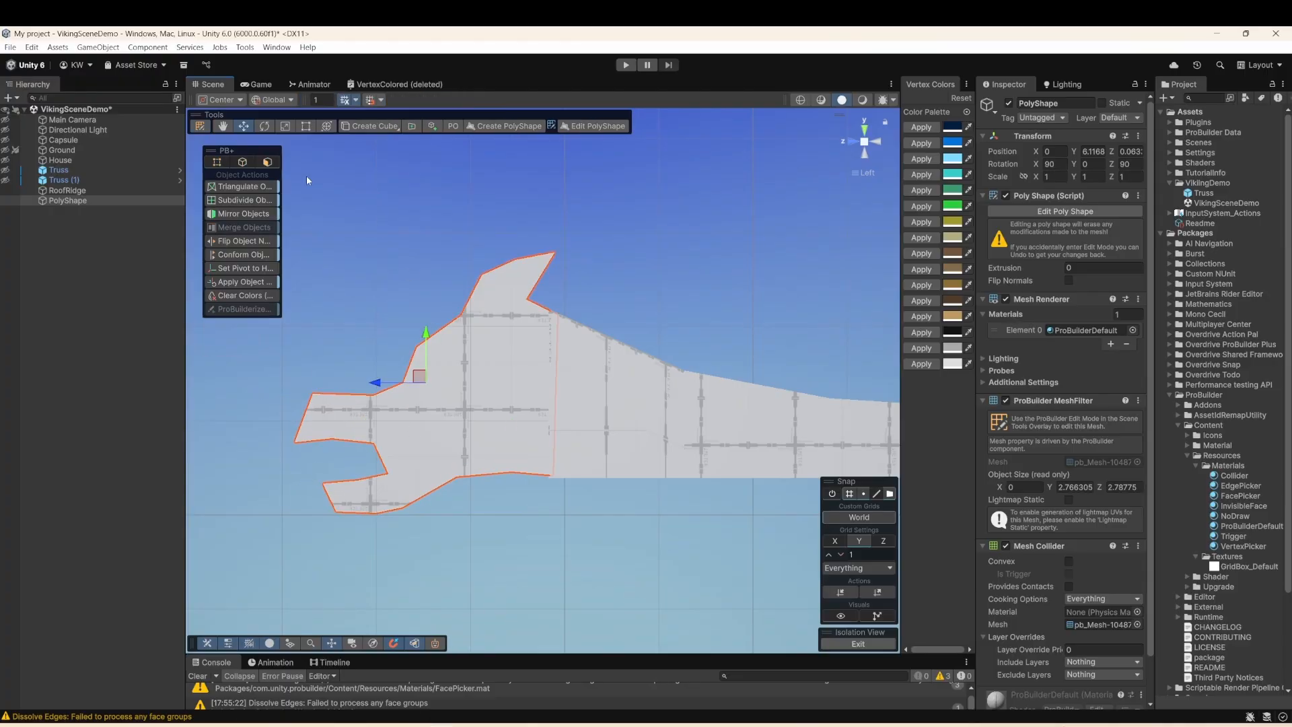
- Cut the dragon head's upper jaw across its middle and across its base with the Cut Tool
scroll(395, 321, "down", 2)
left_click_drag(395, 321, 471, 373, "alt")
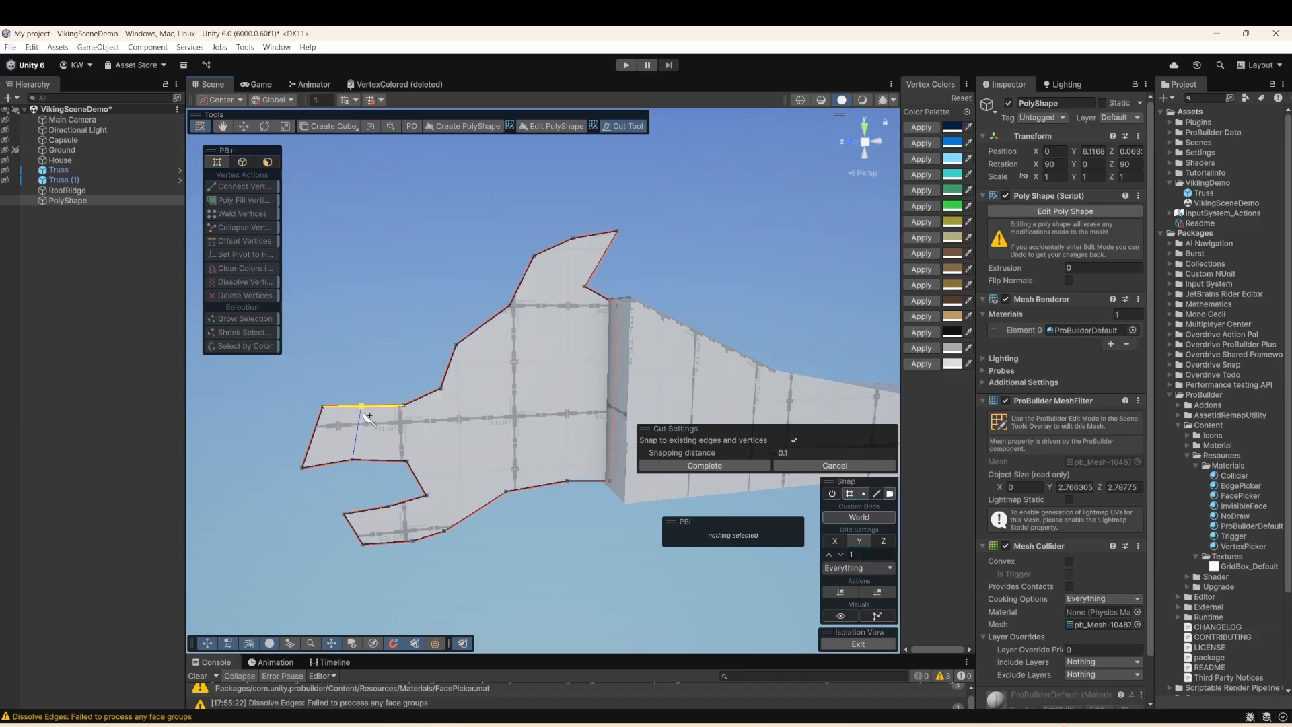
left_click(364, 415)
left_click(623, 126)
left_click(408, 462)
left_click(404, 405)
- Cut the lower jaw across its middle and from the mouth's inner corner to the chin's underside
left_click(623, 125)
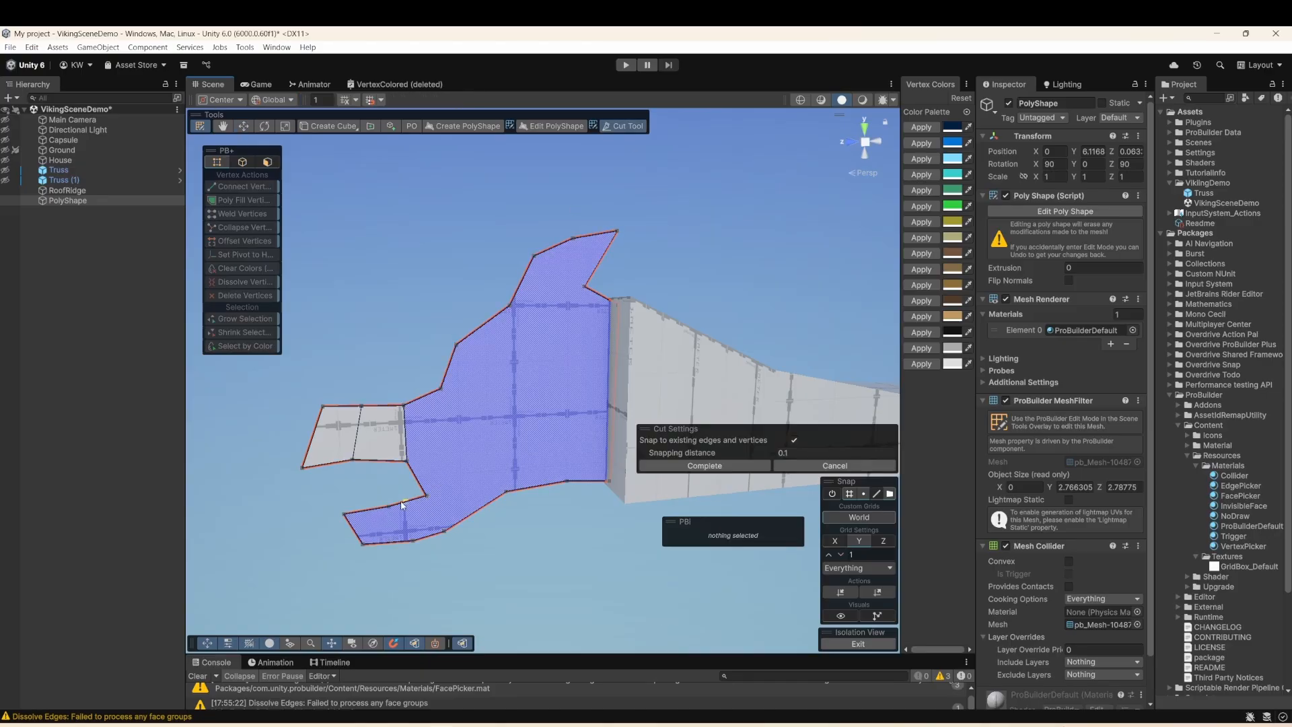
left_click(389, 506)
left_click(408, 539)
left_click(620, 126)
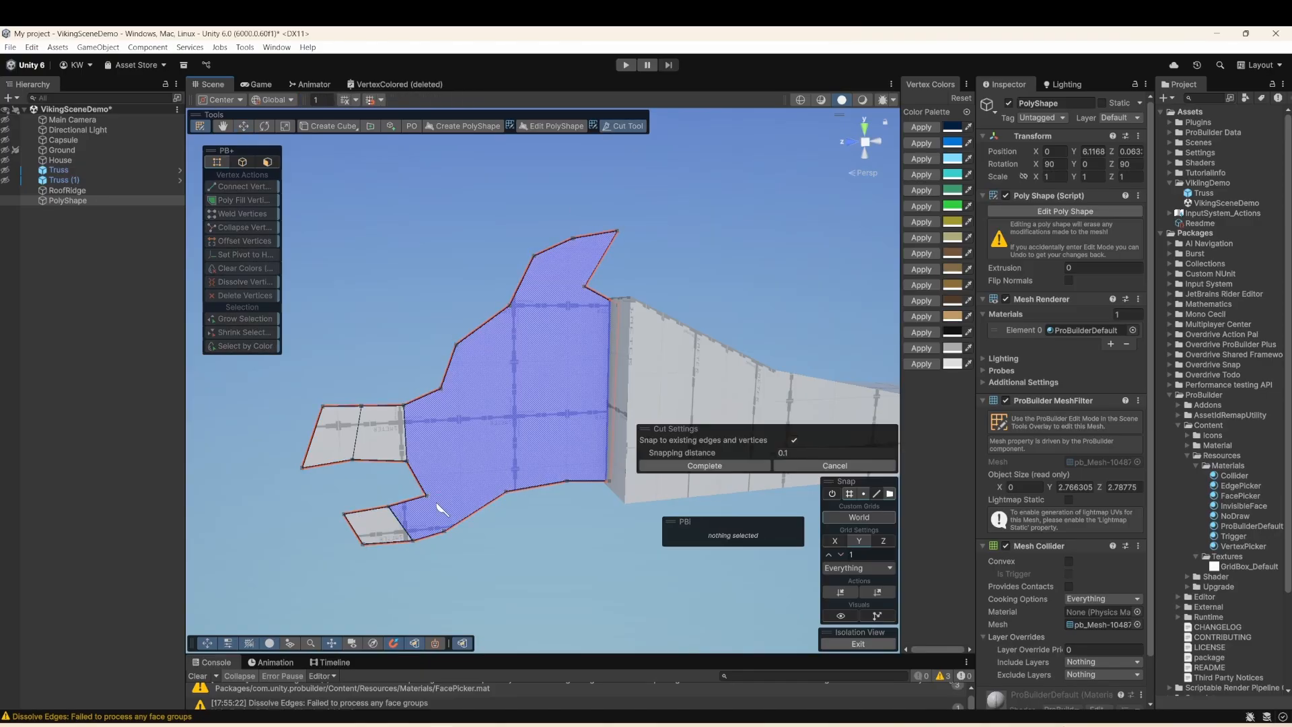
left_click(427, 496)
left_click(444, 531)
key("Return")
- Cut the neck from the vertex behind the horn down to the rear throat vertex
left_click(622, 126)
left_click(584, 286)
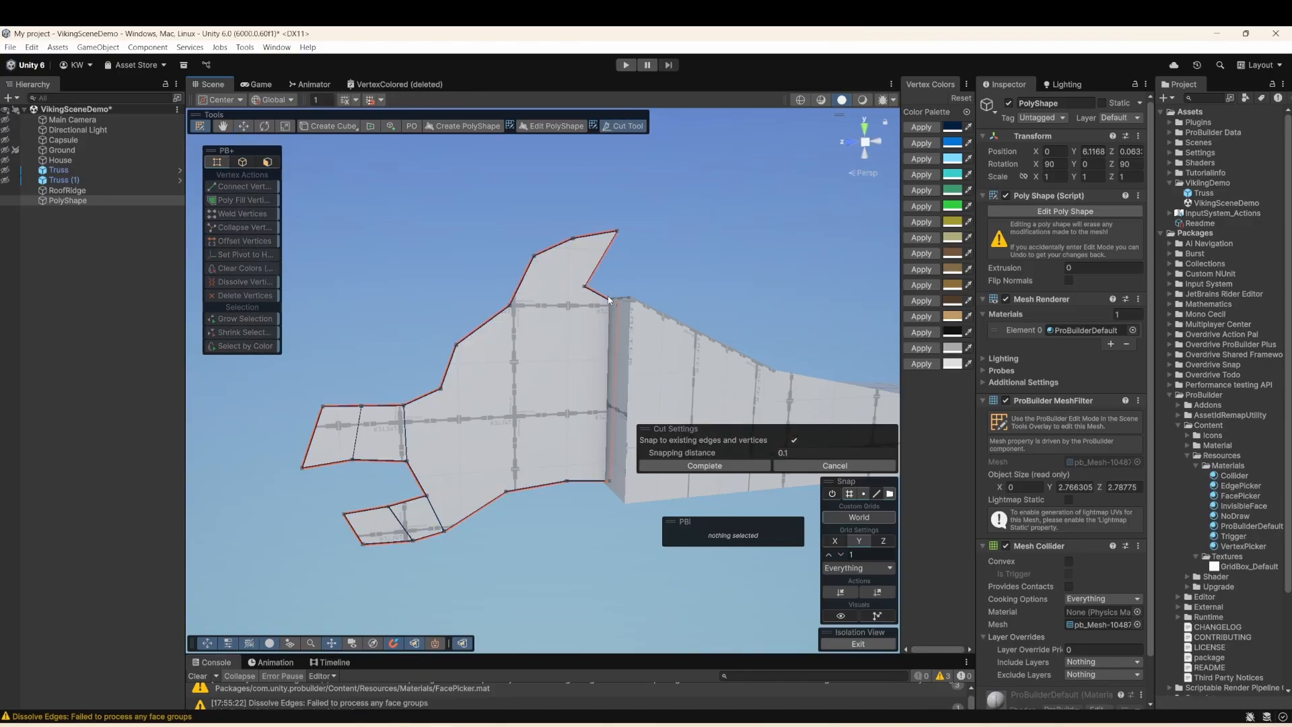
left_click(566, 480)
key("Return")
- Cut across the base of the horn and from its upper middle vertex down to its rear base vertex
left_click(627, 126)
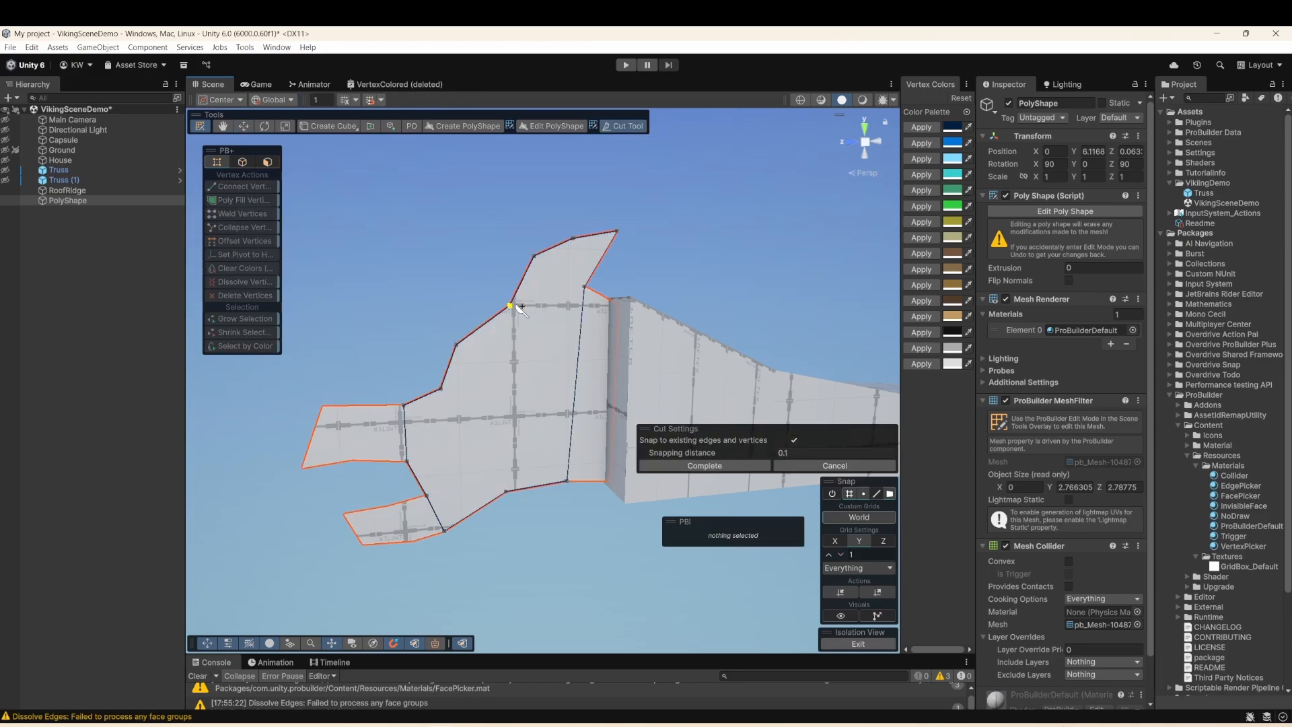
left_click(584, 288)
key("Return")
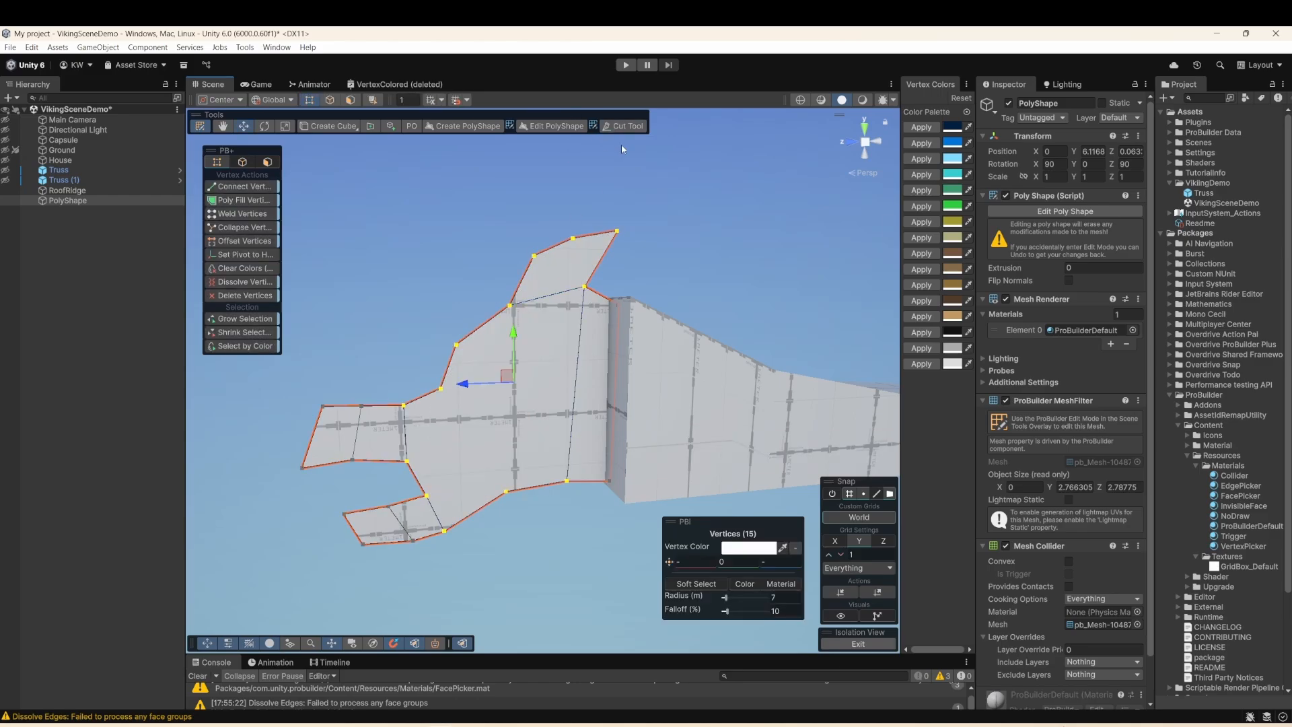
left_click(573, 239)
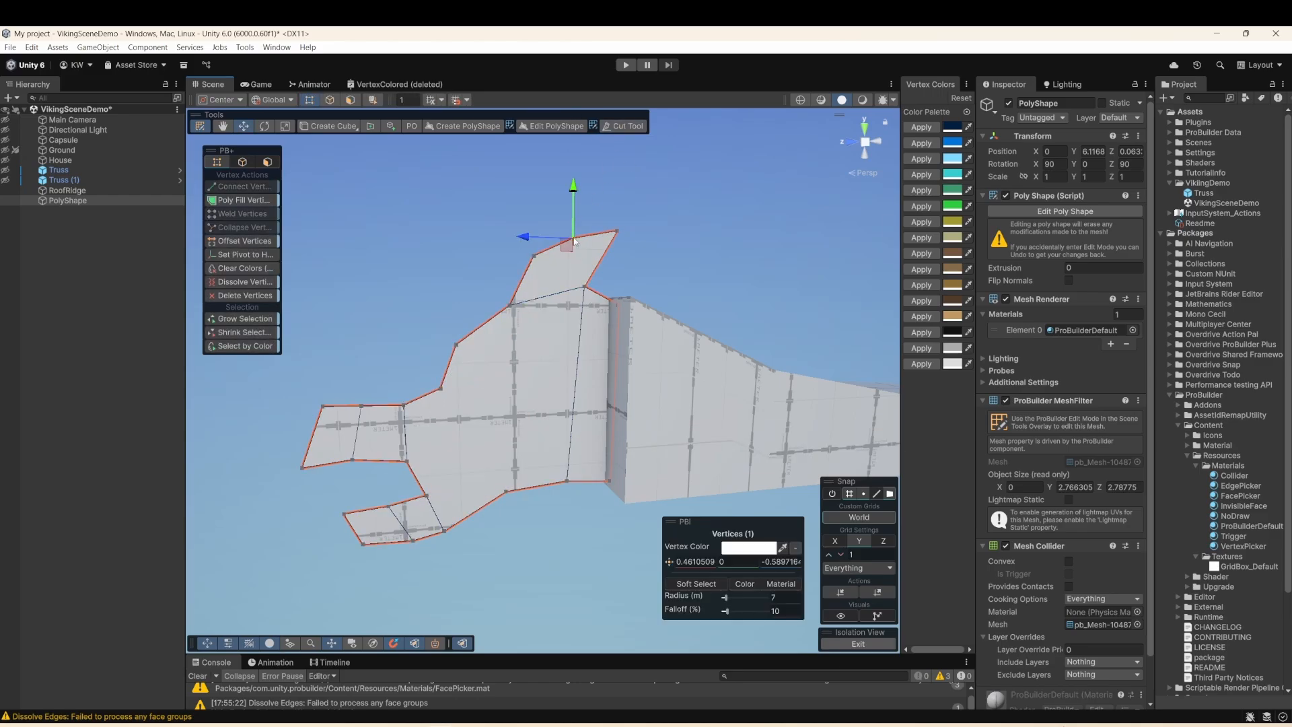
left_click(625, 126)
left_click(584, 286)
key("Return")
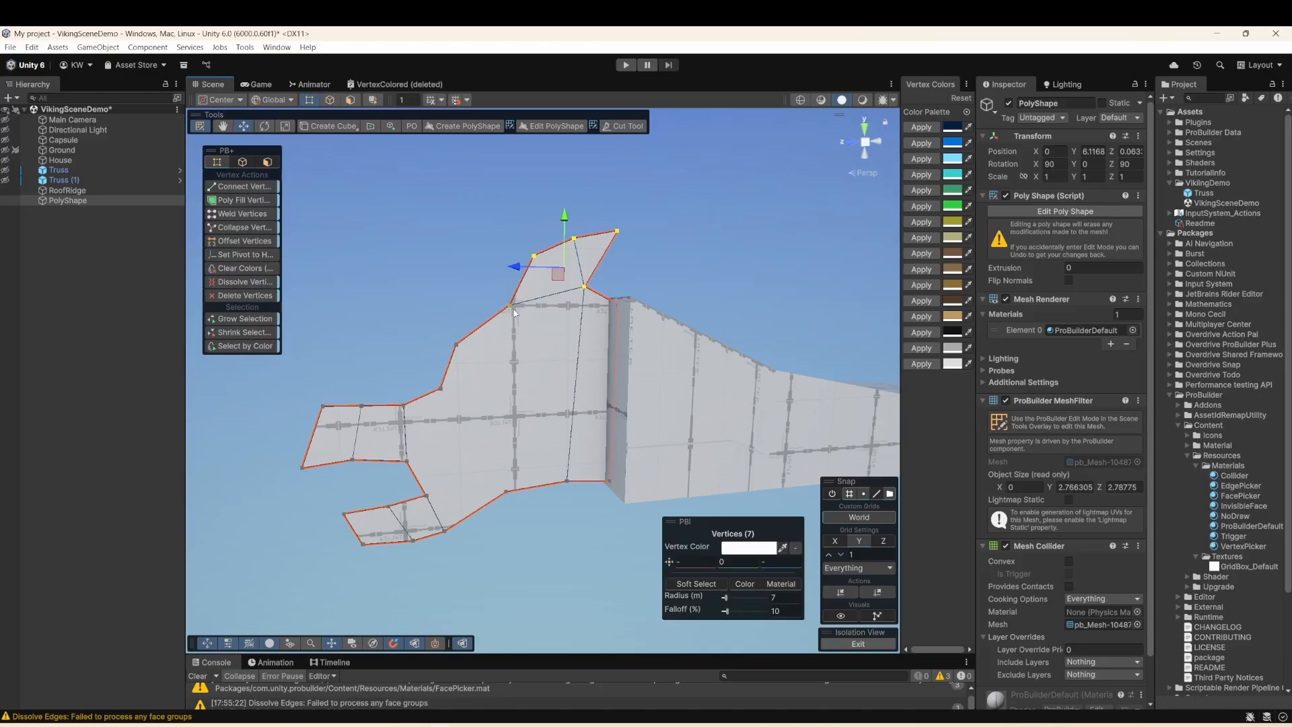
- Cut the head vertically from the horn's front base vertex to the throat vertex below it
left_click(625, 126)
left_click(509, 305)
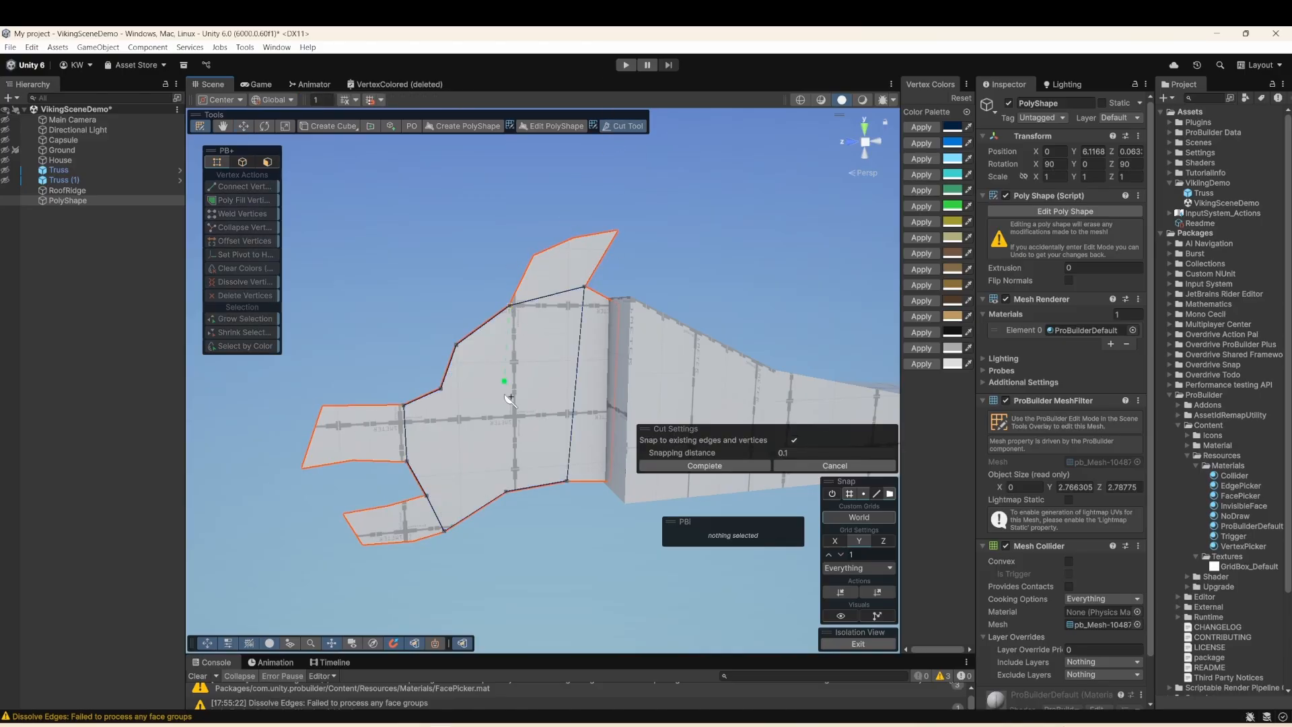
left_click(510, 490)
key("Return")
- Cut the face from the brow vertex to the upper jaw's inner corner, and from the forehead vertex to the throat
left_click(625, 126)
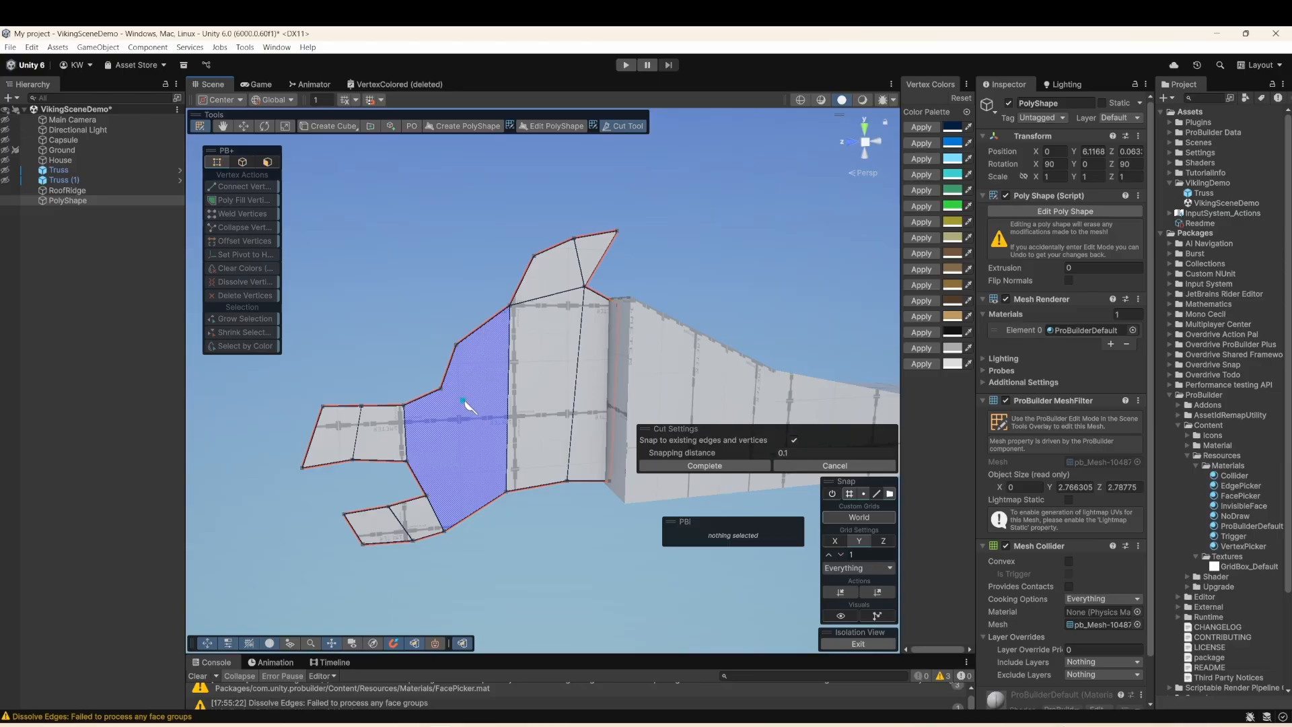
left_click(441, 388)
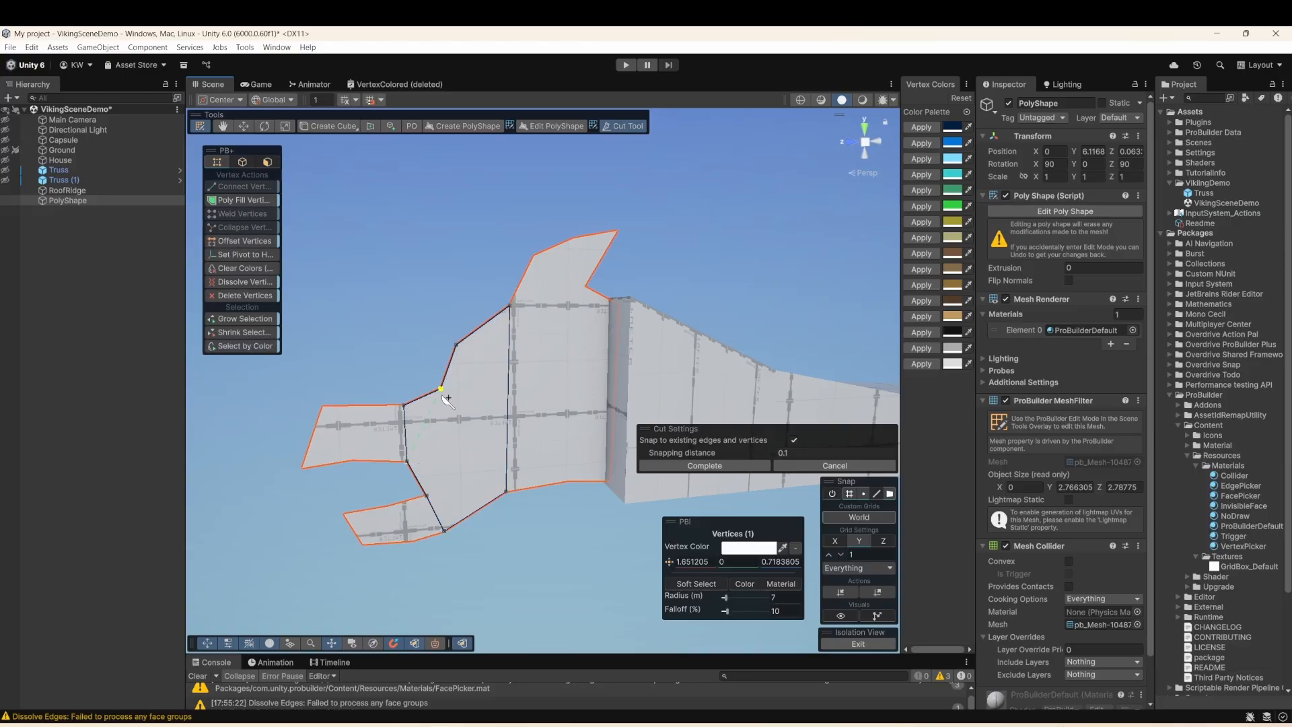
left_click(406, 461)
key("Return")
left_click(625, 126)
left_click(456, 345)
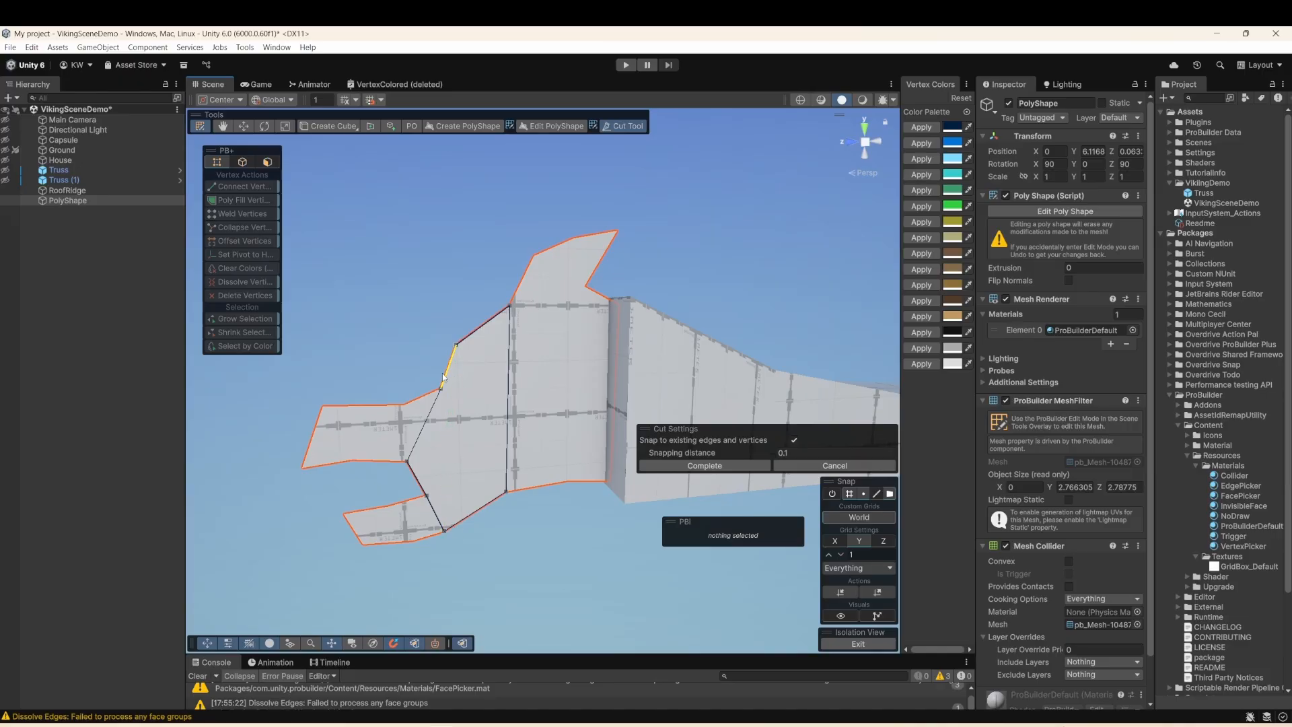
left_click(507, 493)
key("Return")
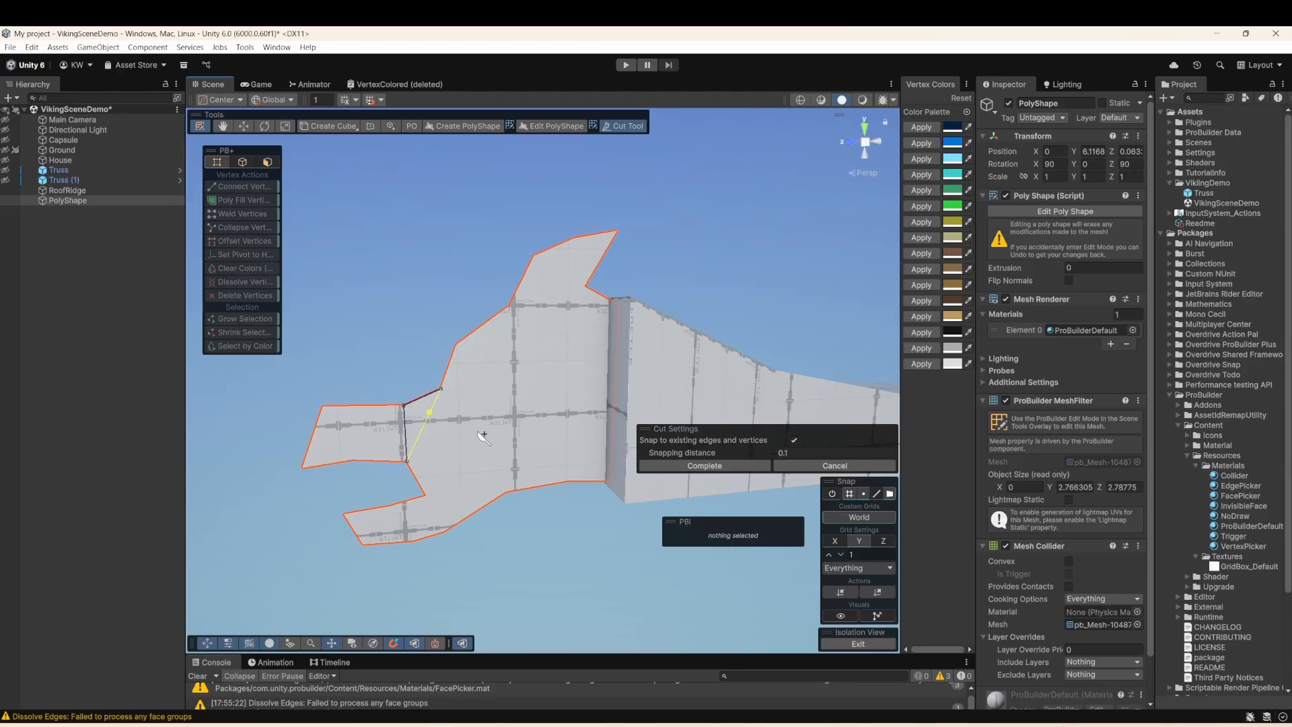
- Cut the remaining face area from the brow vertex down to the underside vertex at the lower jaw's base
key("Escape")
left_click(620, 127)
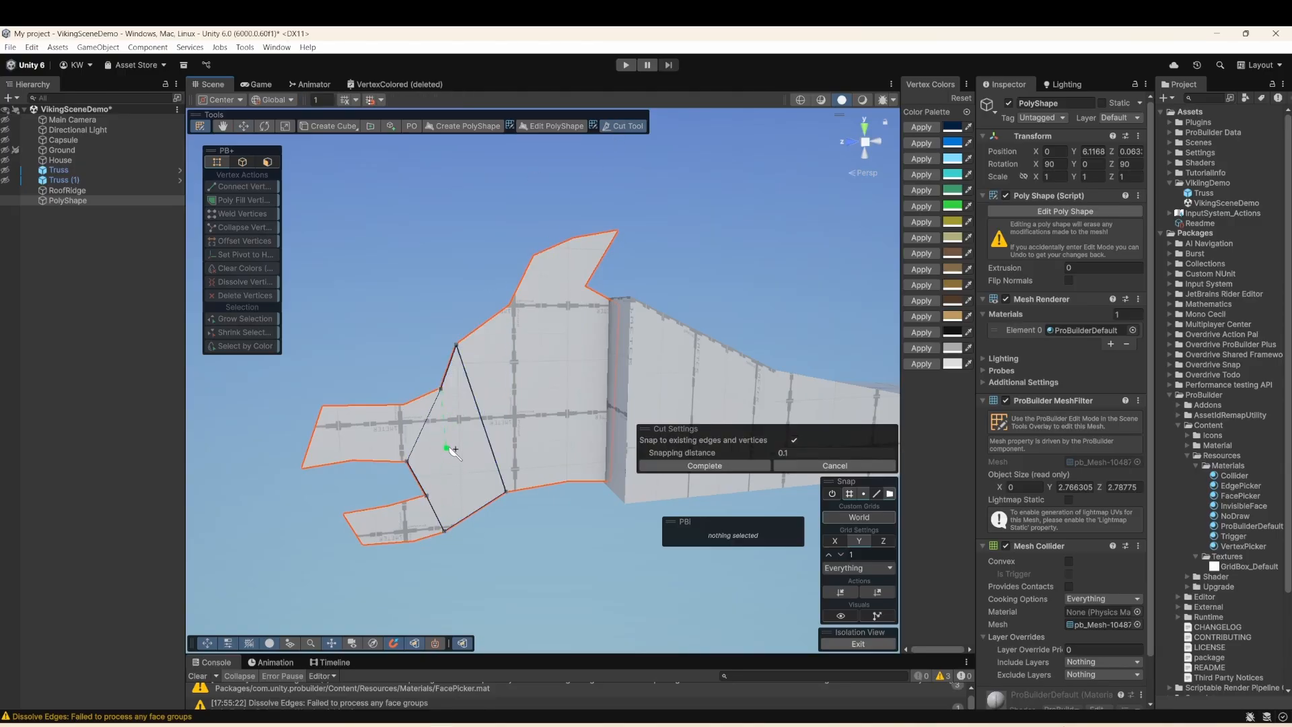
left_click(445, 529)
key("Return")
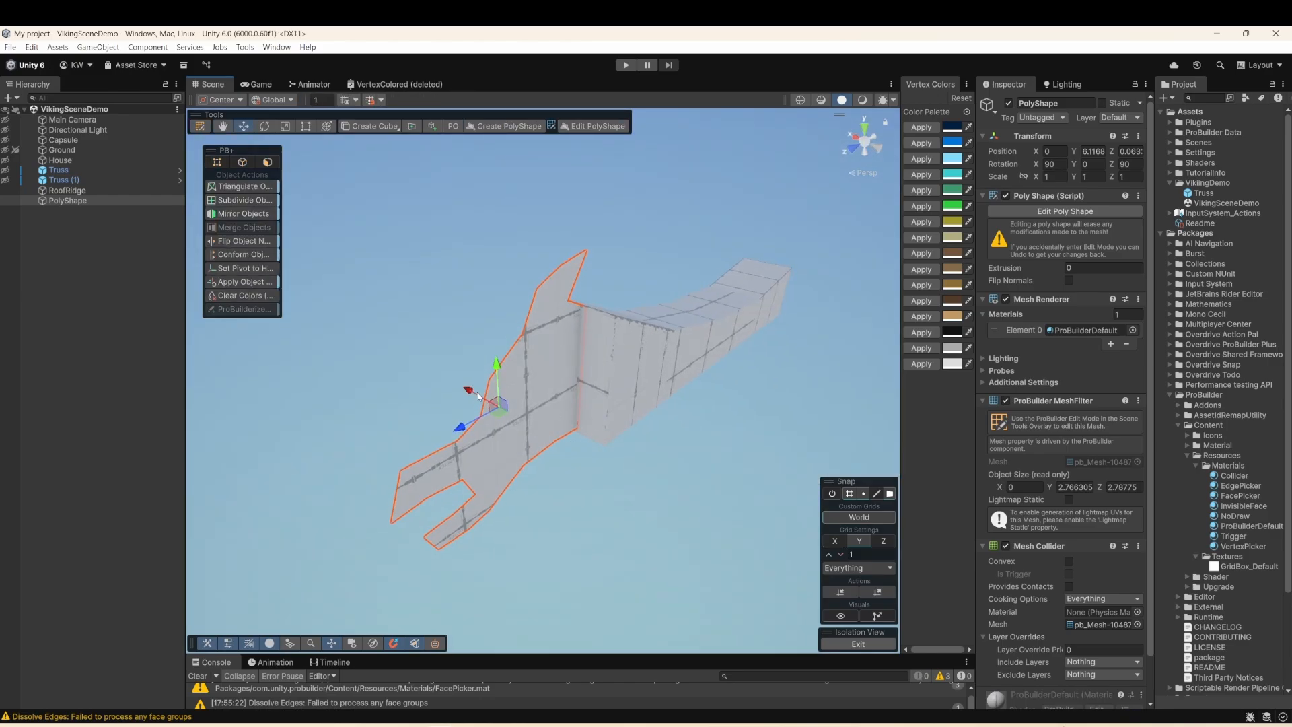
- Move the dragon head to the side of RoofRidge and vertex-snap its upper rear corner to the ridge's top end corner
mouse_move(478, 394)
left_mouse_down()
mouse_move(513, 416)
mouse_move(487, 405)
left_mouse_up()
left_click_drag(679, 451, 564, 342, "alt")
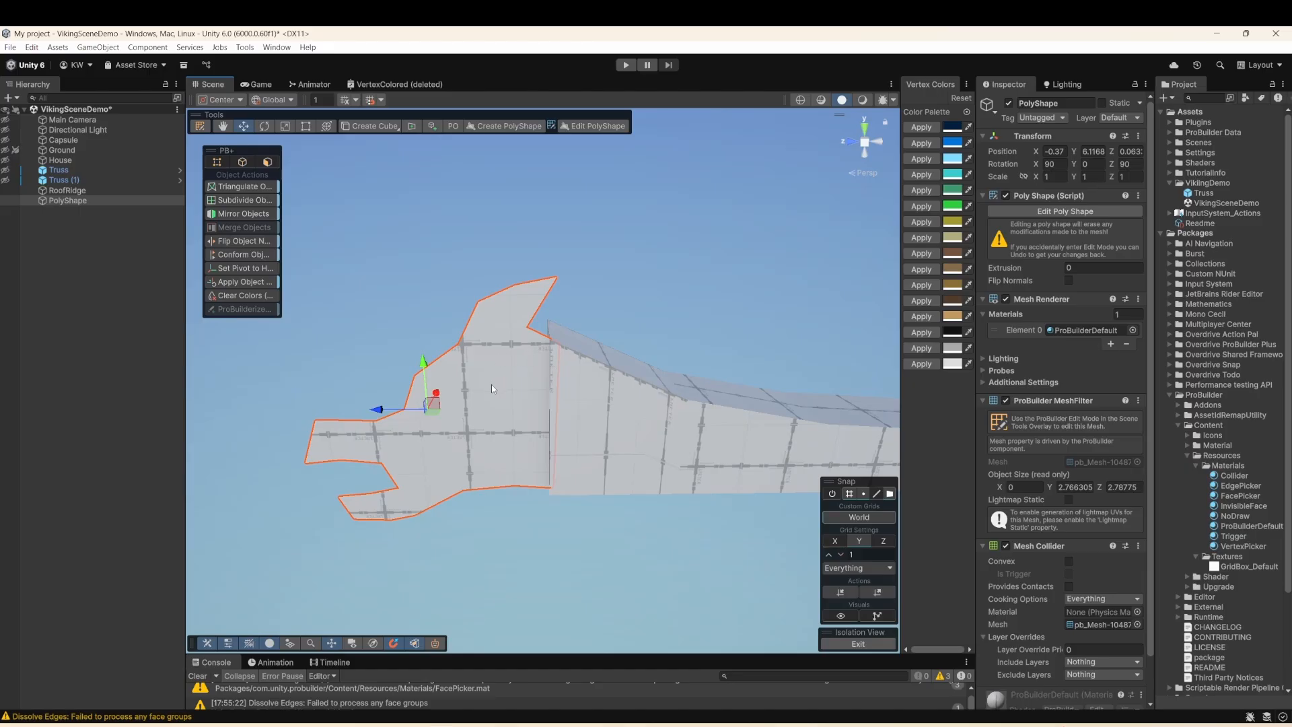
key("v")
left_click_drag(562, 350, 550, 341)
left_click_drag(622, 463, 617, 427, "alt")
scroll(559, 489, "up", 2)
middle_click_drag(559, 490, 567, 447)
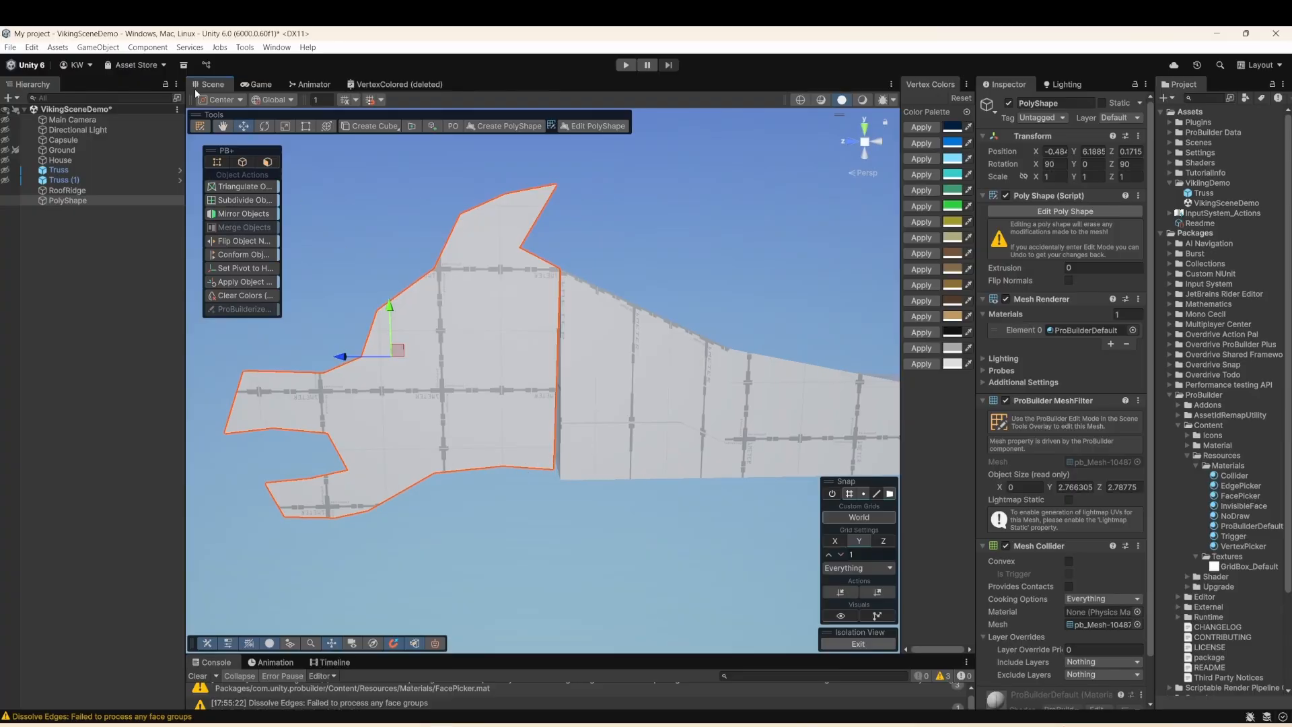
- Vertex-snap the dragon head's lower rear corner to the roof ridge's lower end corner
left_click(202, 126)
left_click(554, 468)
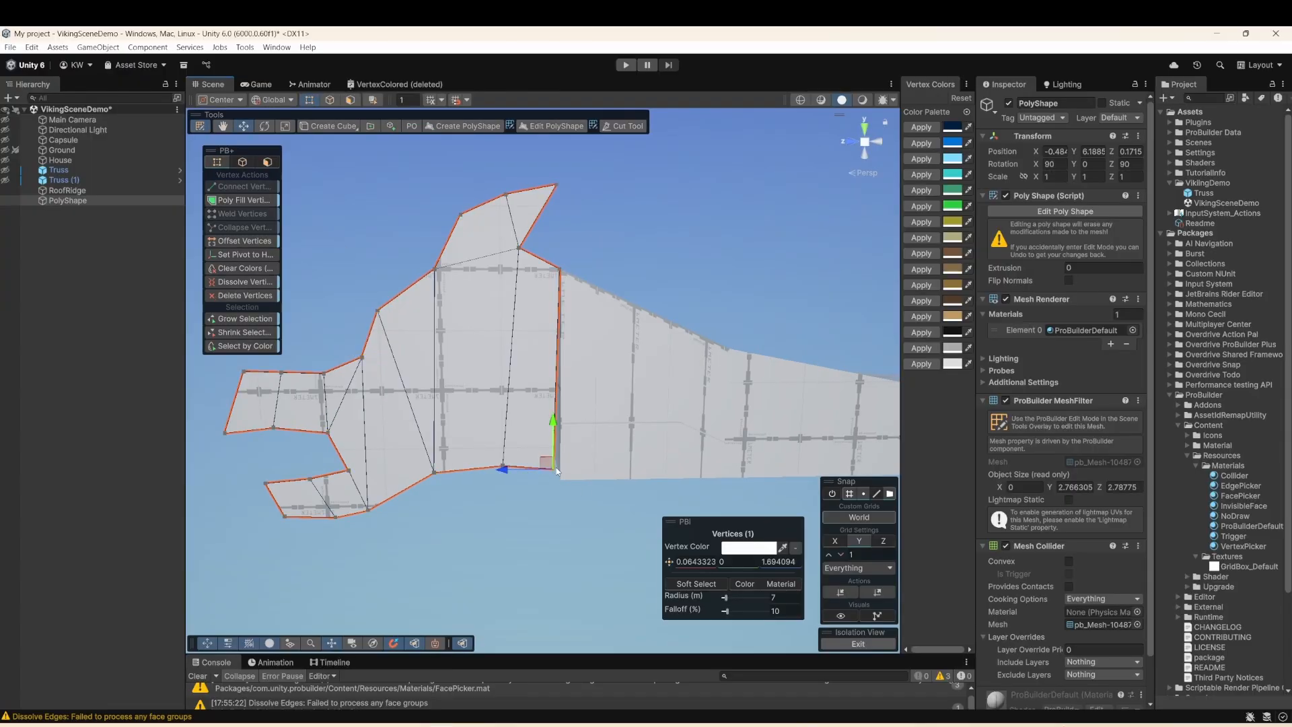
left_click_drag(557, 461, 340, 356)
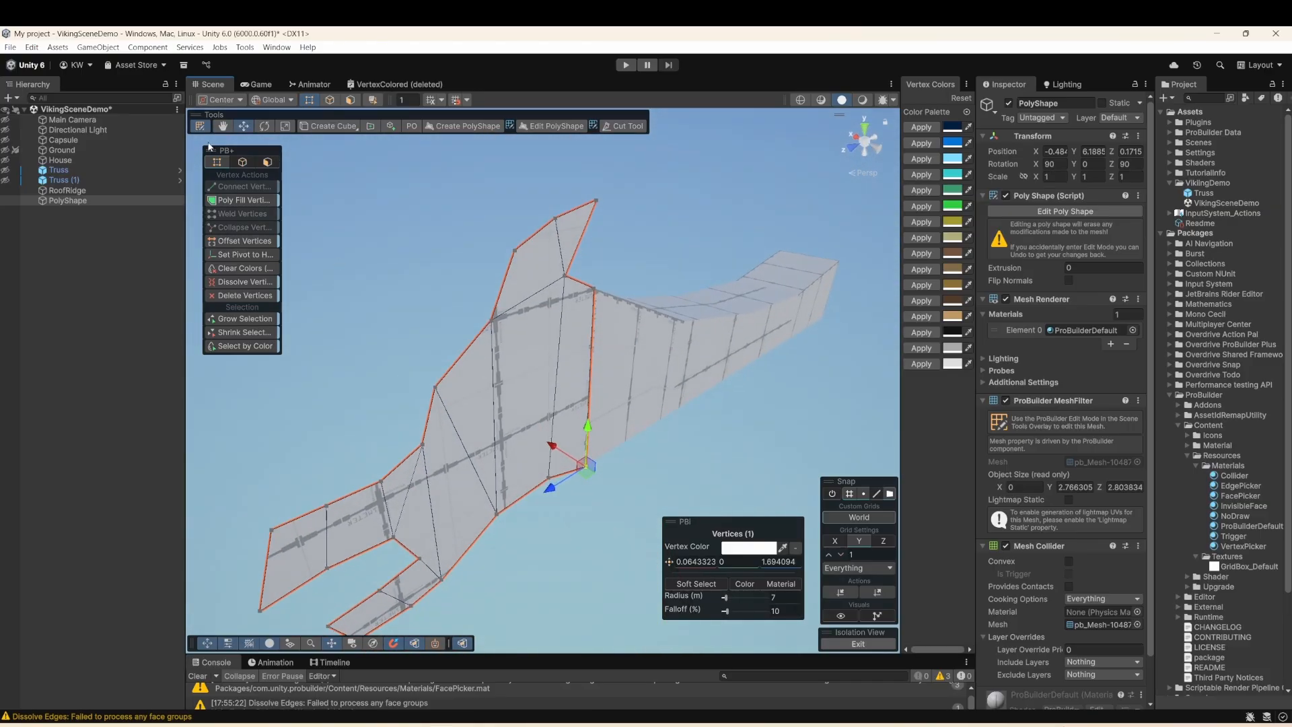
- Rename the PolyShape object as Creature and duplicate it in place
scroll(293, 190, "down", 5)
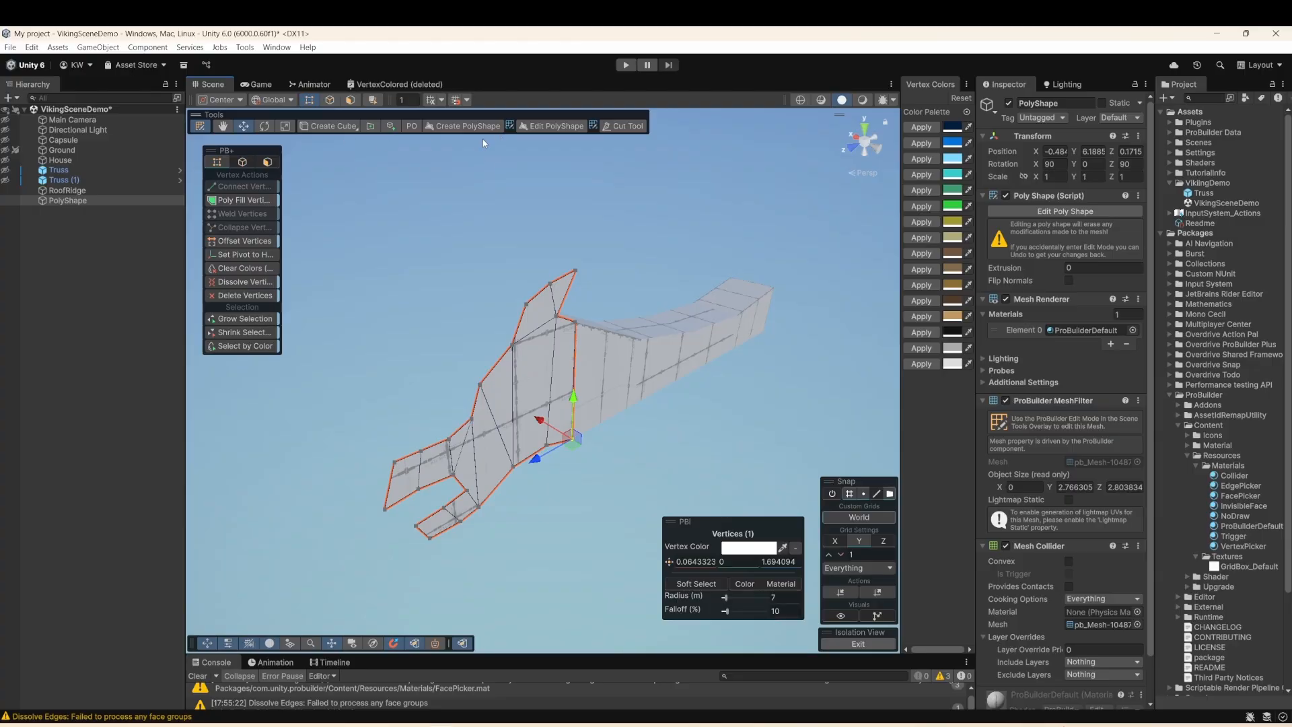
double_click(69, 201)
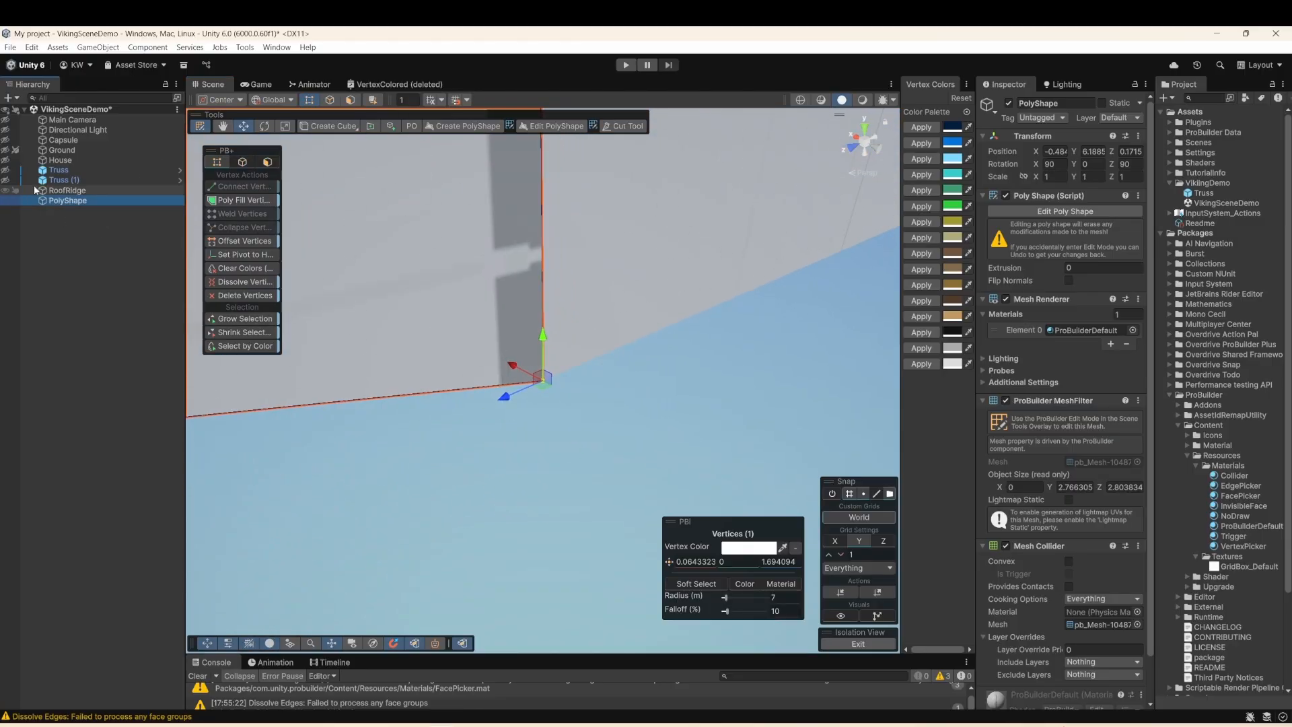
left_click(100, 200)
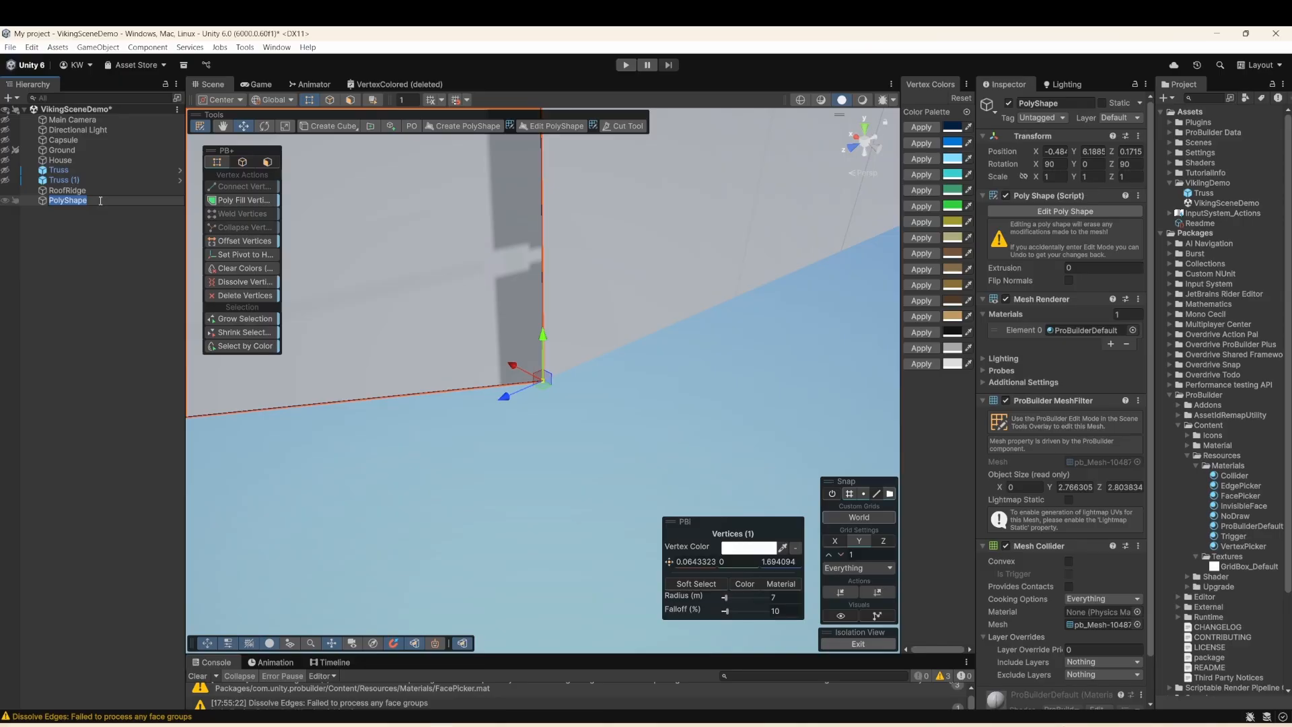
type("C")
key("Return")
scroll(443, 276, "down", 8)
key("Escape")
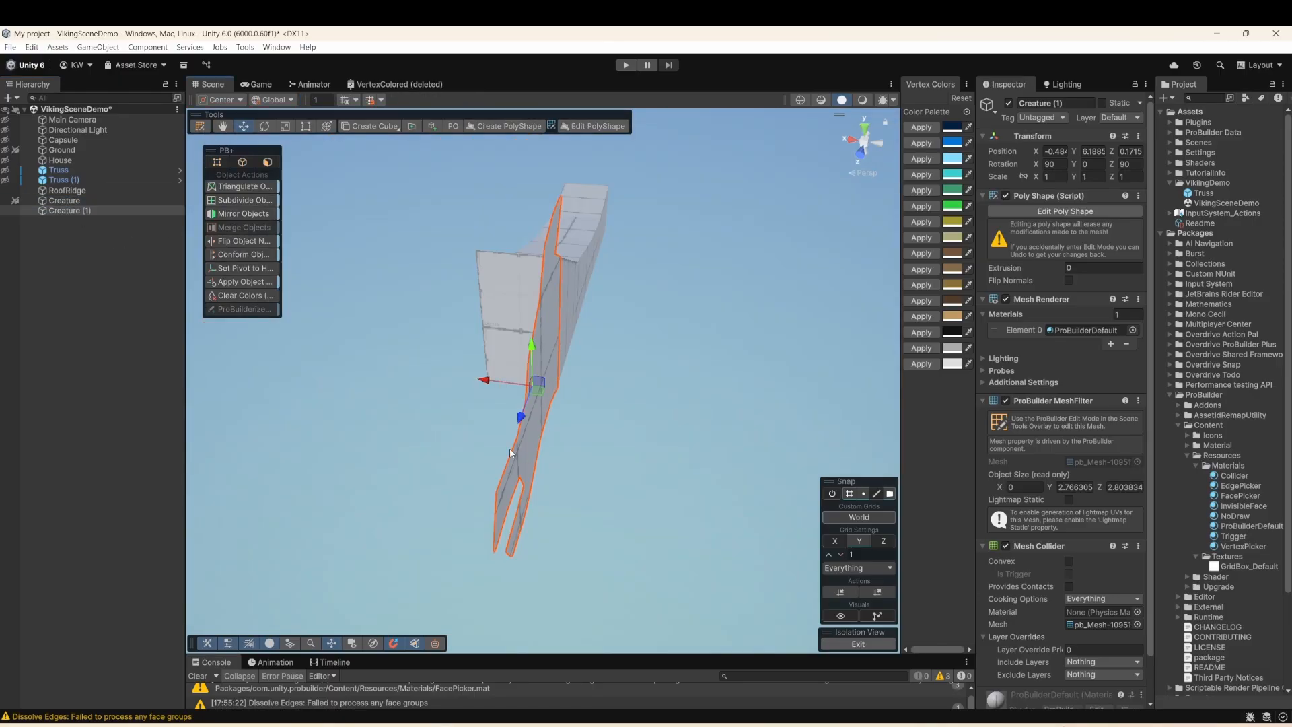
- Extrude the duplicate head's faces about 0.97 sideways to span the roof ridge's full width
left_click_drag(510, 453, 640, 393, "alt")
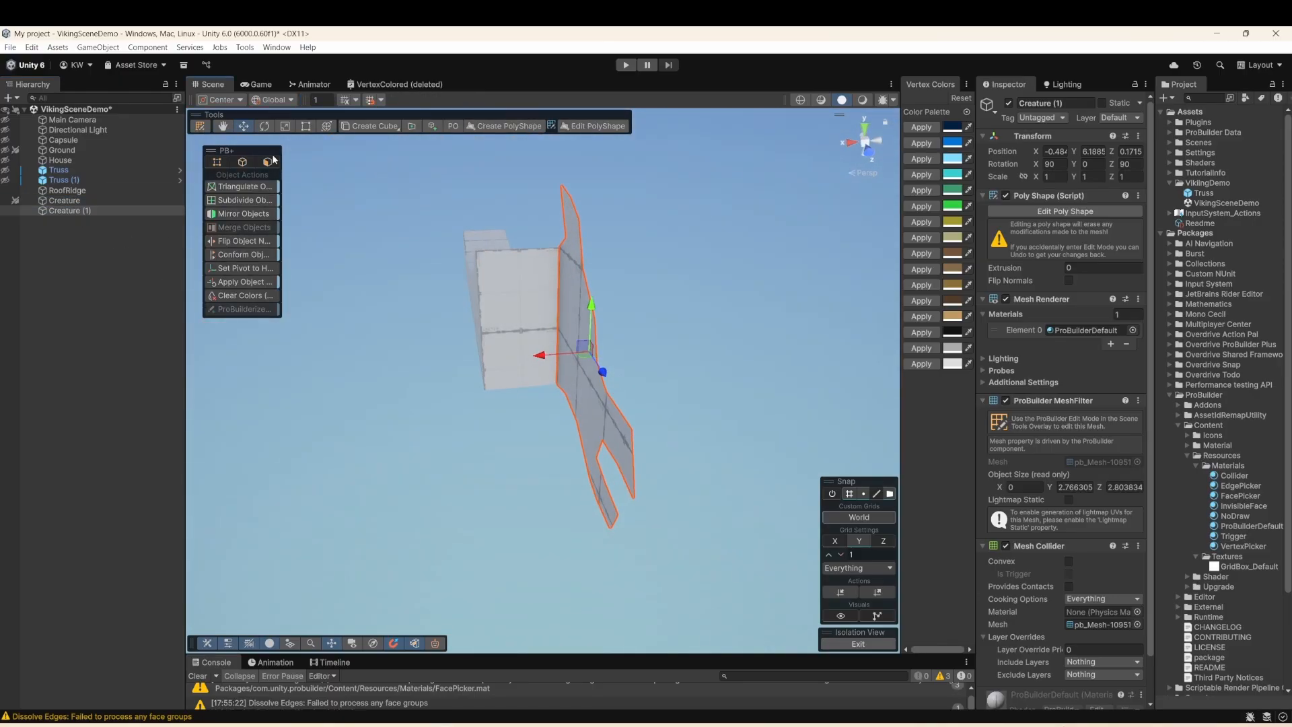
left_click(199, 125)
left_click_drag(541, 355, 437, 362, "shift")
left_click_drag(438, 361, 264, 364, "alt")
- Merge Creature and Creature (1) using Creature (1) as pivot, with vertices welded at a distance of 0.01
left_click(200, 125)
left_click(64, 200, "ctrl")
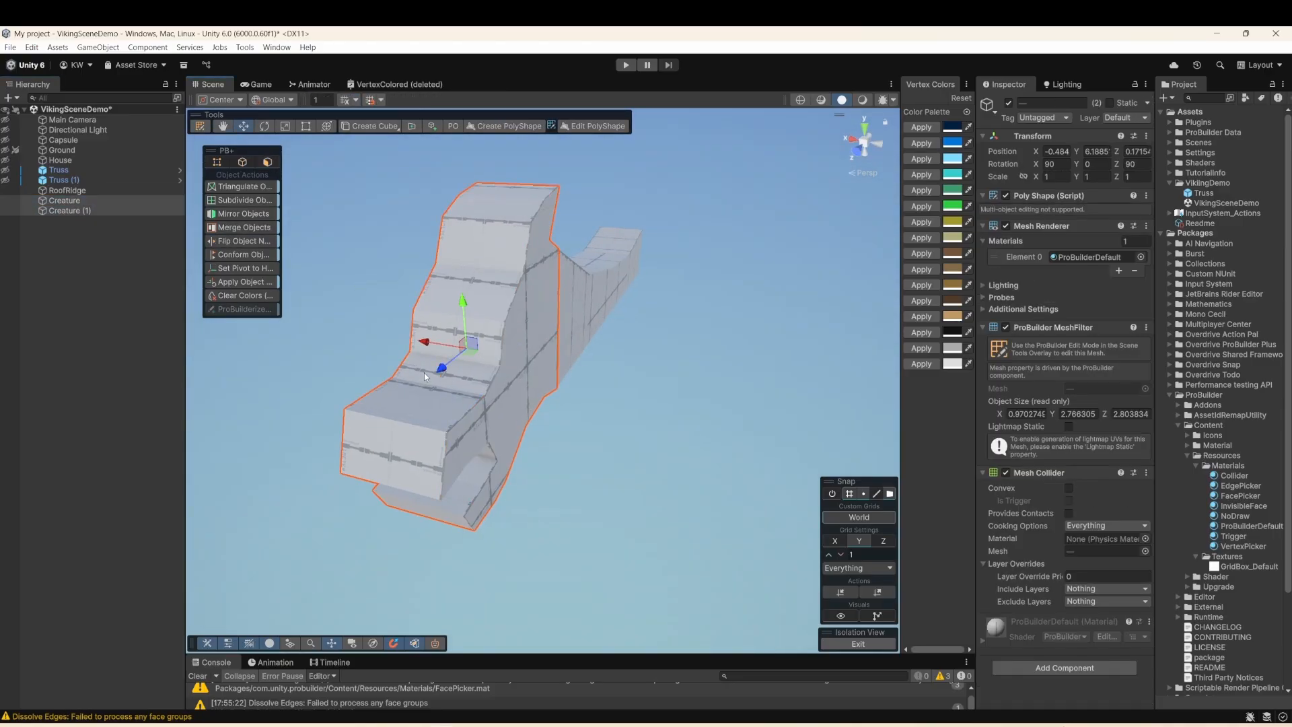
left_click(244, 227)
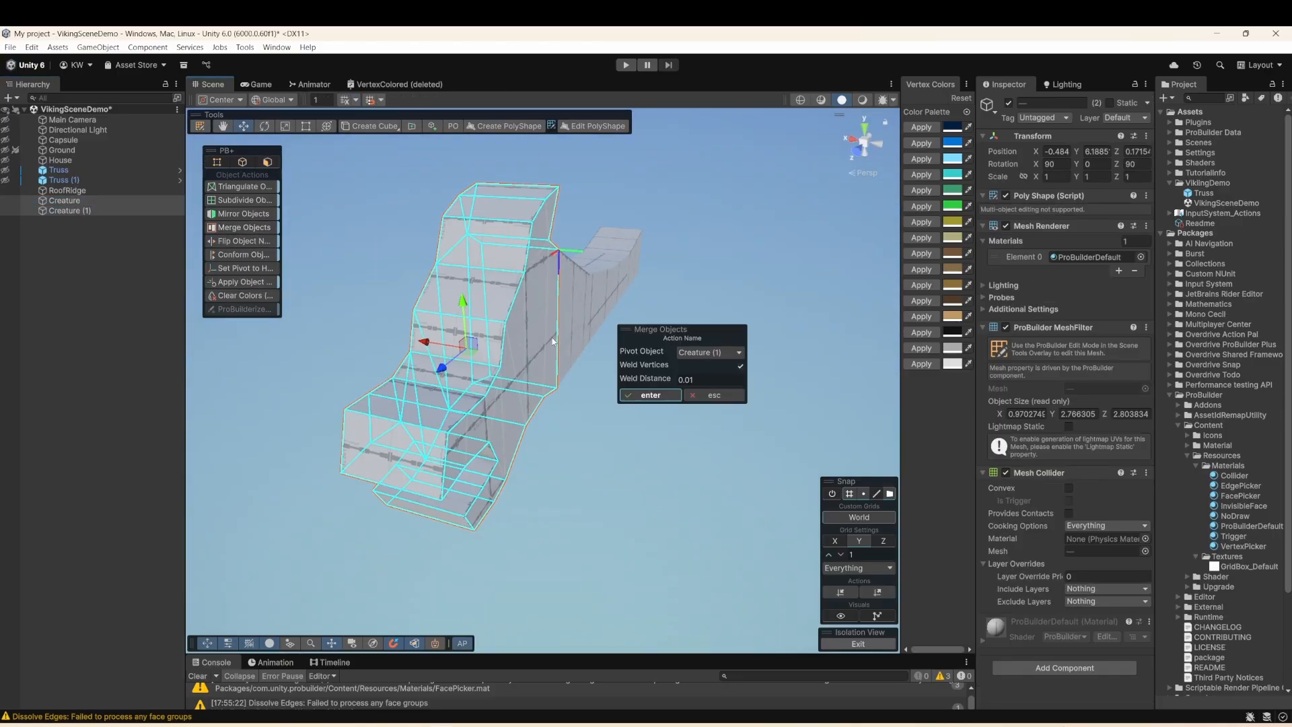
left_click(663, 398)
left_click_drag(643, 393, 575, 358, "alt")
left_click(630, 436)
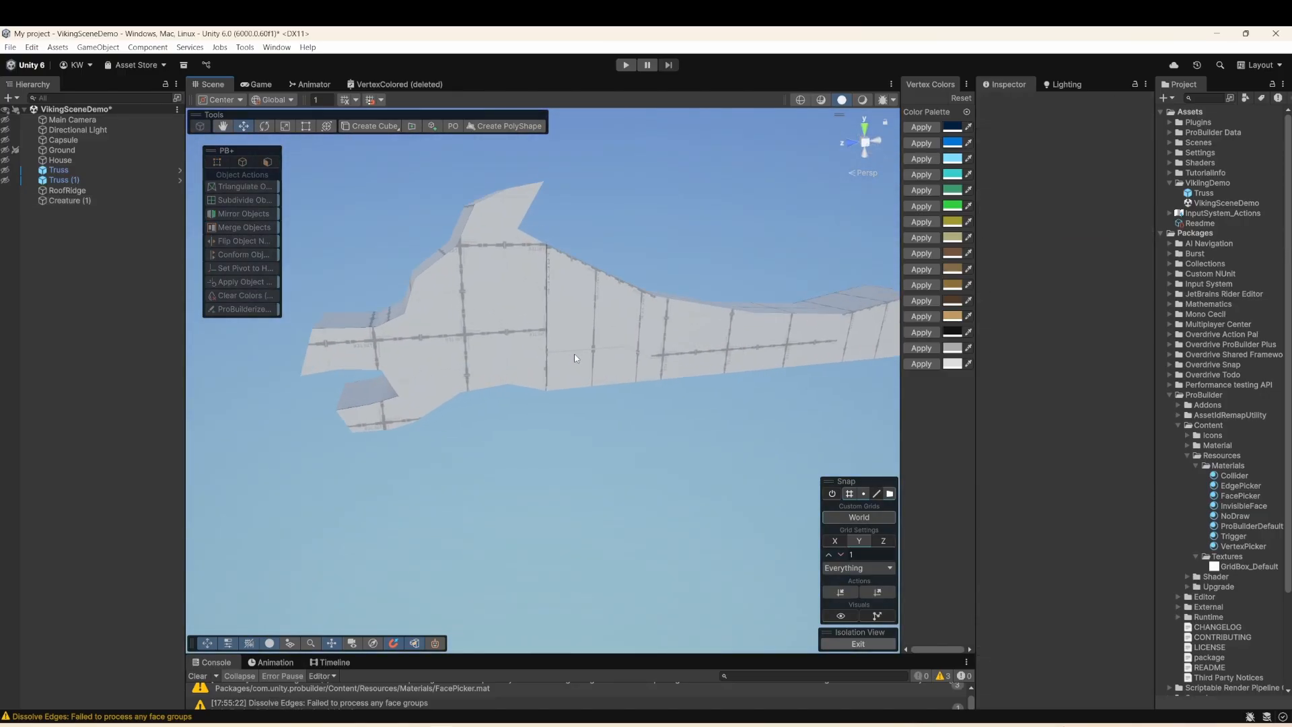
- Try shifting the merged head away from the end of the roof ridge, and undo the move
middle_click_drag(575, 358, 528, 413)
scroll(528, 413, "up", 1)
scroll(451, 392, "down", 1)
left_click(464, 381)
left_click_drag(464, 381, 474, 388, "alt")
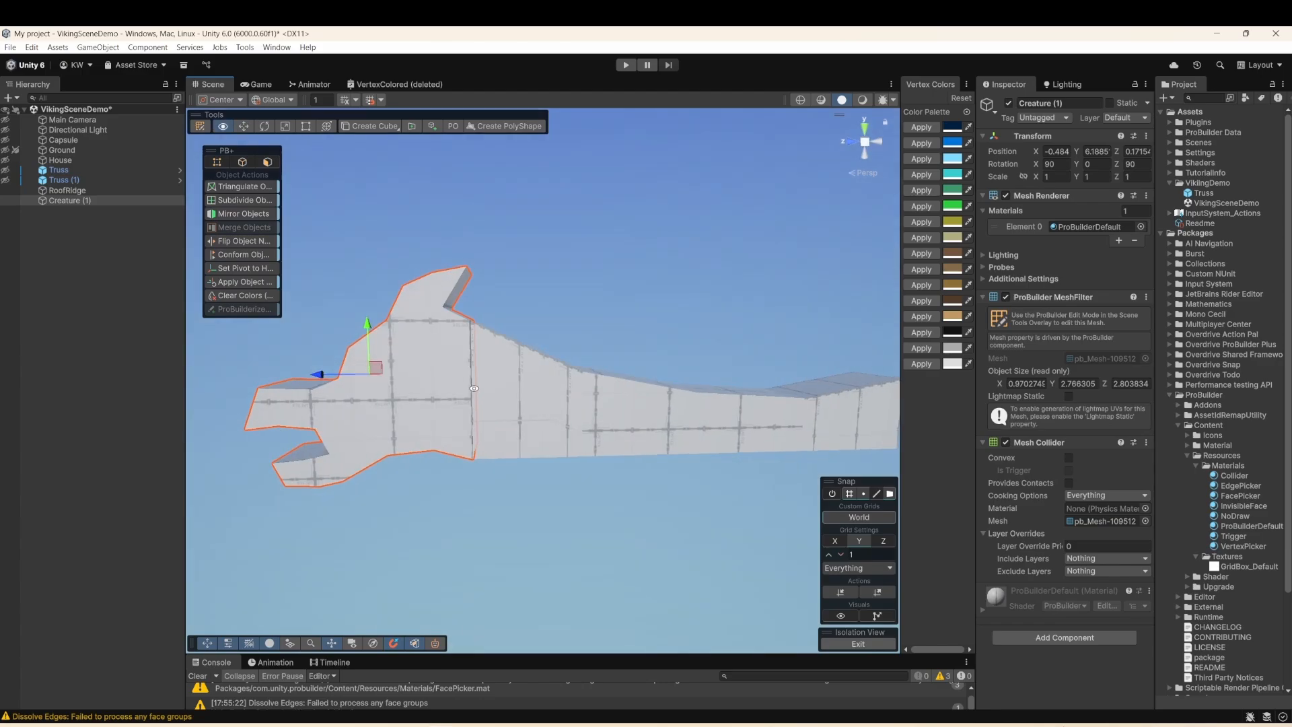
left_click_drag(375, 368, 340, 363)
key("ctrl+z")
left_click_drag(501, 337, 573, 361, "alt")
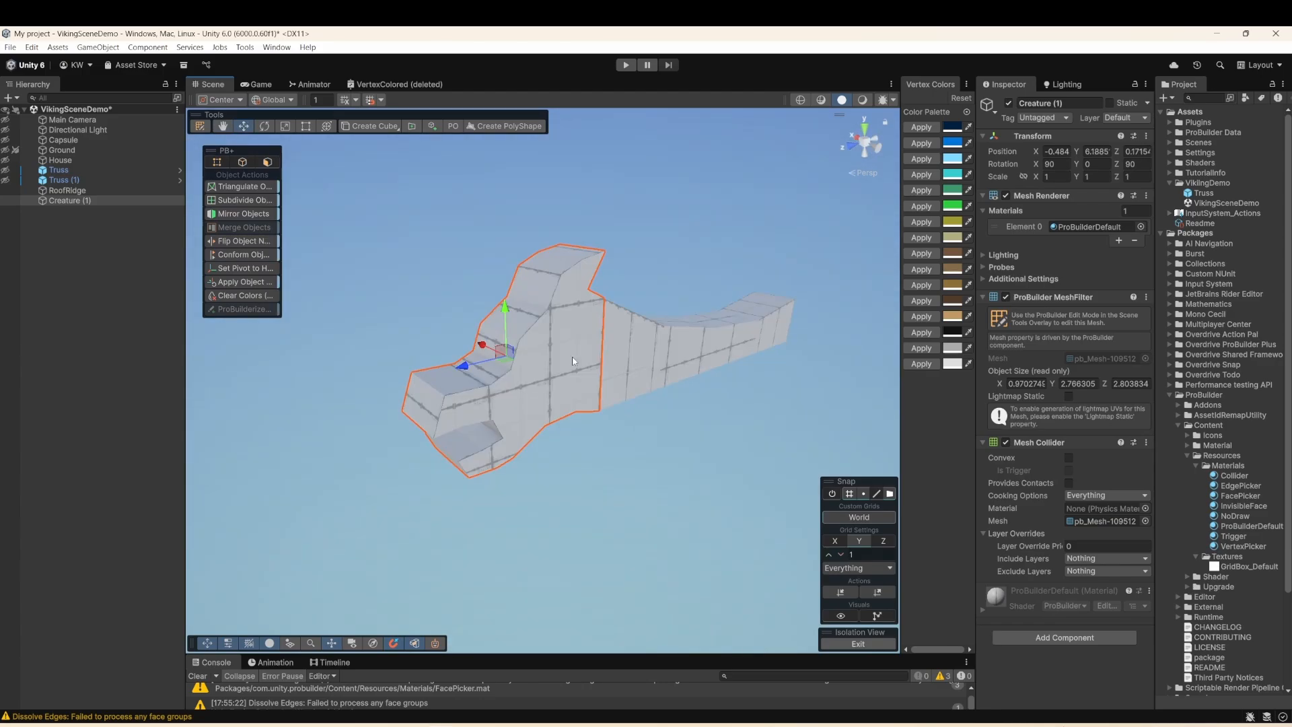
scroll(472, 399, "up", 2)
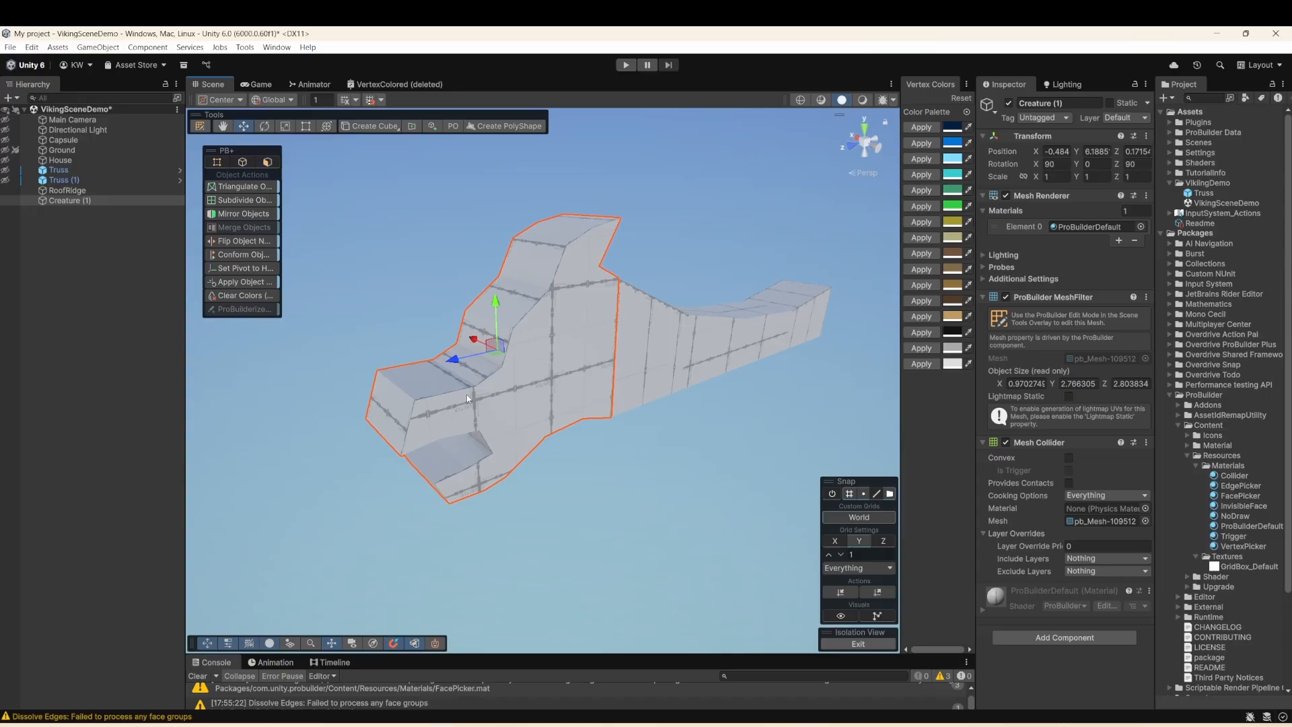
- Insert an edge loop at offset 0.5 along the head's centre and pull the front centre edges of both jaws forward
left_click(199, 125)
left_click_drag(451, 362, 506, 371, "alt")
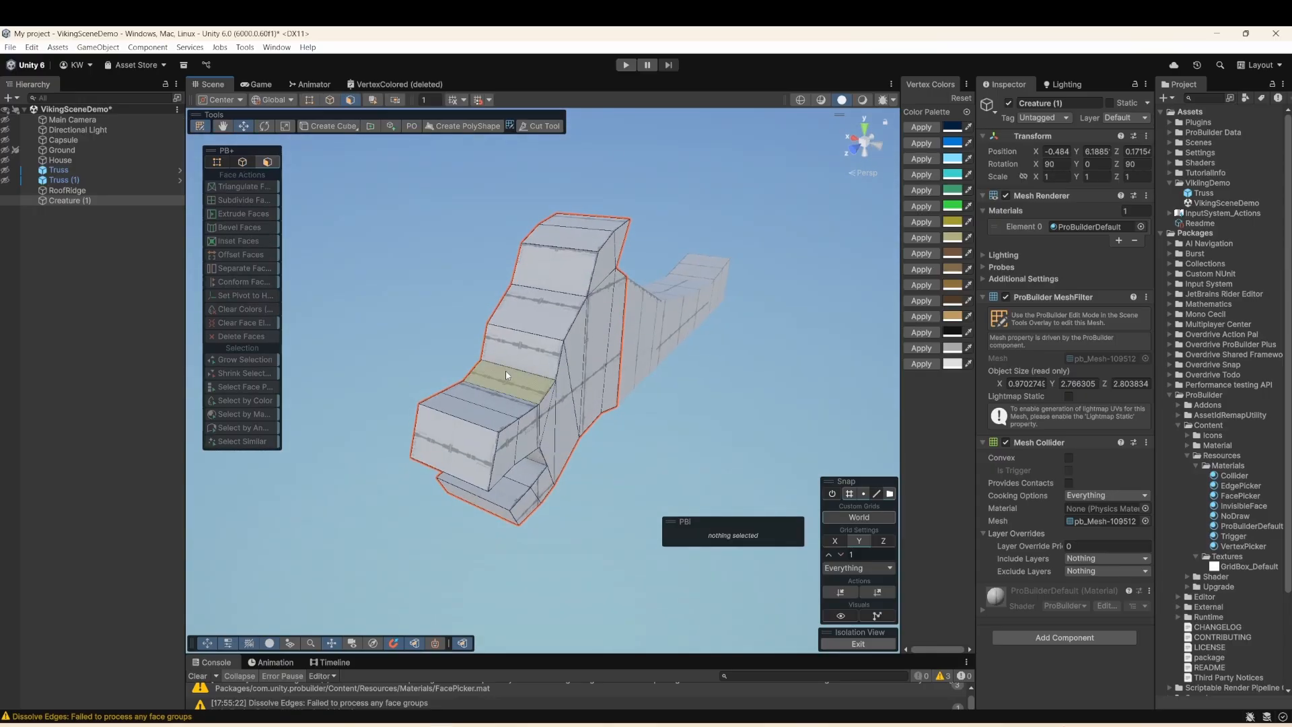
left_click(330, 101)
left_click(458, 418)
right_click(462, 420)
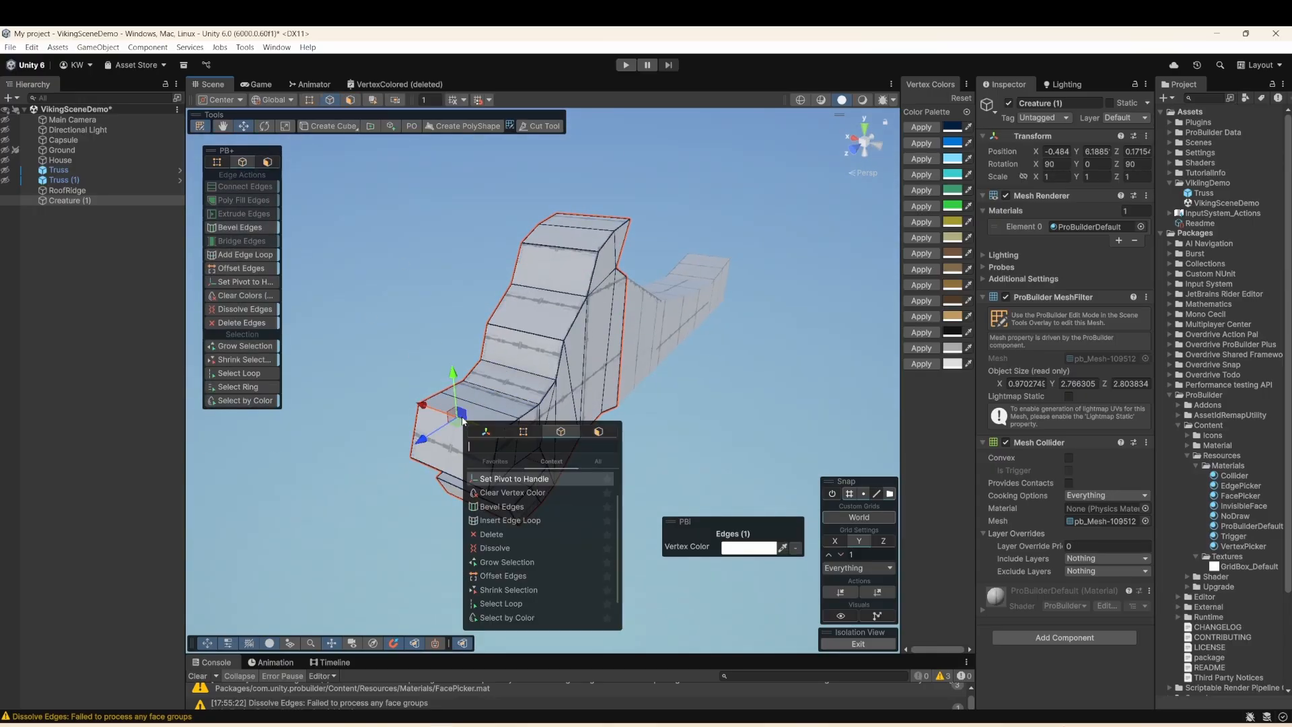
type("in")
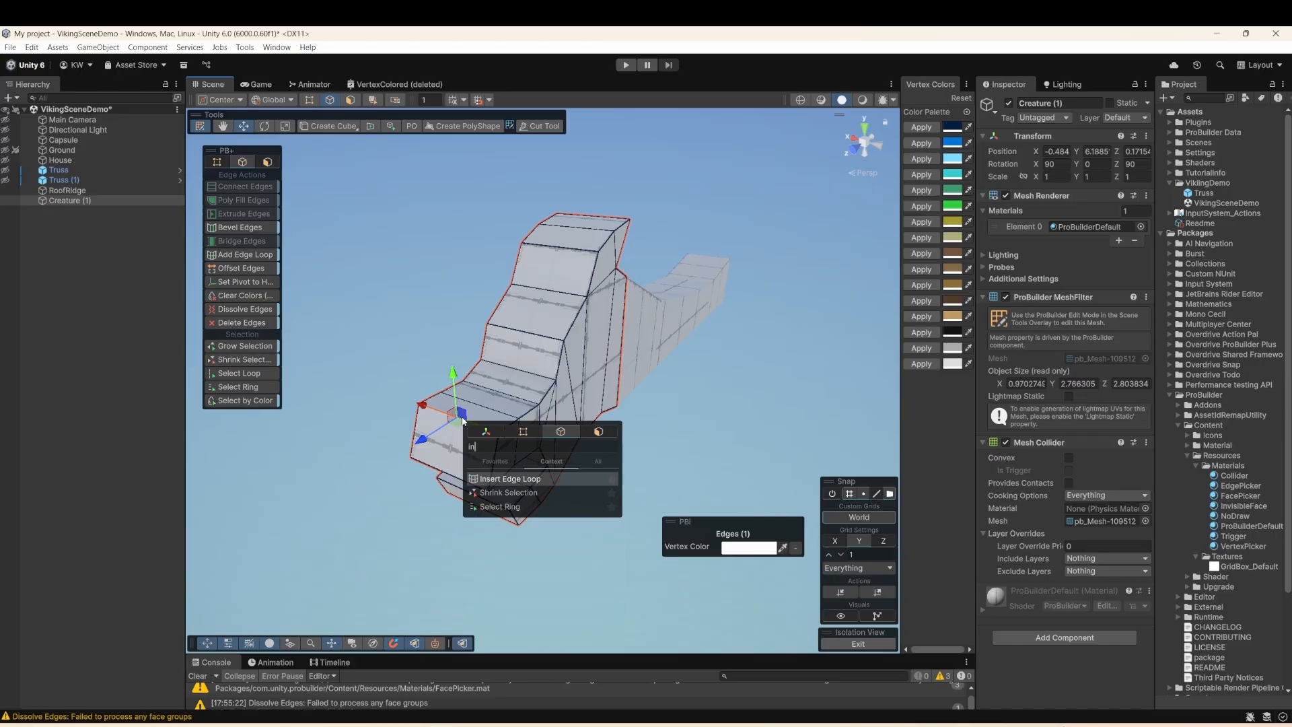
left_click(528, 479)
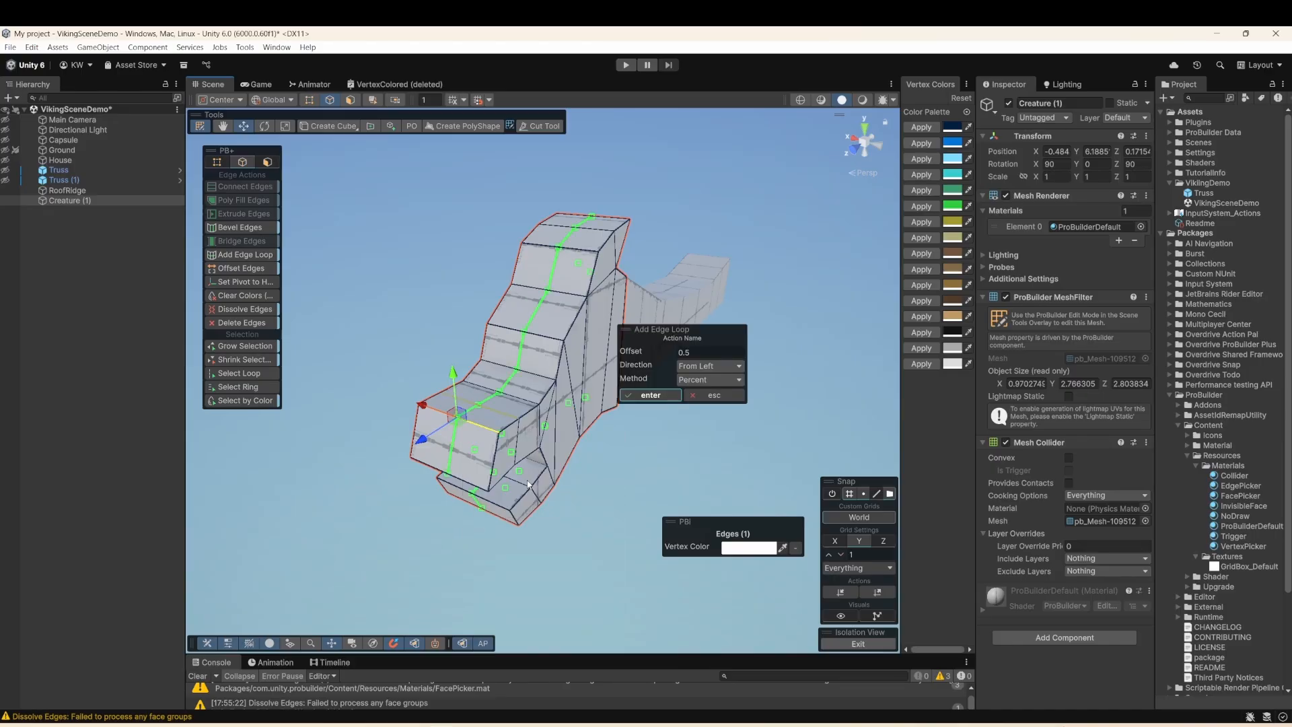
left_click(645, 396)
left_click_drag(354, 425, 474, 301)
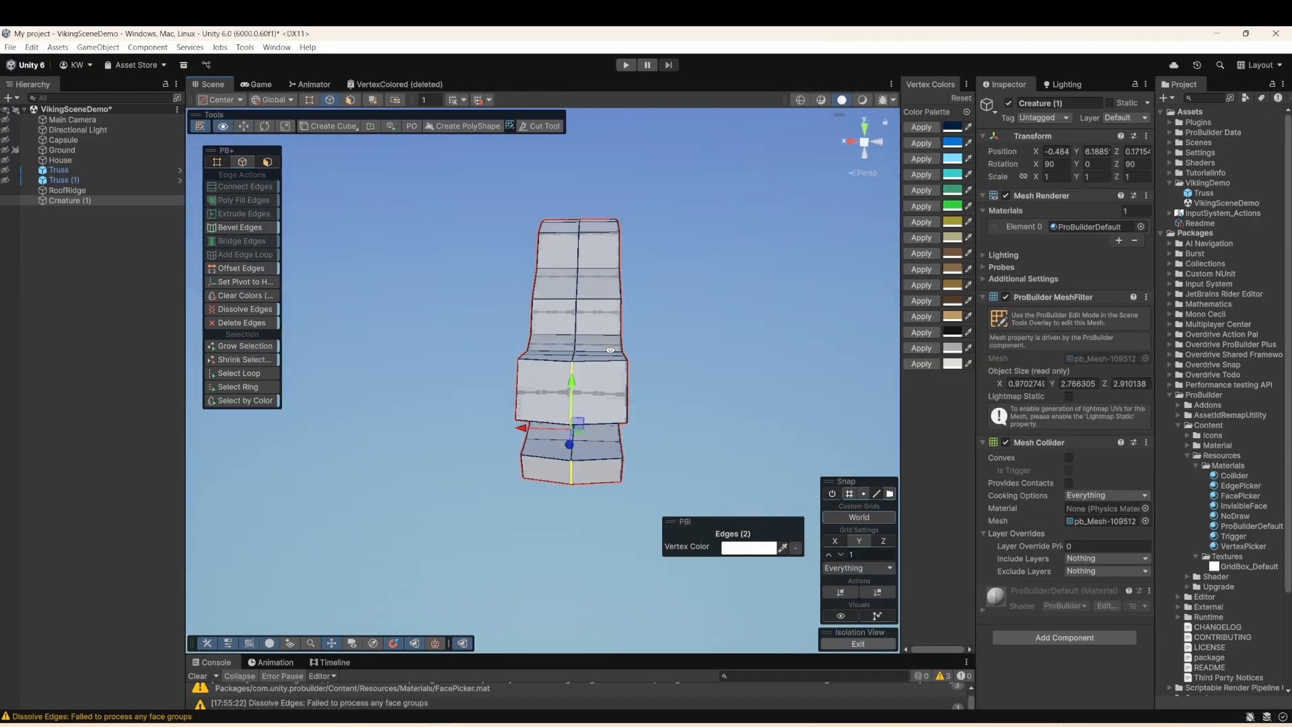
- Reposition the centre-line vertices along the head's front and forehead to form a pointed central ridge
key("1")
scroll(559, 358, "up", 3)
left_click(381, 301)
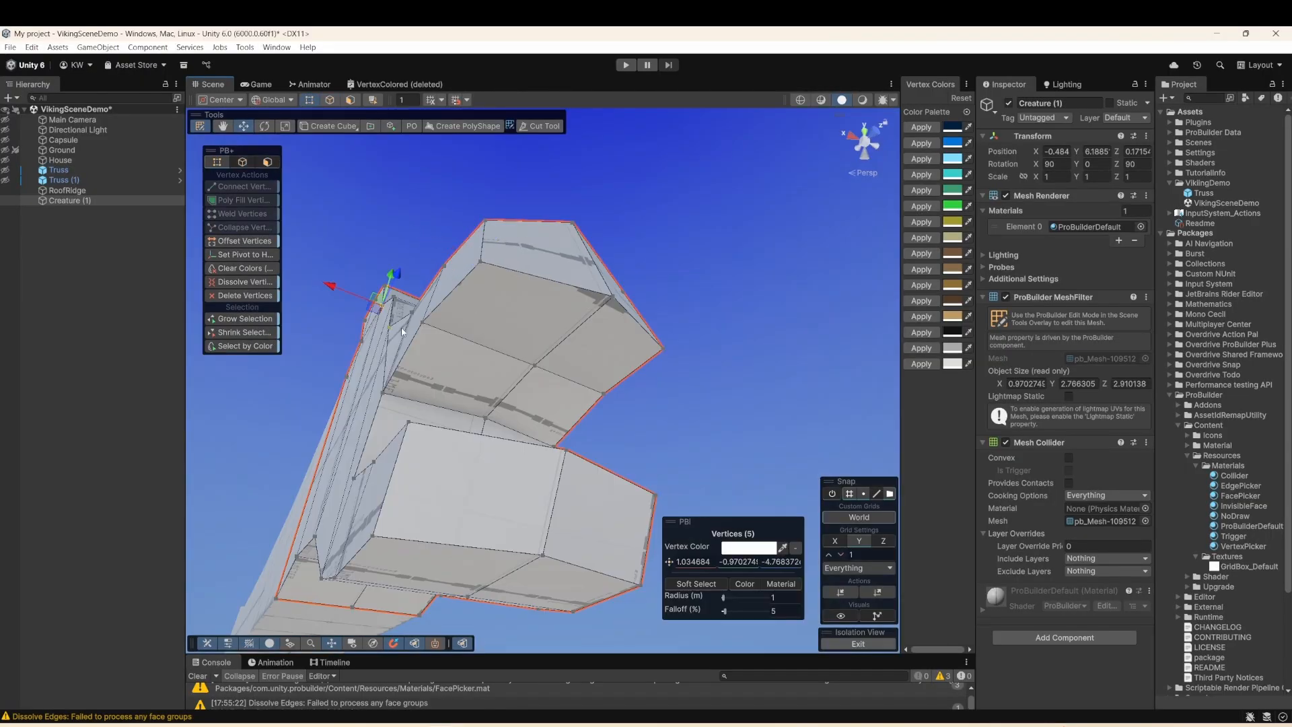
left_click(390, 328)
left_click_drag(390, 328, 229, 471, "alt")
left_click(504, 464)
left_click(397, 462)
left_click_drag(397, 461, 376, 484, "alt")
left_click(490, 265)
left_click_drag(606, 430, 549, 290, "alt")
left_click(542, 429, "shift")
left_click(534, 303)
left_click(580, 296, "shift")
left_click_drag(469, 323, 457, 351)
left_click_drag(607, 292, 740, 350, "alt")
- Pull down the crest's rear centre vertex and spread its outer corners to split the crest into two horns
left_click(543, 280)
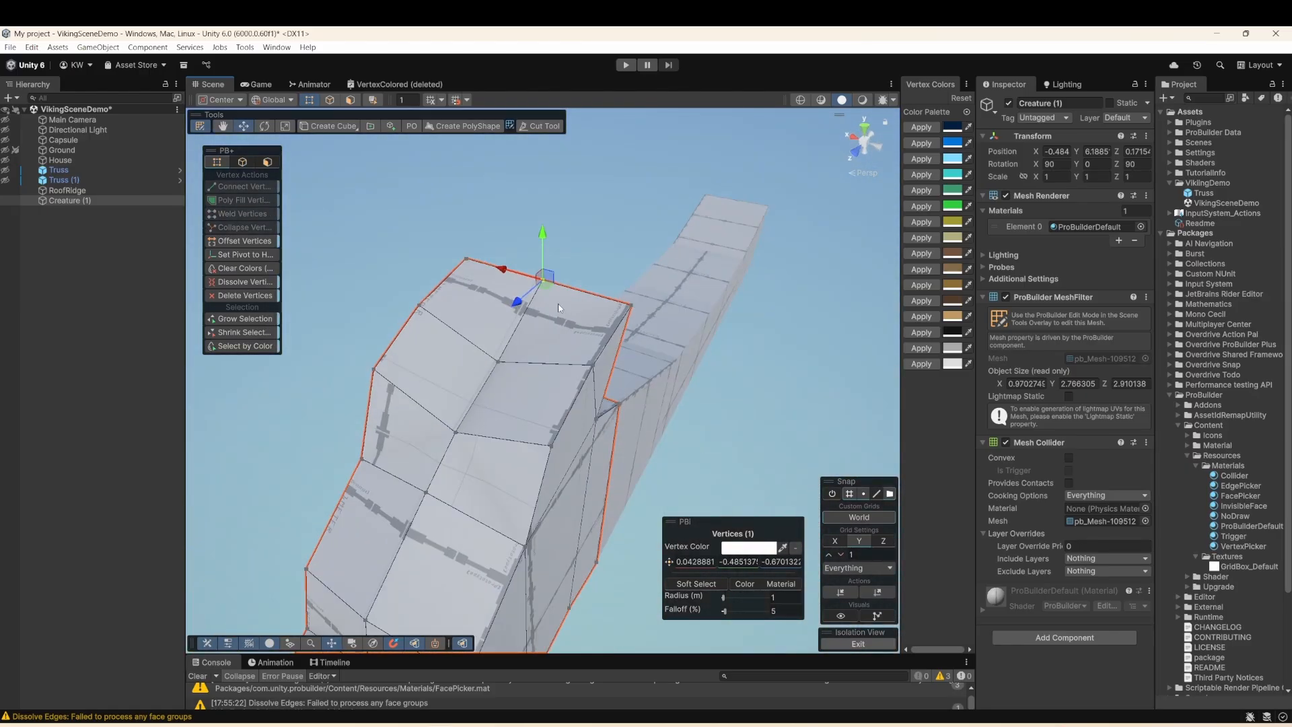
left_click_drag(559, 304, 491, 344, "alt")
left_click_drag(492, 343, 87, 317, "alt")
left_click_drag(585, 341, 566, 411)
left_click_drag(660, 435, 560, 314, "alt")
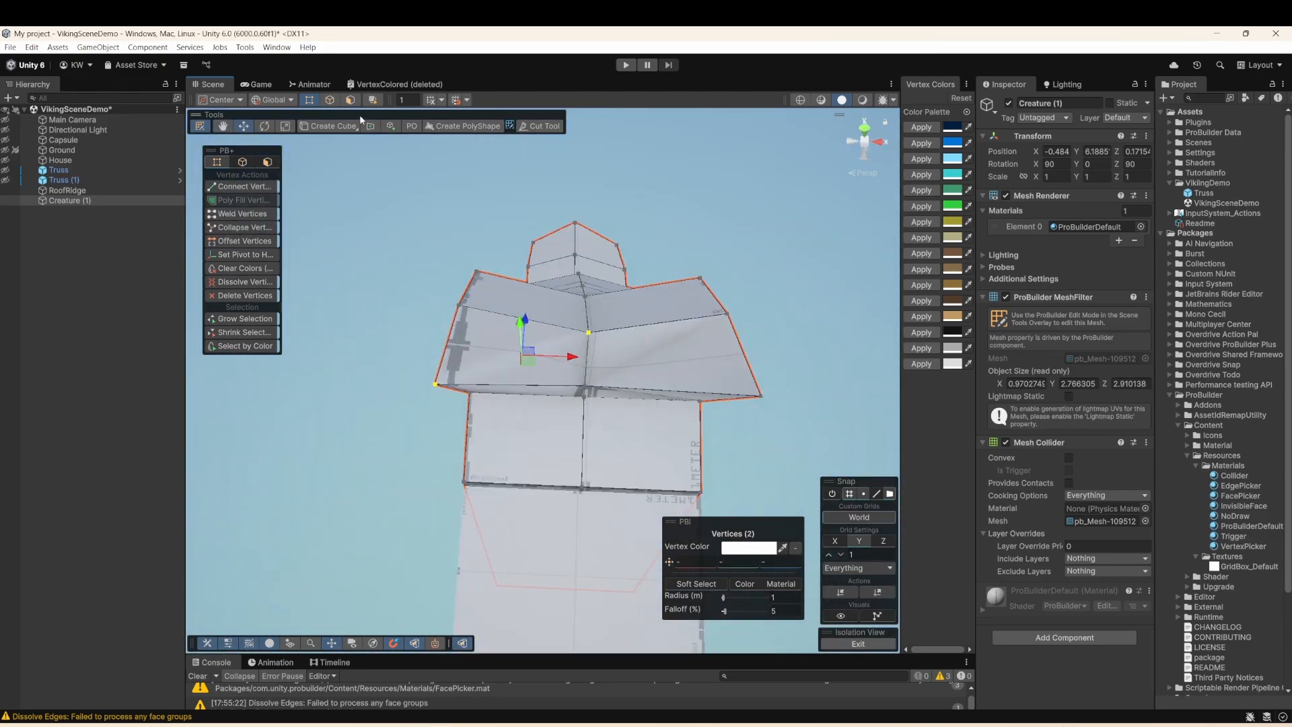
- Cut the horn's uncut top face from the crest's centre vertex to the outer horn tip
left_click(540, 126)
left_click(588, 332)
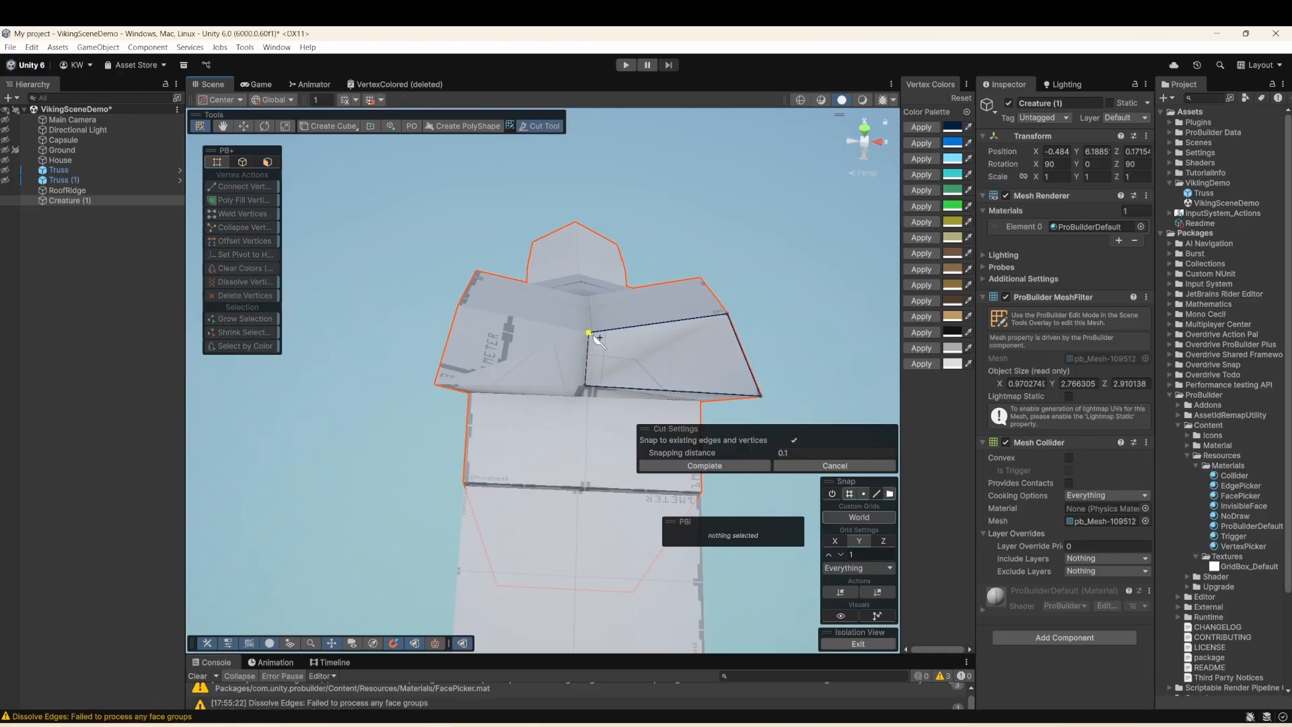
left_click(763, 397)
key("Return")
- Collapse the valley vertex between the horns together with the base centre vertex below it
left_click_drag(762, 397, 621, 406, "alt")
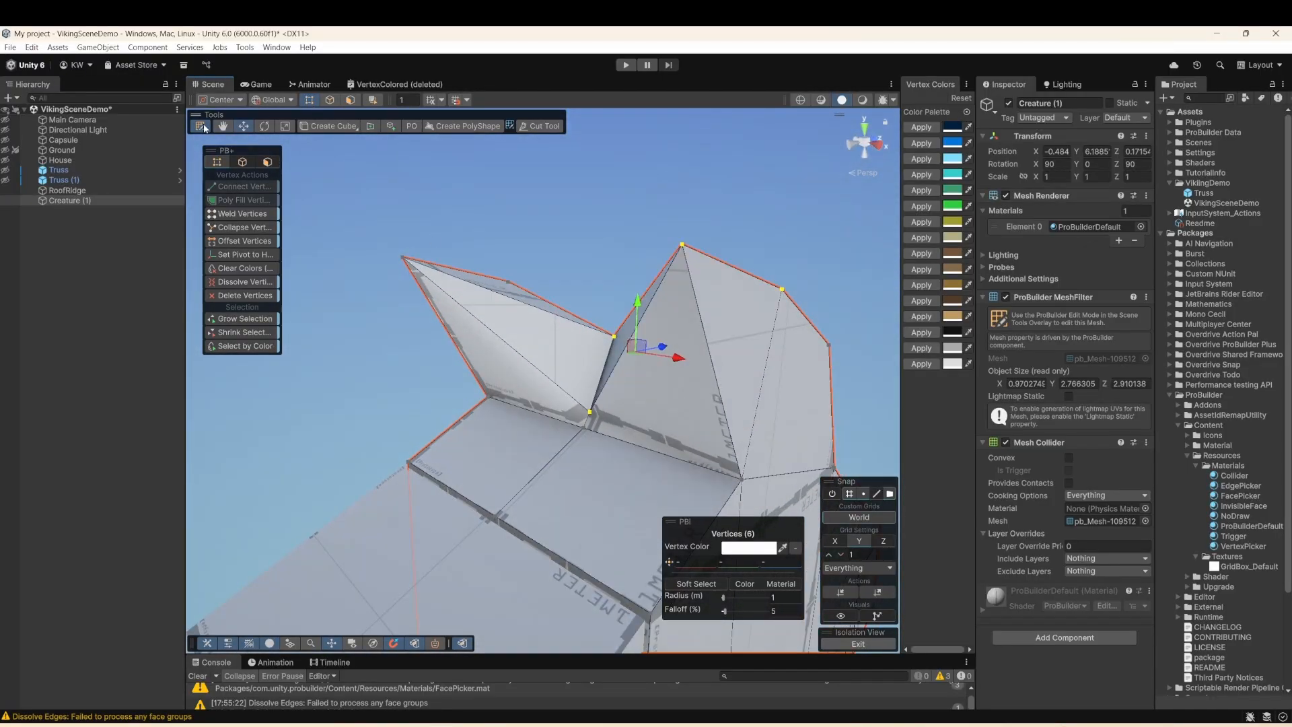
left_click(589, 412)
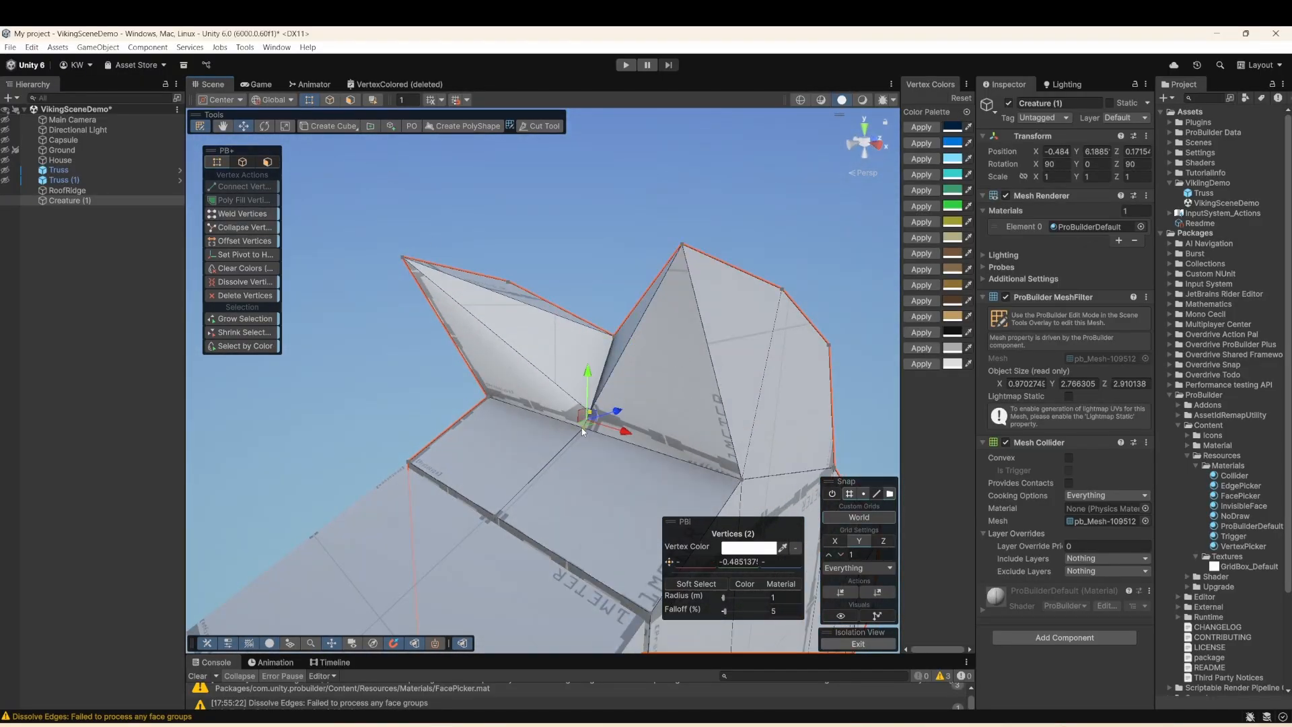
right_click(582, 427)
left_click(637, 559)
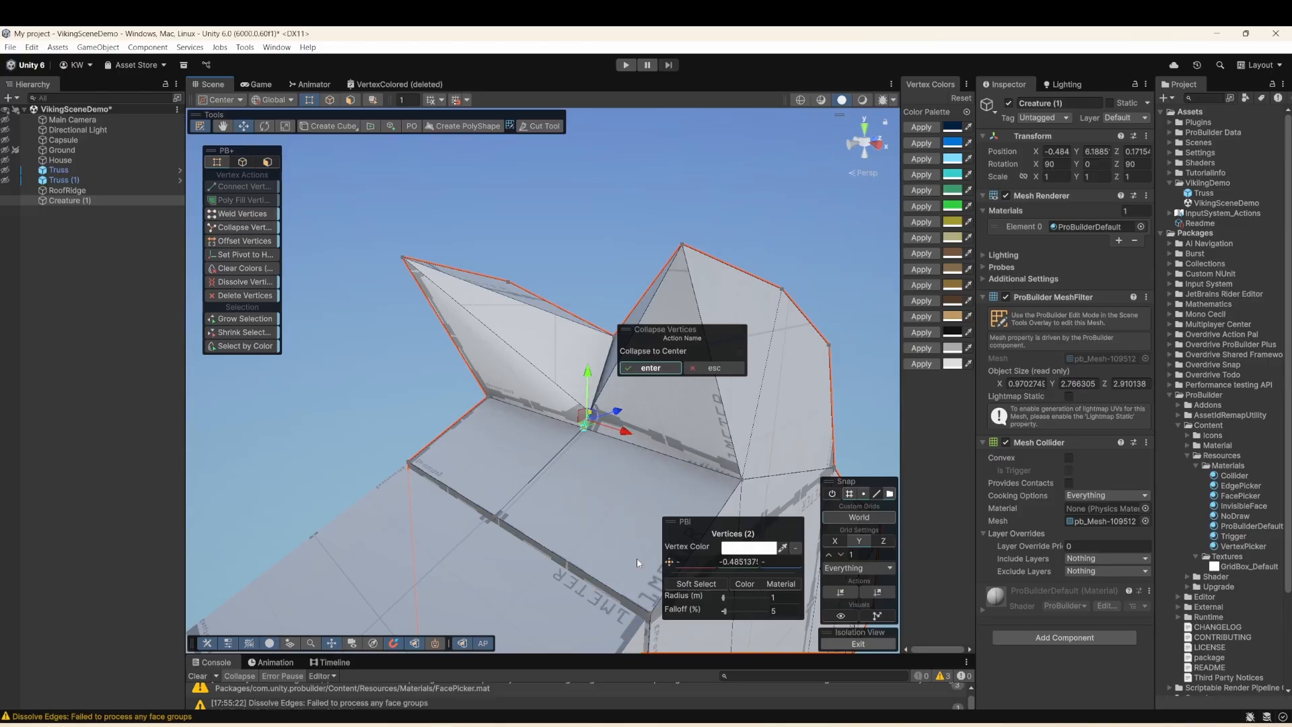
left_click(650, 368)
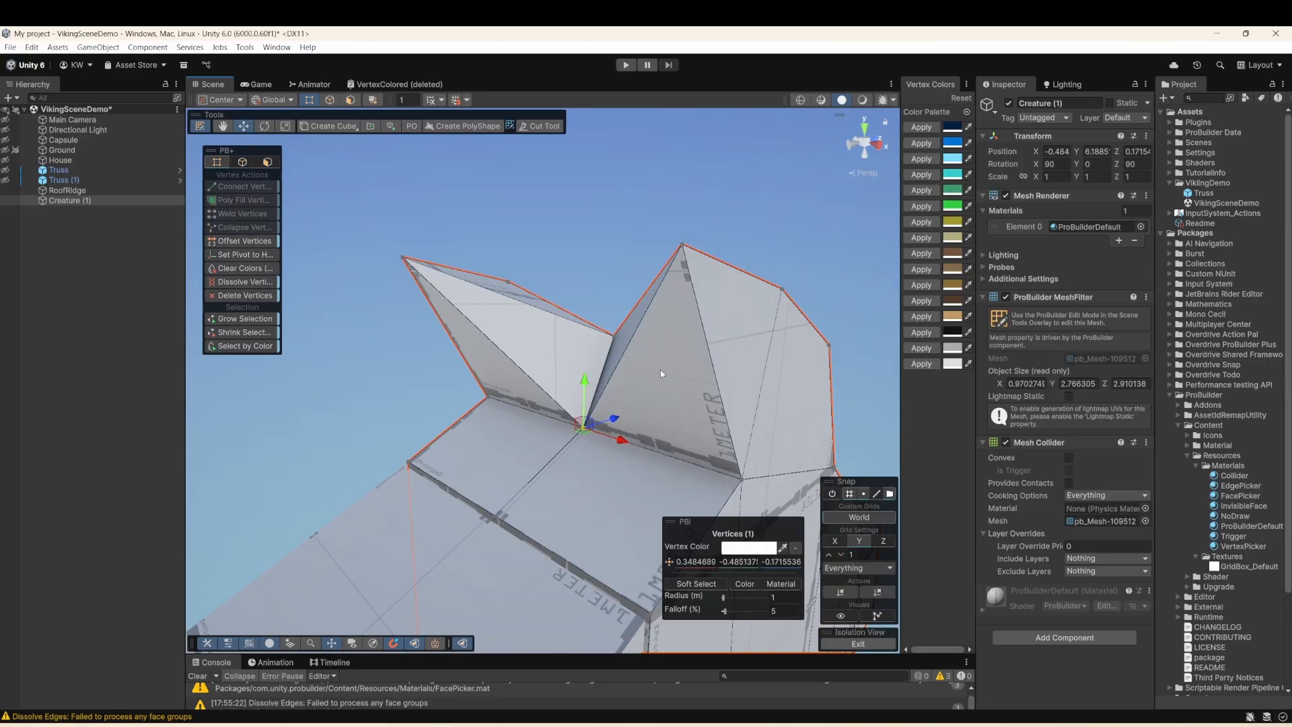
left_click(588, 453)
left_click_drag(588, 454, 555, 512, "alt")
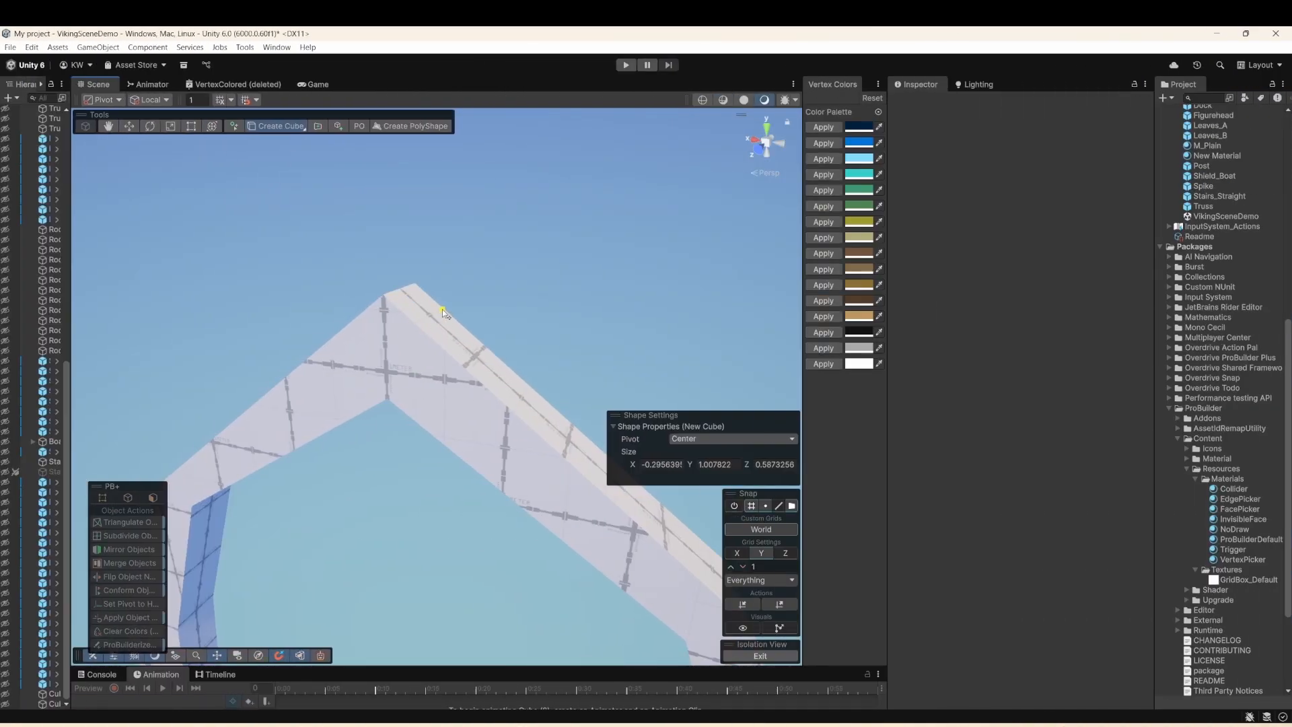
- Create a cube about 0.27 by 0.55 and 1.03 long, standing on the truss's sloping top face near the apex
left_click_drag(442, 309, 443, 346)
left_click(551, 257)
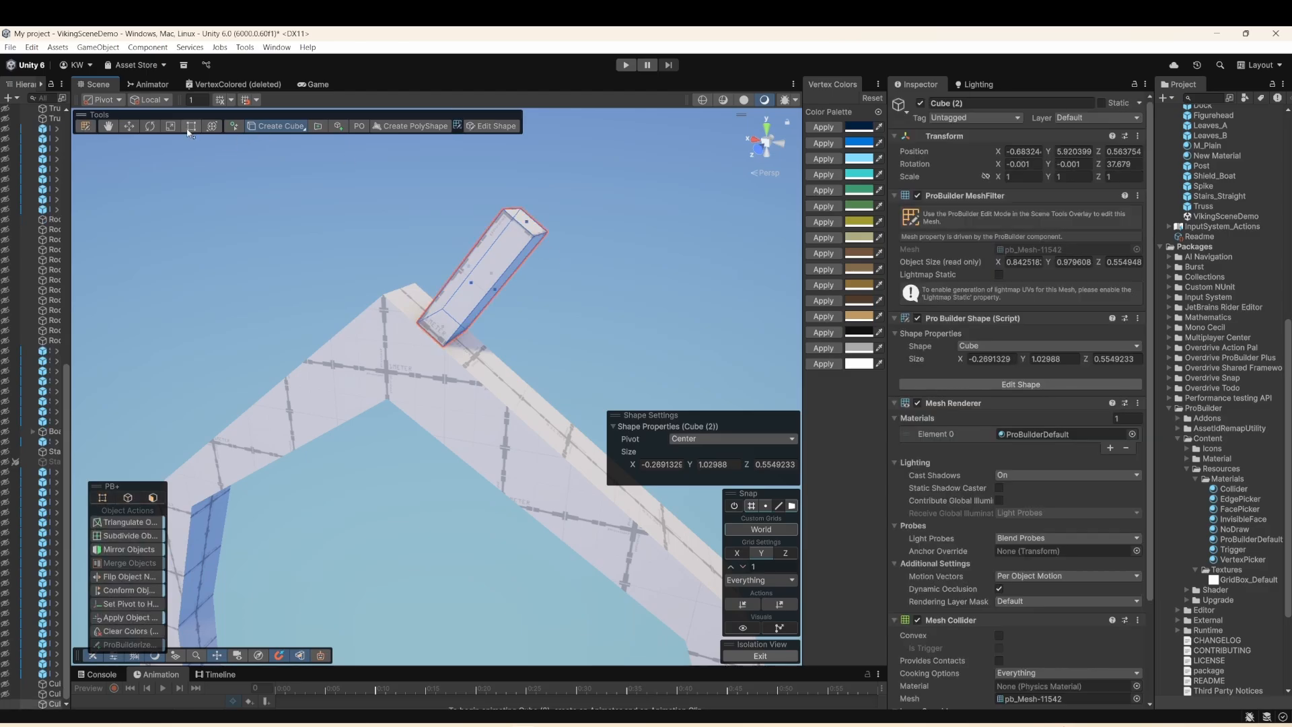
key("w")
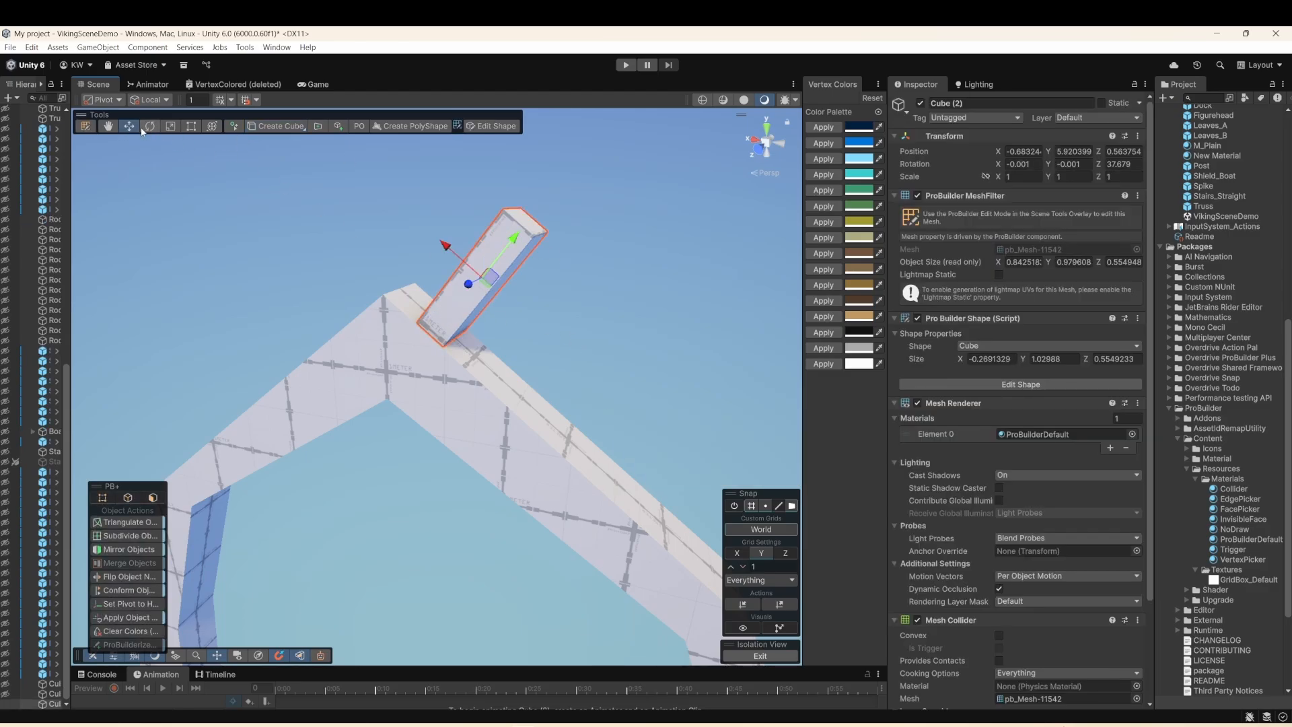
- Insert an edge loop across the new block's length and offset it sideways to bend the block
left_click(83, 125)
left_click(487, 295)
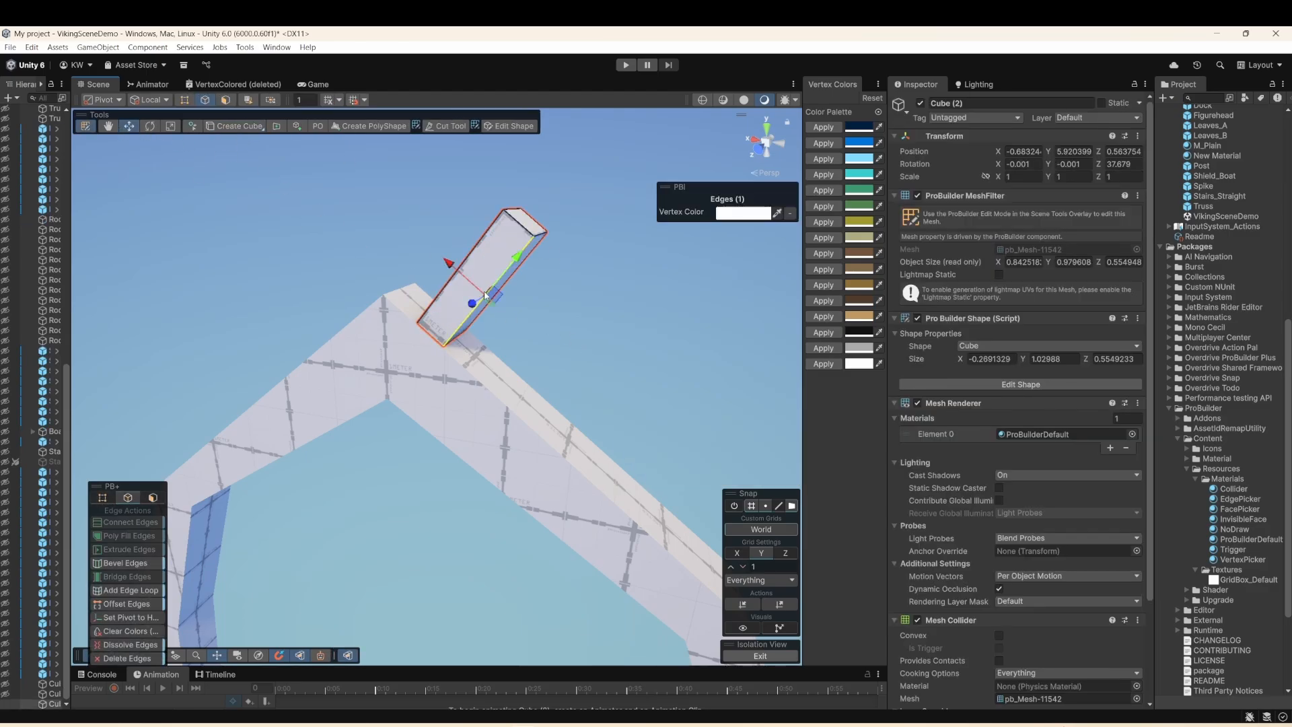
right_click(488, 294)
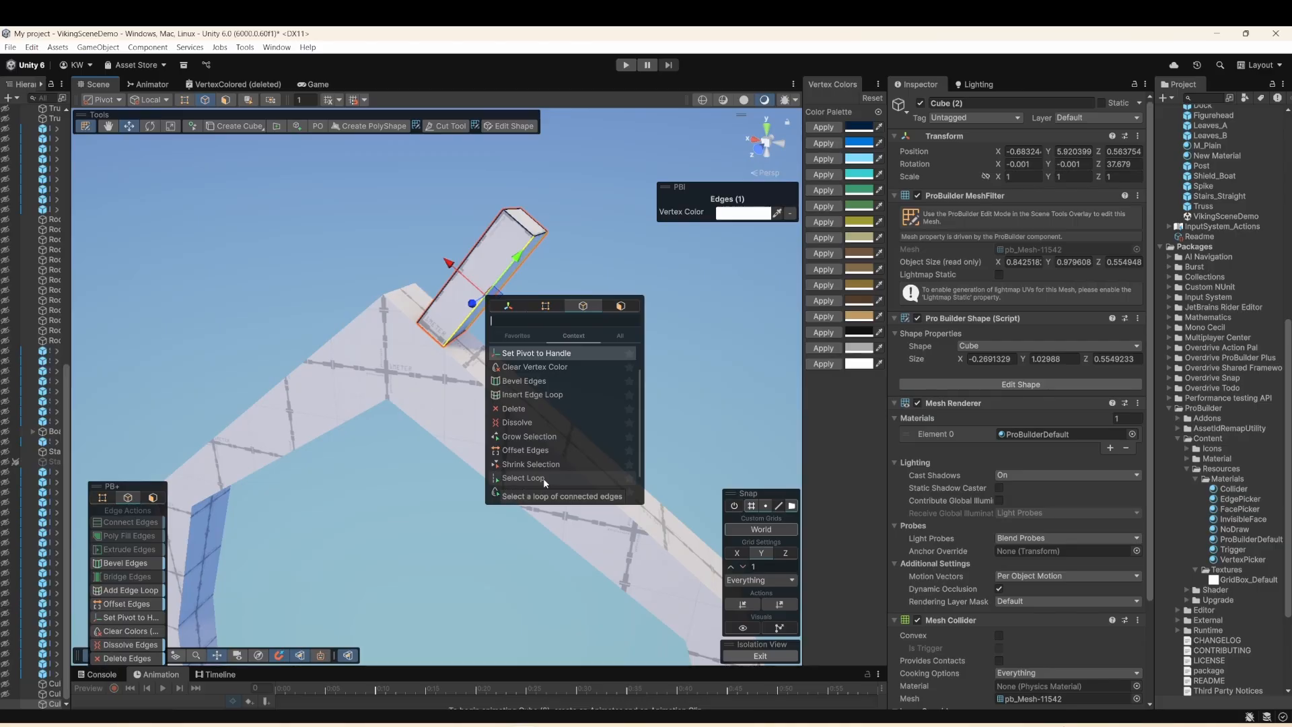
left_click(563, 397)
left_click(561, 397)
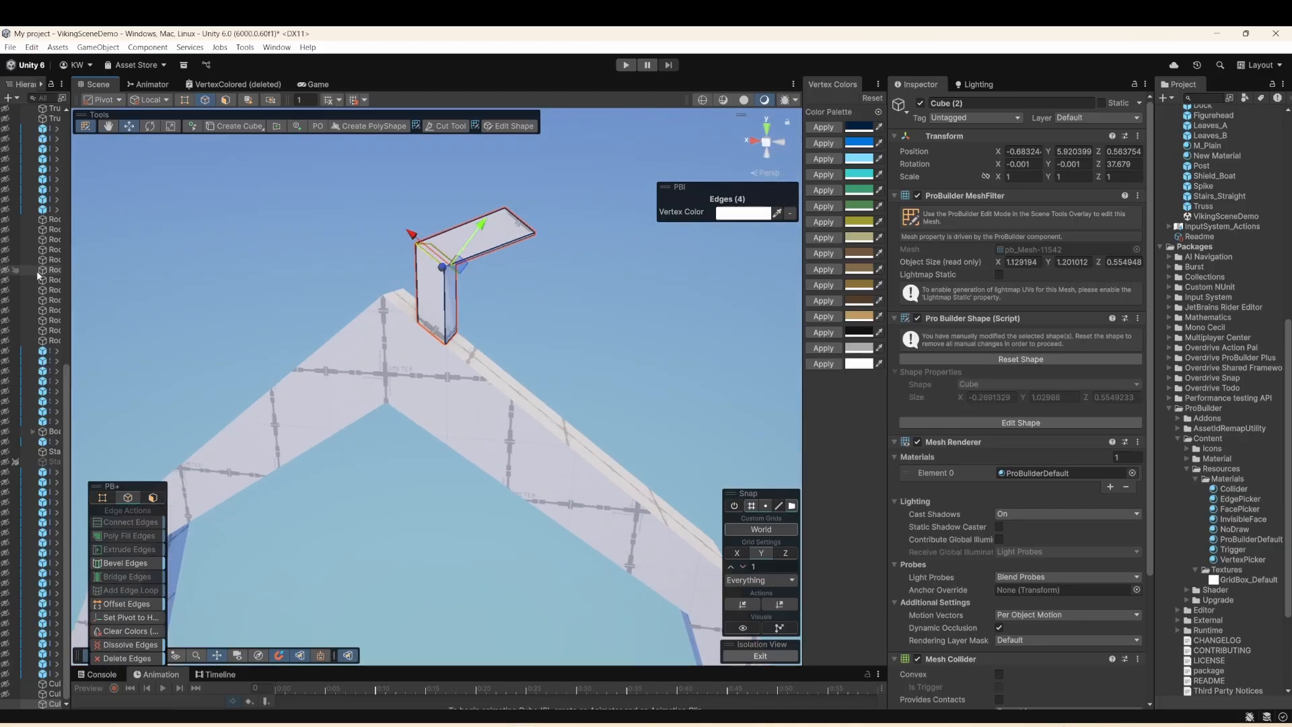
- Bevel the edge loop at the block's bend and rotate the block's end face to tilt its tip
left_click_drag(549, 358, 567, 358)
left_click(539, 368)
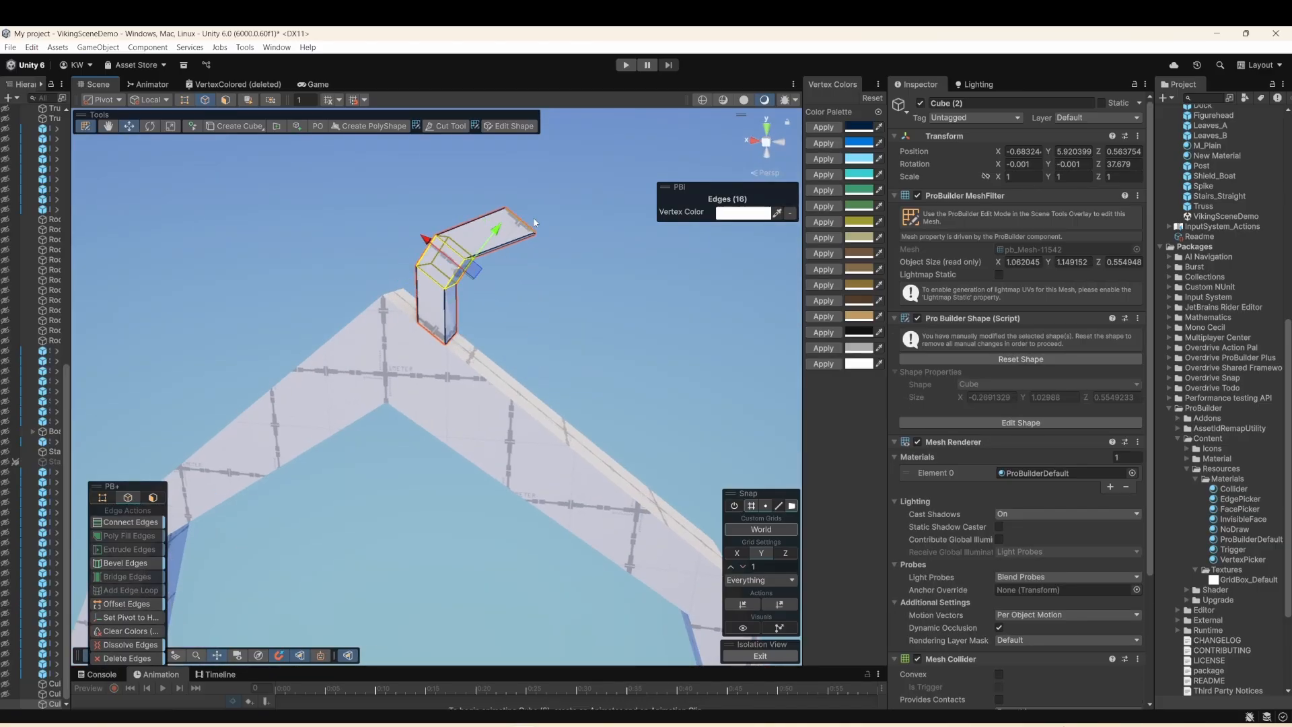
scroll(471, 269, "down", 2)
key("h")
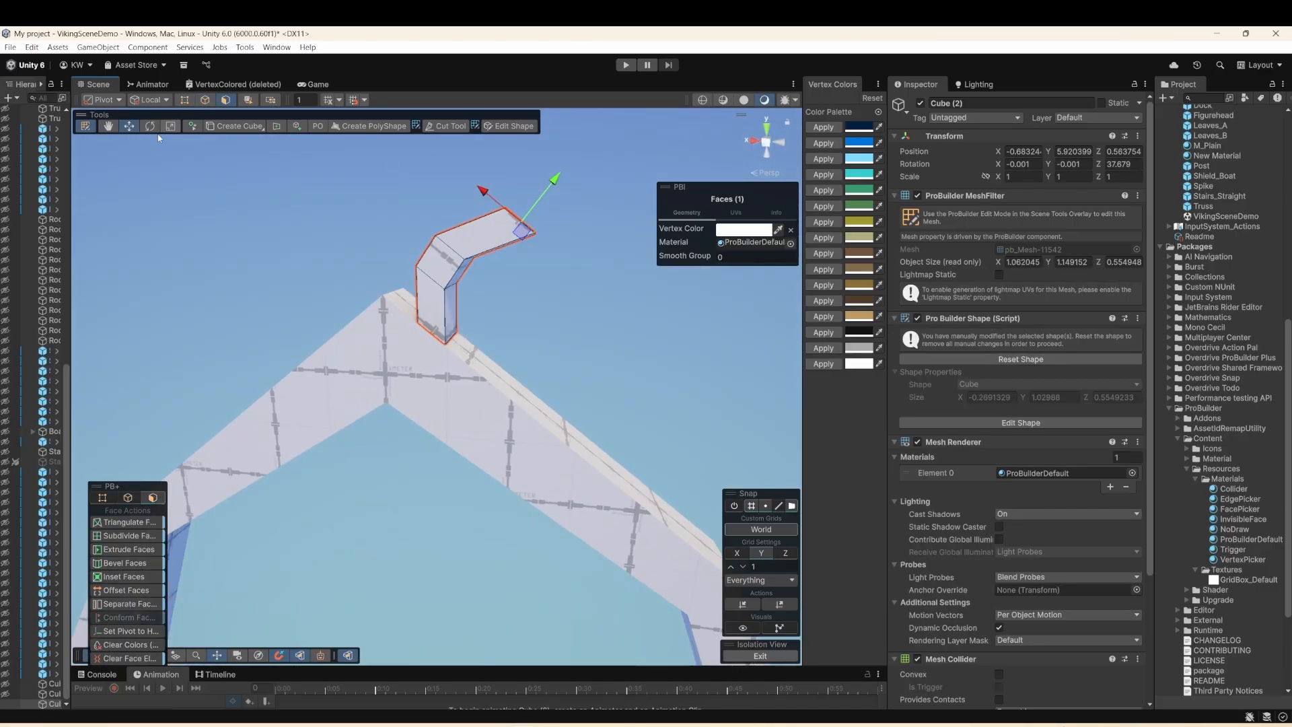
left_click(151, 126)
left_click_drag(501, 187, 517, 232)
- Select the edge loop around the block's upper bend and switch to the Move tool
left_click(204, 100)
left_click(439, 240)
right_click(436, 237)
left_click(514, 439)
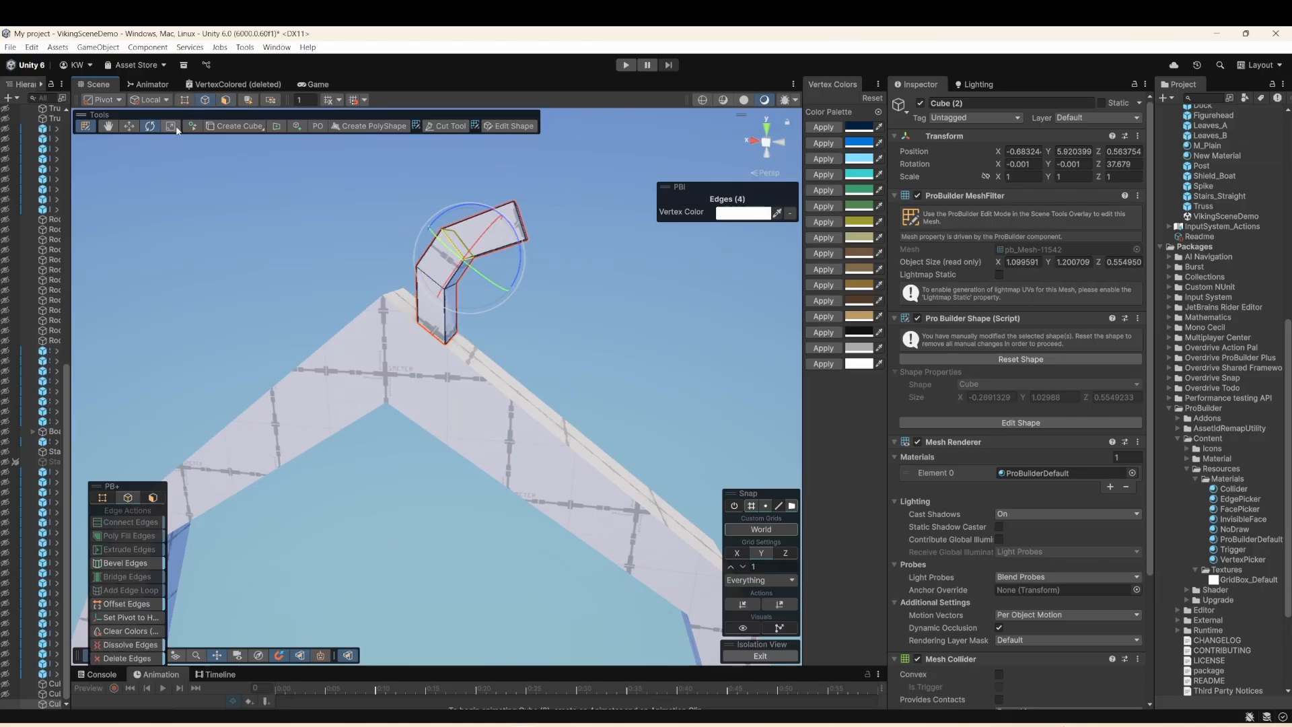
left_click(130, 125)
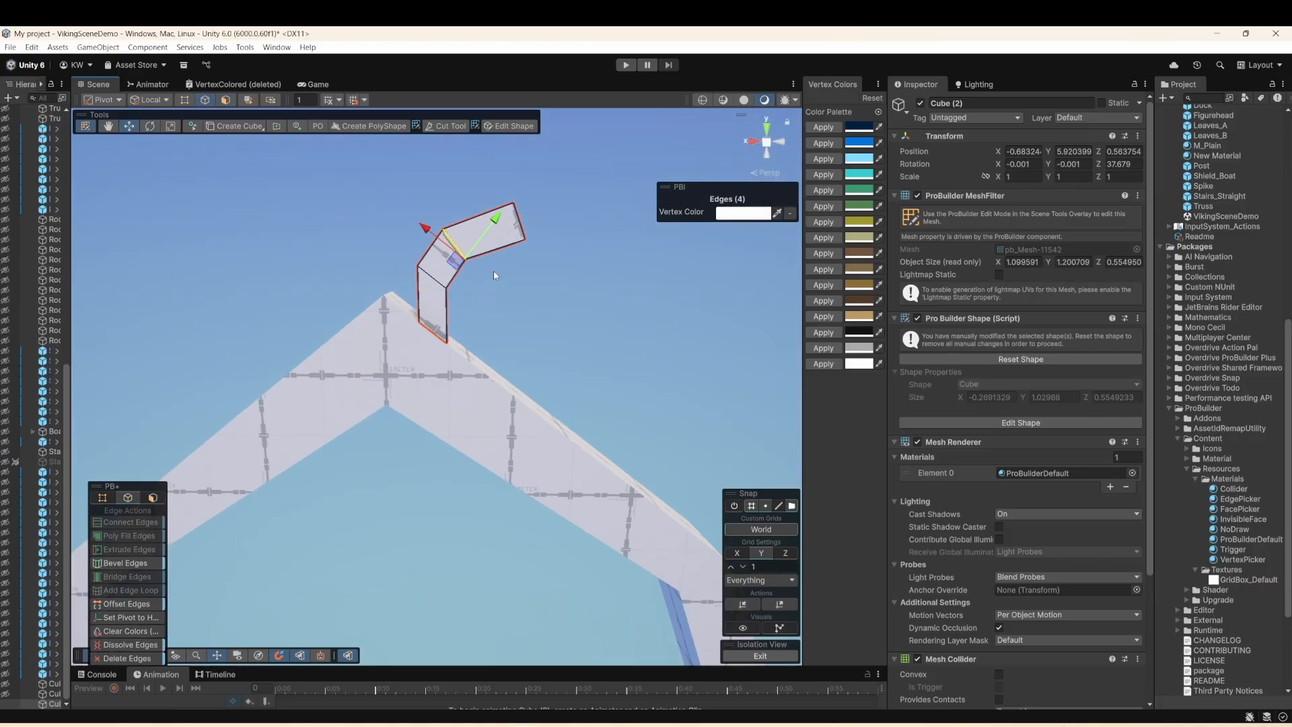
left_click(419, 294)
left_click_drag(419, 294, 441, 214, "alt")
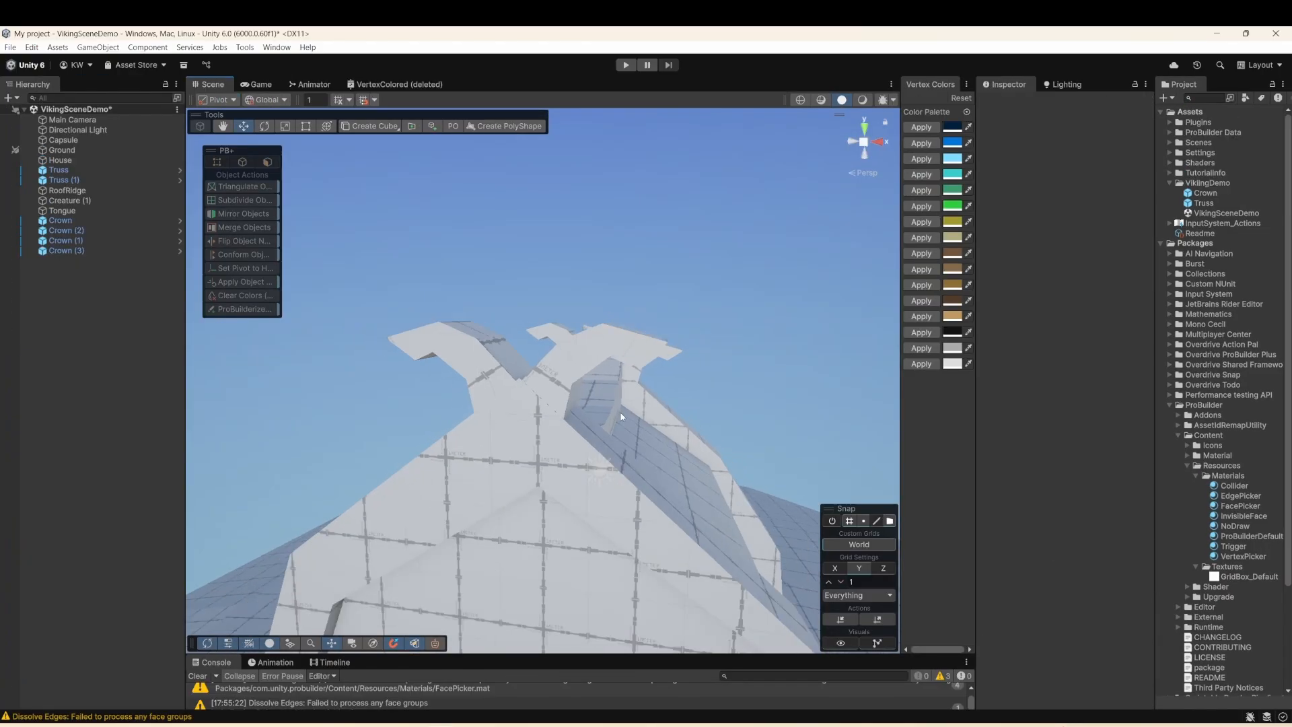
- Duplicate the RoofRidge object above the roof between the crowns
left_click_drag(621, 416, 484, 413, "alt")
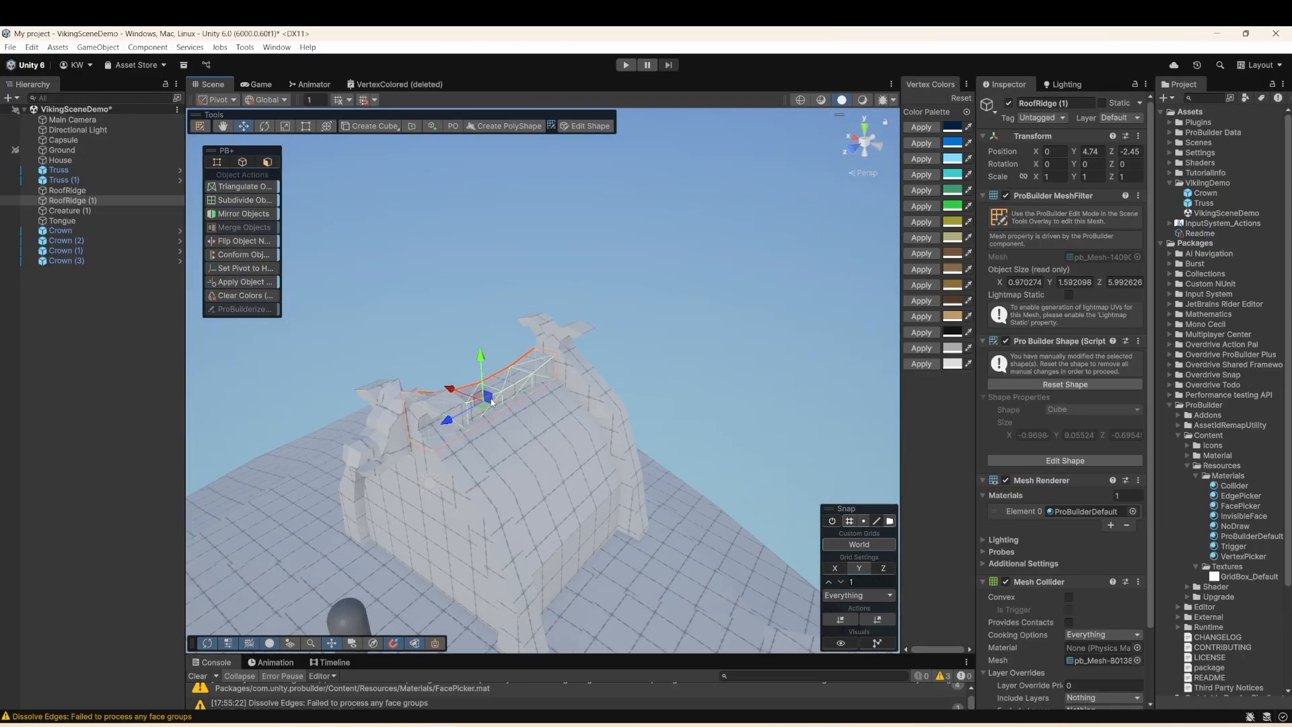
- Move the duplicated roof ridge onto the roof slope and turn it into a prefab named Beam in the VikingDemo folder
left_click_drag(484, 412, 547, 461)
left_click(96, 201)
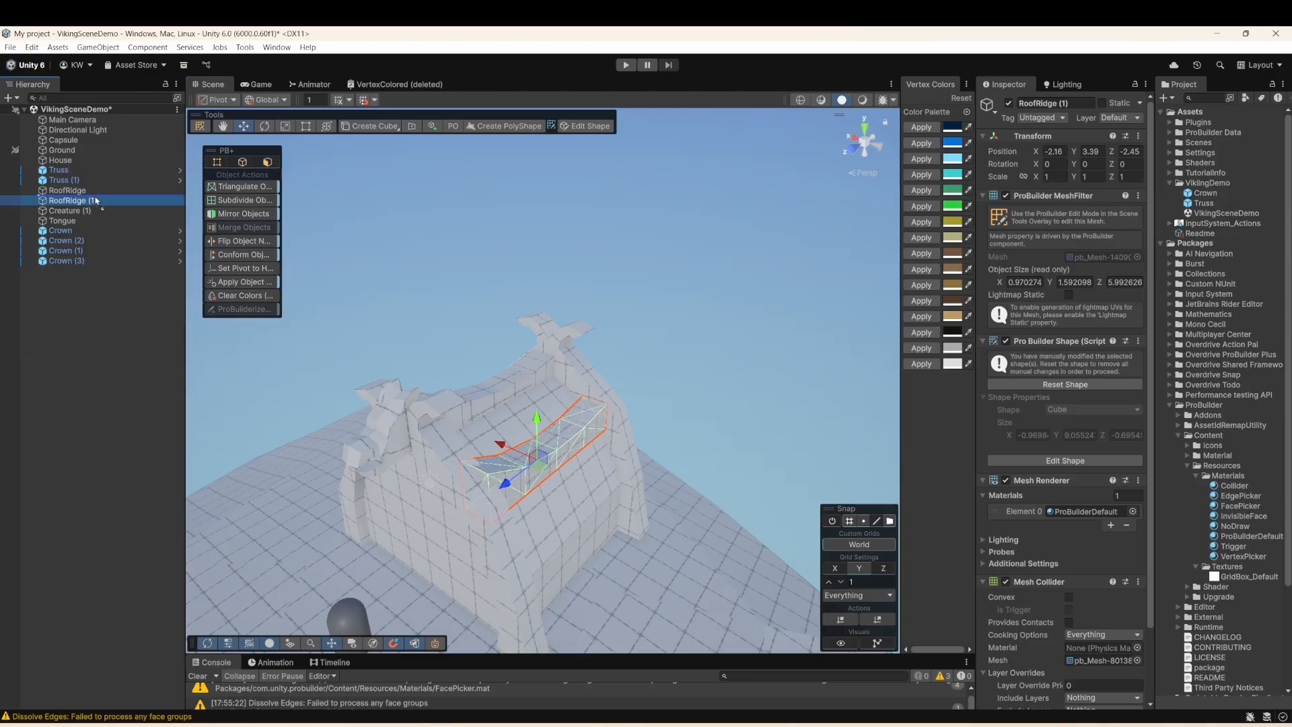
key("F2")
type("Beam")
key("Return")
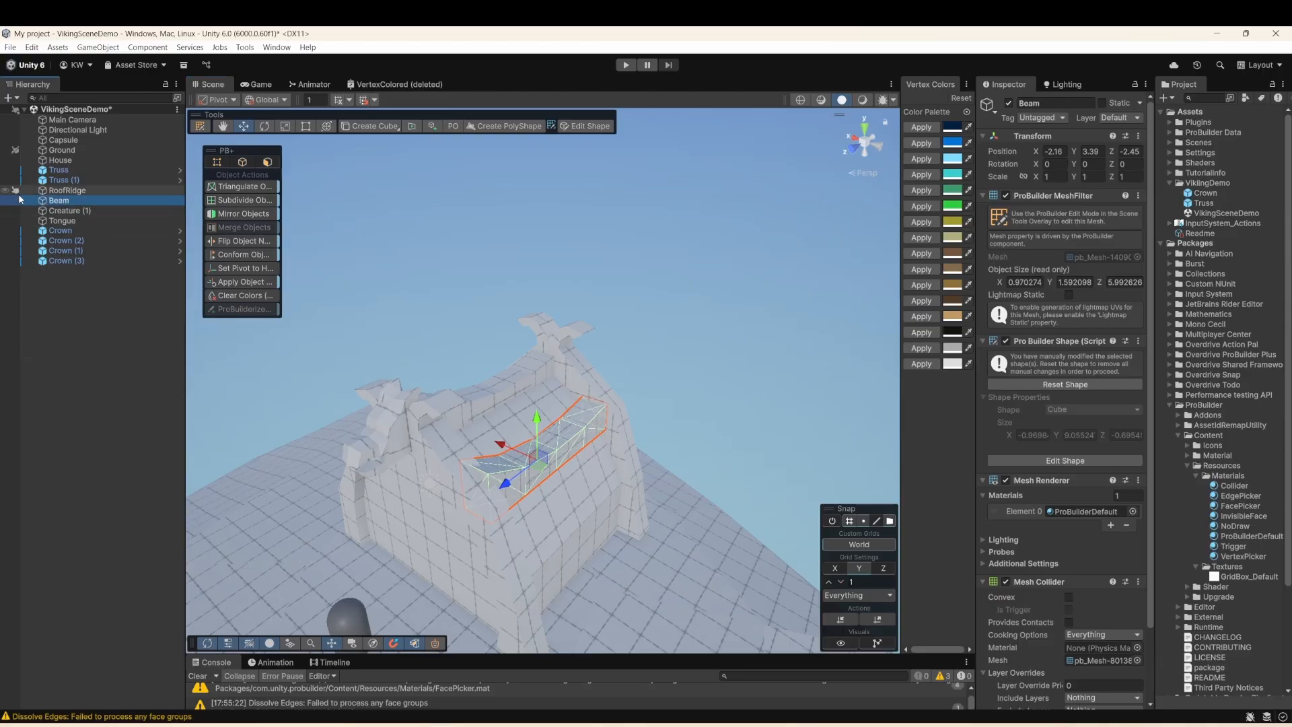
left_click_drag(54, 202, 1221, 205)
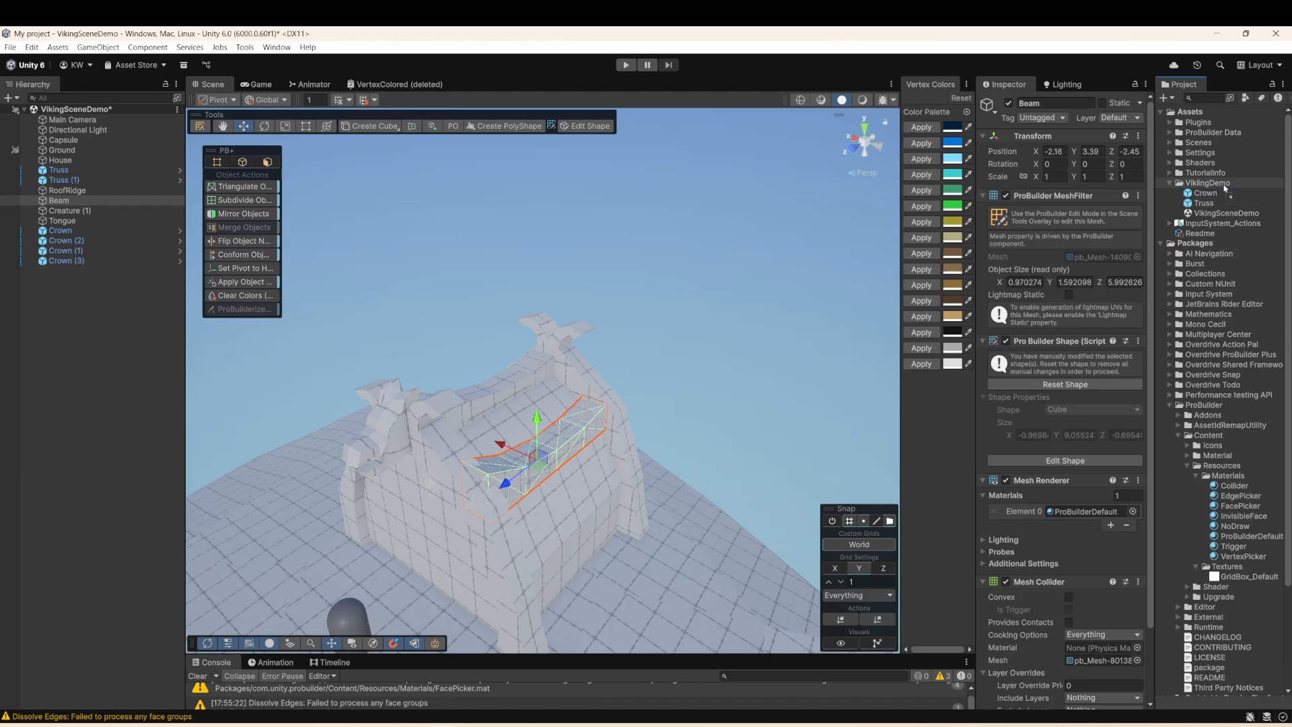
- Rotate the Beam 45 degrees about Z and move it against the roof slope at X -2.44, Y 3.09
key("f")
middle_click_drag(506, 354, 512, 358)
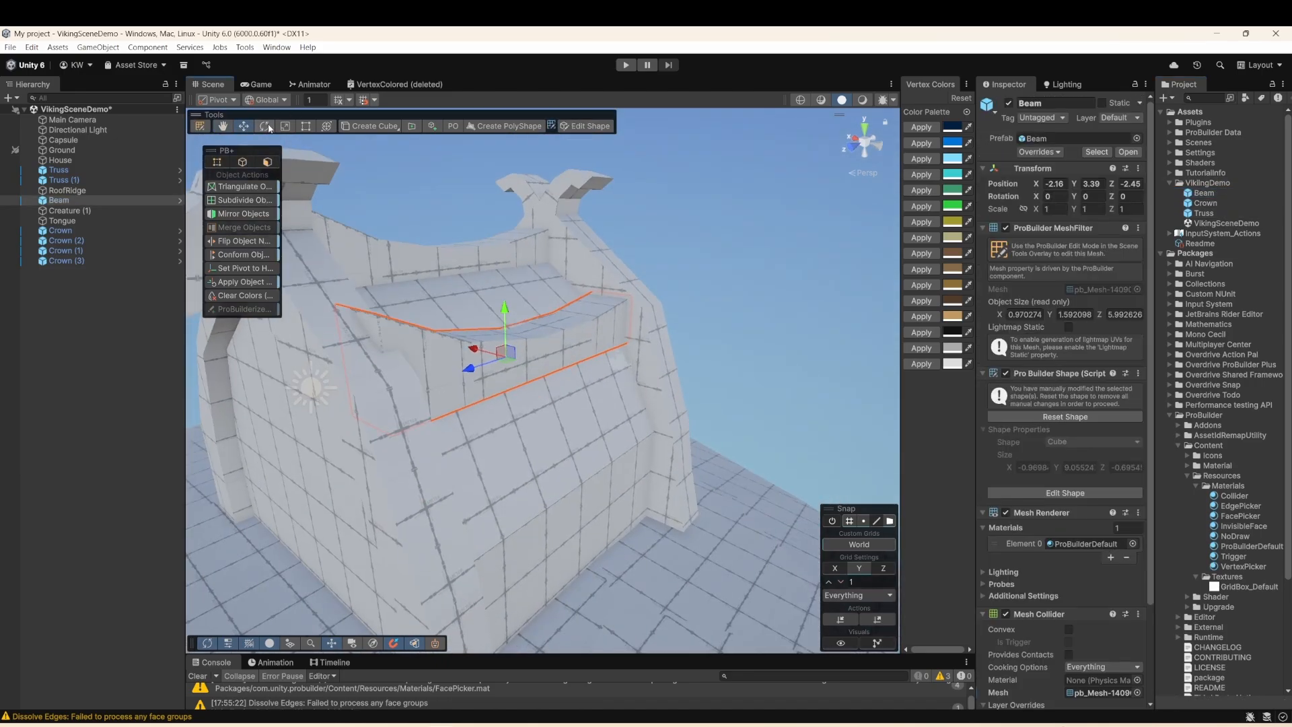
left_click(265, 126)
left_click_drag(529, 321, 508, 367)
left_click(243, 126)
left_click_drag(512, 354, 518, 374)
left_click_drag(606, 397, 643, 414, "alt")
- Scale all of the Beam's edges around their centre to slim its cross-section to about 1.07 units
key("g")
left_click(431, 364)
key("ctrl+a")
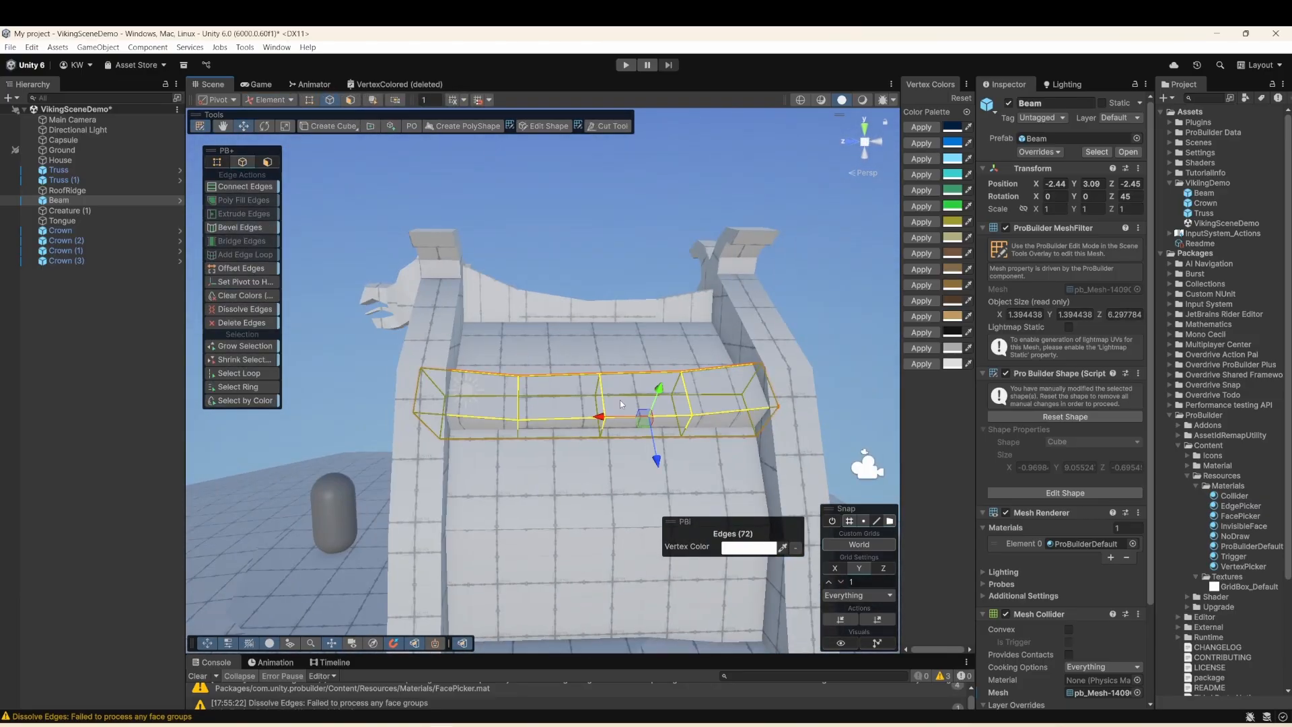
left_click(284, 125)
left_click_drag(471, 248, 471, 269, "alt")
left_click(268, 100)
left_click(267, 100)
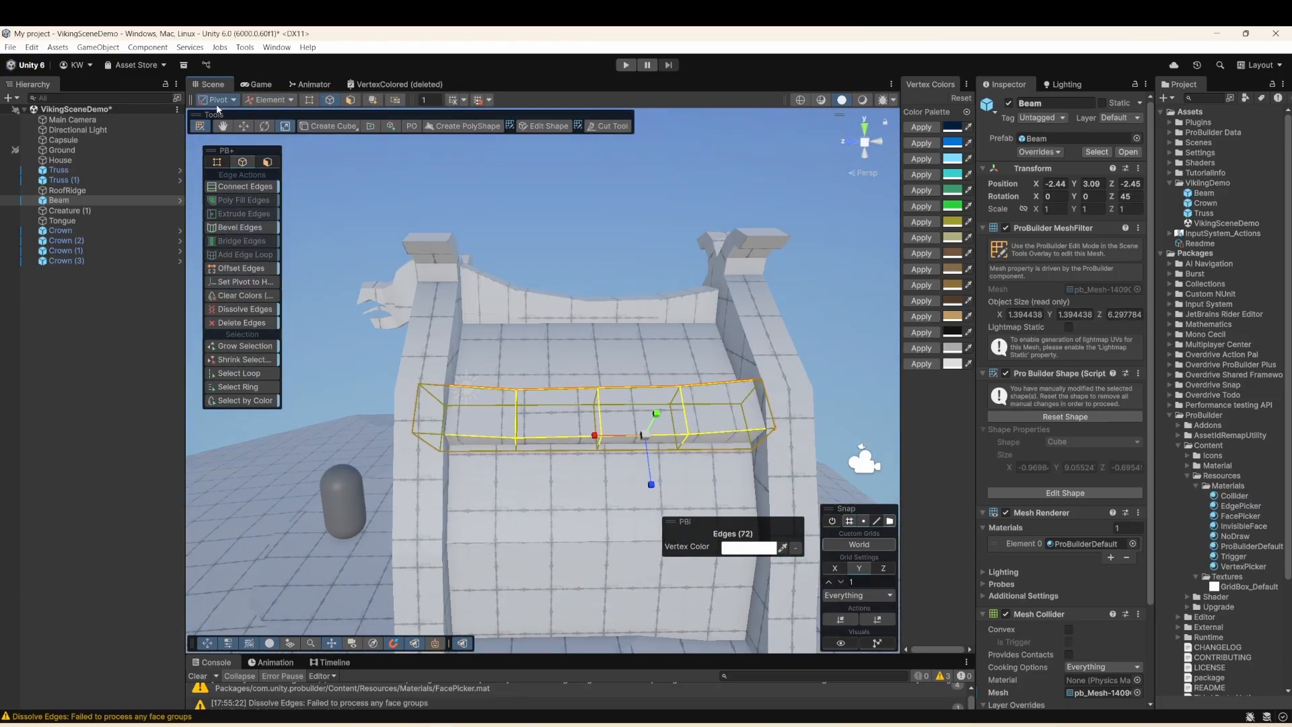
left_click(218, 100)
left_click(226, 115)
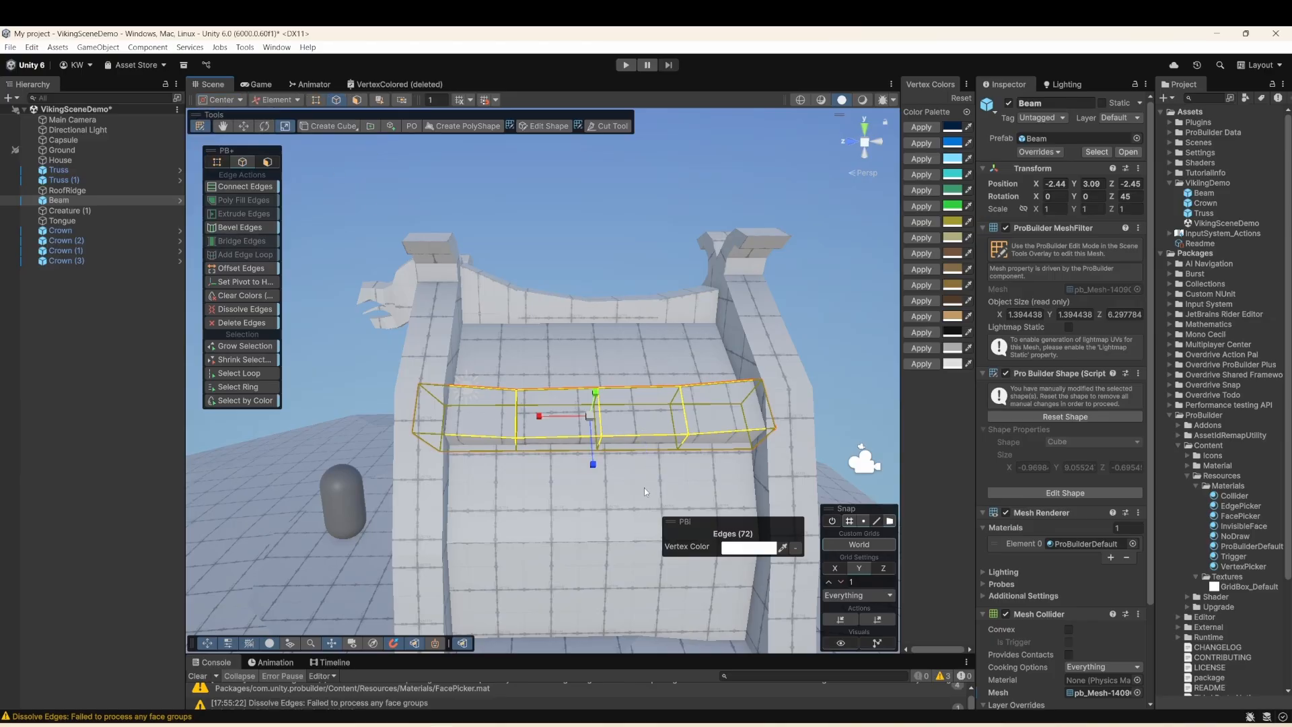
left_click_drag(596, 464, 592, 421)
left_click(243, 126)
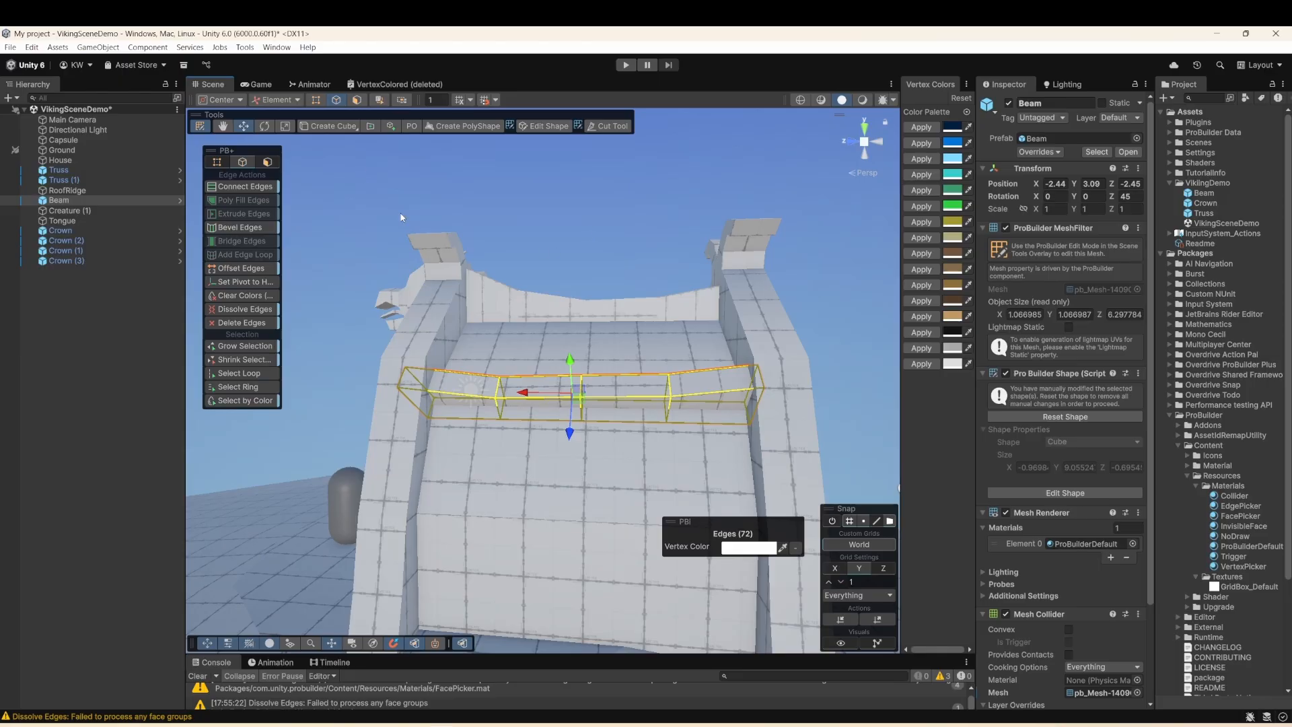
- Leave the Beam's mesh editing, deselect everything and save the scene
left_click(200, 125)
left_click(478, 216)
key("ctrl+s")
scroll(540, 349, "down", 3)
left_click_drag(336, 317, 490, 342, "alt")
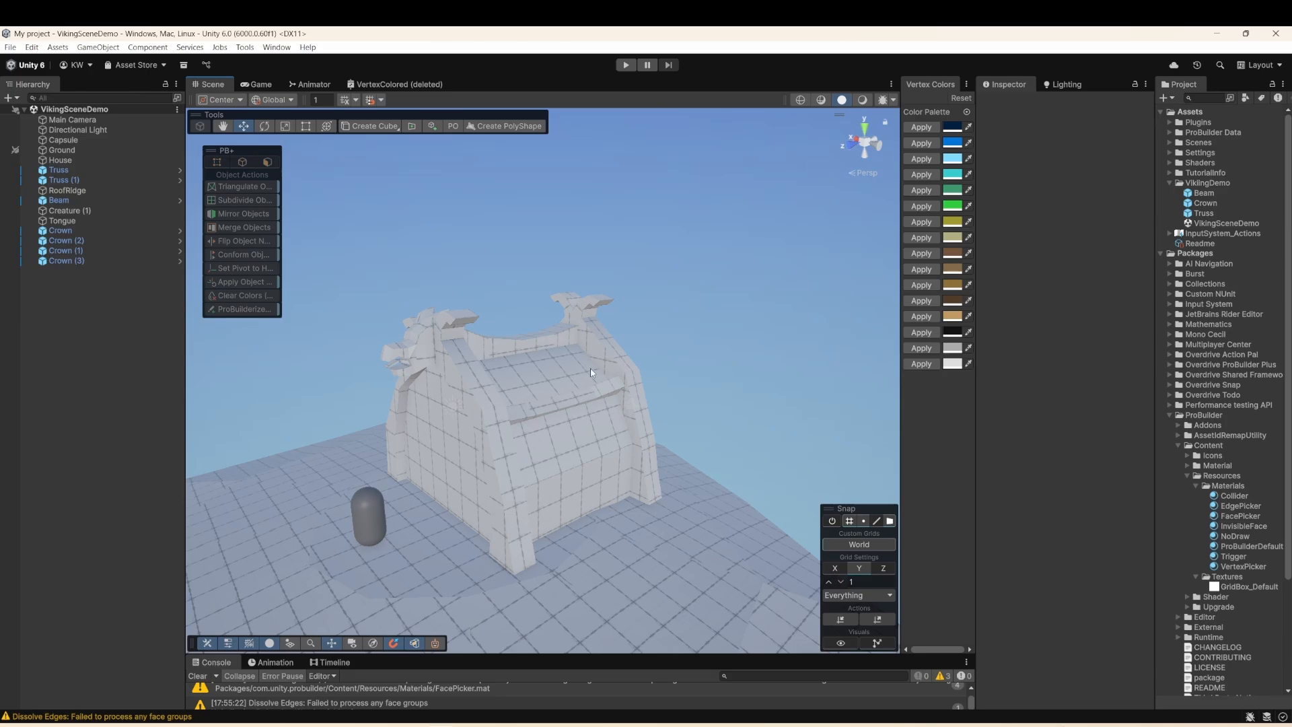
- Create a new material in the VikingDemo folder, keeping its default name
left_click(1215, 187)
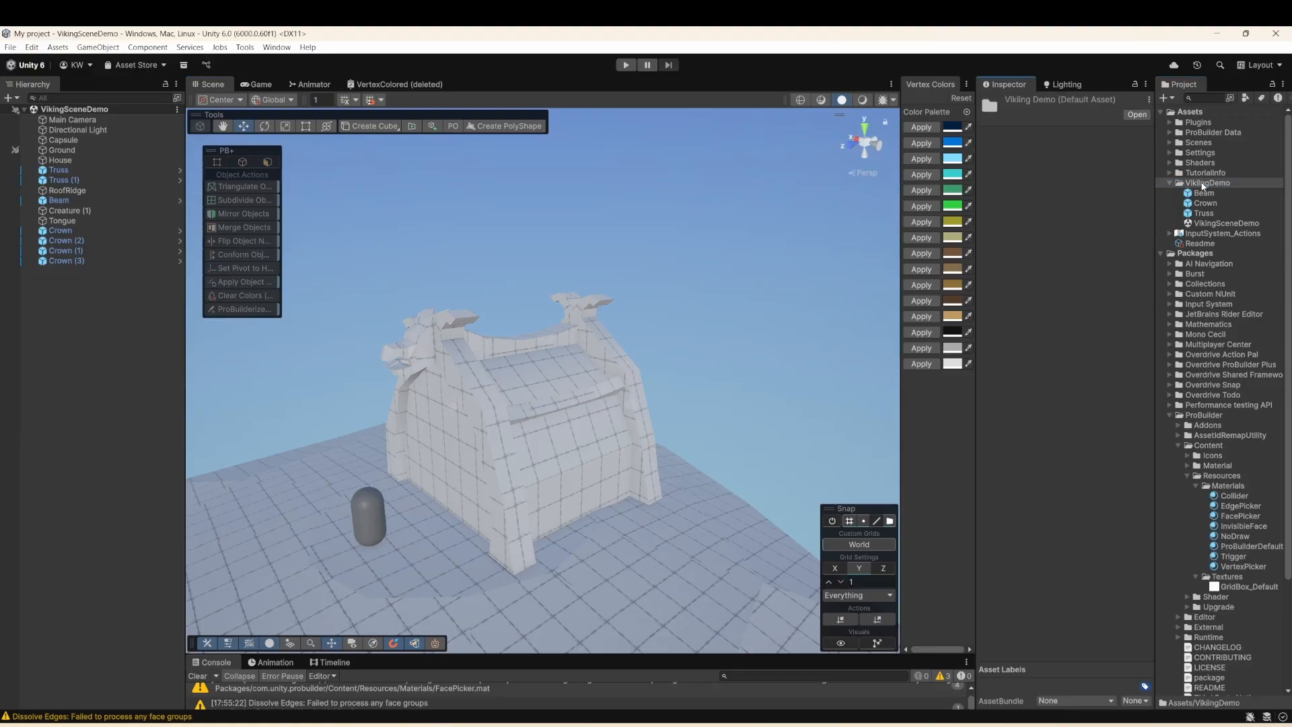
right_click(1199, 192)
mouse_move(1199, 192)
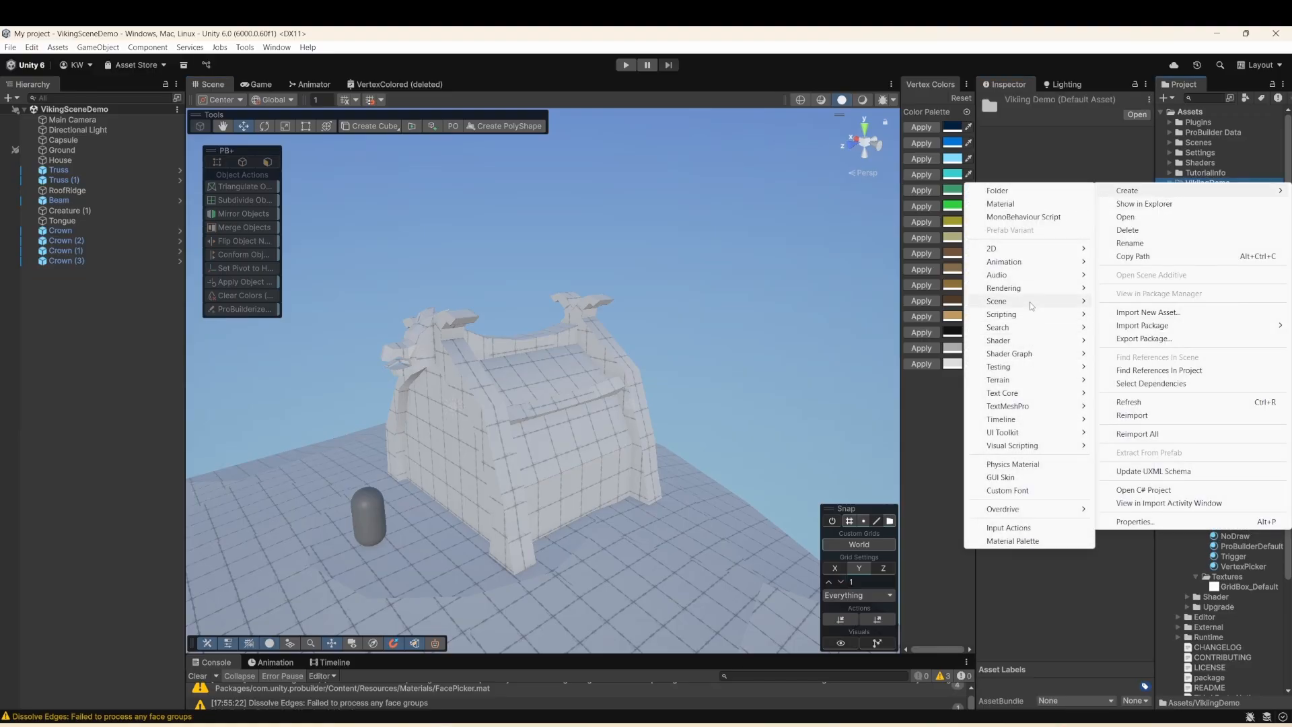
left_click(1000, 203)
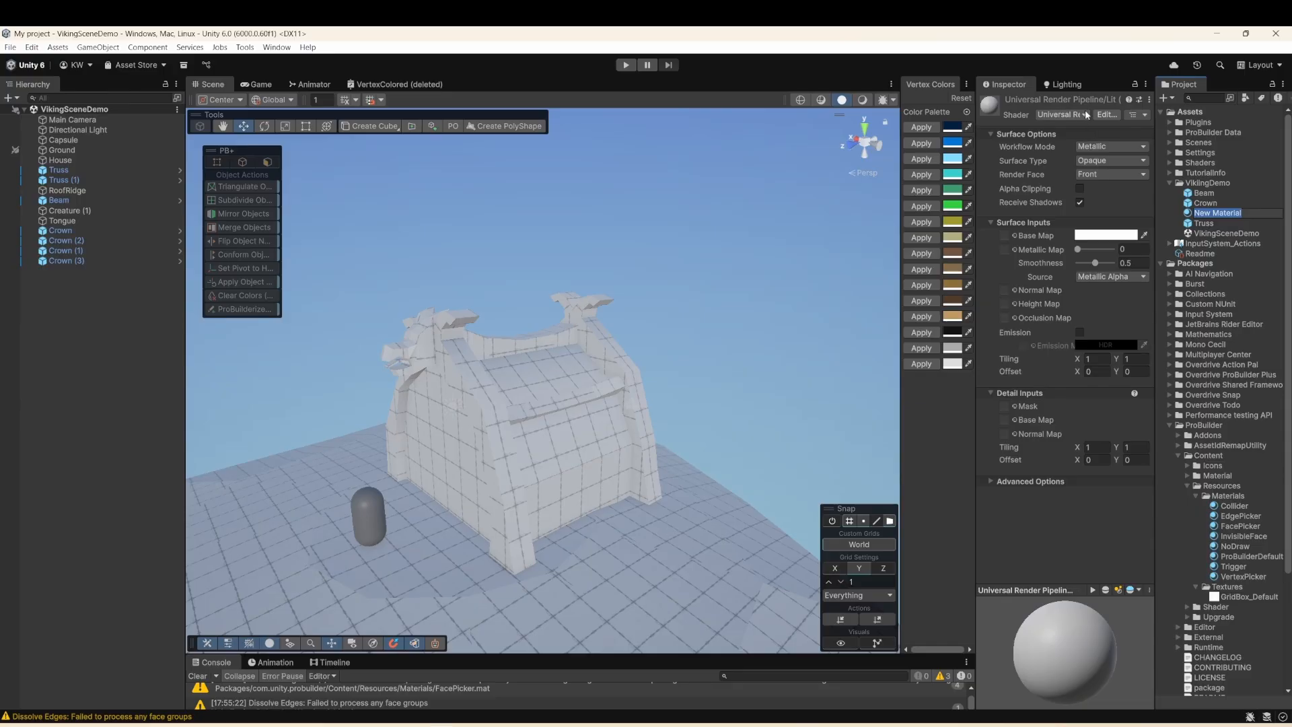
key("Return")
- Switch the new material to a ProBuilder6 shader and set its Albedo texture to None
left_click(1087, 118)
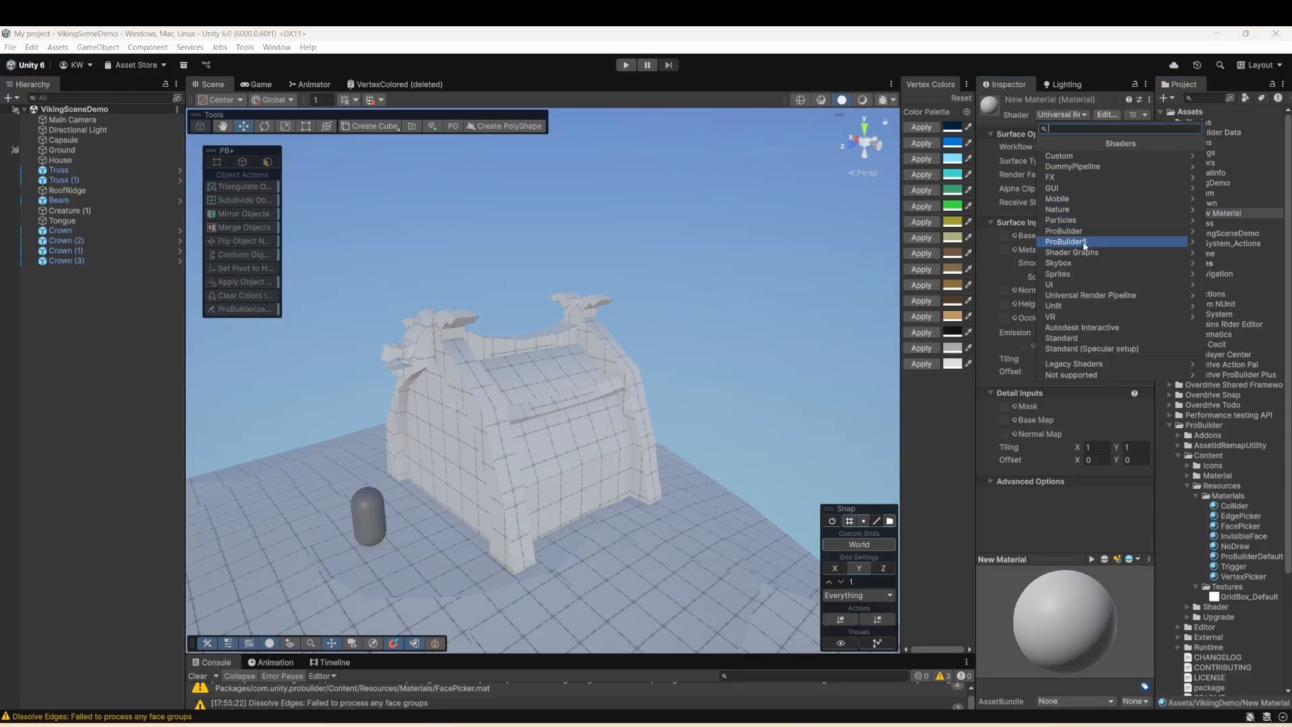
left_click(1084, 243)
left_click(1061, 156)
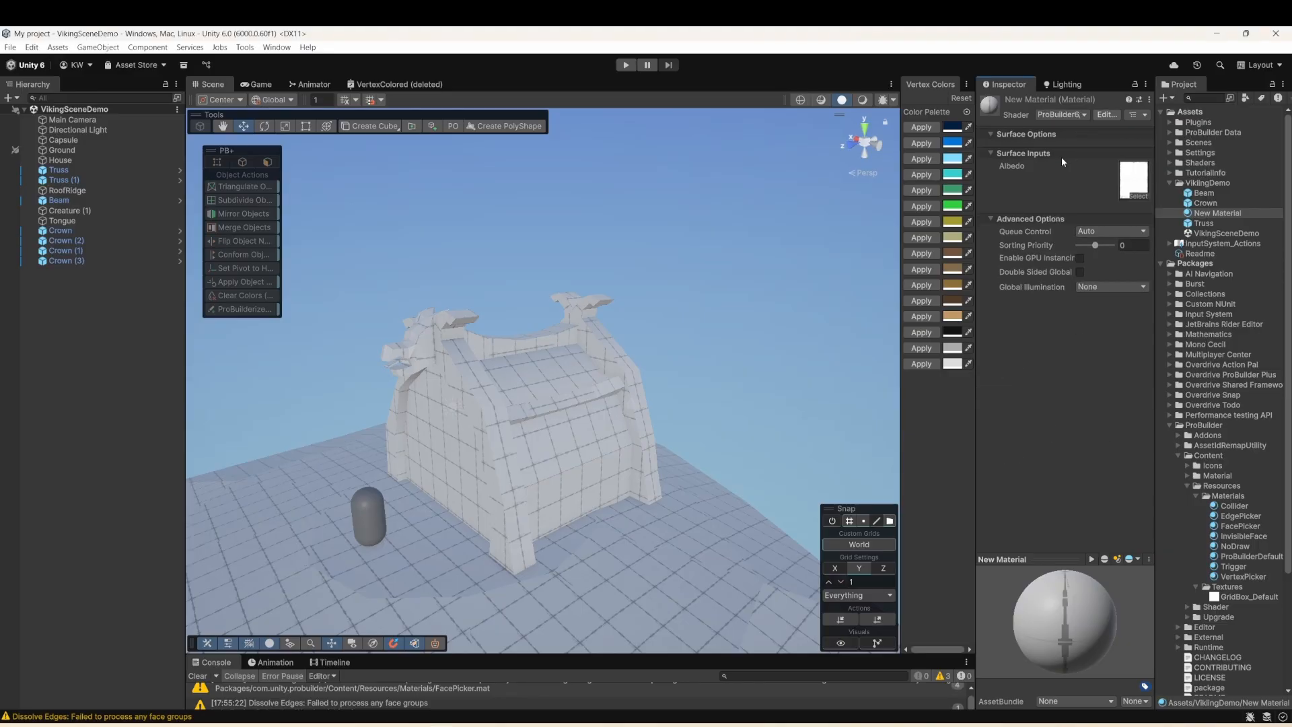
left_click(1136, 194)
type("none")
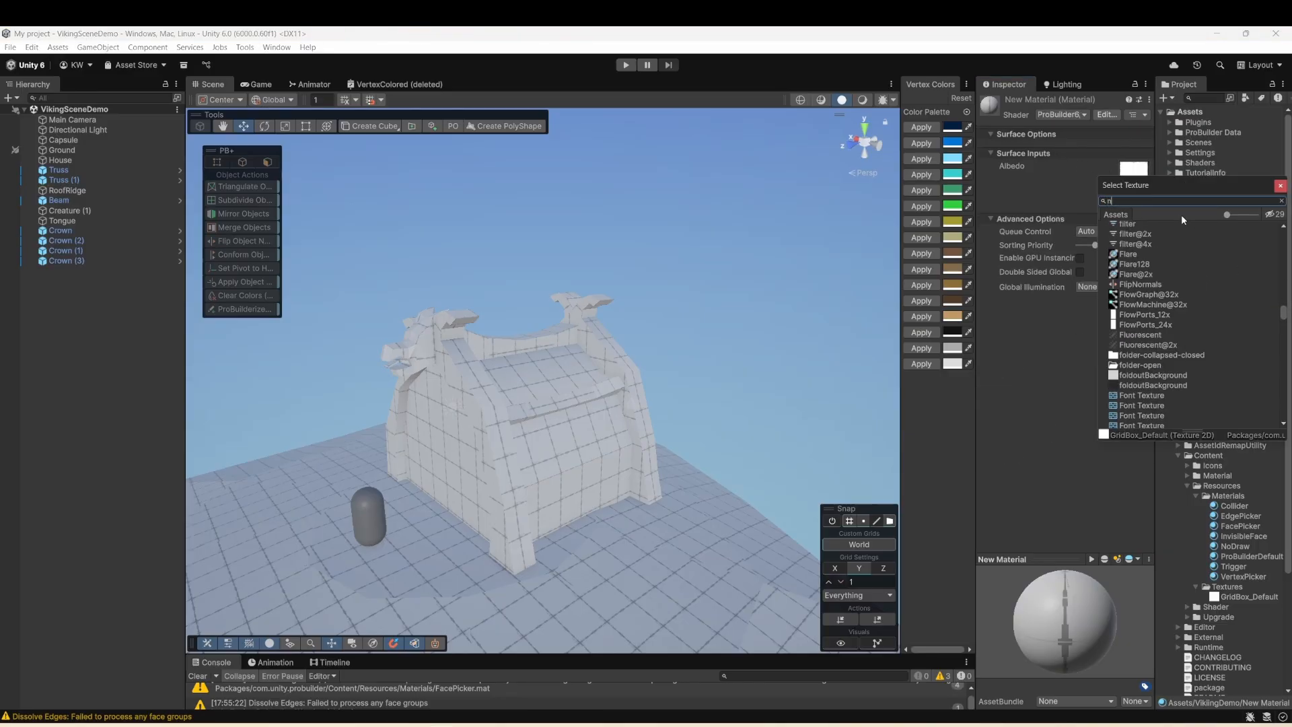
left_click(1130, 226)
left_click(1279, 185)
- Make the Ground pickable, assign New Material to every object from Ground through Crown (3), and save the scene
left_click(15, 150)
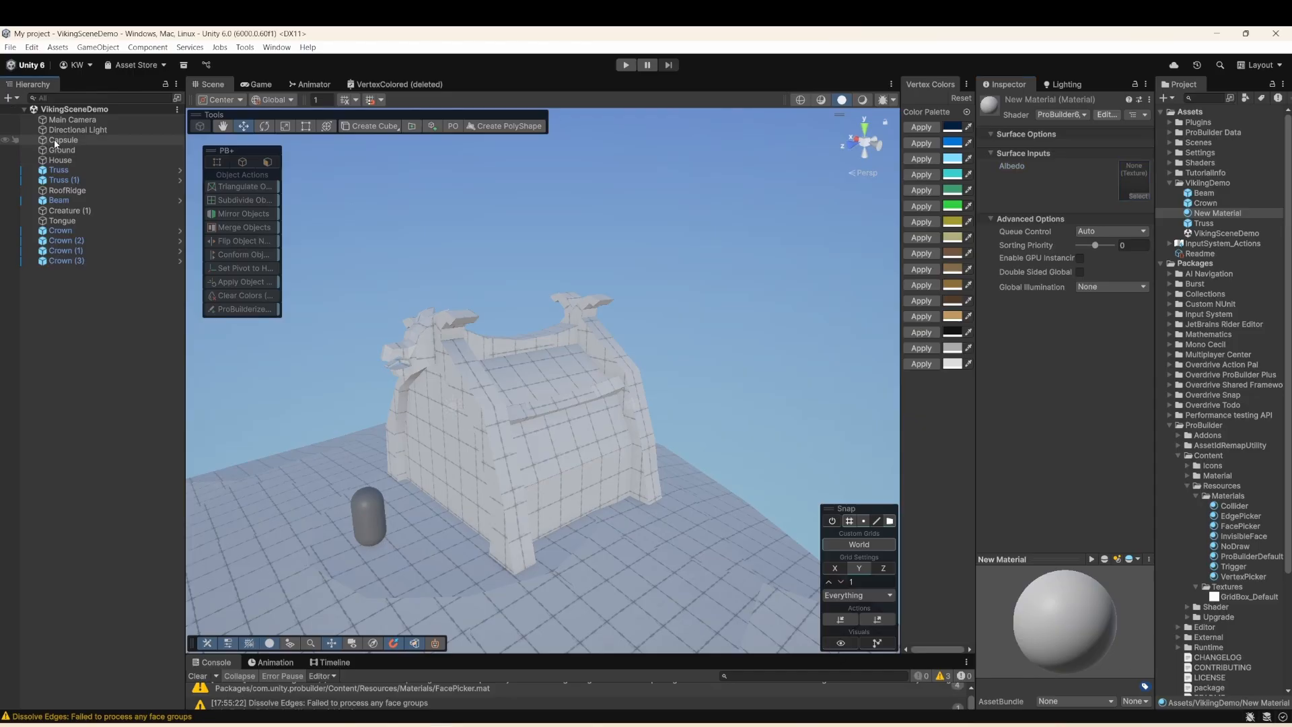
left_click(57, 151)
left_click(70, 261, "shift")
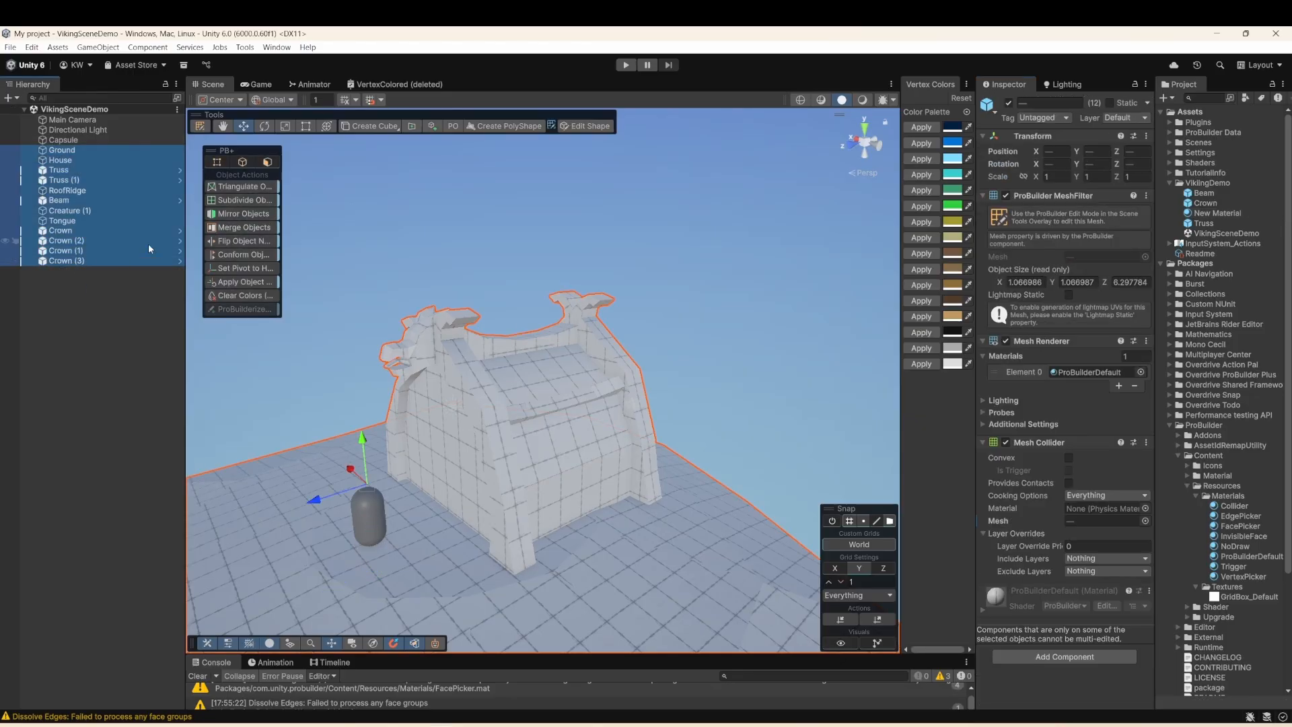
left_click_drag(1191, 215, 1081, 375)
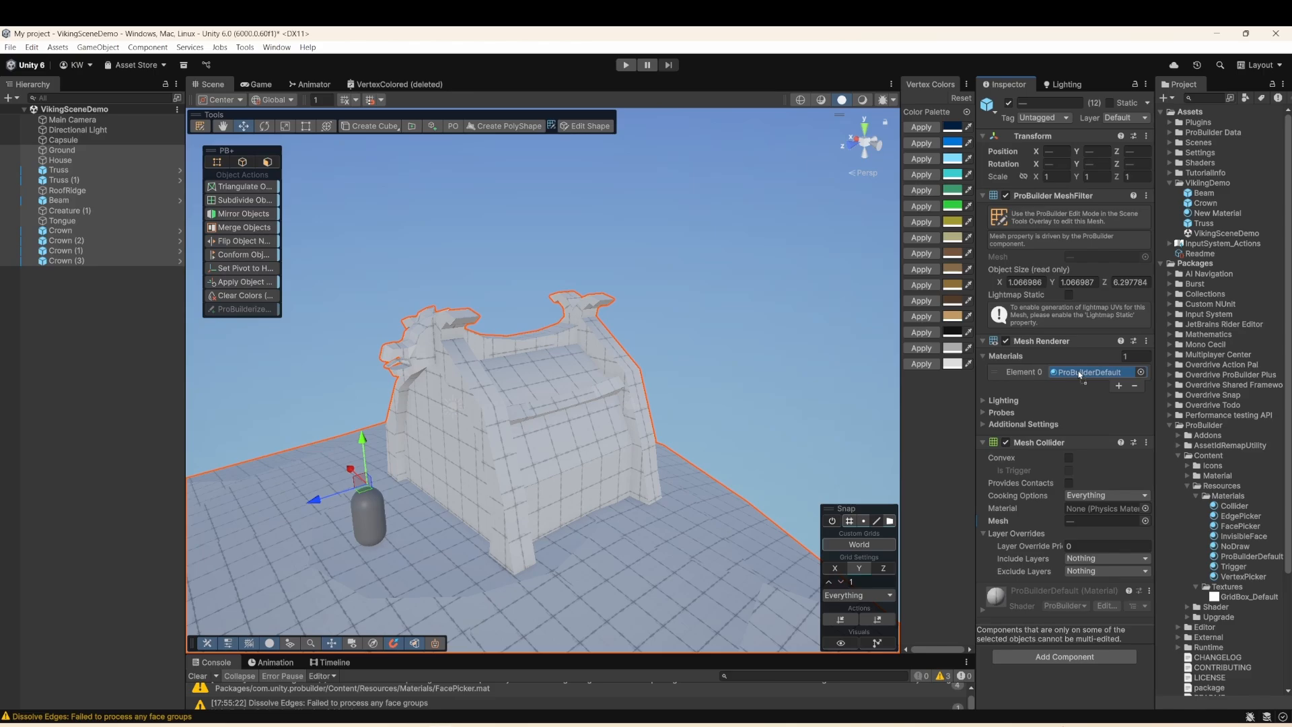
left_click_drag(1081, 375, 1079, 374)
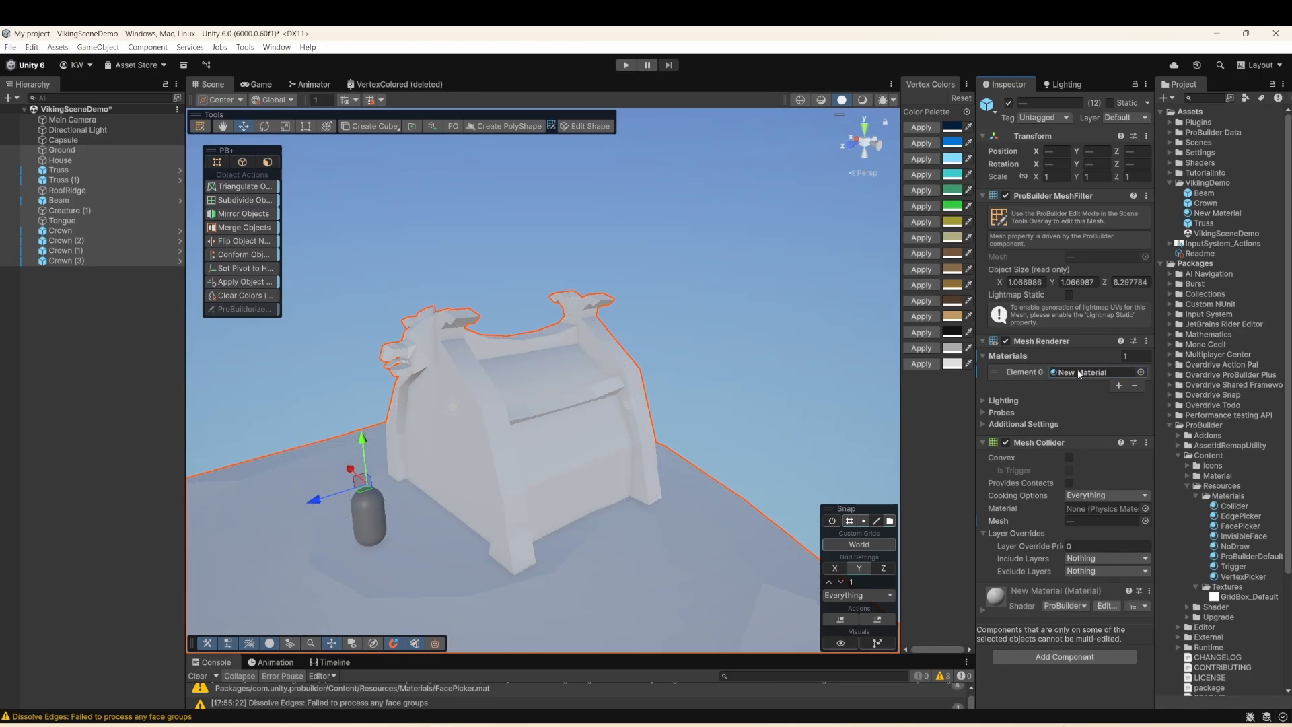
left_click(714, 297)
key("ctrl+s")
- Apply the reddish-brown vertex colour to the front truss and apply all its overrides to the Truss prefab
left_click_drag(531, 412, 539, 392, "alt")
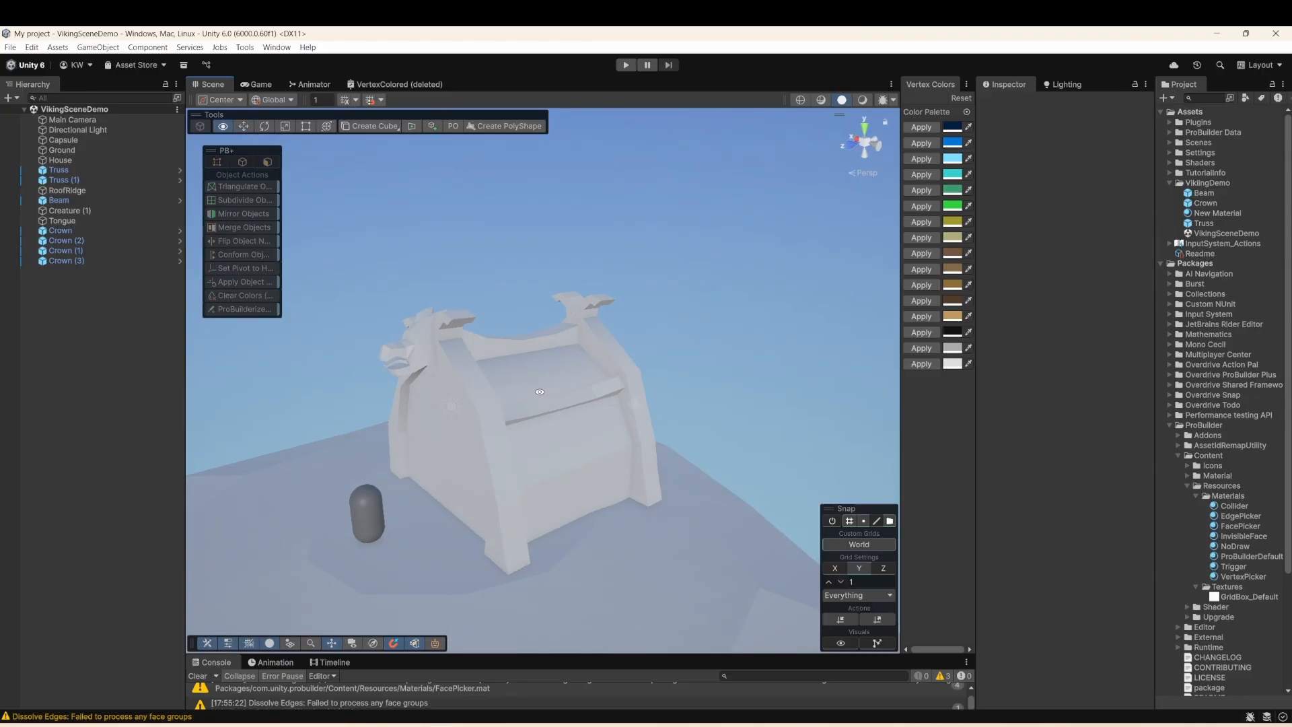
left_click(489, 440)
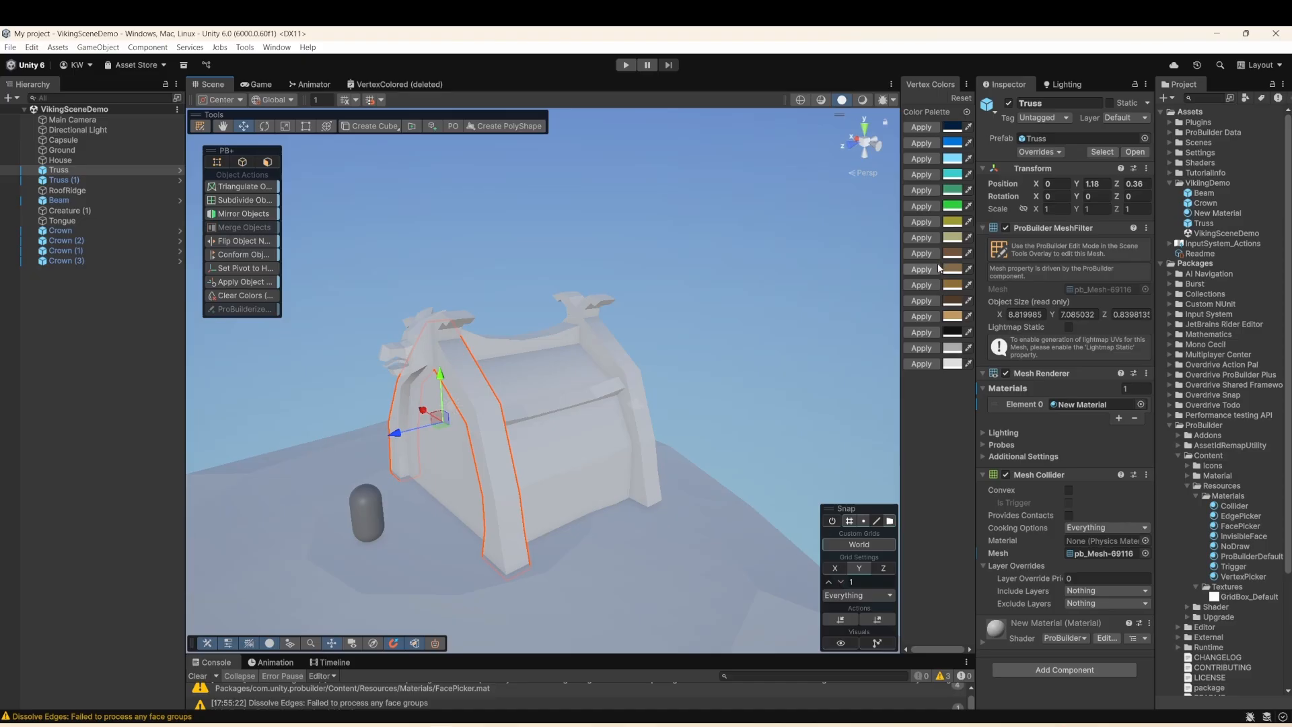
left_click(921, 253)
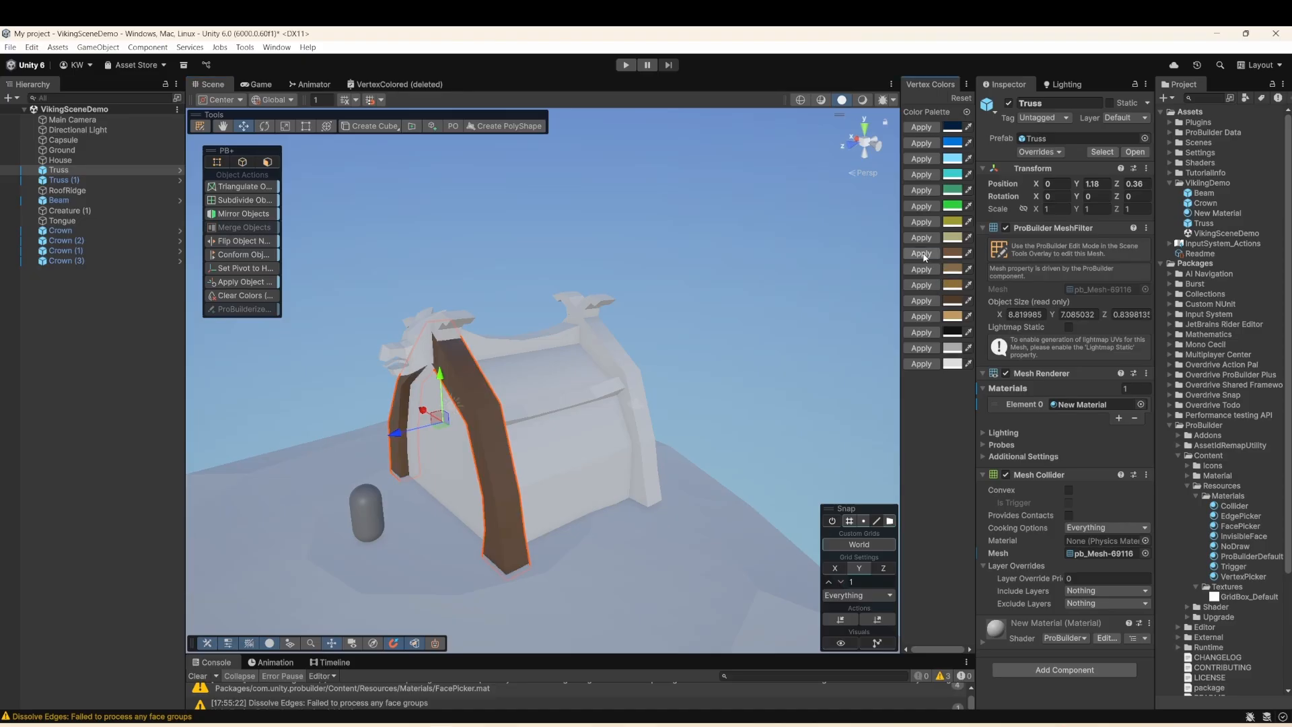
left_click(1059, 153)
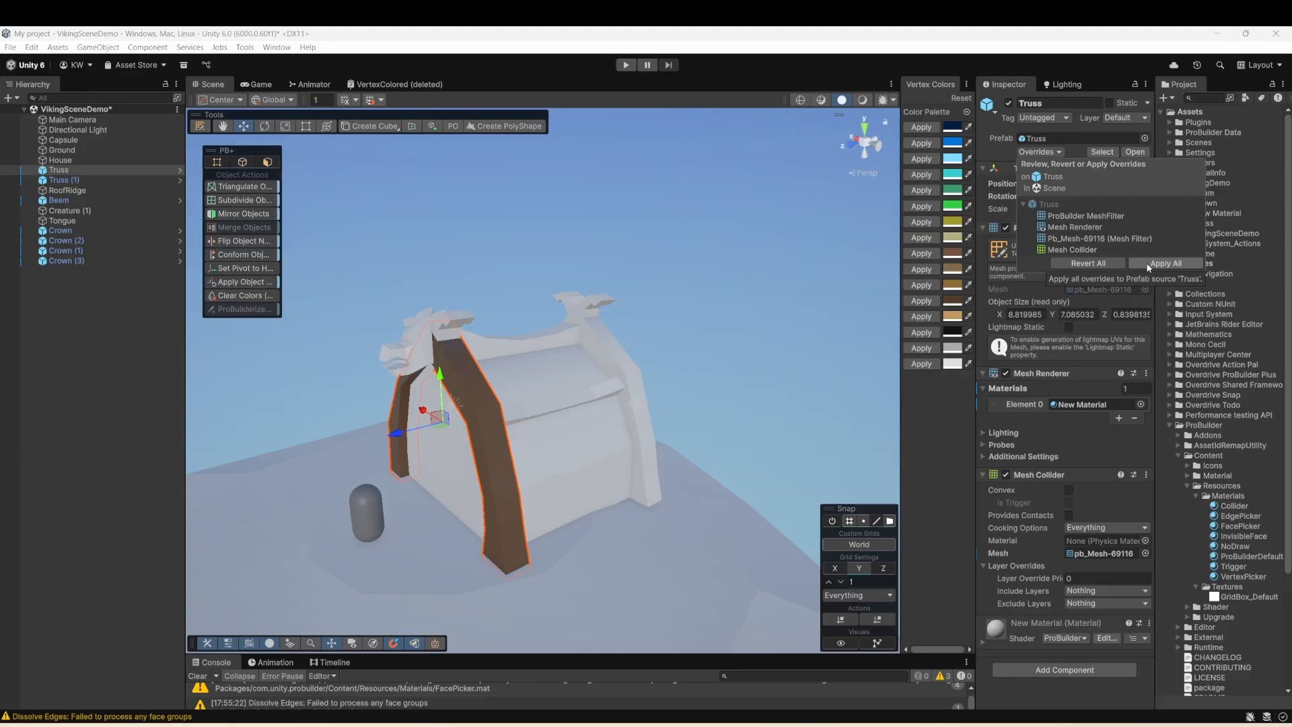
left_click(1155, 264)
- Apply a lighter brown vertex colour to the Beam and ochre to the roof ridge and the creature's head
left_click(605, 381)
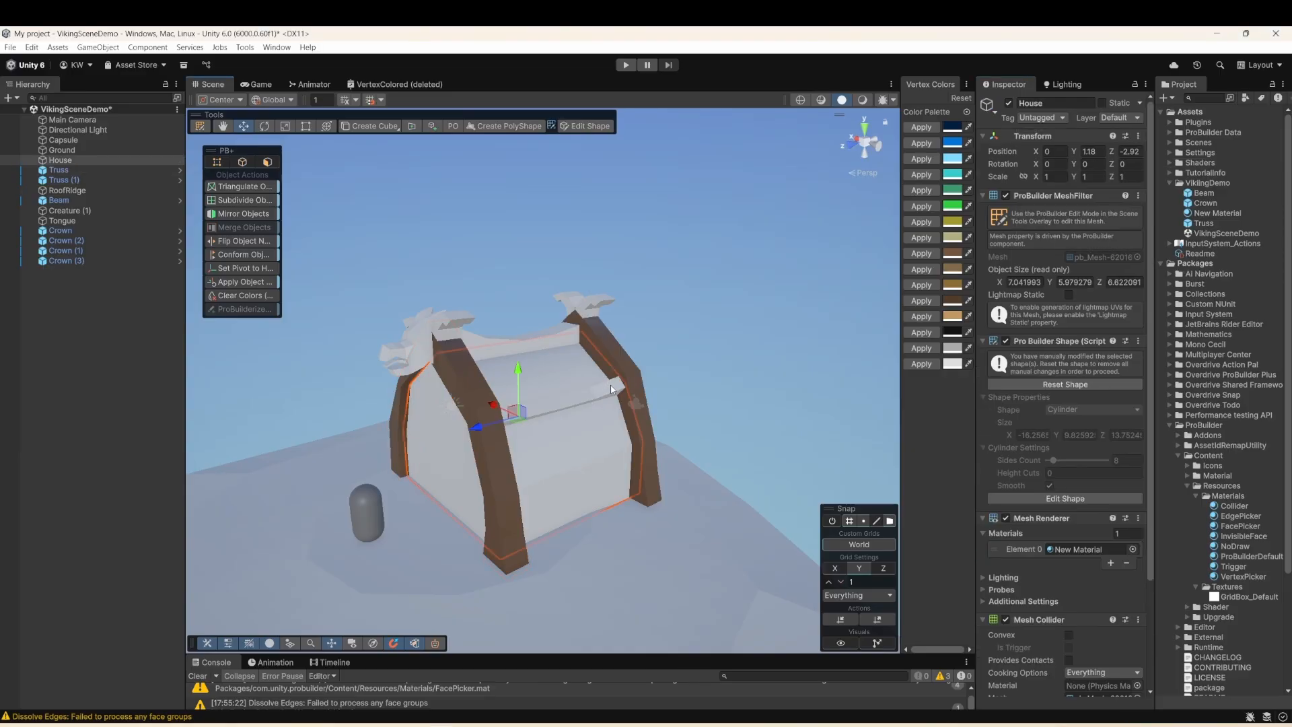
left_click(922, 270)
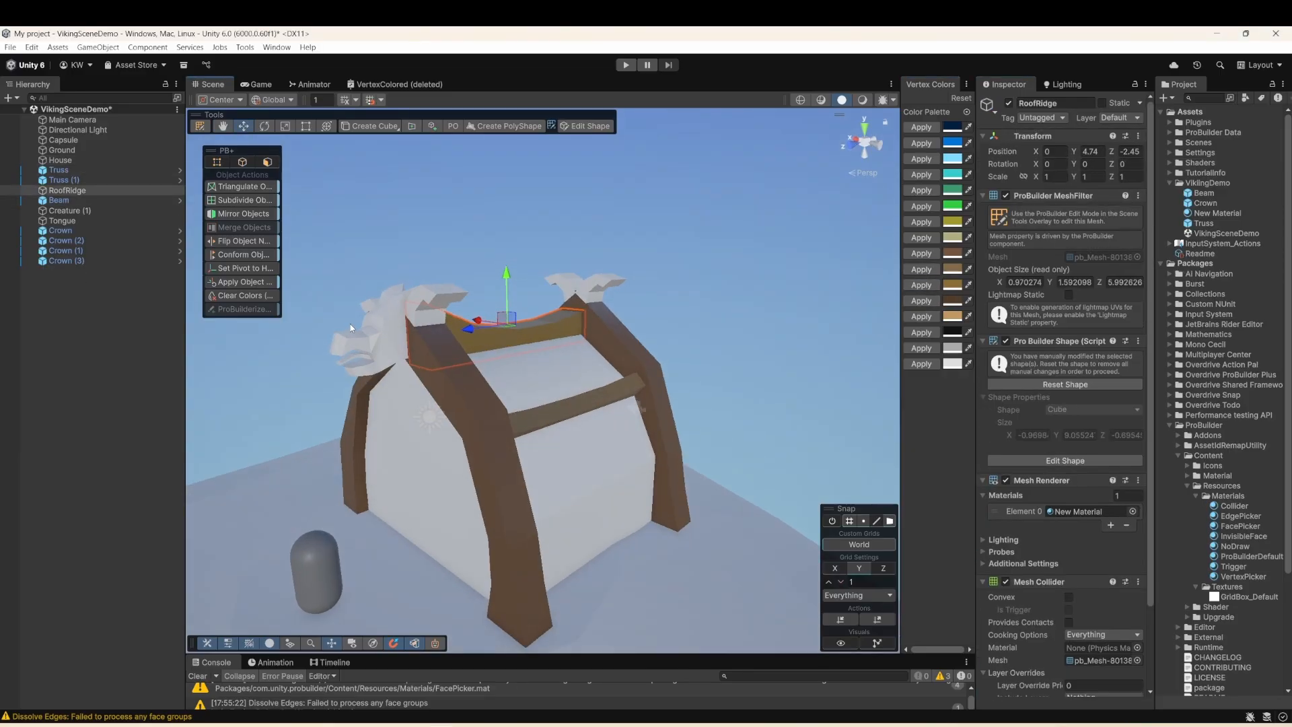
left_click(350, 325)
- Apply a brown vertex colour to Crown (2) and apply all its overrides to the Crown prefab
left_click(578, 286)
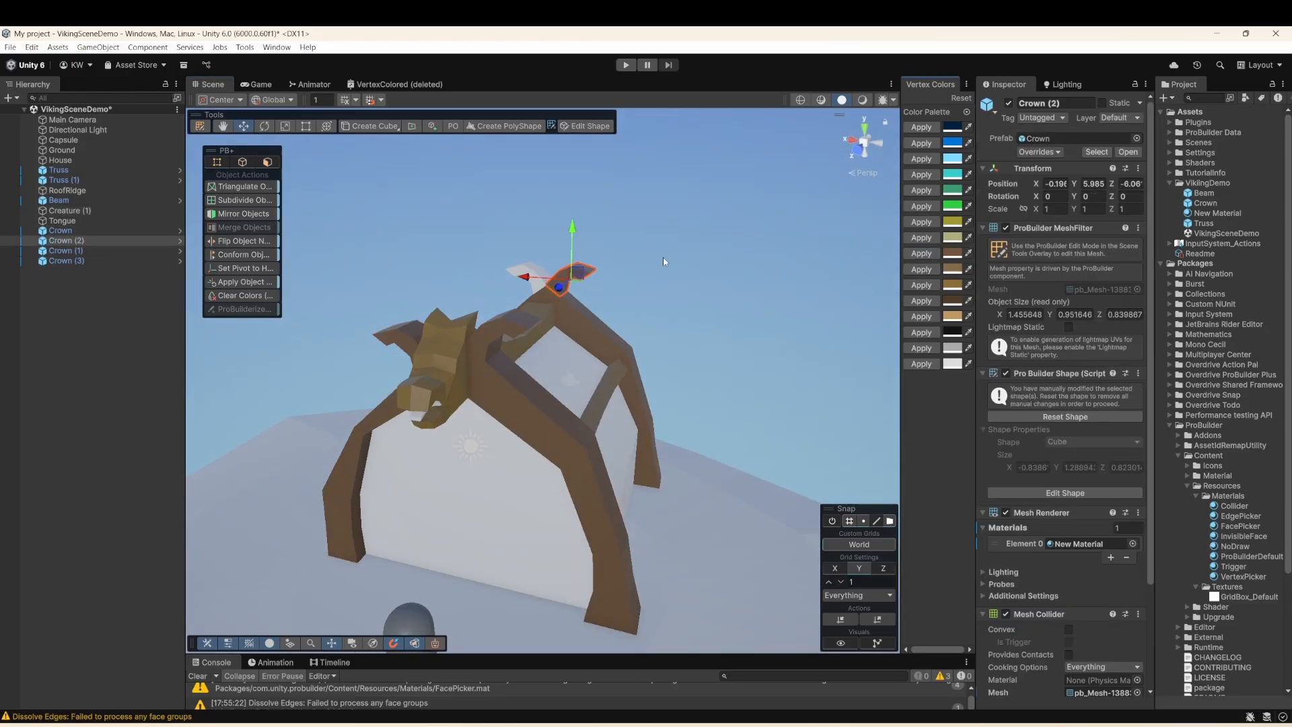
left_click(1040, 152)
left_click(1144, 262)
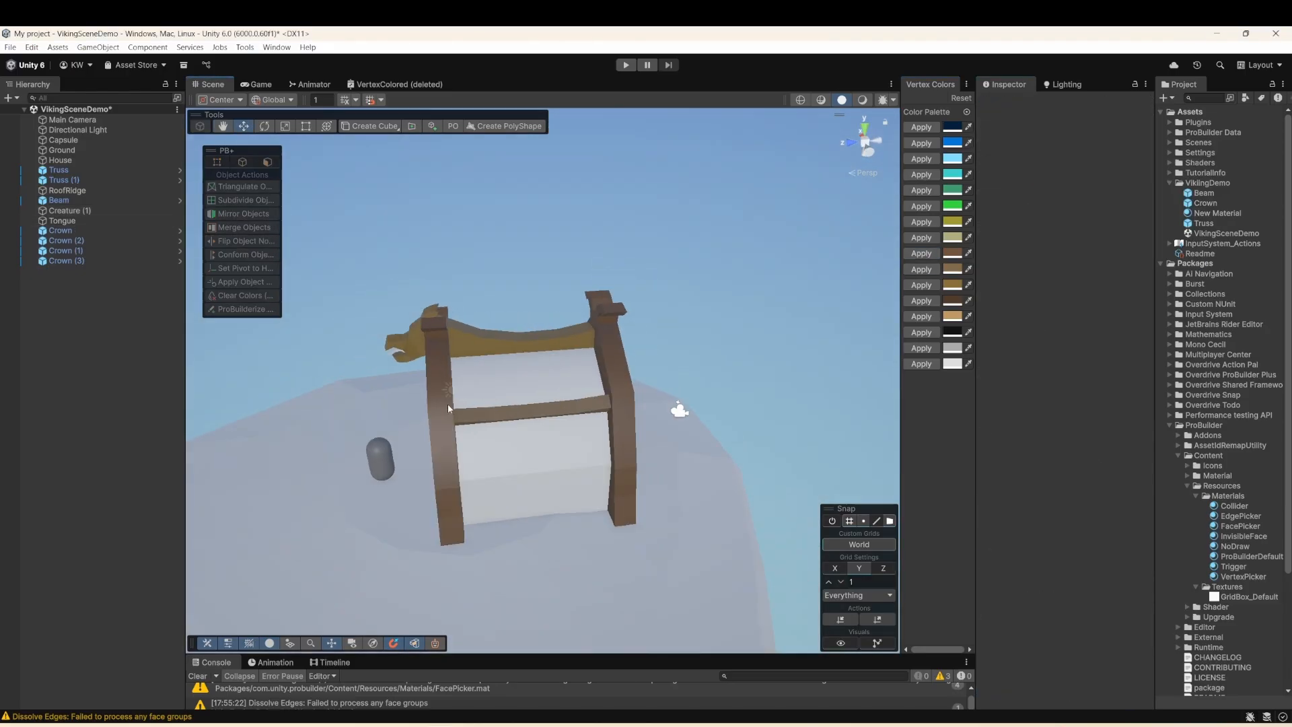
- Apply the lighter brown vertex colour to the whole House body
left_click(595, 390)
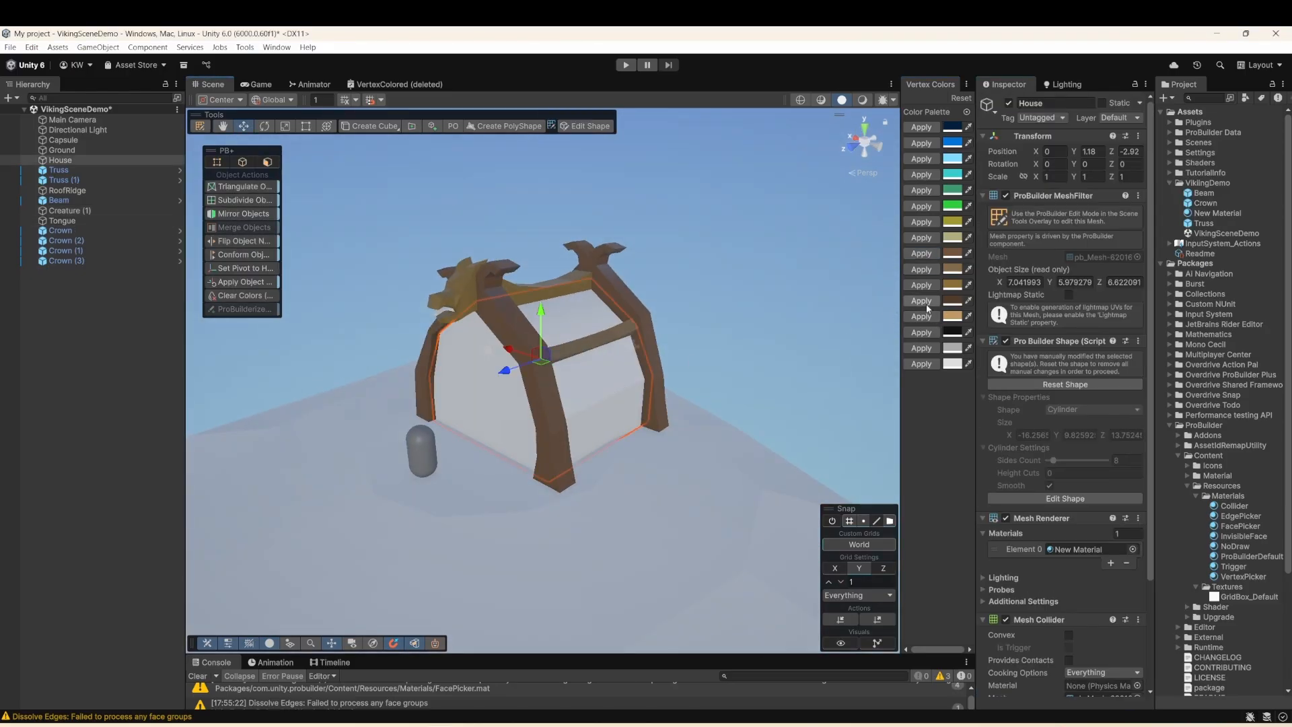
left_click(922, 269)
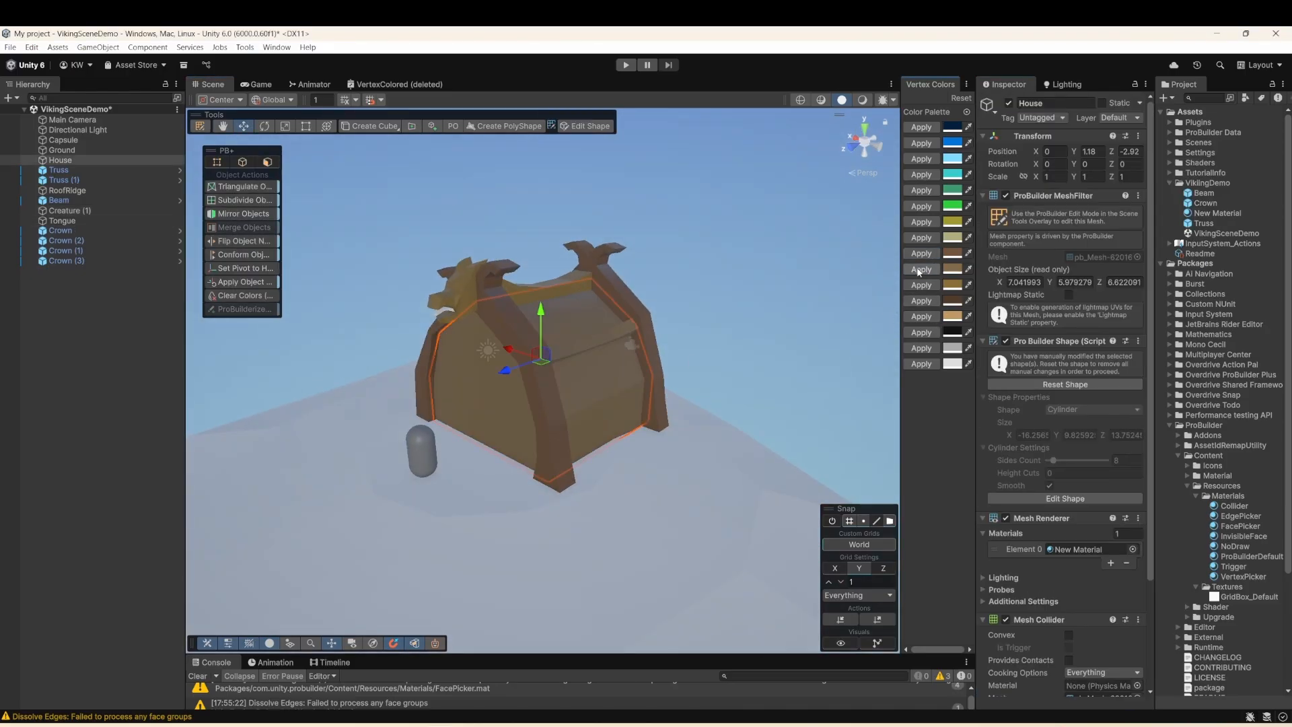
left_click(568, 353)
left_click(565, 385)
- Apply the dark brown vertex colour to the House's roof faces on both slopes
key("g")
left_click(599, 360)
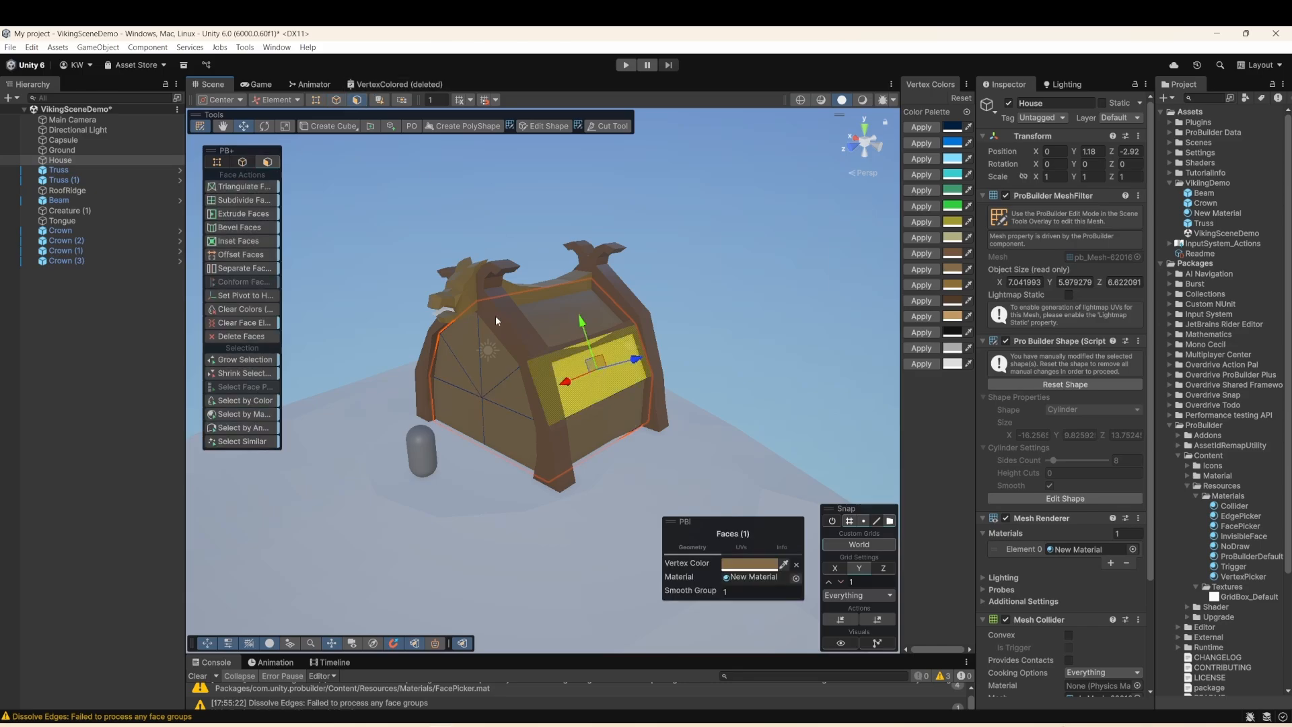
left_click_drag(495, 317, 808, 337, "alt")
left_click(488, 336, "shift")
left_click(481, 404, "shift")
left_click_drag(693, 379, 431, 370, "alt")
left_click(921, 306)
left_click(861, 337)
left_click_drag(862, 336, 652, 395, "alt")
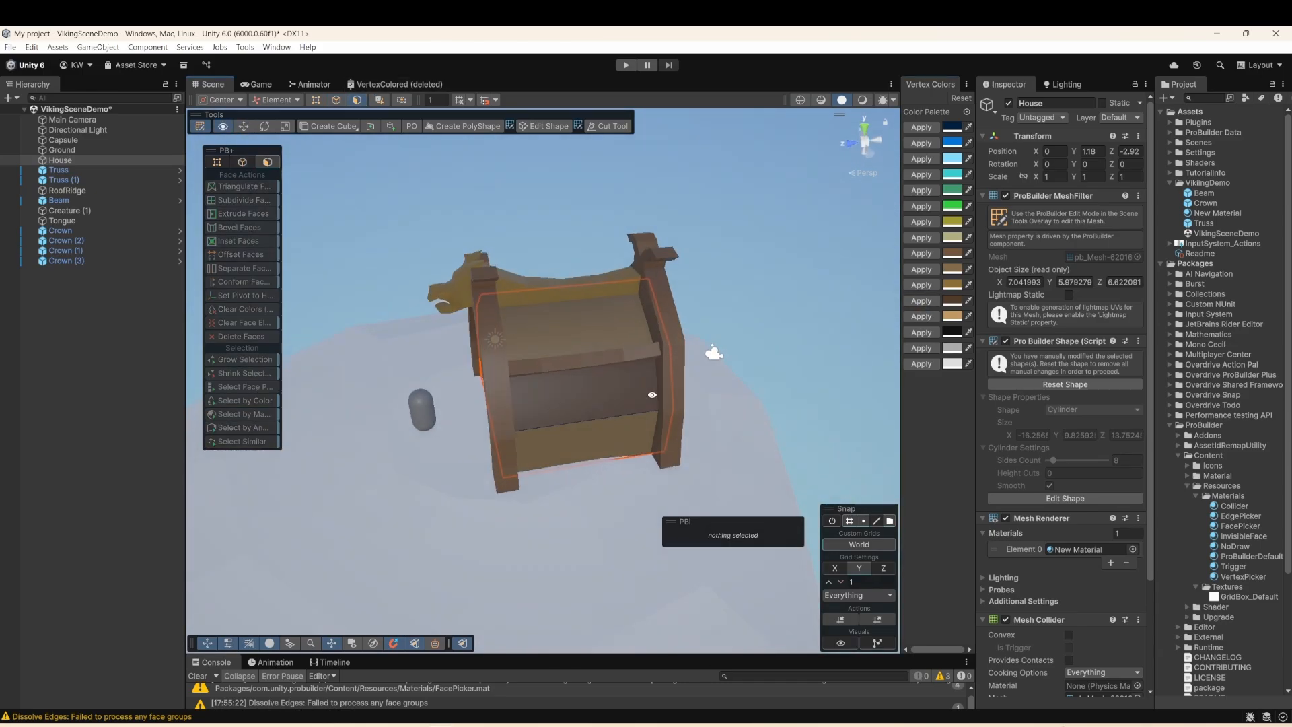
left_click(593, 326)
left_click(930, 302)
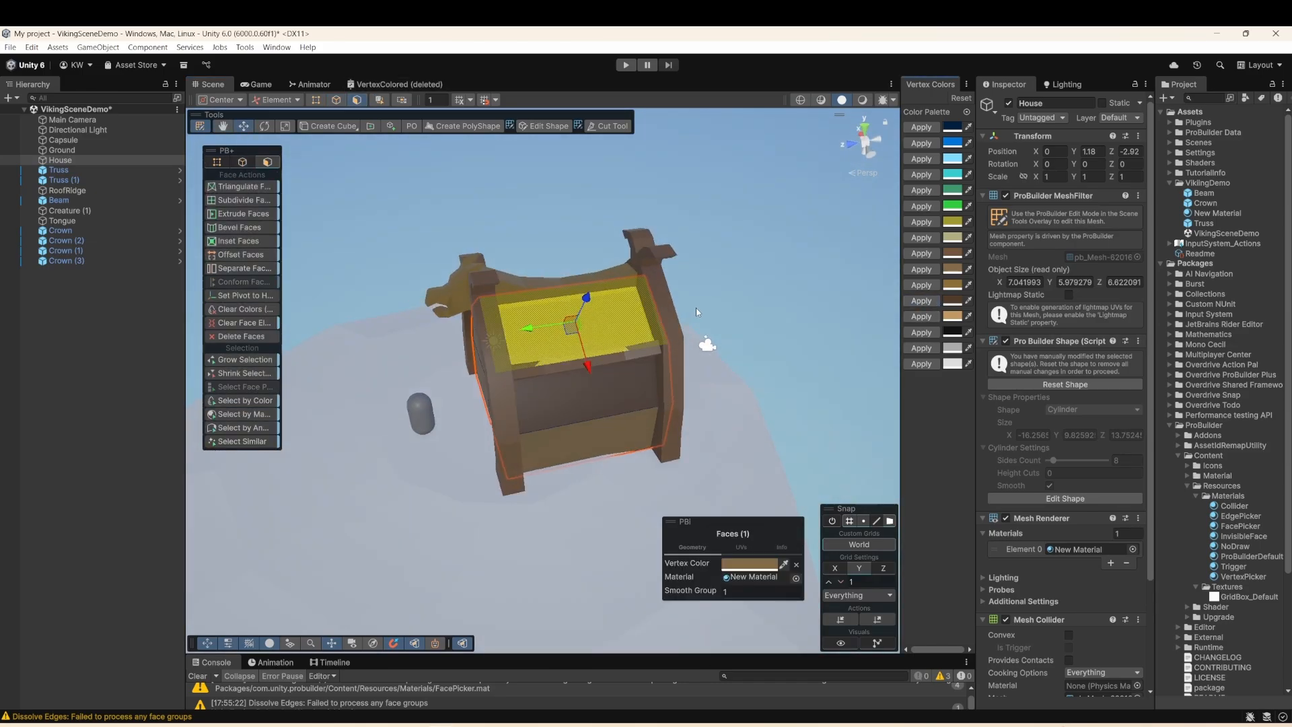
- Duplicate the Beam and place the copy lower on the same roof slope
left_click(217, 161)
left_click(369, 161)
left_click_drag(368, 161, 481, 218, "alt")
left_click(592, 343)
key("ctrl+d")
left_click_drag(585, 357, 532, 458)
key("e")
- Duplicate the Beam onto the opposite roof slope, rotated -45 degrees about Z, with the handles in Local orientation
left_click(592, 377)
key("ctrl+d")
left_click_drag(583, 394, 431, 367)
left_click_drag(431, 367, 592, 377, "alt")
left_click(272, 99)
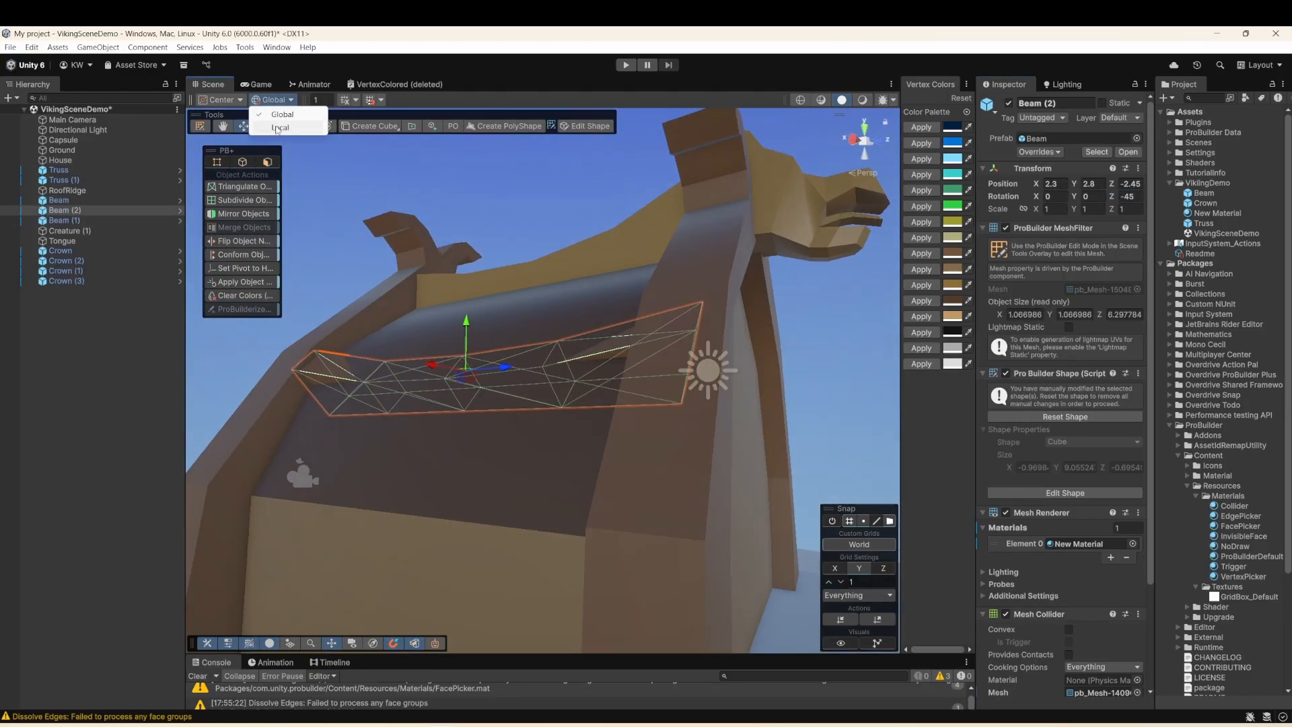
left_click(269, 127)
left_click_drag(471, 316, 398, 387, "alt")
left_click(536, 383)
- Edit the Truss at face level beside the beam's end and apply the overrides to the prefab
left_click(471, 431)
key("g")
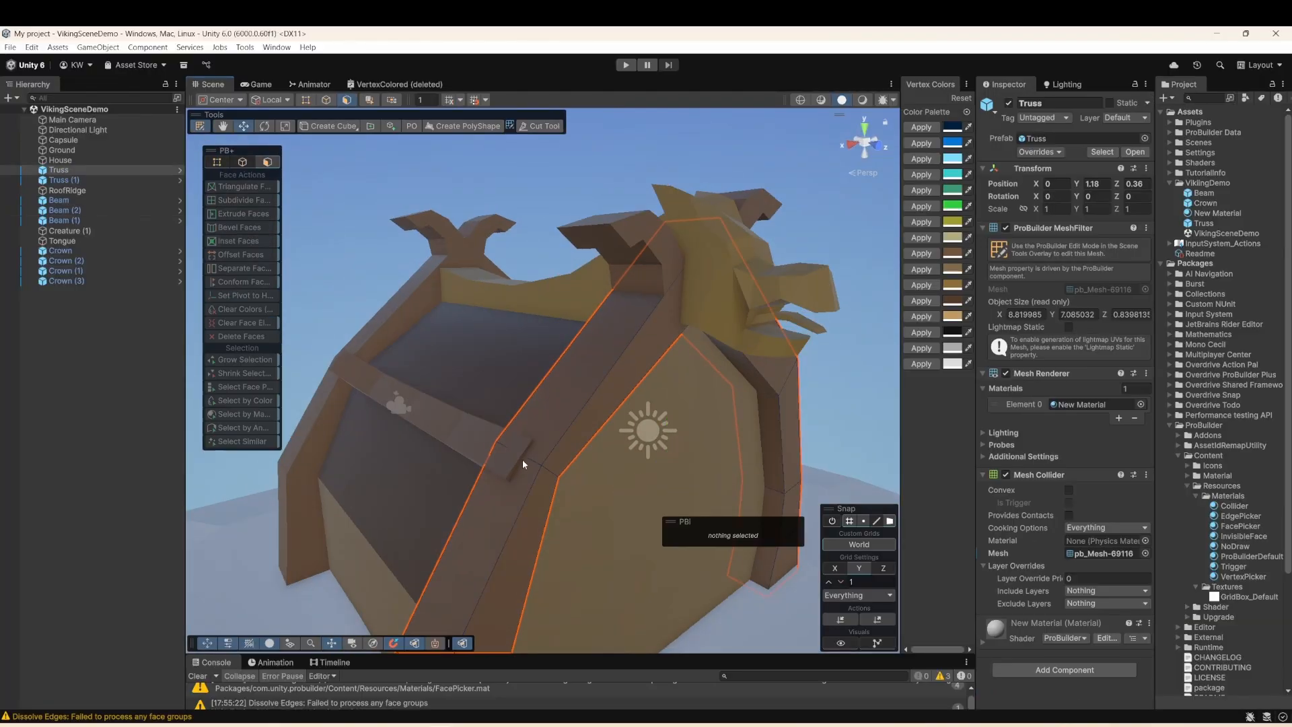
left_click(522, 459)
left_click_drag(522, 459, 606, 390, "alt")
left_click(525, 404)
left_click(1040, 152)
left_click(1165, 272)
- Hide the Directional Light and Main Camera in the scene view and save the scene
left_click(794, 364)
left_click(6, 129)
left_click(6, 119)
left_click_drag(572, 457, 528, 485, "alt")
key("ctrl+s")
- Inset the six faces of the House's front wall by a distance of 0.81
left_click(557, 481)
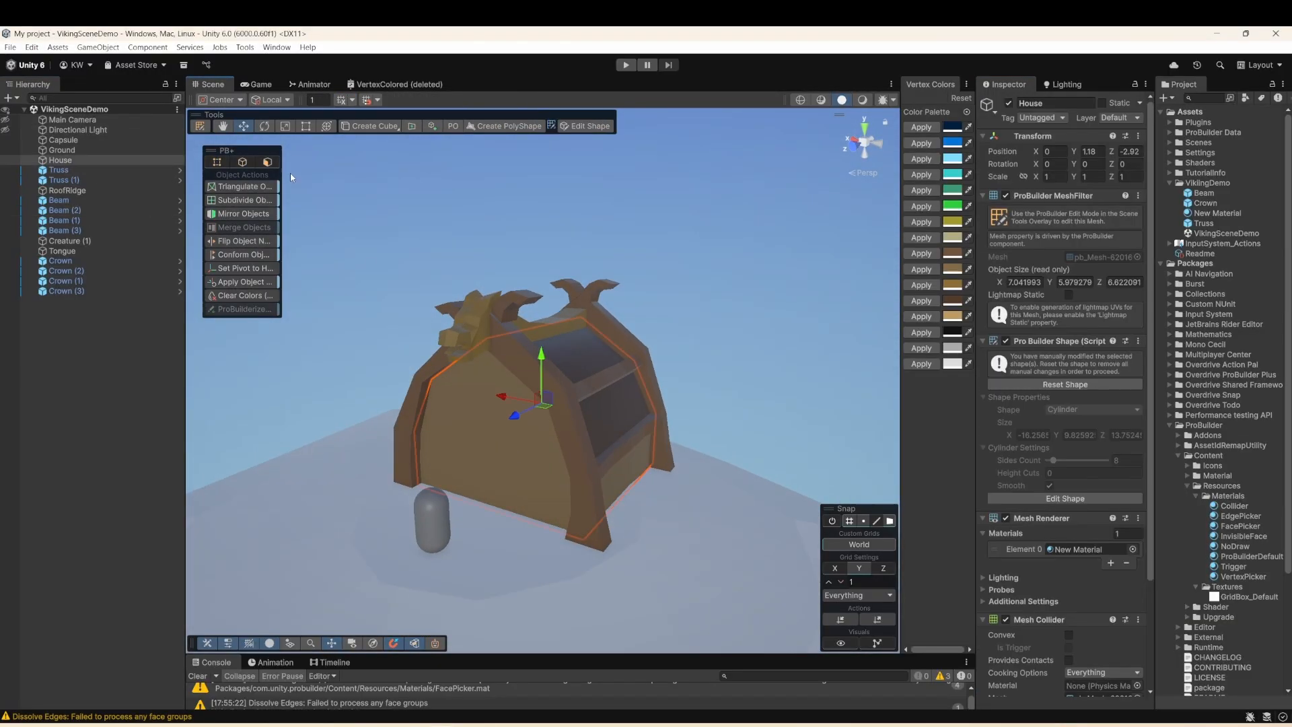
left_click(267, 161)
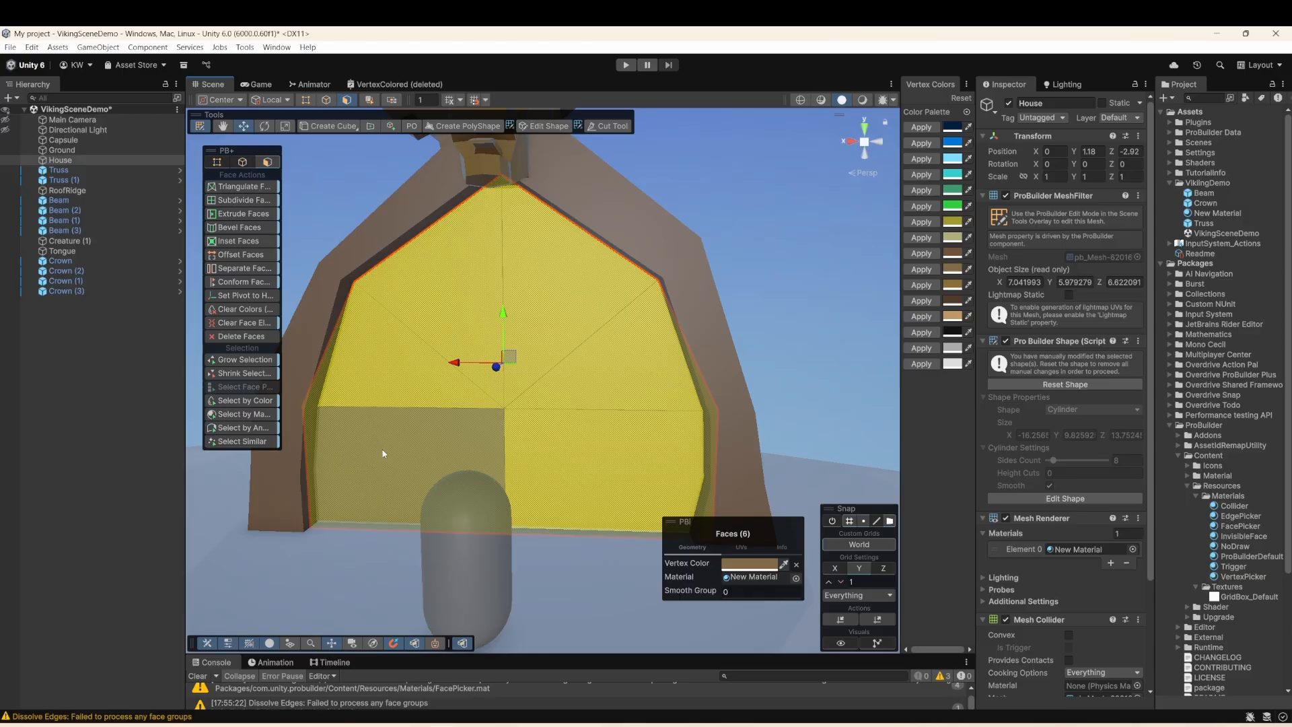
left_click(257, 242)
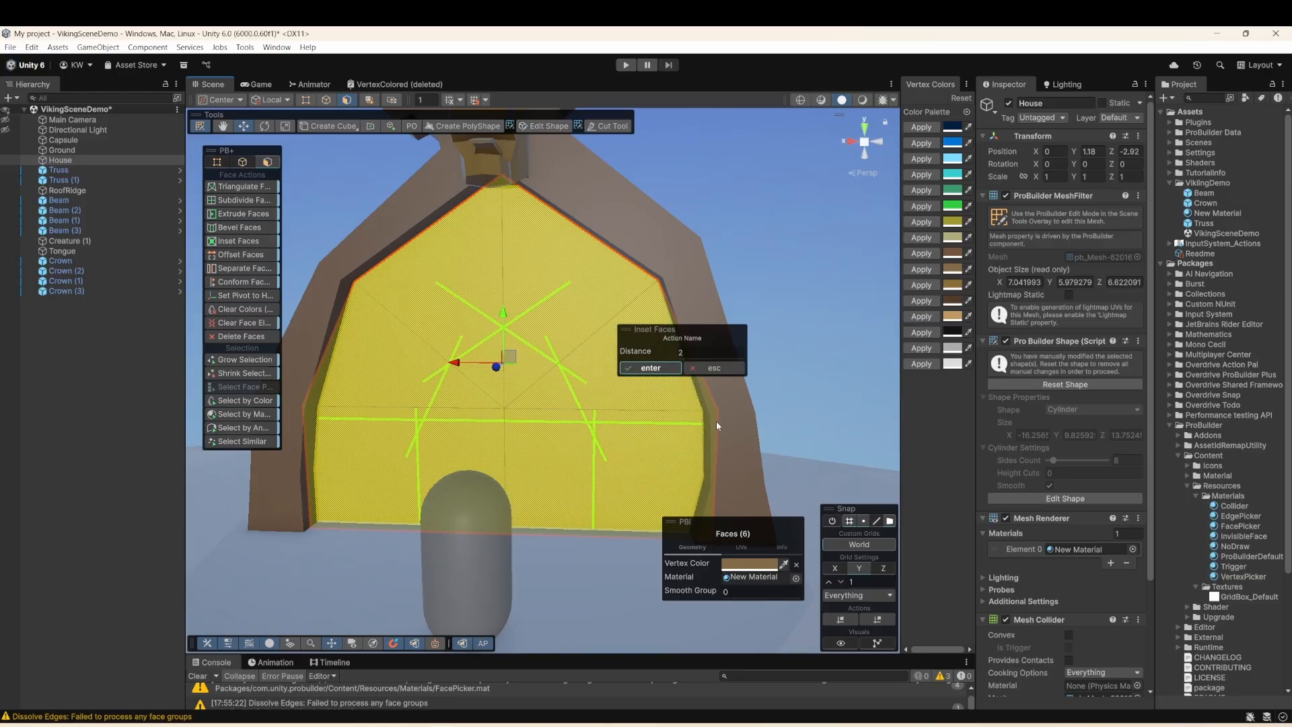
left_click_drag(673, 354, 650, 352)
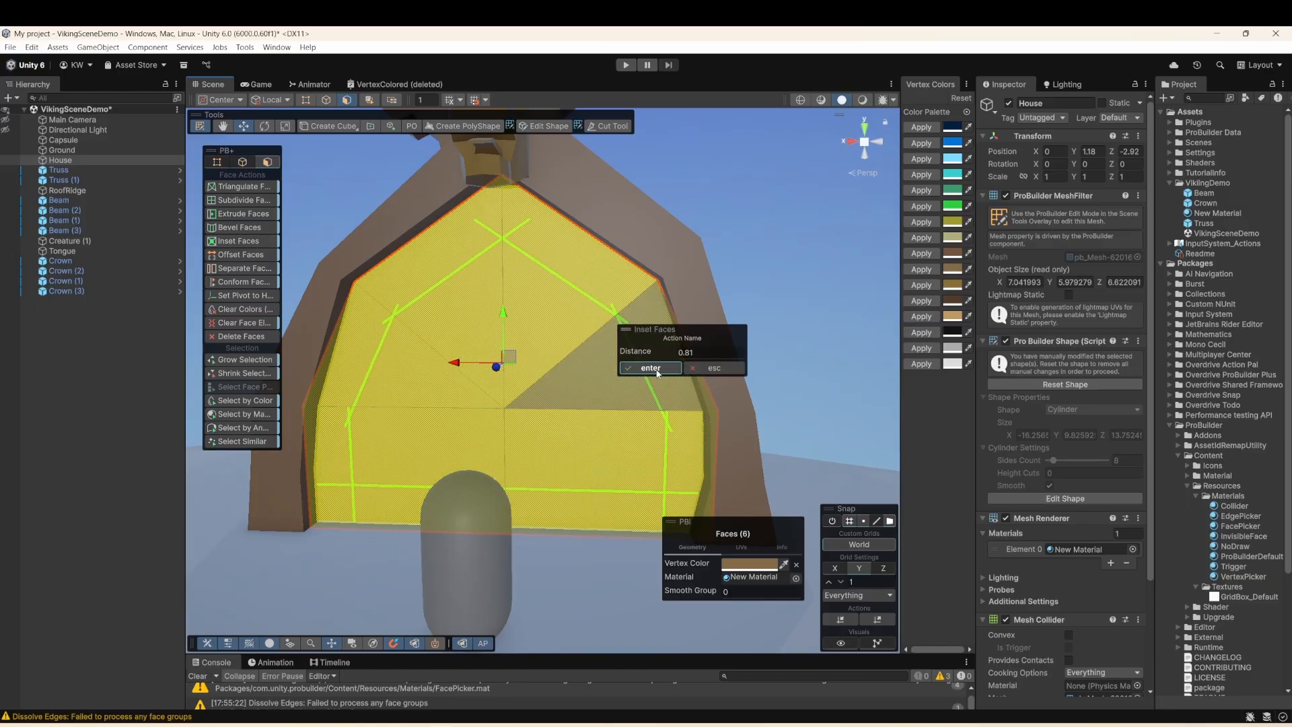
left_click(650, 368)
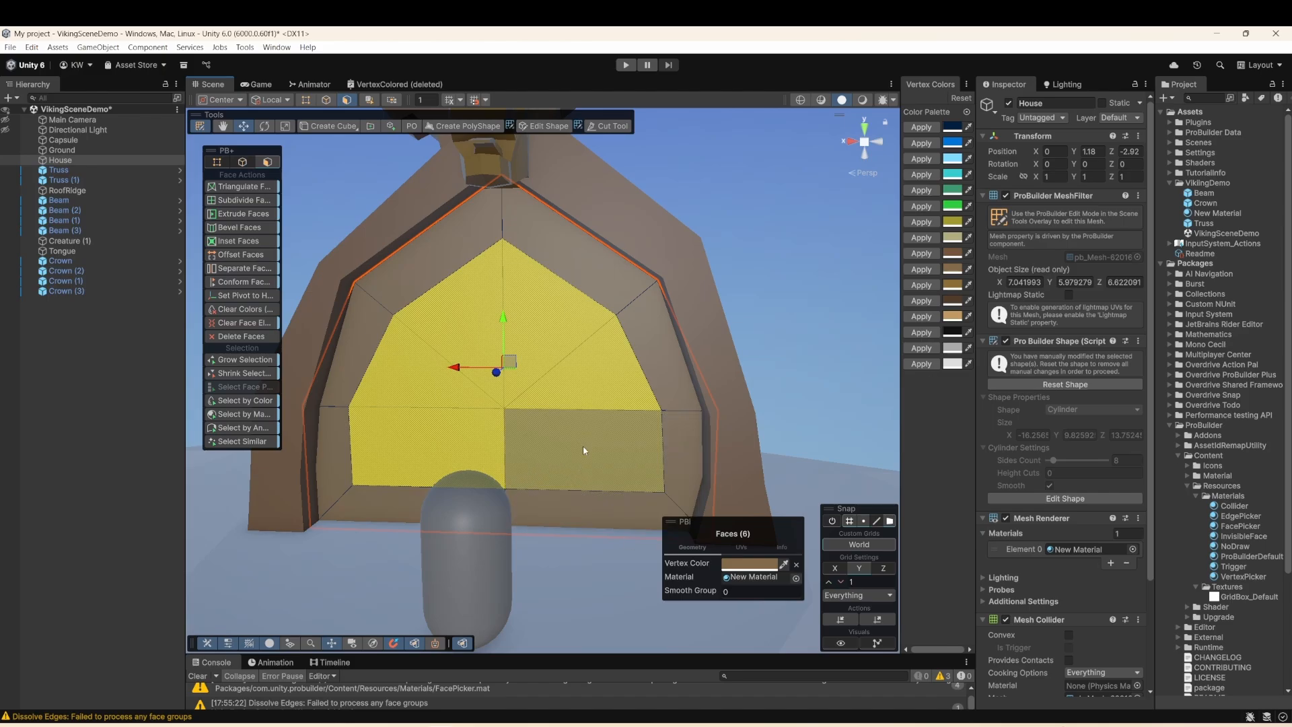
mouse_move(553, 372)
left_mouse_down("alt")
mouse_move(608, 427)
mouse_move(558, 378)
left_mouse_up("alt")
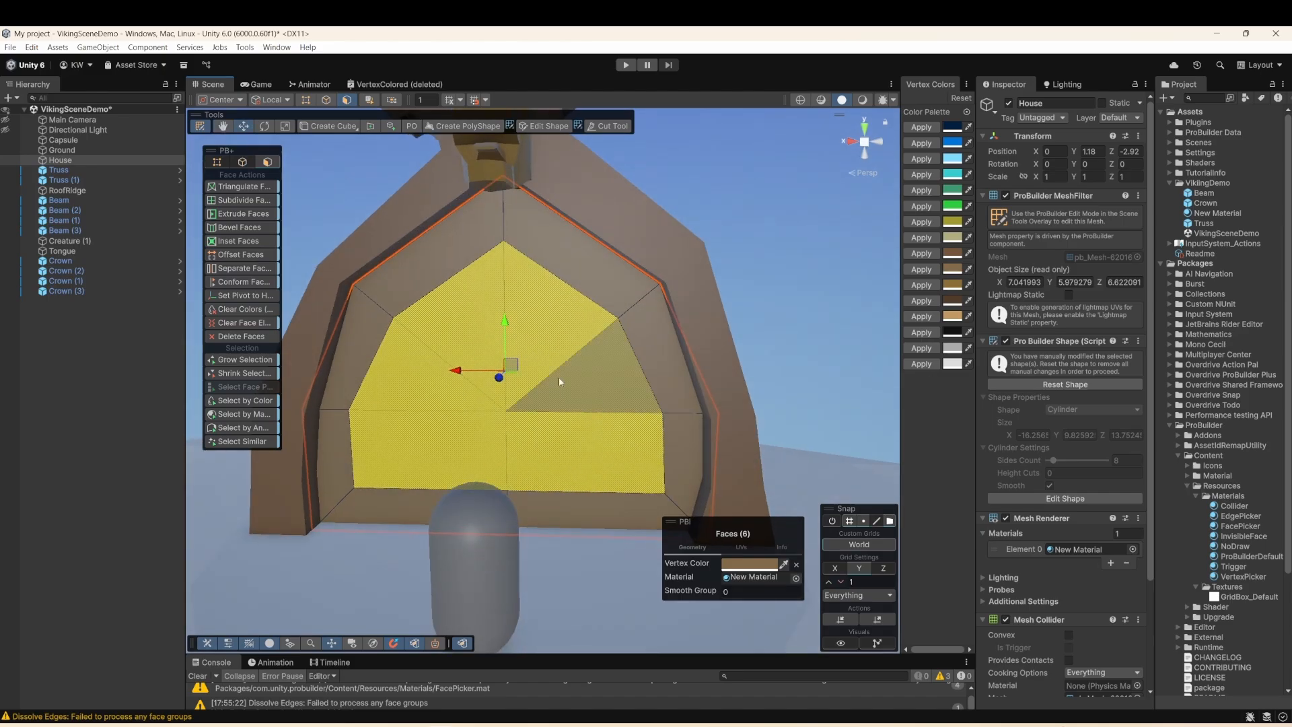
- Narrow the inset faces into a door shape and lower them to the base of the House's front wall
left_click(291, 126)
left_click_drag(455, 370, 475, 370)
left_click_drag(505, 320, 507, 477)
key("w")
key("h")
left_click(531, 403)
left_click(482, 404, "shift")
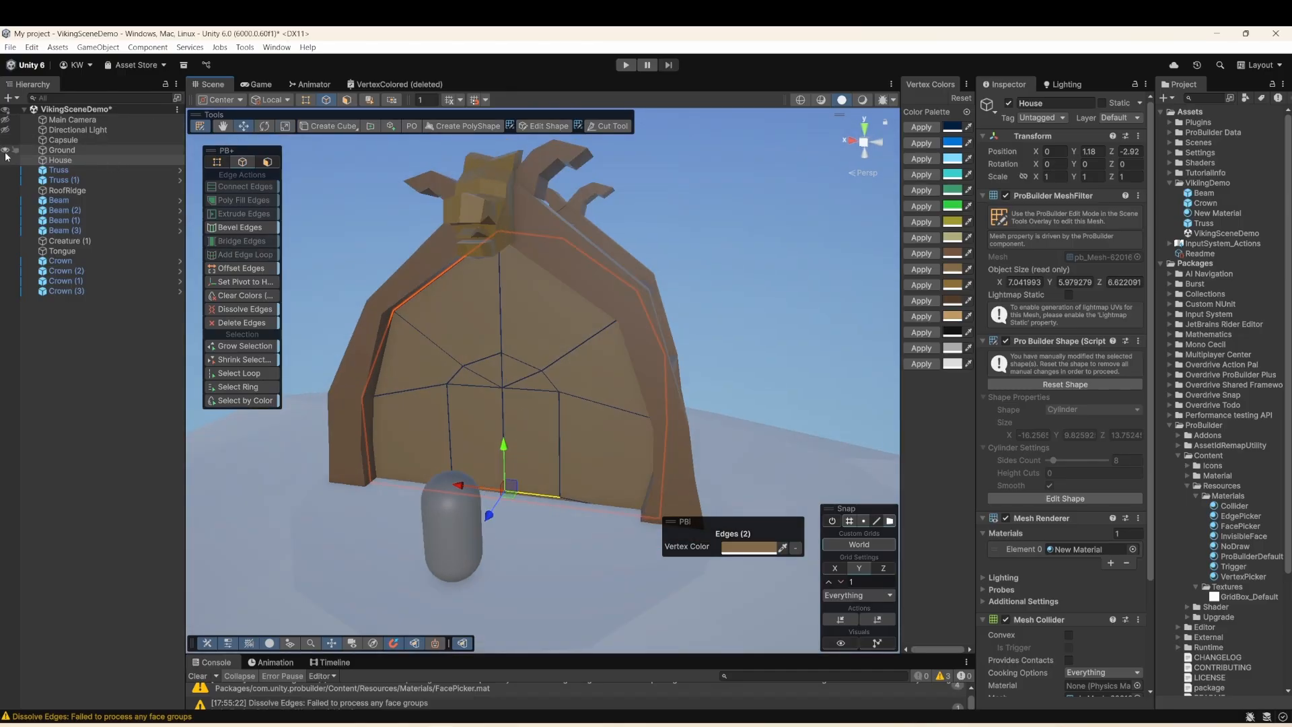
- Hide the Ground and delete the House's underside face and the thin strip face beneath the front wall
left_click(5, 150)
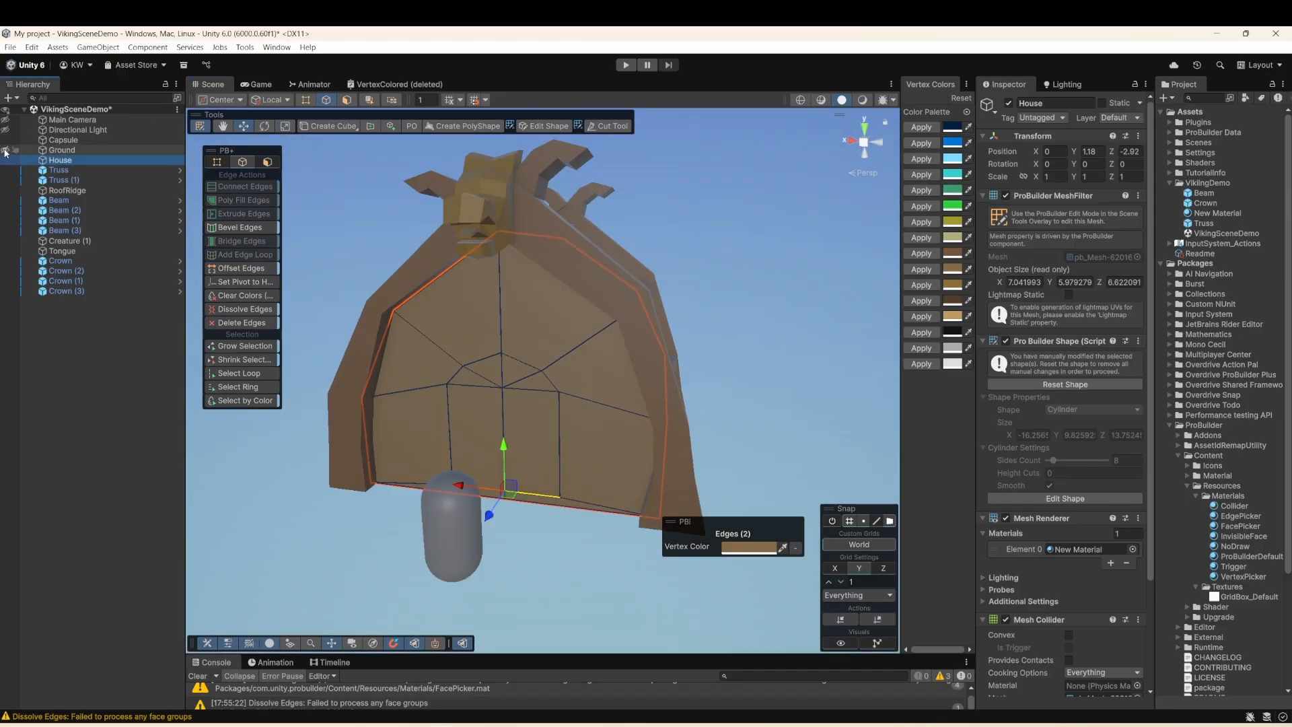
left_click_drag(531, 408, 540, 299, "alt")
scroll(520, 394, "up", 3)
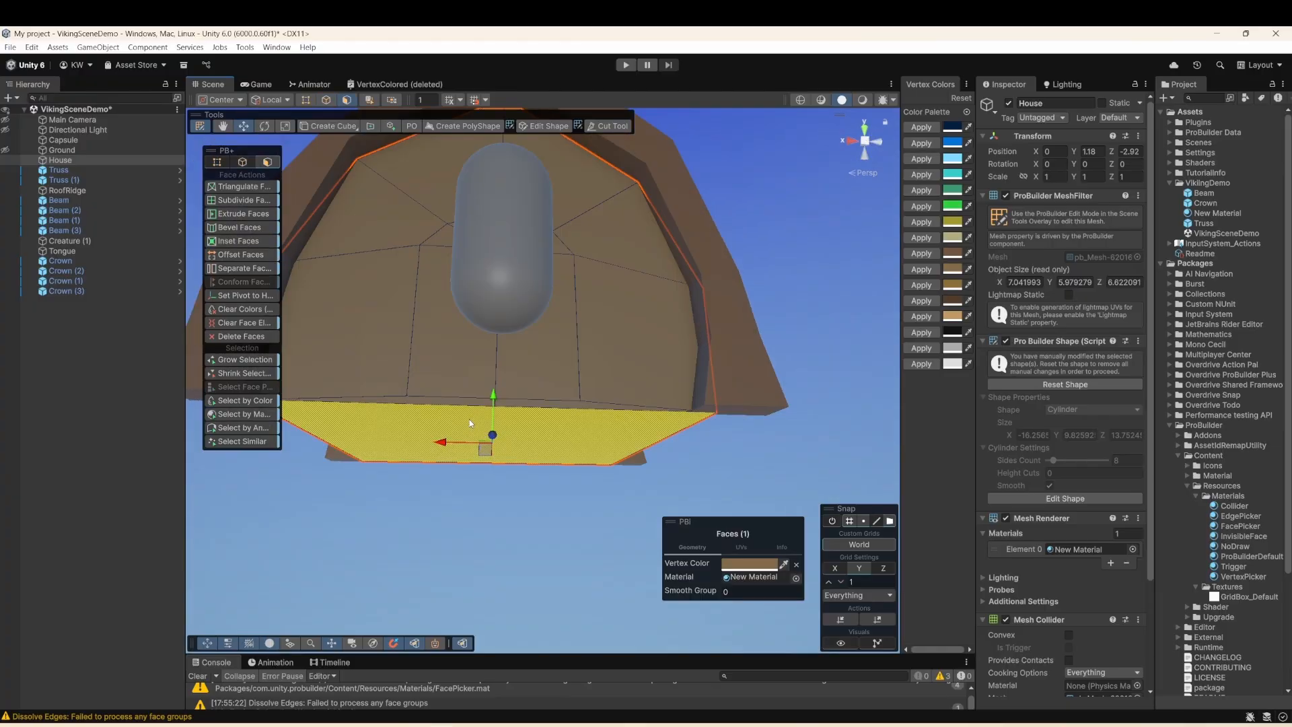
key("BackSpace")
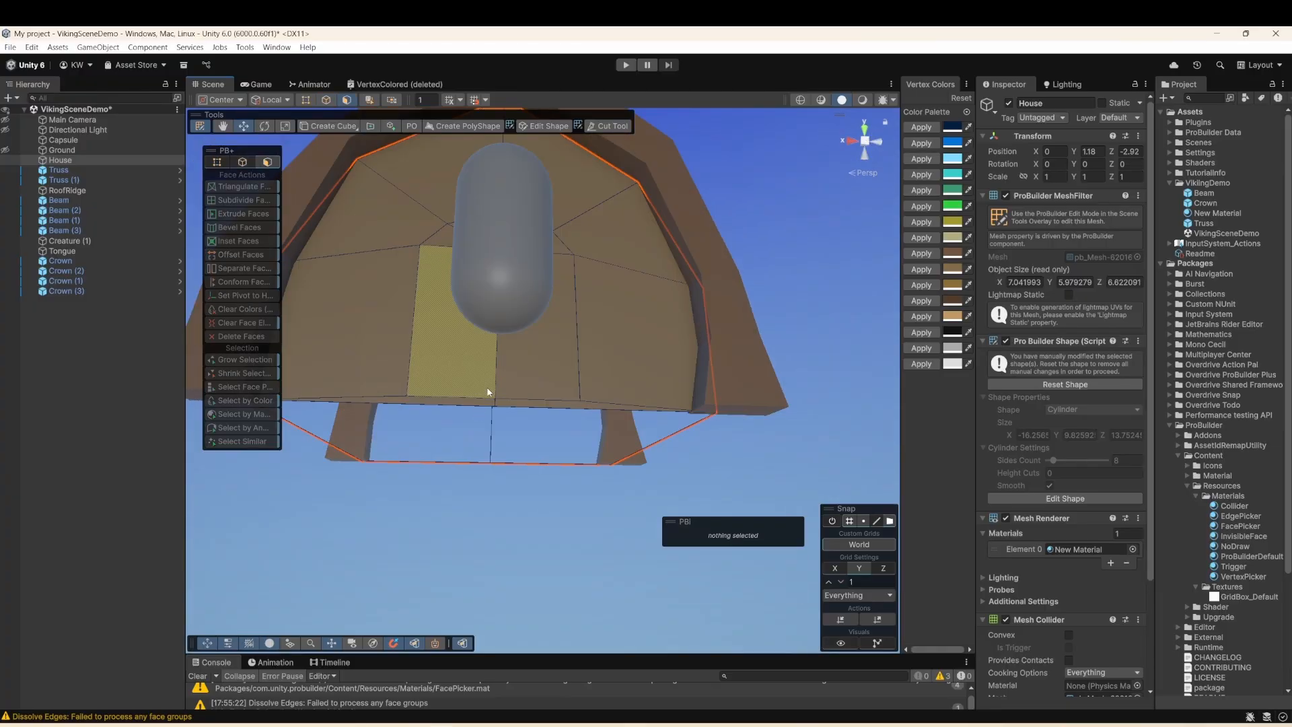
left_click_drag(488, 390, 487, 398, "alt")
left_click(510, 410)
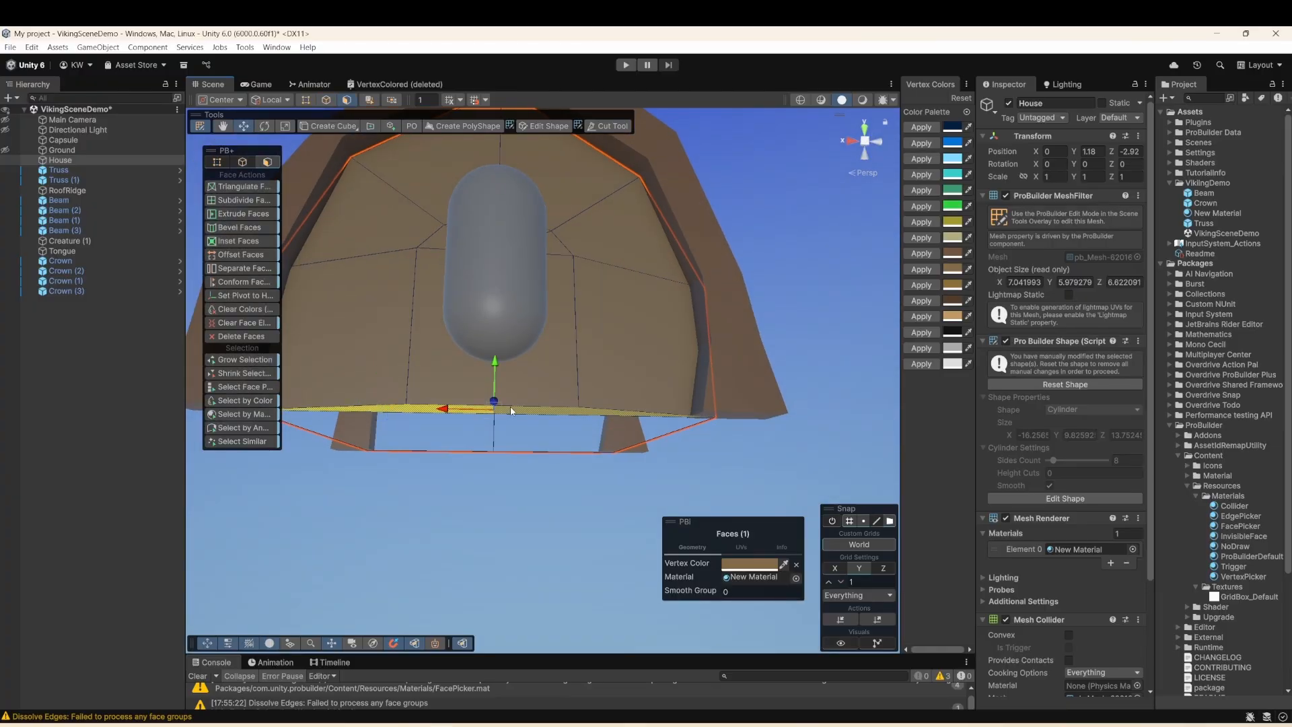
key("BackSpace")
- Vertex-snap the three bottom vertices of the door shape level with the base corners of the House's front wall
key("h")
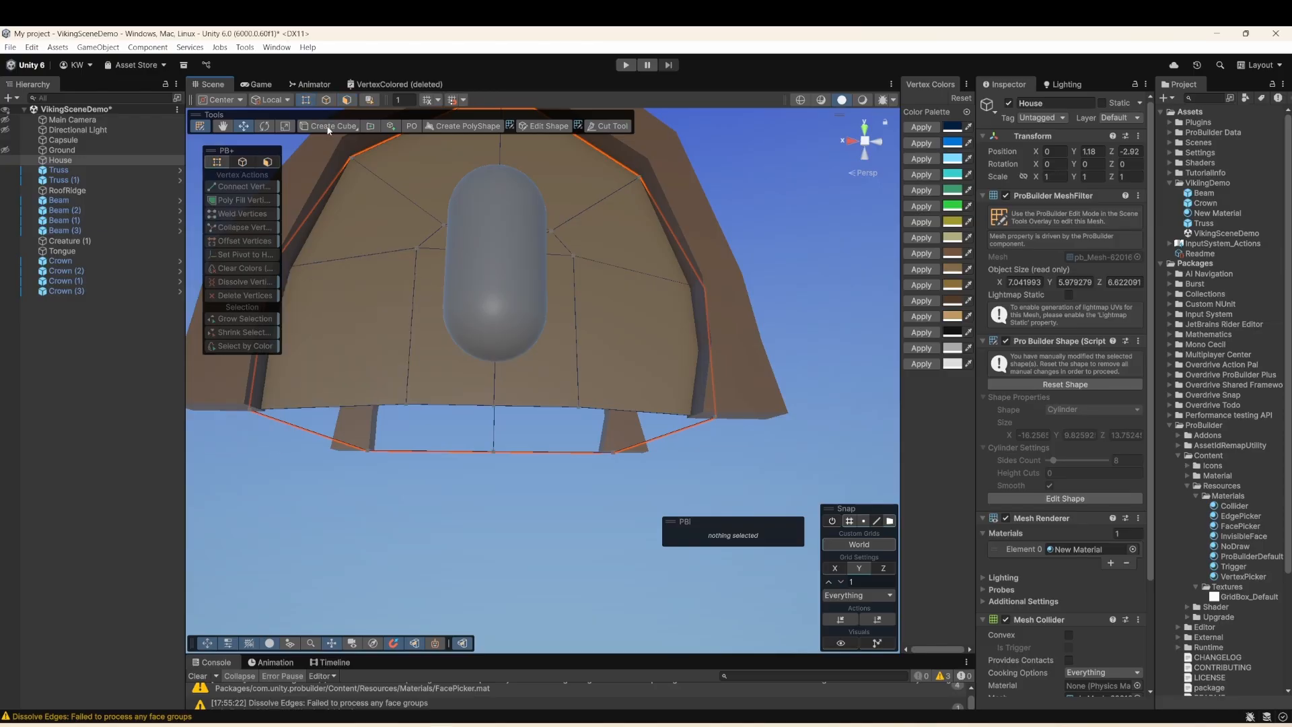
left_click(404, 407)
left_click_drag(412, 409, 252, 411)
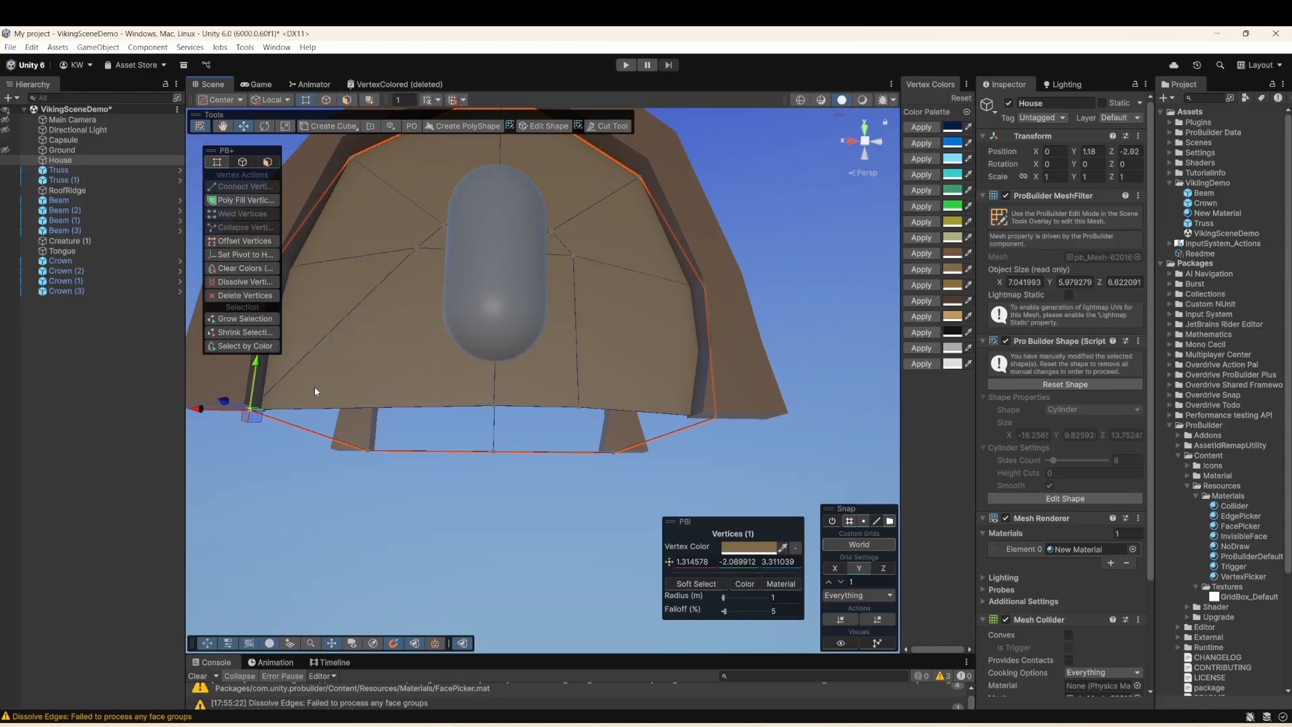
key("ctrl+z")
left_click_drag(410, 359, 253, 412)
left_click(576, 409)
left_click_drag(578, 369, 712, 416)
left_click(493, 406)
left_click_drag(494, 372, 404, 430)
- Separate the six door faces as a duplicate into a new object and name it Door
left_click(385, 469, "shift")
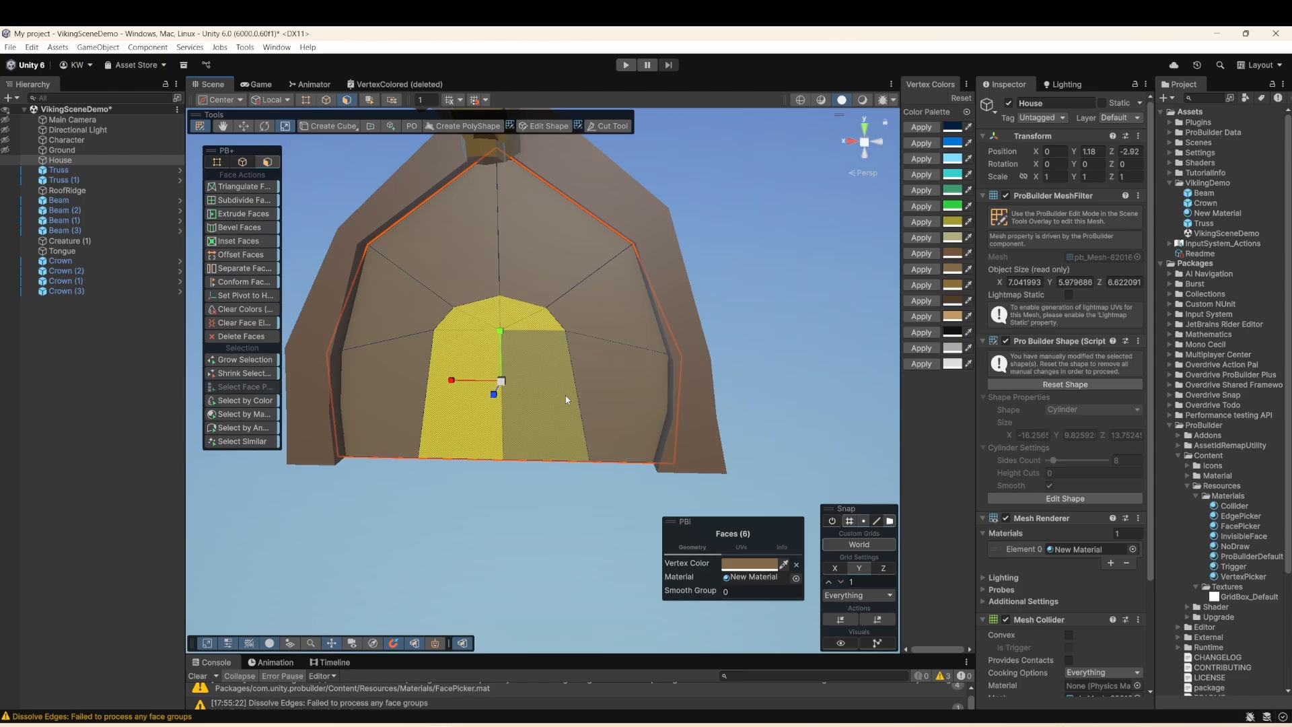
right_click(566, 399)
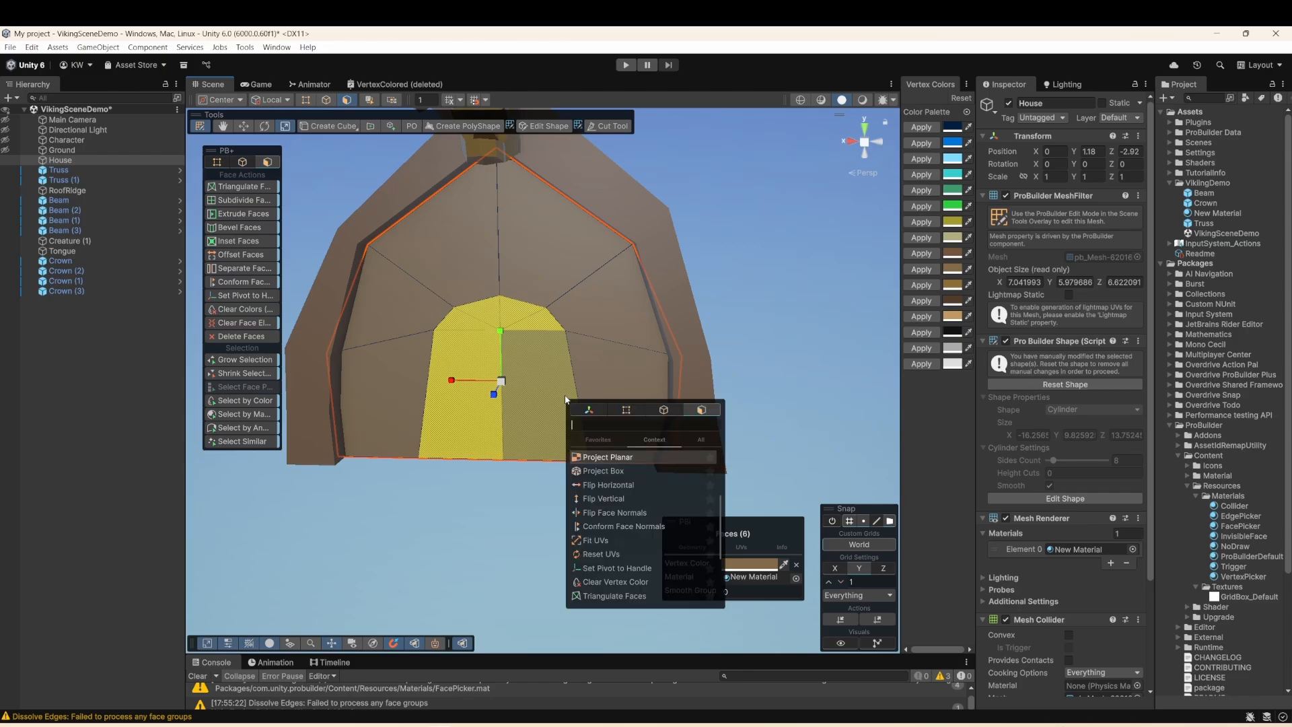
type("sep")
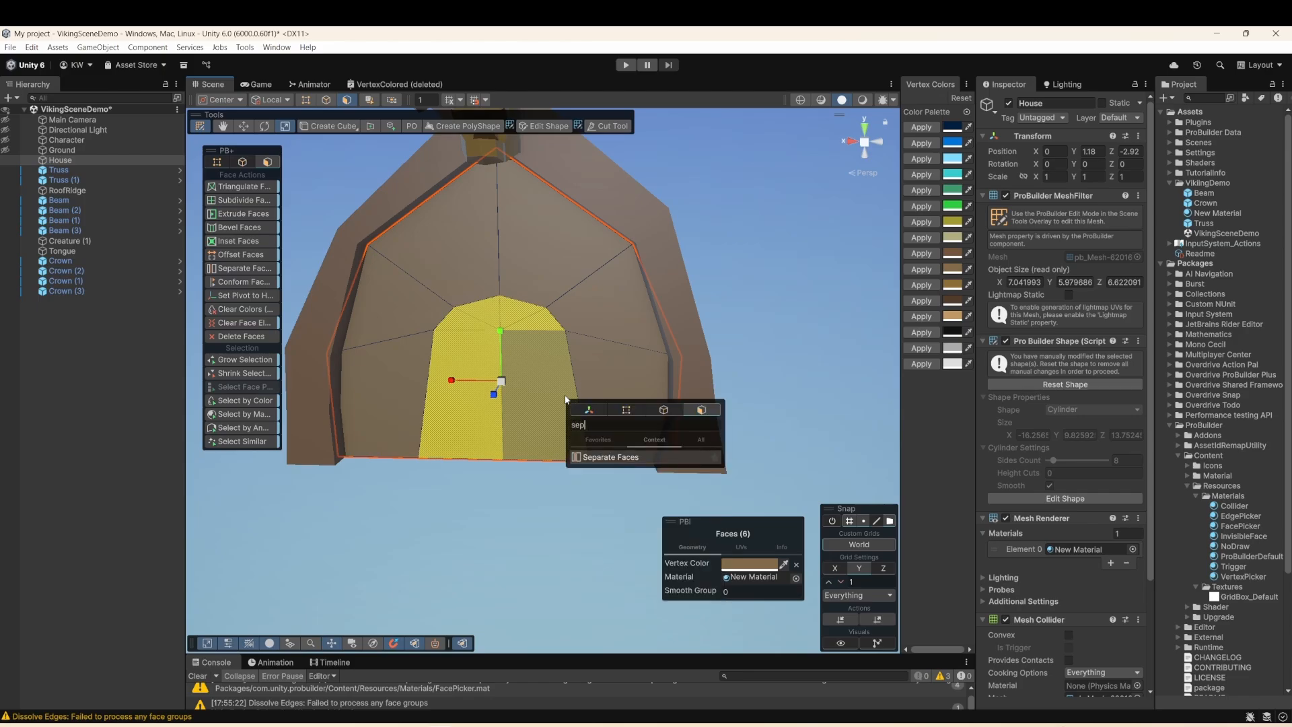
left_click(614, 460)
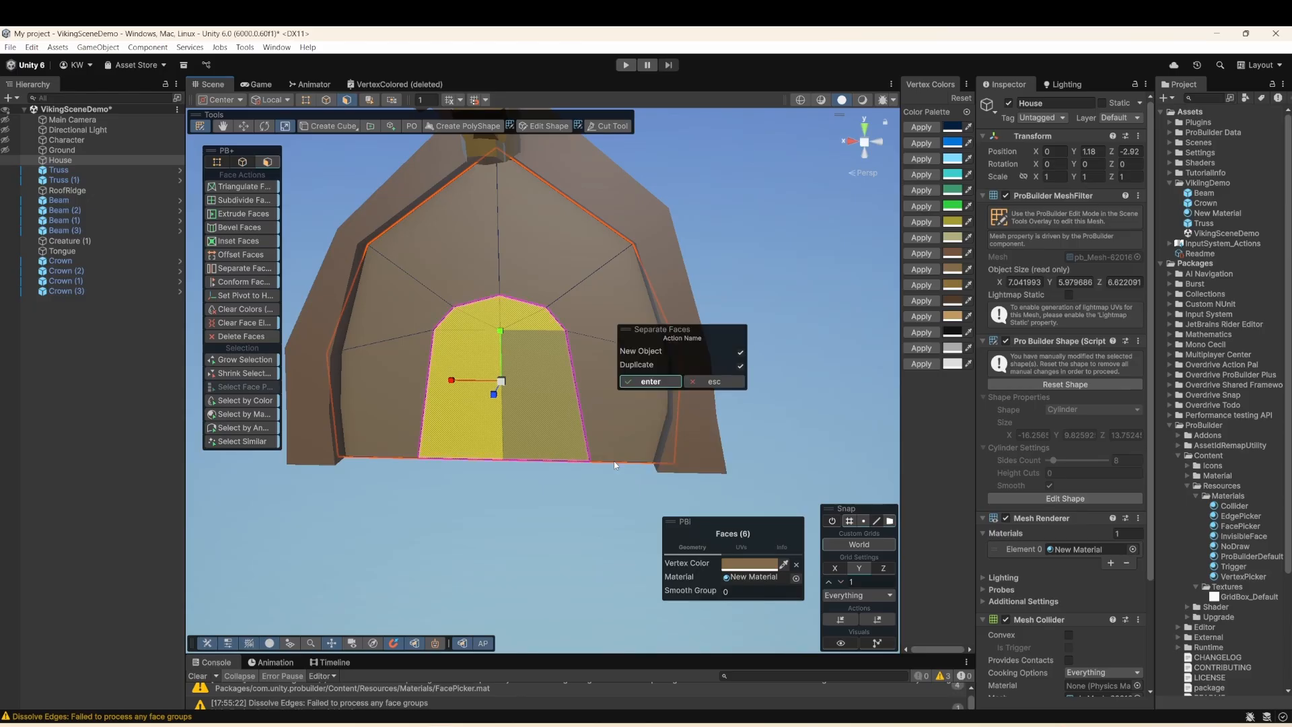
left_click(650, 381)
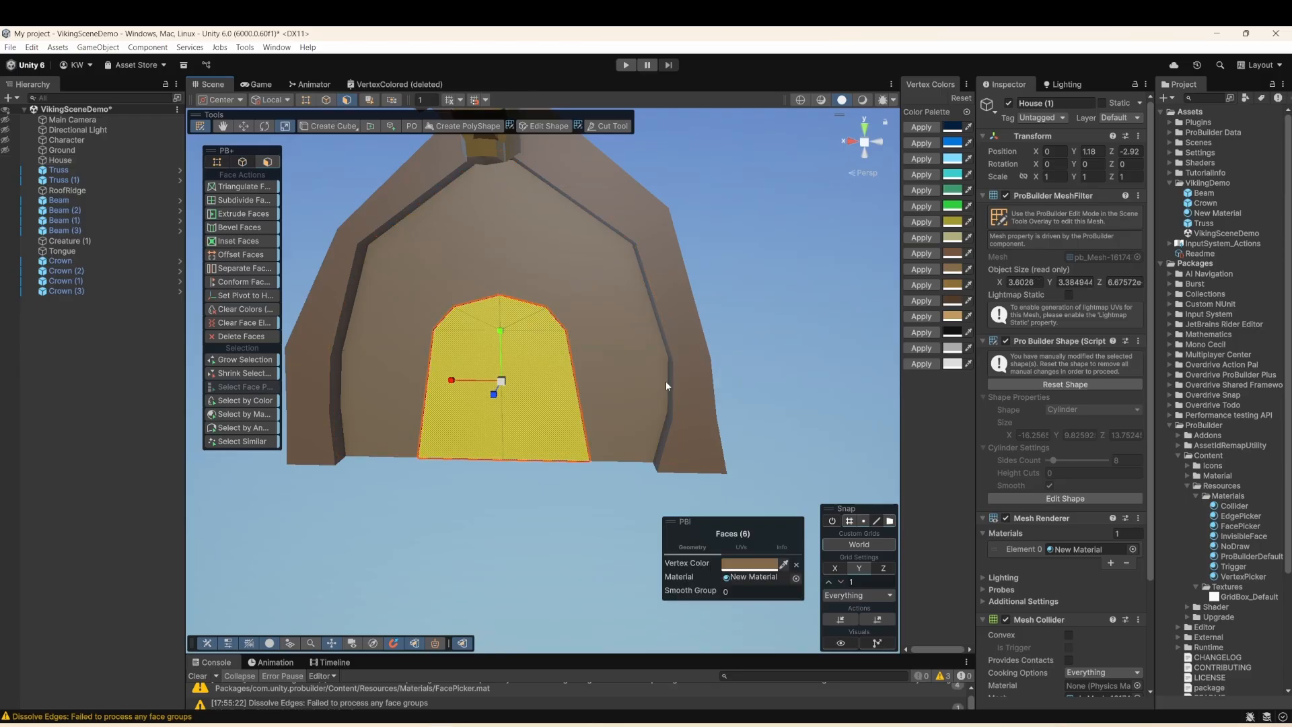
left_click(72, 302)
type("Door")
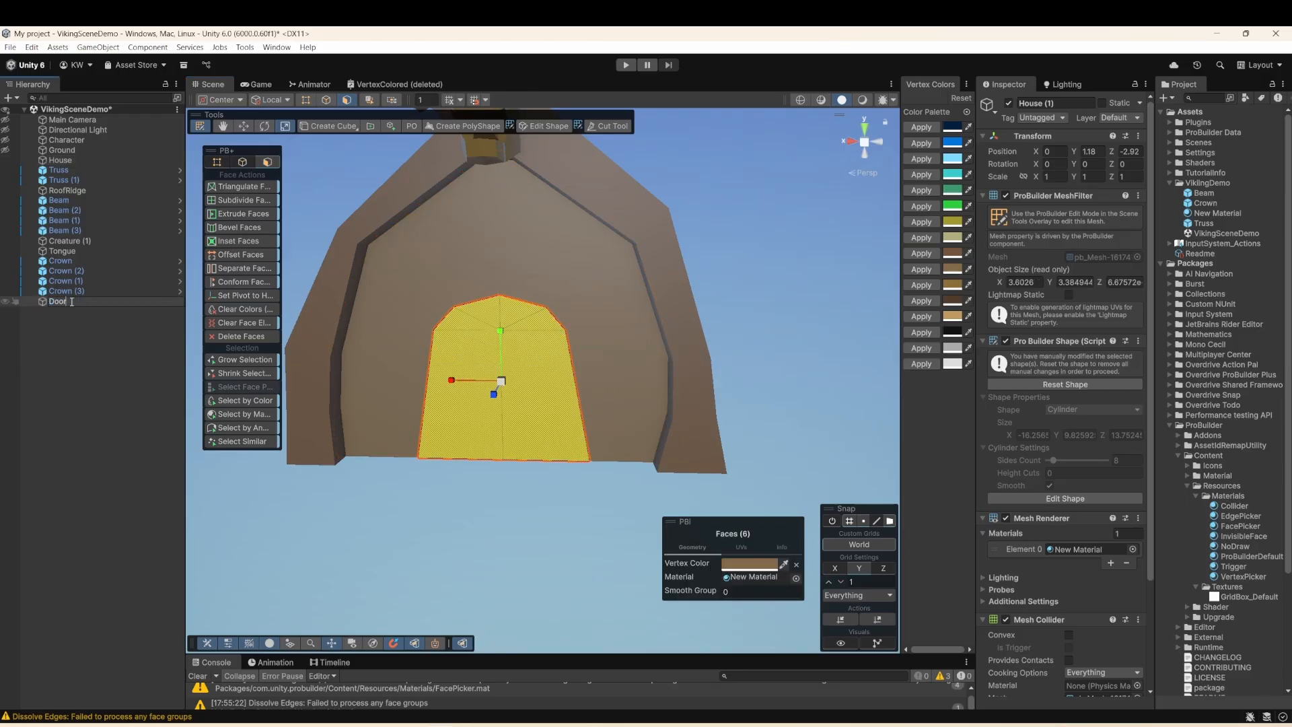
key("Return")
- Dissolve the Door's six interior edges and apply a dark brown vertex colour to it
left_click(243, 126)
mouse_move(539, 403)
left_mouse_down("alt")
mouse_move(505, 397)
mouse_move(518, 393)
left_mouse_up("alt")
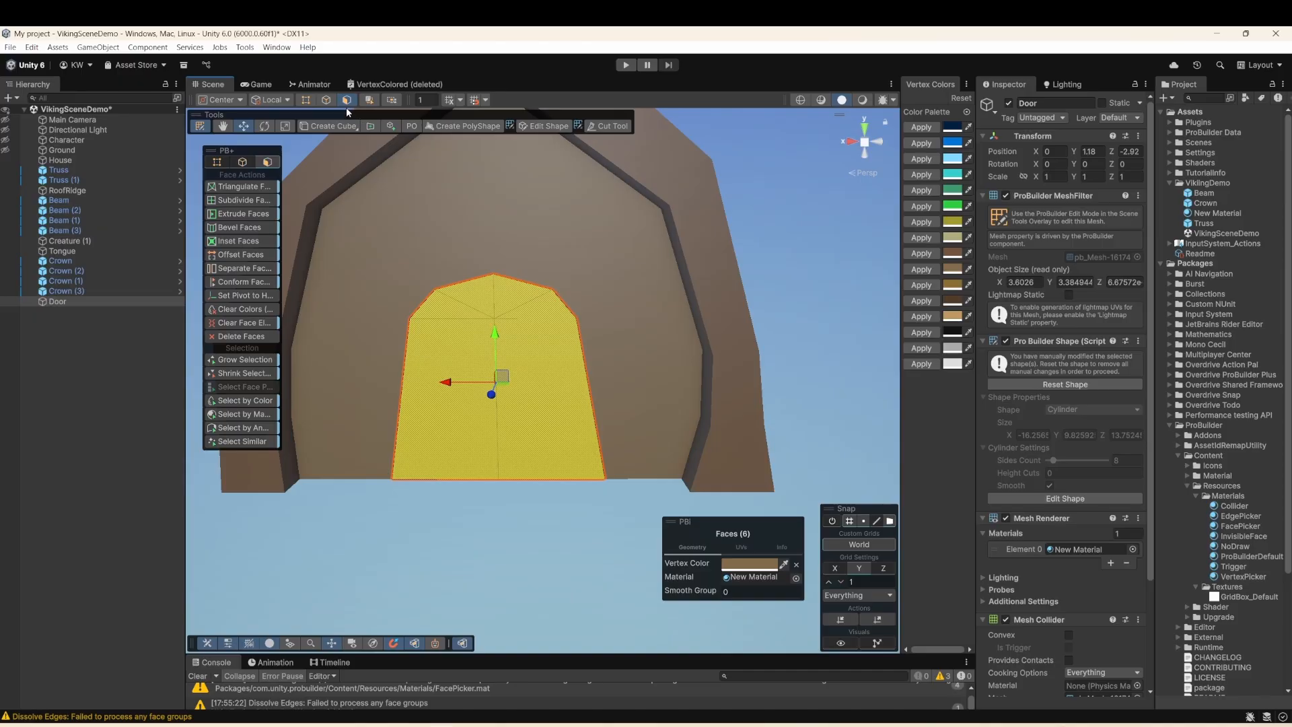
left_click(326, 100)
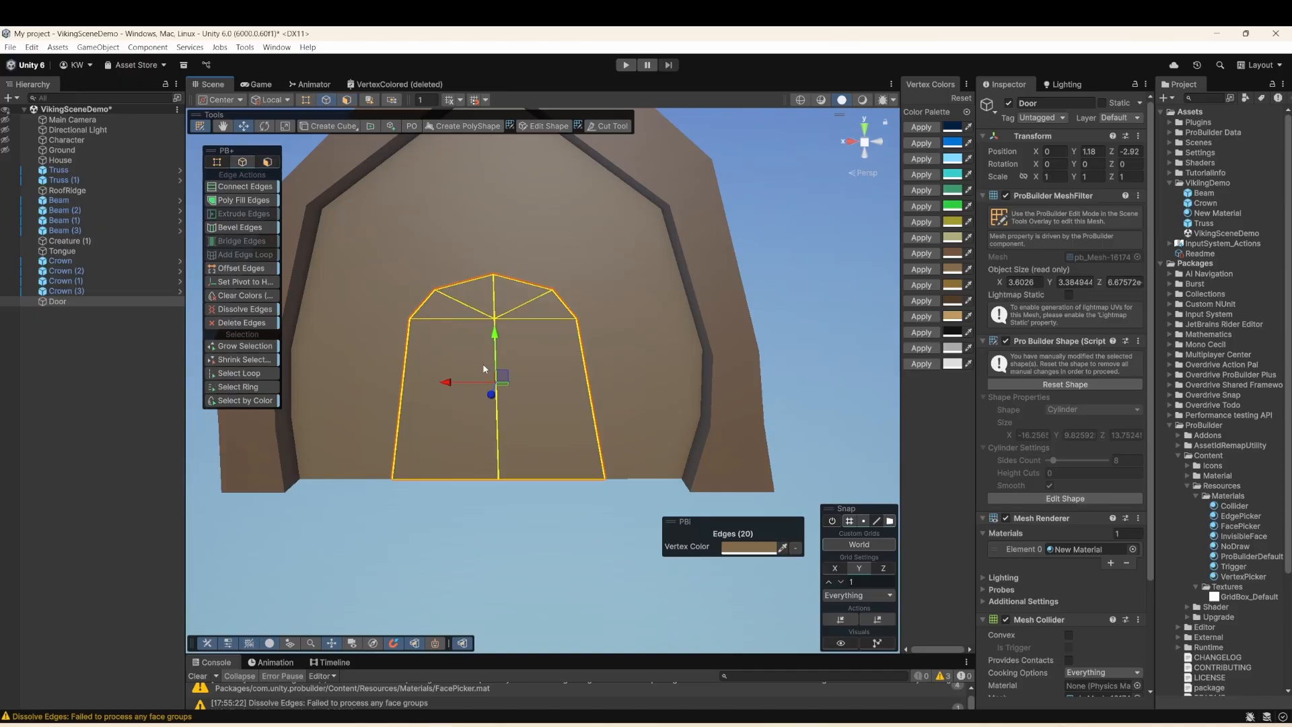
left_click(462, 322)
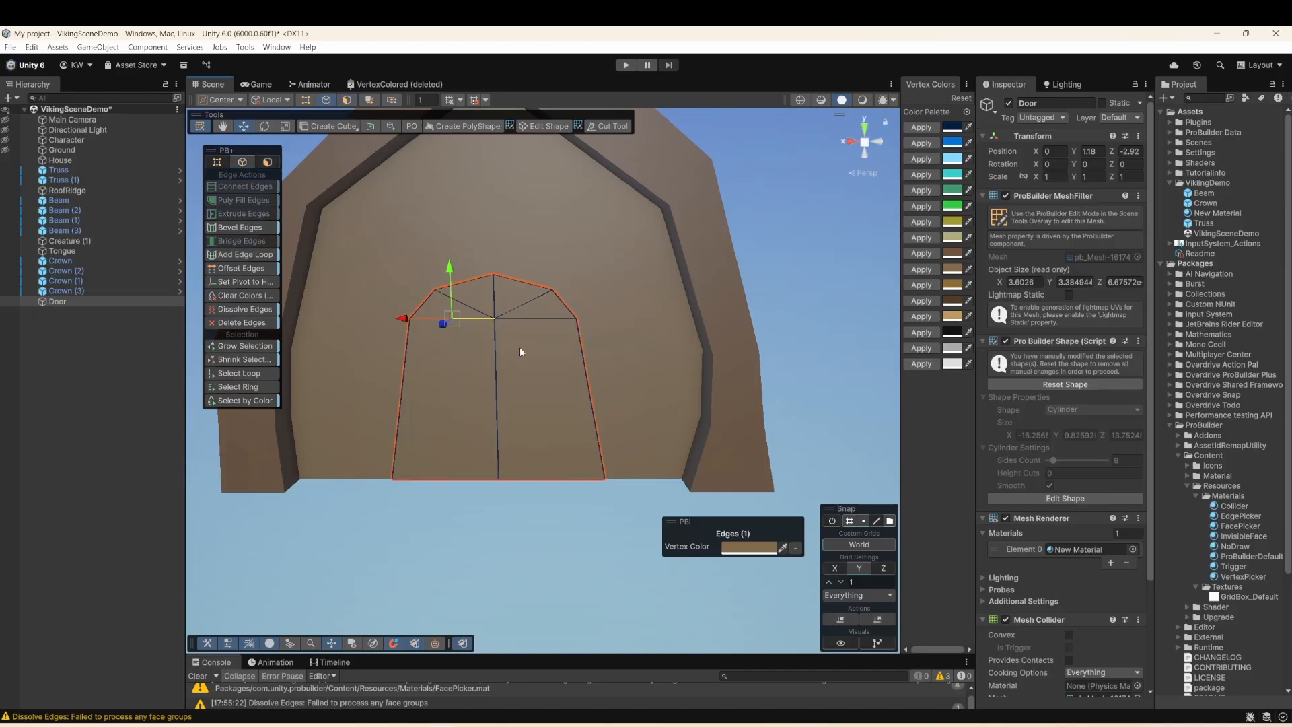
left_click_drag(532, 361, 475, 312)
key("space")
type("dis")
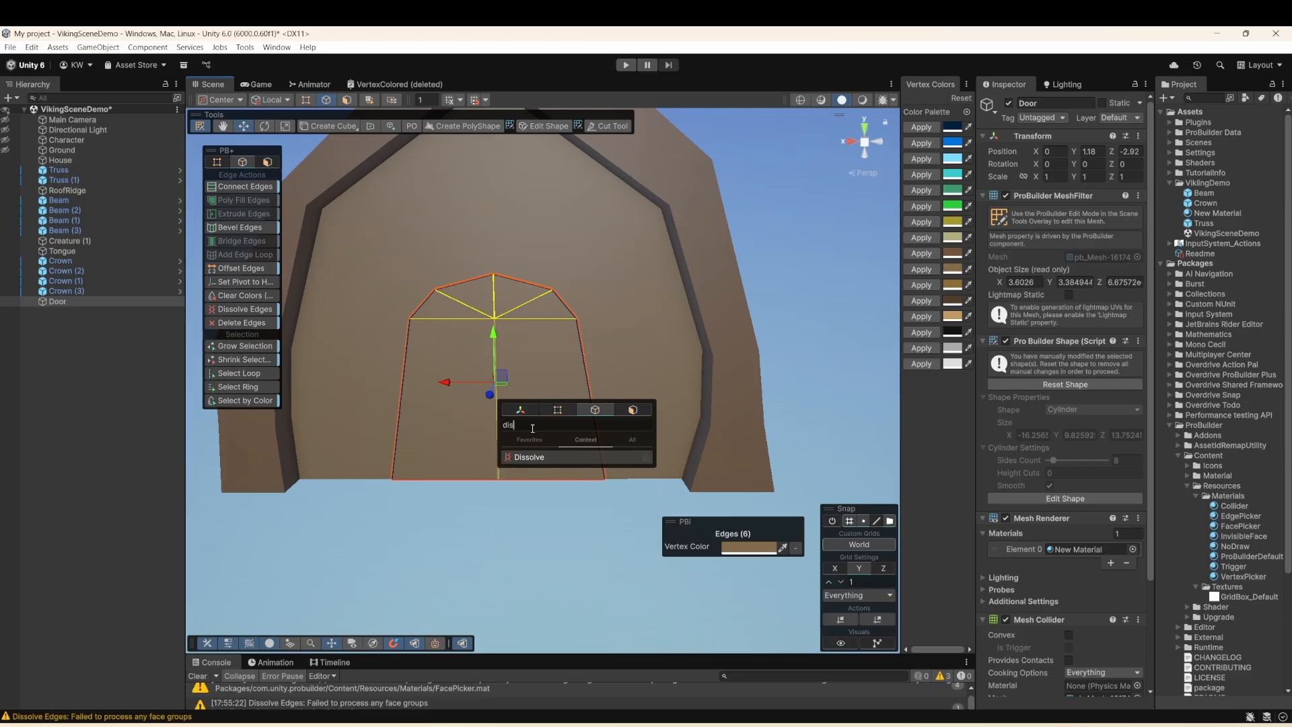
left_click(538, 457)
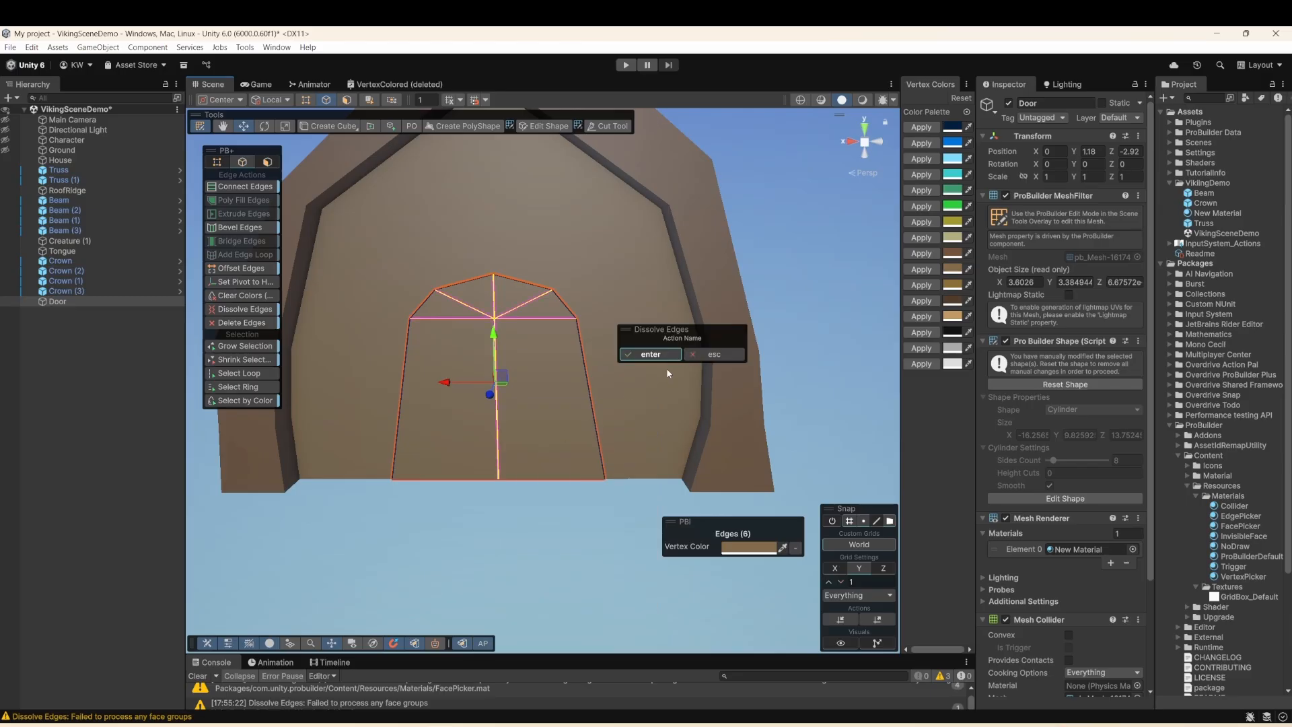
left_click(650, 354)
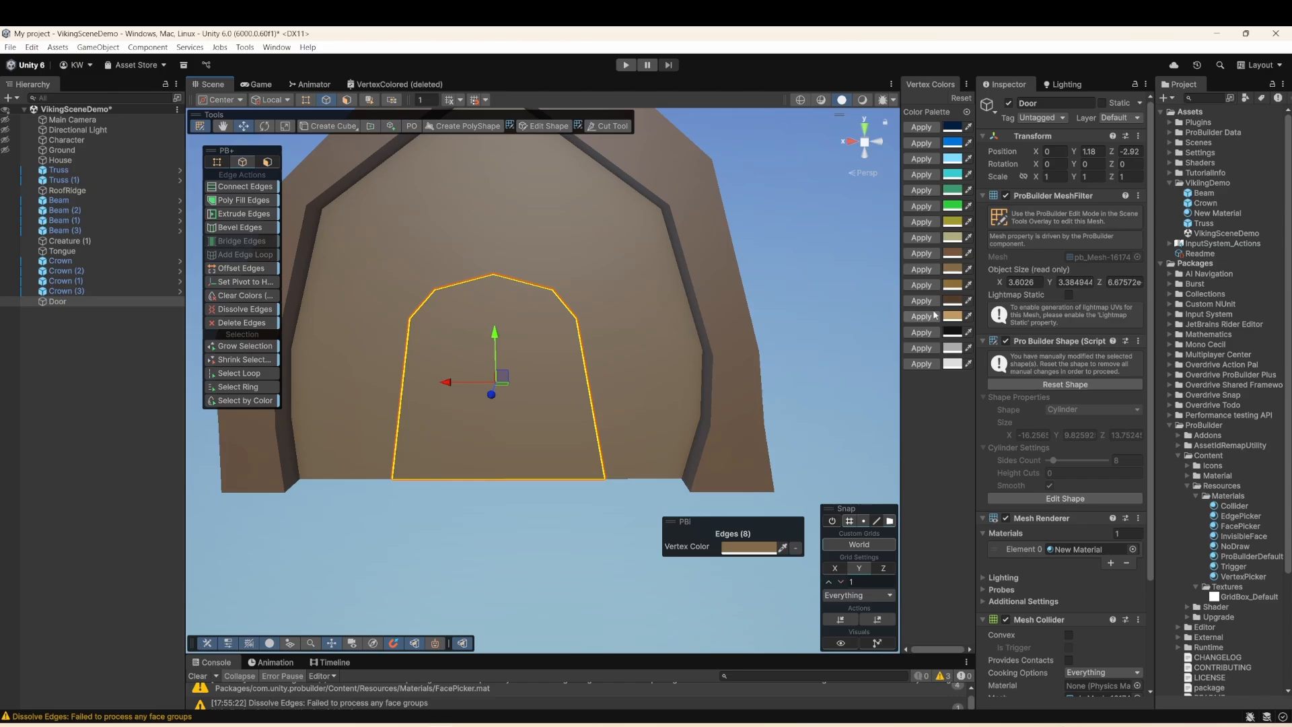
left_click_drag(496, 397, 531, 361, "alt")
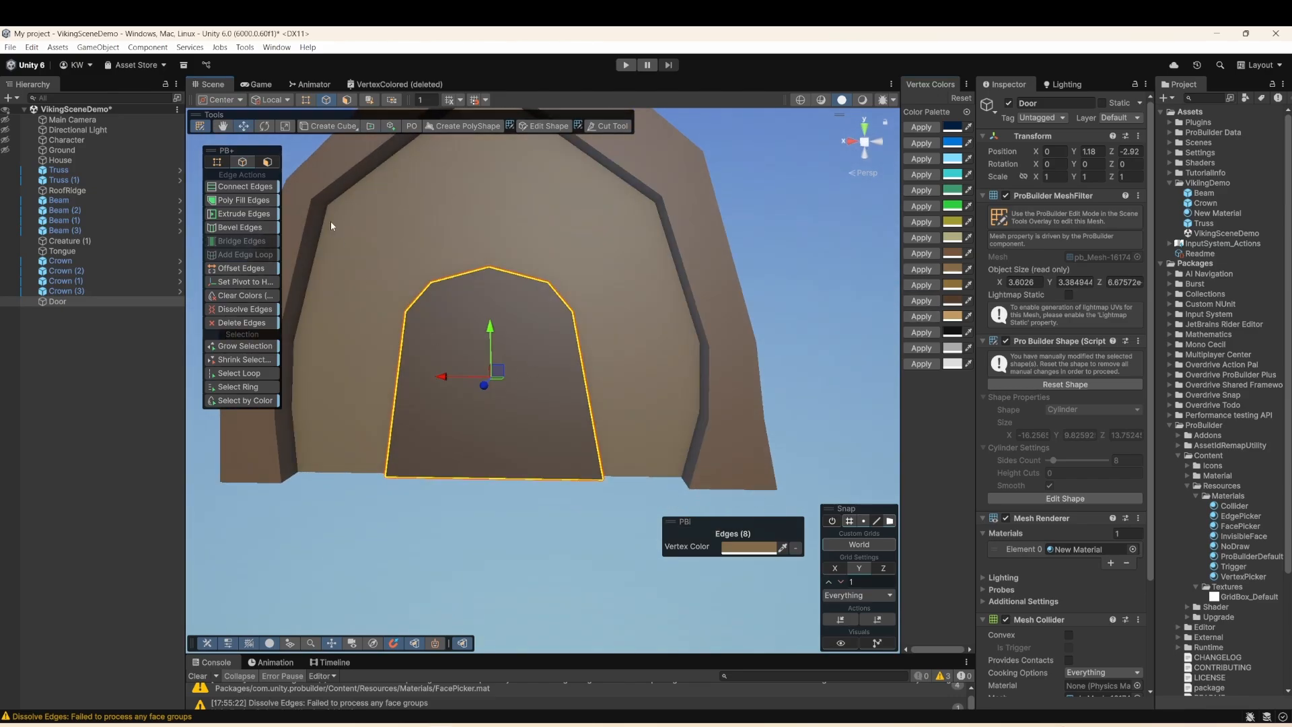
- Cut the Door's face vertically from its arched top to its base with the Cut Tool to form planks
left_click(607, 126)
left_click(466, 273)
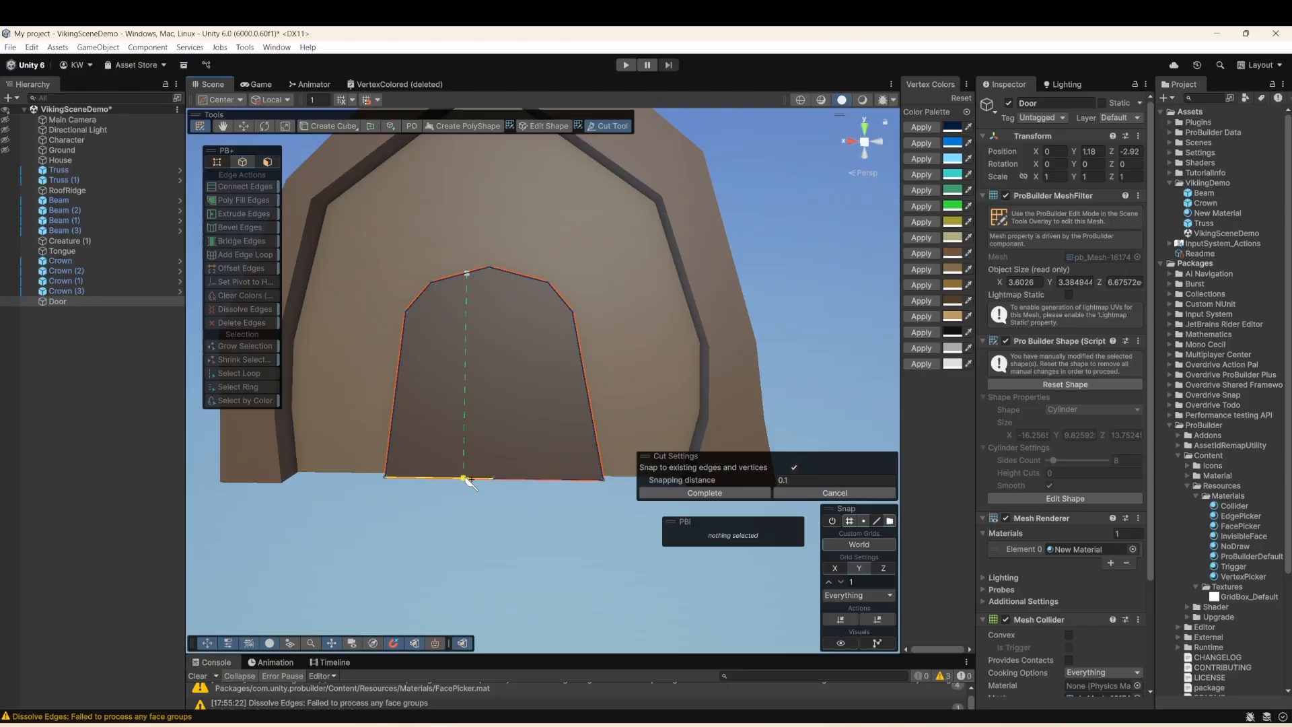
left_click(464, 477)
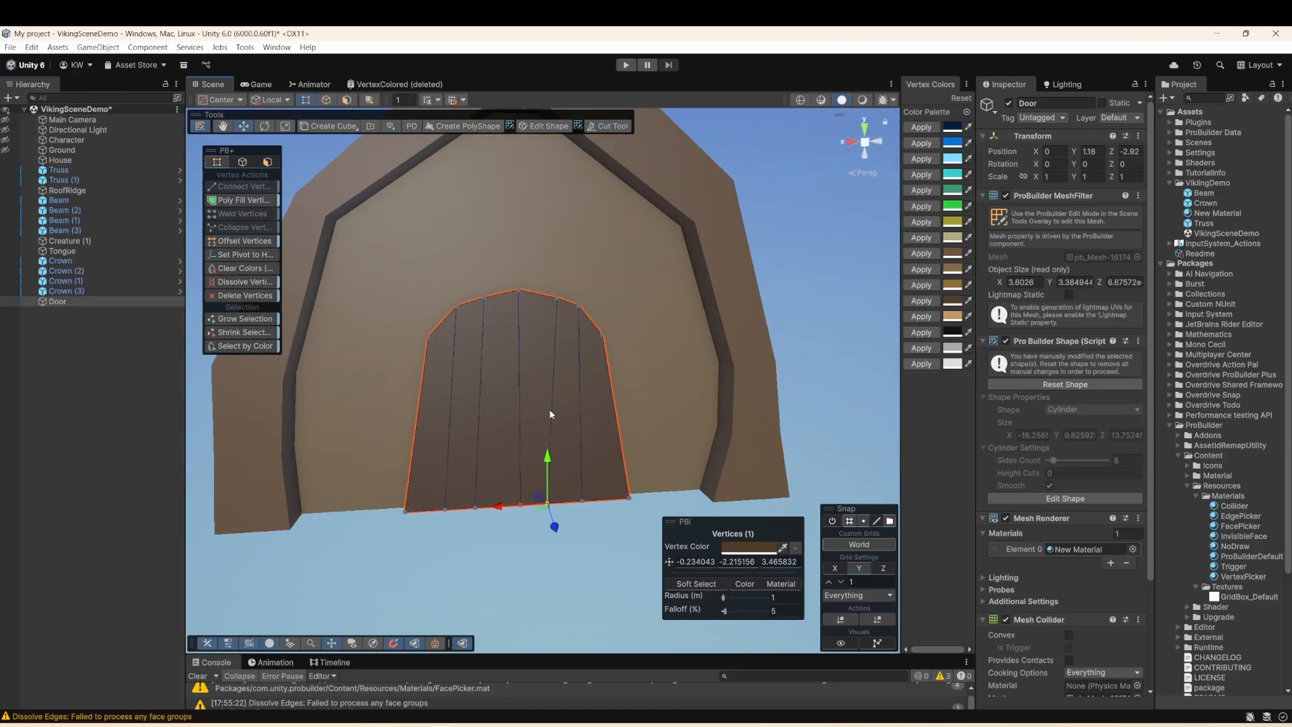
- Separate every other plank face of the Door, three in all, as a duplicate into a new object
scroll(549, 409, "up", 1)
left_click_drag(549, 409, 541, 417, "alt")
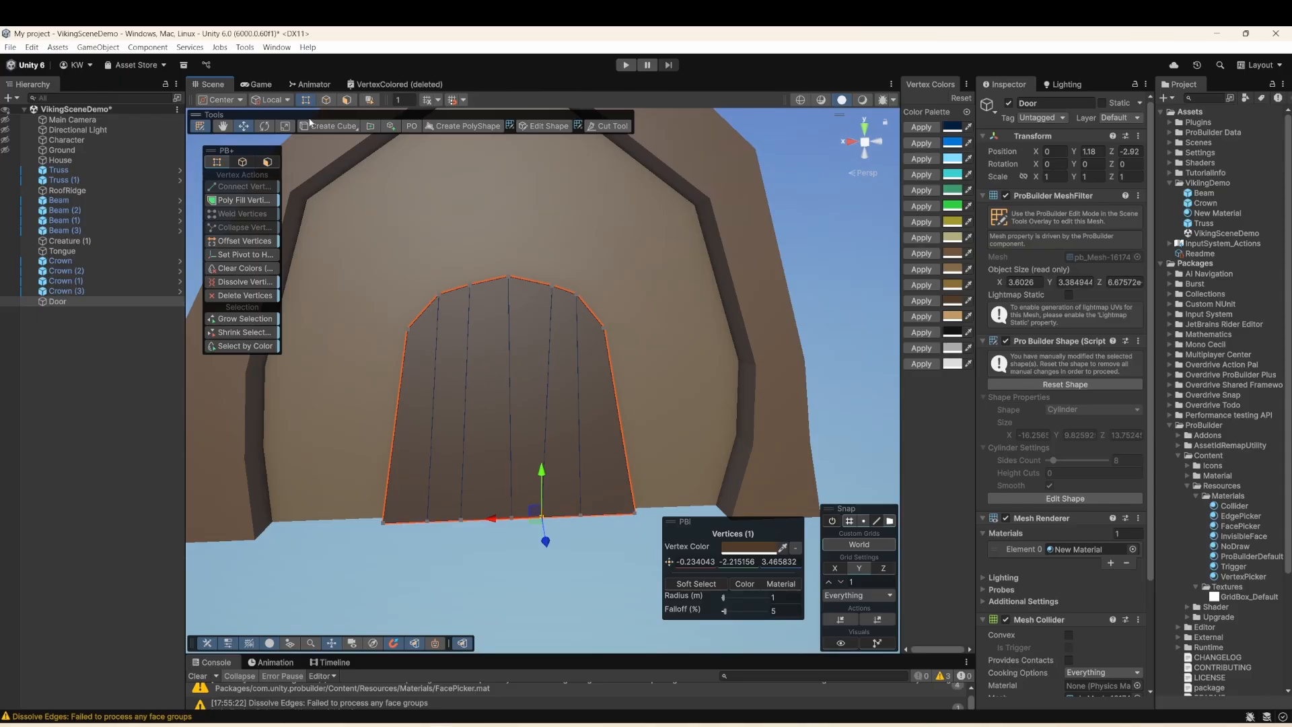
left_click(347, 100)
left_click(413, 417)
left_click(483, 437, "shift")
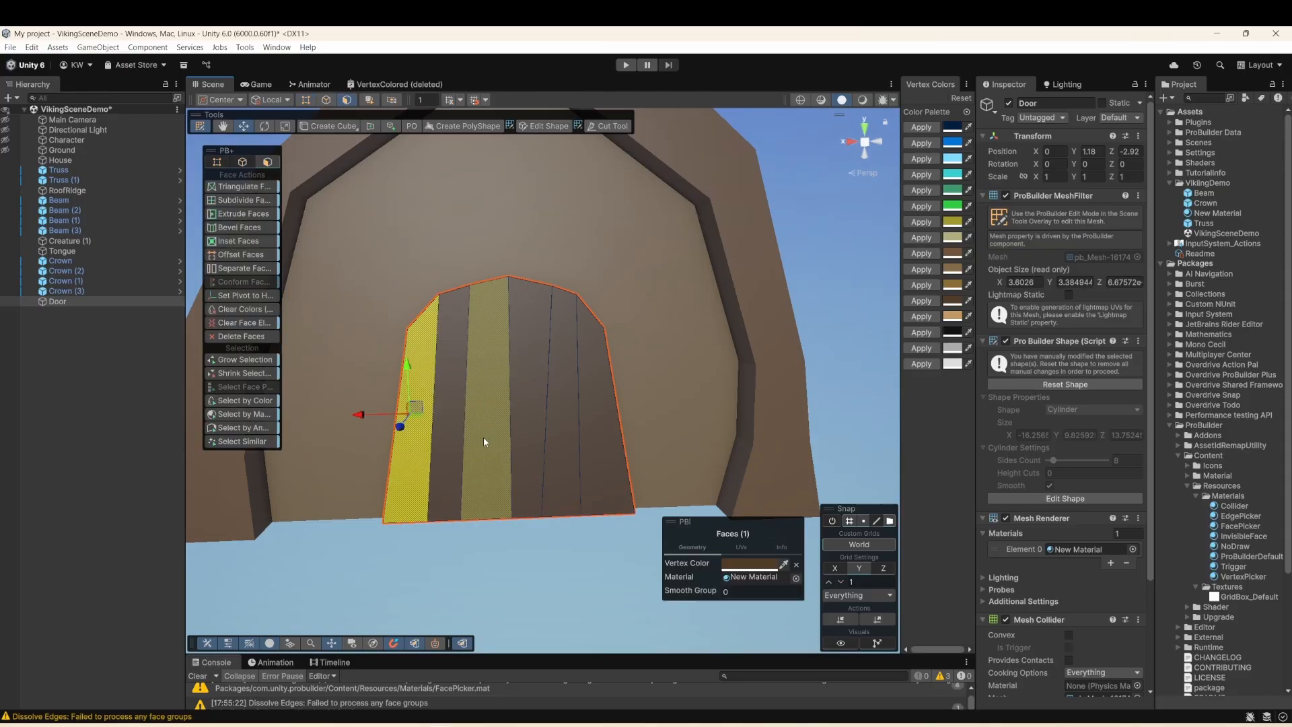
left_click(562, 424, "shift")
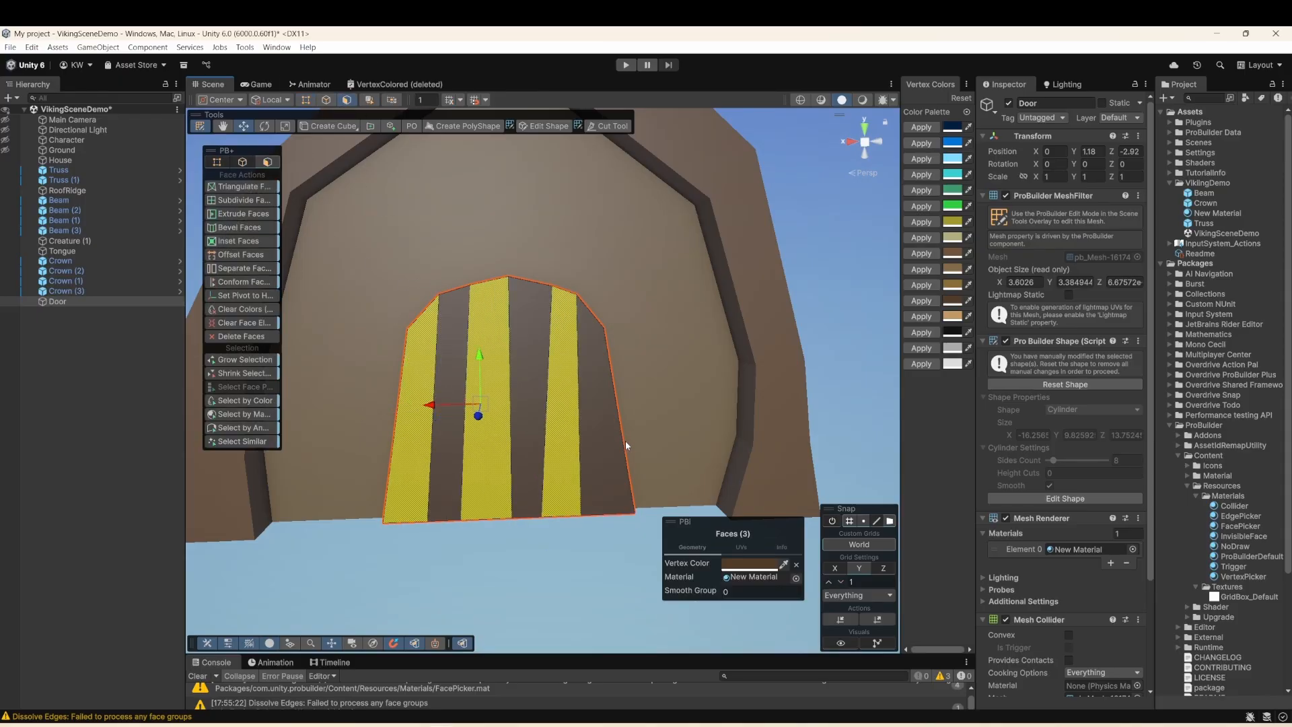
right_click(579, 409)
type("s")
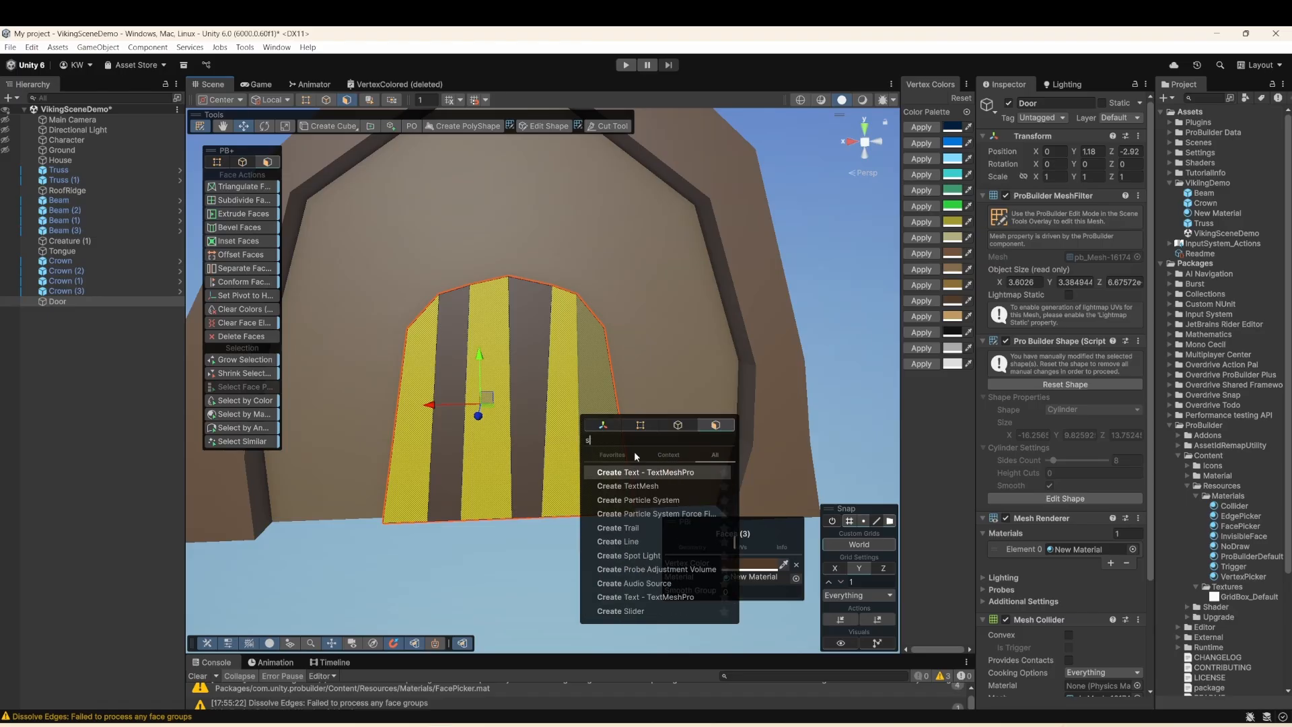
type("ep")
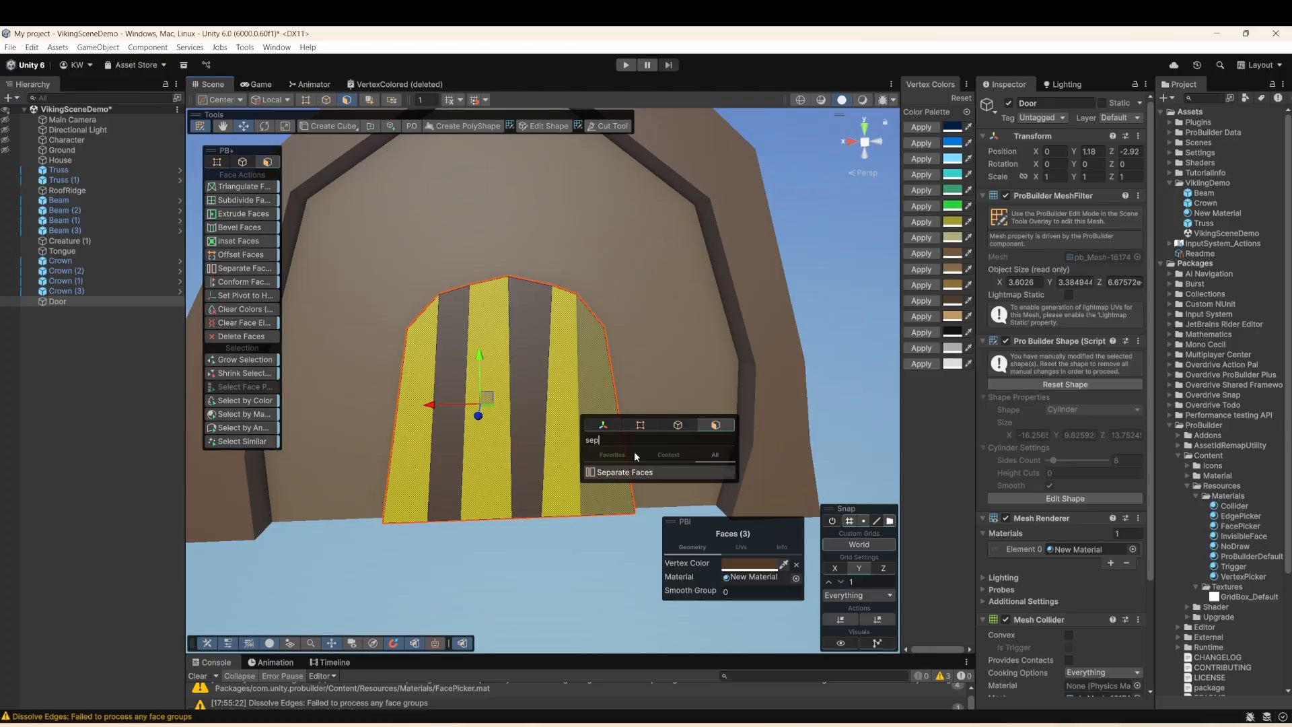
left_click(635, 474)
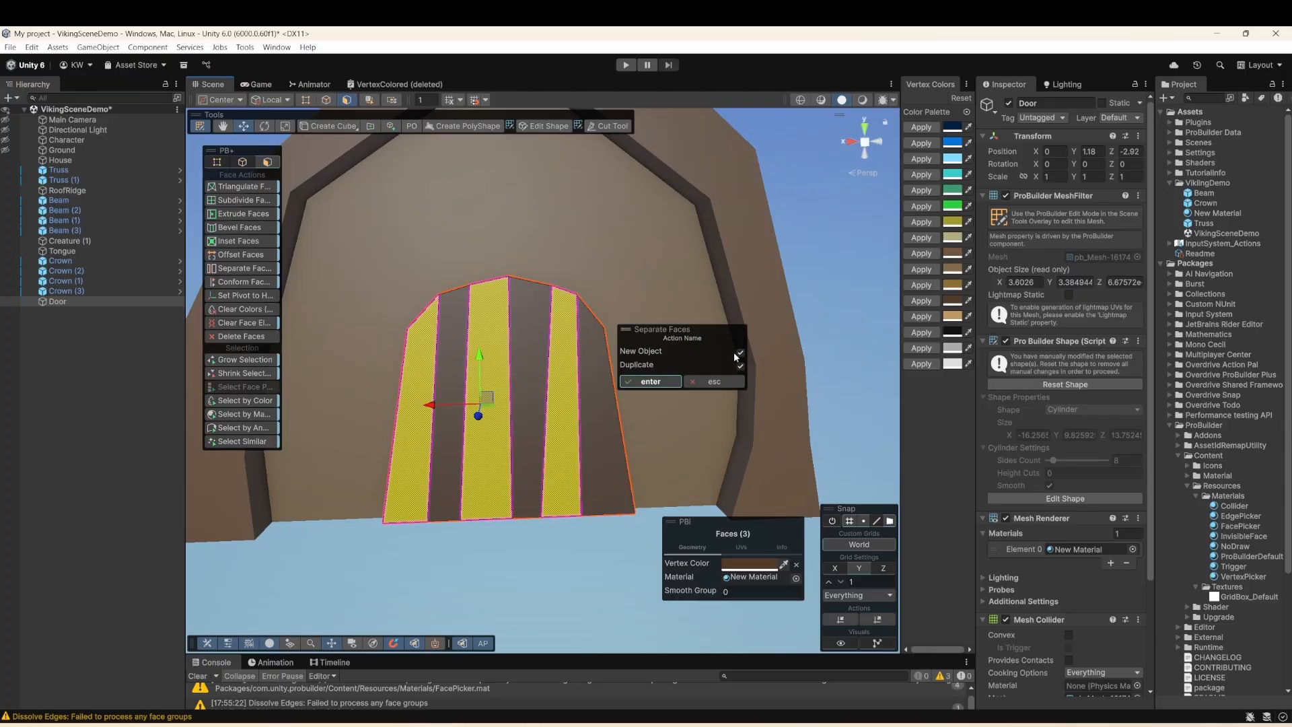
left_click(651, 382)
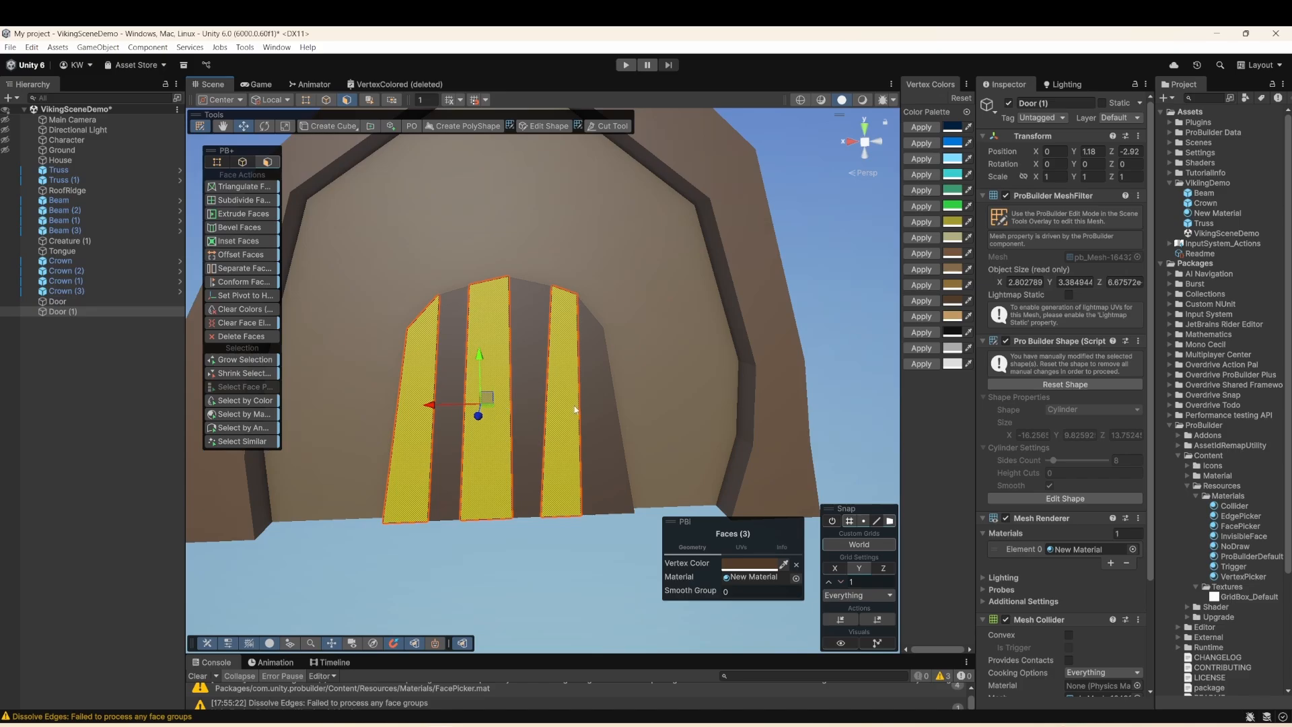
- Set the Door's pivot to the handle at the face of its third plank
left_click_drag(575, 409, 422, 463, "alt")
left_click(61, 301)
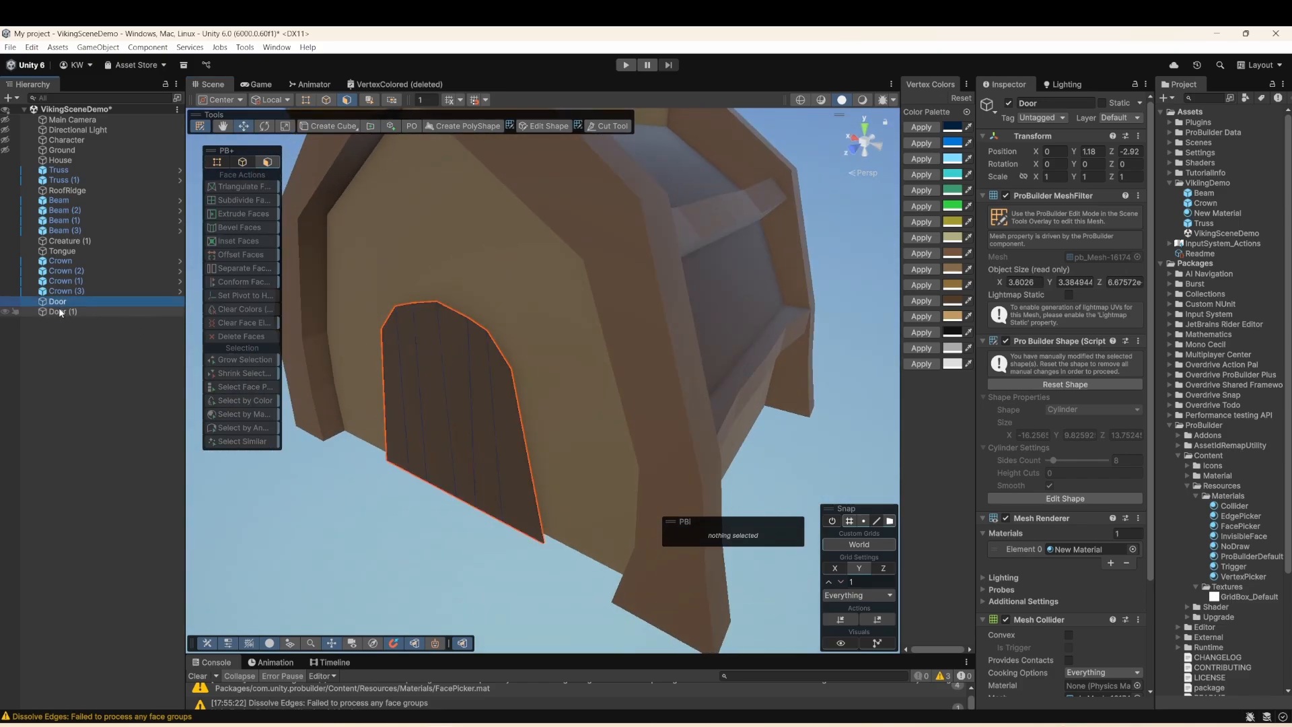
left_click(58, 311)
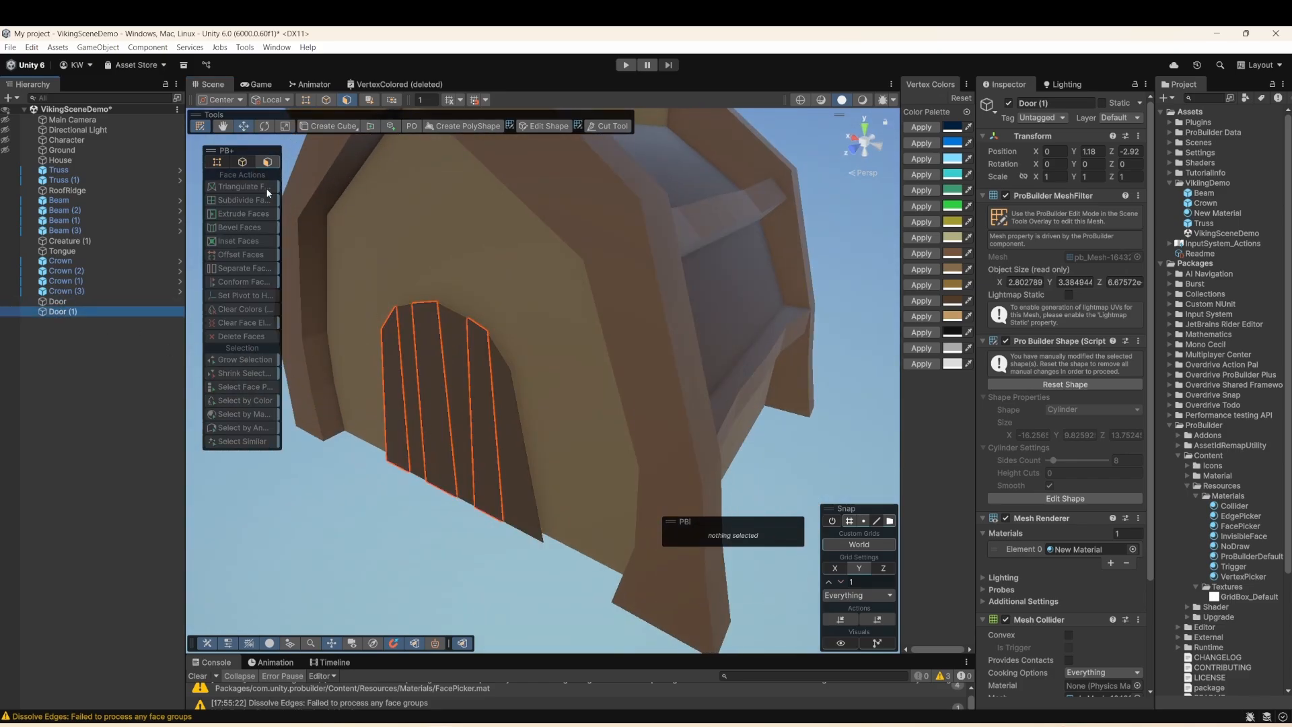
left_click(242, 129)
left_click(432, 407)
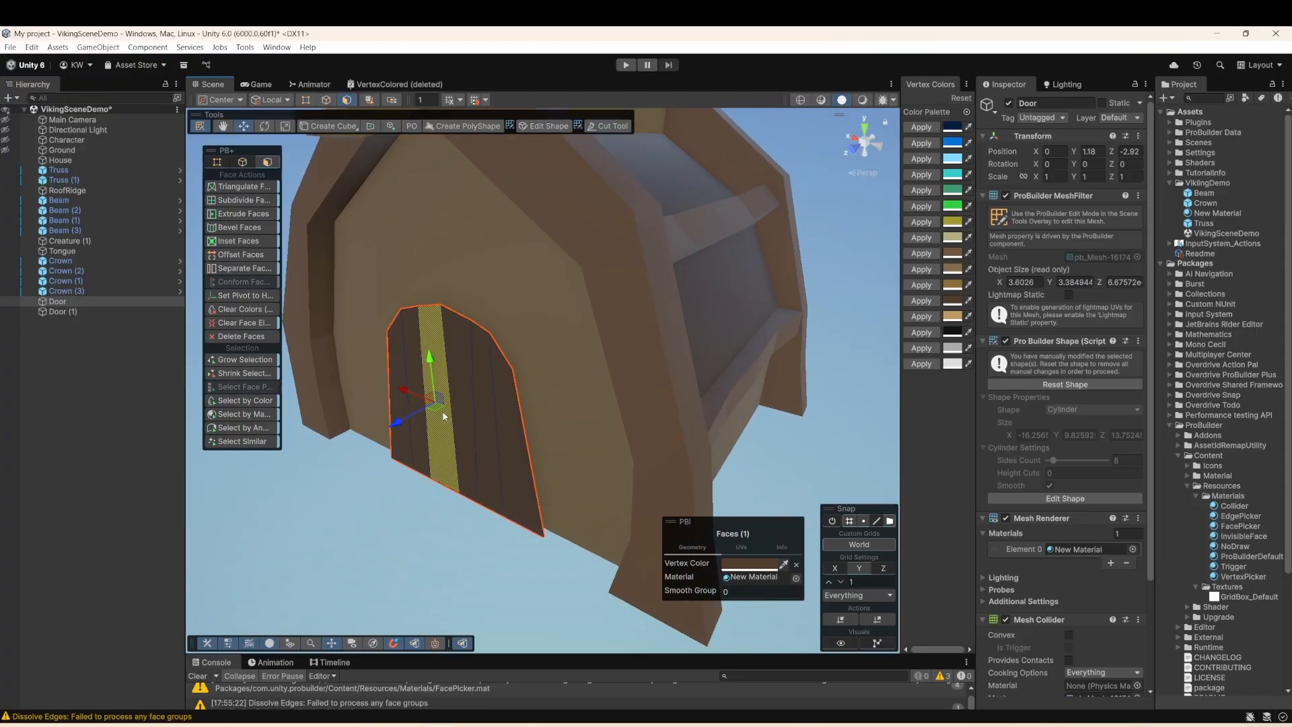
right_click(444, 416)
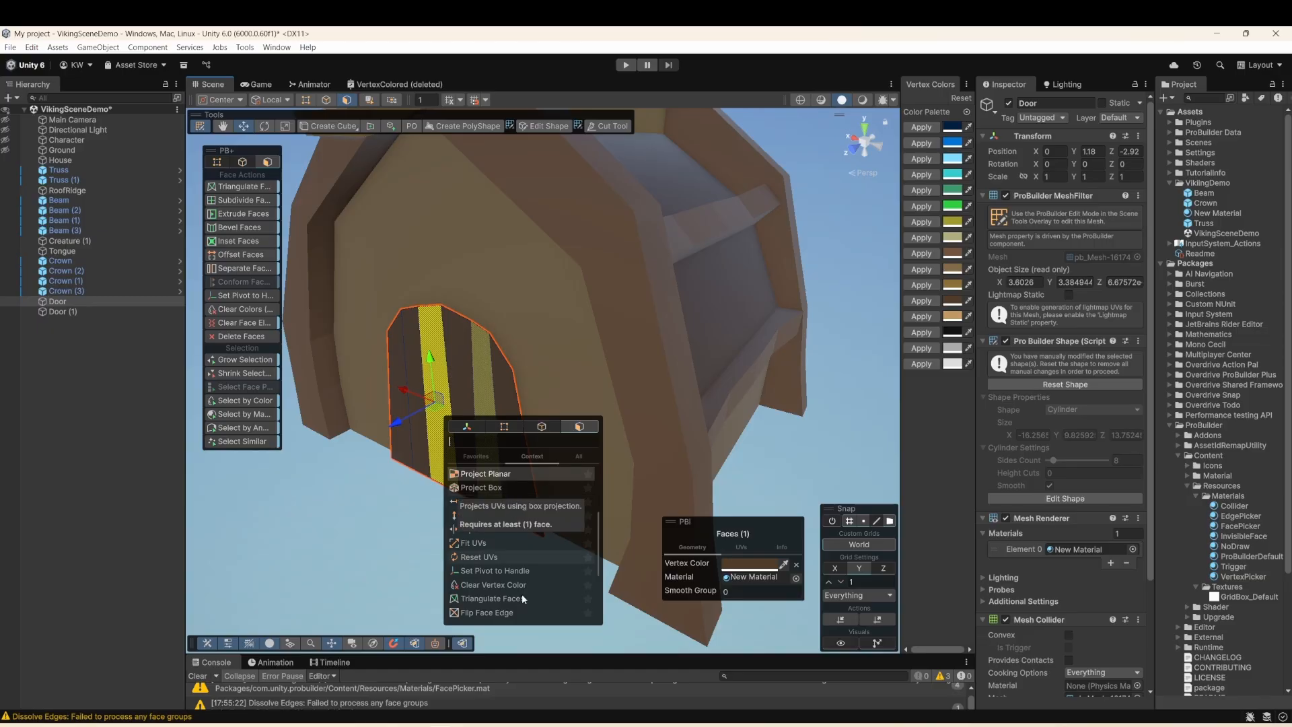
left_click(528, 572)
- Set the pivot of Door (1) to the handle at its middle plank's face
left_click(59, 313)
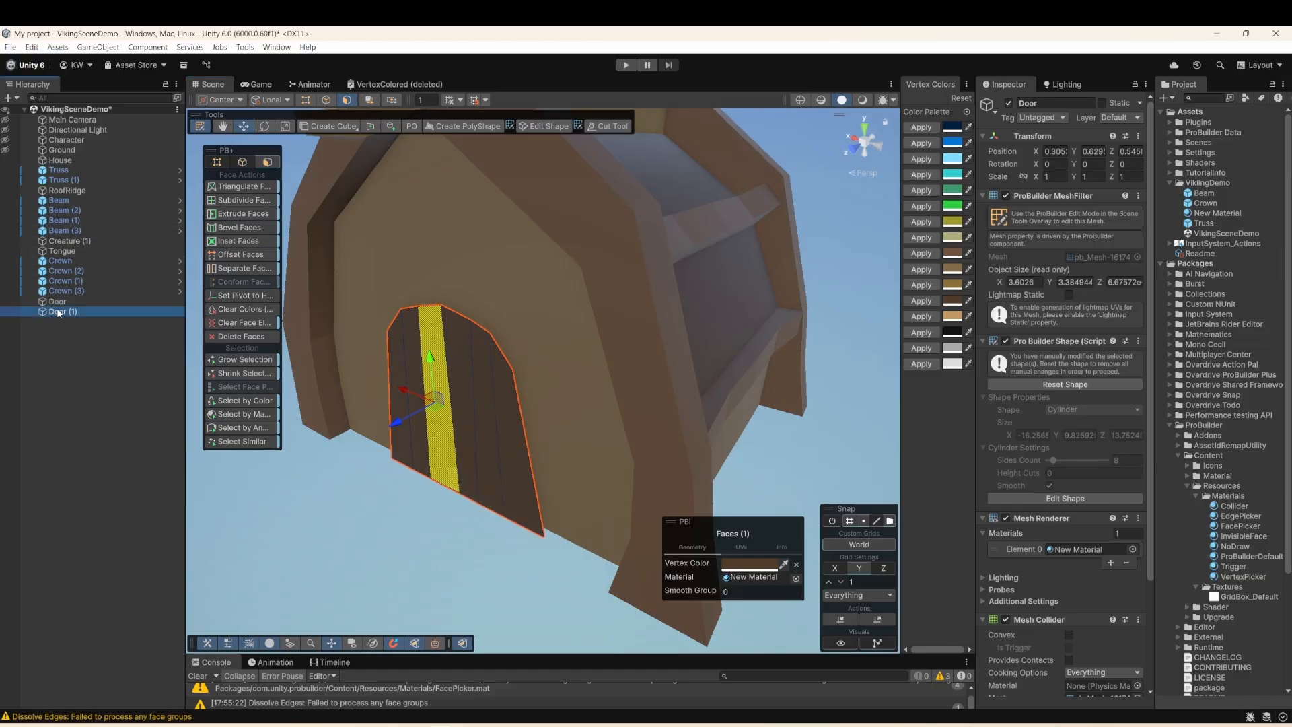
right_click(442, 409)
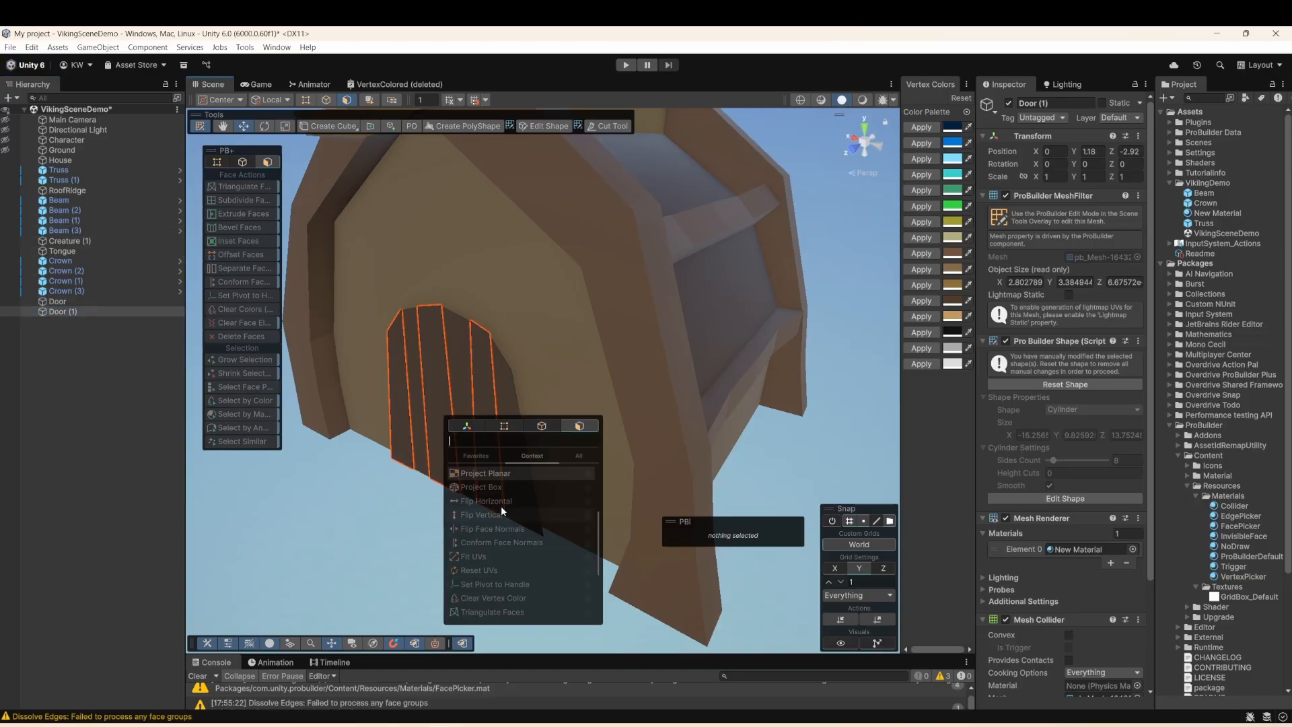
left_click(438, 400)
right_click(438, 414)
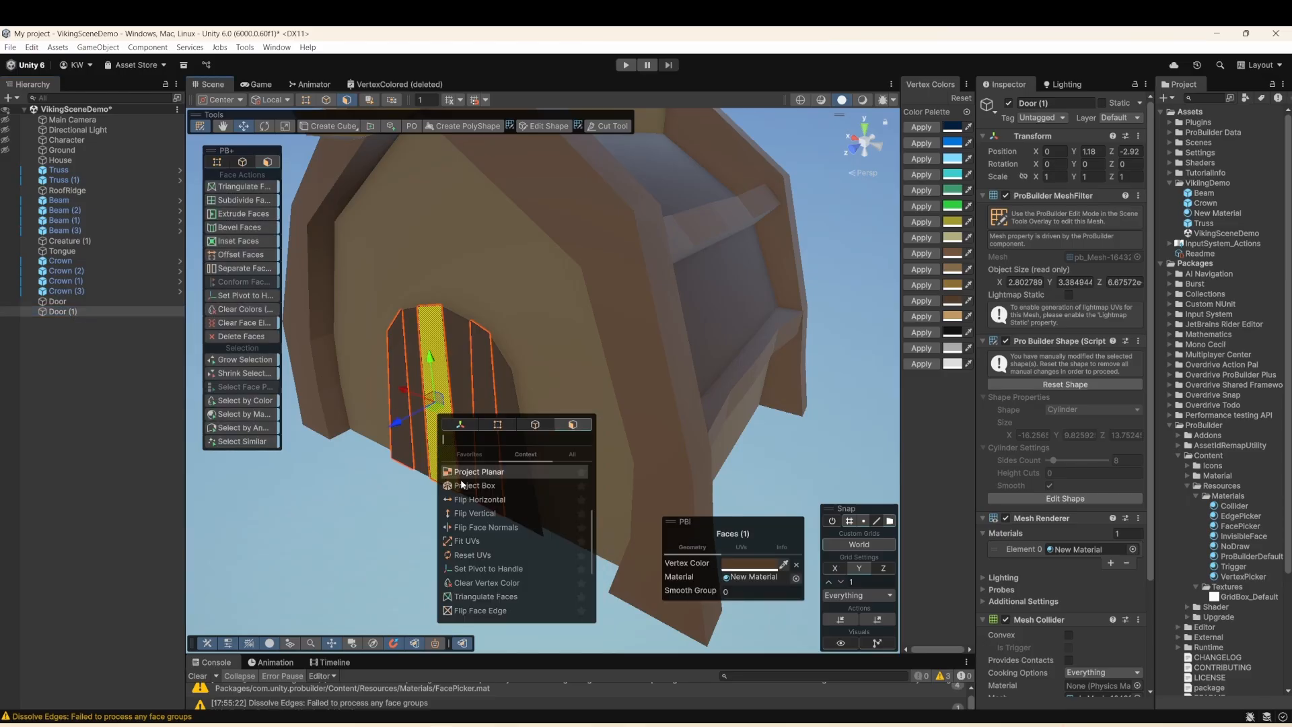
left_click(509, 568)
- Extrude the three plank faces of Door (1) outward from the wall to about 0.22 thick
left_click(74, 311)
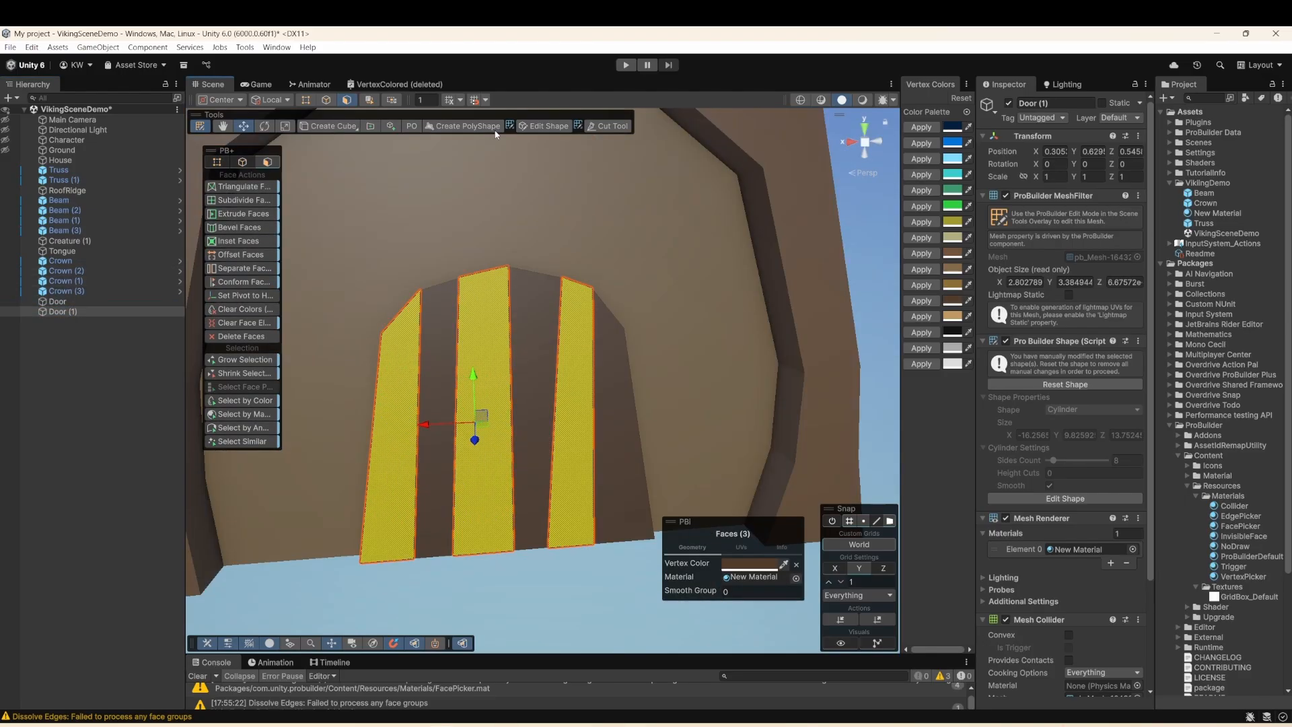
left_click_drag(534, 368, 412, 460, "alt")
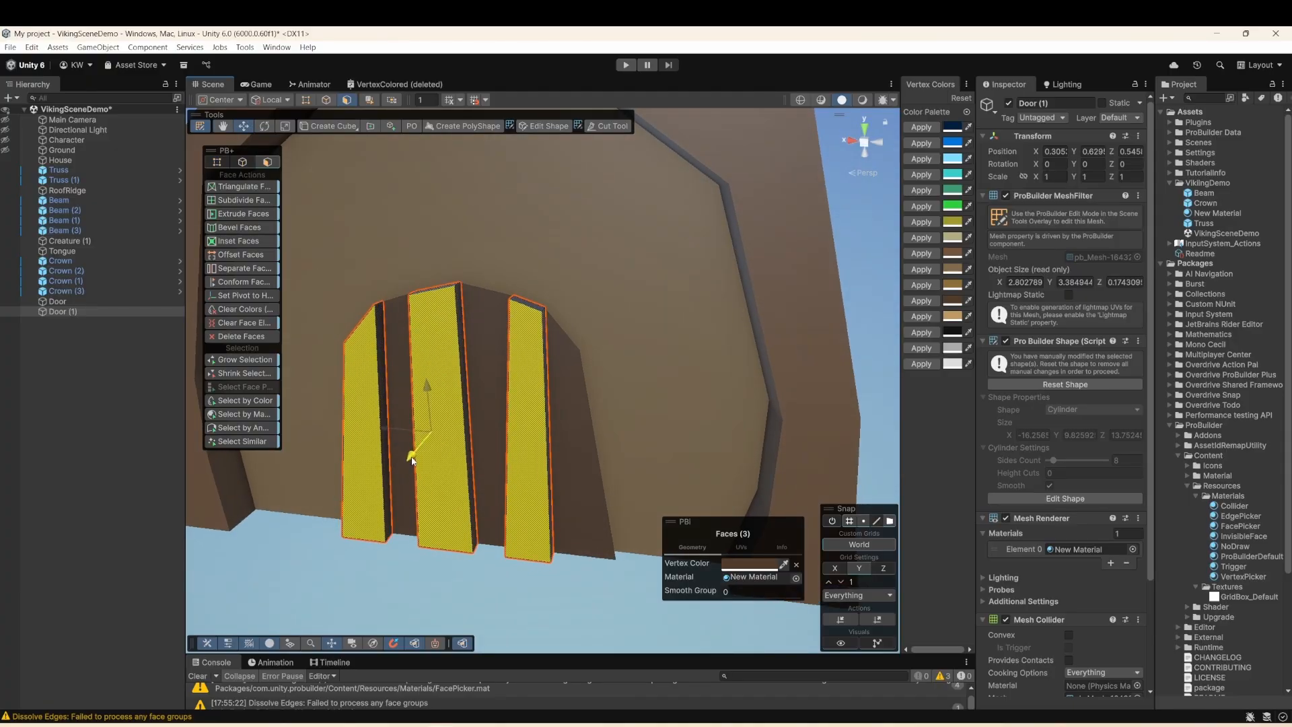
left_click_drag(412, 459, 413, 464, "shift")
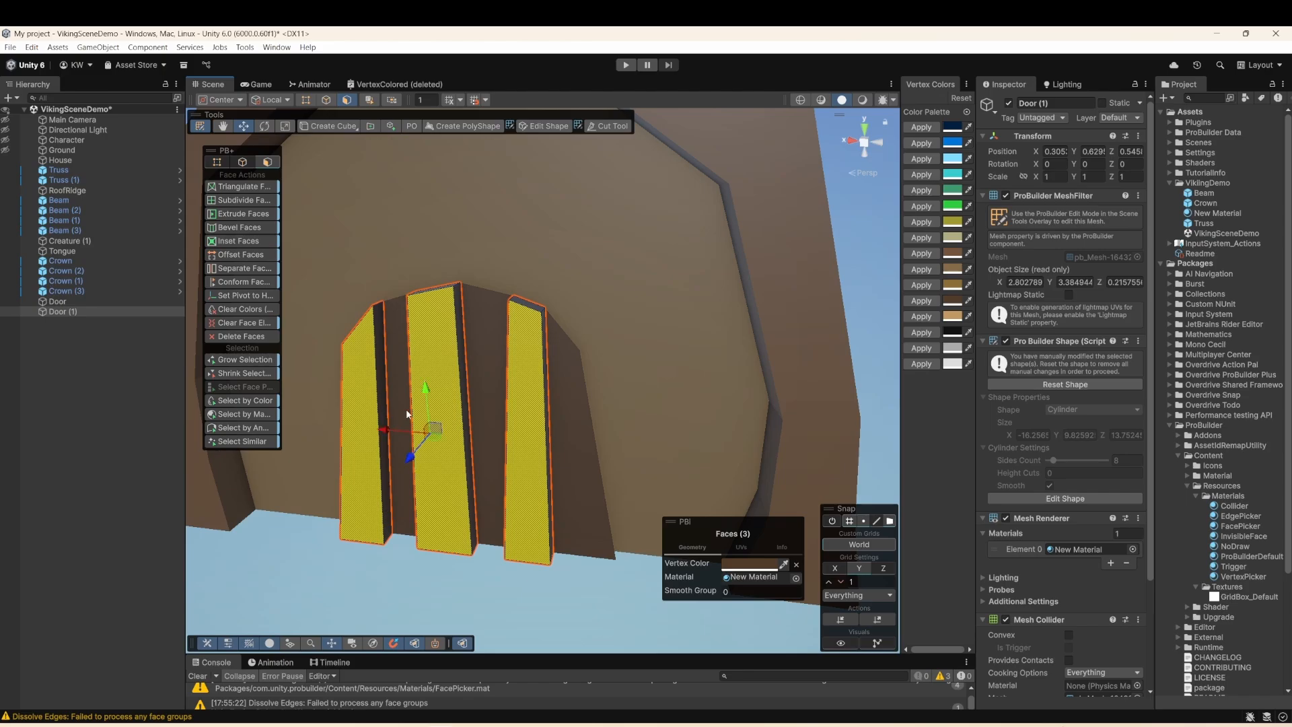
- Add an edge loop at 0.5 across the middle plank of Door (1) and narrow the plank there
left_click(326, 100)
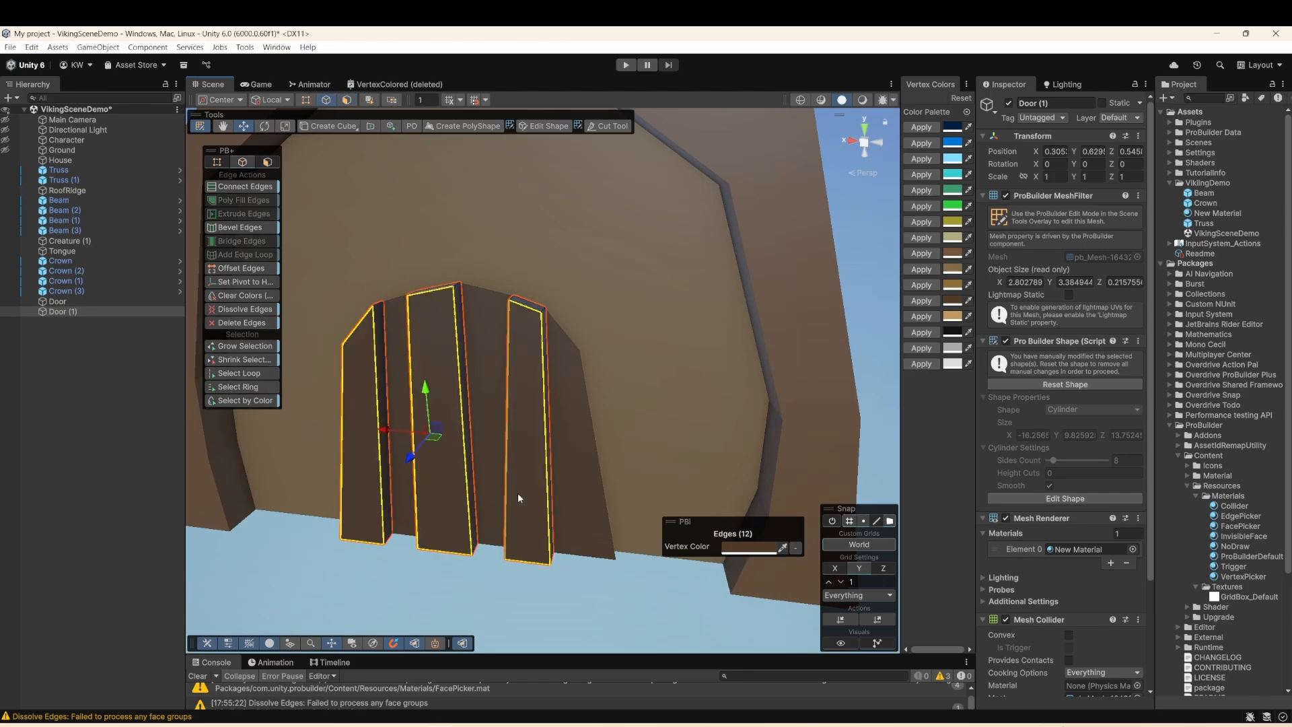
left_click(463, 470)
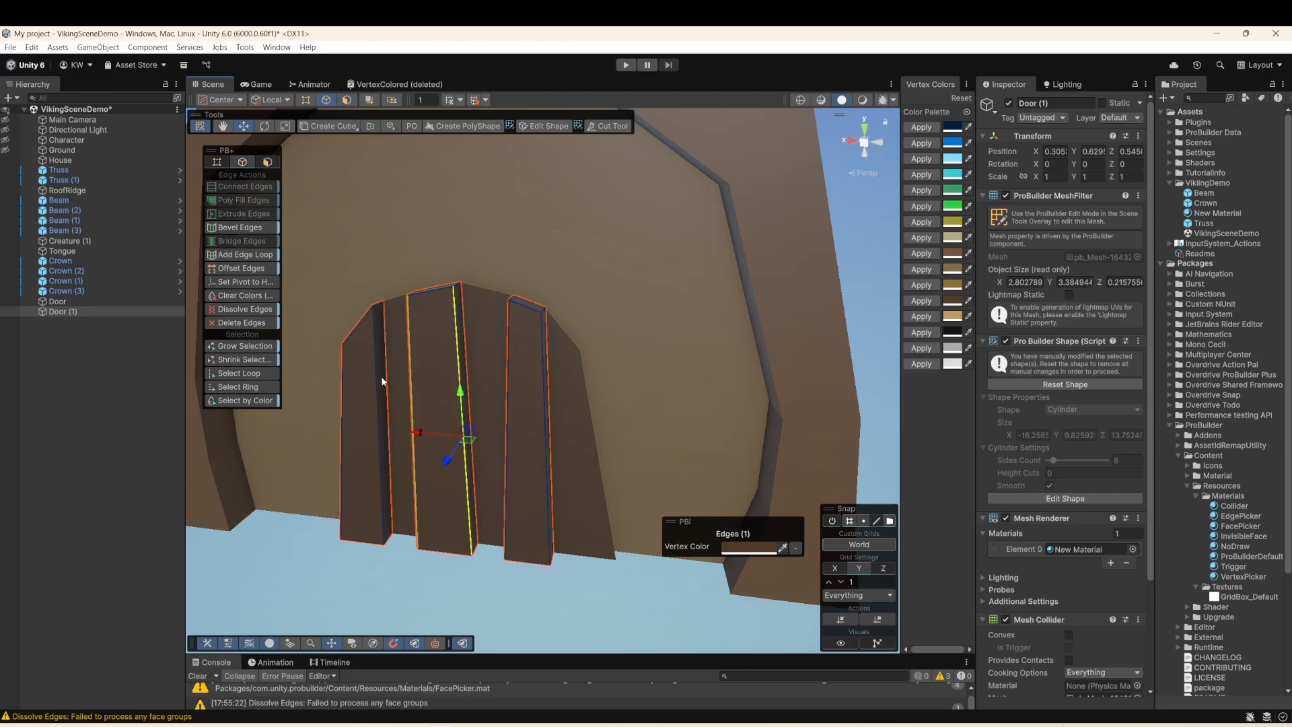
left_click(245, 255)
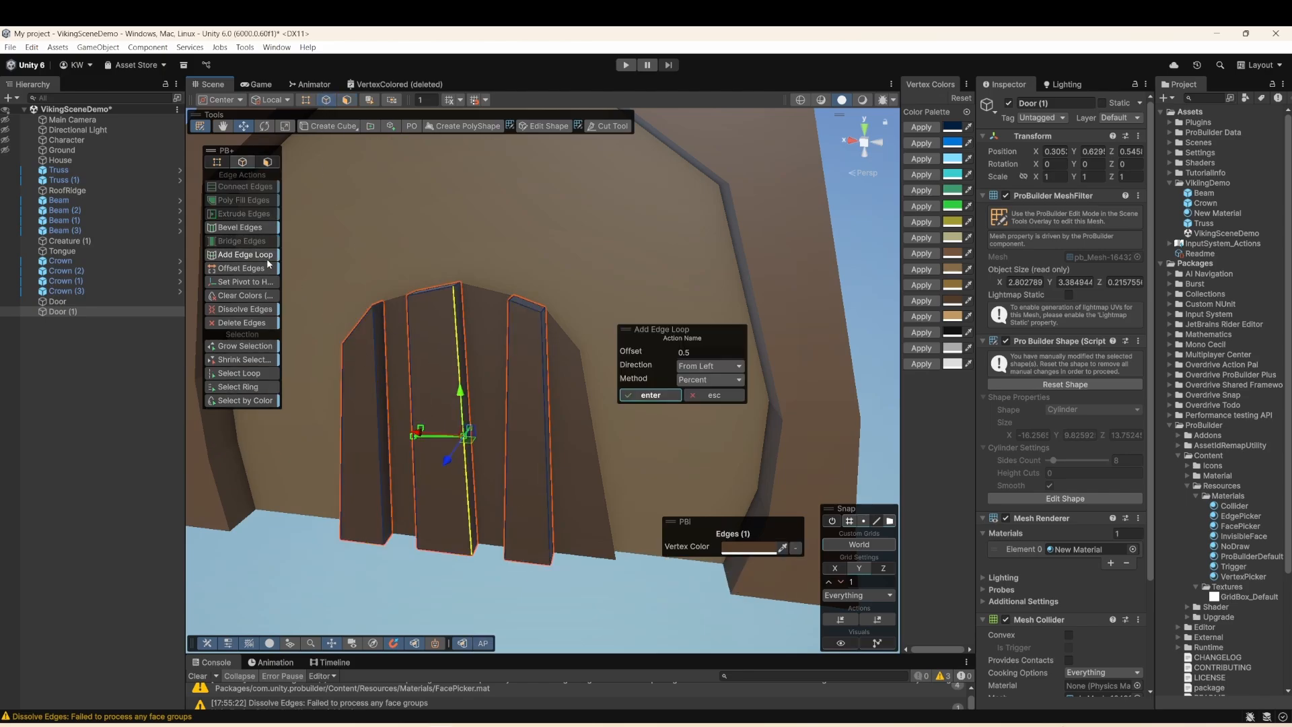
left_click(650, 396)
left_click_drag(446, 473, 487, 420, "alt")
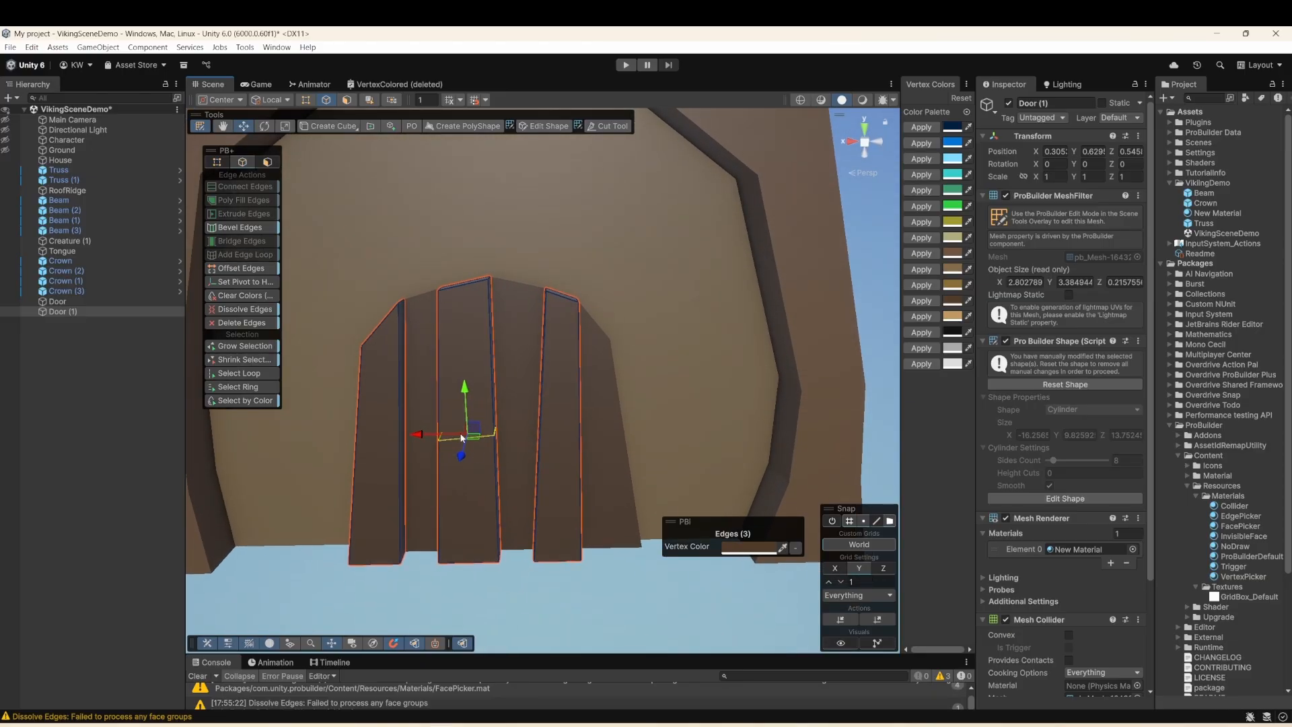
left_click(478, 439)
left_click(283, 127)
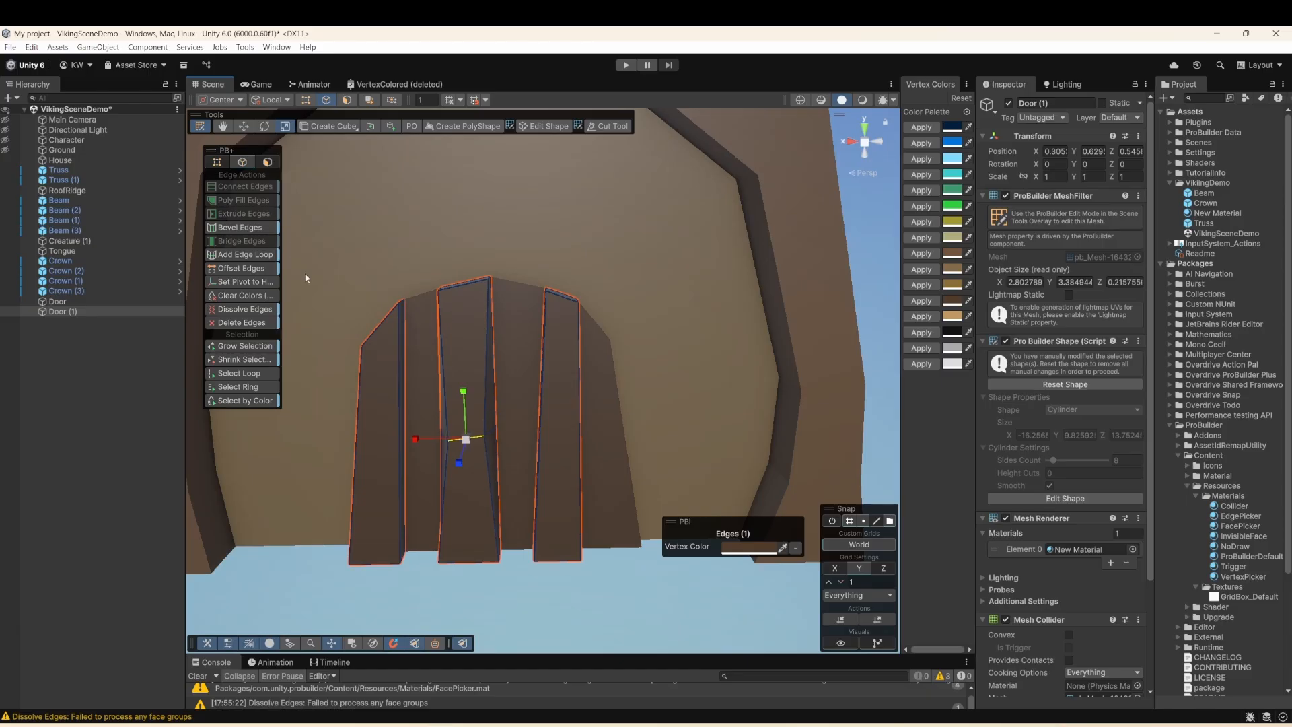
- Insert an edge loop at offset 0.66 across the first plank of Door (1) and scale its front edge narrower
left_click(399, 468)
right_click(396, 446)
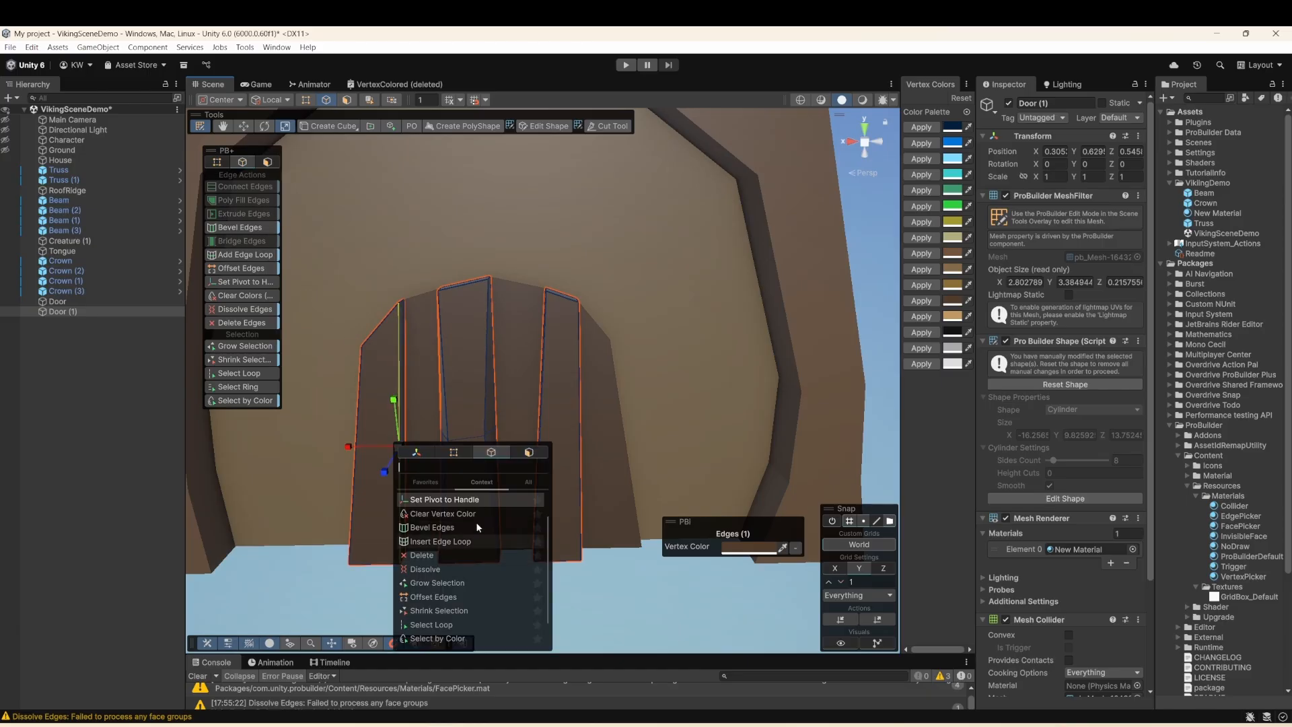
left_click(468, 543)
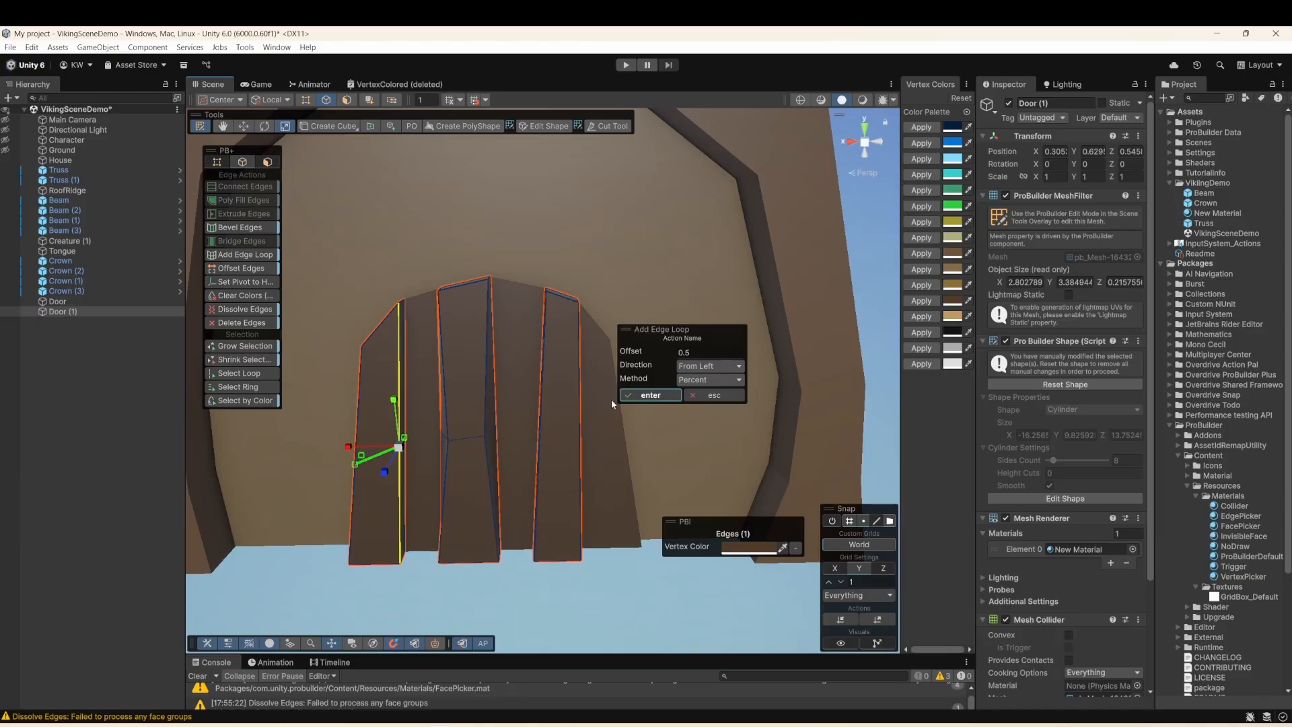
left_click_drag(673, 351, 673, 349)
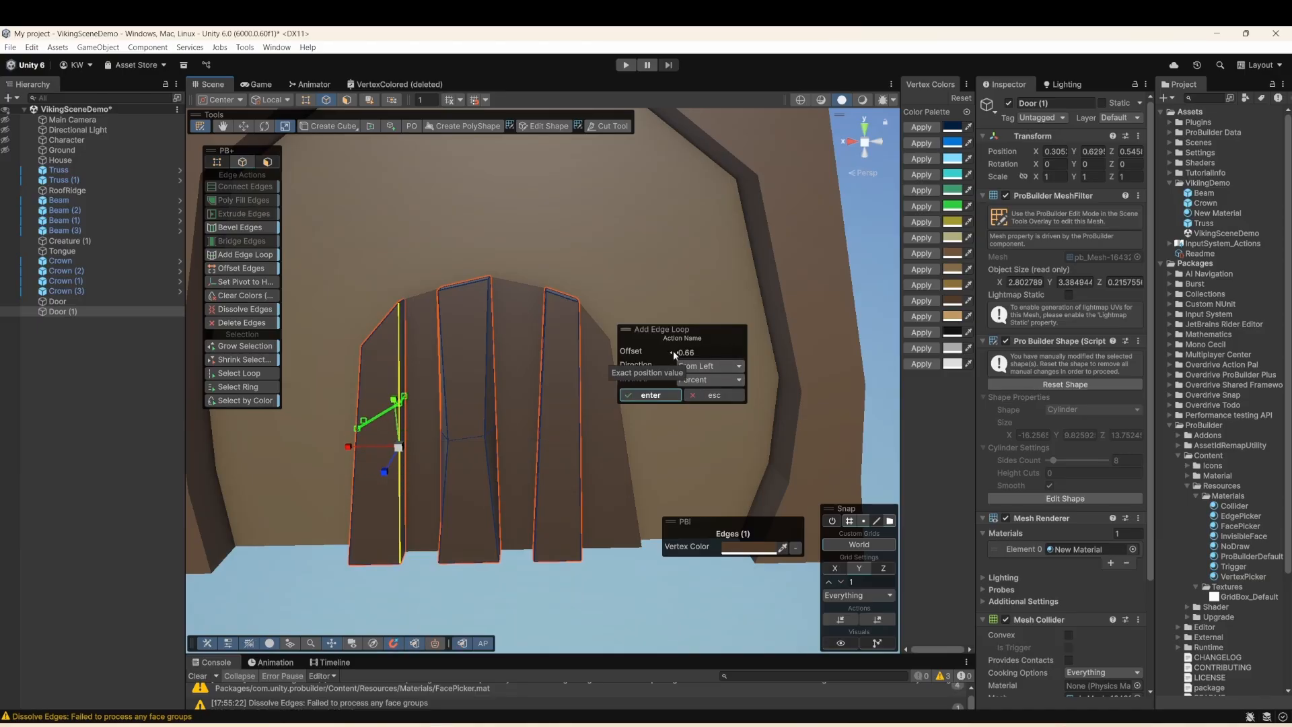
left_click(662, 394)
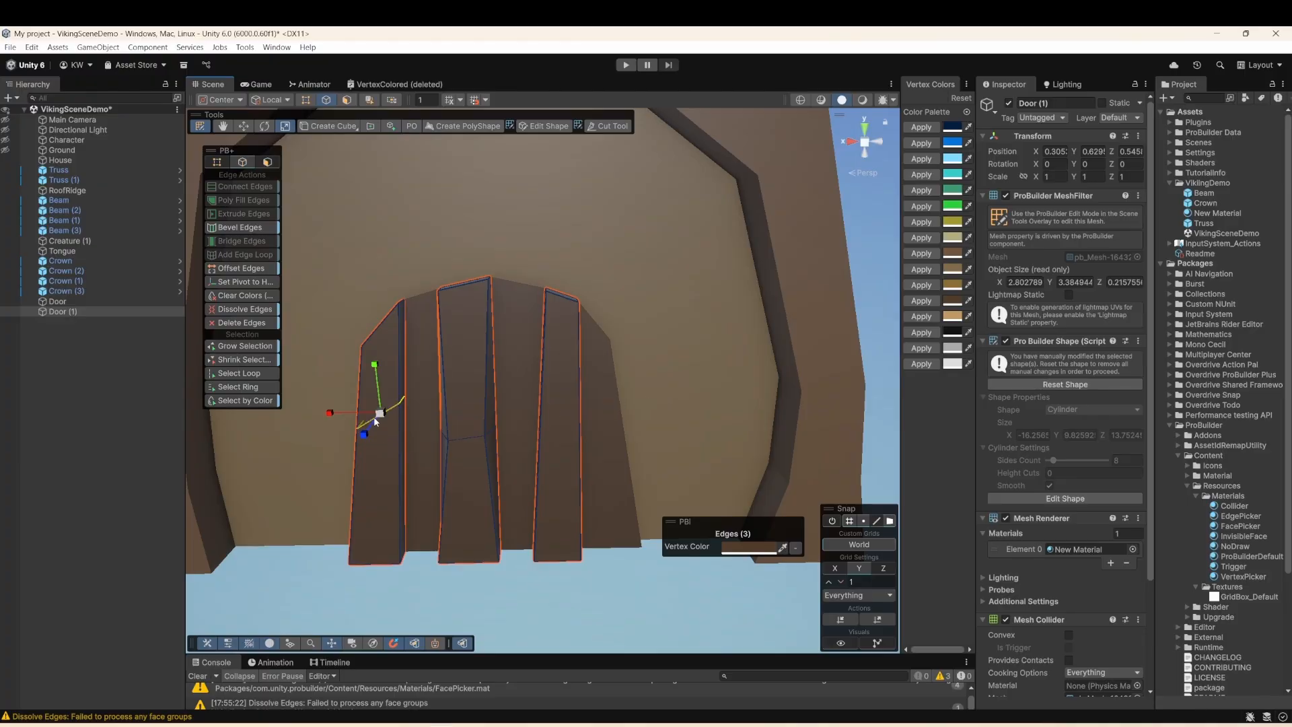
left_click(399, 476)
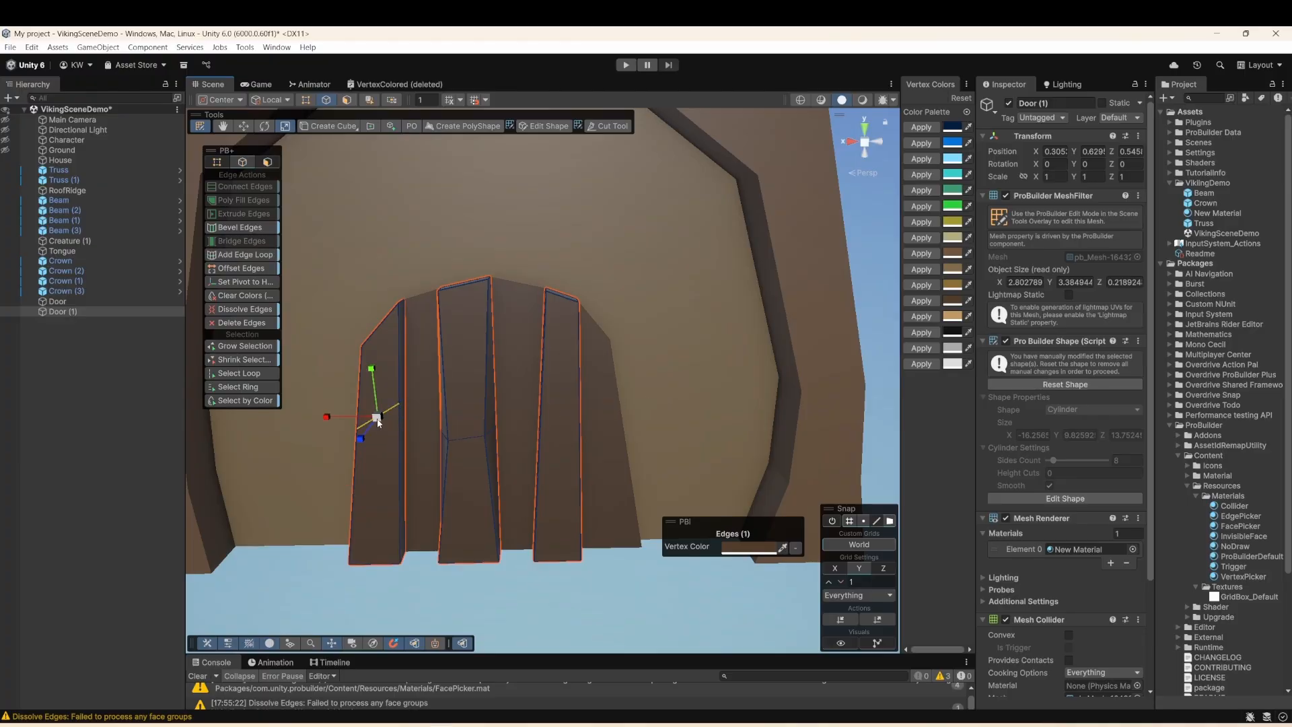
left_click_drag(326, 417, 341, 414)
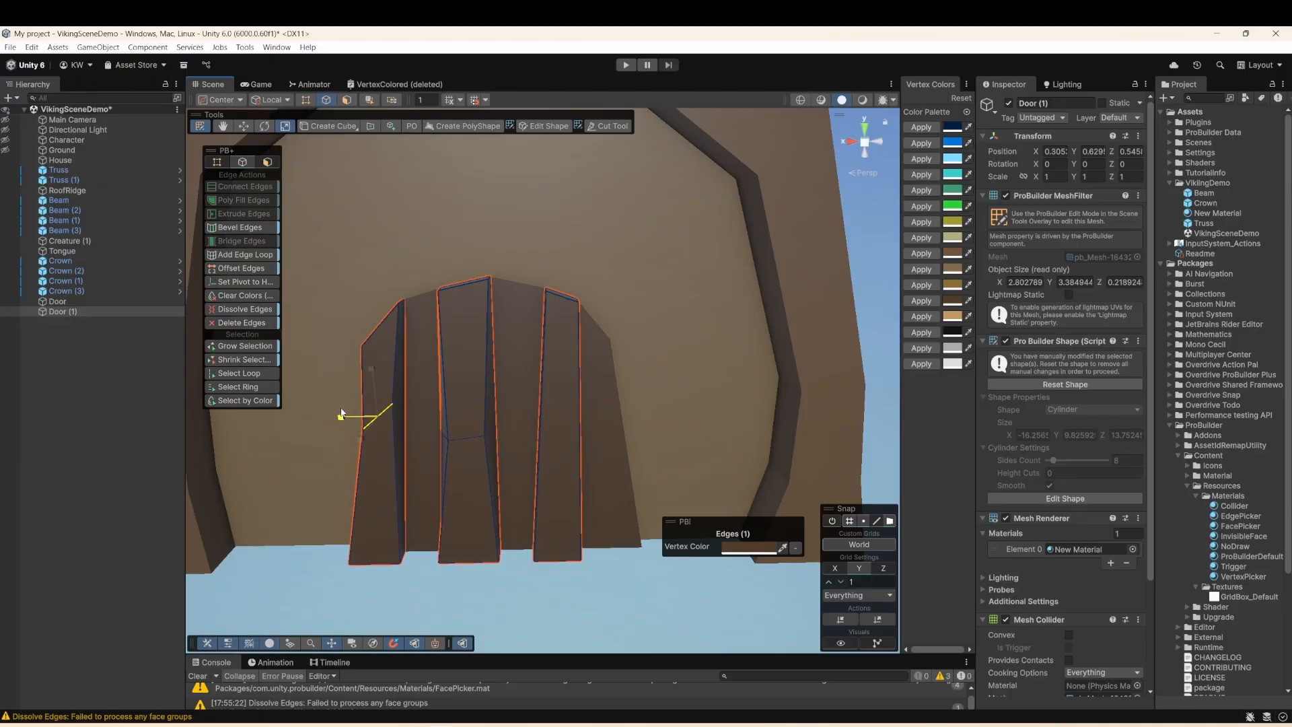
- Insert an edge loop at offset 0.23 across the third plank of Door (1) and scale its front edge narrower
mouse_move(419, 463)
left_mouse_down("alt")
mouse_move(462, 467)
mouse_move(430, 444)
left_mouse_up("alt")
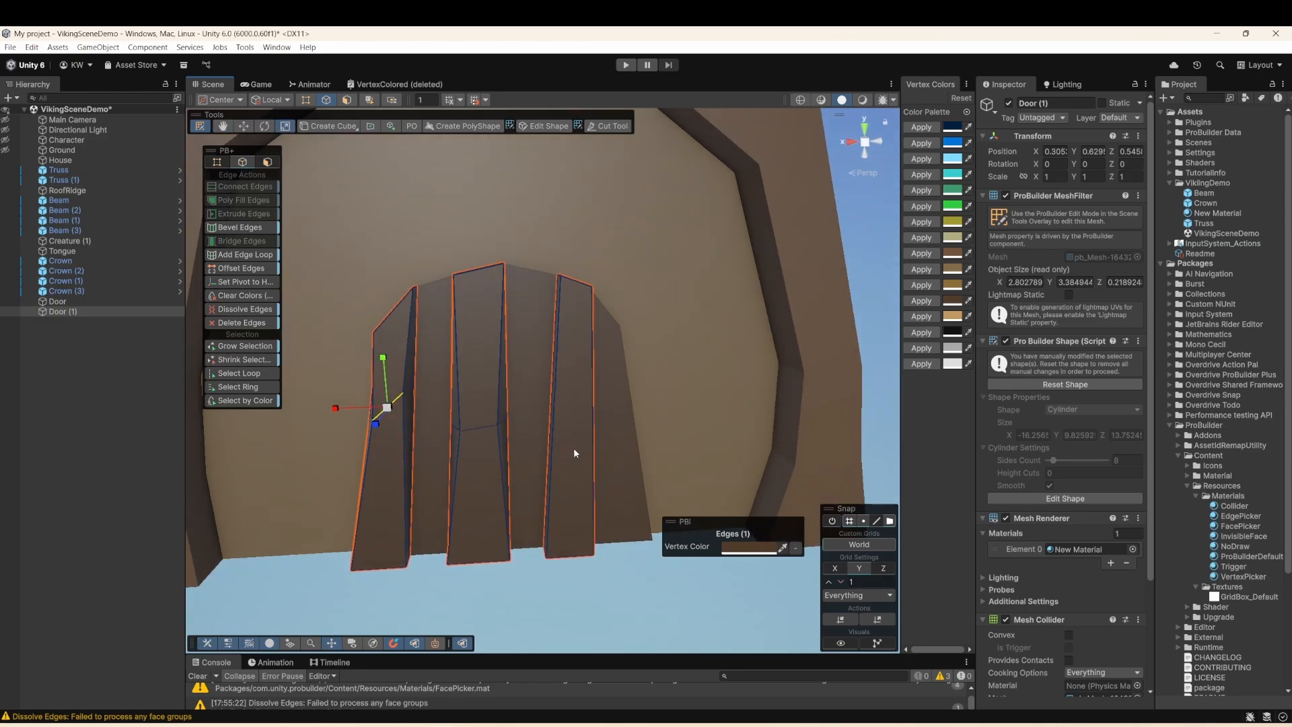
left_click(555, 469)
right_click(555, 469)
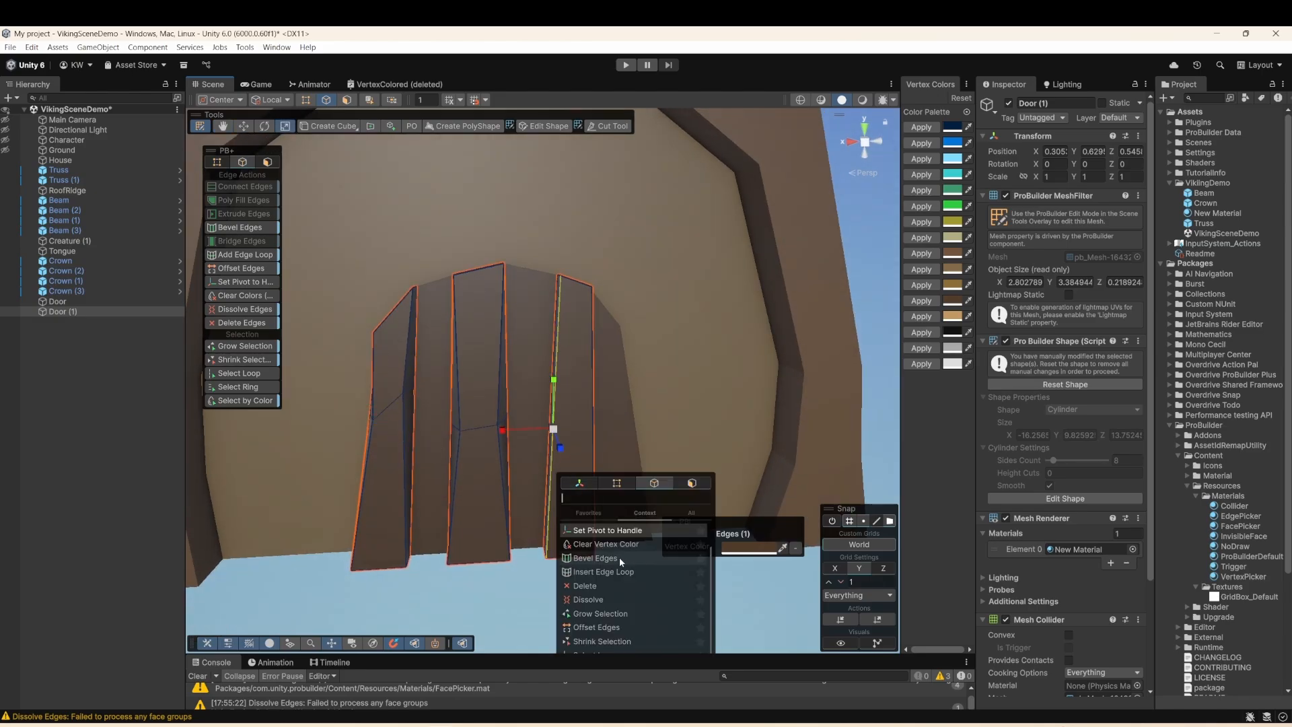
left_click(615, 578)
left_click_drag(675, 352, 660, 357)
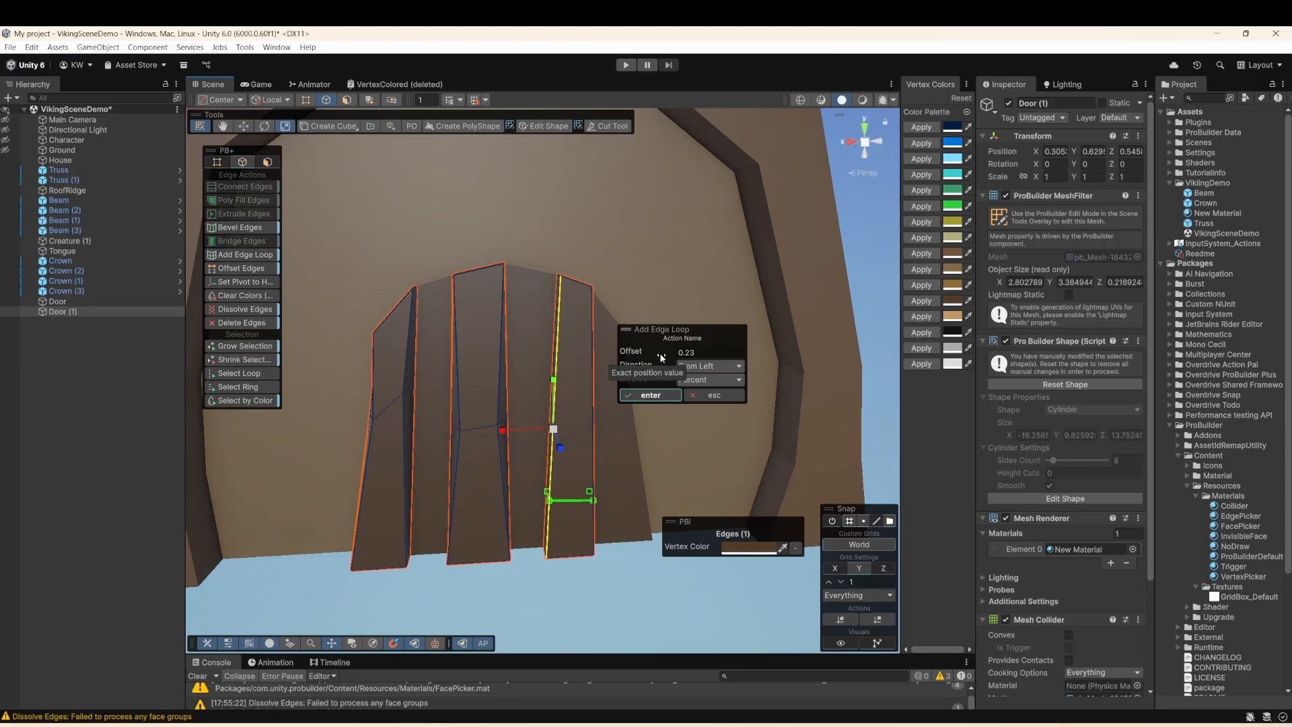
left_click(645, 393)
left_click(562, 502)
left_click_drag(520, 501, 532, 502)
left_click_drag(535, 497, 516, 486, "alt")
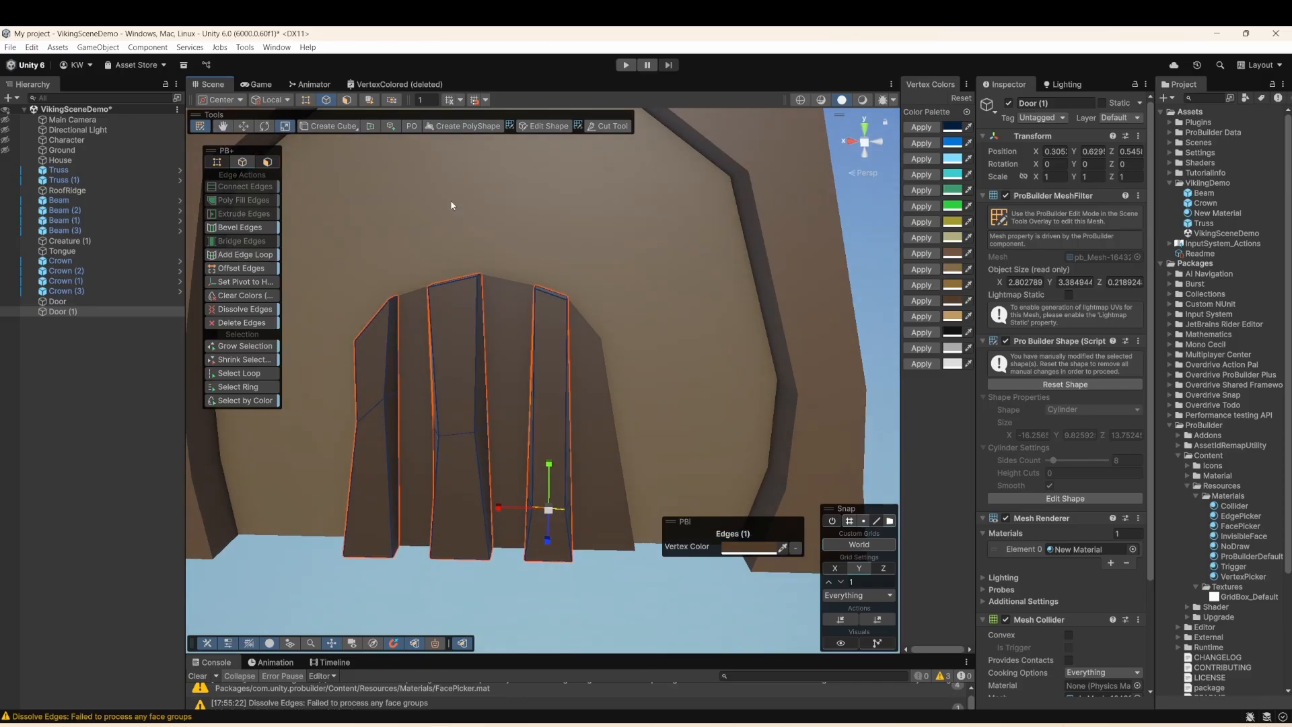
- Extrude the Door's remaining planks to about 0.14 thick and insert an edge loop across its outermost plank
left_click(243, 126)
left_click(370, 408)
left_click(58, 301)
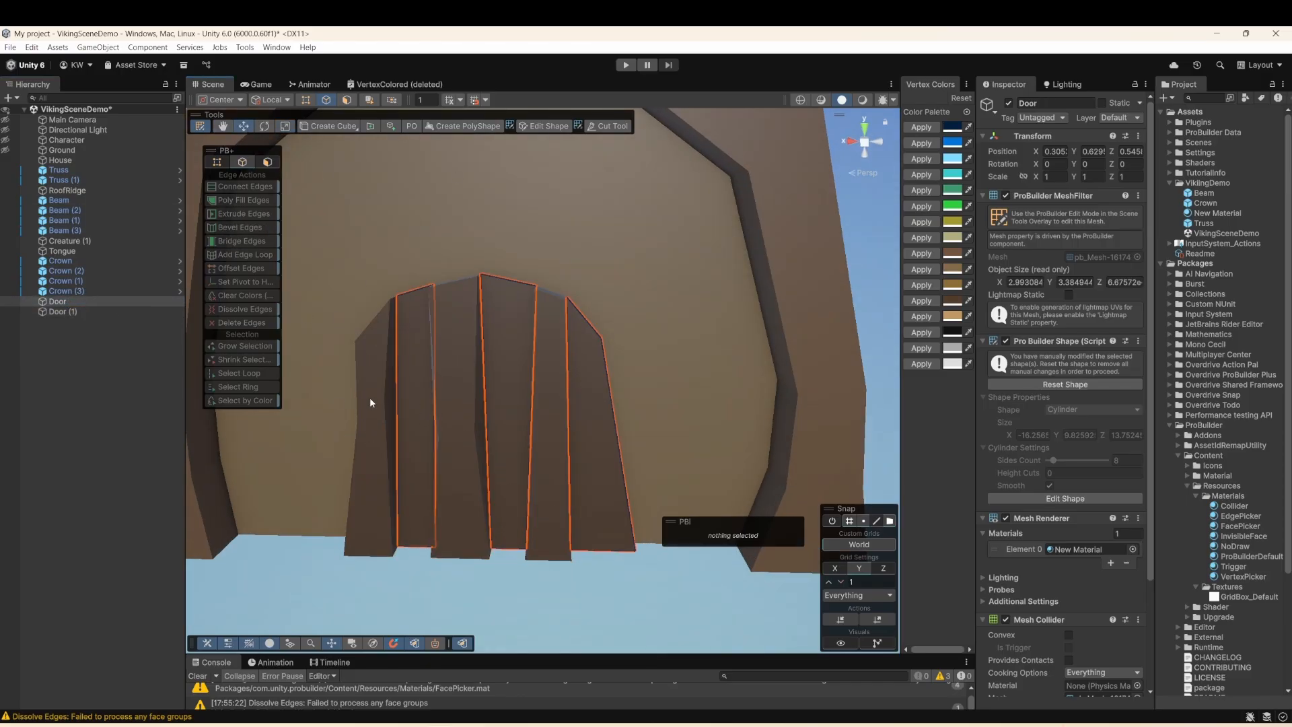
left_click_drag(369, 397, 361, 403, "alt")
left_click(615, 464)
right_click(615, 465)
left_click(660, 542)
left_click_drag(675, 352, 683, 355)
left_click(660, 395)
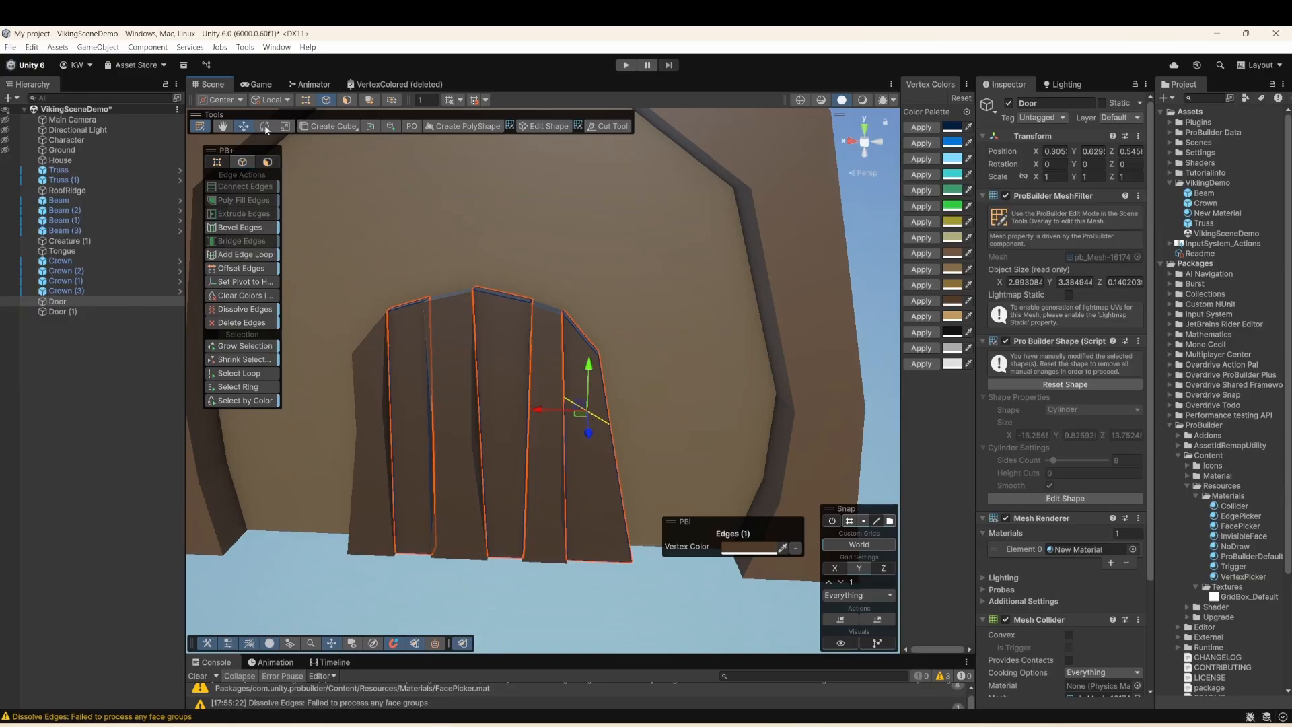
- Select all edges of the Door and recolour its planks with a lighter brown vertex colour
left_click(285, 126)
key("ctrl+a")
left_click(921, 302)
left_click(742, 548)
left_click(819, 525)
left_click(346, 489)
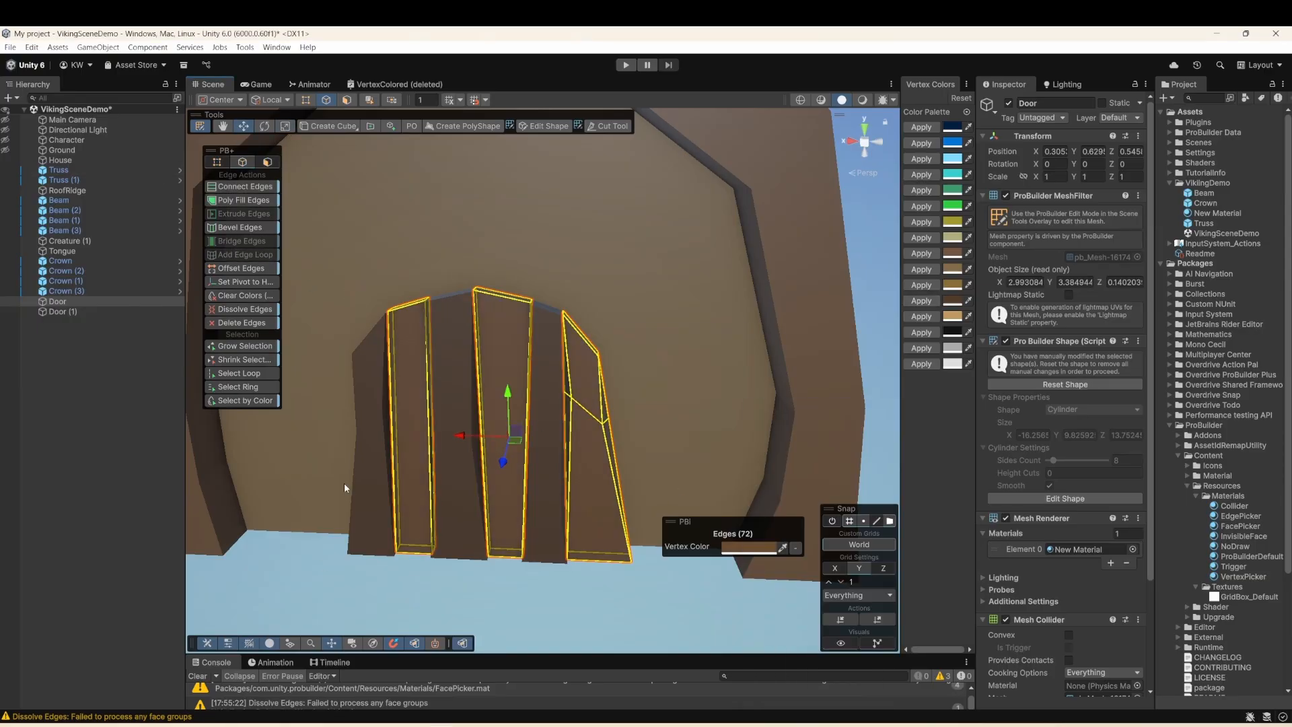
- Leave element editing with the Door deselected and save the scene
left_click_drag(346, 490, 317, 404, "alt")
scroll(316, 404, "down", 3)
key("w")
left_click(199, 125)
left_click(309, 206)
scroll(603, 406, "down", 2)
left_click_drag(603, 407, 505, 419, "alt")
scroll(566, 425, "up", 3)
key("ctrl+s")
scroll(550, 450, "up", 3)
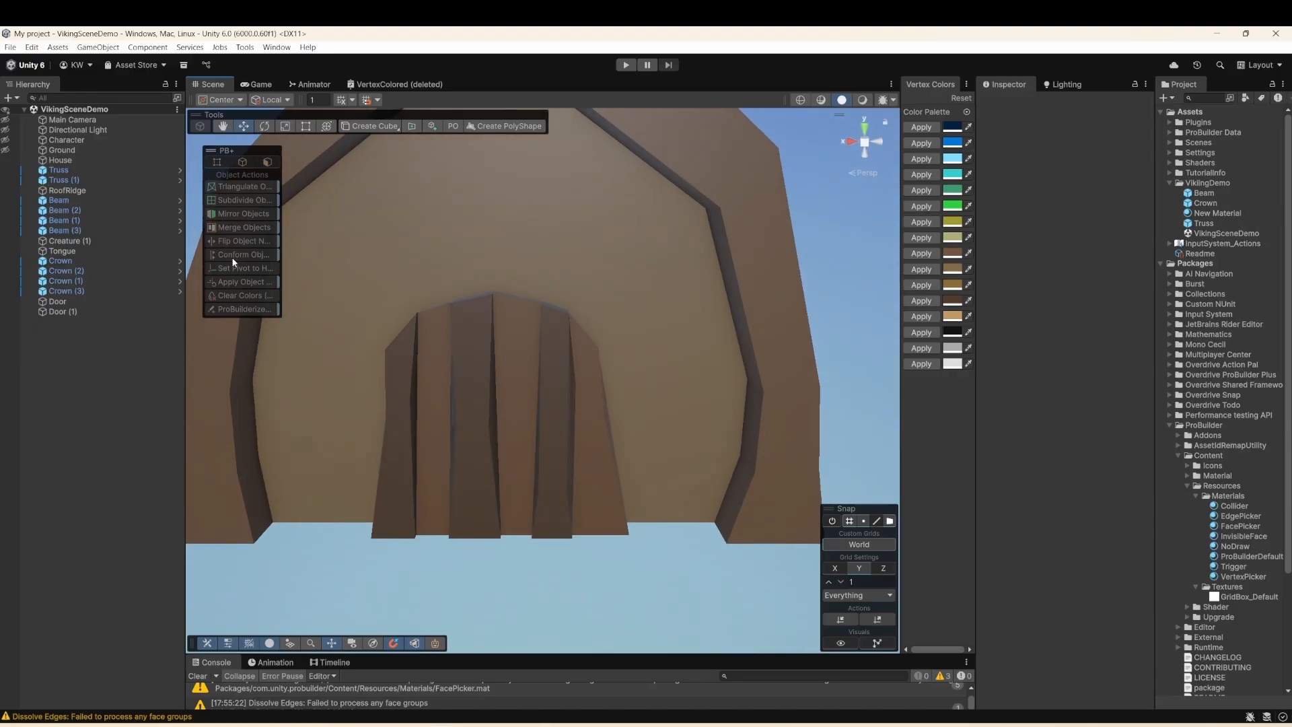
- Draw a thin ProBuilder cube as a crossbar about 3.08 long and 0.28 high across the door's planks
left_click(396, 128)
left_click(377, 143)
left_click_drag(388, 434, 628, 459)
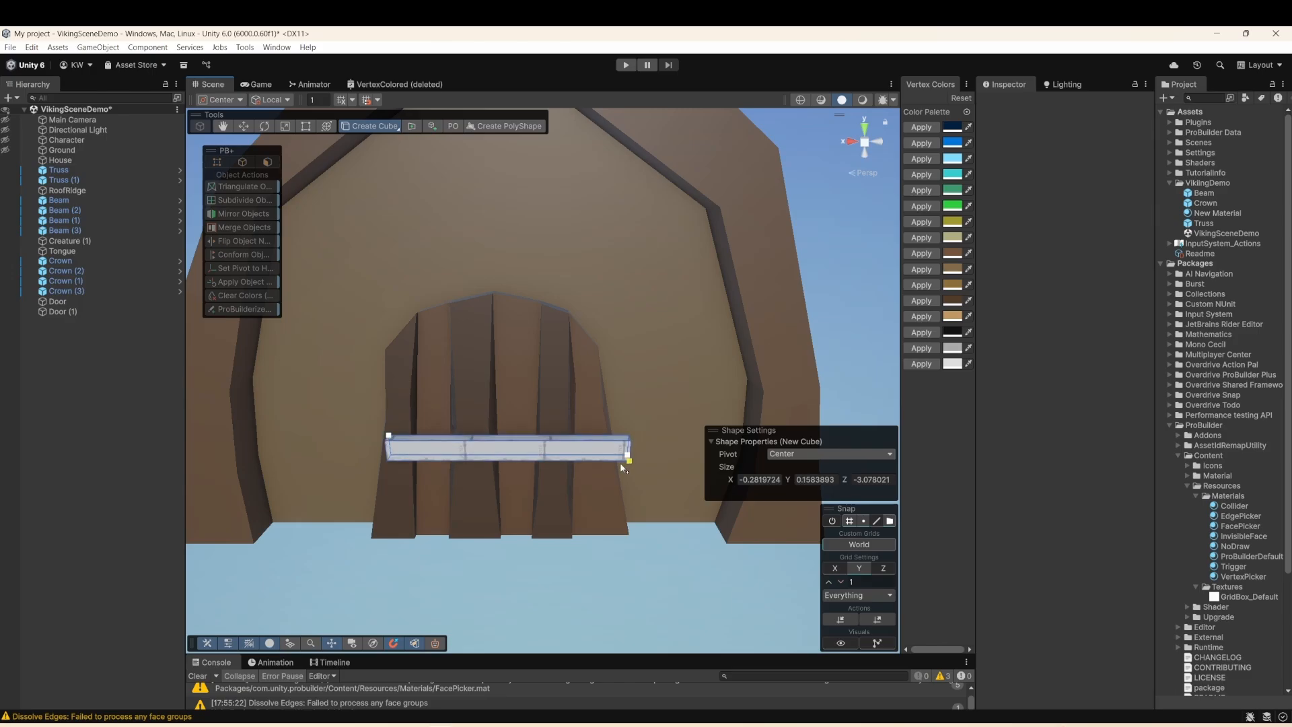
left_click(619, 462)
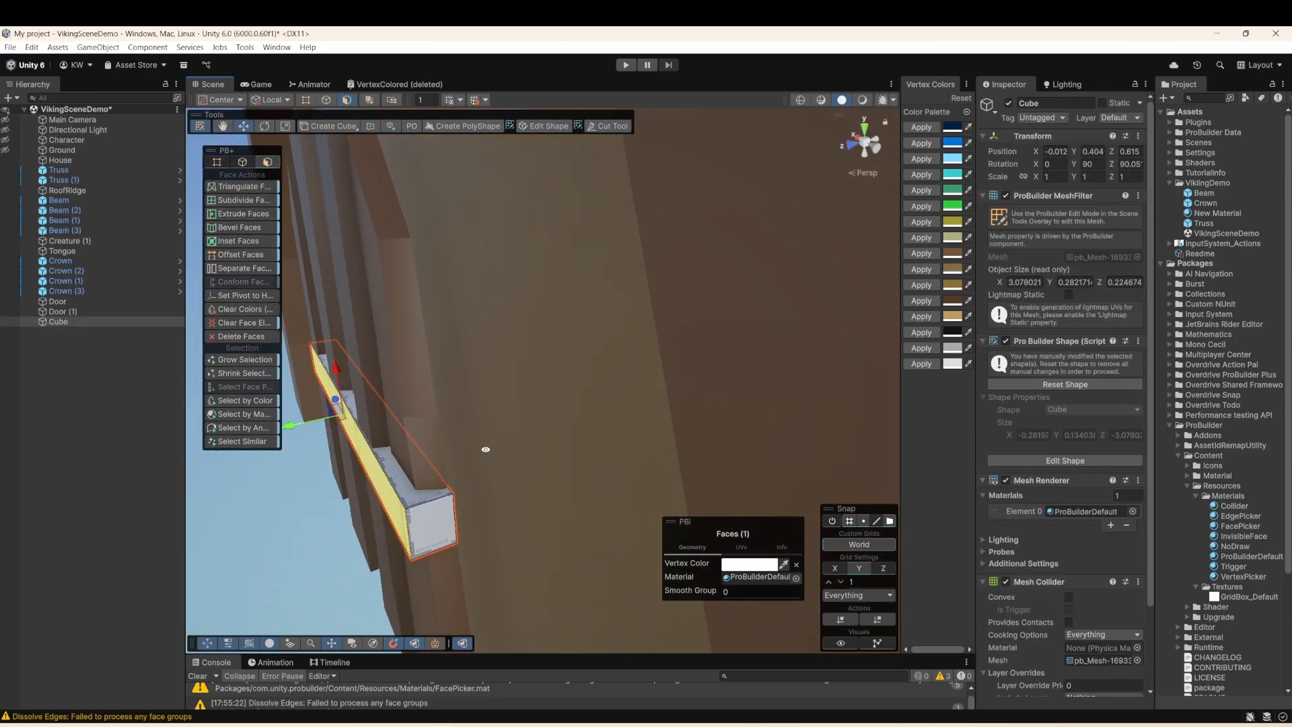
- Reshape the crossbar by moving its end edges until it is about 3.14 long and 0.43 high
left_click_drag(486, 449, 666, 444, "alt")
left_click(242, 161)
left_click(347, 397)
left_click_drag(538, 404, 552, 442, "alt")
left_click(626, 422)
scroll(551, 443, "down", 2)
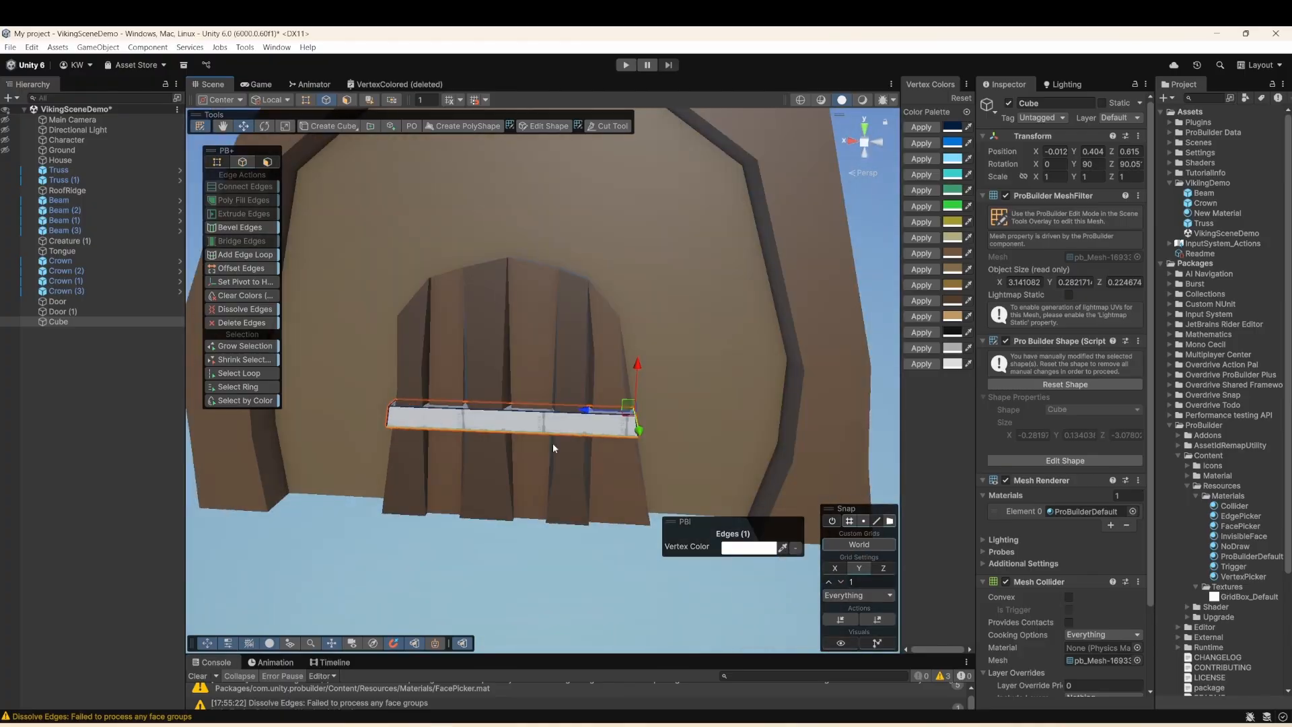
scroll(552, 443, "up", 2)
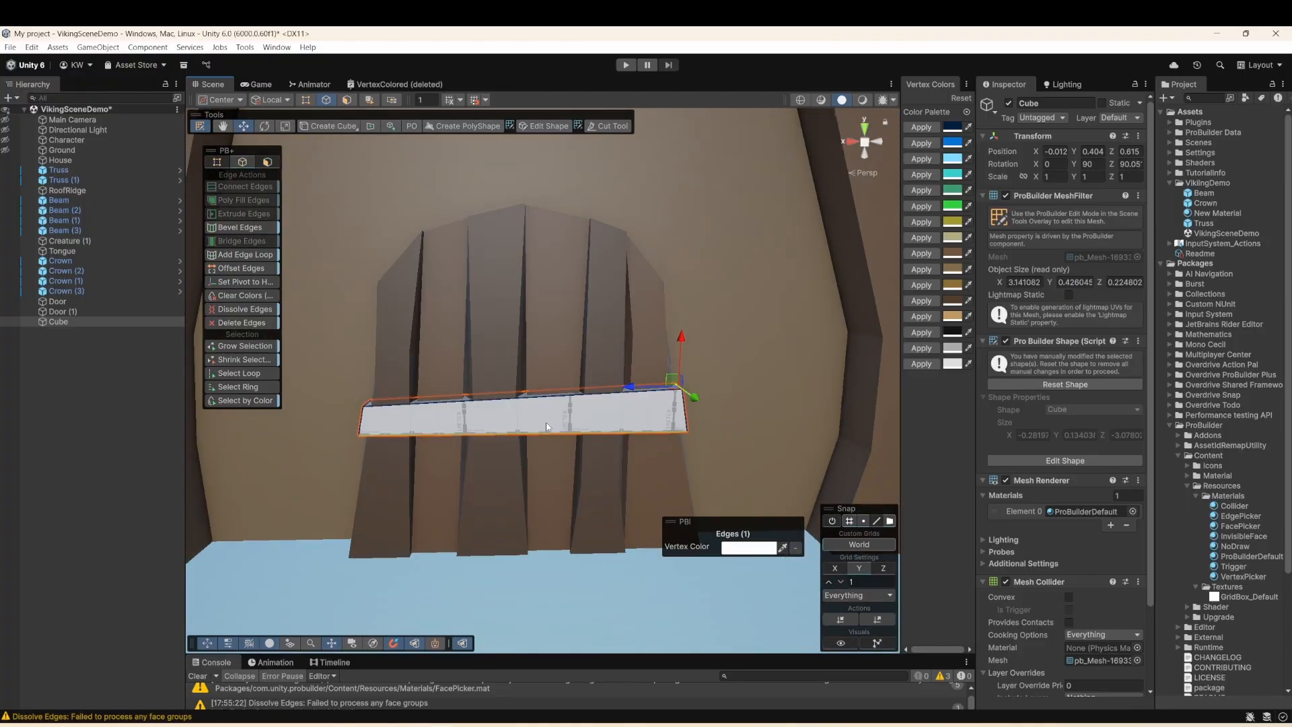
- Insert an edge loop across the middle of the crossbar and scale it down to narrow the bar's centre
left_click(542, 432)
right_click(544, 433)
left_click(604, 534)
key("r")
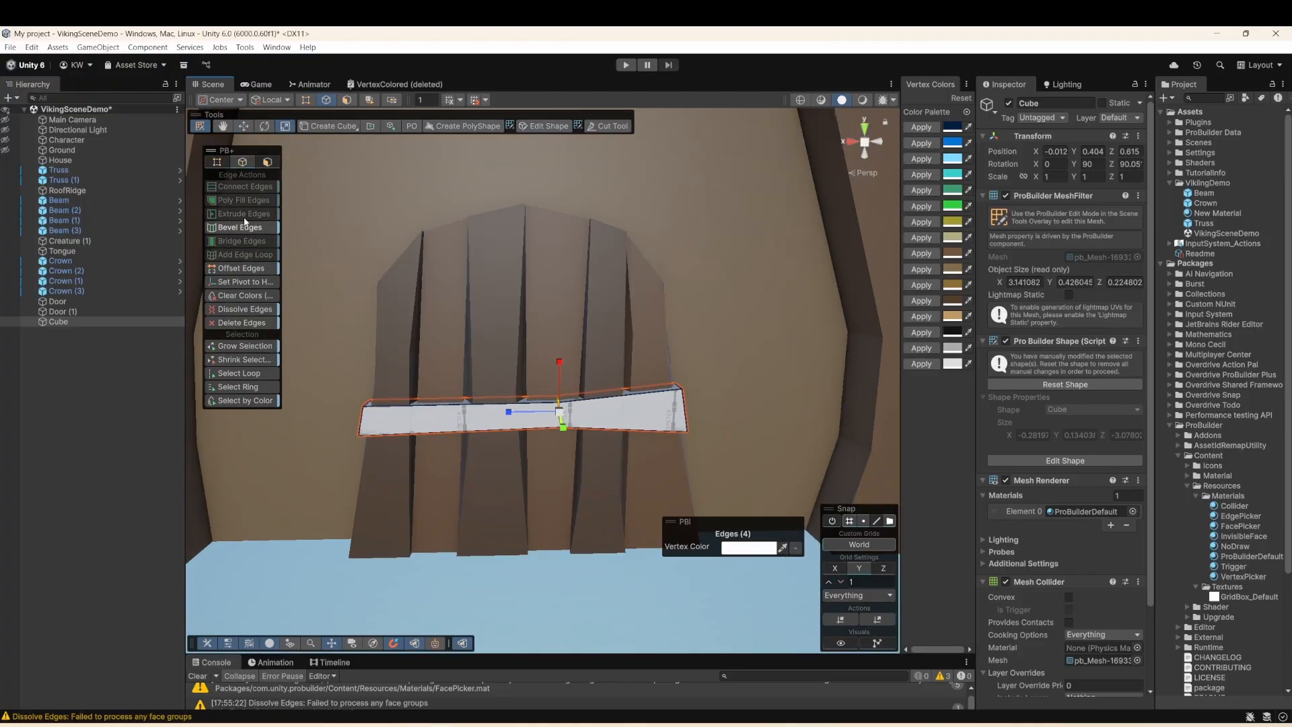
key("Escape")
- Rename the New Material asset in the VikingDemo folder as M_Plain
left_click(1201, 214)
key("F2")
type("M_Plain")
key("Return")
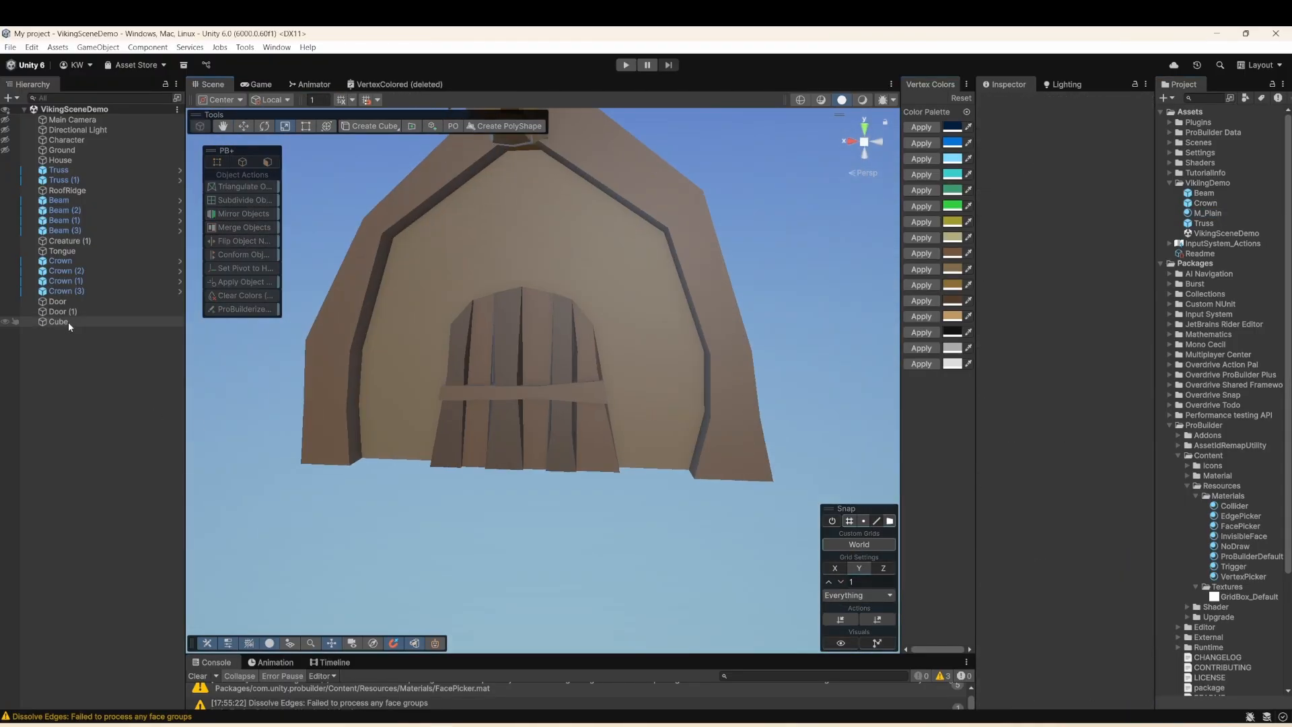
- Merge Door, Door (1) and the crossbar Cube into one object, with Cube as the pivot object and Weld Vertices off
left_click(67, 322)
left_click(63, 303, "shift")
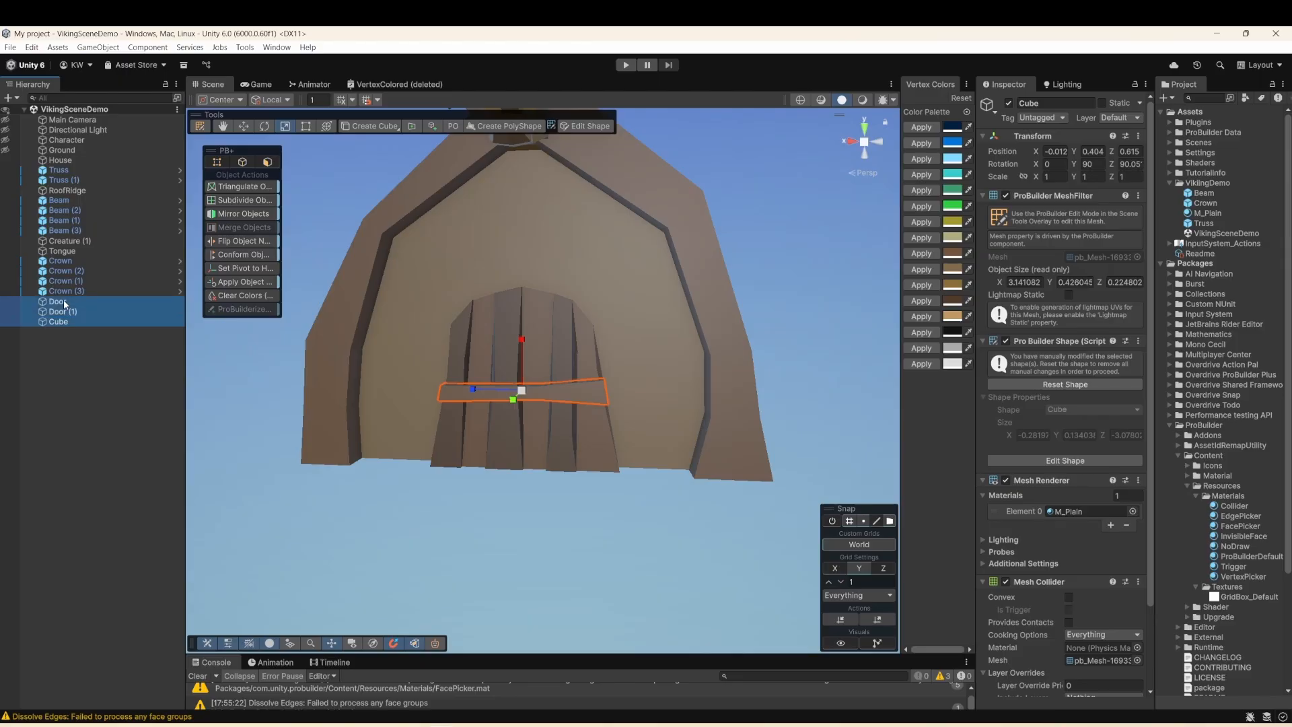
right_click(563, 388)
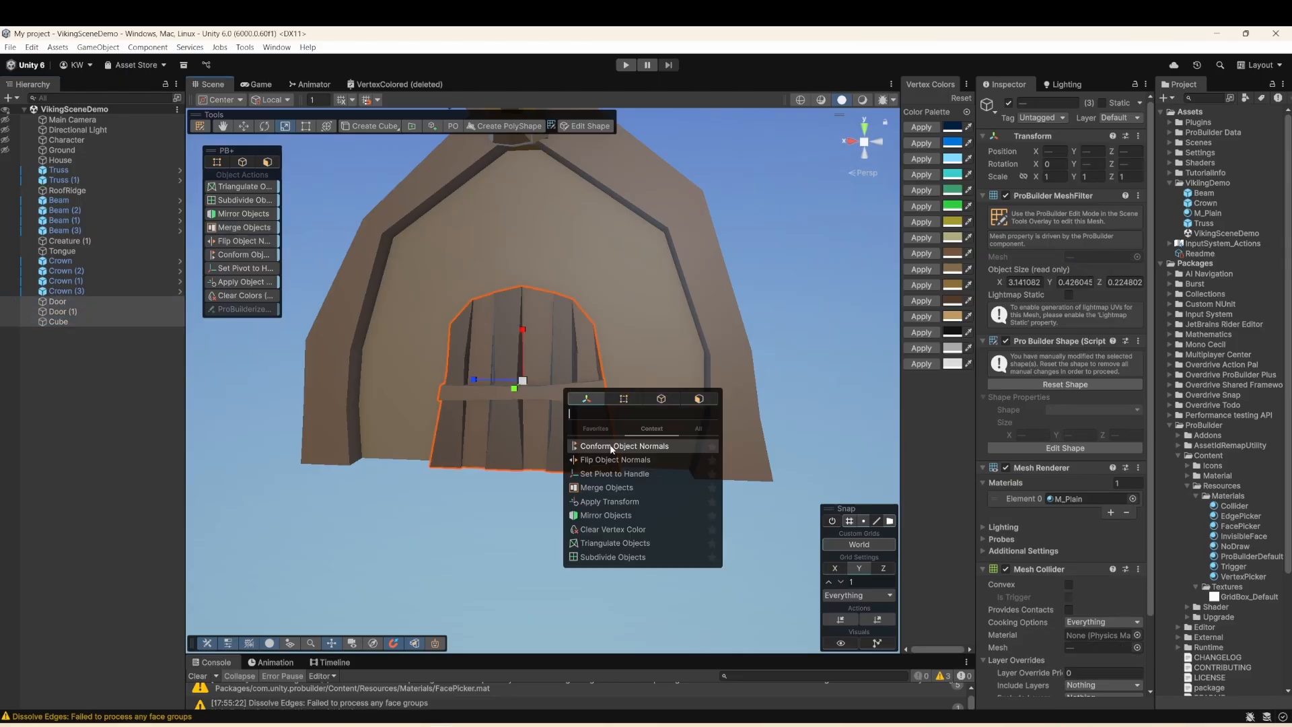
left_click(605, 488)
left_click(741, 366)
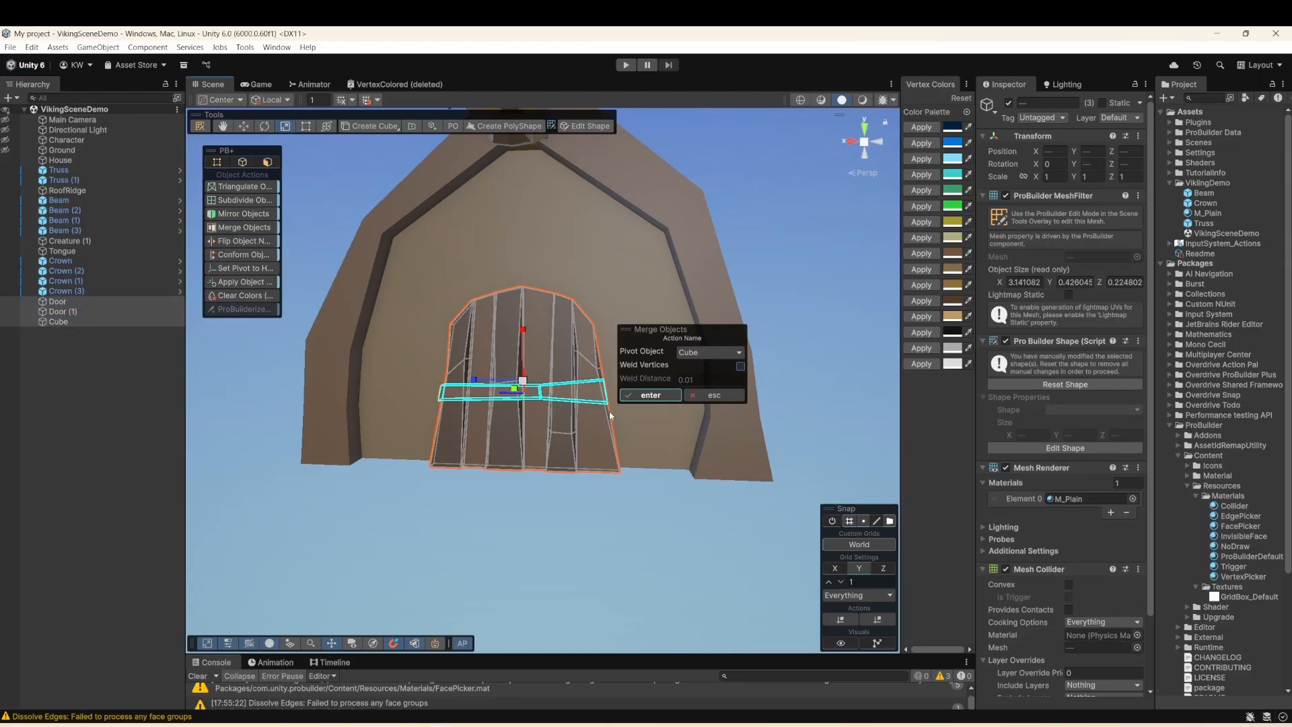
left_click(650, 396)
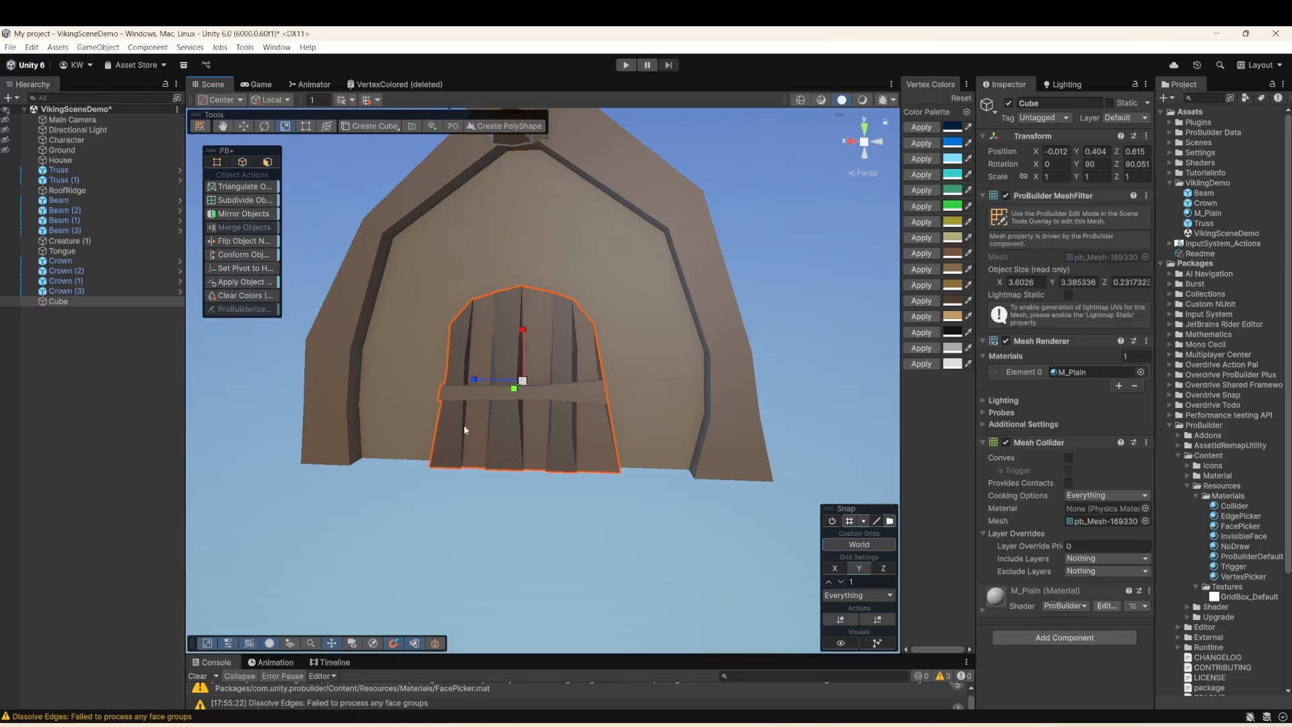
- Set the merged door's pivot to the edge at the crossbar's end on the hinge side and show handles at the pivot
scroll(424, 408, "up", 2)
left_click_drag(421, 406, 469, 440, "alt")
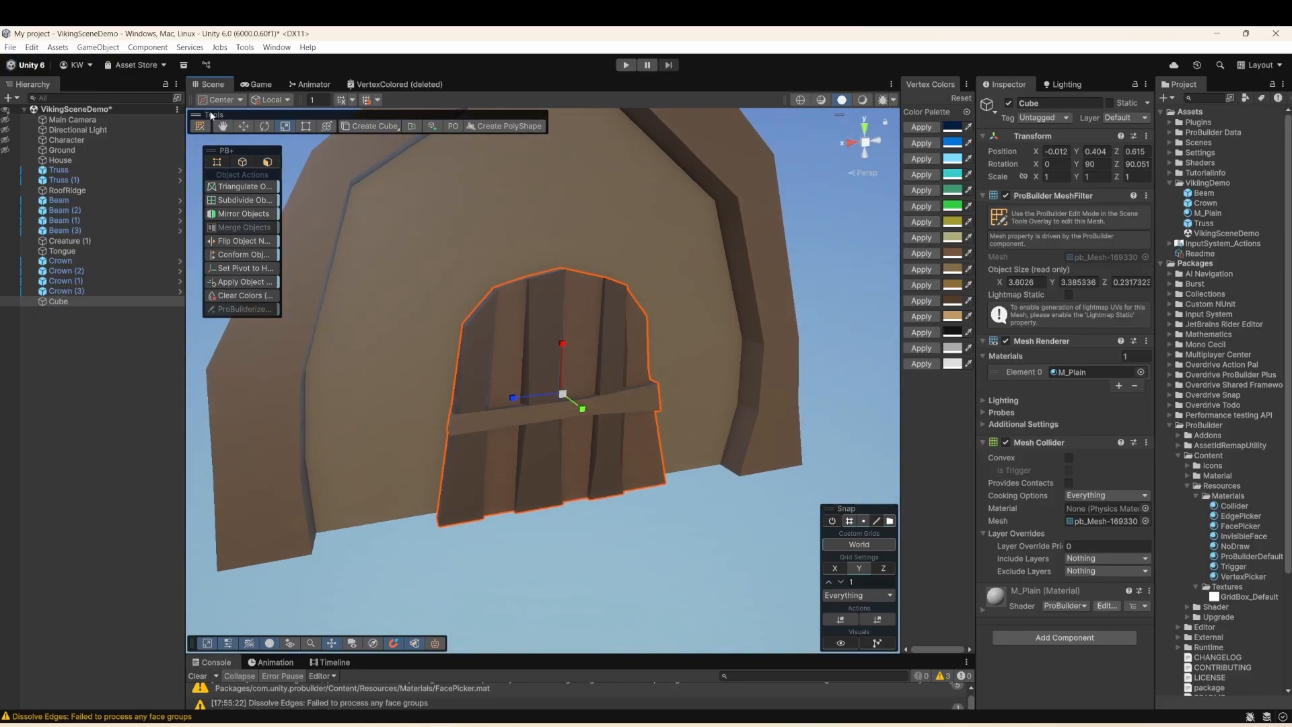
key("3")
left_click(457, 397)
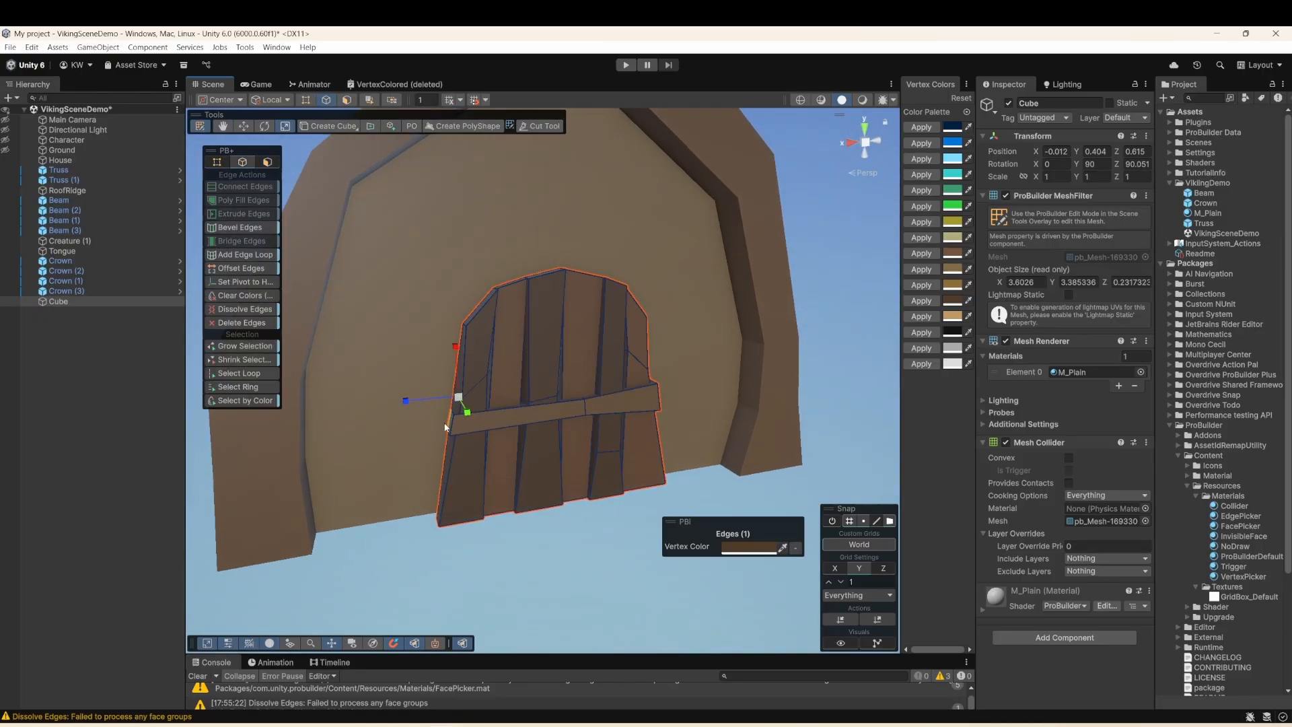
left_click(452, 417)
right_click(452, 416)
left_click(534, 481)
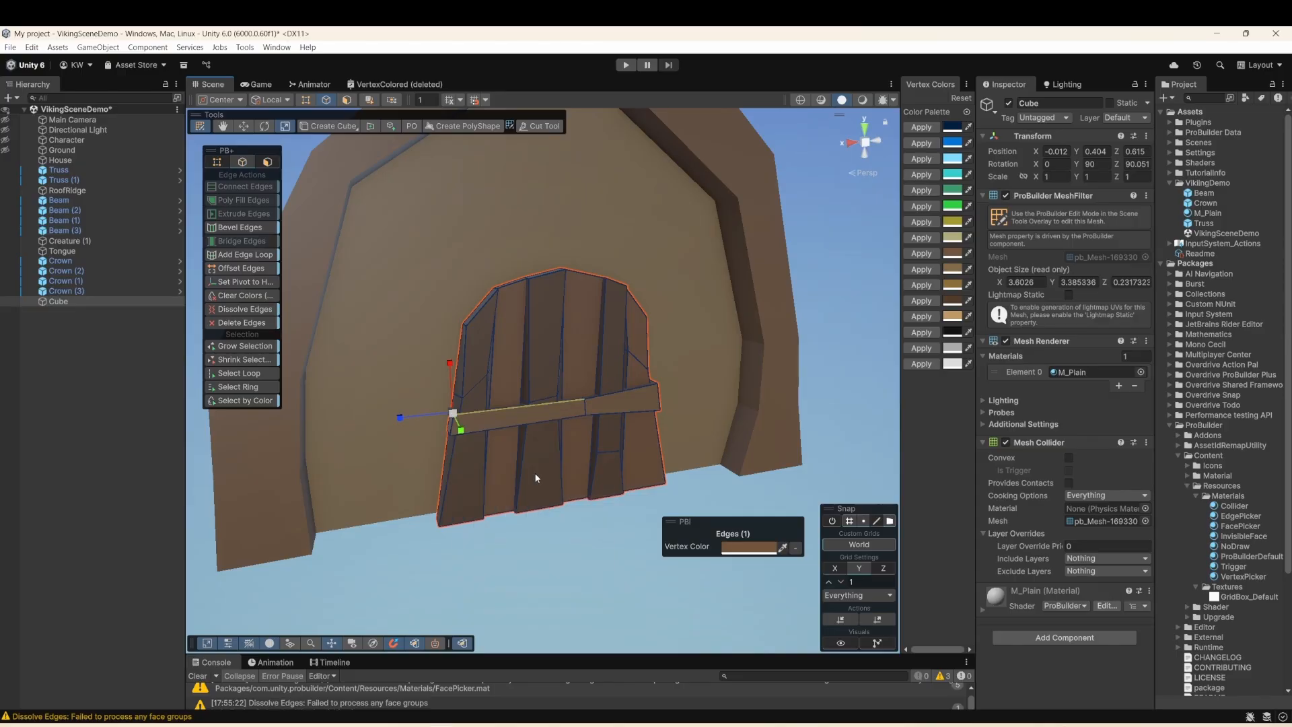
key("z")
key("w")
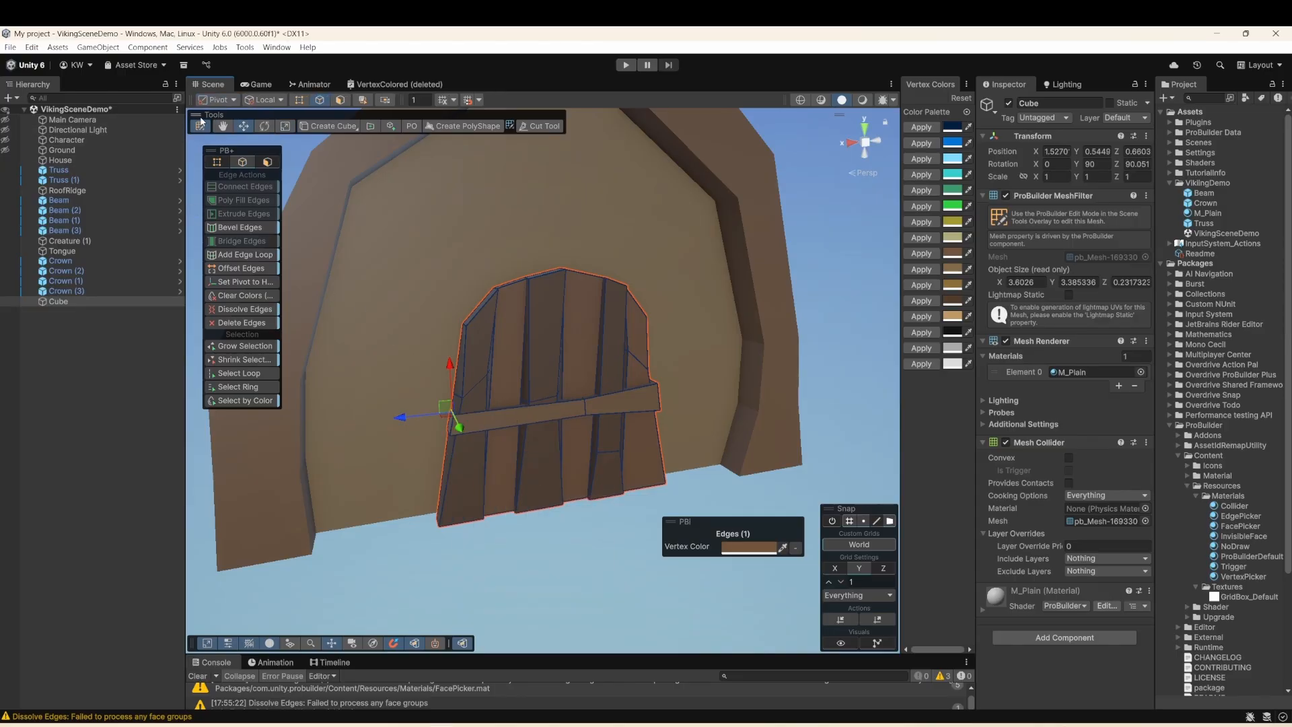
- Swing the door open around its hinge-side pivot to a Y rotation of about 127°
left_click(200, 130)
left_click_drag(486, 407, 442, 305, "alt")
left_click(264, 127)
- Extrude the six door-shaped faces of the House's front wall inward to form a recessed doorway
left_click(583, 393)
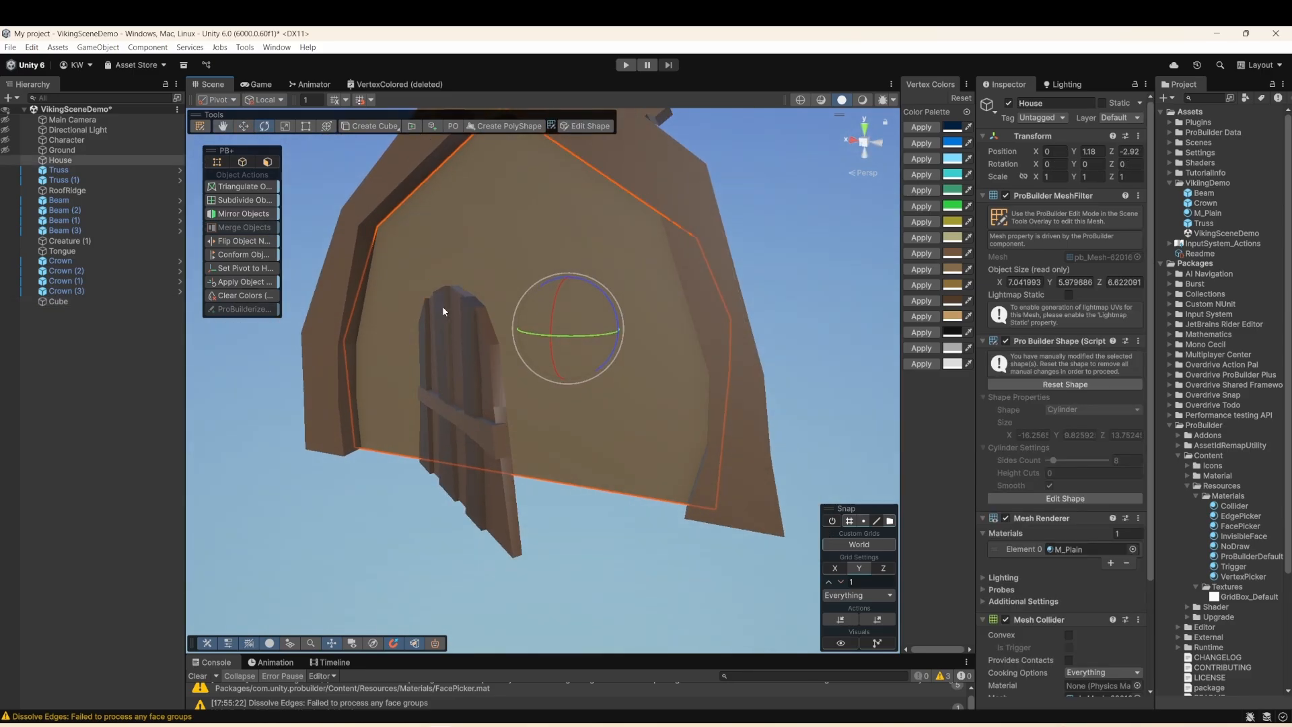
left_click(243, 125)
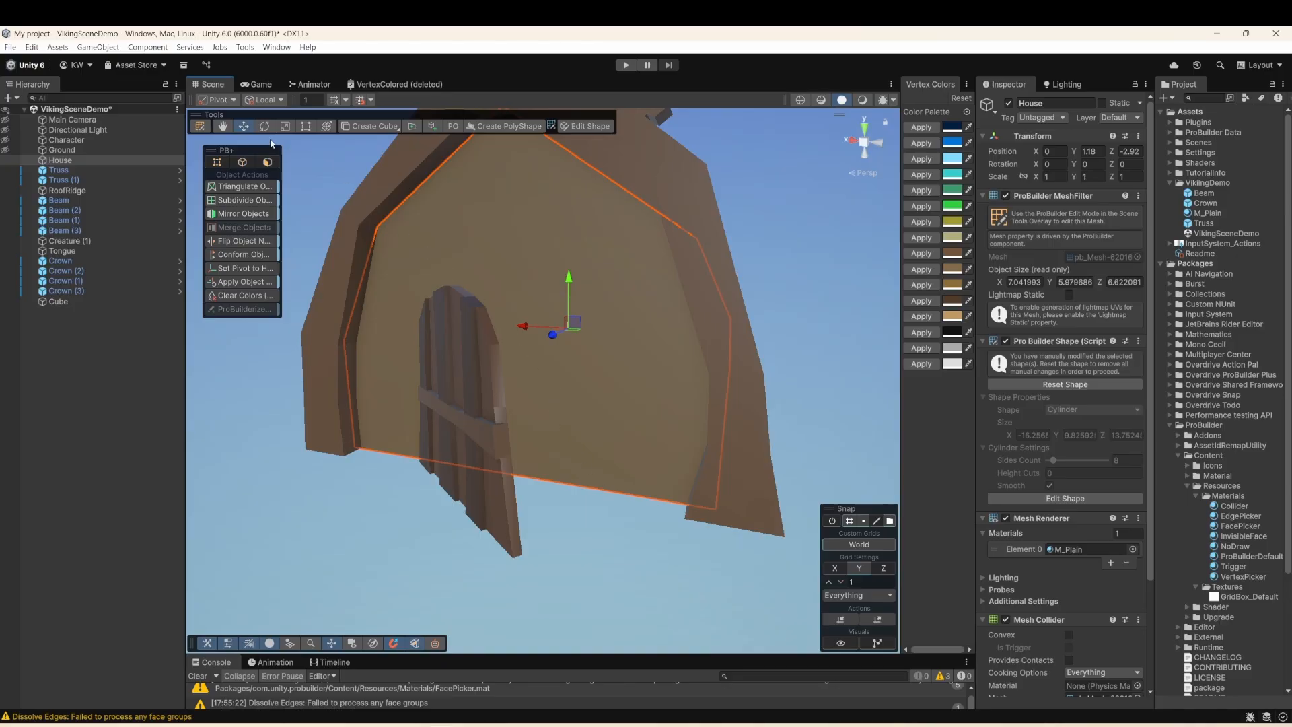
left_click(199, 127)
left_click_drag(681, 419, 591, 426, "alt")
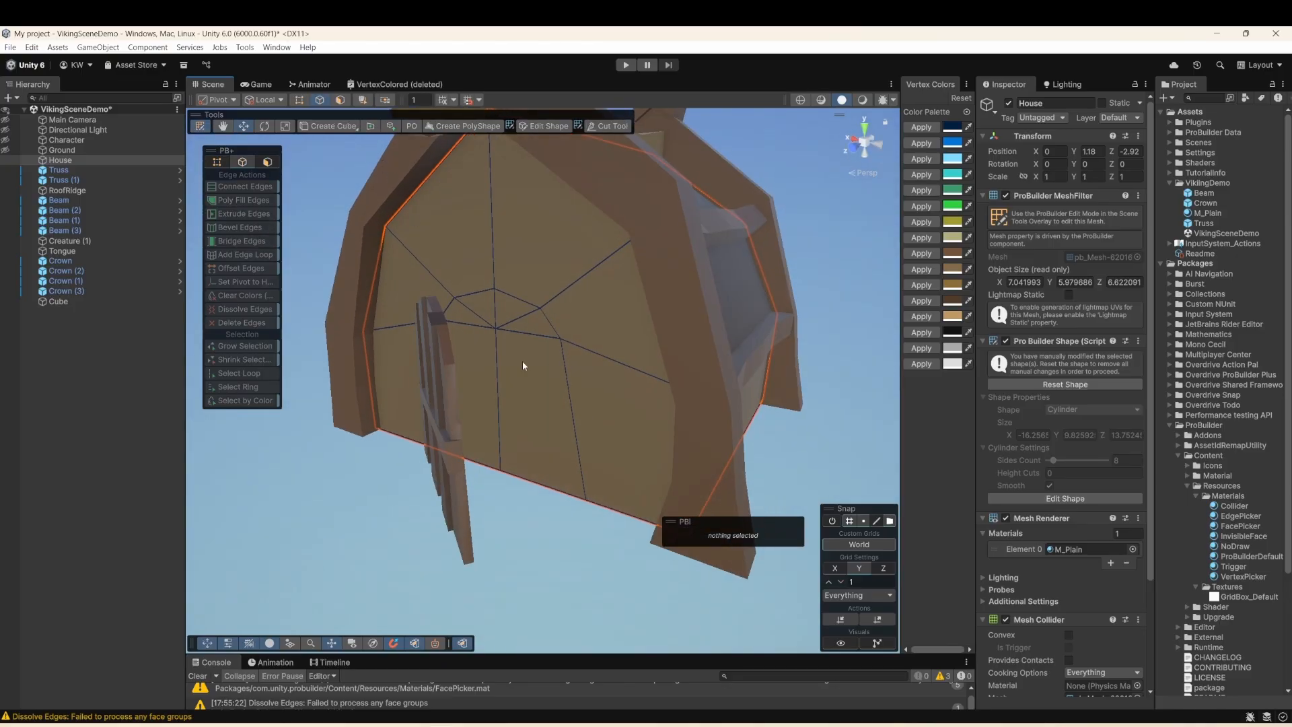
key("h")
left_click(482, 343)
left_click_drag(522, 312, 491, 387, "shift")
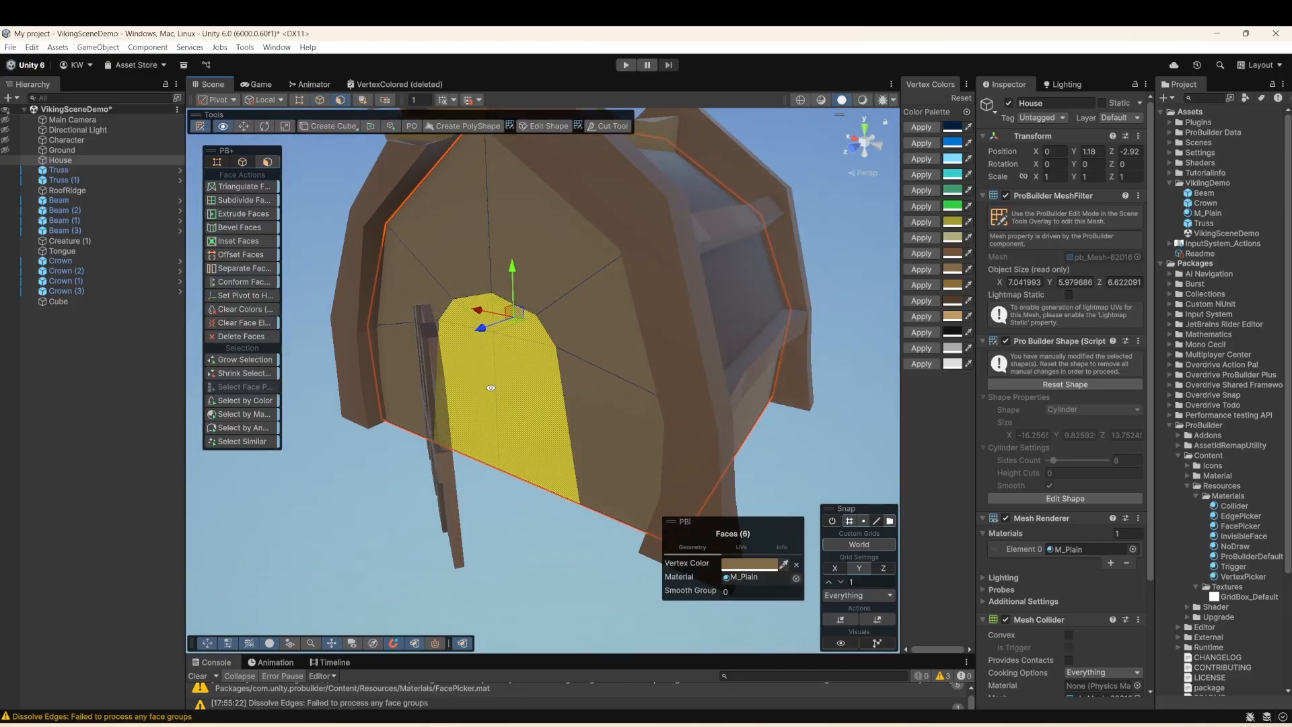
left_click_drag(480, 328, 509, 309, "shift")
- Delete the two floor faces at the bottom of the doorway recess
left_click(469, 465)
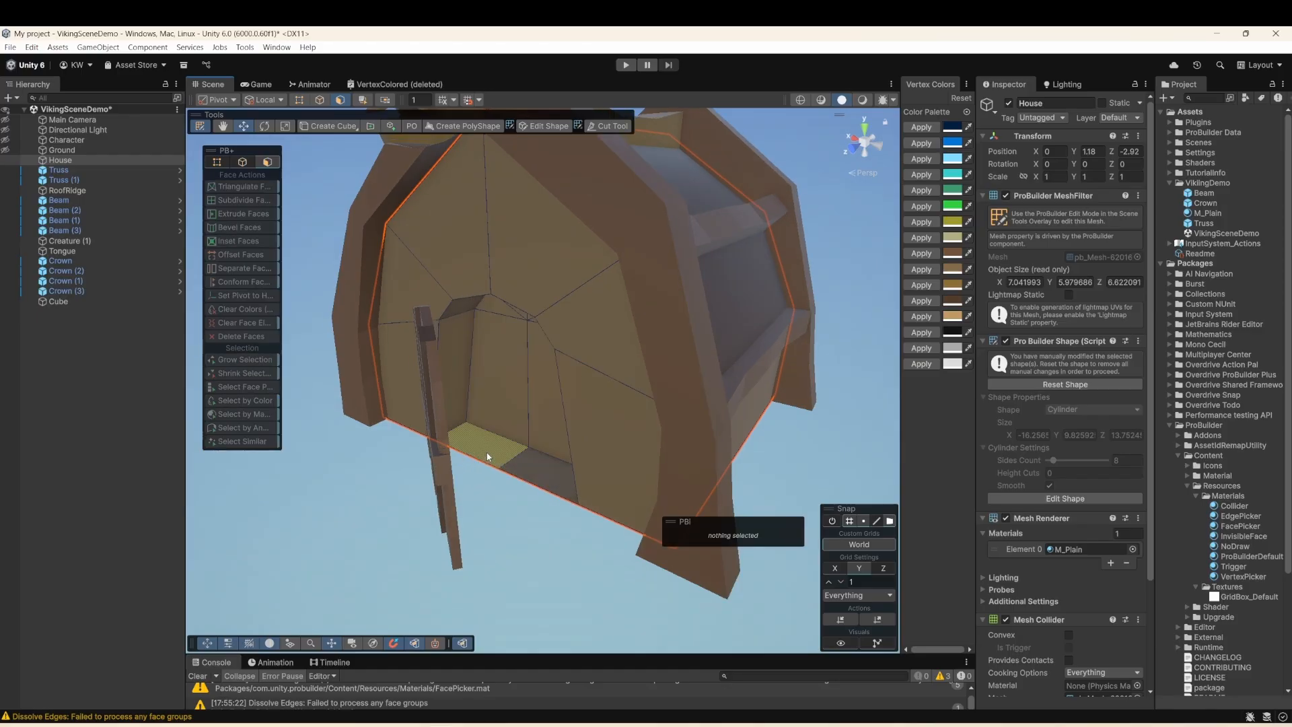
left_click(479, 449)
left_click(536, 471, "shift")
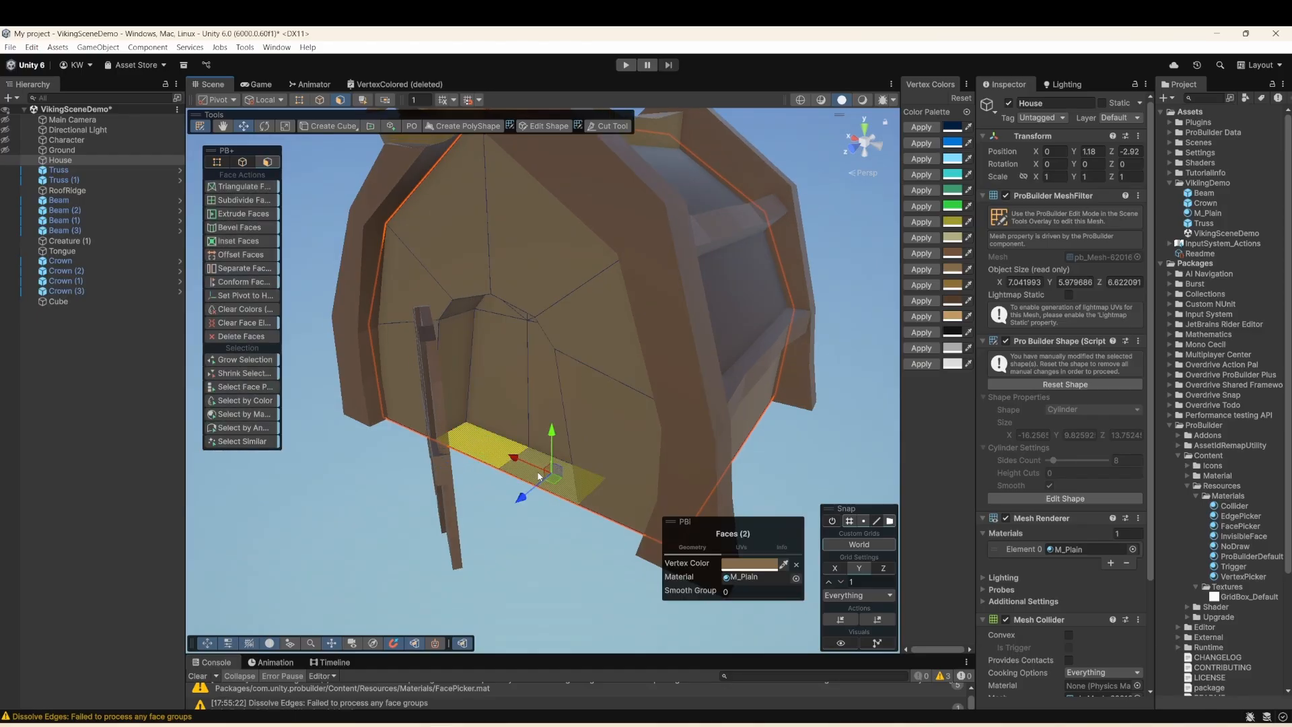
key("Delete")
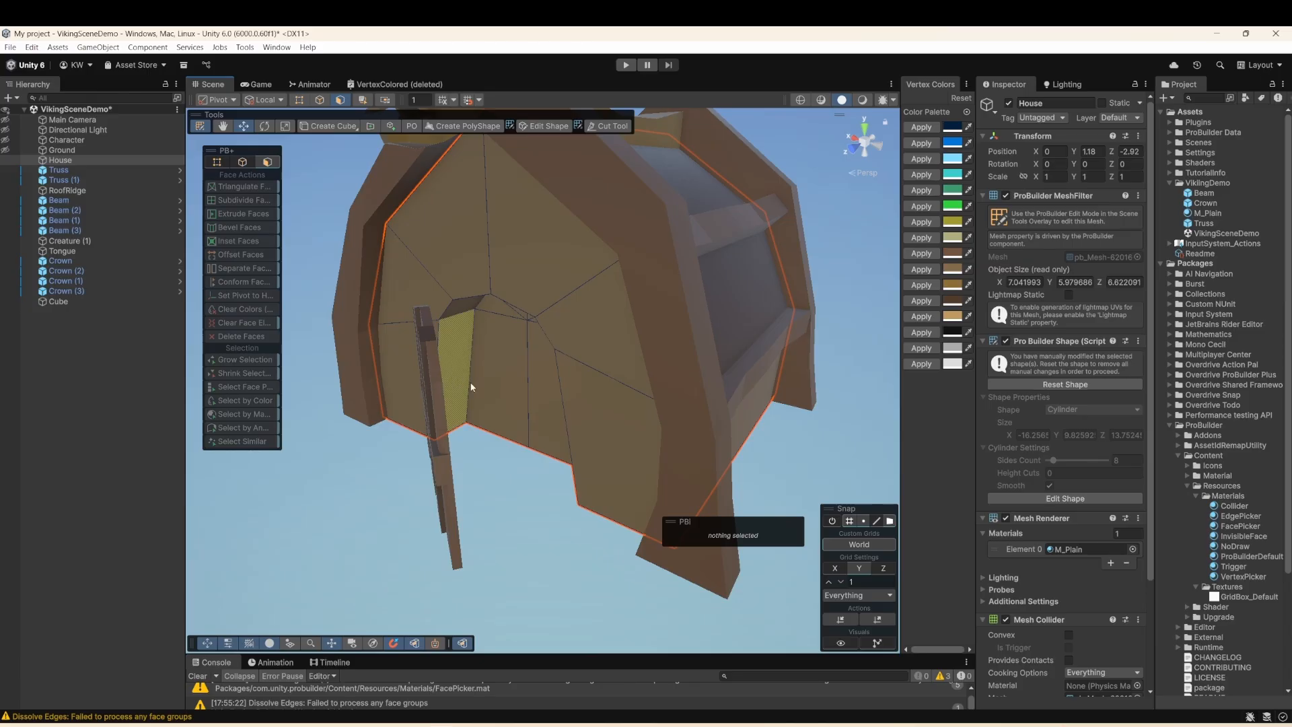
- Colour the back faces of the doorway recess black with the vertex colour palette
left_click_drag(458, 363, 532, 347, "alt")
left_click(535, 345)
double_click(522, 305)
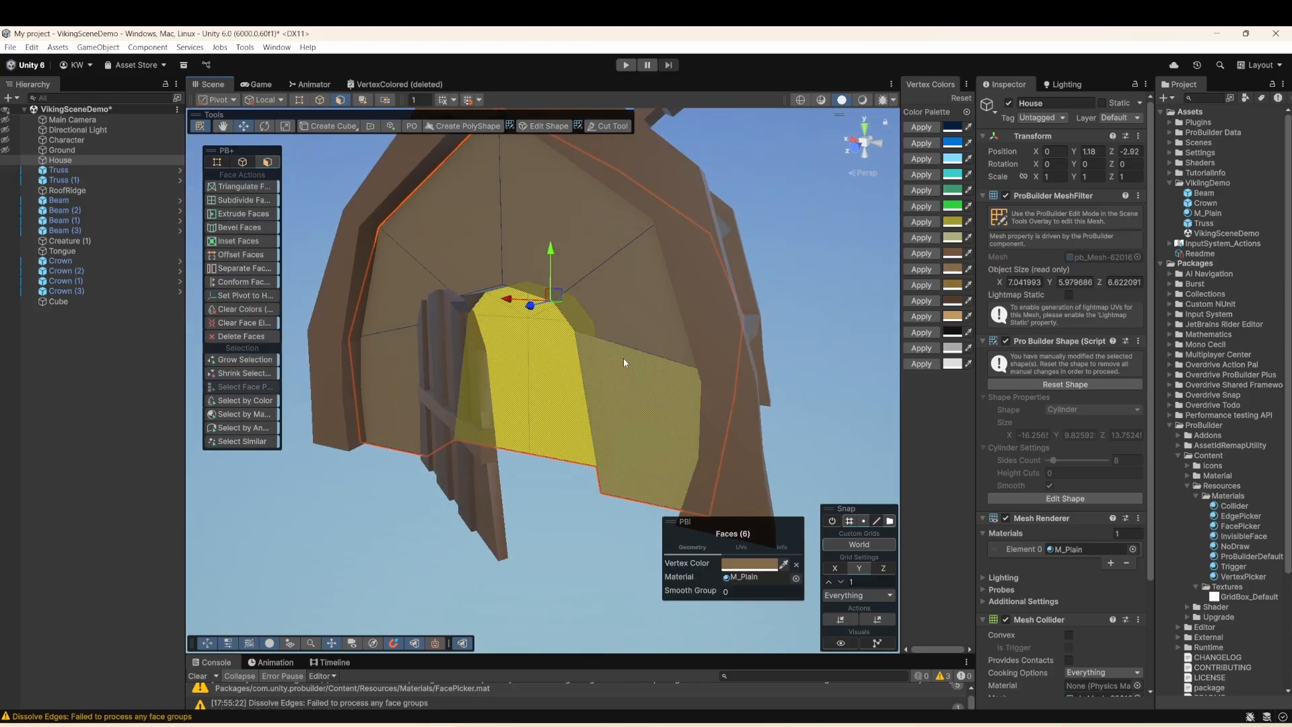
left_click(927, 334)
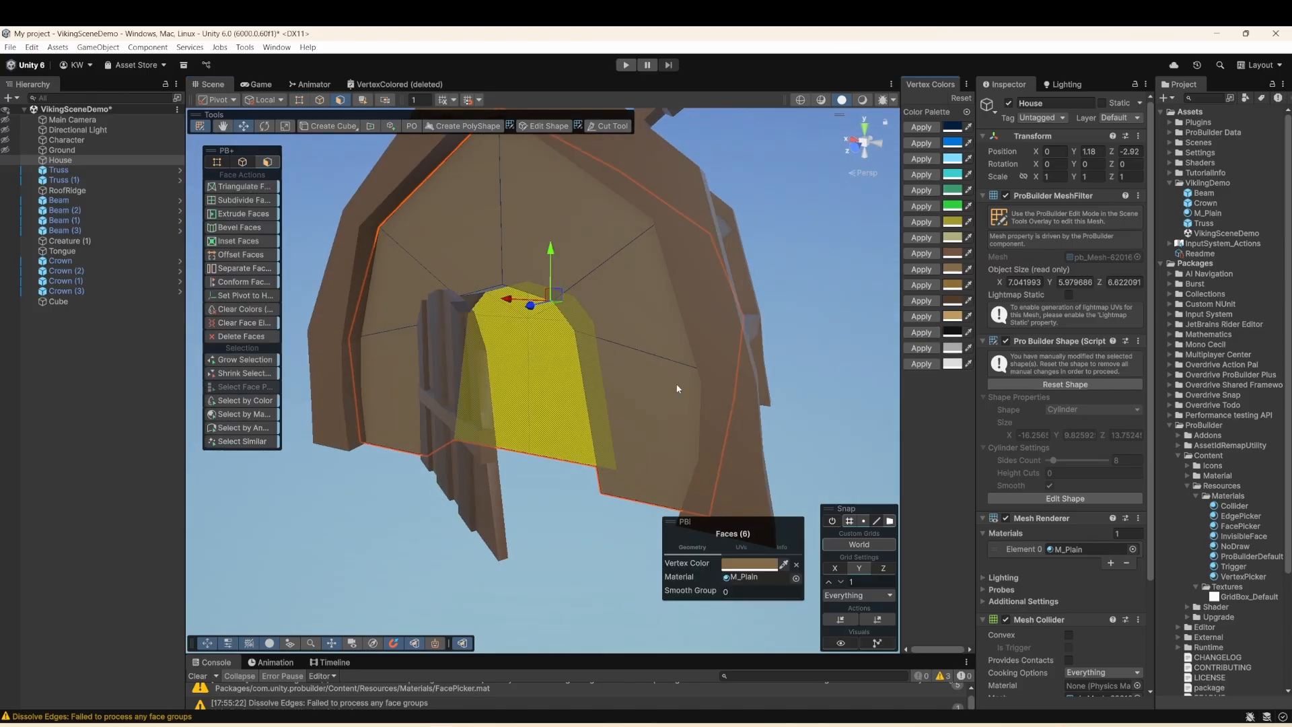
left_click(785, 333)
left_click_drag(566, 401, 534, 427, "alt")
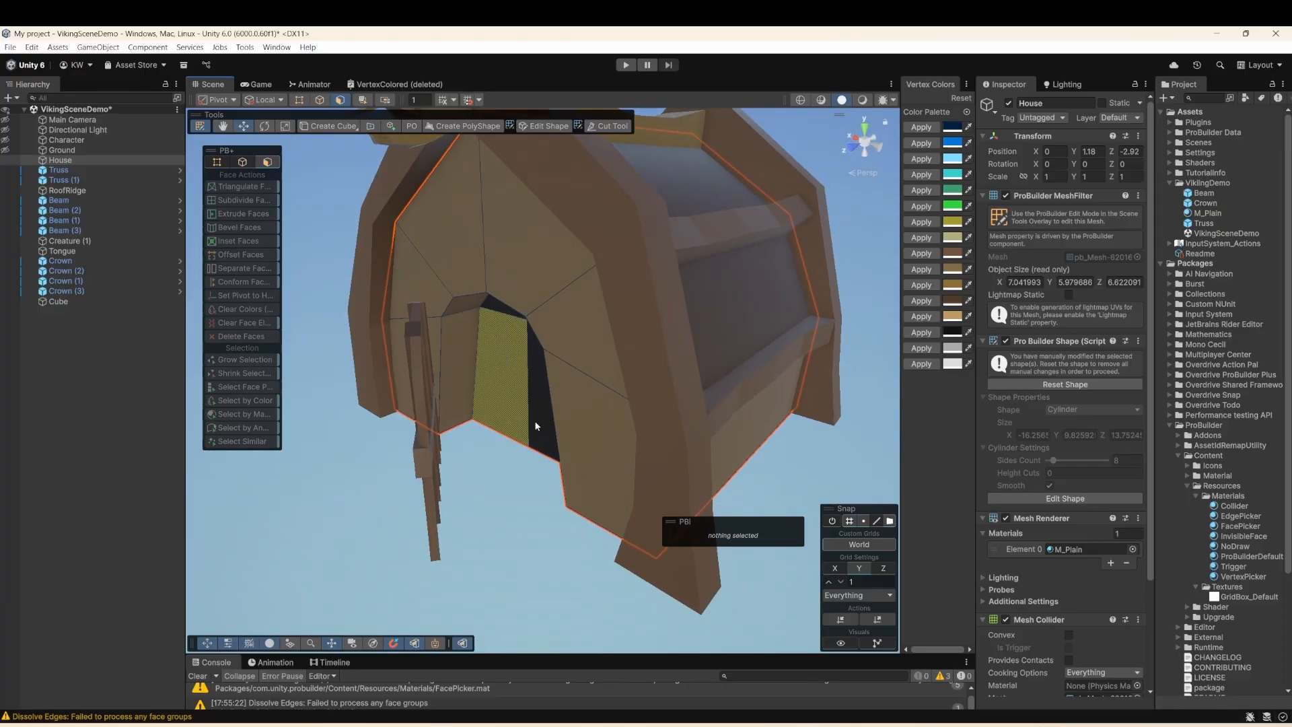
left_click(452, 384)
left_click_drag(453, 384, 377, 397, "alt")
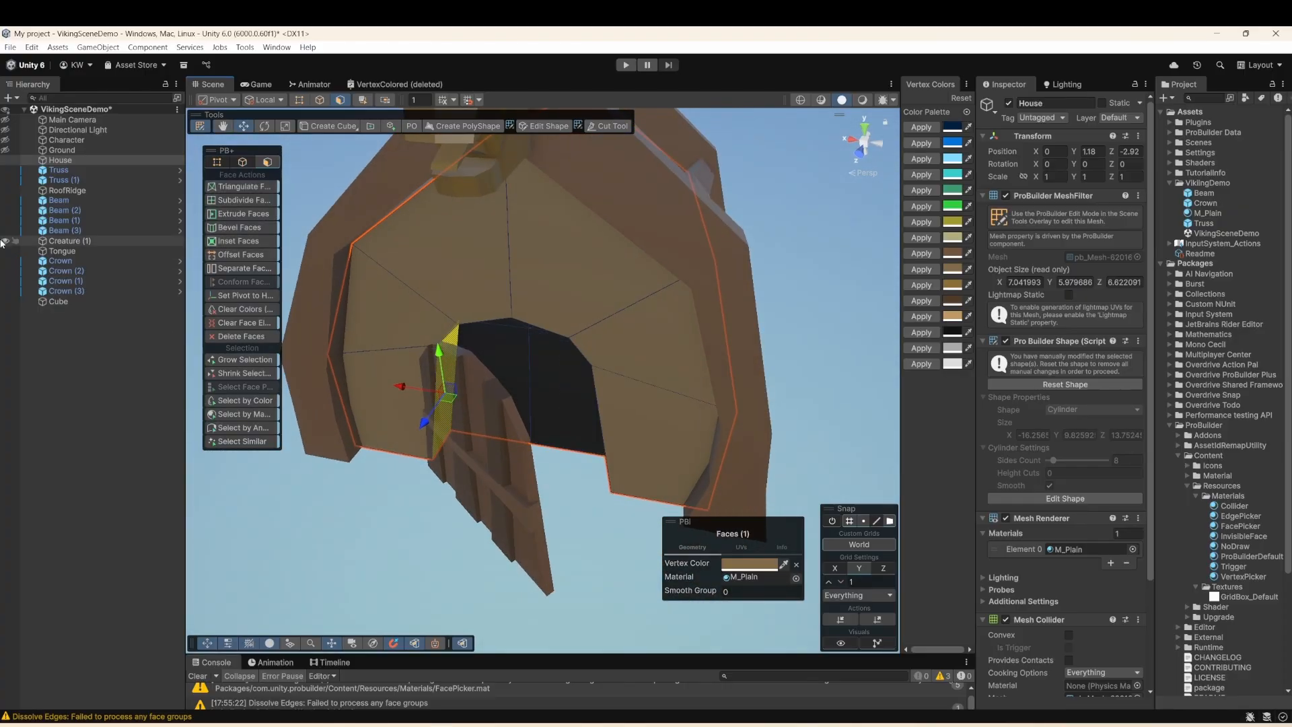
- Rename the merged Cube object as Door and hide it in the scene
left_click(474, 463)
left_click(65, 303)
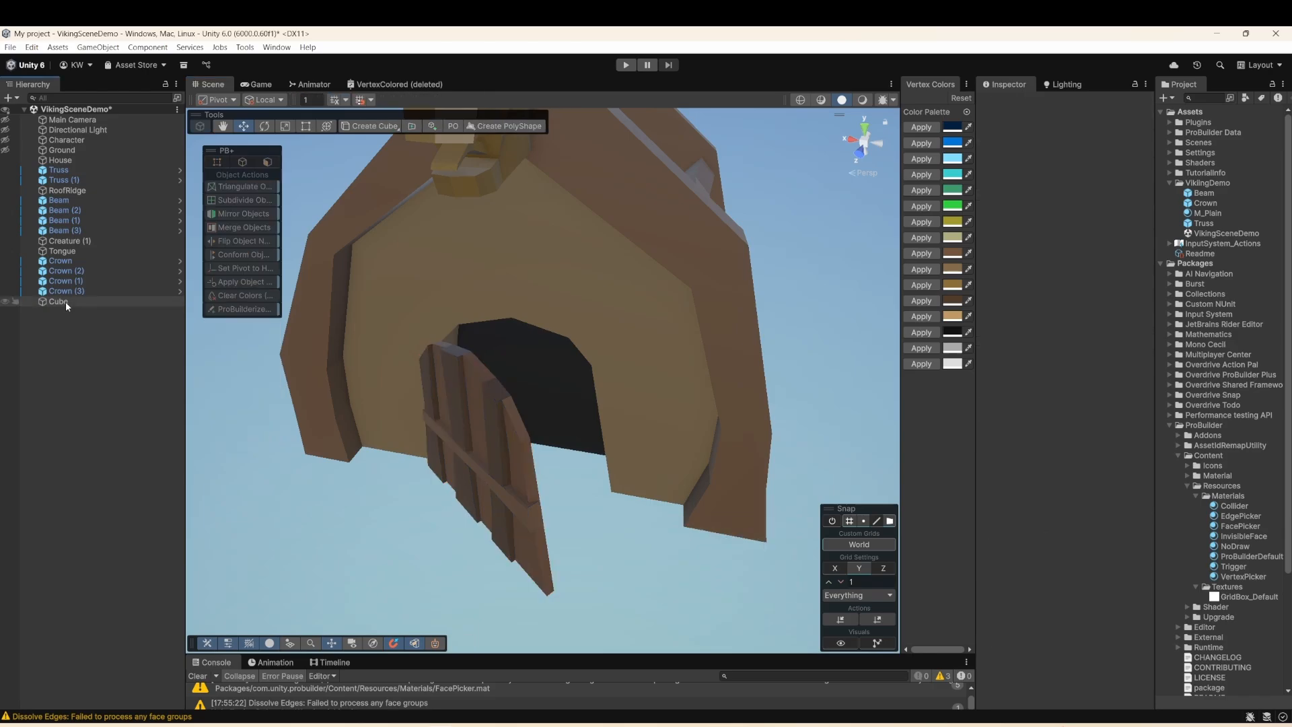
left_click(66, 298)
type("Door")
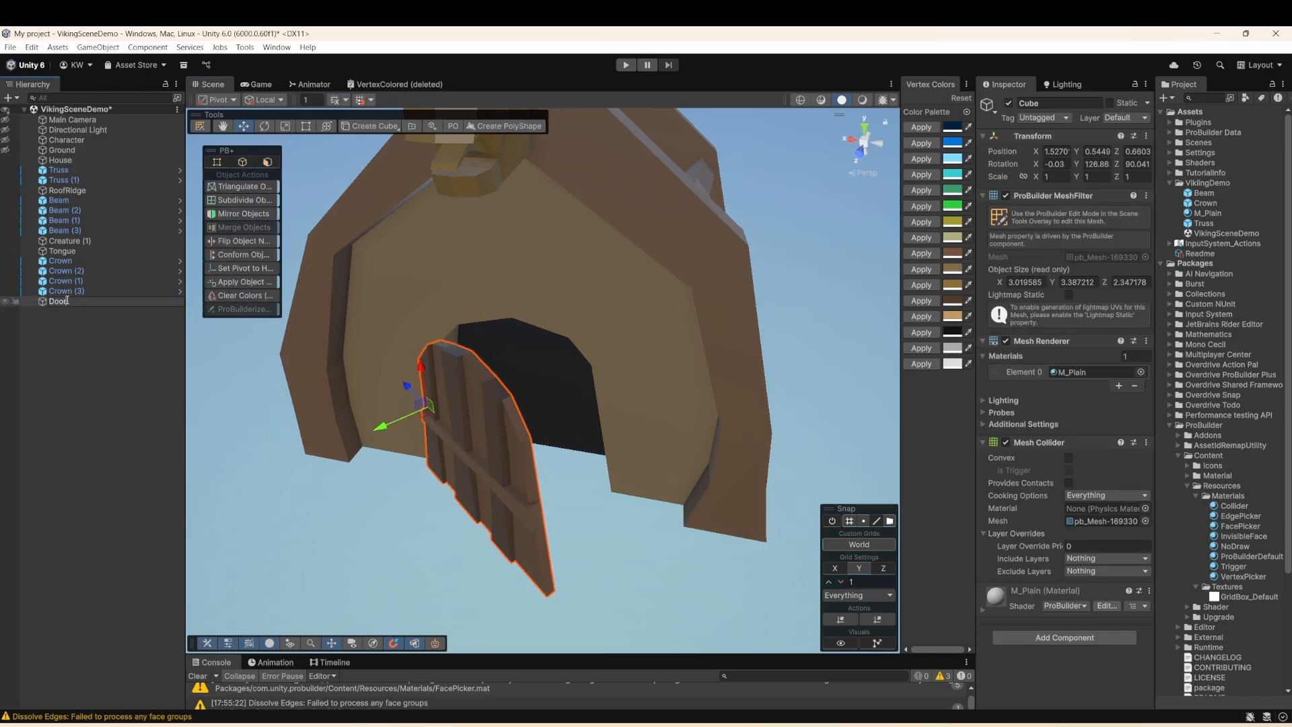
key("Return")
left_click(7, 302)
- Separate the six side and arch faces of the House's doorway recess into a new object as a duplicate
left_click_drag(452, 427, 538, 410, "alt")
left_click(611, 365)
scroll(584, 393, "up", 5)
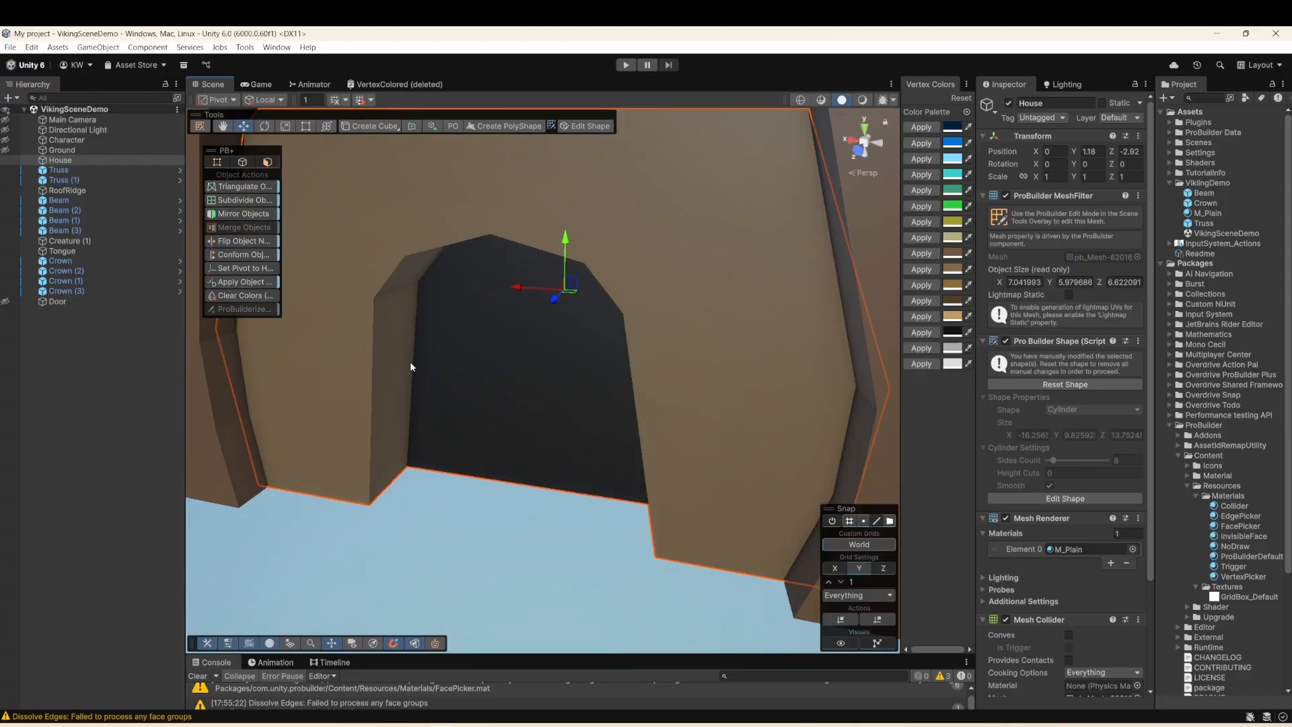
left_click(267, 161)
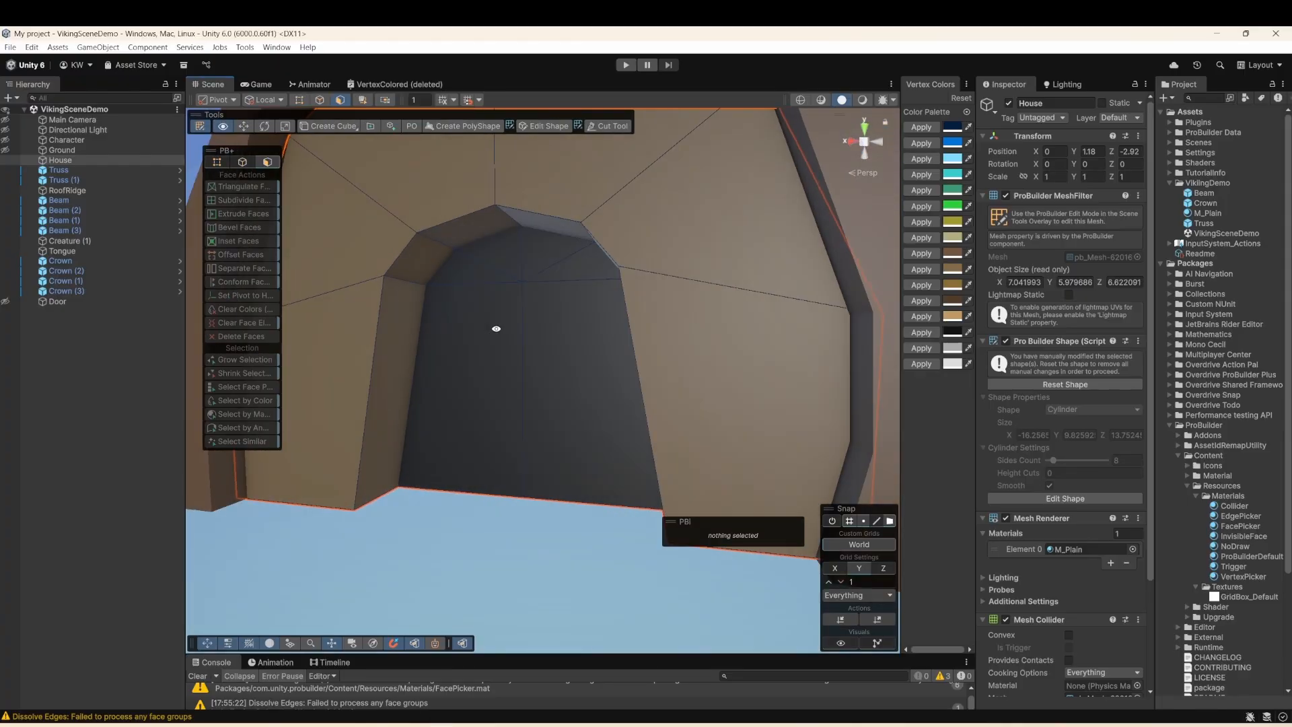
left_click(401, 335)
left_click(414, 250, "shift")
left_click(476, 228, "shift")
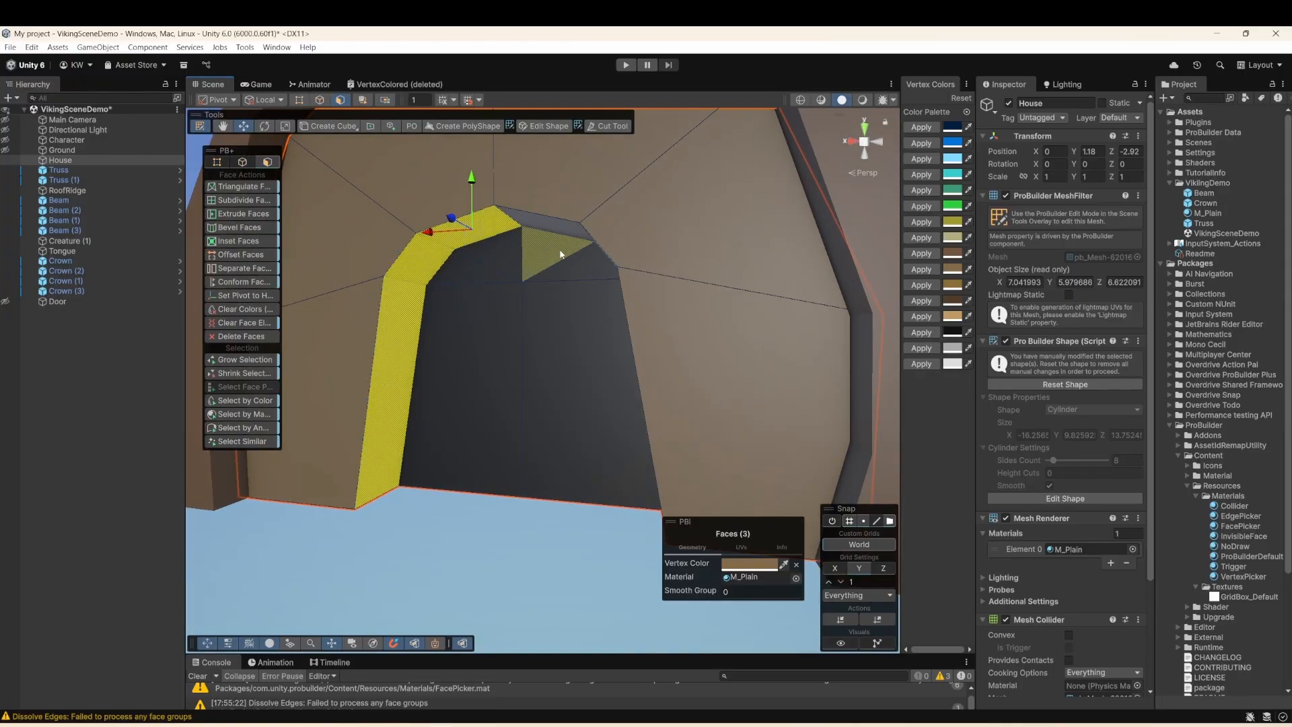
left_click_drag(560, 252, 669, 278, "alt")
left_click(599, 237, "shift")
left_click(628, 263, "shift")
left_click(657, 351, "shift")
scroll(650, 356, "down", 3)
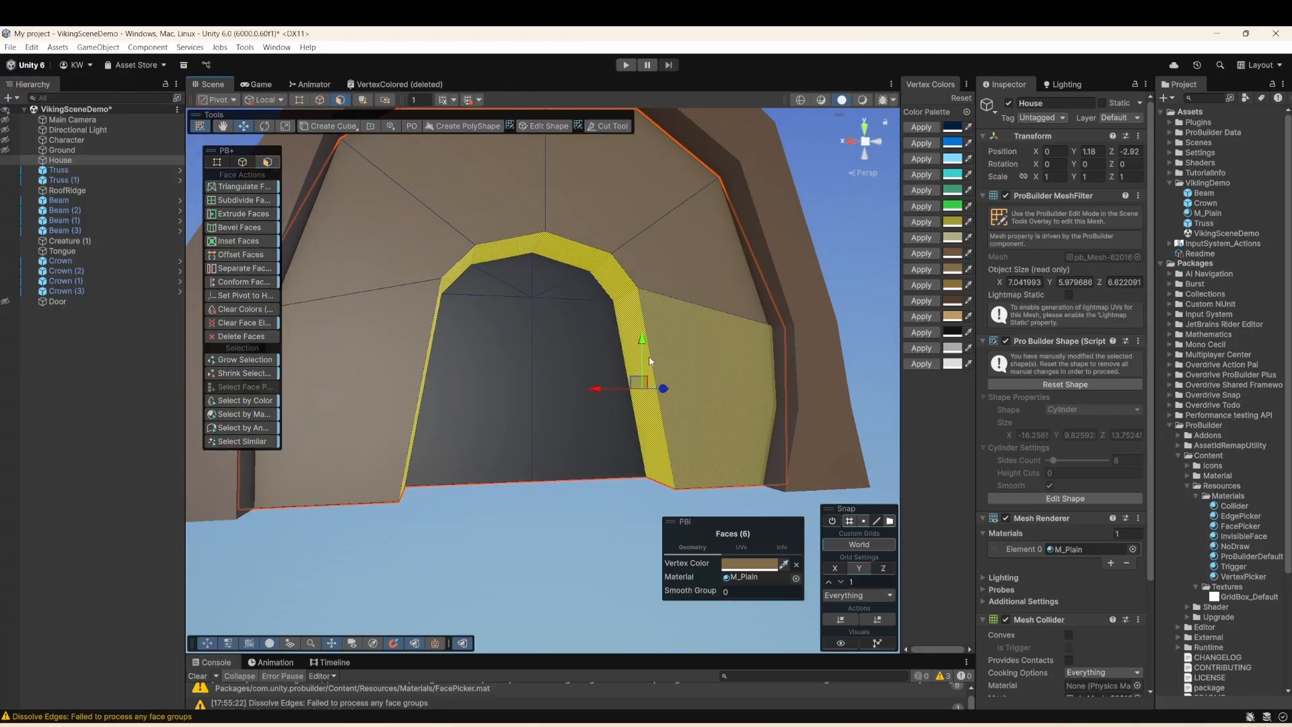
left_click_drag(649, 356, 536, 419, "alt")
middle_click_drag(536, 418, 526, 431)
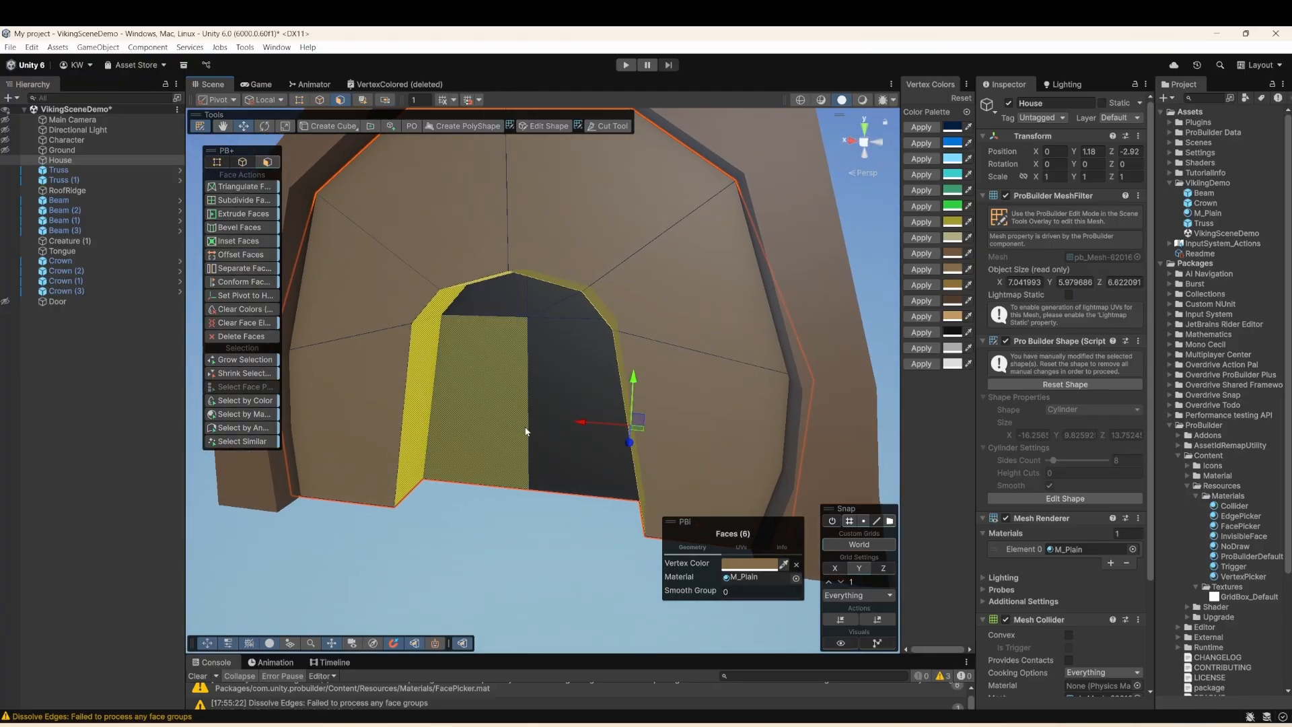
right_click(419, 455)
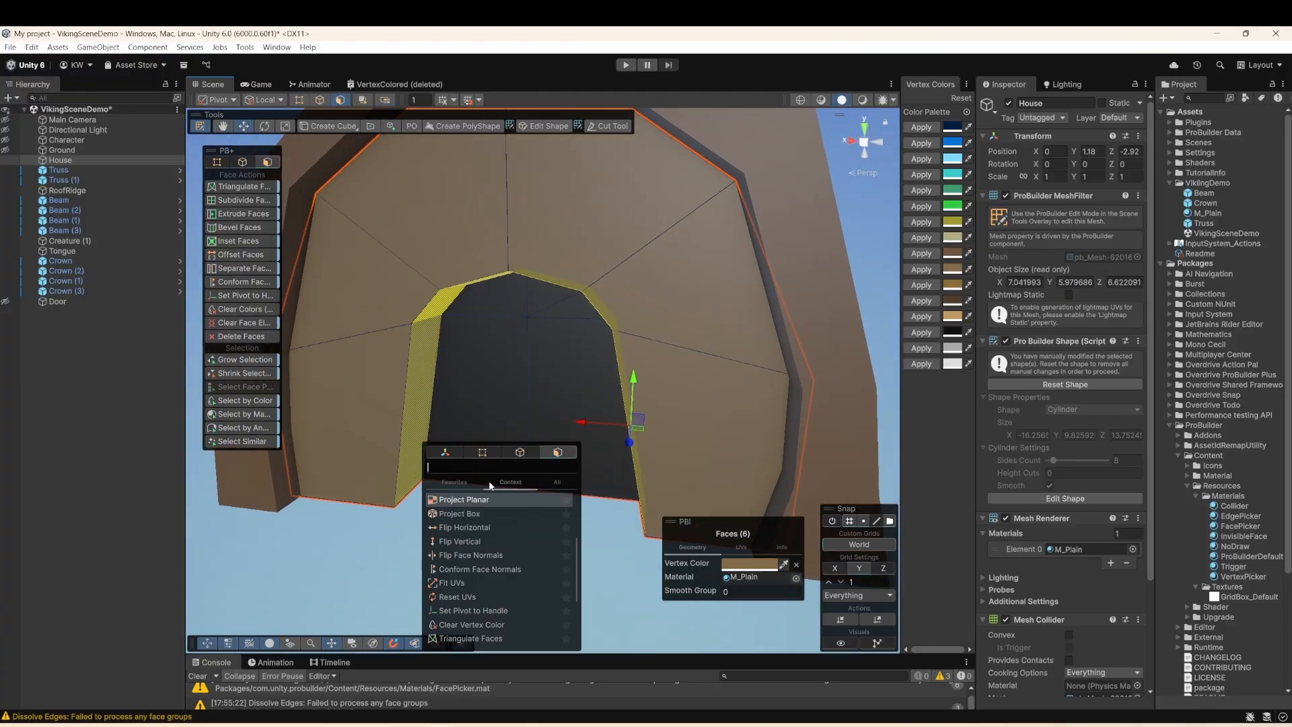
type("sep")
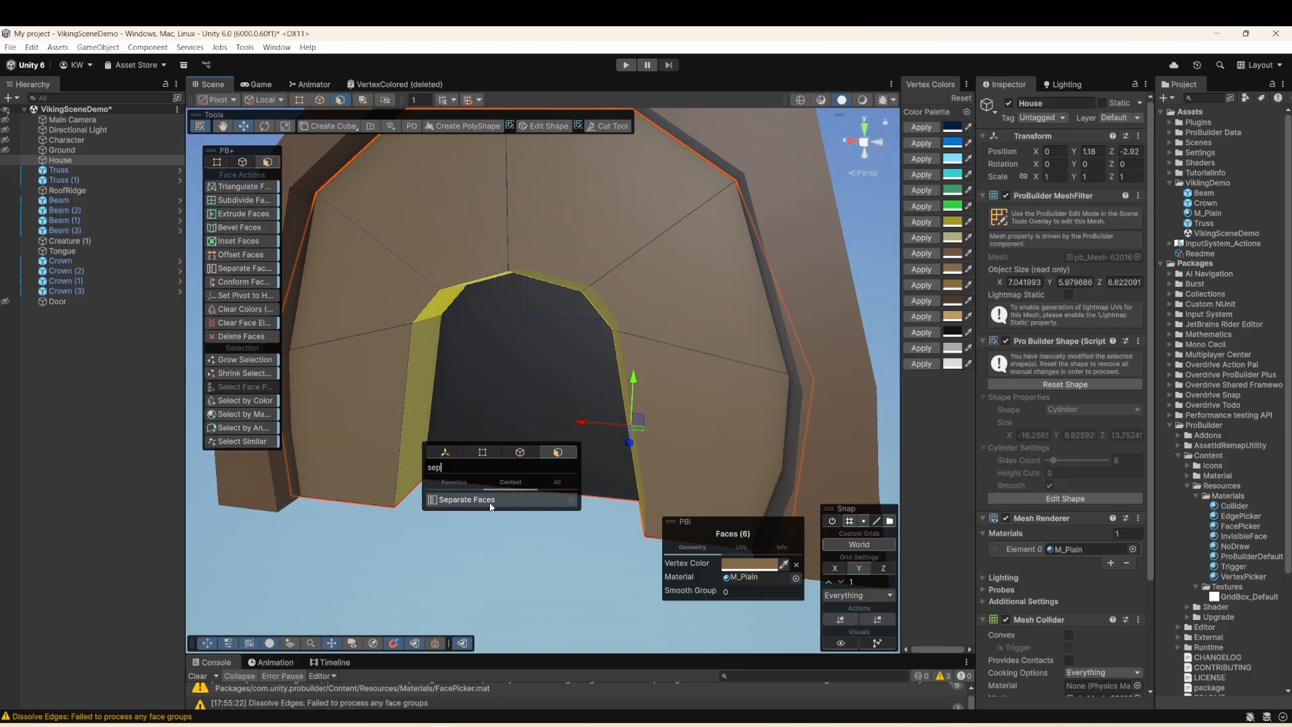
left_click(490, 501)
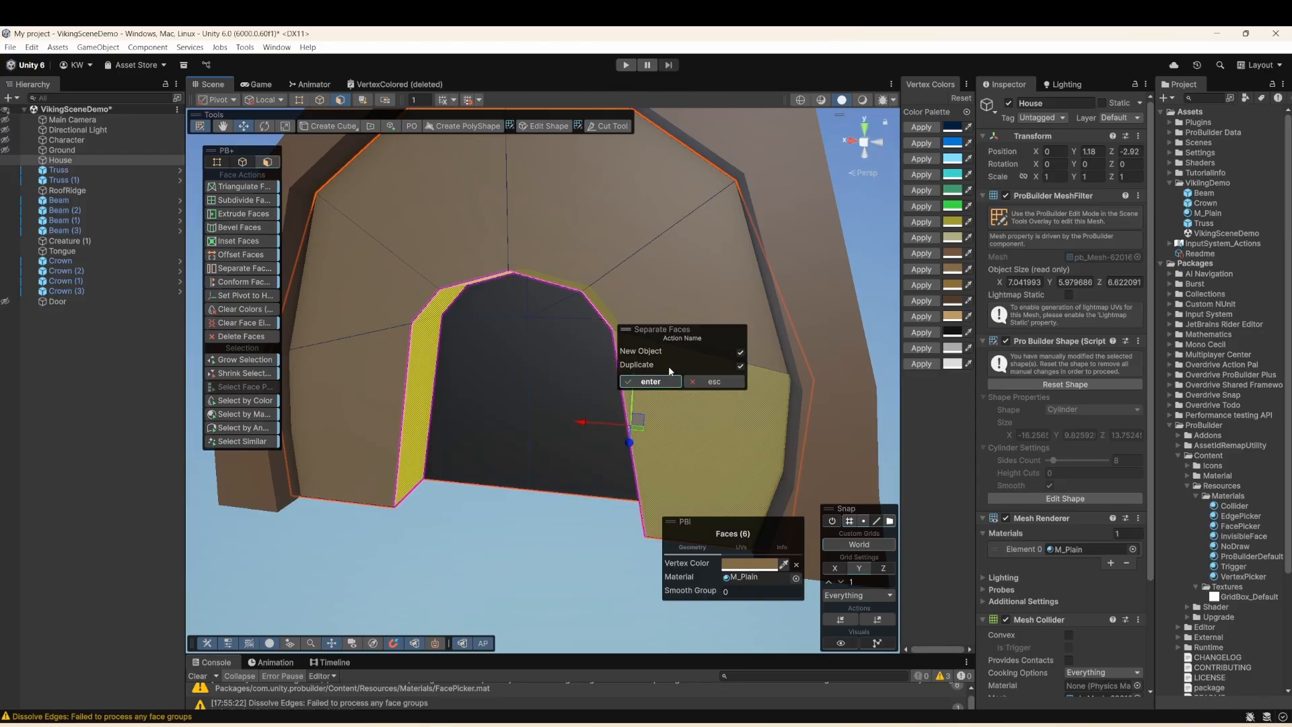
left_click(650, 381)
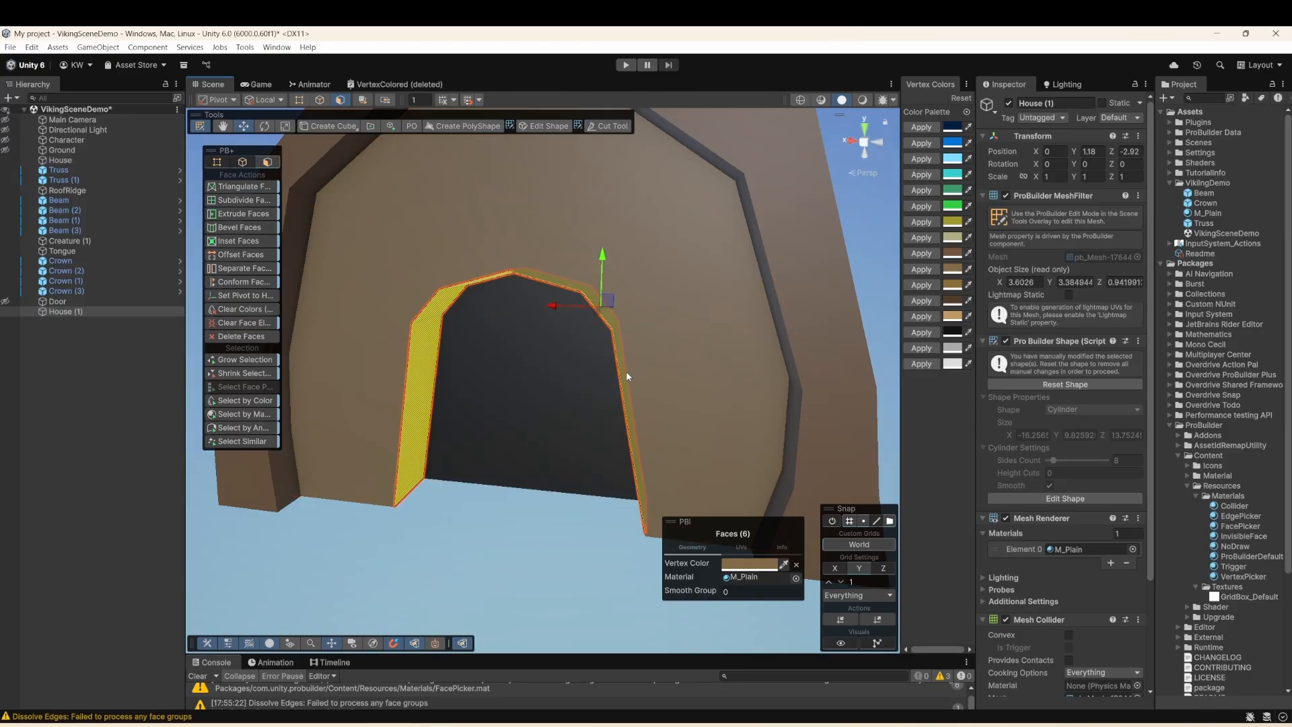
- Pull the six front edges of the separated doorway strip outward from the wall until it is about 1.26 deep
left_click_drag(539, 328, 499, 346, "alt")
key("2")
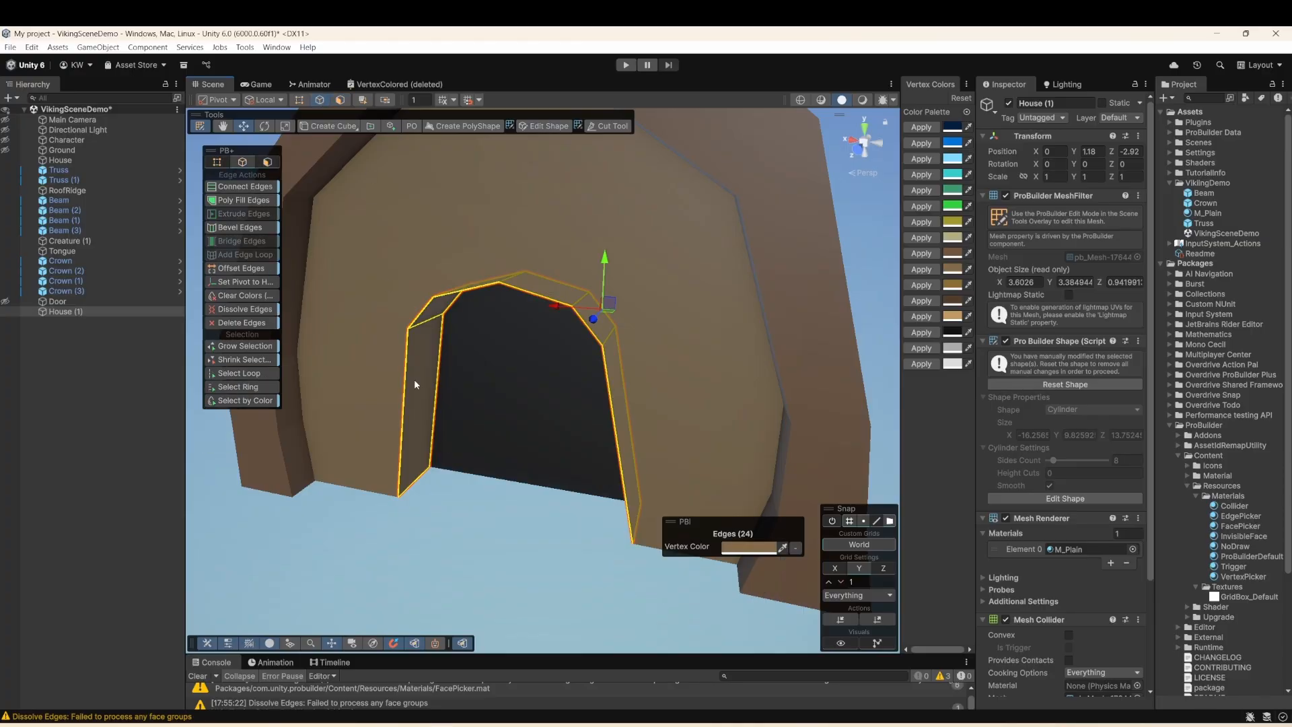
left_click(403, 420)
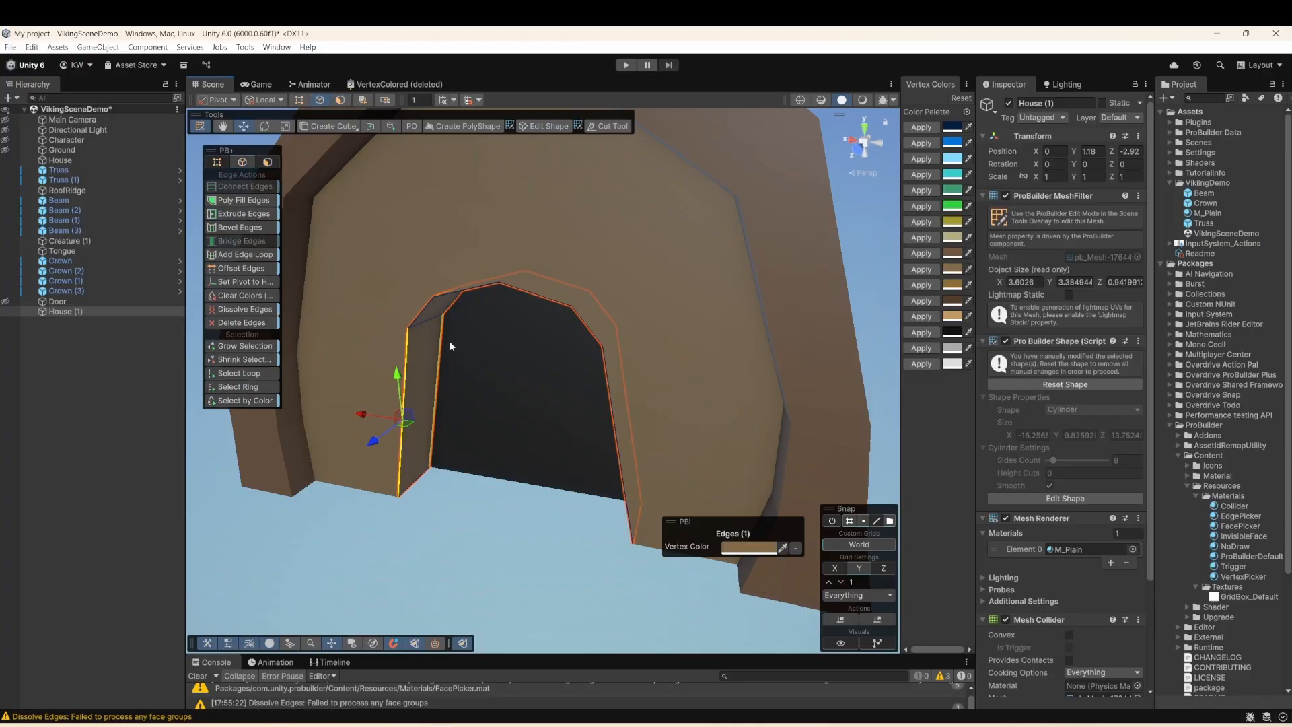
left_click_drag(449, 341, 430, 285, "alt")
left_click(433, 284, "shift")
left_click(482, 256, "shift")
left_click(549, 251, "shift")
left_click(598, 273, "shift")
left_click(631, 340, "shift")
left_click_drag(631, 340, 539, 492, "alt")
left_click_drag(538, 498, 508, 530)
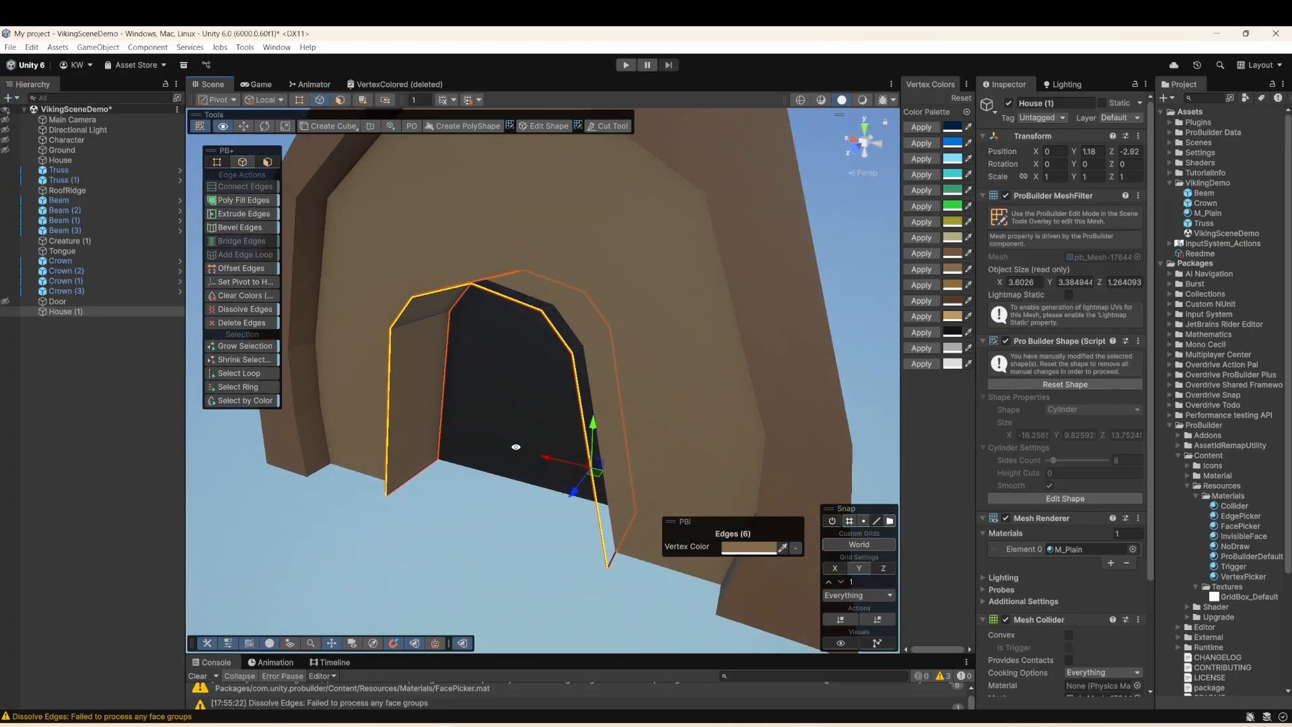
- Extrude the six faces of the separated doorway strip about 0.3 outward along their vertex normals
key("ctrl+z")
key("3")
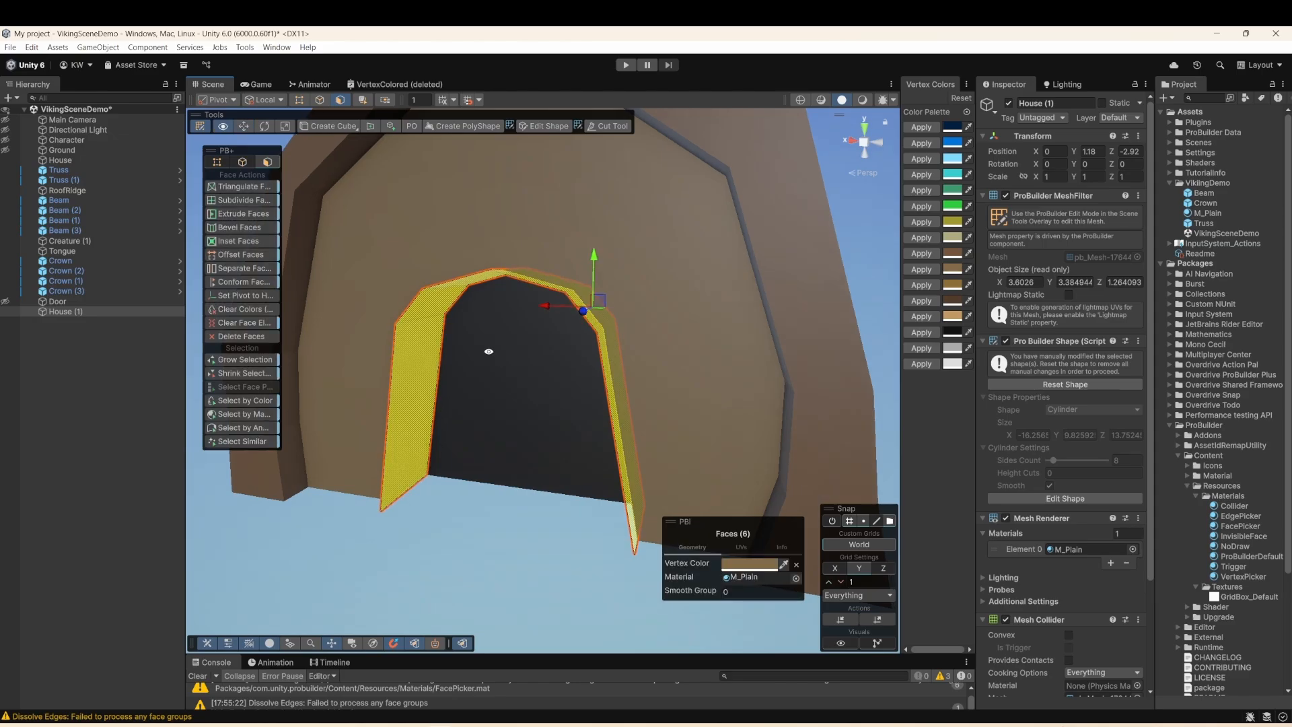
left_click_drag(487, 350, 497, 316, "alt")
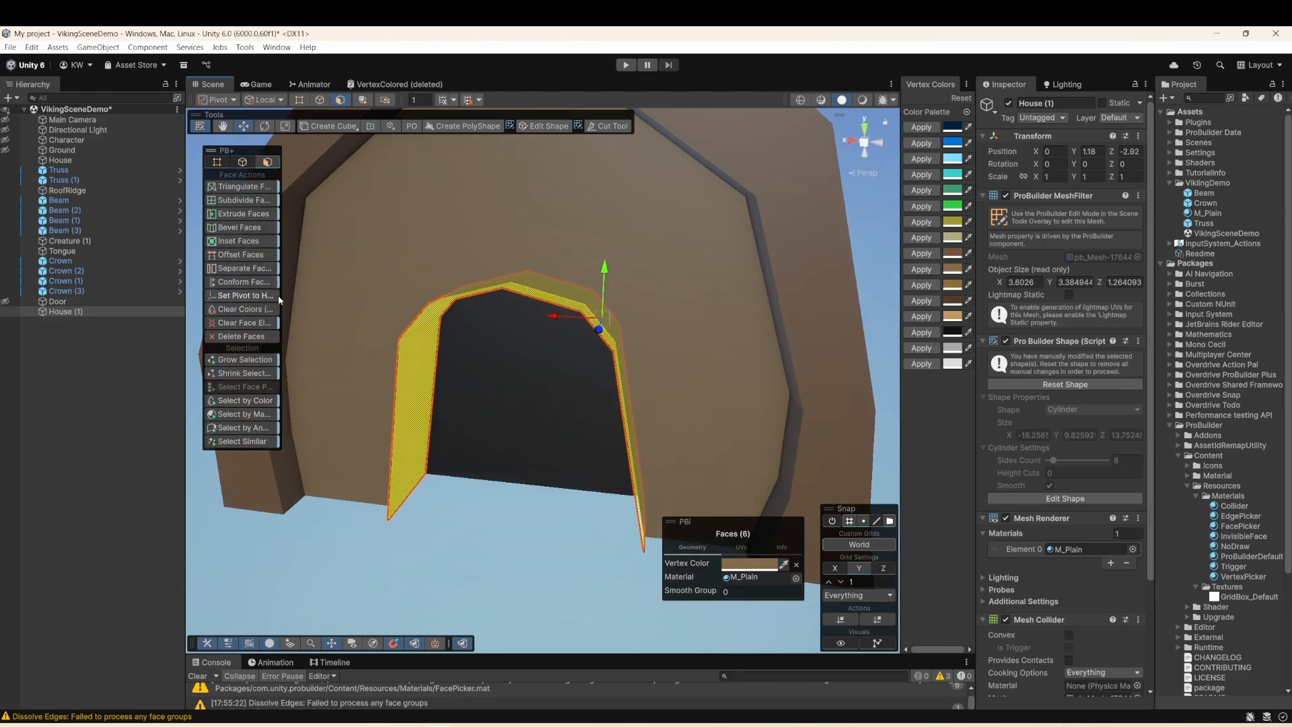
left_click(243, 213)
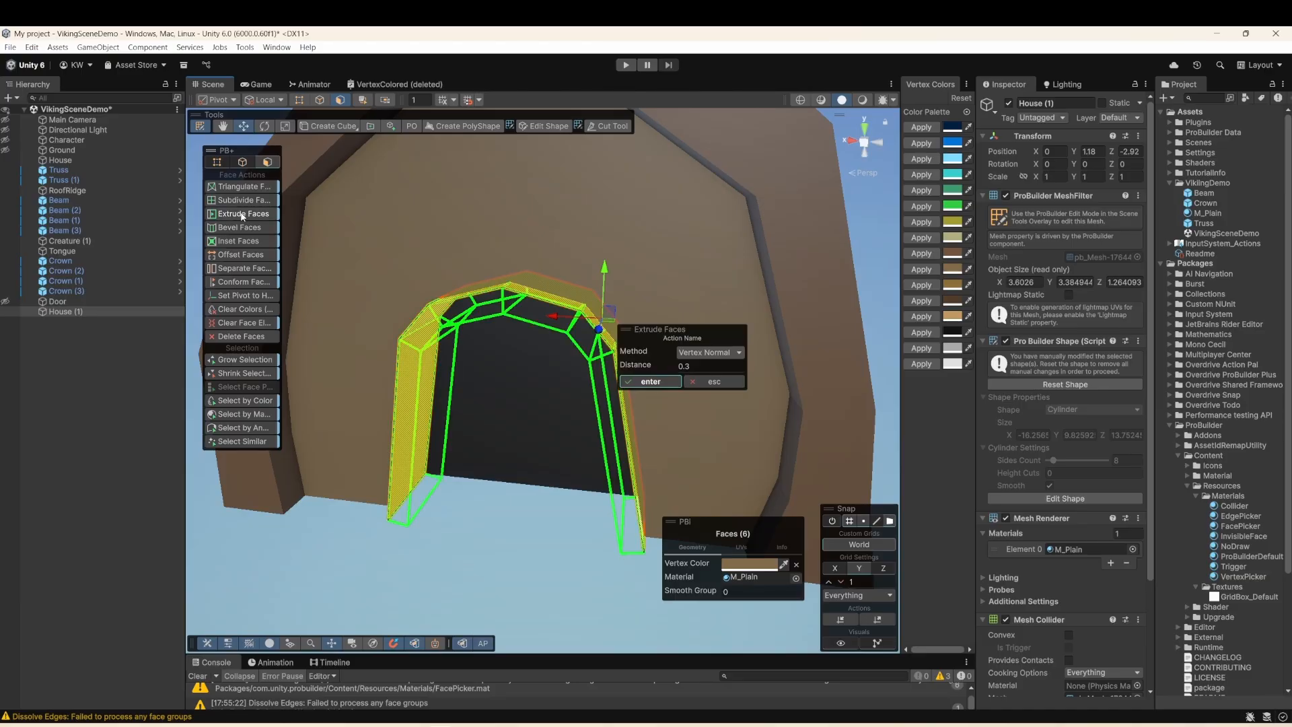
left_click_drag(498, 362, 518, 367, "alt")
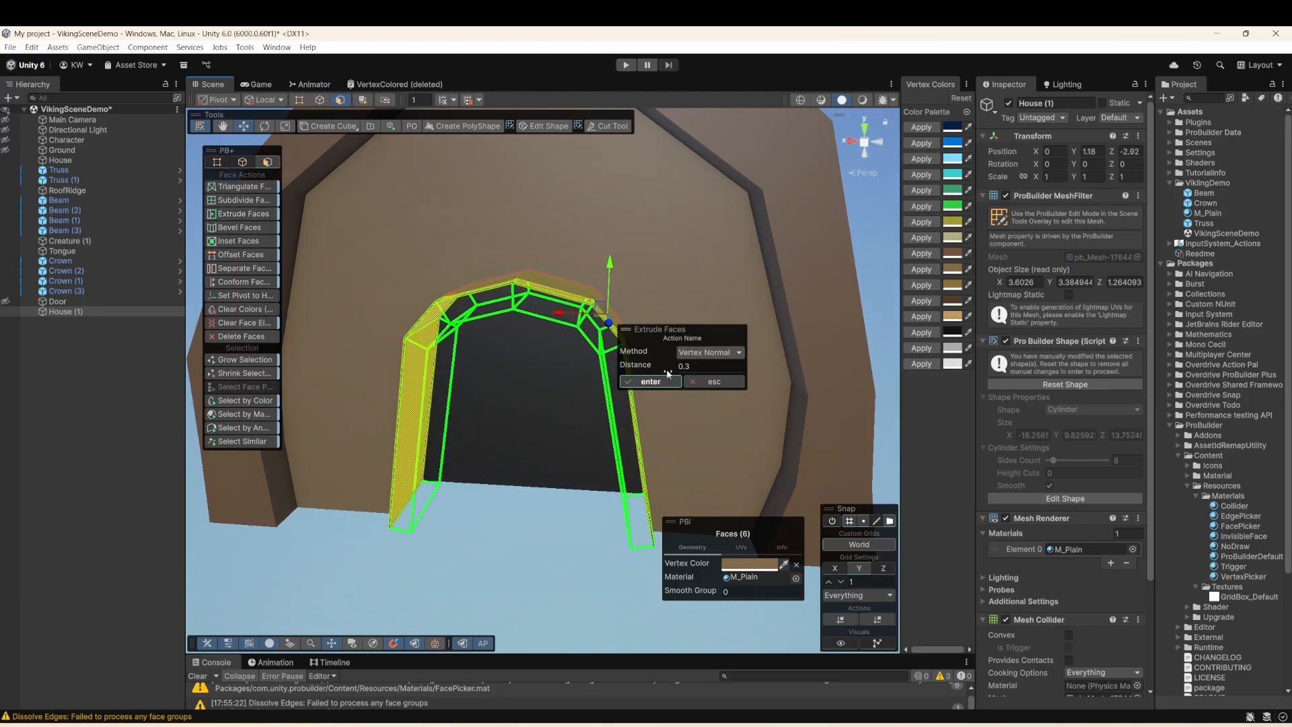
left_click_drag(669, 365, 656, 367)
- Rename the extruded House (1) object as DoorFrame
left_click(61, 311)
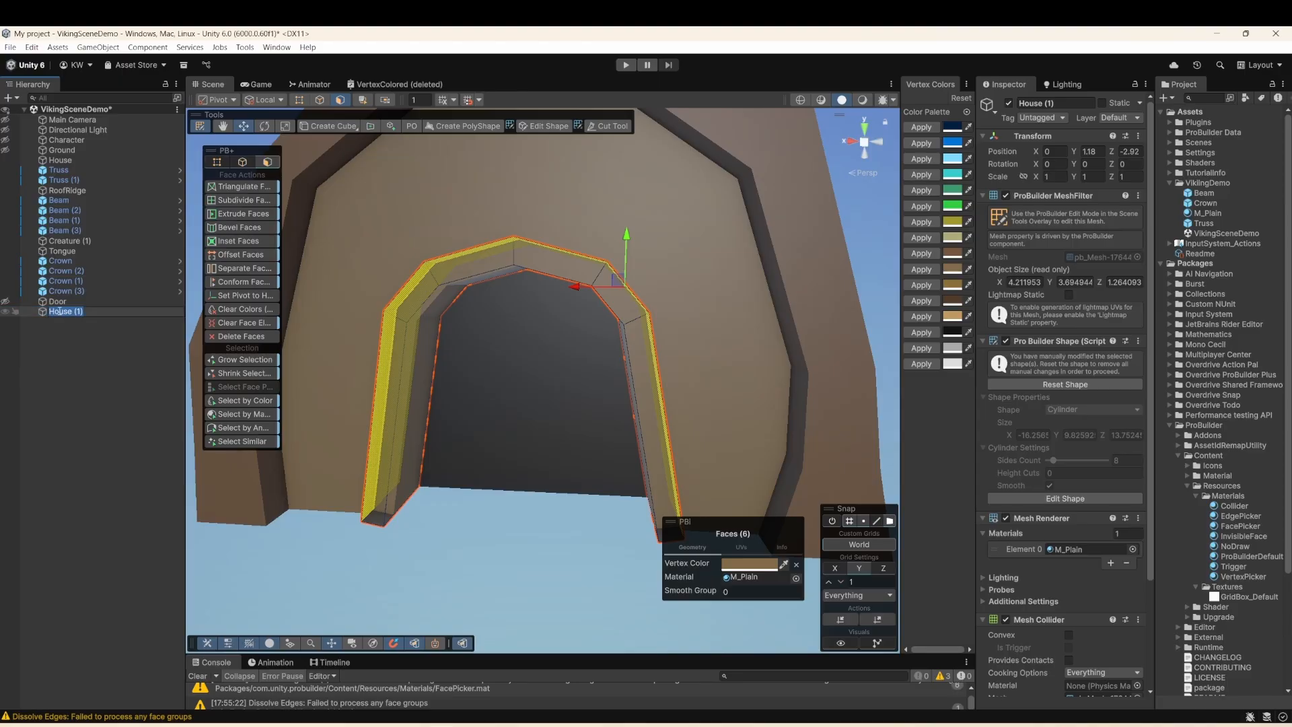
type("DoorFrame")
key("Return")
- Select all 20 connected faces of the DoorFrame and flip their face normals
left_click(203, 129)
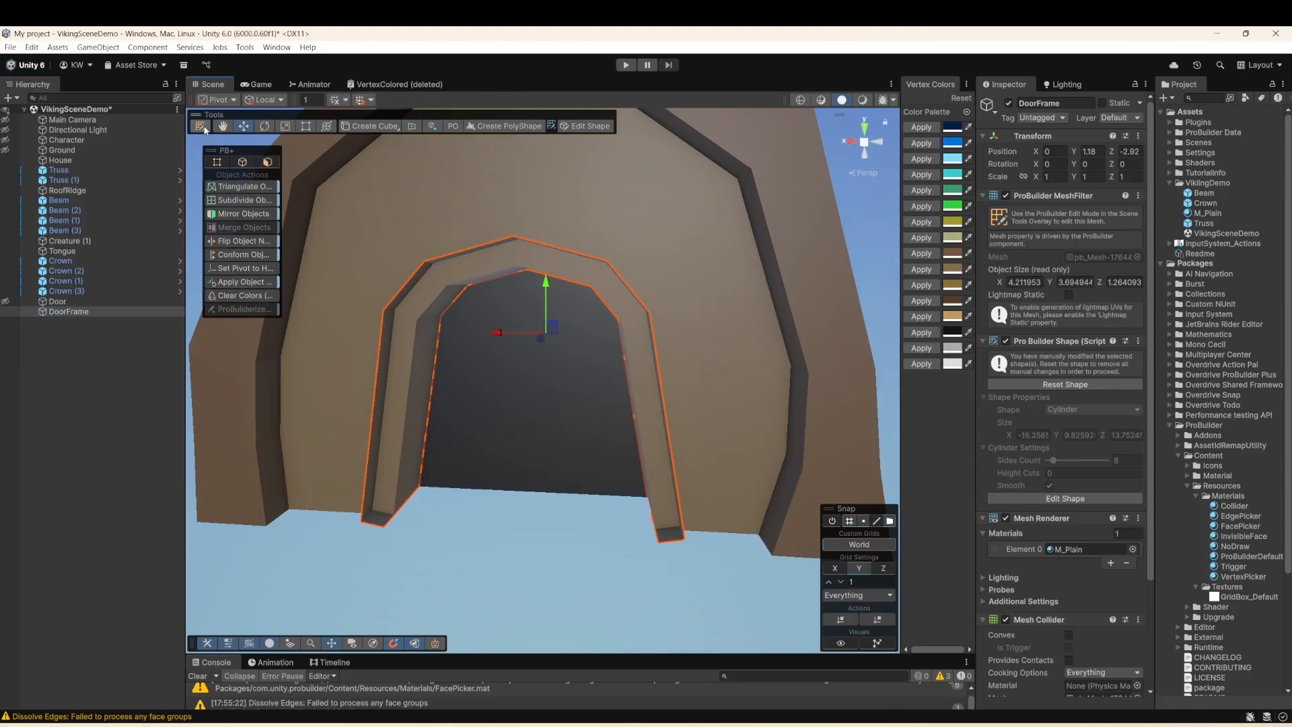
left_click(204, 130)
left_click(372, 518)
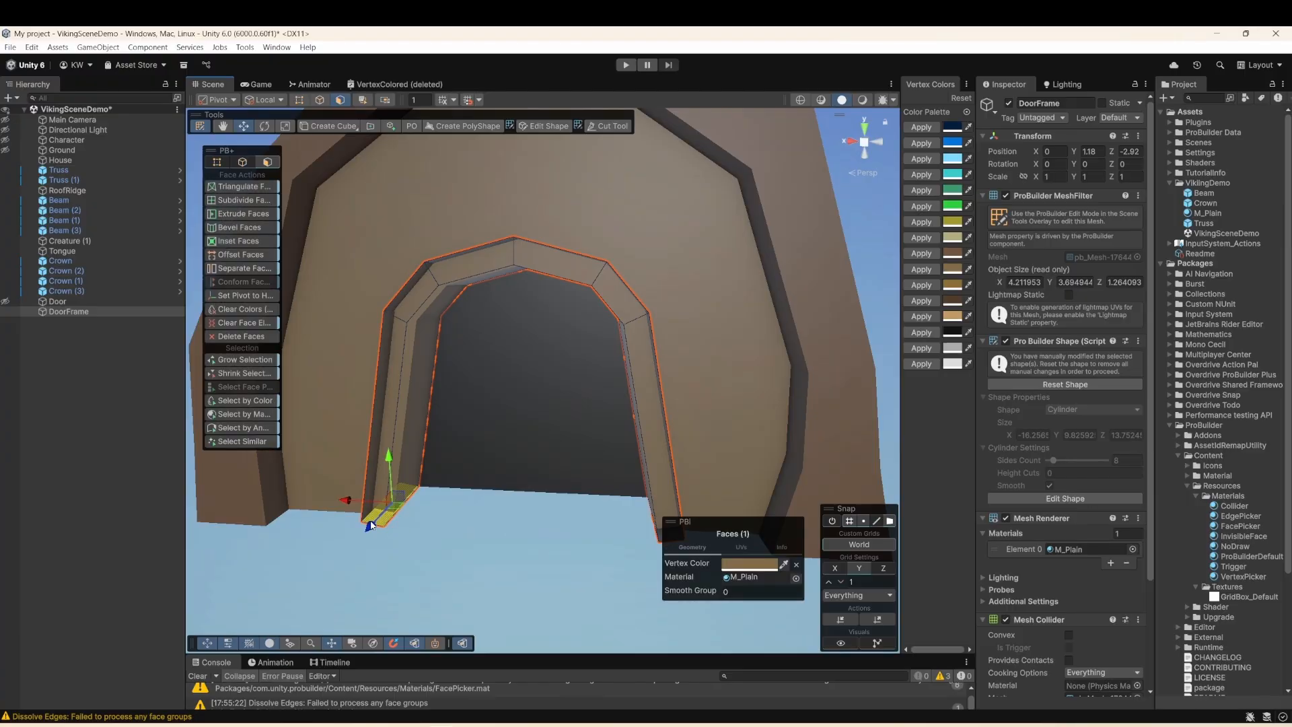
left_click(204, 130)
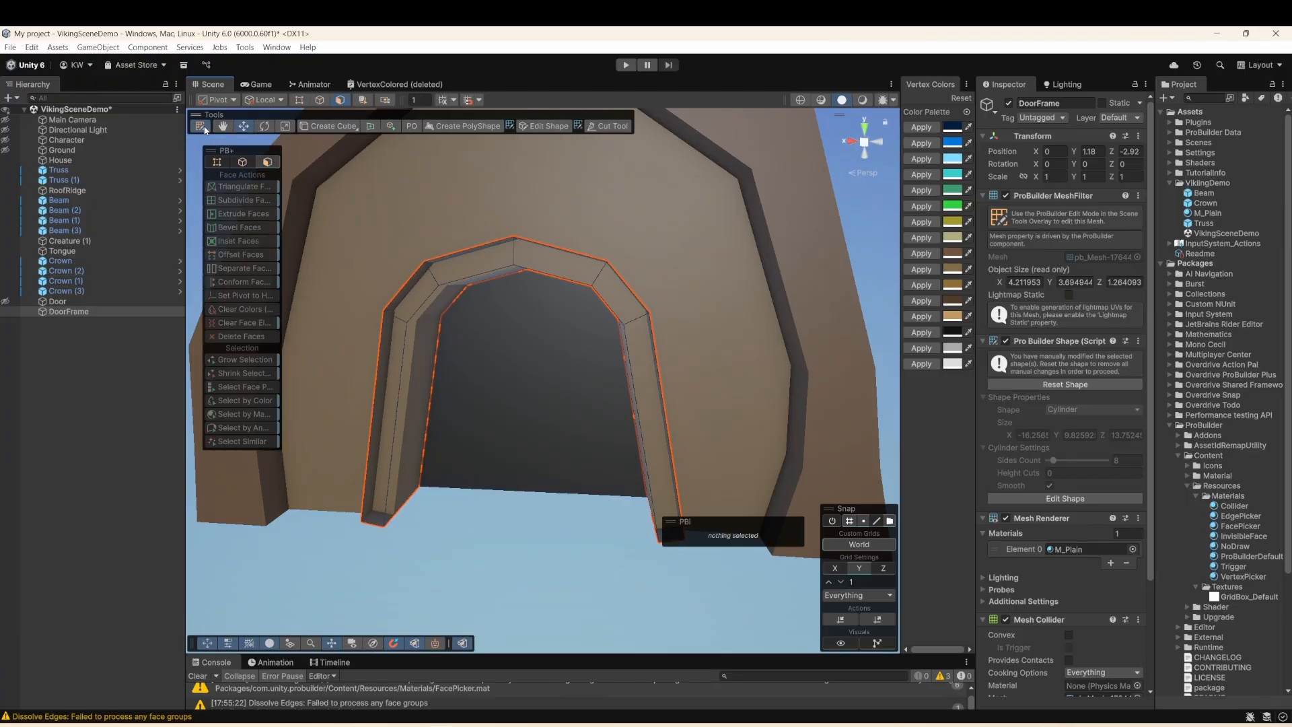
left_click(371, 522)
double_click(371, 525)
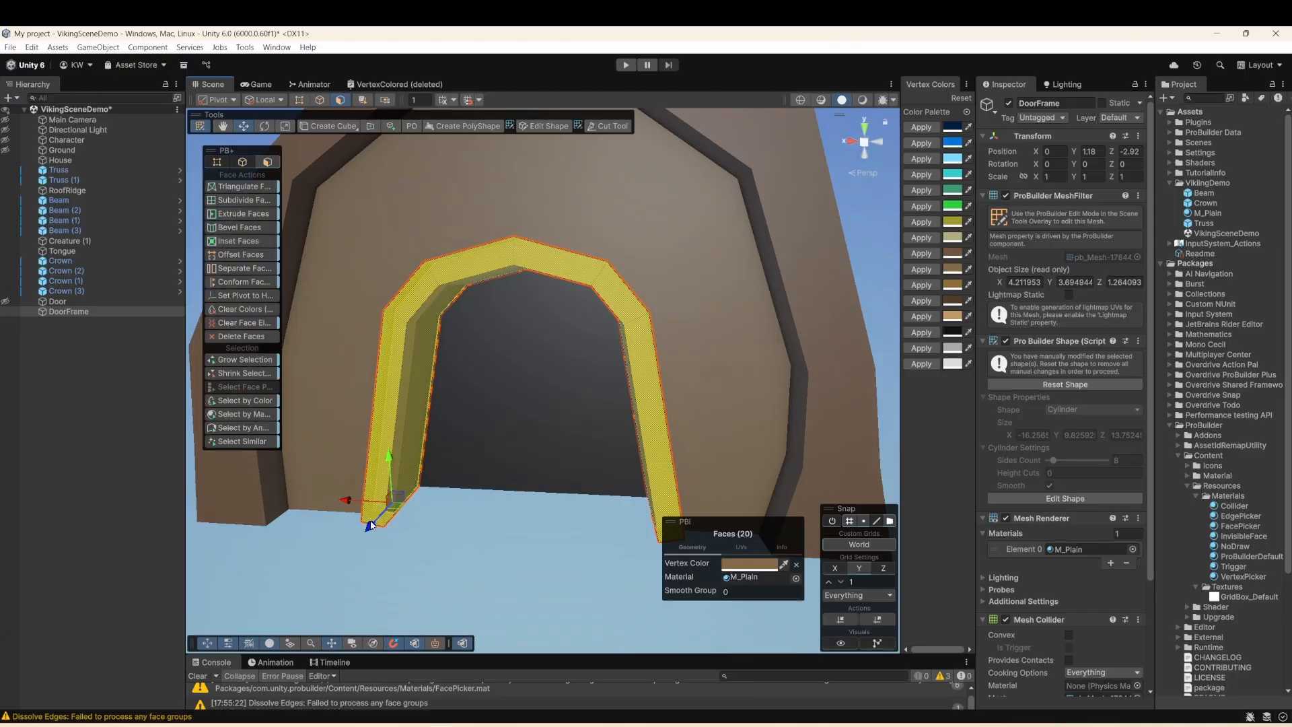
key("space")
type("fli")
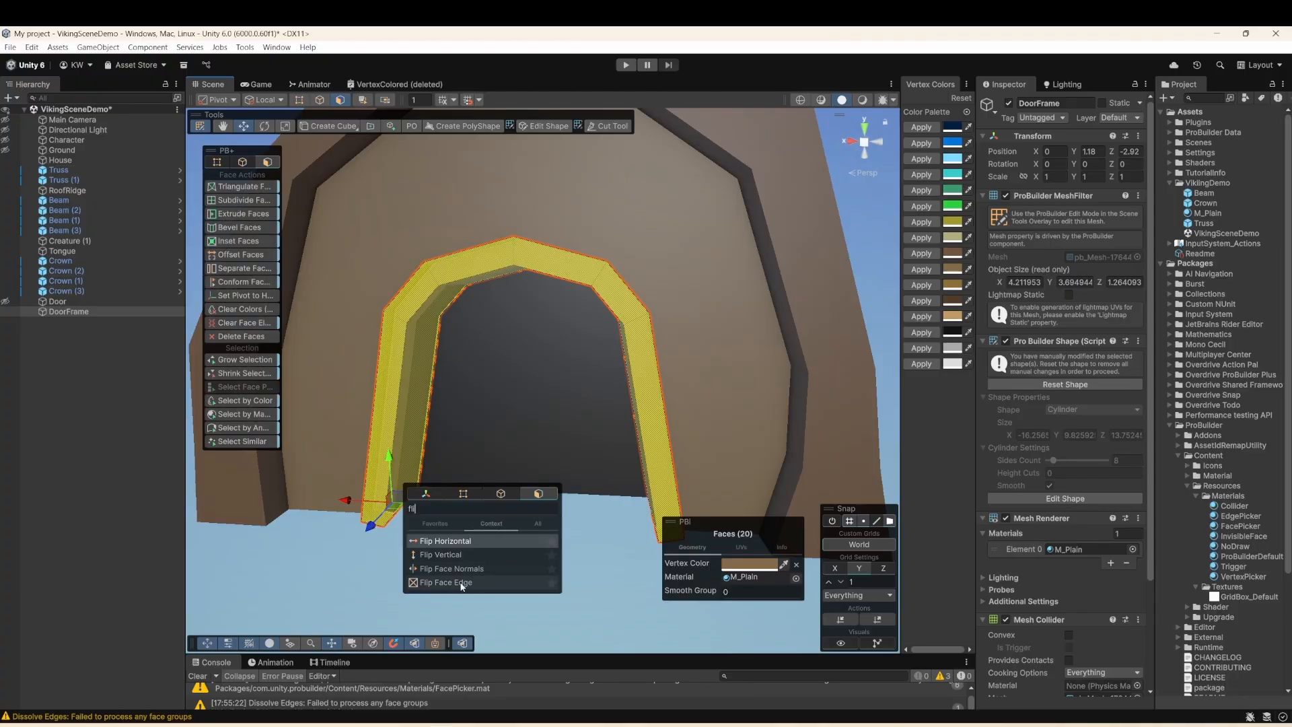
left_click(463, 570)
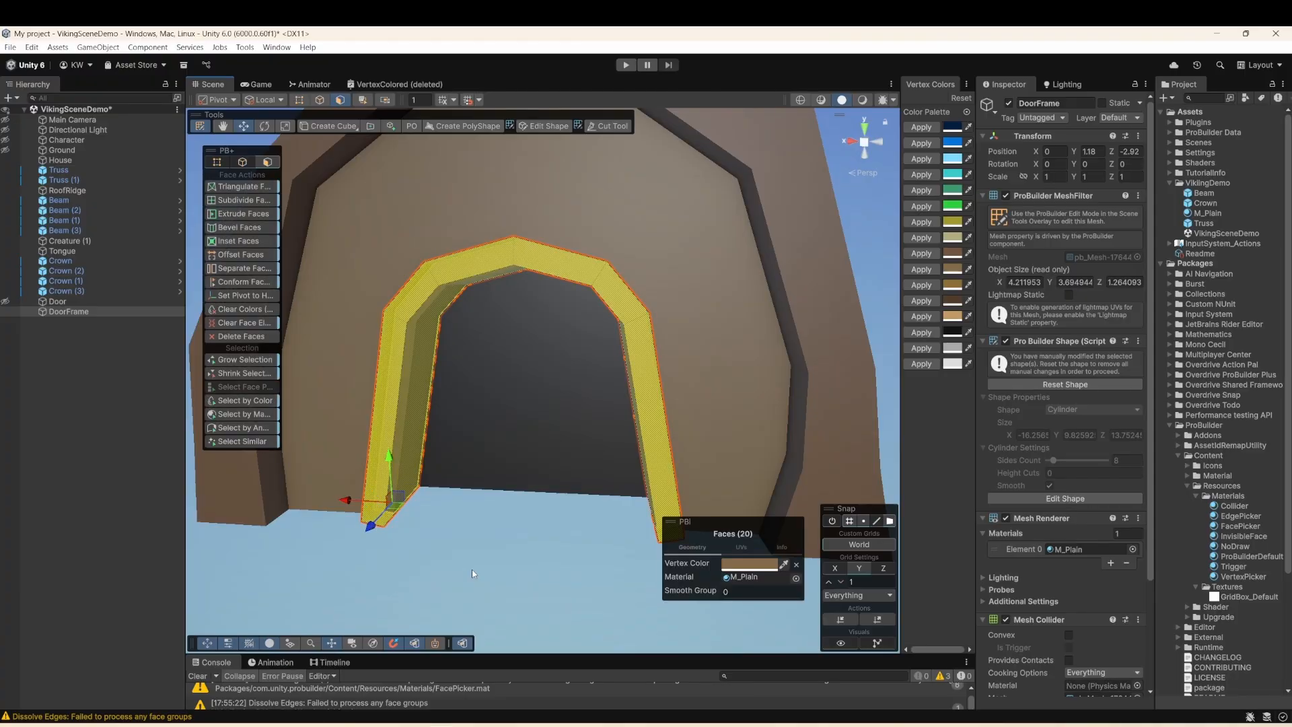
left_click(653, 354)
left_click(523, 564)
left_click_drag(520, 493, 479, 478, "alt")
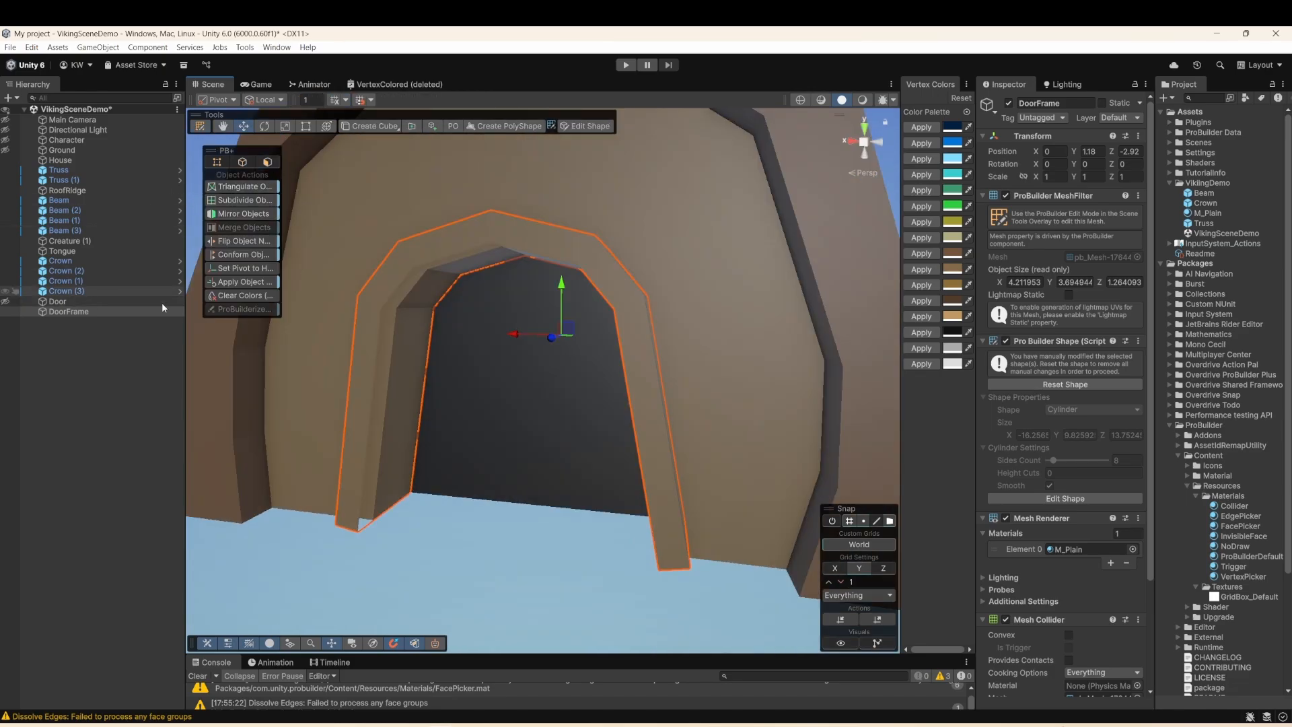
- Isolate the DoorFrame and bridge the two long open edges on the inner side of its first leg
key("shift+h")
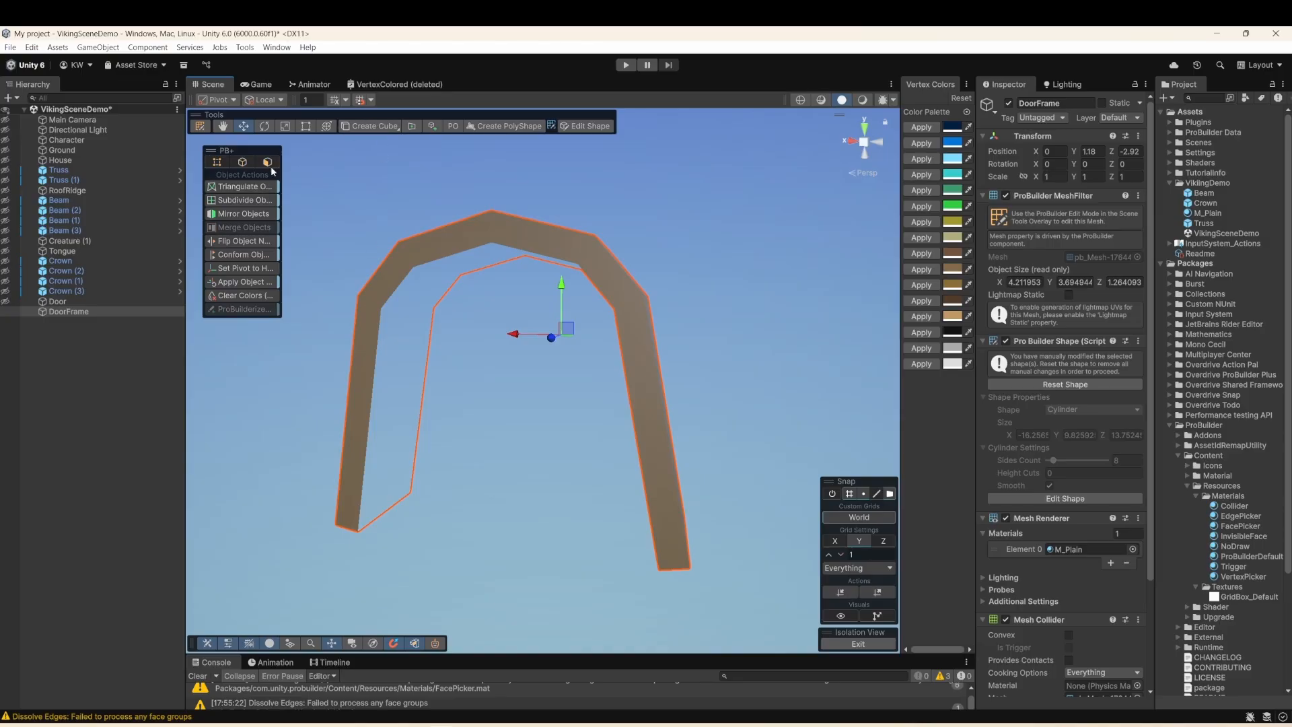
left_click(199, 126)
left_click_drag(461, 347, 440, 295, "alt")
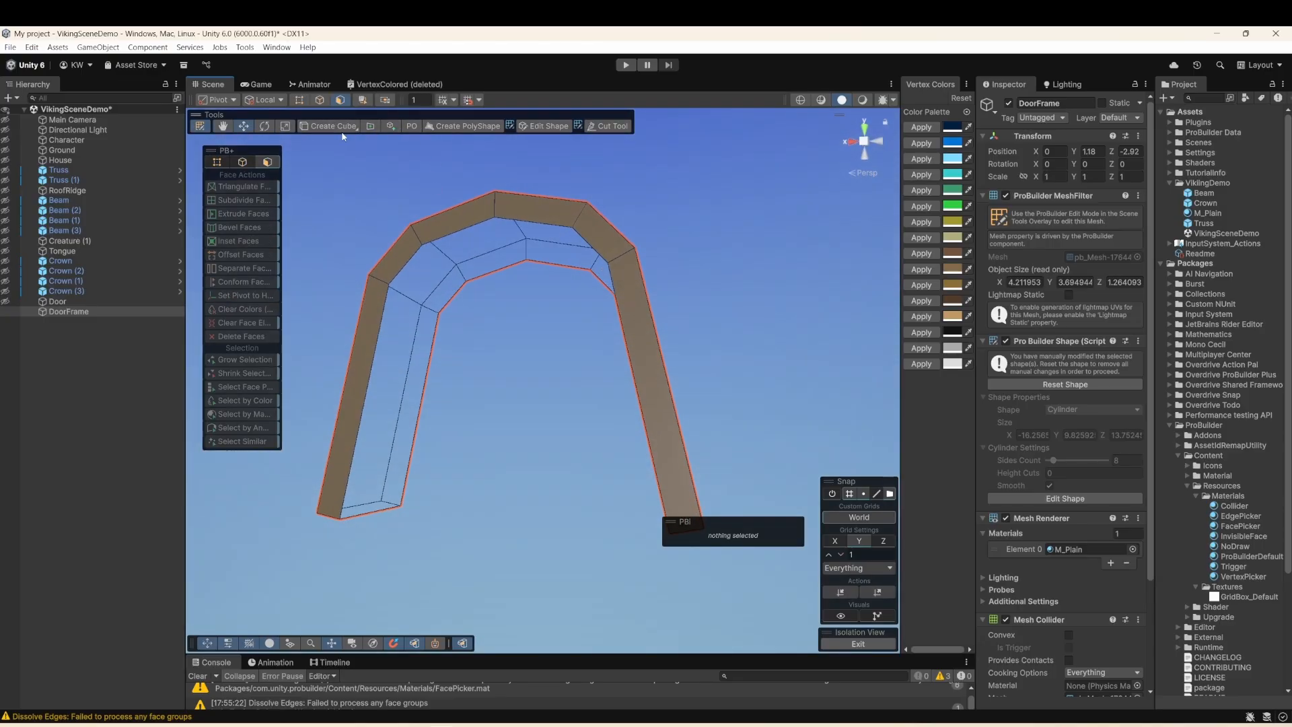
left_click_drag(464, 397, 369, 349, "alt")
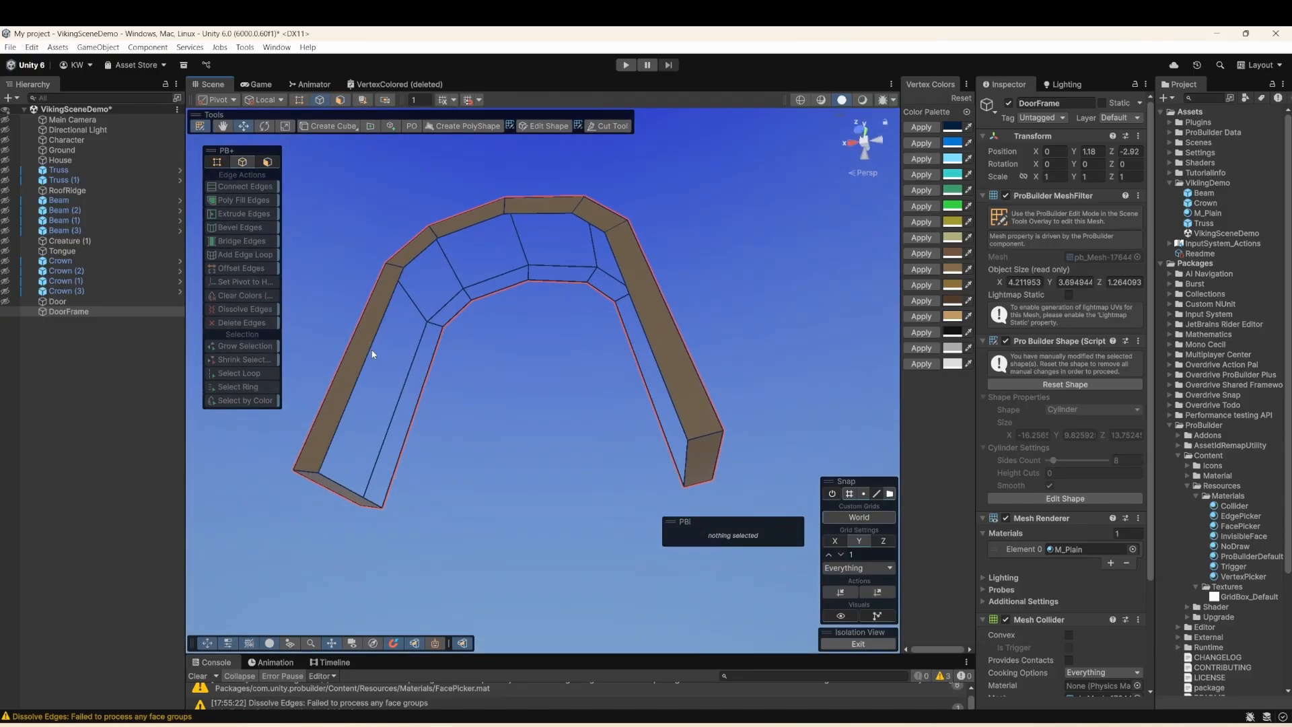
left_click(426, 391)
left_click(242, 240)
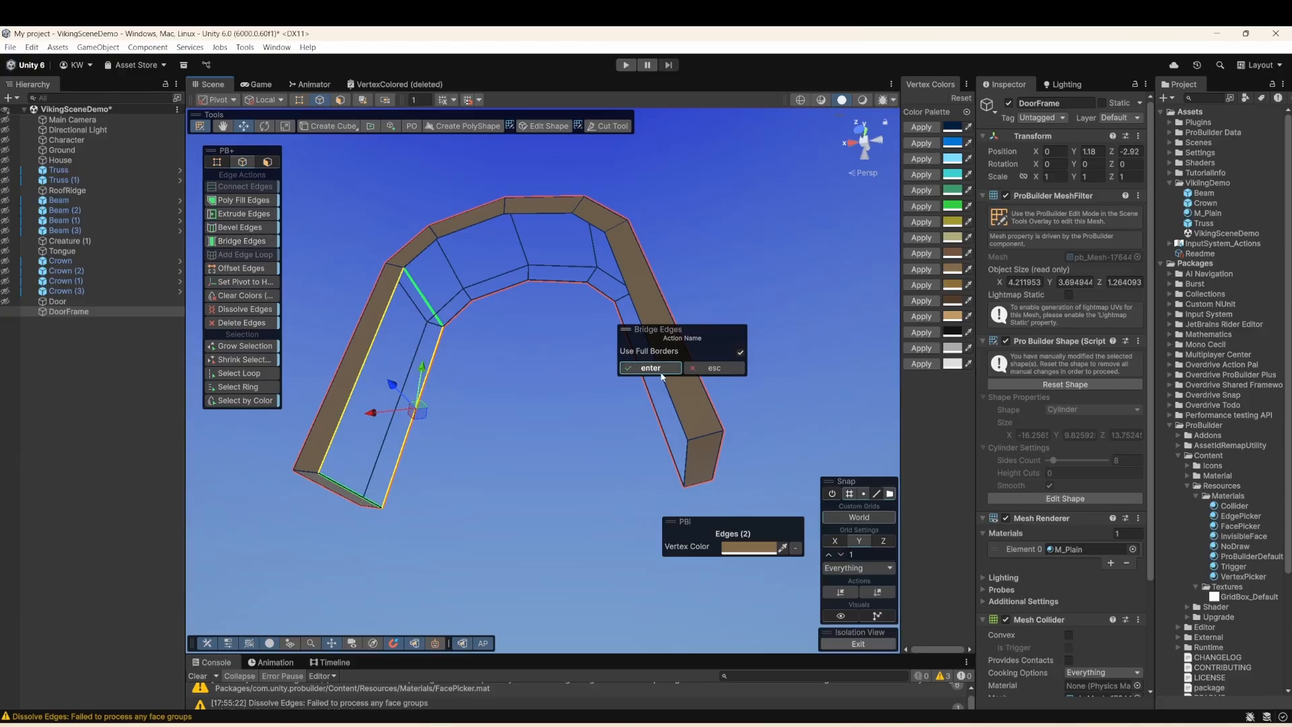
left_click(649, 369)
- Bridge the open inner edges of the arch segment beside the closed leg and of another segment near the arch's crown
left_click_drag(525, 337, 467, 286, "alt")
left_click(421, 271)
left_click(469, 330, "shift")
left_click(242, 240)
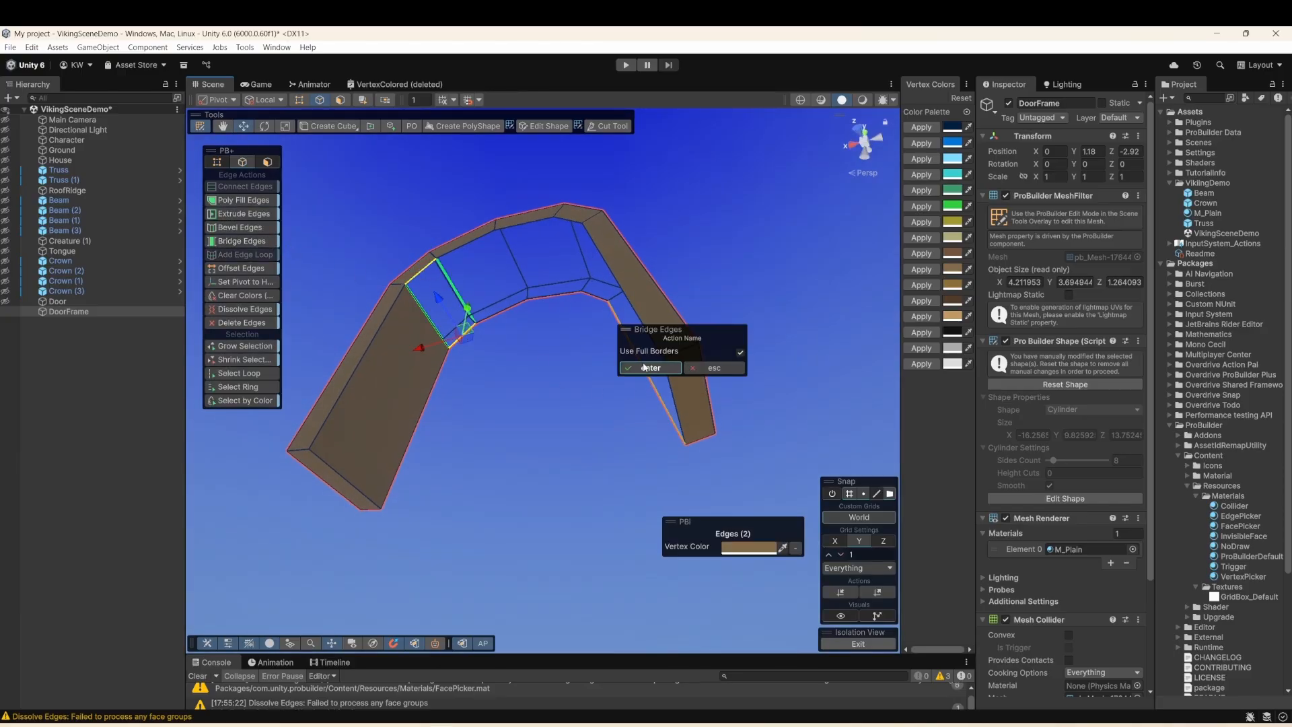
left_click(648, 368)
left_click_drag(502, 265, 505, 222, "alt")
left_click(556, 312)
left_click(538, 237, "shift")
left_click(243, 240)
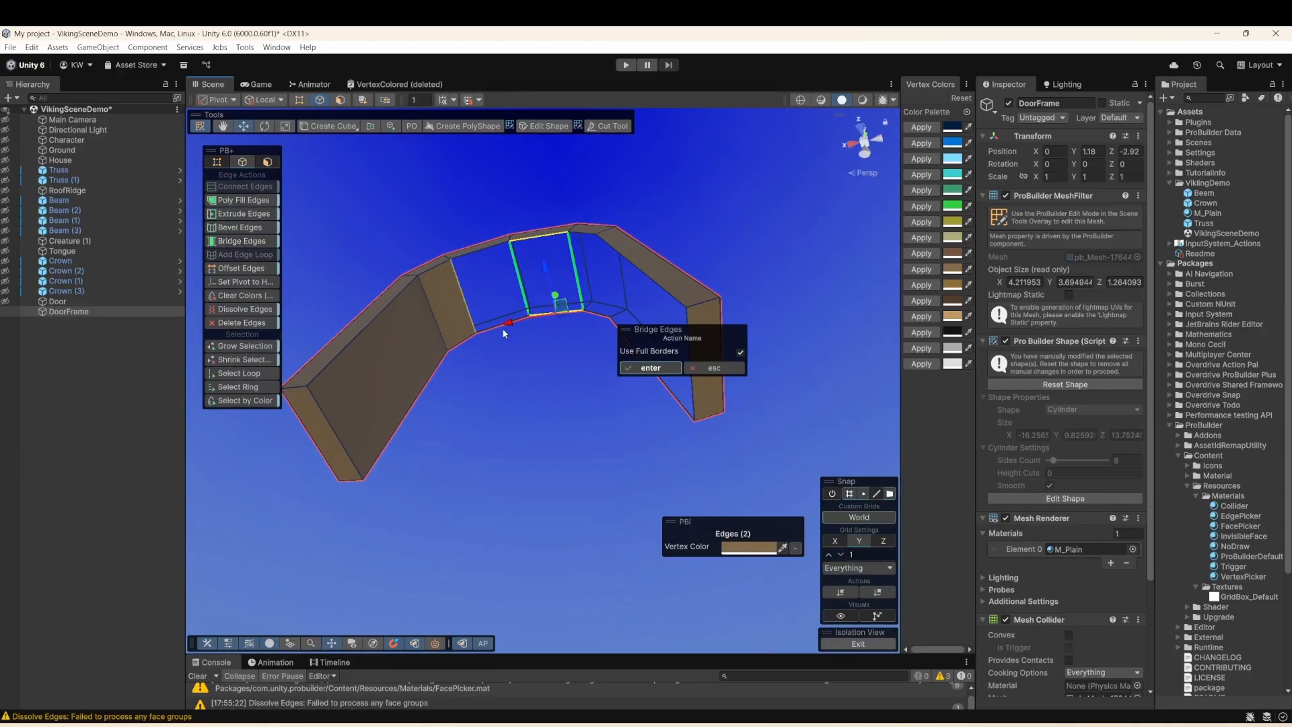
left_click(649, 369)
- Bridge the two long open edges on the inner side of the DoorFrame's opposite leg
left_click(651, 278)
left_click(633, 352, "shift")
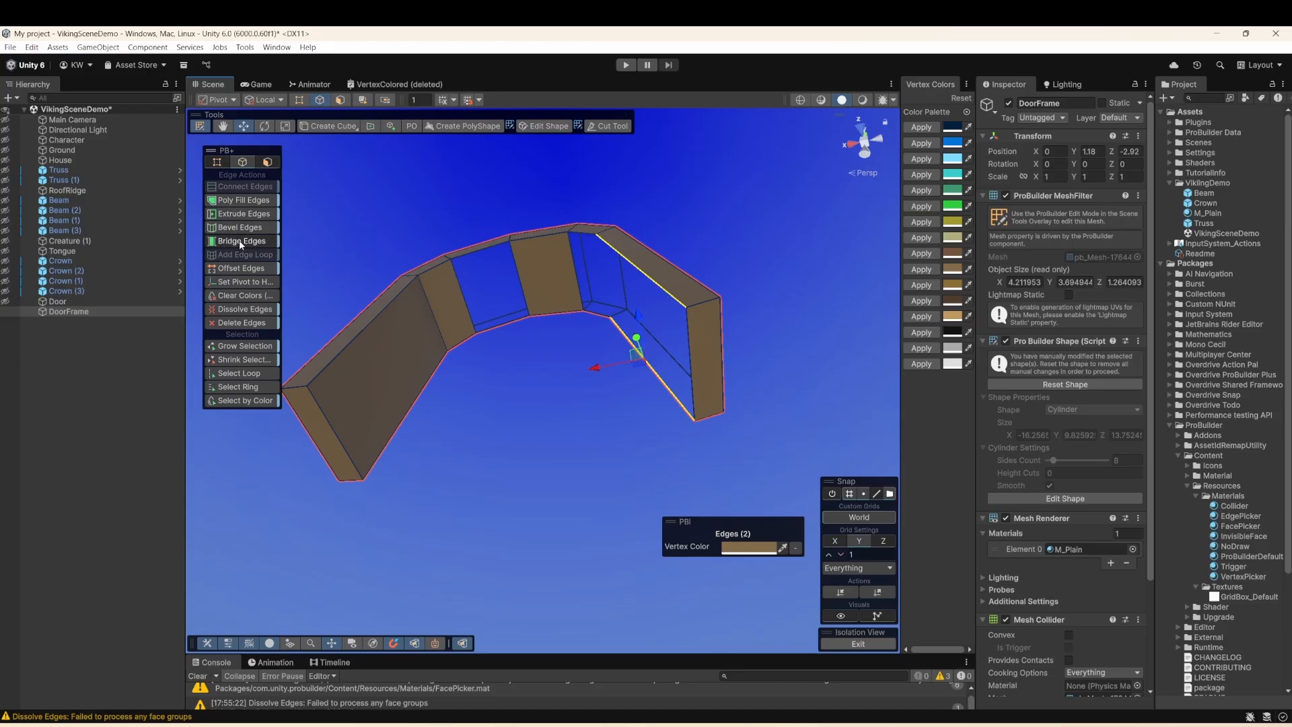
left_click(242, 240)
left_click(649, 369)
- Close the two remaining gaps inside the DoorFrame's arch with Poly Fill on their four open edges
left_click(468, 258)
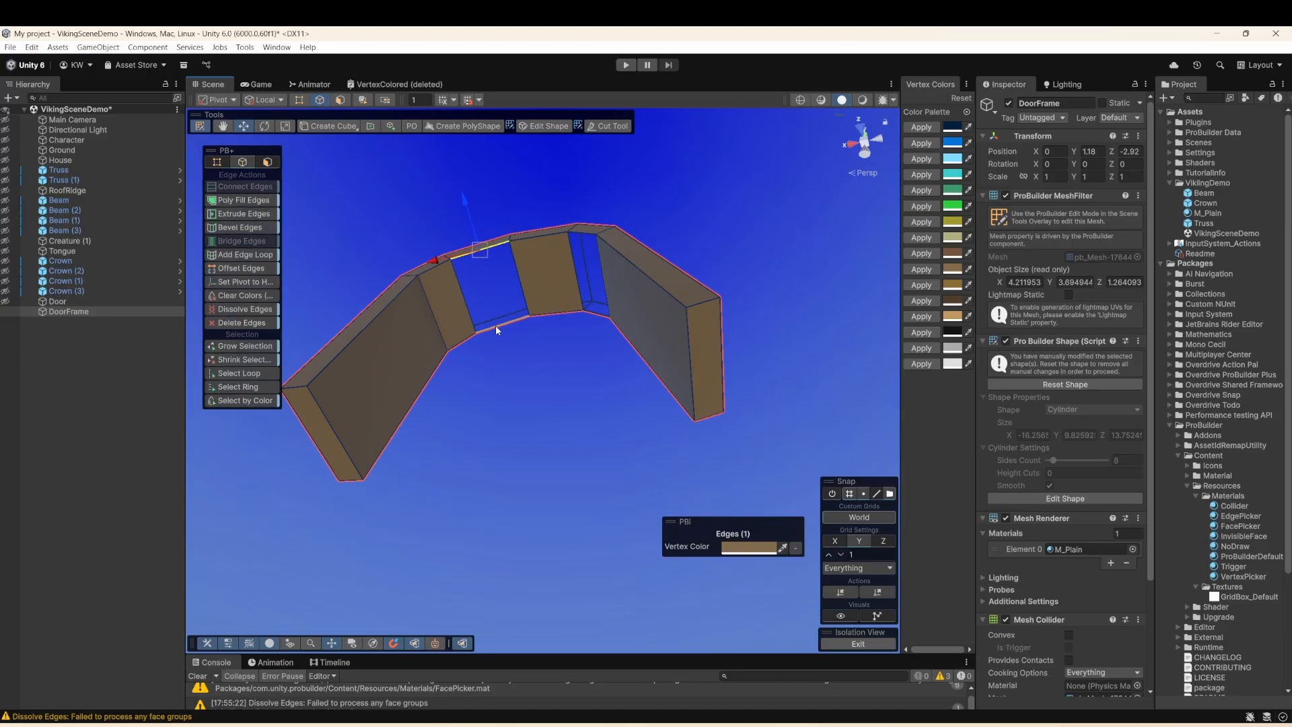
left_click(495, 325, "shift")
left_click(583, 236, "shift")
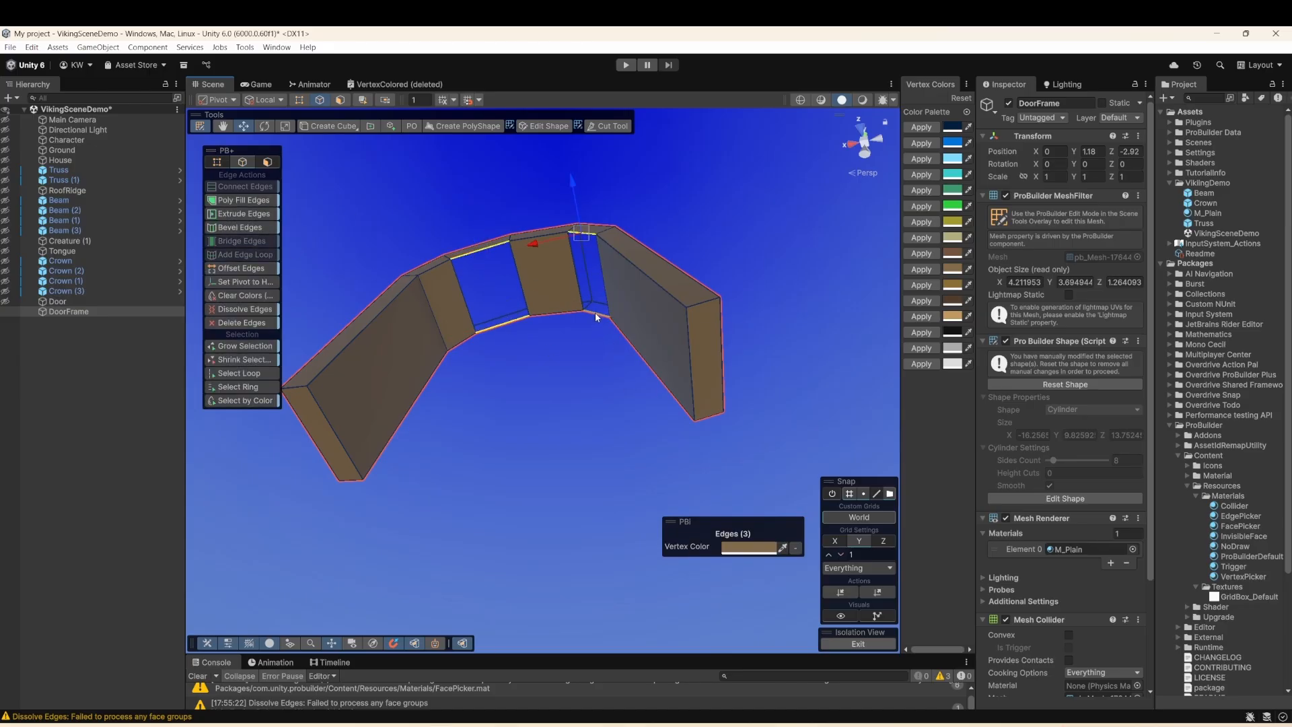
left_click(595, 312, "shift")
left_click(241, 226)
left_click(244, 200)
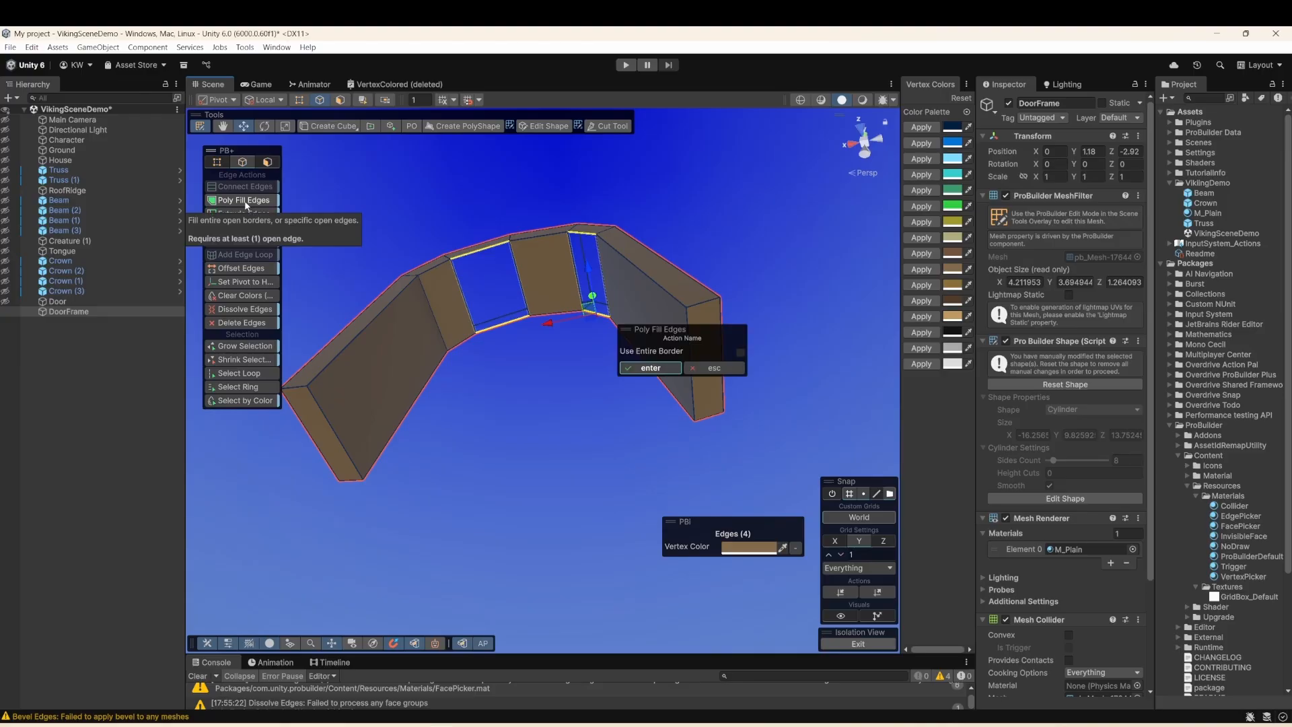
left_click(669, 372)
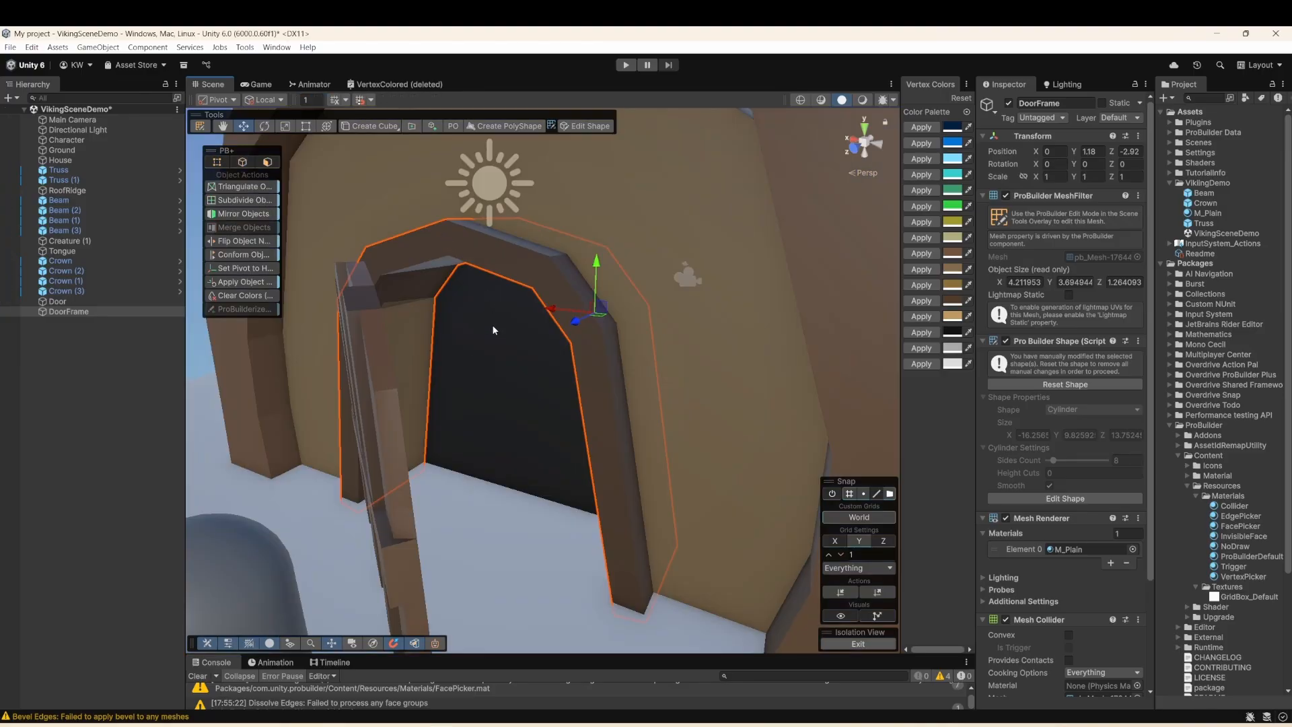
- Hide the DoorFrame in the scene to expose the House's doorway recess
left_click_drag(453, 369, 410, 287, "alt")
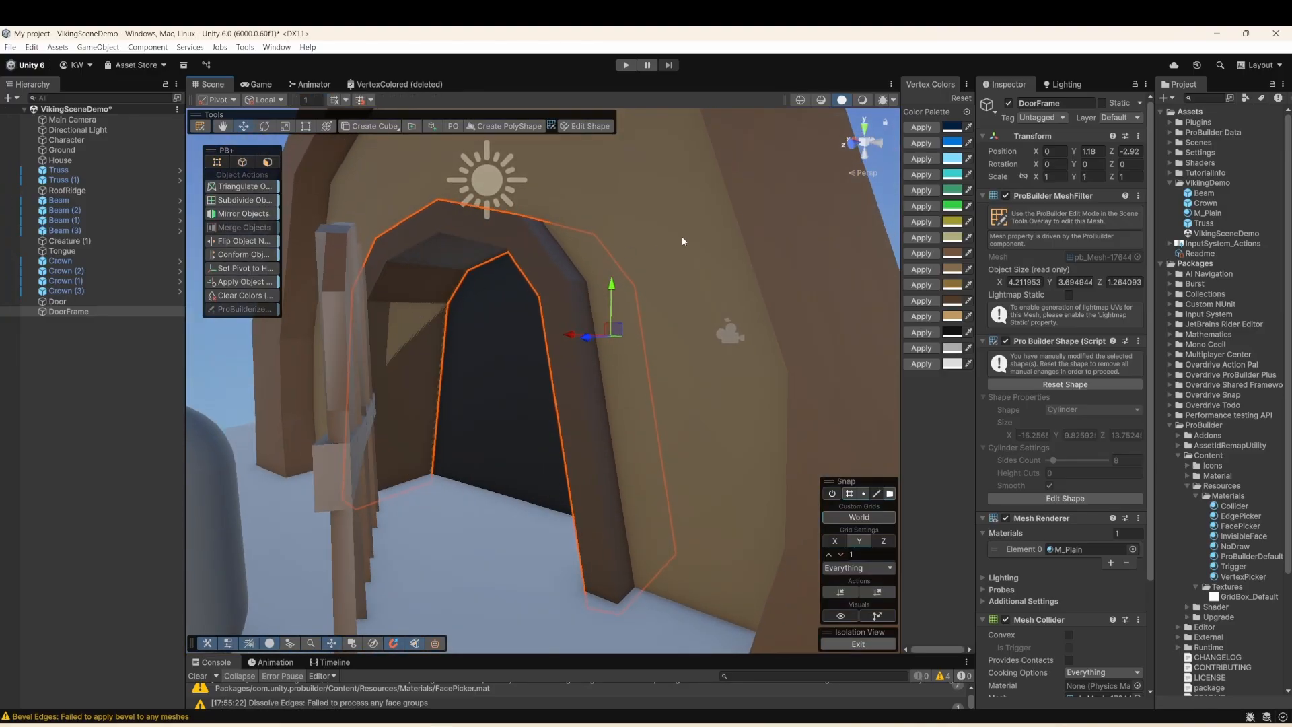
left_click(590, 378)
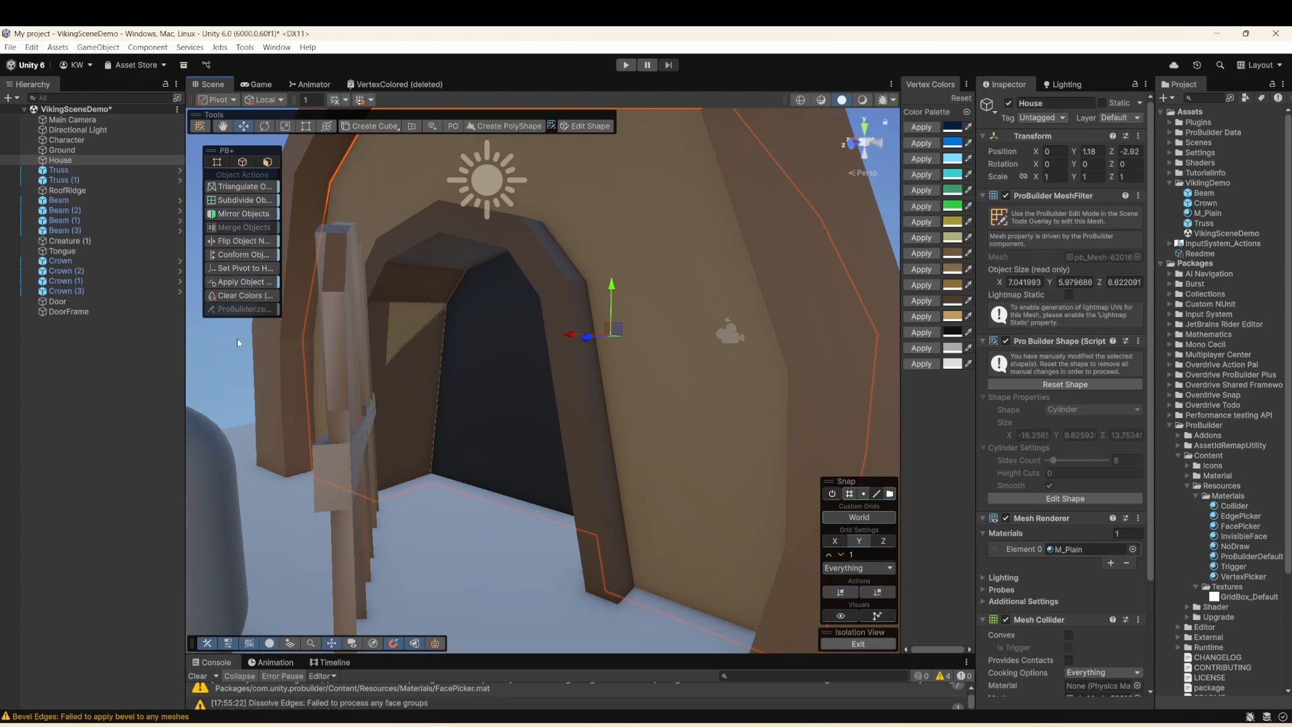
left_click(70, 312)
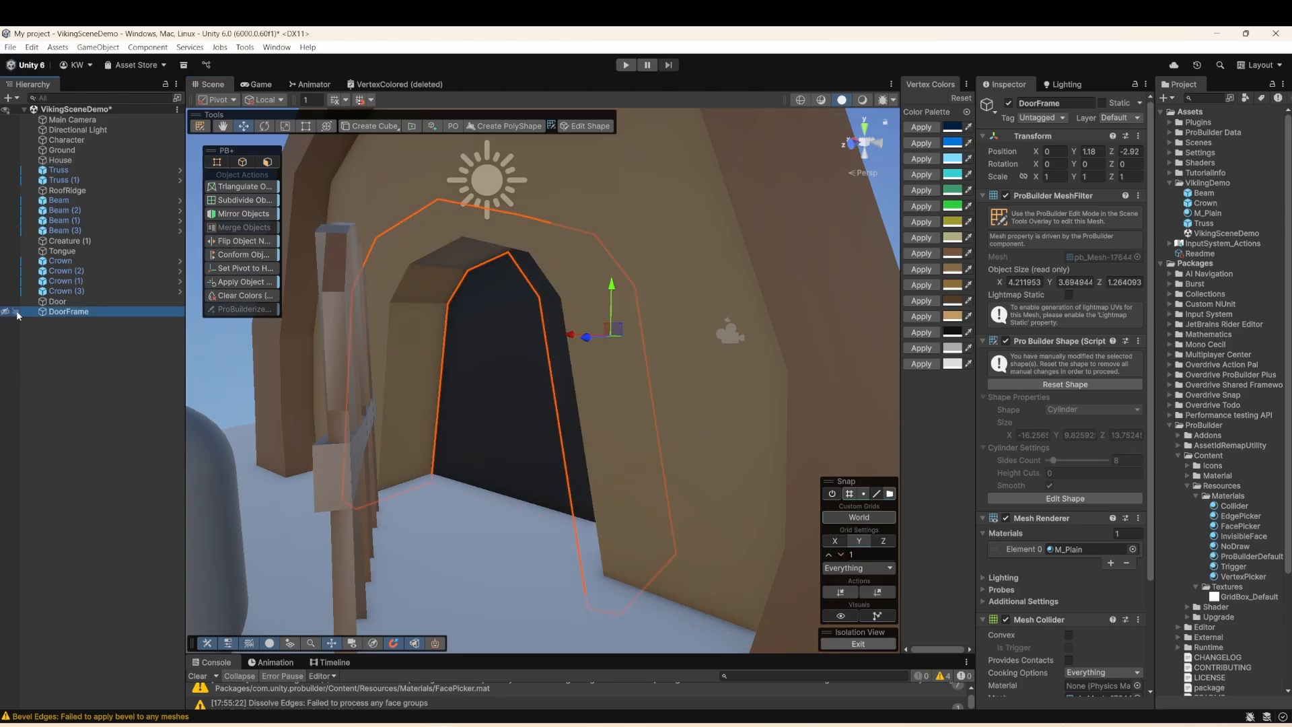
- Delete the six side and arch faces of the House's doorway recess
left_click(390, 338)
left_click(267, 162)
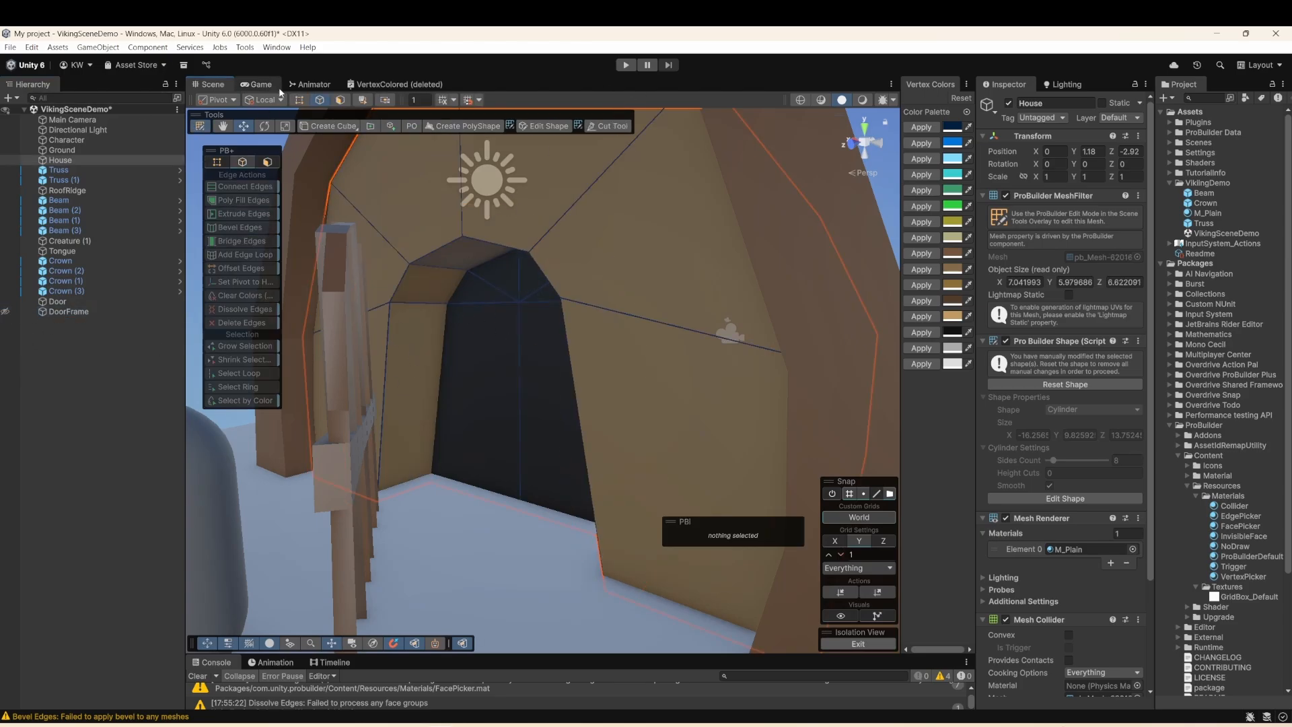
left_click(430, 343)
left_click(474, 246, "shift")
left_click(522, 243, "shift")
left_click_drag(456, 342, 586, 263, "alt")
left_click(606, 262, "shift")
left_click(627, 307, "shift")
key("BackSpace")
- Make both the DoorFrame and the Door visible in the scene again
left_click_drag(628, 307, 471, 323, "alt")
left_click(5, 302)
left_click(6, 312)
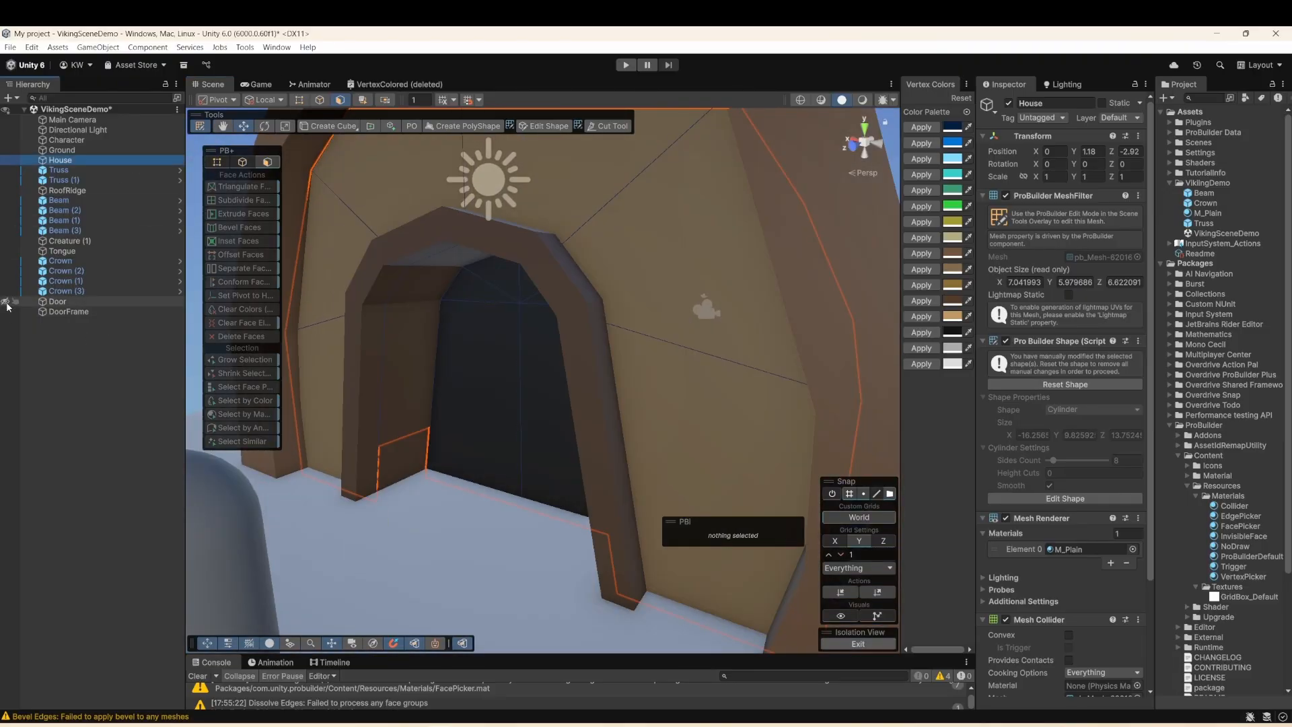
left_click(6, 301)
- Pull the outer bottom edge of the DoorFrame's foot sideways until the frame is about 4.6 wide
scroll(407, 276, "down", 2)
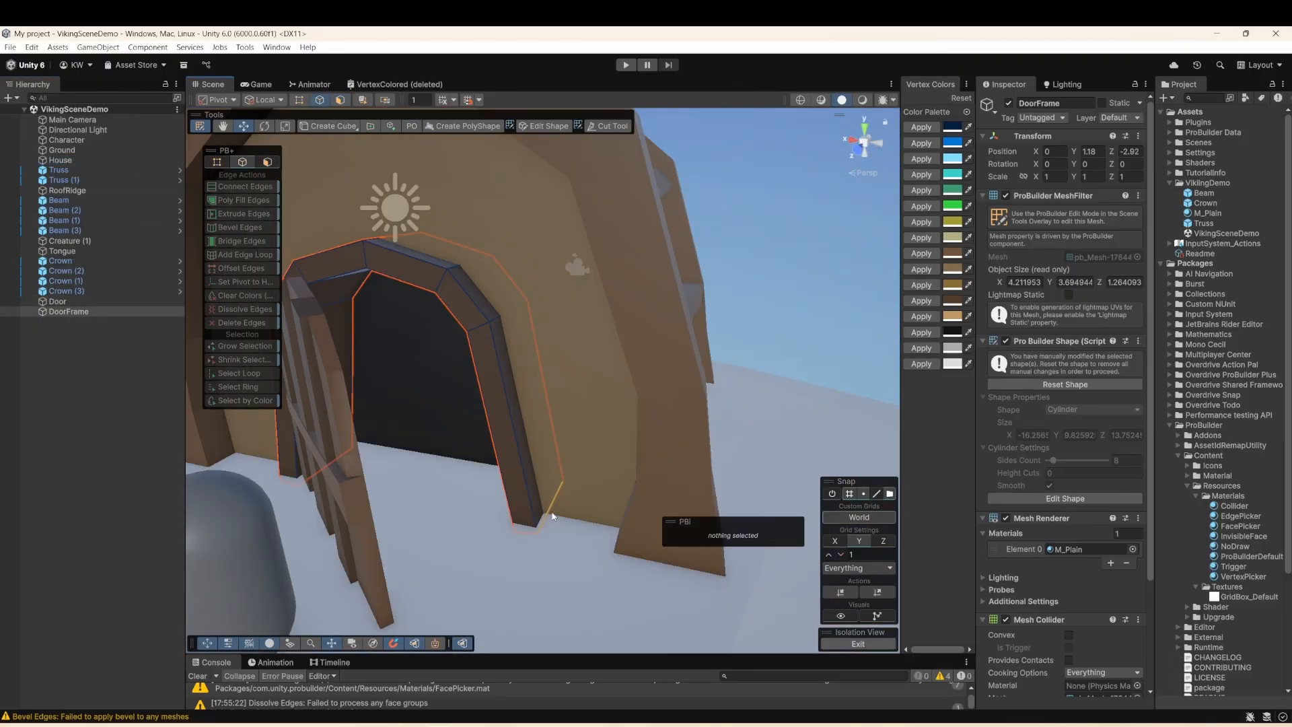
left_click(552, 516)
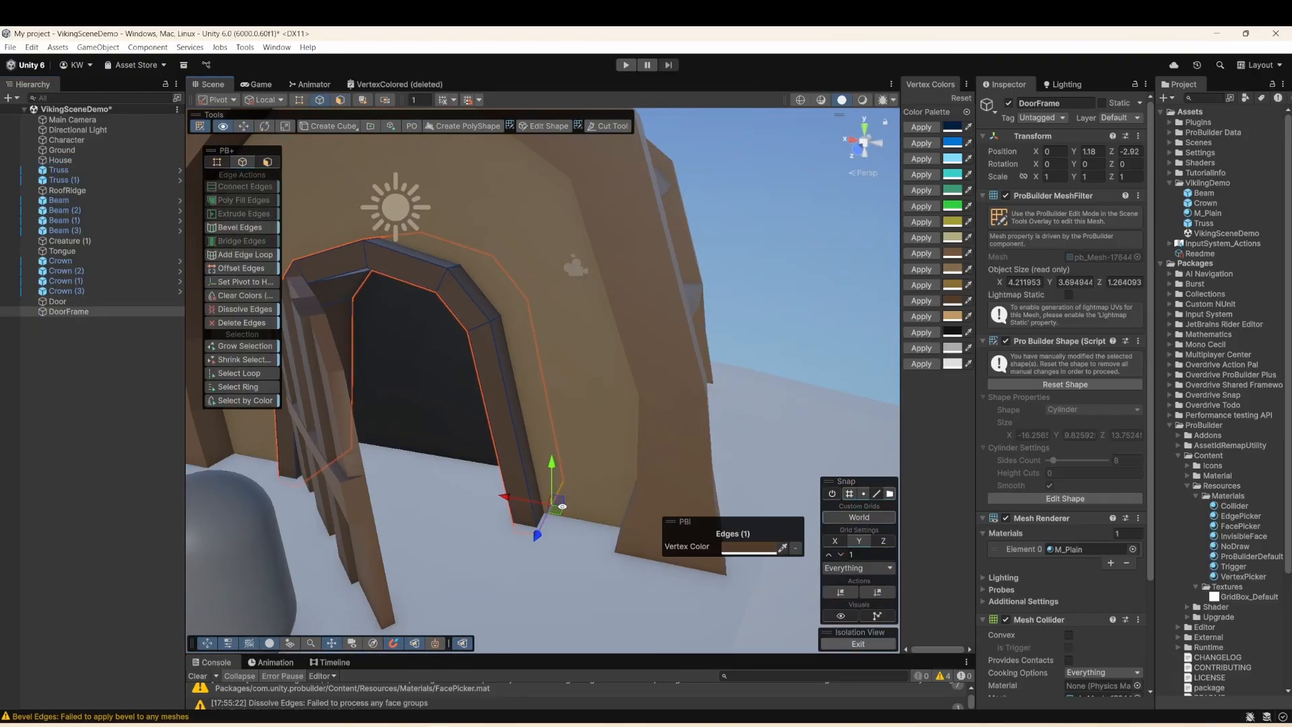
left_click_drag(552, 516, 613, 506, "alt")
left_click_drag(513, 493, 544, 497)
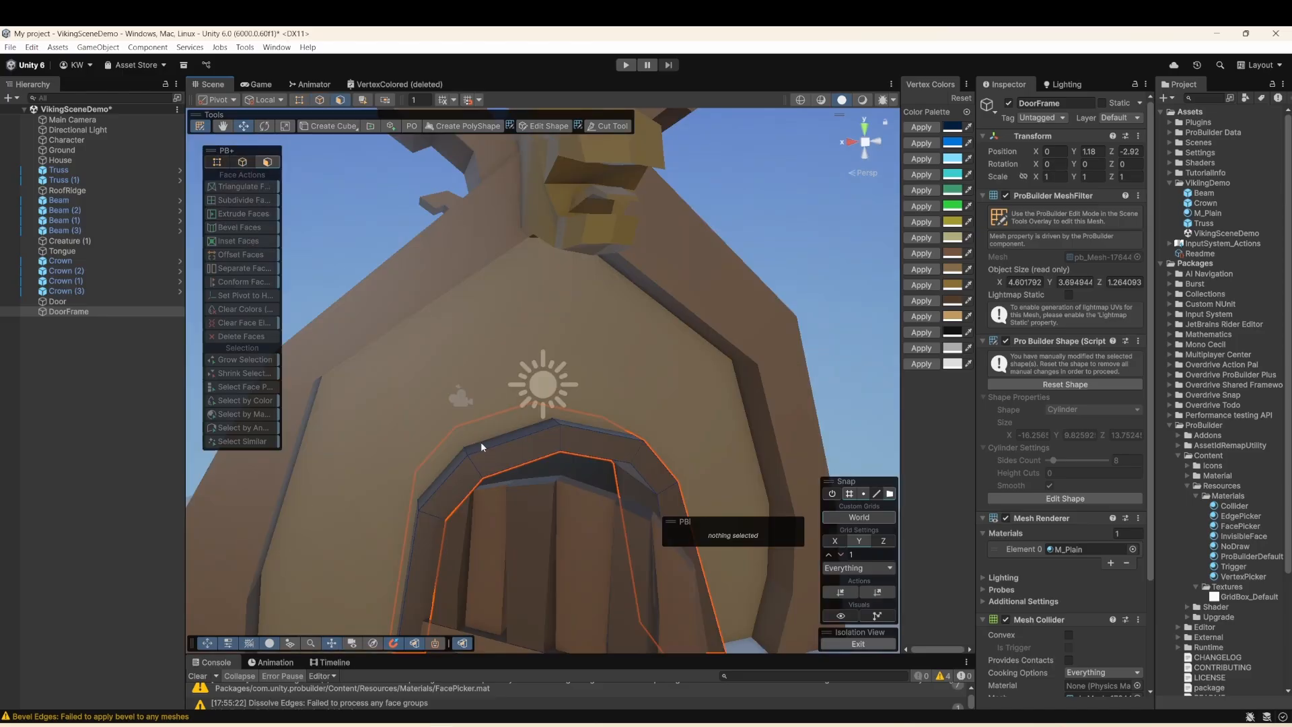
- Raise the DoorFrame's arch edge until the frame is about 3.95 high and shift an outer edge of the leg outward
left_click_drag(481, 441, 476, 421, "alt")
left_click(476, 421)
left_click_drag(471, 411, 464, 392)
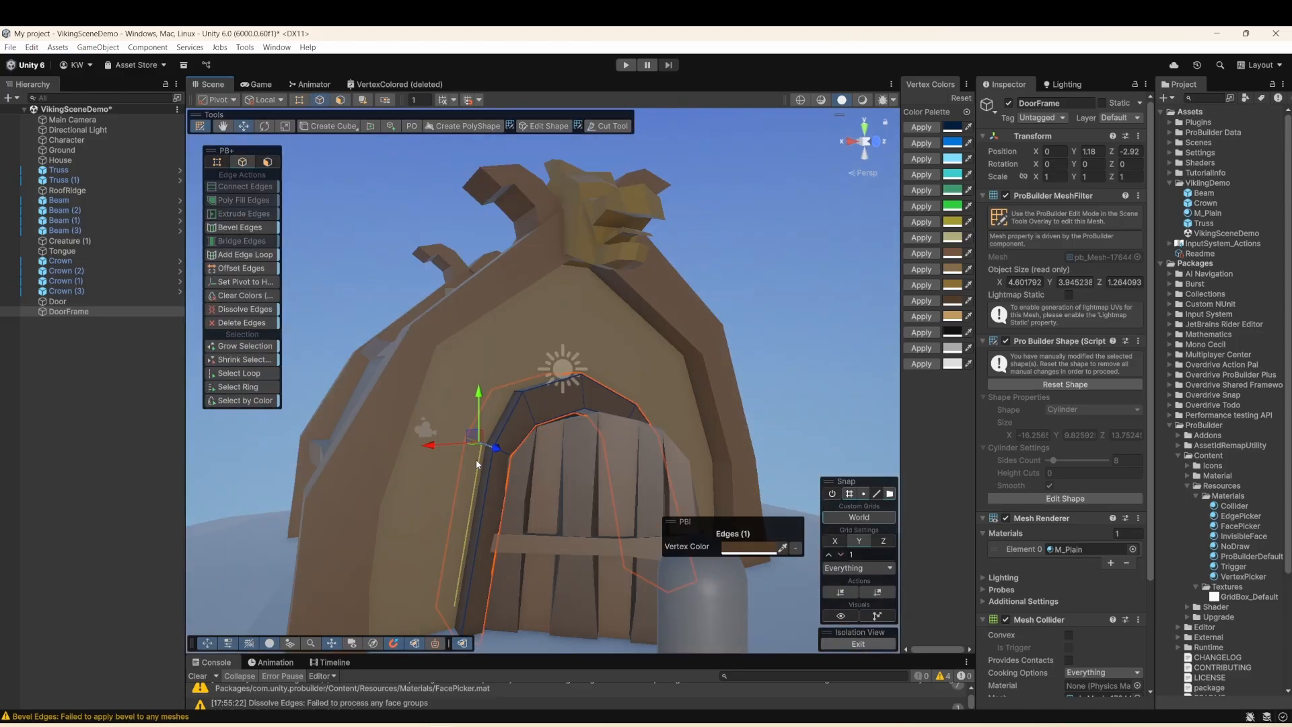
left_click_drag(476, 464, 457, 447, "alt")
left_click_drag(457, 437, 404, 424)
scroll(502, 433, "down", 3)
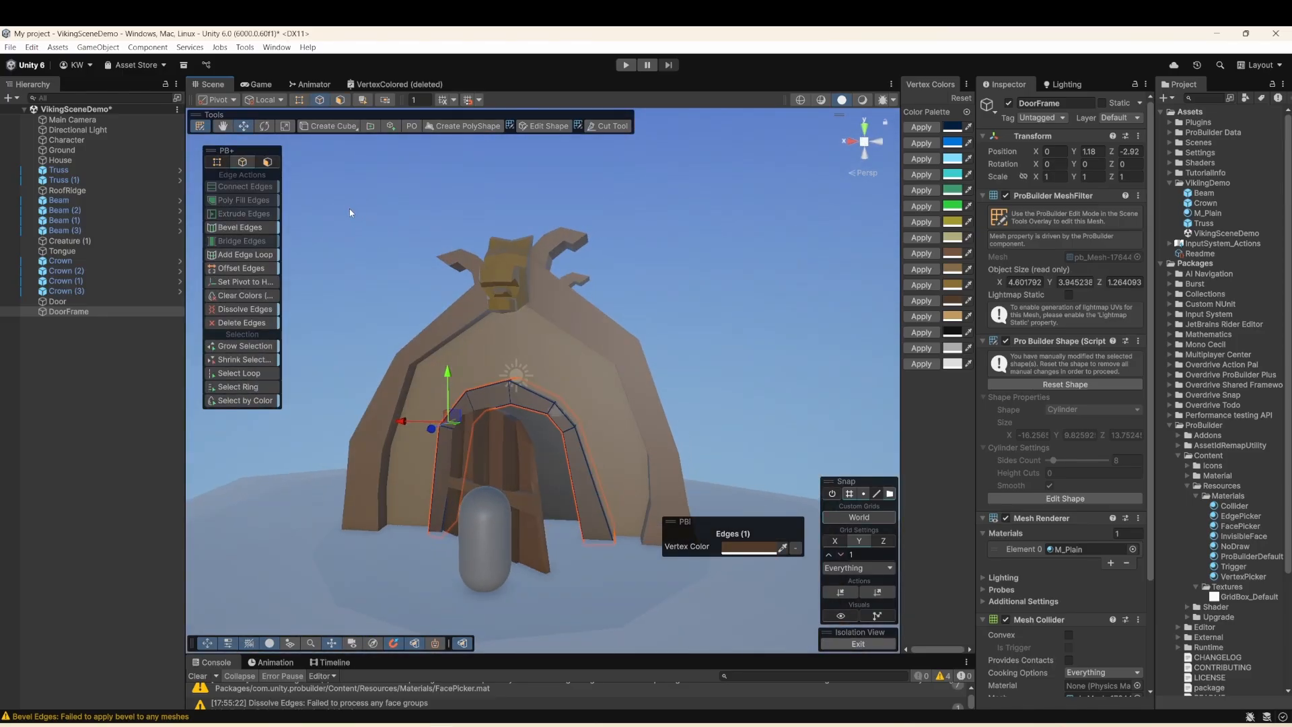
- Create a 13-sided cylinder 1 × 1 across and about 0.6 deep on the gable wall above the doorway
left_click(200, 126)
left_click(316, 235)
left_click_drag(531, 458, 666, 496, "alt")
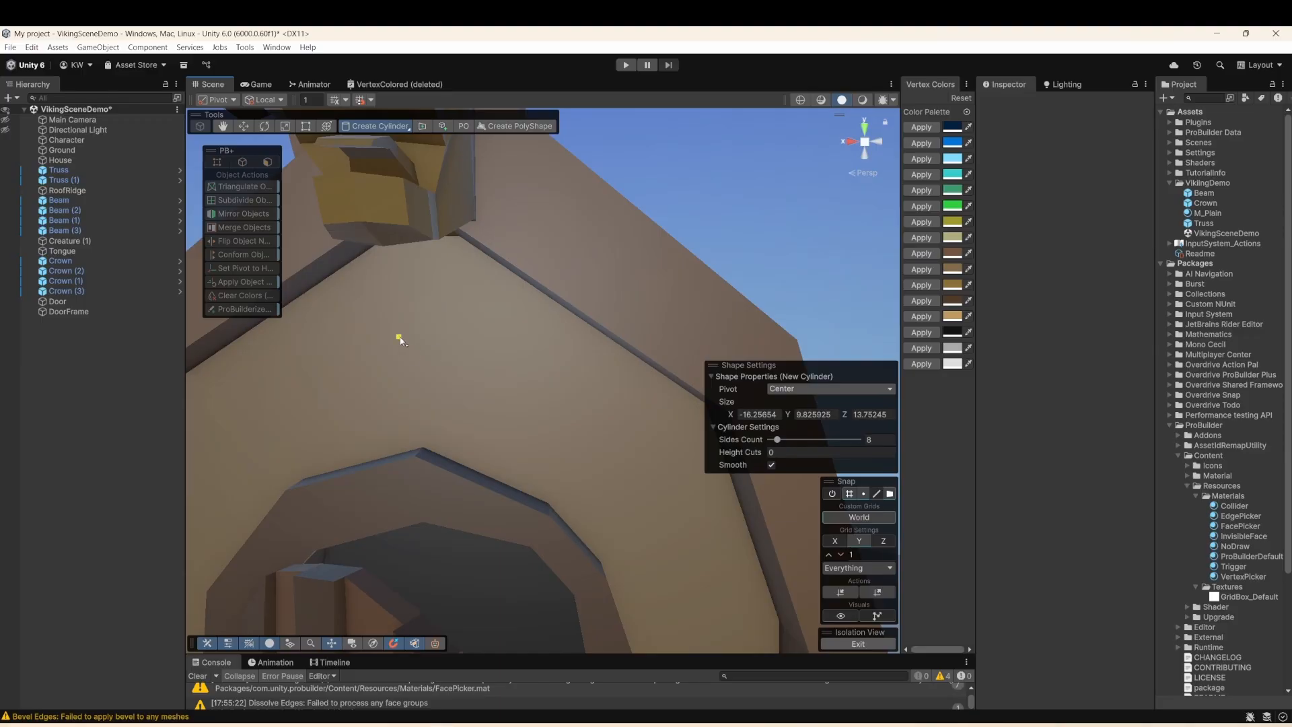
left_click_drag(413, 349, 455, 343, "alt")
left_click_drag(417, 289, 544, 438)
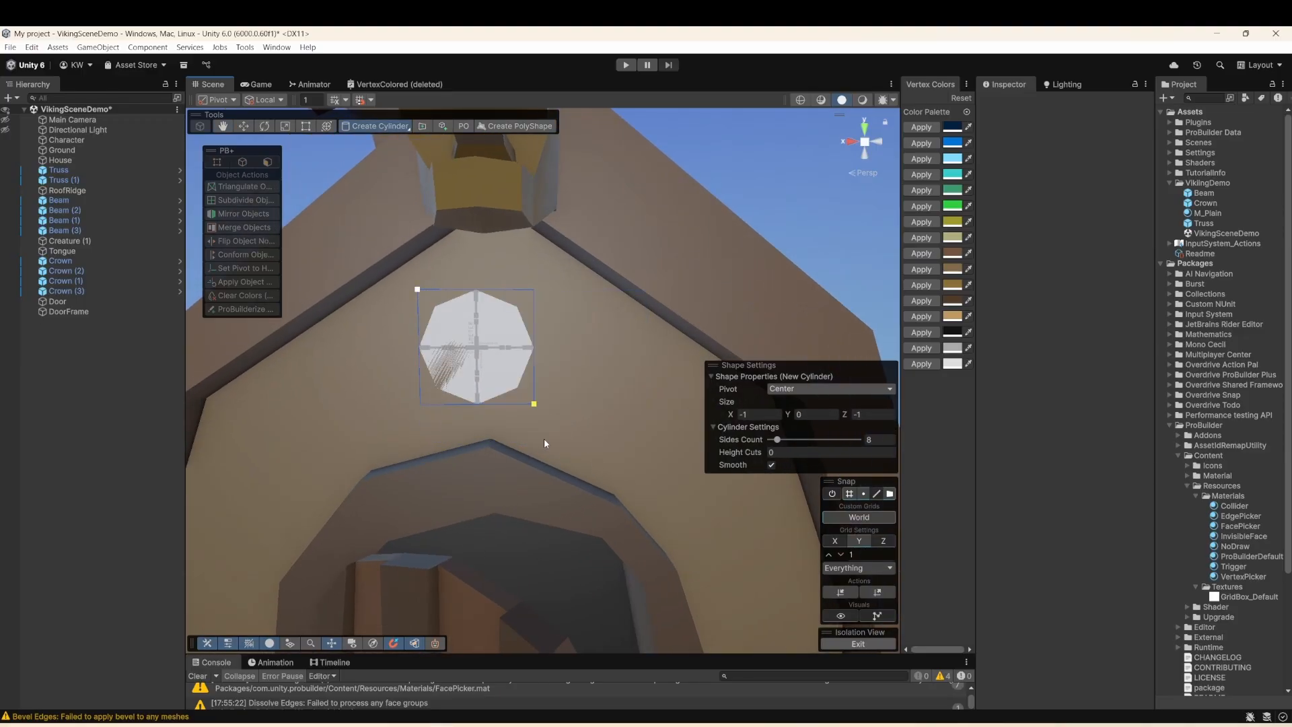
left_click(497, 400)
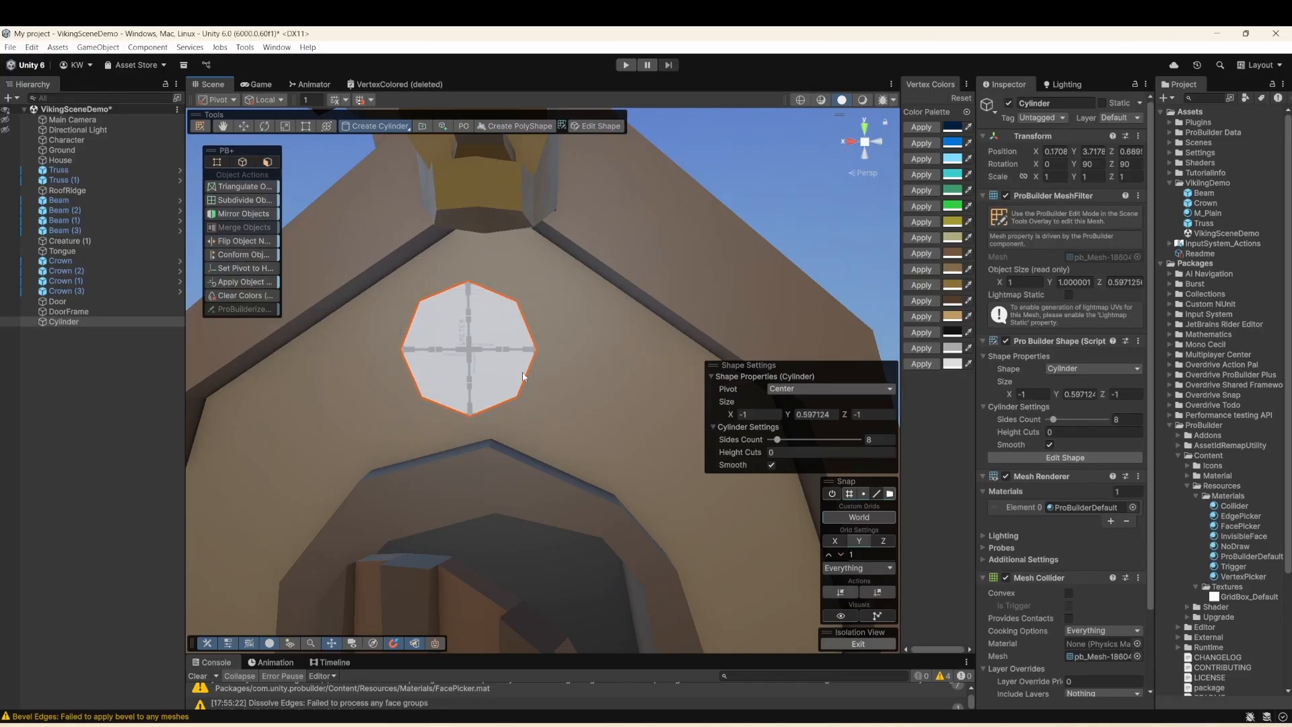
right_click_drag(497, 400, 488, 383)
left_click_drag(777, 439, 785, 440)
- Delete all of the cylinder's faces except the front cap by selecting the cap faces and inverting the selection
left_click(247, 126)
mouse_move(505, 377)
right_mouse_down()
mouse_move(474, 380)
mouse_move(481, 404)
mouse_move(500, 401)
right_mouse_up()
key("g")
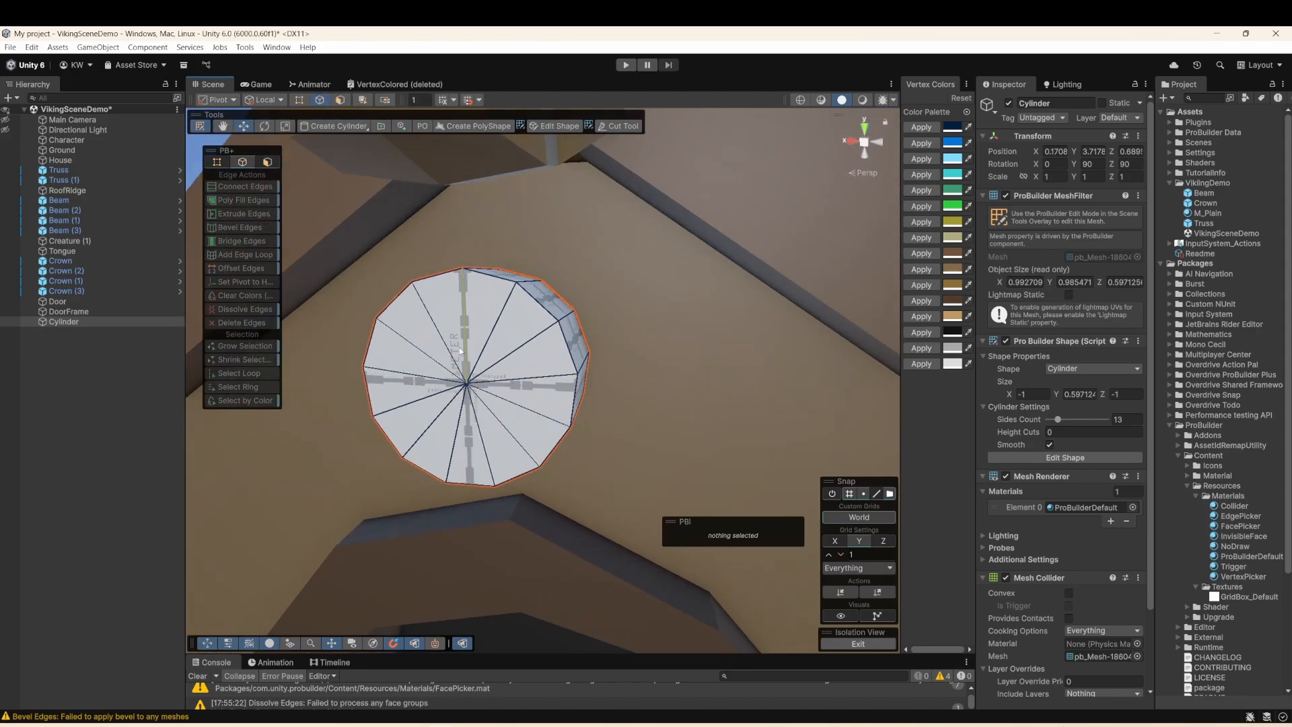
left_click_drag(414, 320, 437, 357)
left_click_drag(512, 419, 512, 419)
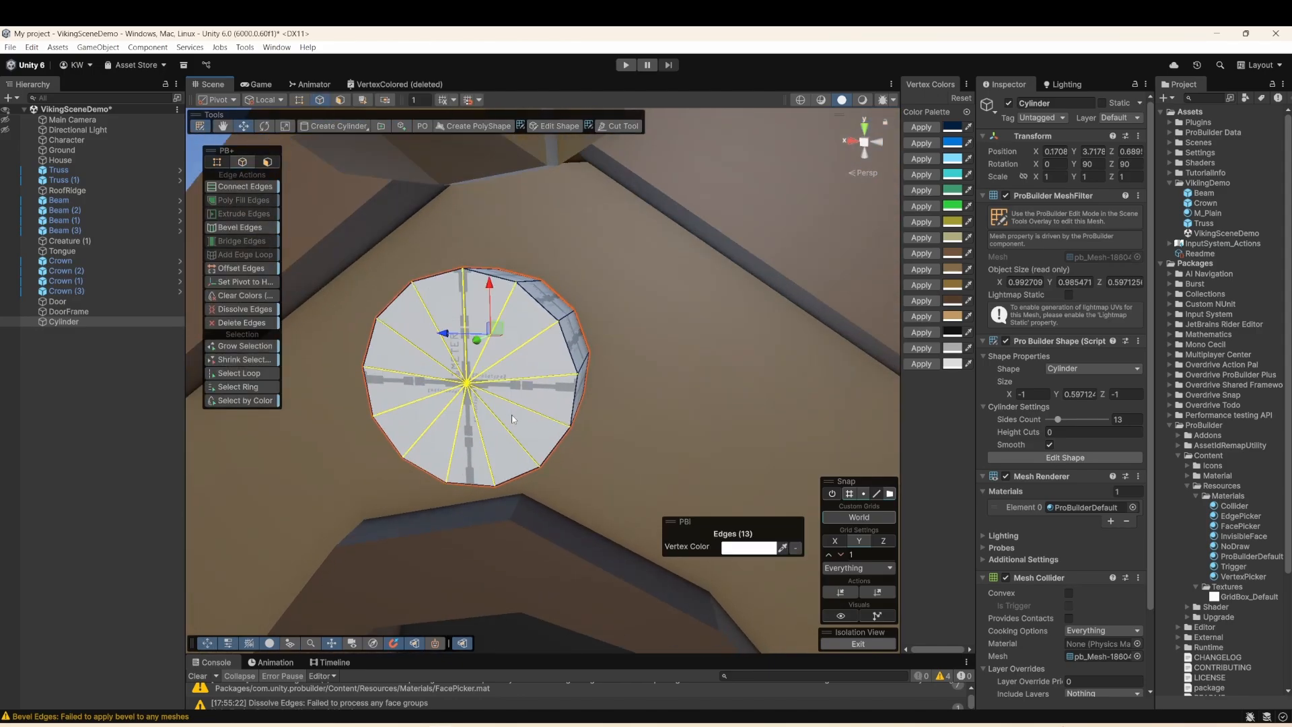
left_click(343, 103)
left_click_drag(434, 349, 517, 430)
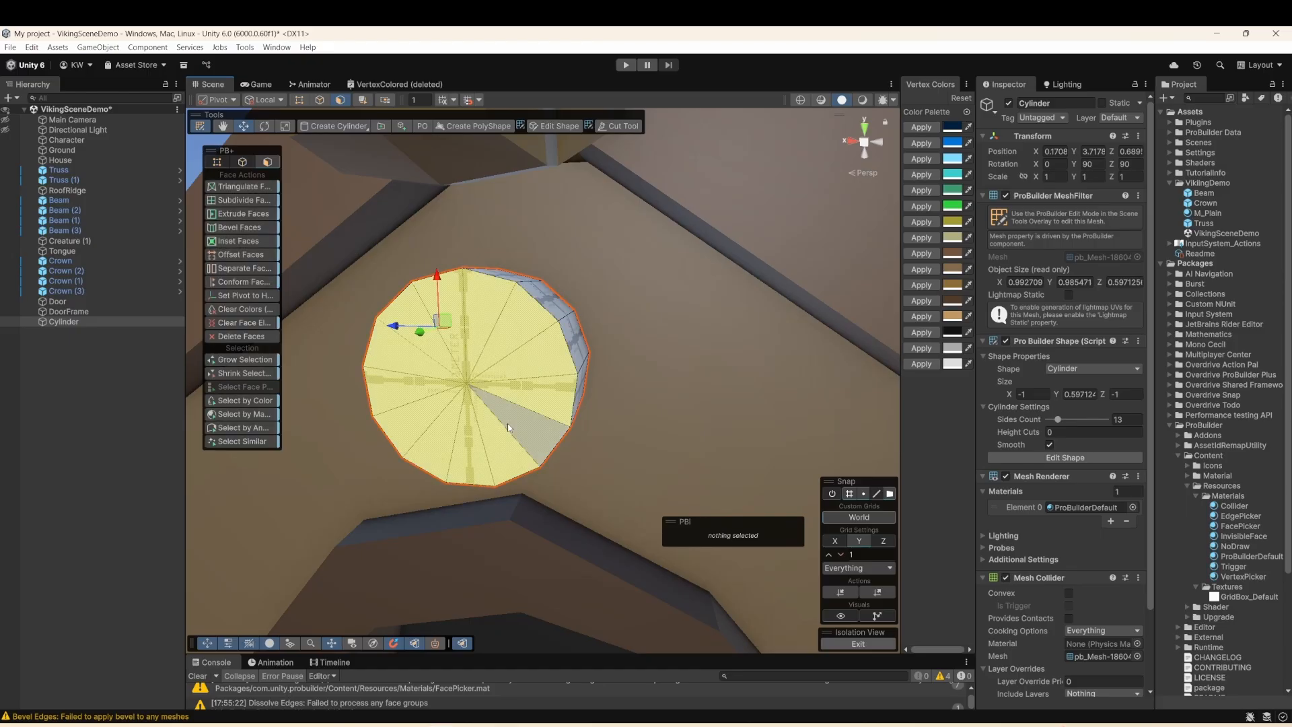
right_click(485, 334)
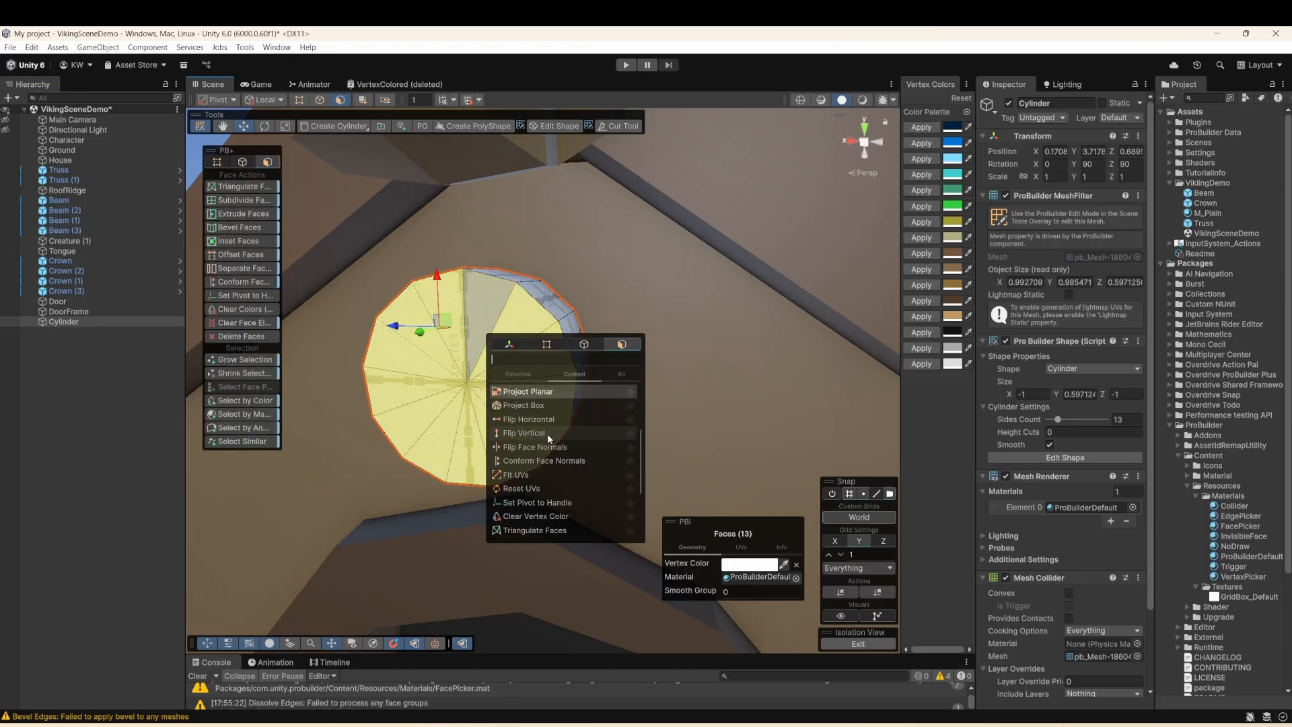
type("inv")
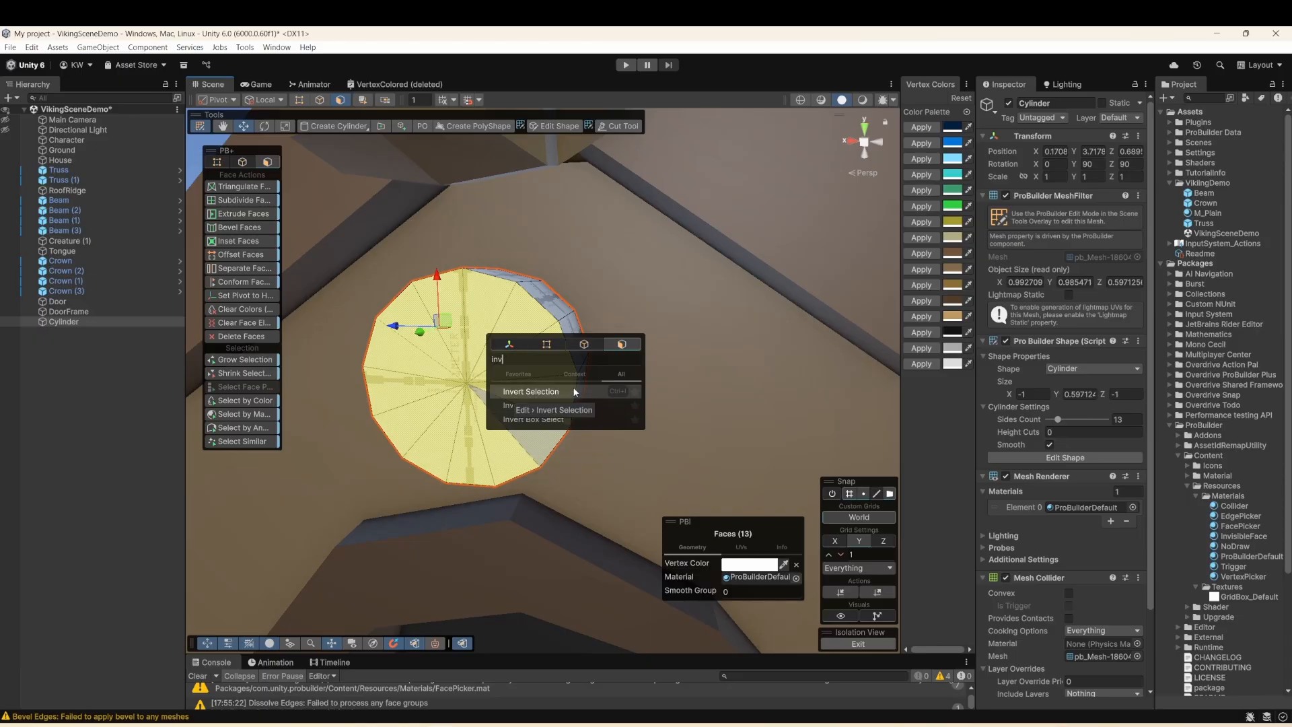
key("Return")
key("Delete")
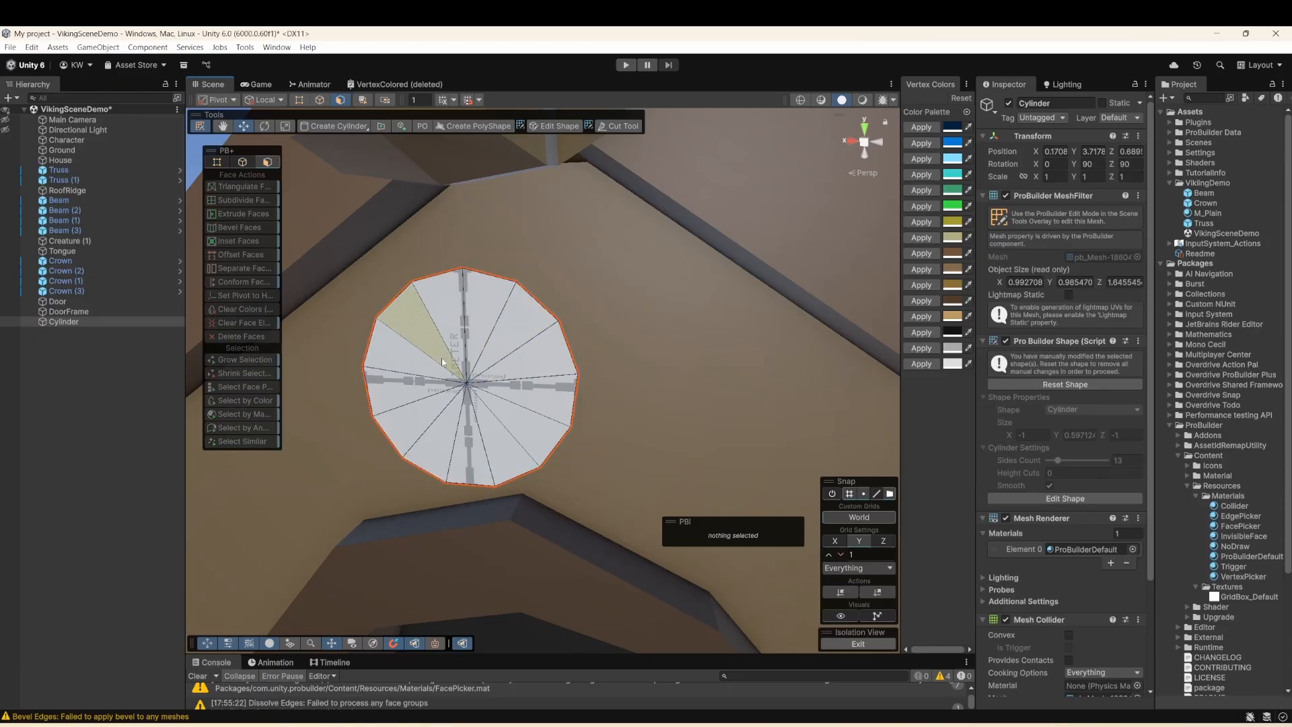
- Dissolve the radial edges of the remaining disc into a single face
left_click(319, 99)
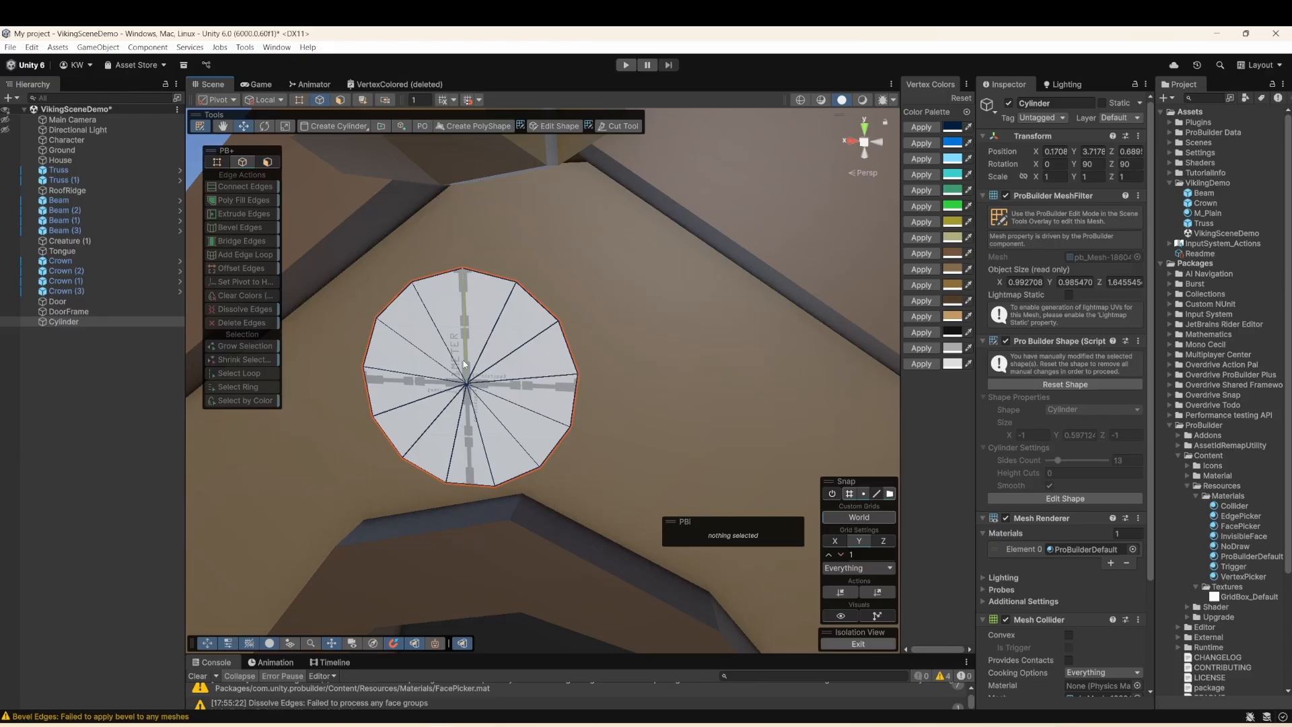
left_click_drag(463, 364, 505, 411)
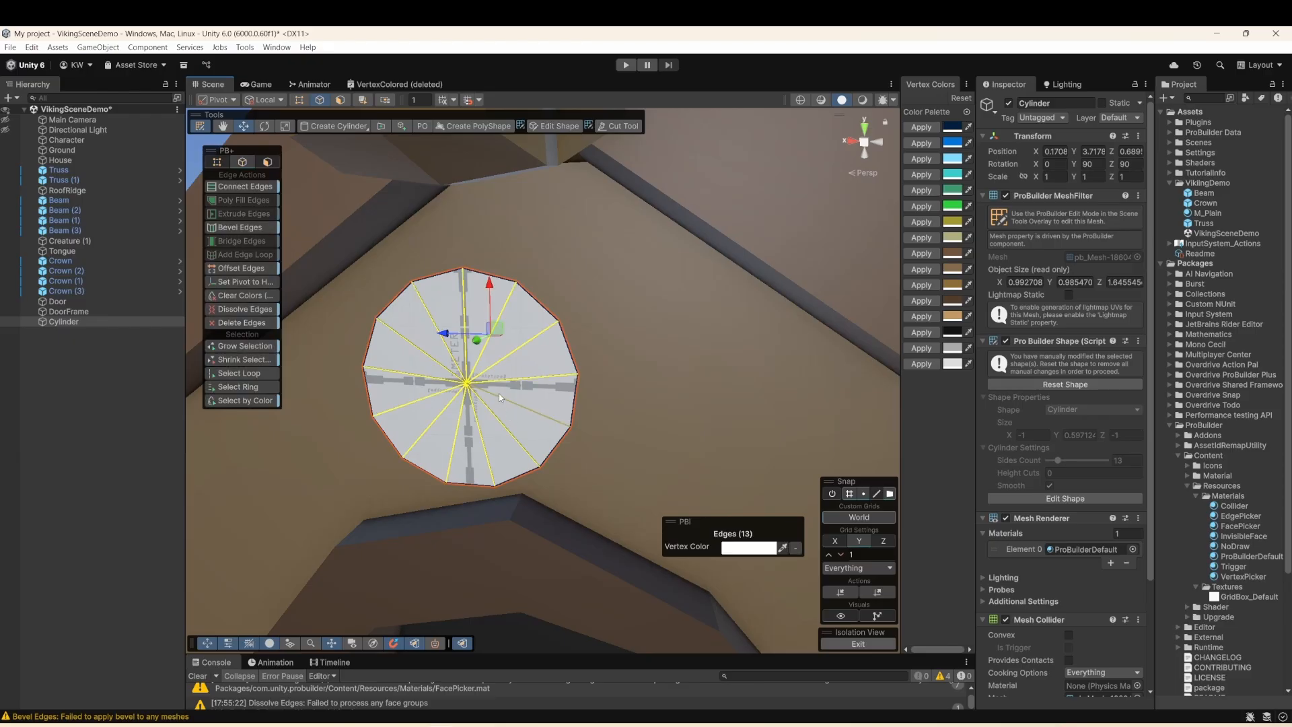
key("space")
type("dis")
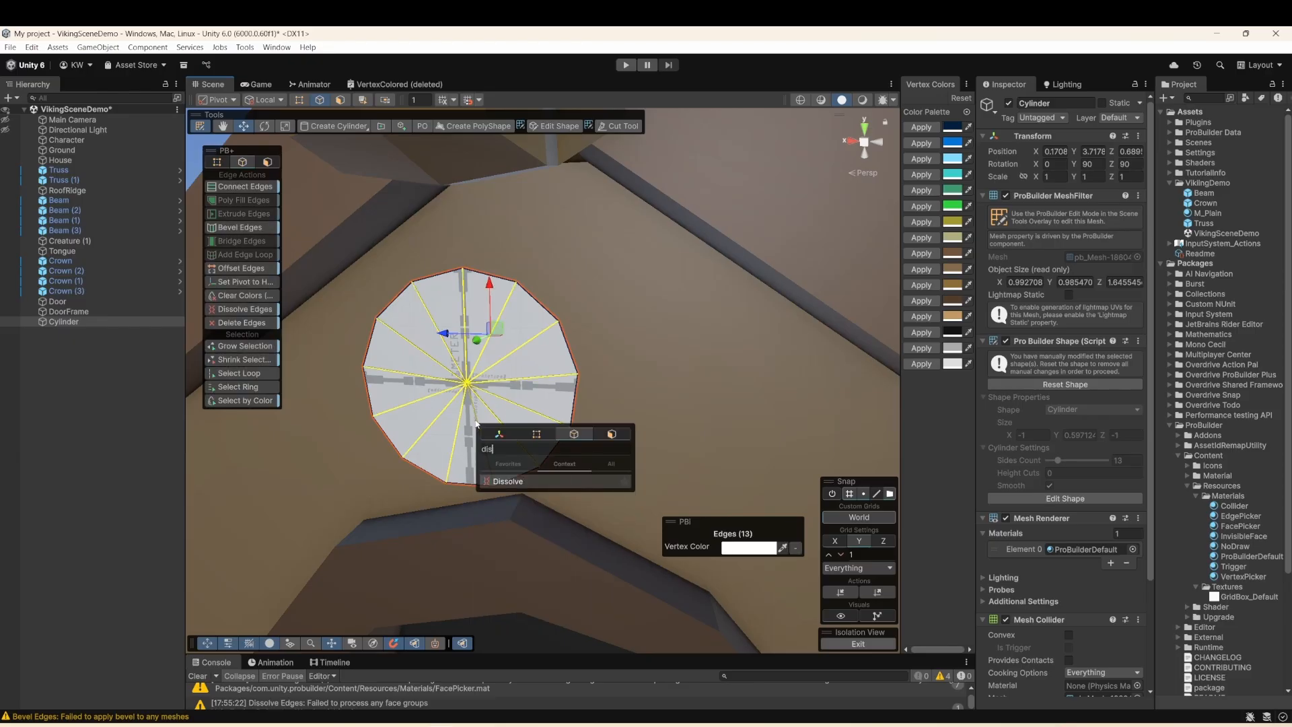
left_click(523, 481)
key("f")
- Cut the disc into six upright planks with the Cut Tool, joining upper rim vertices to lower rim vertices
left_click(619, 126)
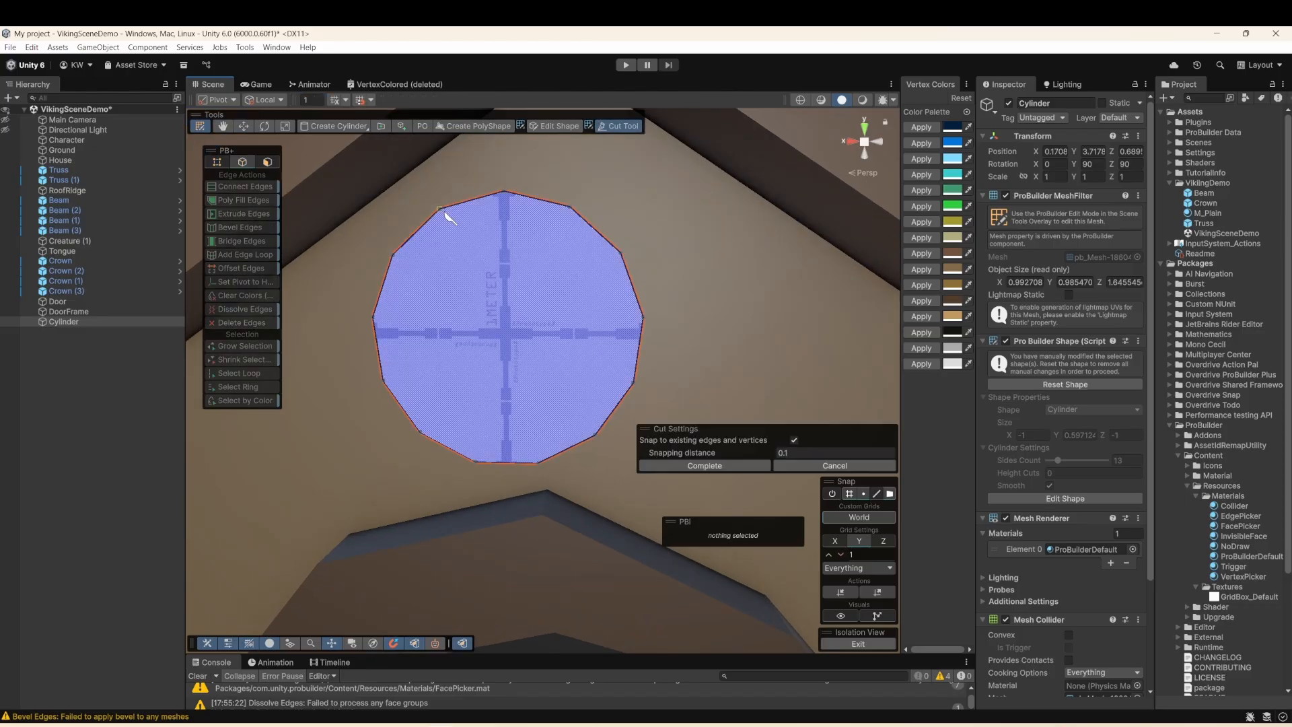
left_click(395, 254)
left_click(422, 432)
key("Return")
left_click(555, 126)
key("Escape")
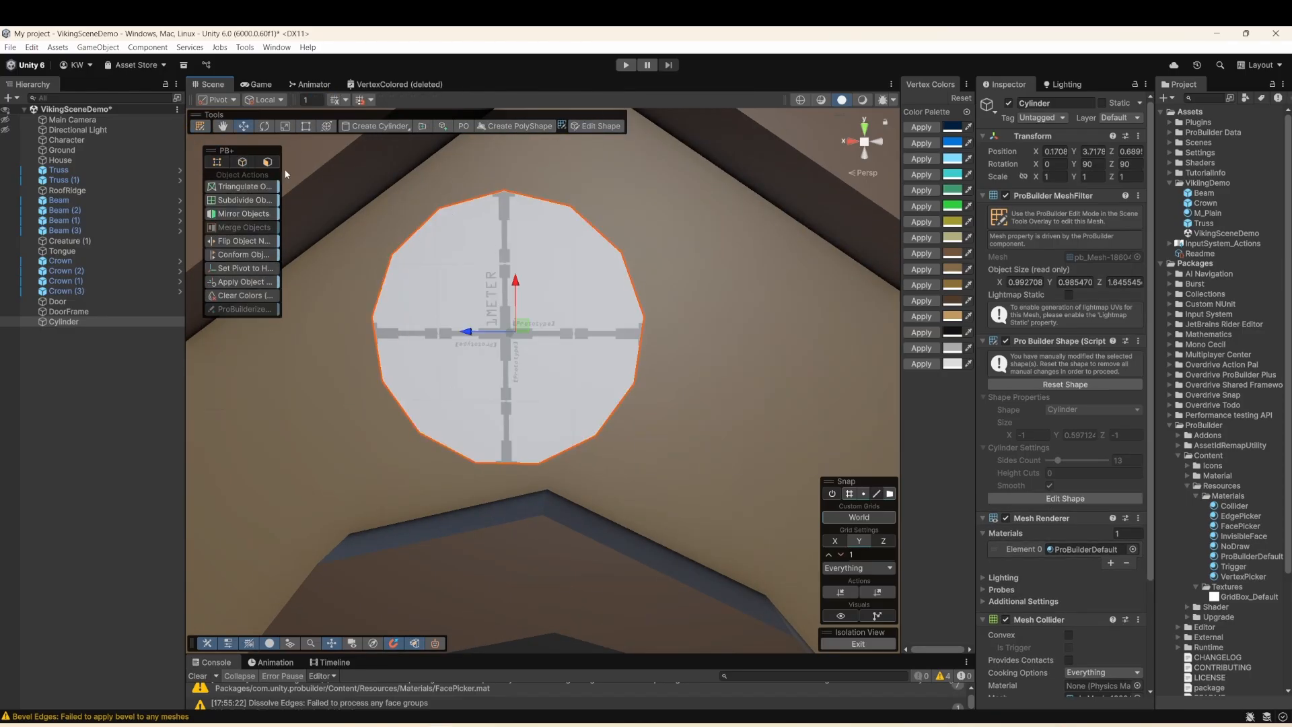
left_click(243, 162)
left_click(619, 126)
left_click(439, 208)
left_click(475, 462)
key("Return")
left_click(620, 126)
left_click(570, 206)
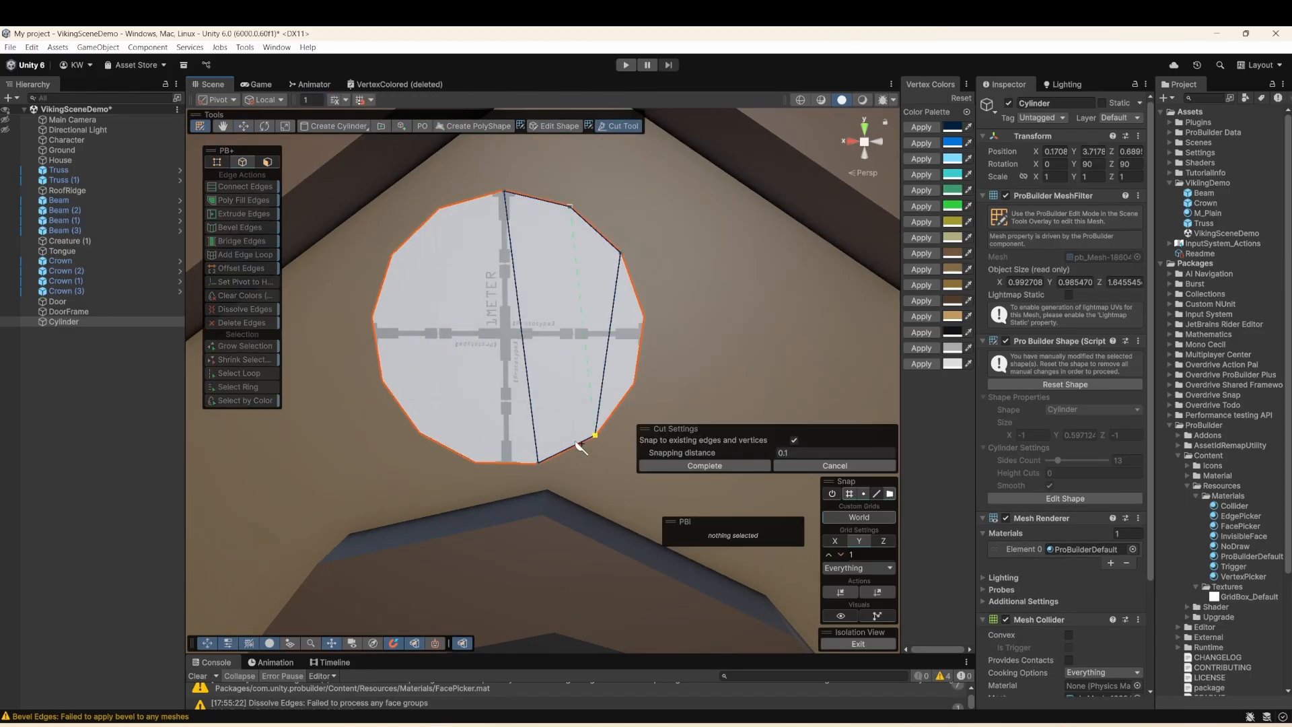
left_click(568, 448)
key("Return")
- Adjust the rim vertices at the ends of the plank cuts to even out the disc's outline
key("1")
middle_click_drag(538, 458, 564, 438)
left_click_drag(565, 442, 479, 437)
left_click(597, 186)
left_click_drag(590, 196, 577, 193)
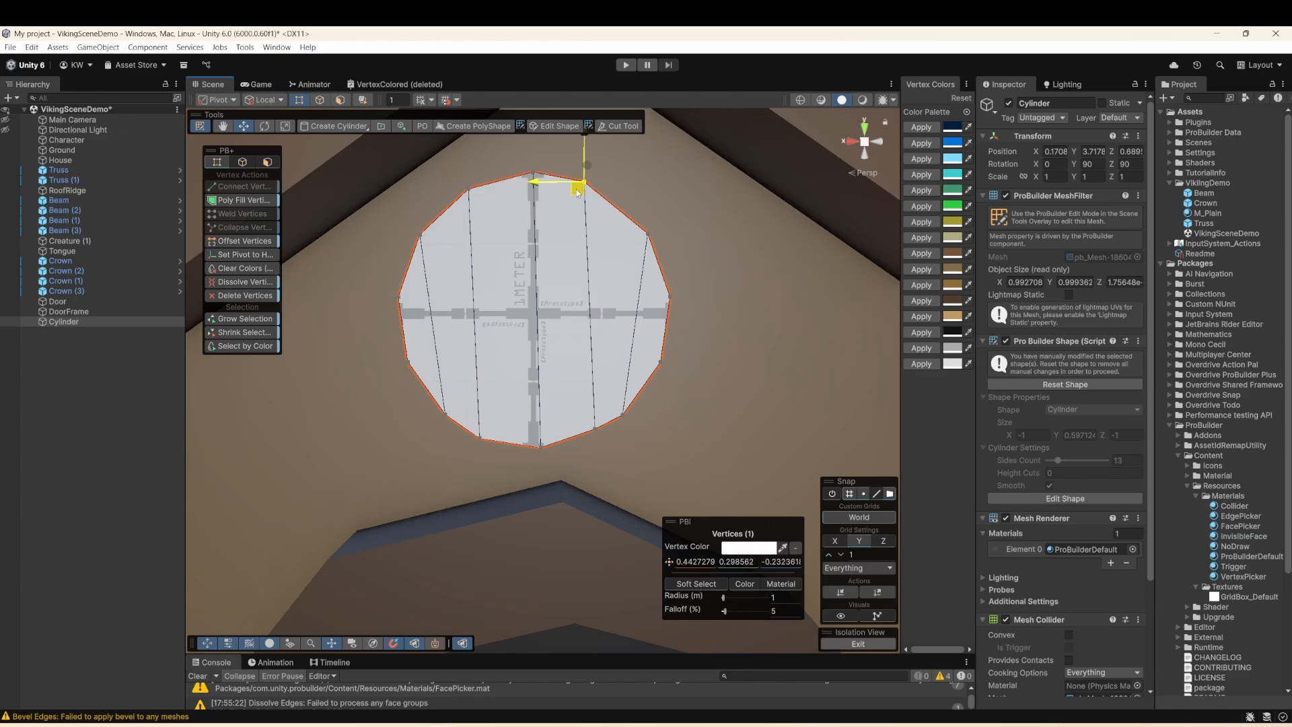
- Separate every other plank face of the disc into a new object with Duplicate turned off
key("3")
left_click(462, 333)
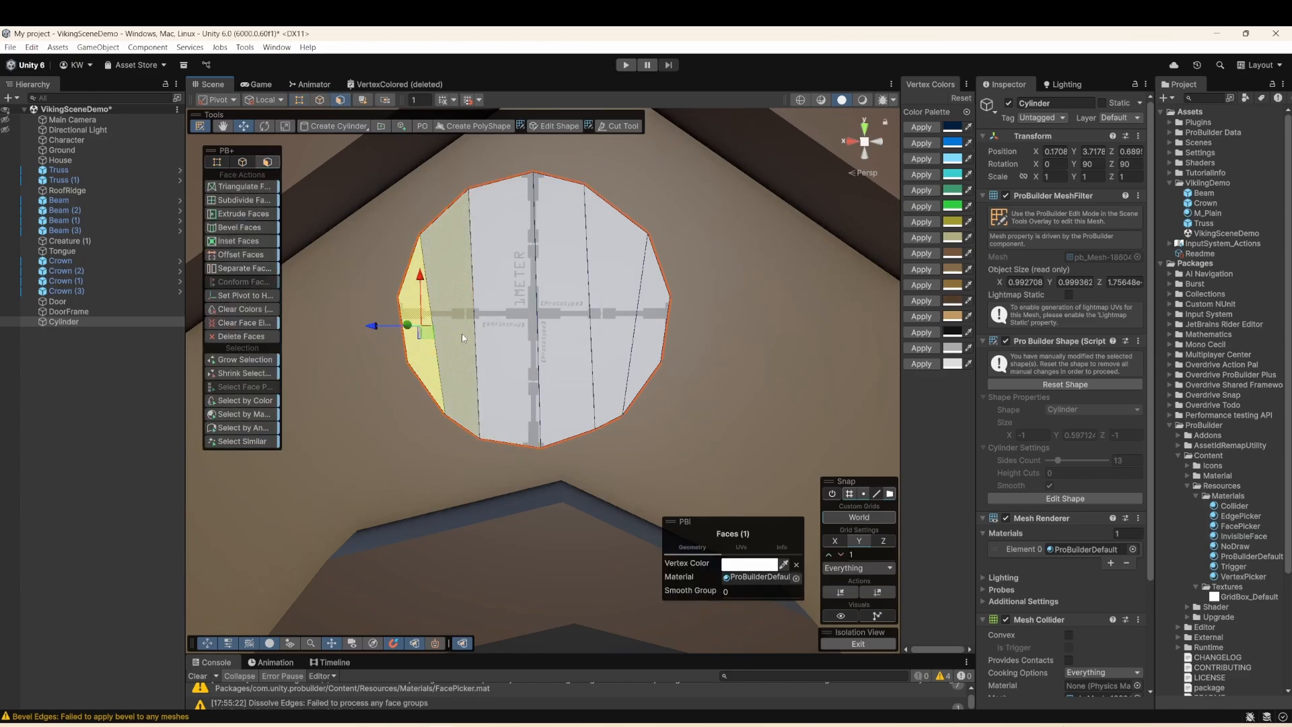
left_click(505, 334, "shift")
left_click(624, 321, "shift")
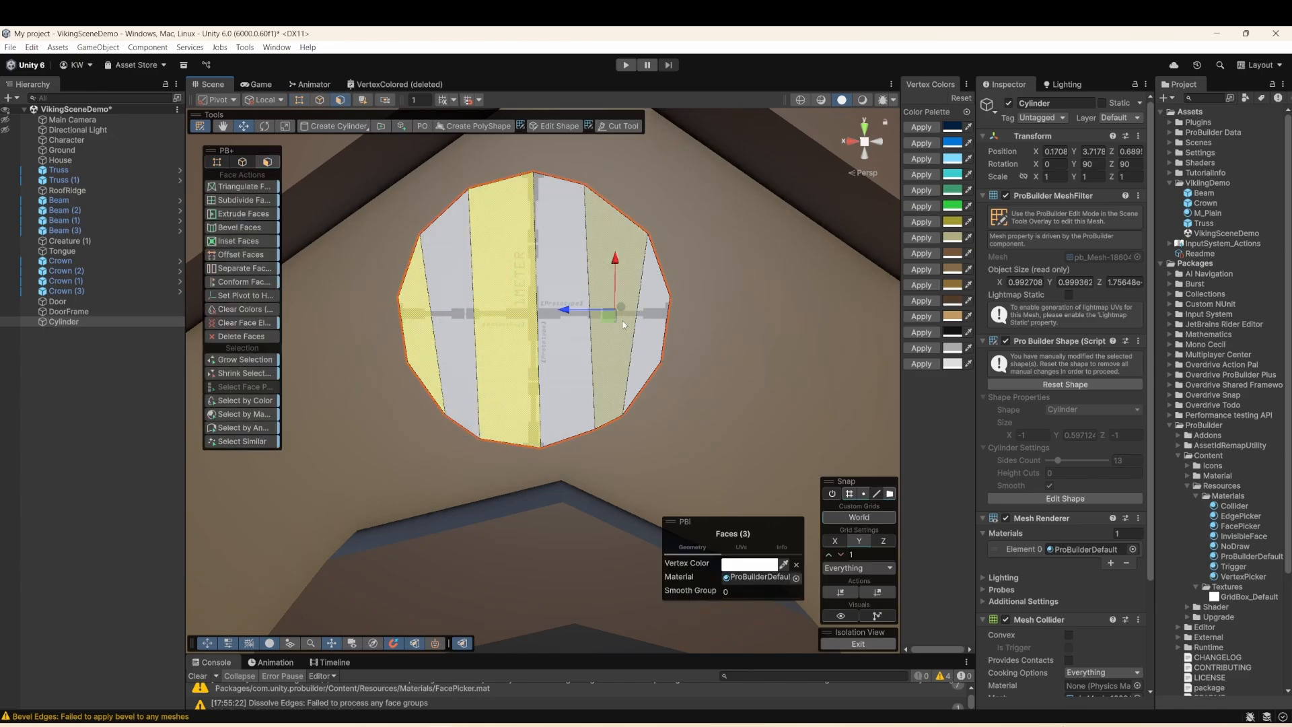
key("space")
type("sep")
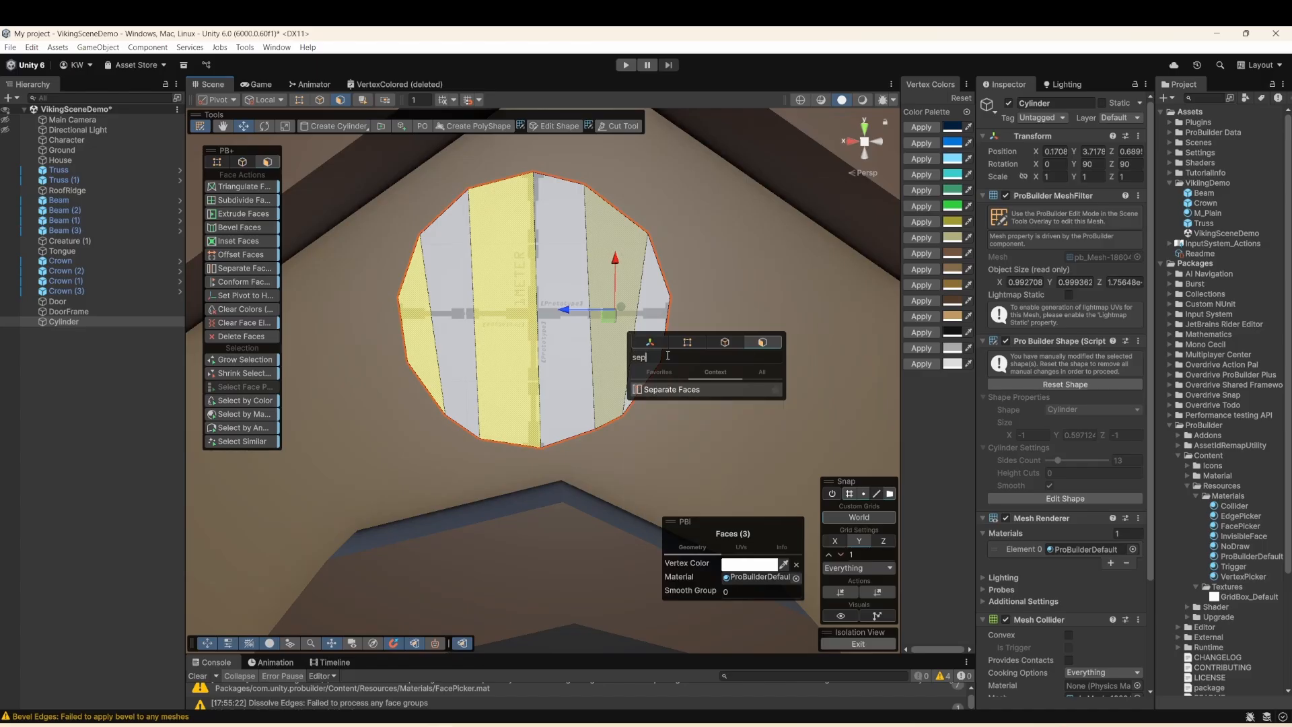
key("Return")
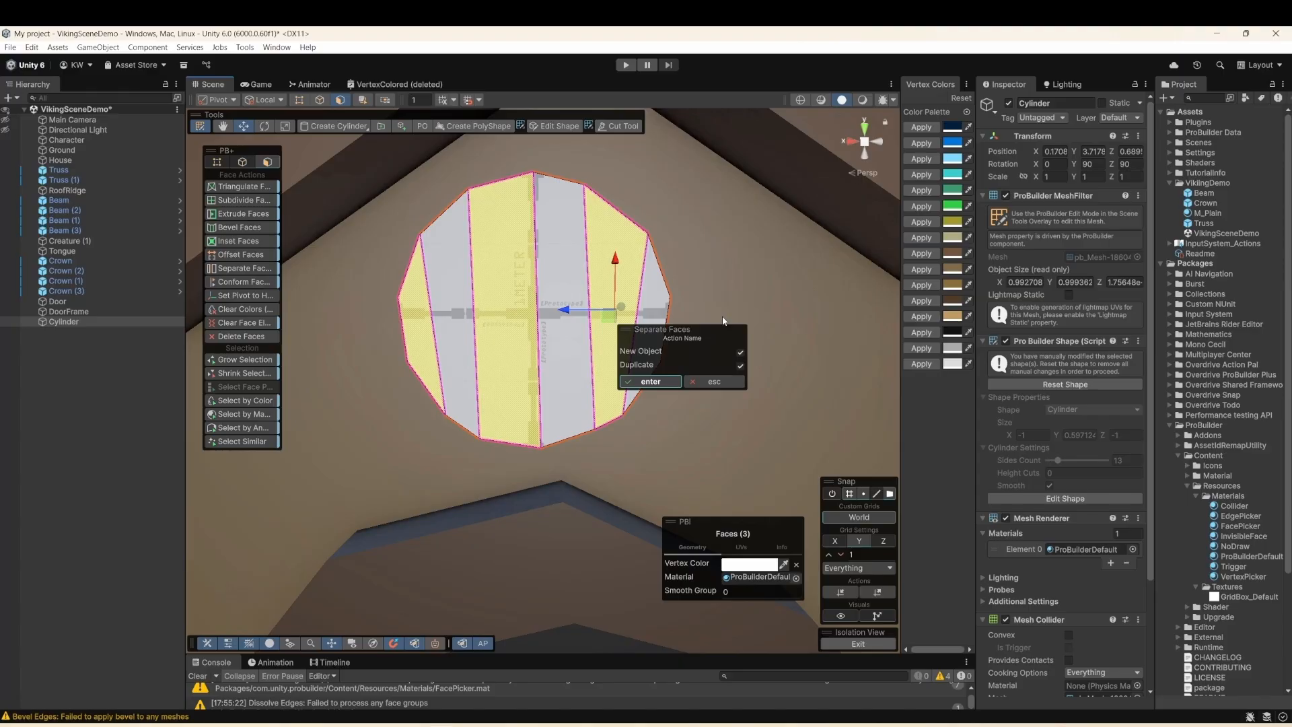
left_click(739, 368)
left_click(650, 382)
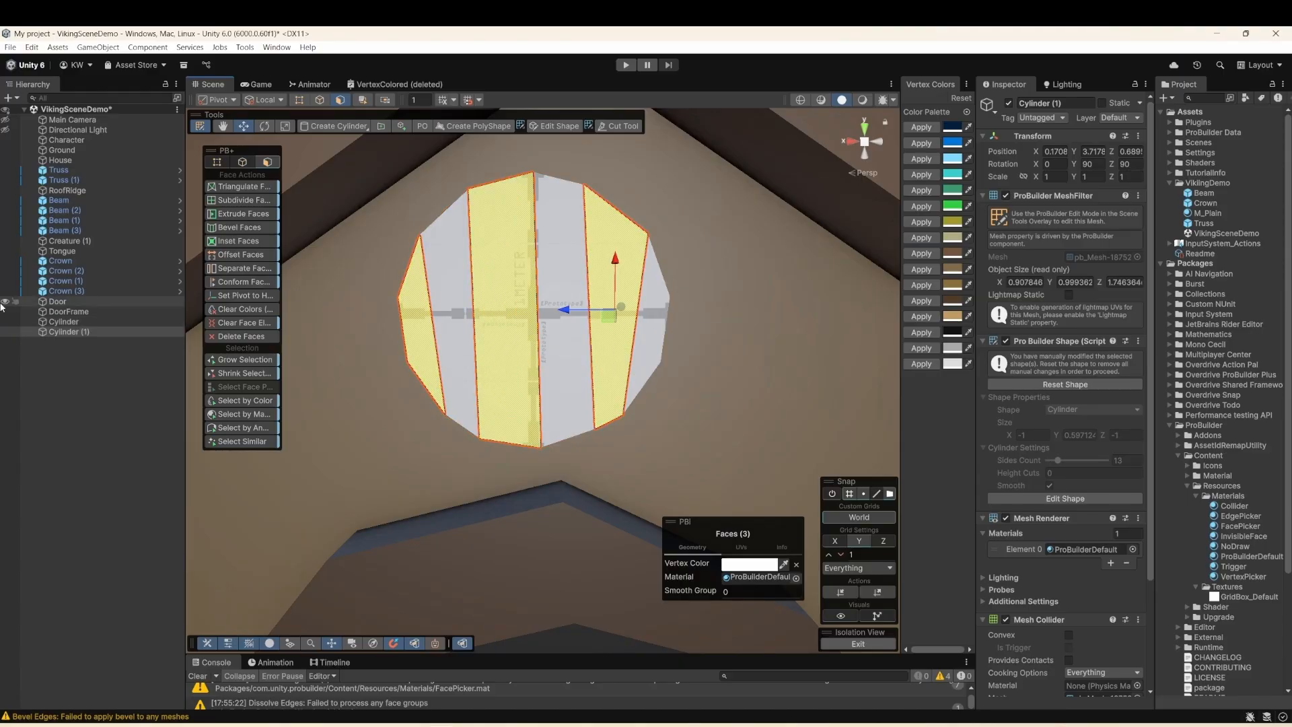
- Stagger the two sets of disc planks slightly in depth and save the scene
middle_click_drag(604, 317, 565, 345)
left_click_drag(566, 344, 559, 423, "alt")
left_click(590, 410)
key("ctrl+s")
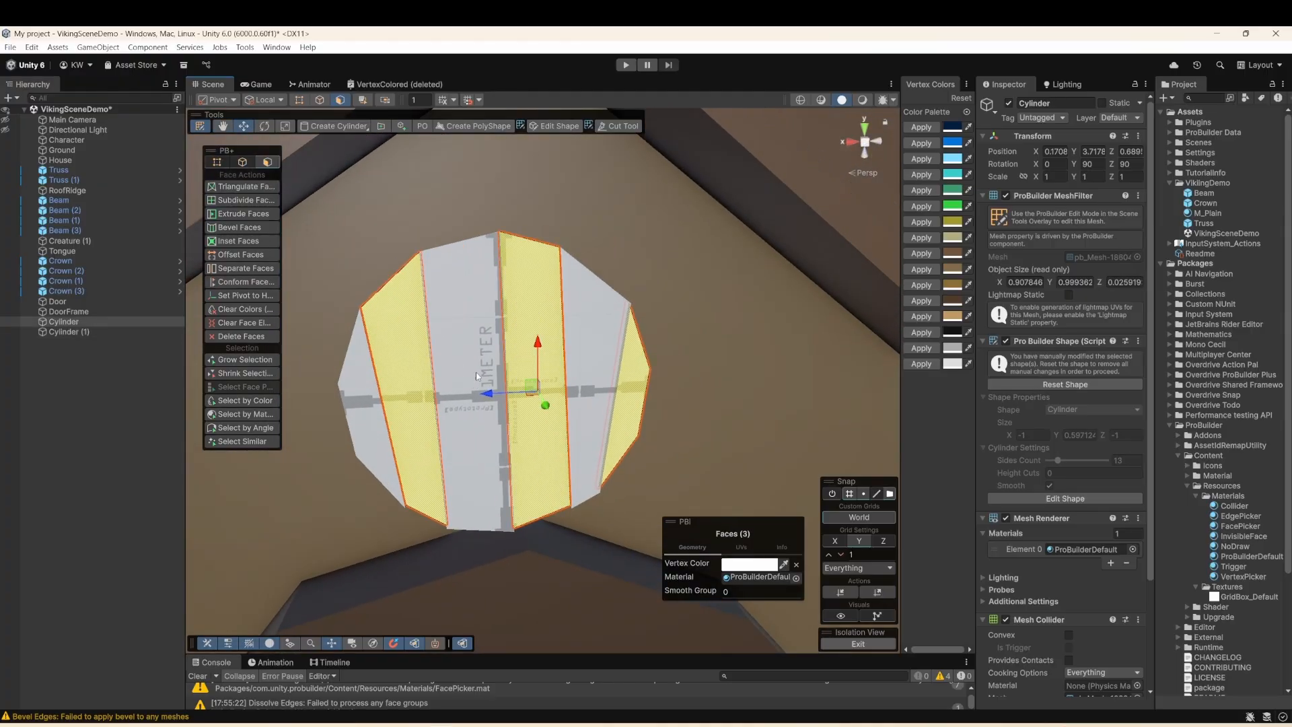
left_click_drag(473, 379, 471, 404, "alt")
- Create a 12-sided pipe 1 × 1 across, about 0.18 deep and 0.12 thick, and centre it above the doorway
left_click(366, 129)
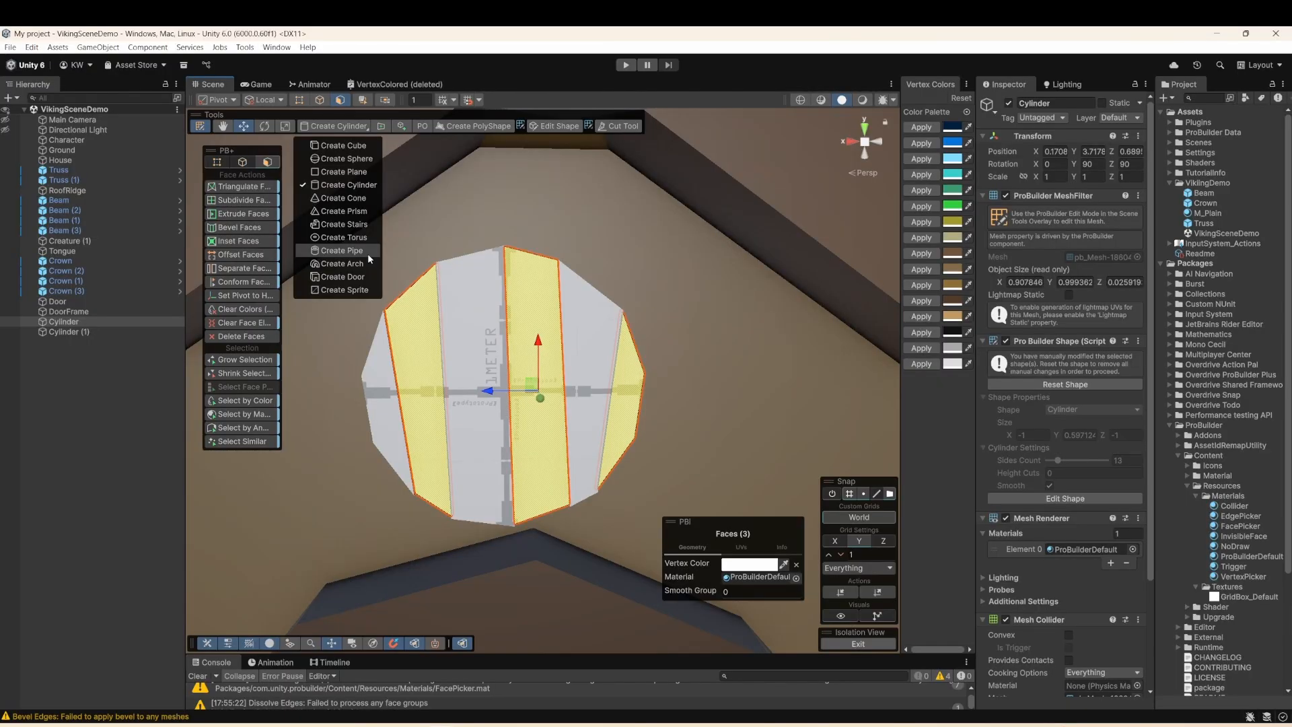
left_click(368, 251)
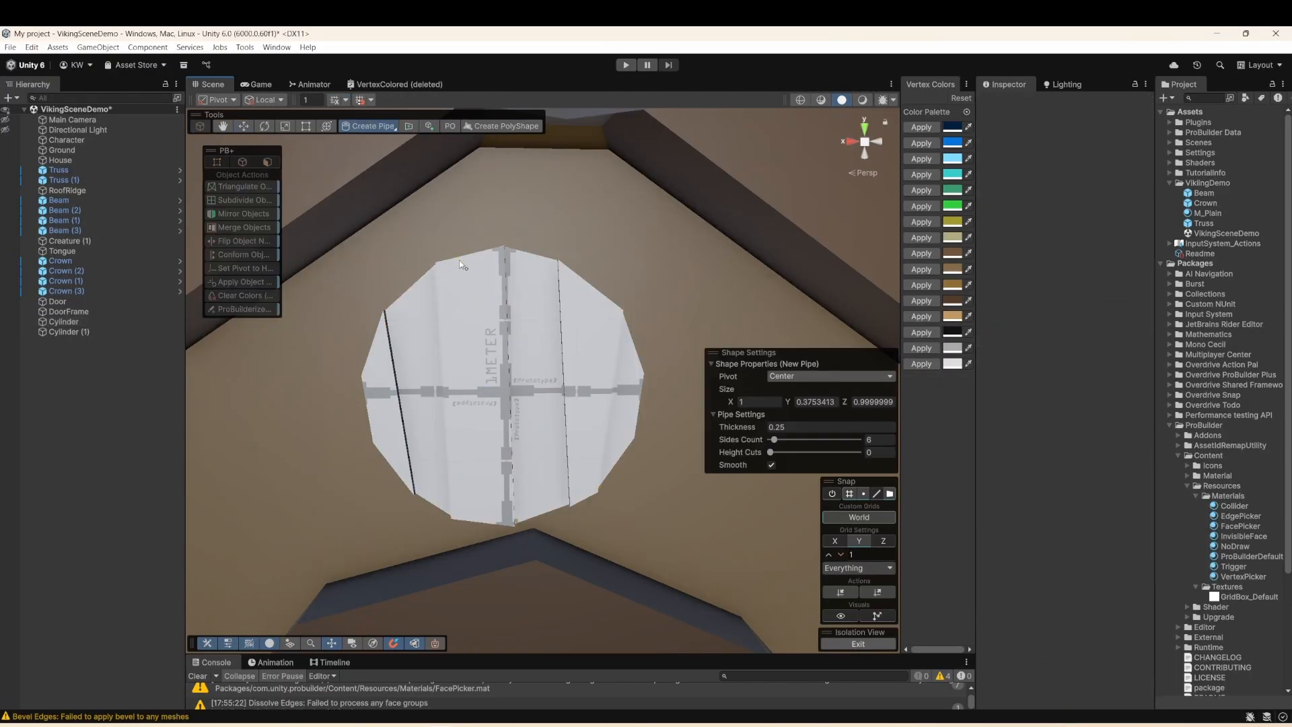
left_click_drag(461, 261, 792, 601)
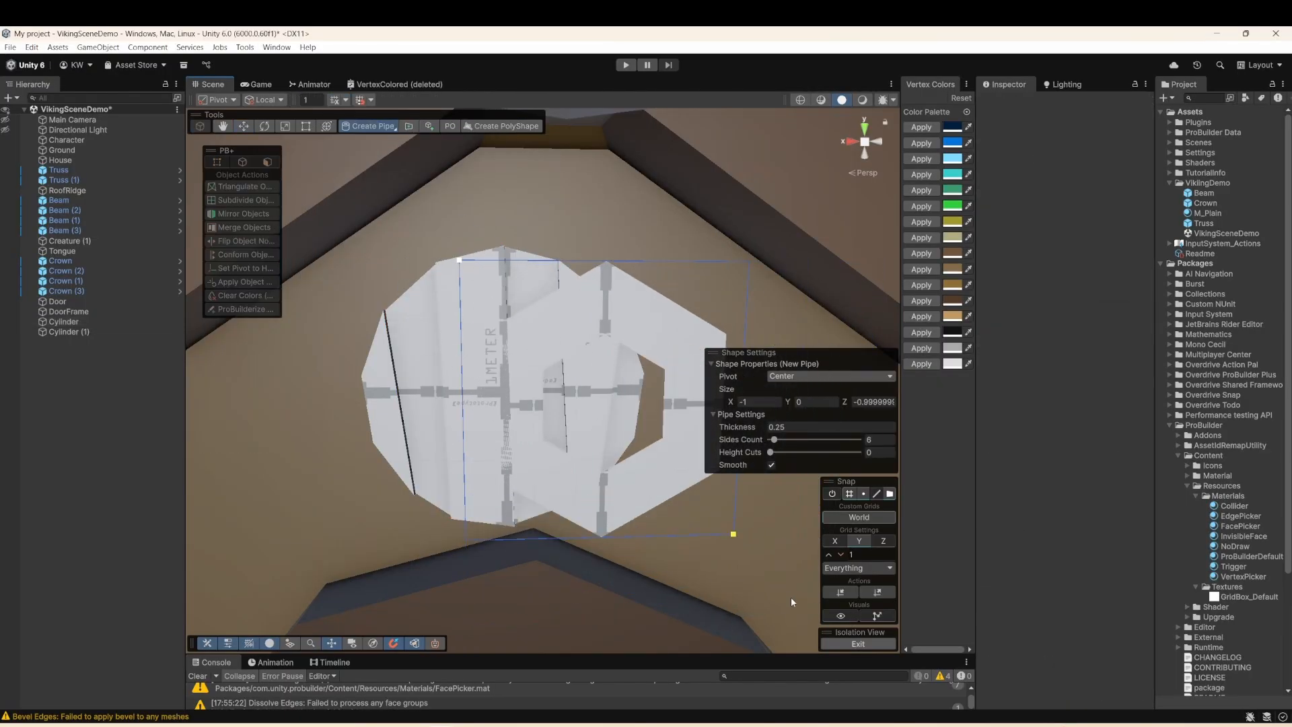
left_click(756, 559)
left_click_drag(738, 426, 733, 427)
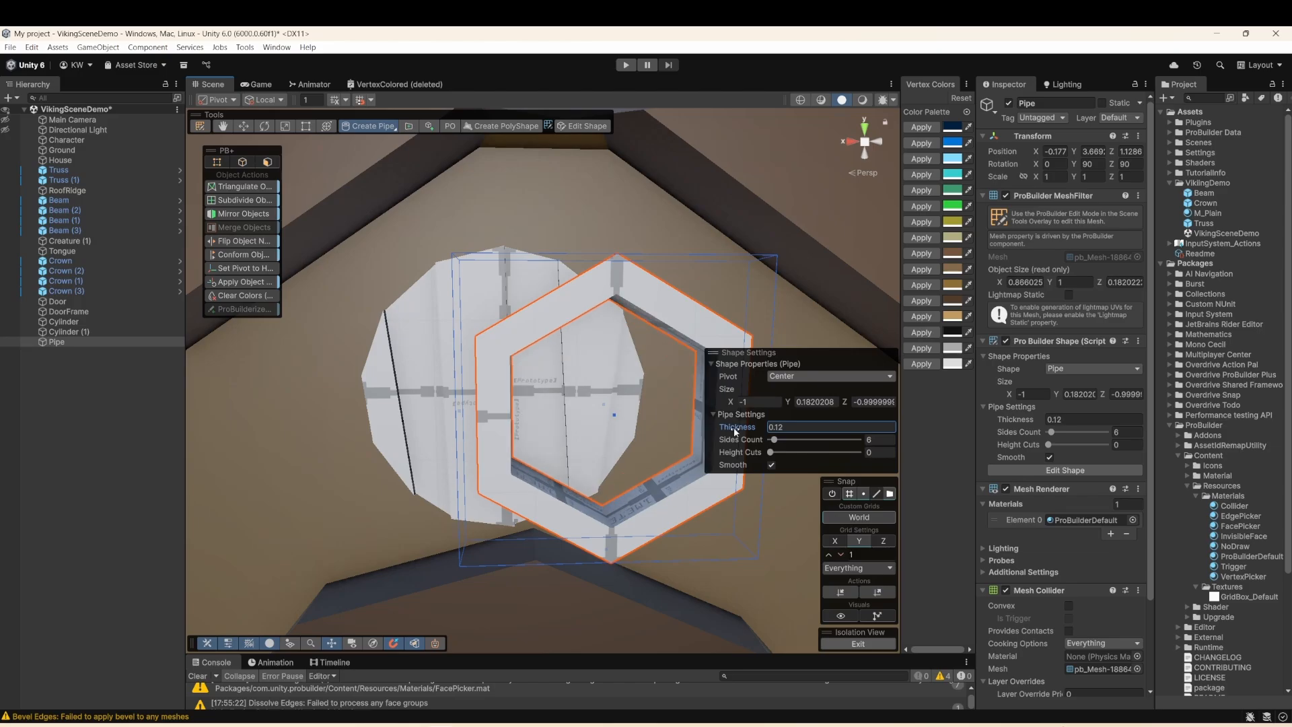
left_click_drag(775, 440, 779, 441)
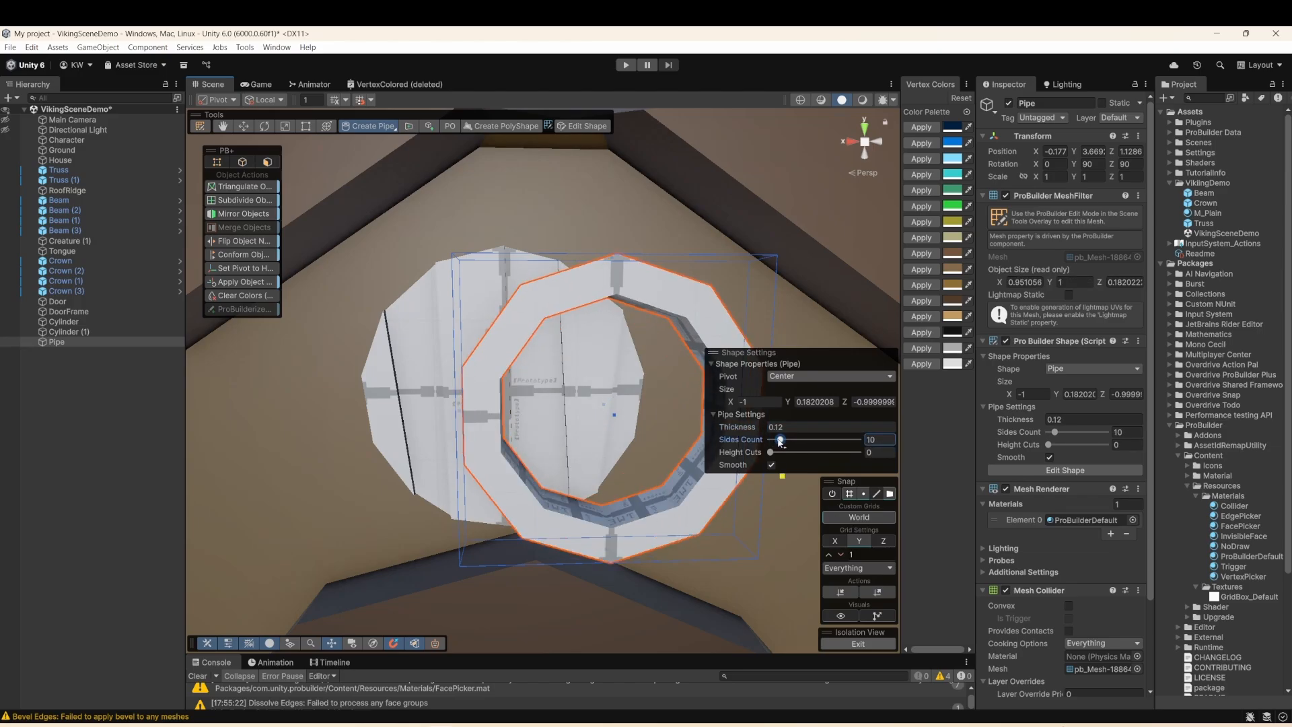
type("12")
left_click_drag(606, 384, 639, 346, "alt")
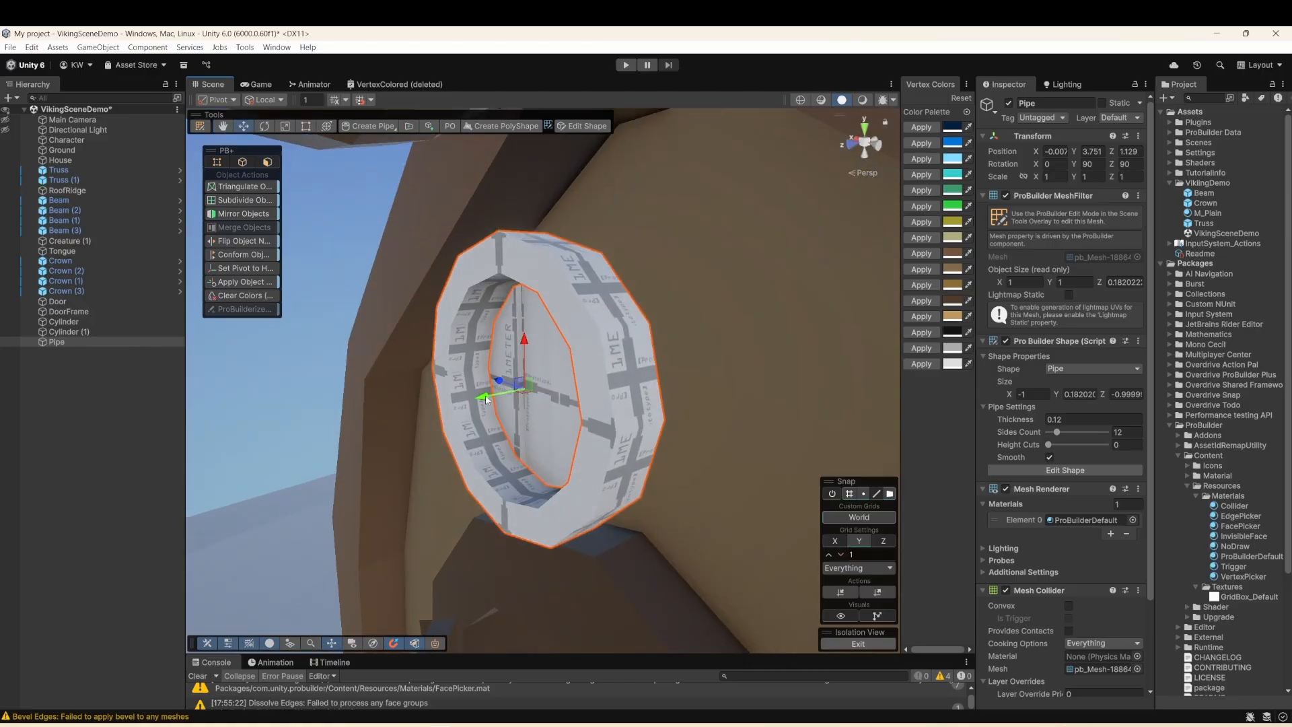
scroll(639, 346, "down", 3)
- Merge the two plank objects, Cylinder and Cylinder (1), into one object without welding vertices
left_click(525, 407)
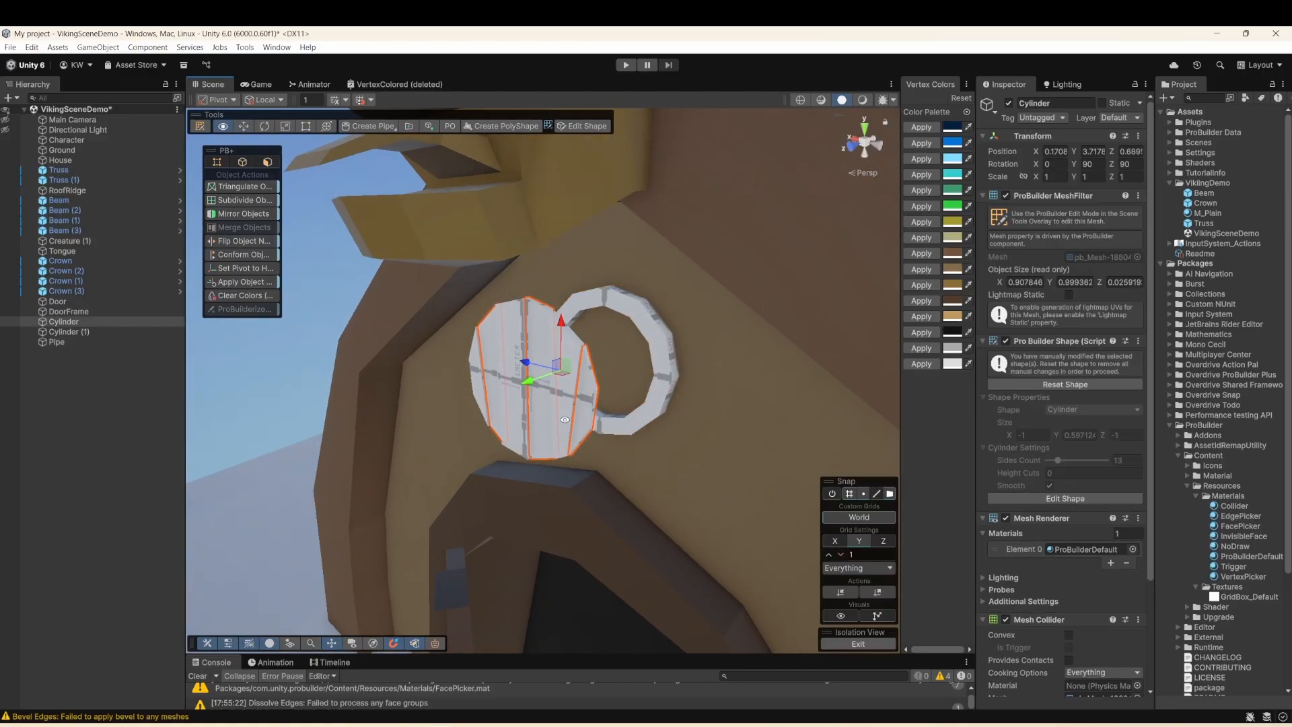
left_click(78, 332, "ctrl")
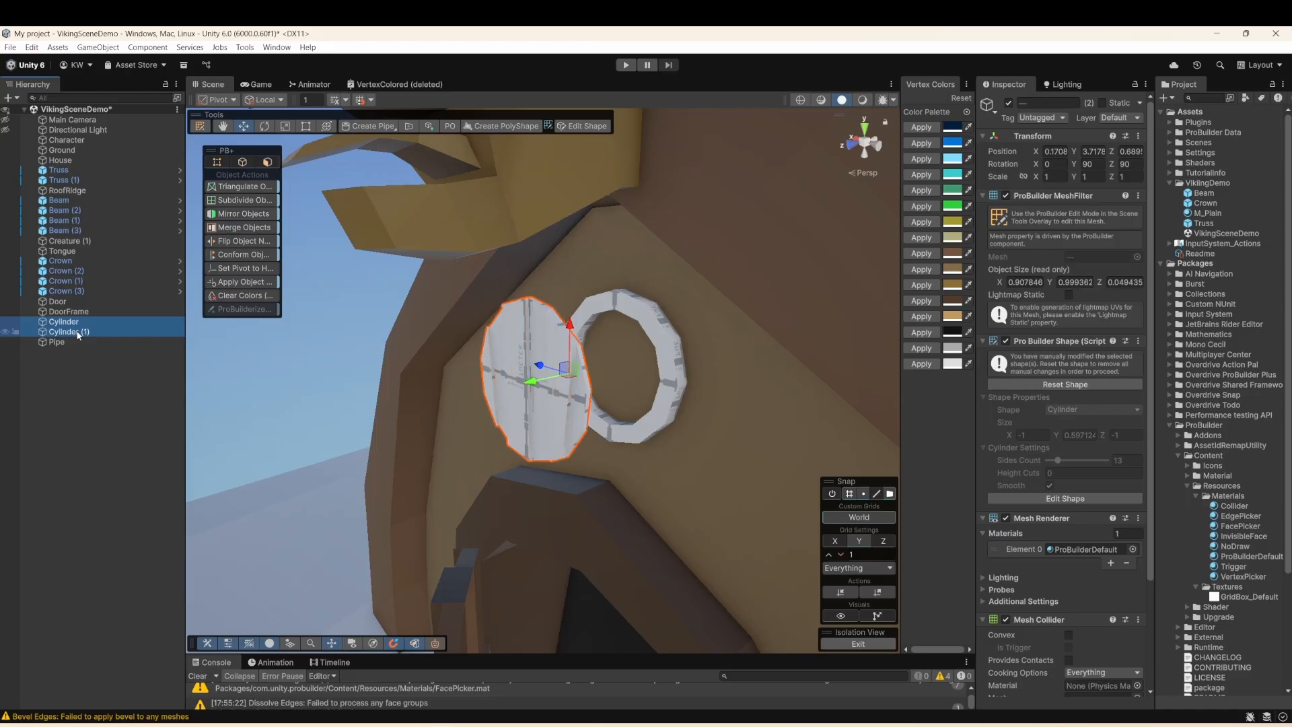
key("space")
type("mer")
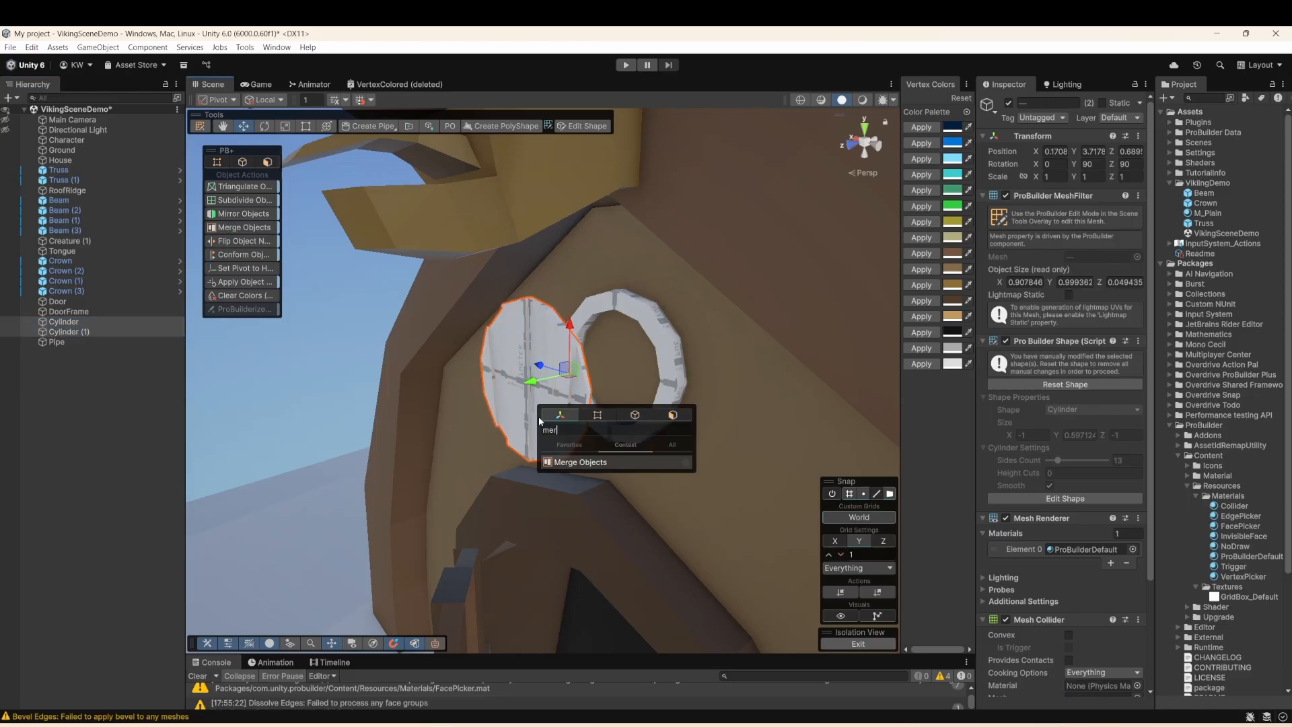
key("Return")
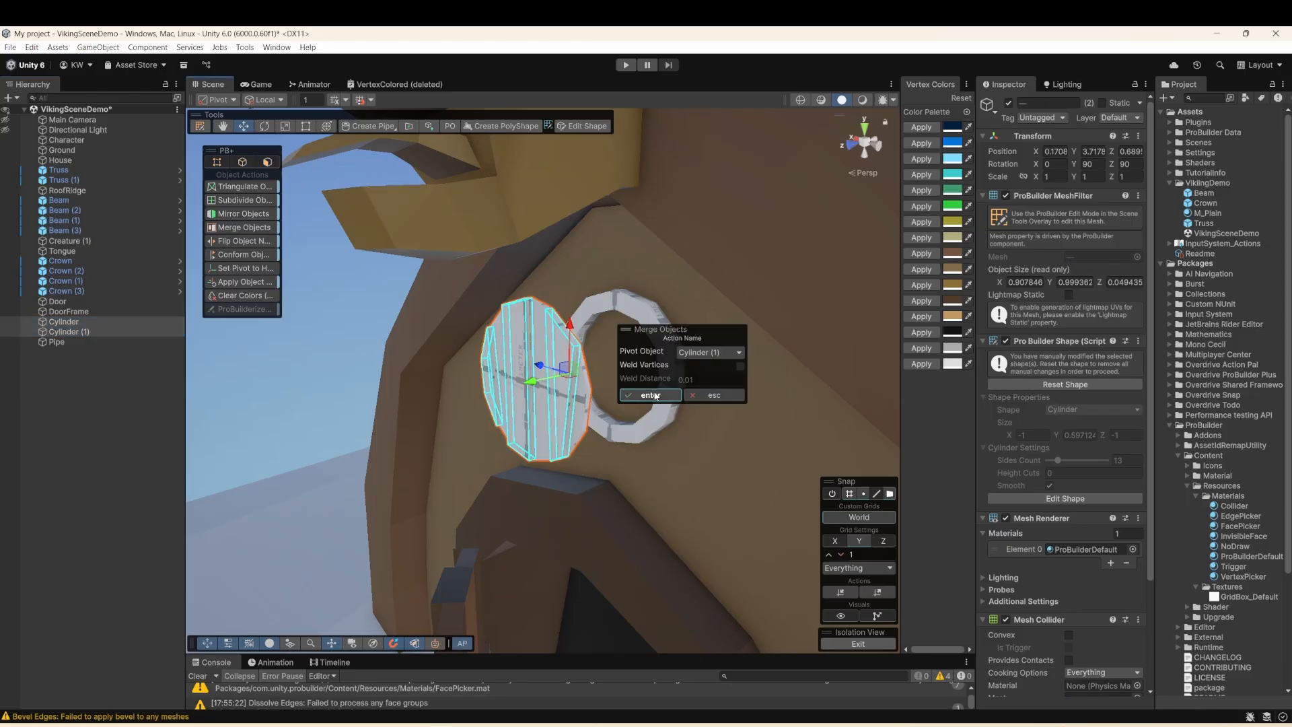
left_click(650, 395)
- Move the merged plank disc back toward the wall and into the centre of the pipe ring
left_click_drag(531, 382, 673, 369)
left_click_drag(538, 357, 583, 360)
scroll(586, 350, "up", 2)
- Scale the pipe ring to about 1.42 across and the plank disc to about 1.15 across around their centres
left_click(515, 303)
left_click(200, 126)
key("r")
left_click(217, 99)
left_click(222, 114)
left_click(586, 361)
key("ctrl+a")
key("w")
left_click(662, 421)
scroll(662, 421, "down", 5)
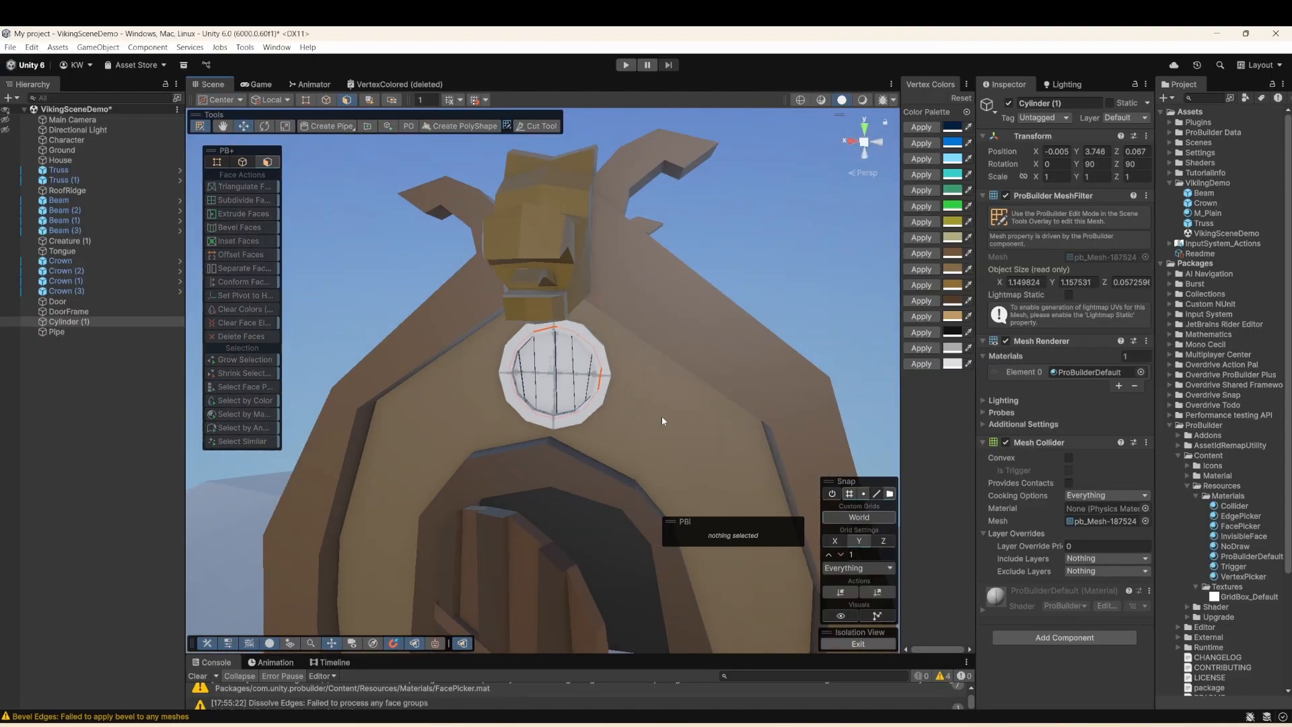
- Assign the M_Plain material to the plank disc and the pipe ring, and colour the ring brown
scroll(616, 416, "up", 4)
key("Escape")
left_click(583, 377, "shift")
left_click_drag(1208, 212, 1084, 372)
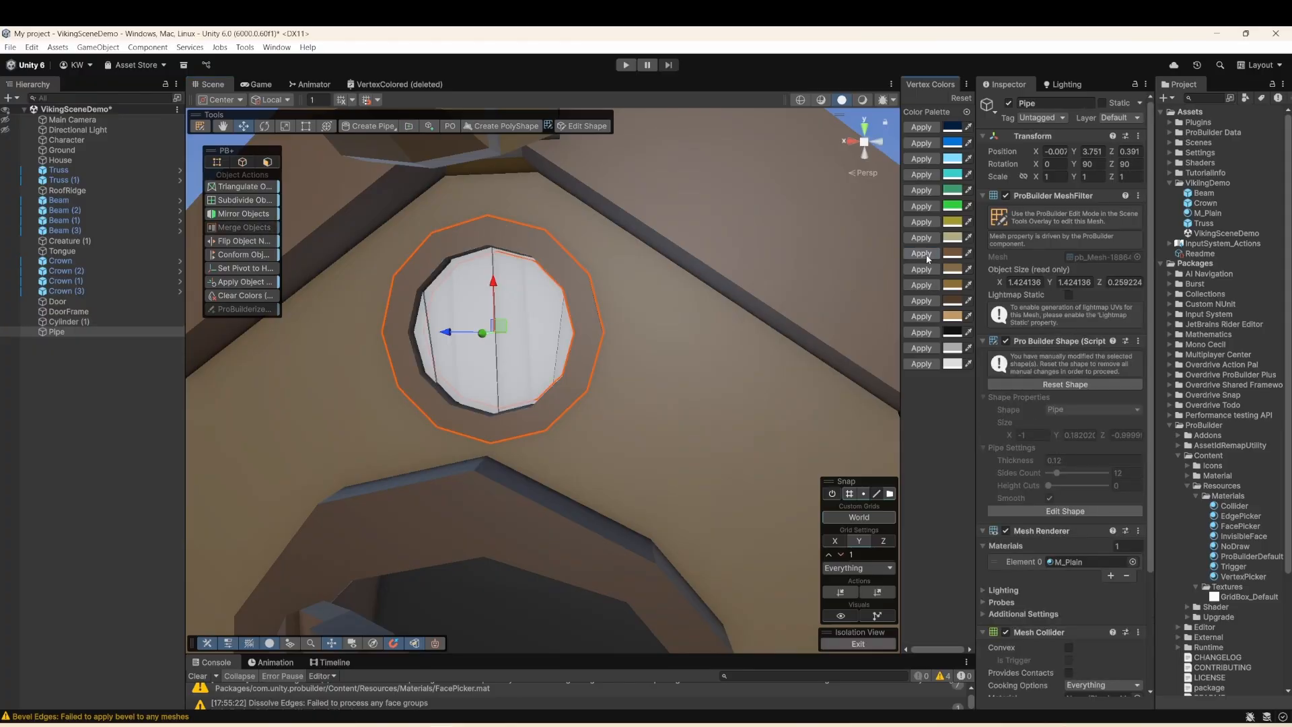
left_click(526, 340)
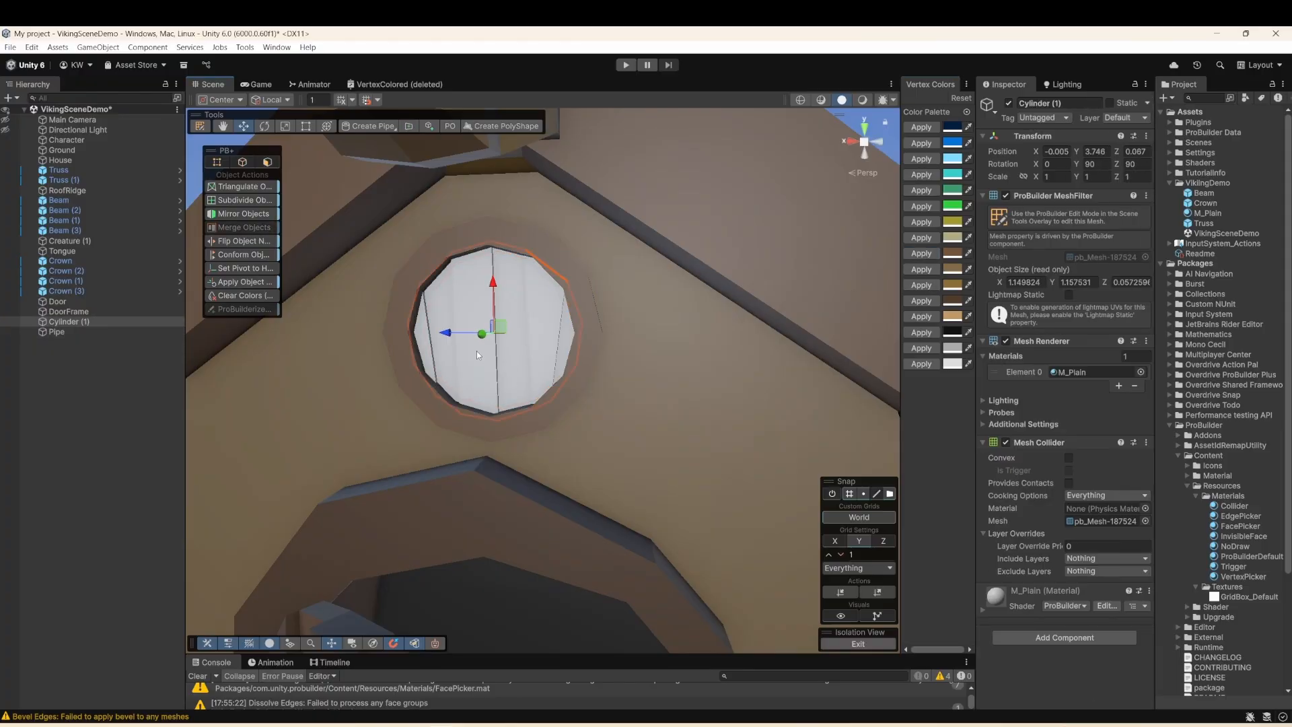
- Colour the round plank disc dark brown and give alternate plank faces a lighter brown
left_click(922, 302)
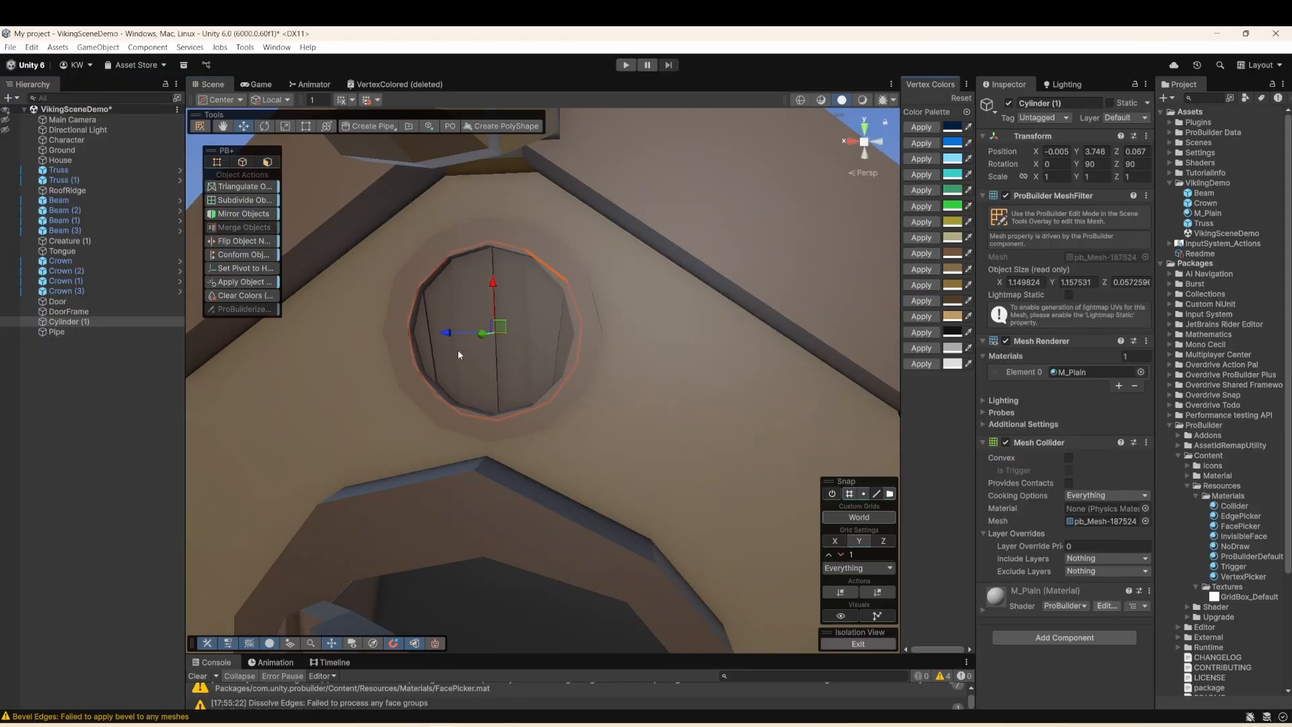
left_click(202, 123)
left_click(424, 336)
left_click(473, 337, "shift")
left_click(544, 335, "shift")
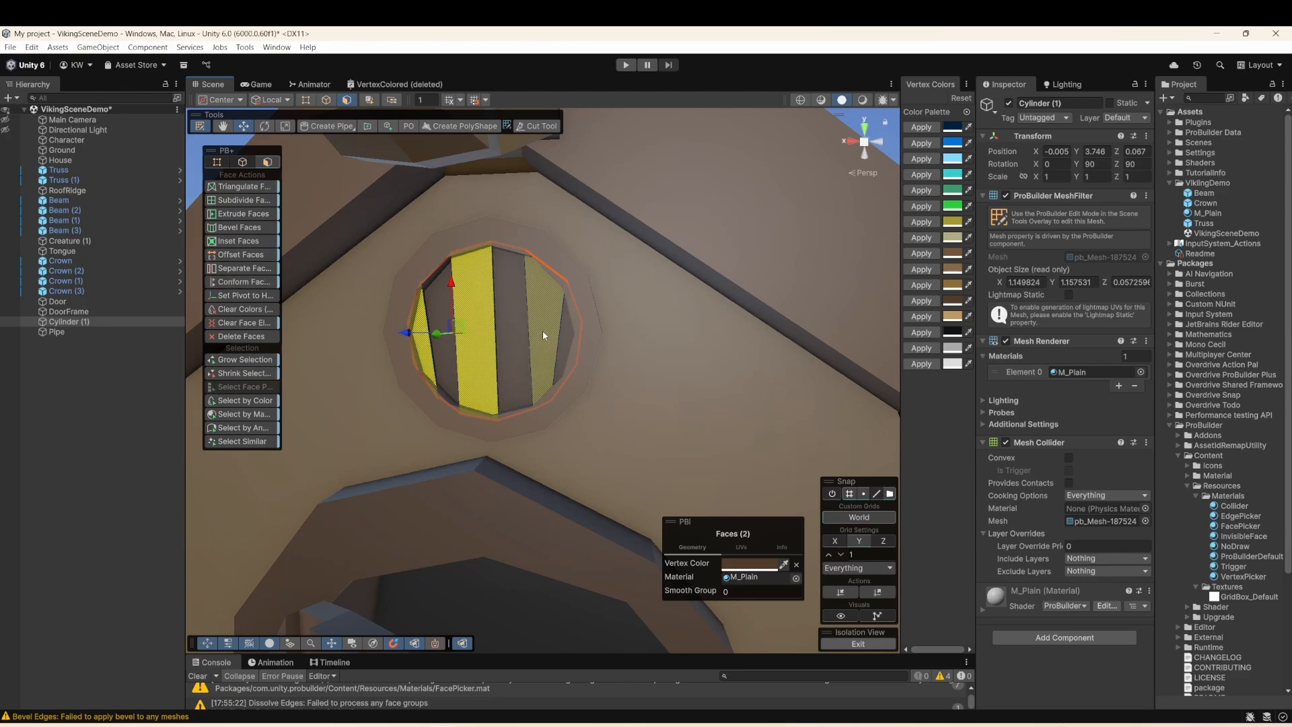
left_click(200, 126)
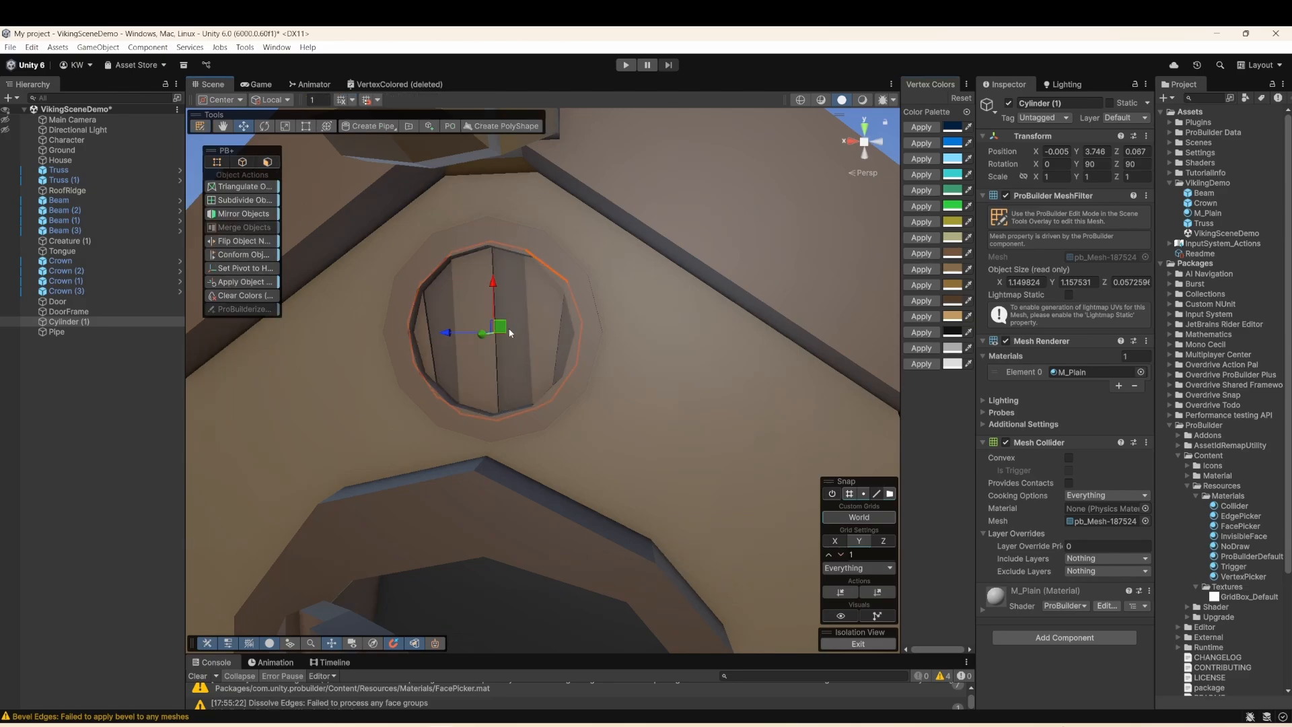
- Draw a 13-sided cylinder about 0.43 by 0.40 across and 0.21 deep on the centre of the plank window
scroll(744, 211, "down", 5)
left_click(744, 211)
left_click_drag(565, 369, 628, 384, "alt")
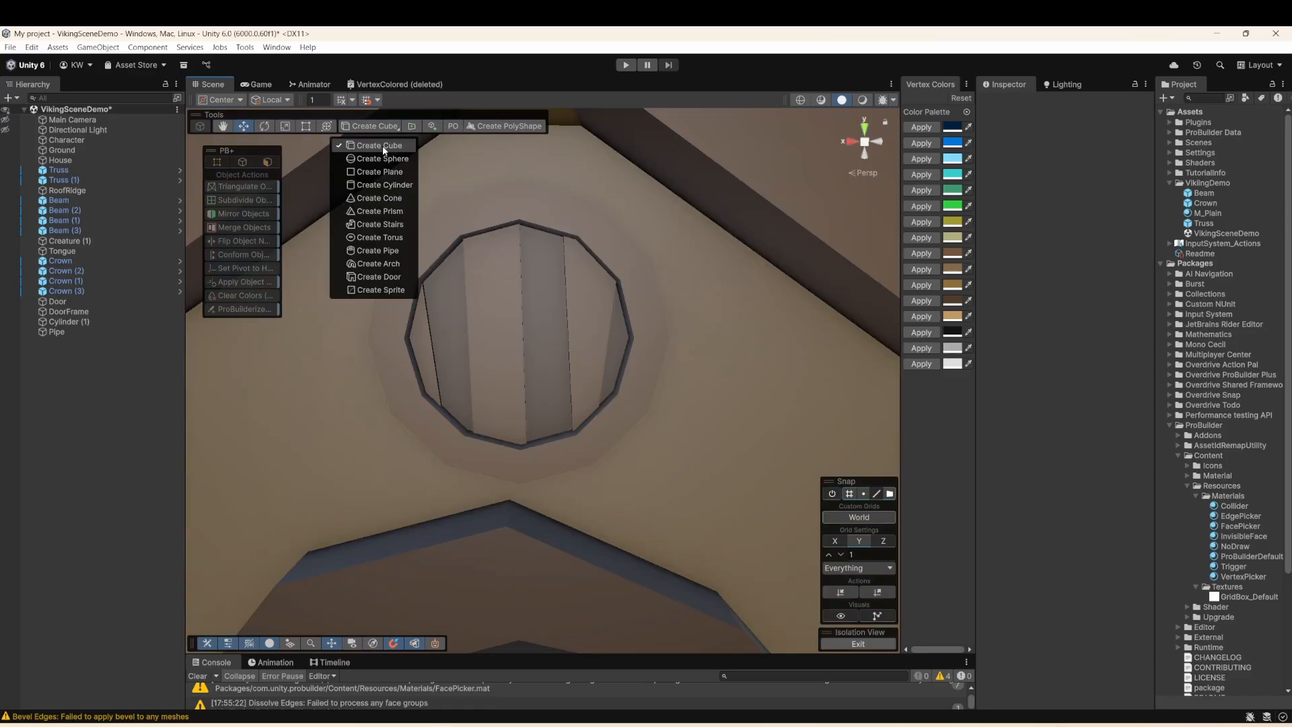
left_click(385, 186)
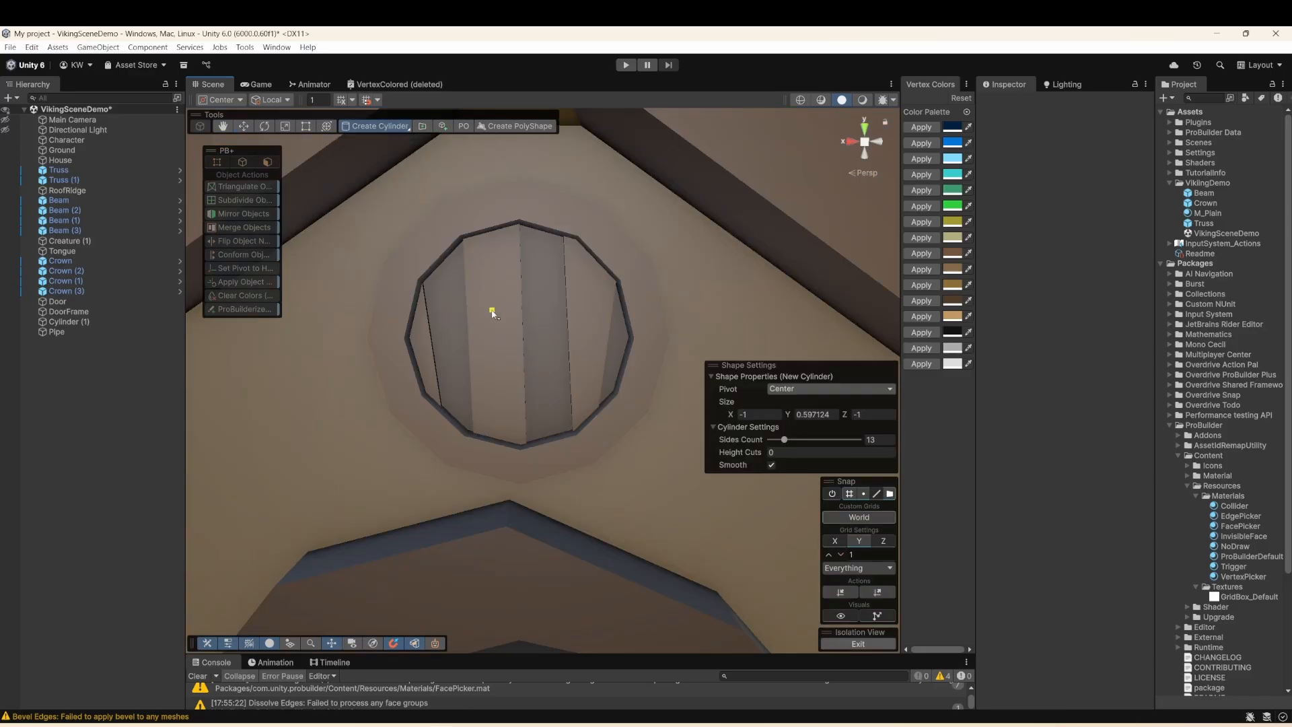
left_click_drag(477, 311, 548, 384)
left_click(560, 393)
- Shrink the cylinder's outer end face into a taper and insert an edge loop around its side with an offset of 0.39
left_click_drag(808, 393, 466, 410, "alt")
left_click(267, 161)
left_click(492, 382)
key("h")
left_click(566, 374)
right_click(567, 383)
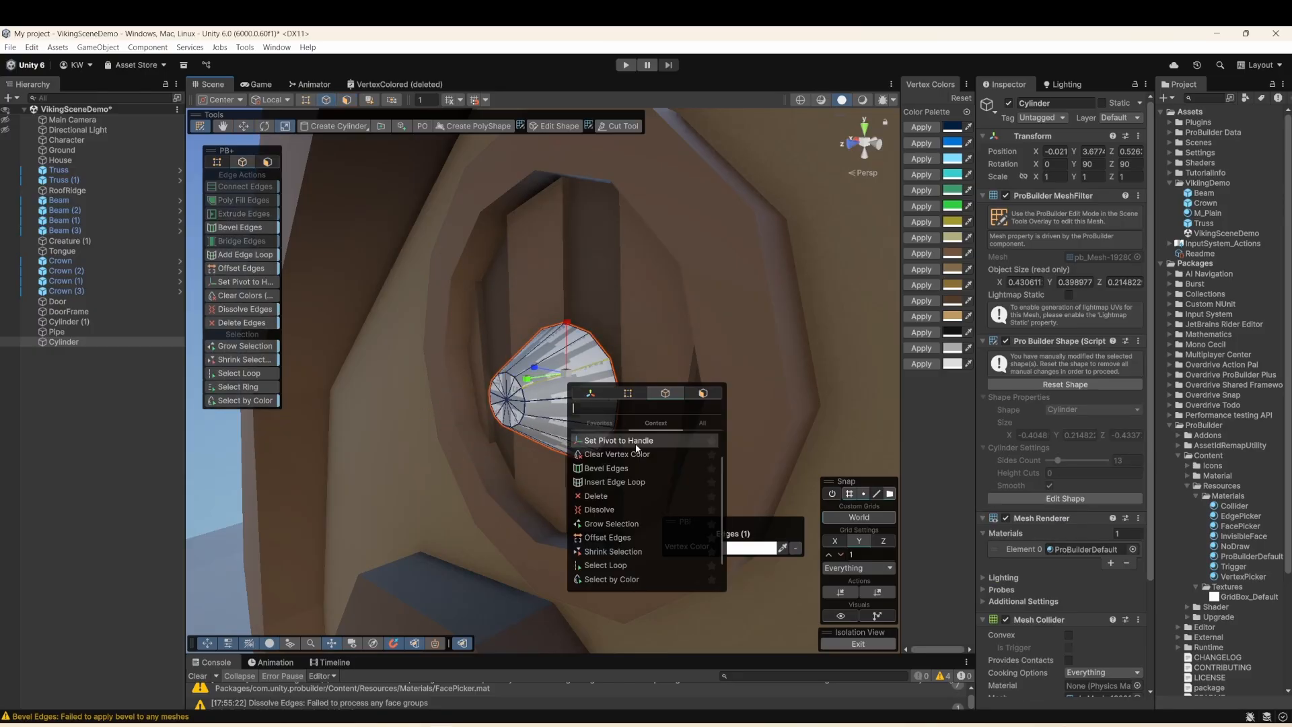
left_click(652, 483)
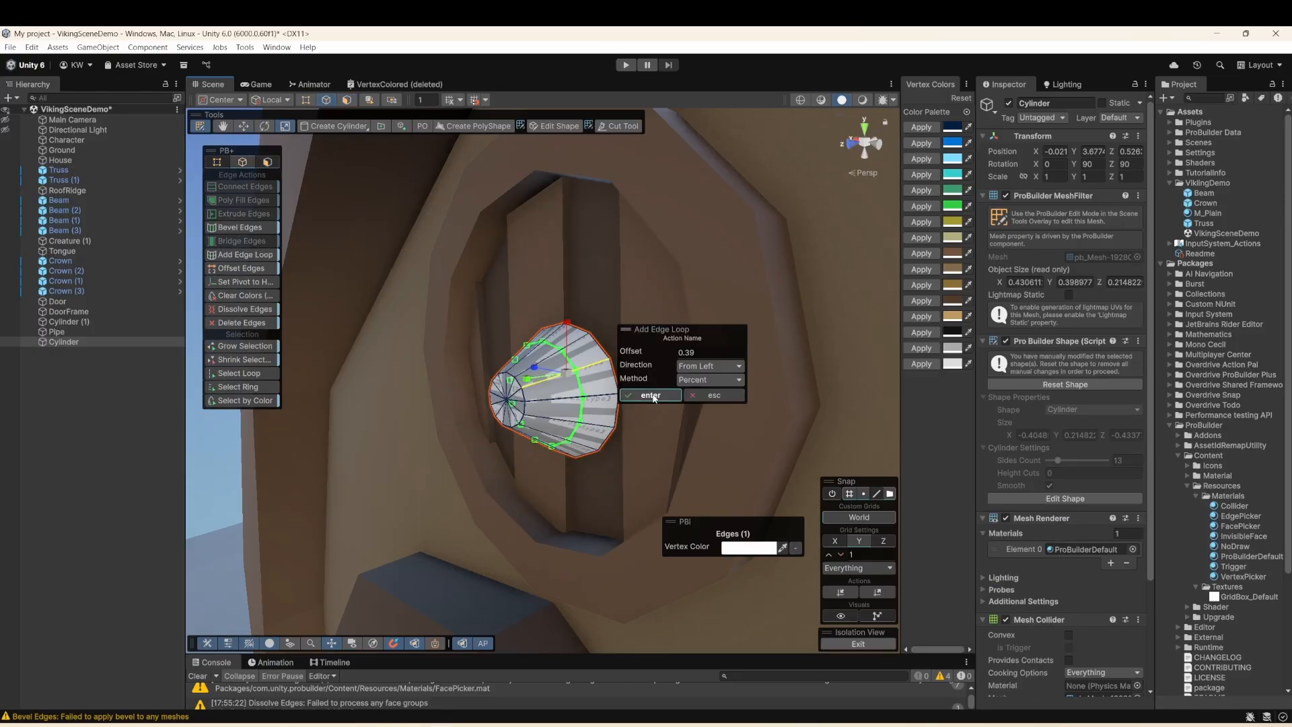
left_click(654, 396)
- Move the tapered cylinder to the centre of the plank window and assign it the M_Plain material
left_click_drag(471, 407, 408, 388, "alt")
key("Escape")
key("w")
key("shift+d")
left_click_drag(1198, 214, 371, 388)
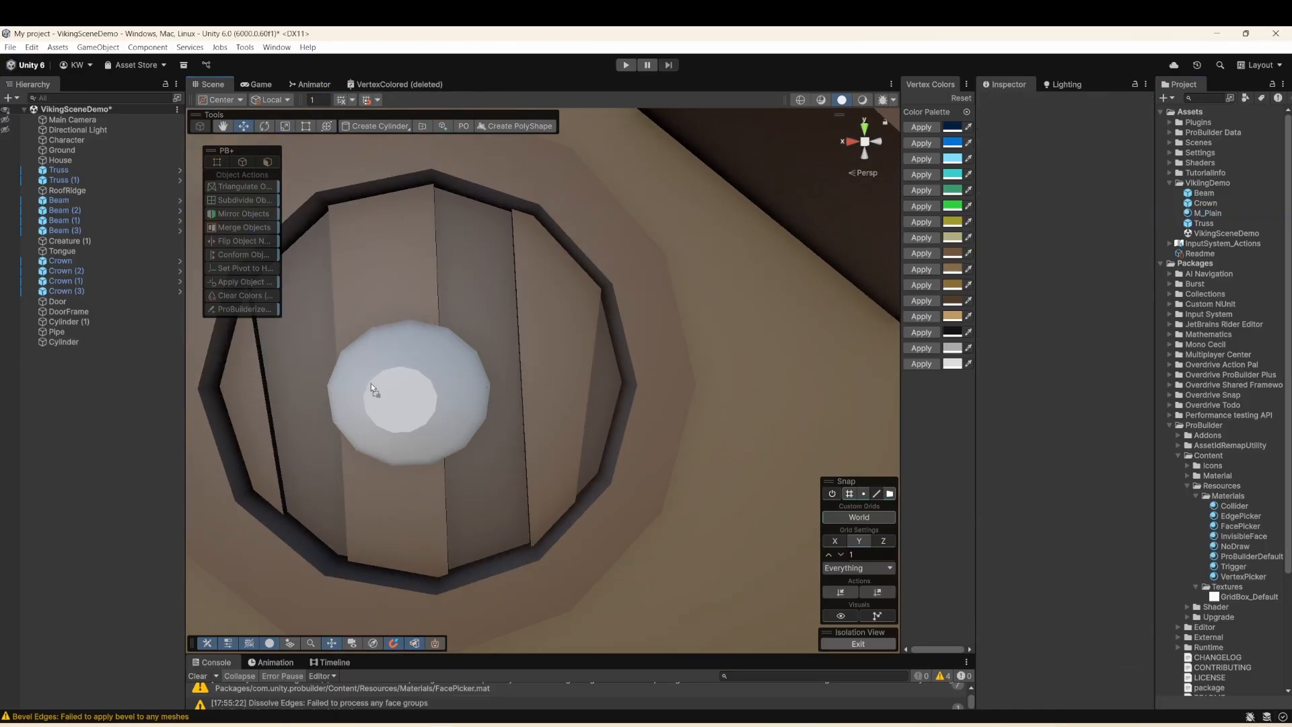
scroll(471, 388, "down", 3)
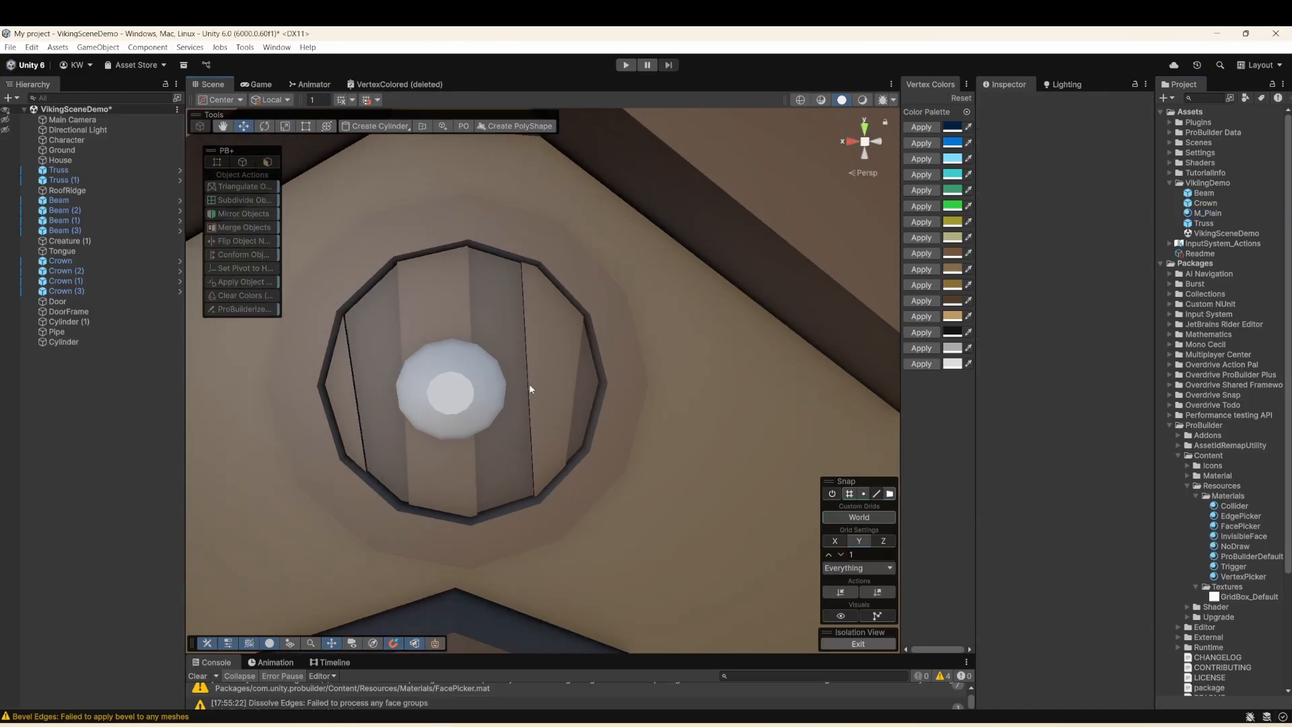
- Colour the centre cylinder of the round window dark brown
left_click(465, 390)
left_click(929, 300)
left_click_drag(475, 397, 514, 452, "alt")
- Draw a cube bar about 1.09 long and 0.14 high horizontally across the middle of the round window
left_click(353, 130)
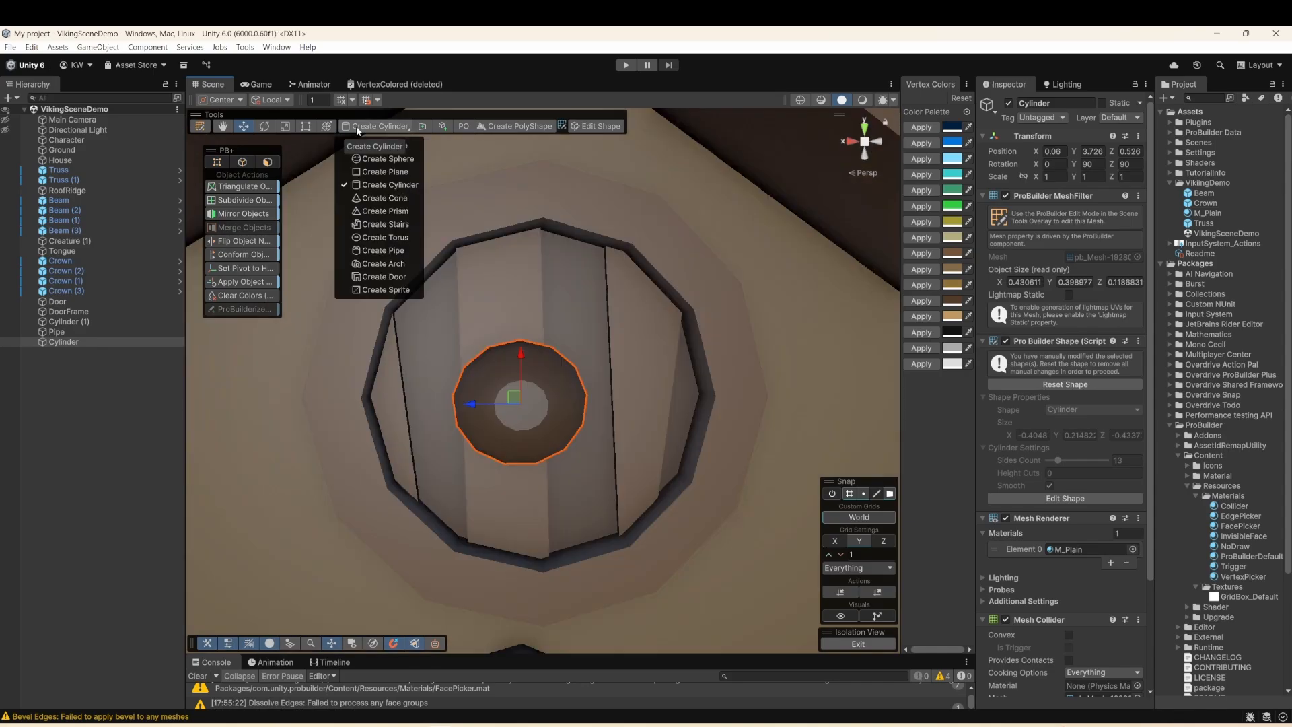
left_click(377, 147)
left_click_drag(379, 390, 705, 433)
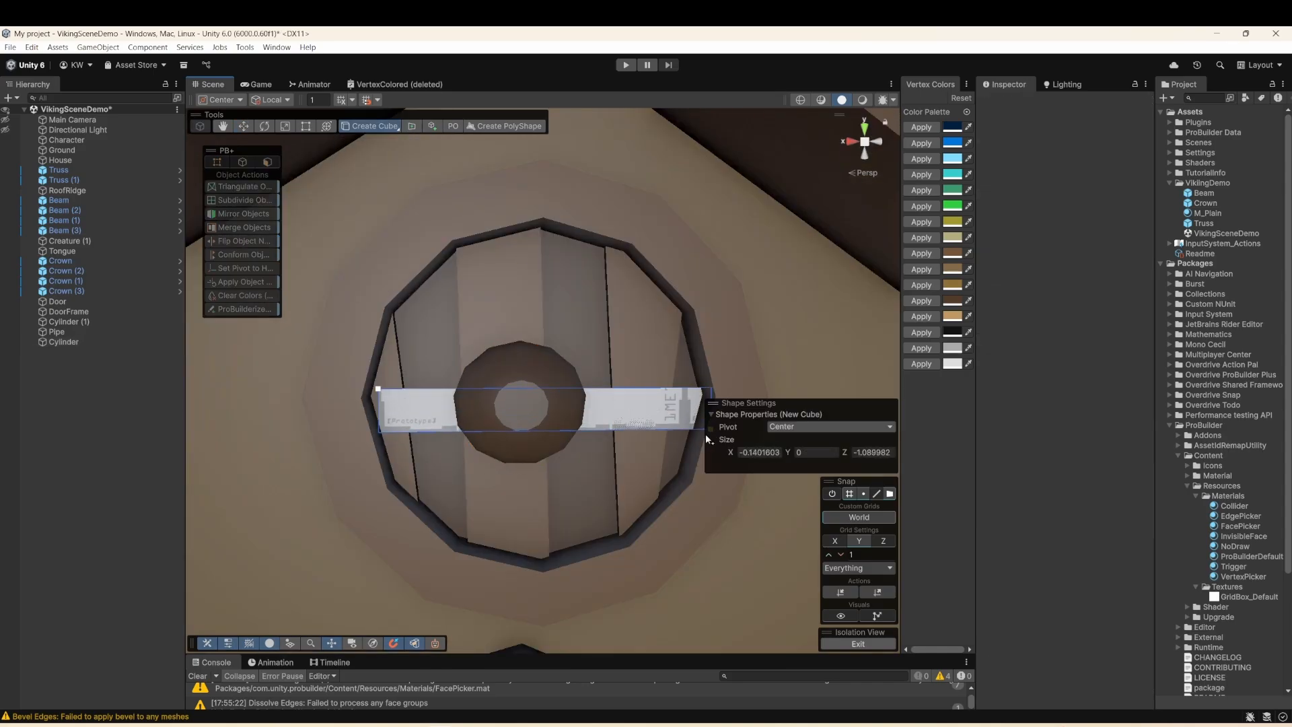
left_click(549, 403)
- Adjust the bar's position on the round window, colour it brown and deselect it
key("w")
left_click_drag(447, 340, 539, 377, "alt")
left_click_drag(587, 339, 587, 327)
left_click_drag(567, 392, 561, 397)
left_click_drag(508, 464, 532, 388, "alt")
left_click(921, 269)
left_click(575, 407)
scroll(617, 393, "down", 4)
key("shift+d")
- Hide every scene object except the door
left_click_drag(617, 392, 574, 447, "alt")
scroll(574, 447, "up", 4)
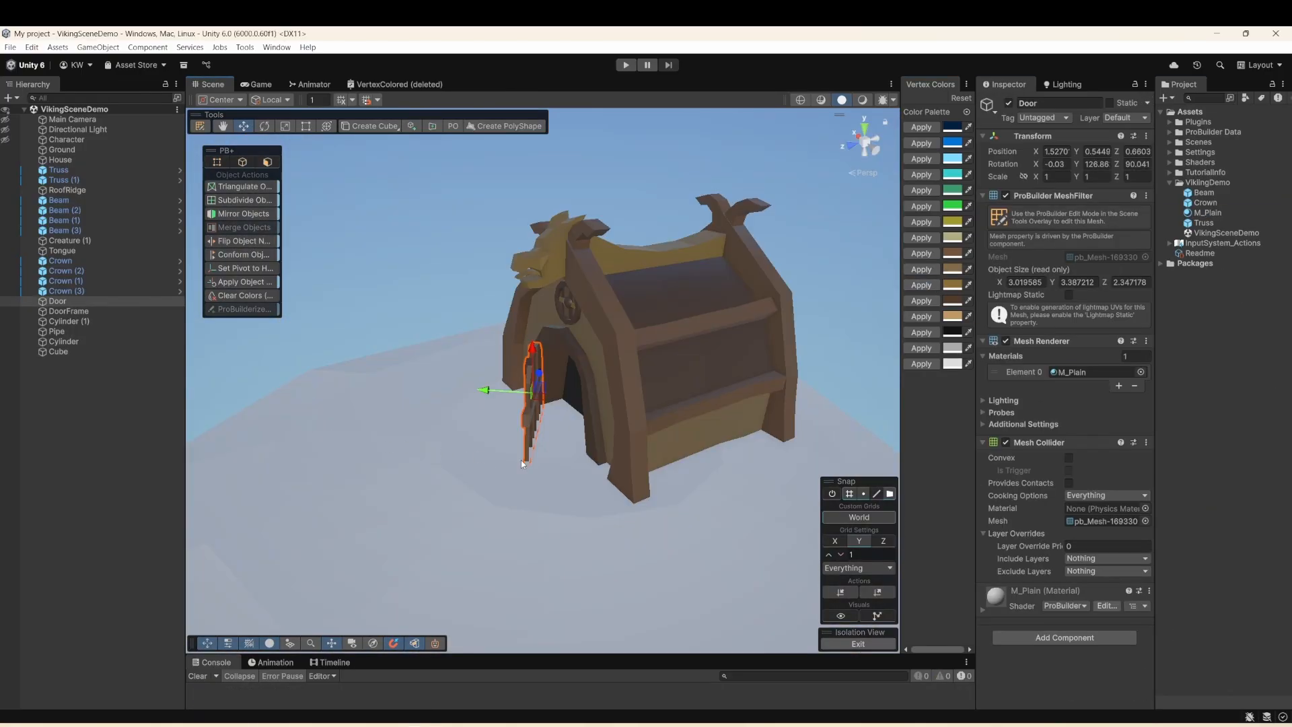
left_click_drag(487, 390, 444, 432, "alt")
scroll(445, 432, "up", 4)
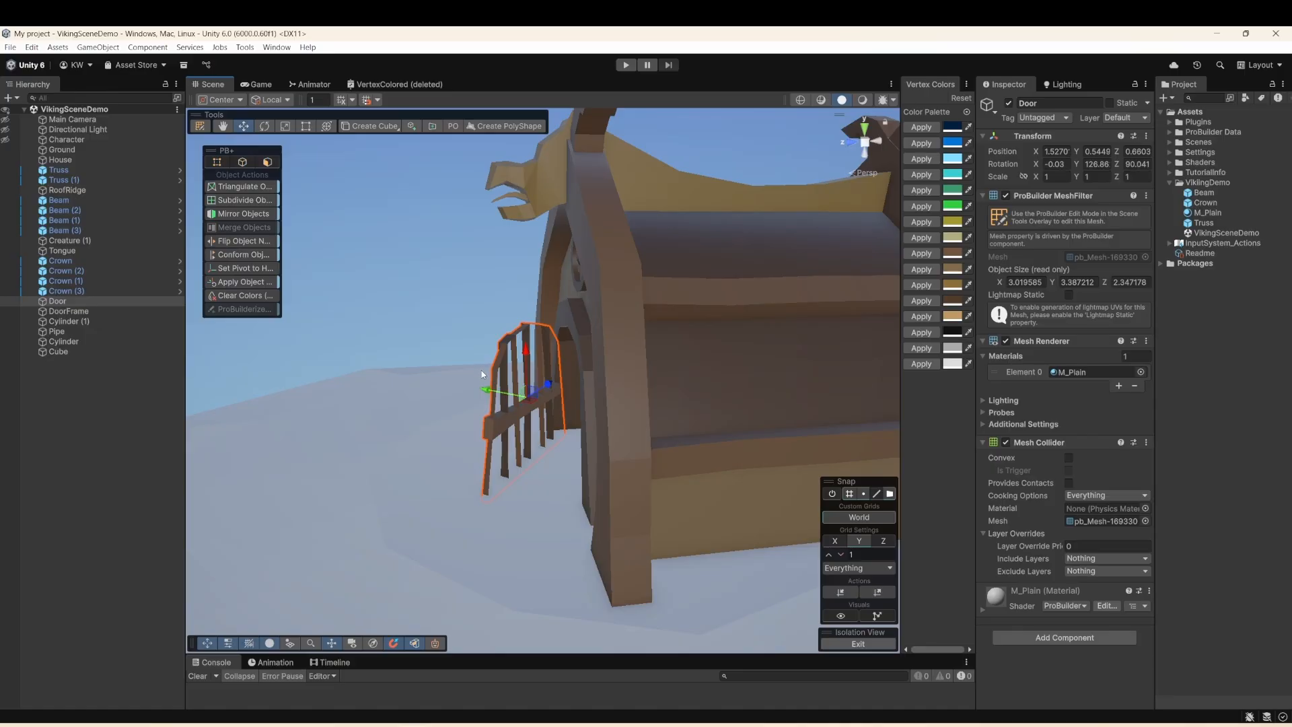
left_click(6, 109)
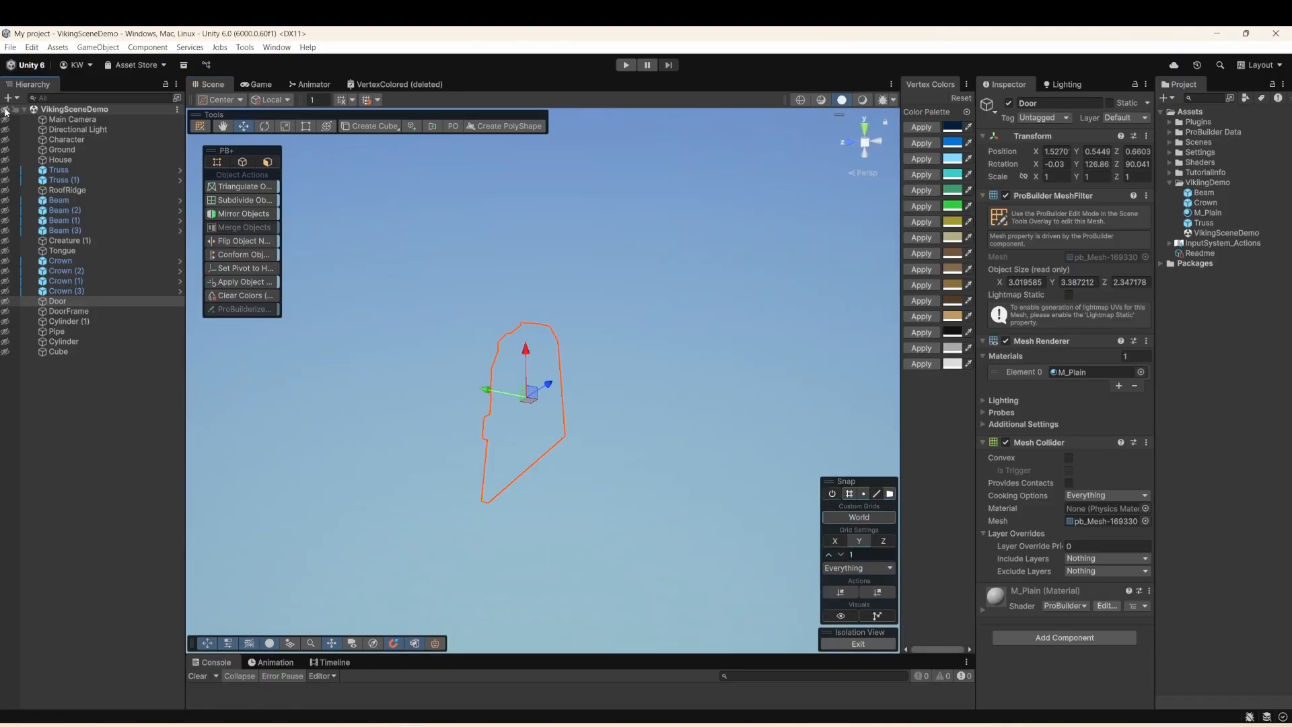
left_click(5, 301)
- Bridge opposite open edges of the door planks to fill the missing faces on the back of the door
scroll(516, 404, "up", 4)
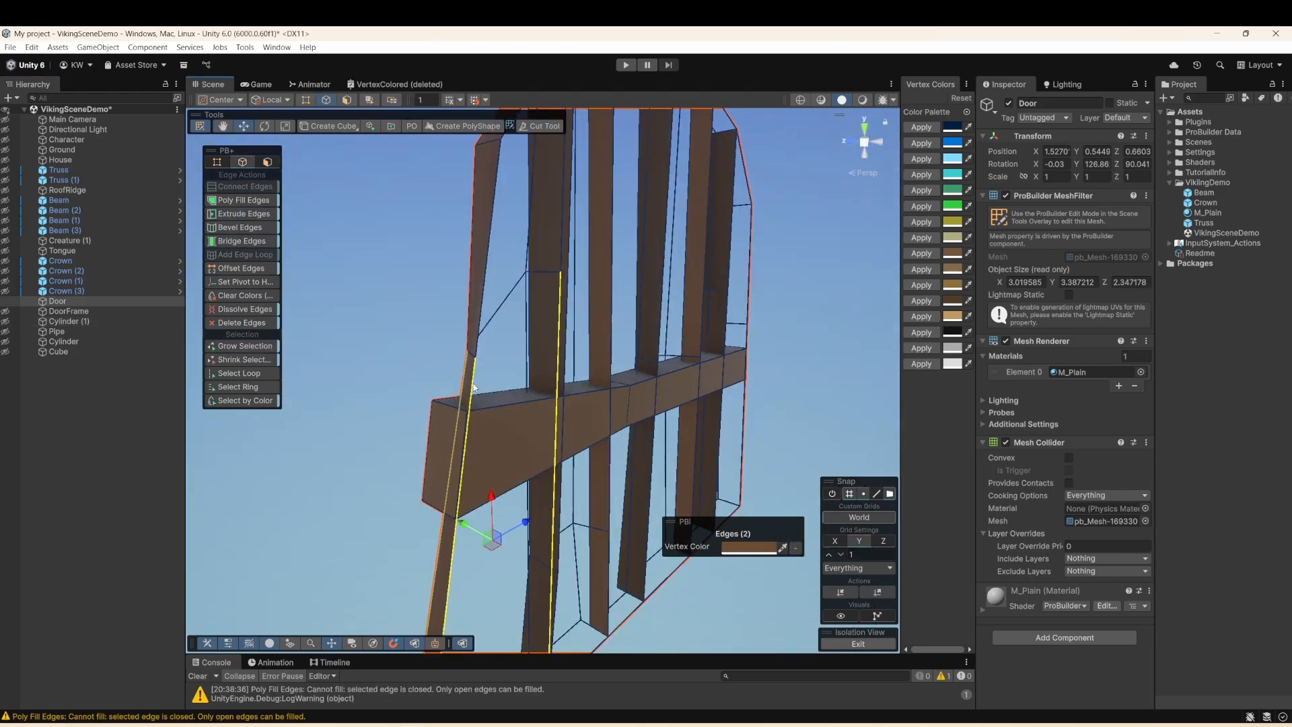
scroll(725, 399, "up", 5)
scroll(724, 400, "down", 3)
left_click(592, 557)
left_click_drag(725, 400, 600, 483, "alt")
left_click(534, 372, "shift")
left_click(585, 563)
left_click(522, 465, "shift")
key("alt+b")
key("Return")
left_click_drag(523, 268, 490, 352, "alt")
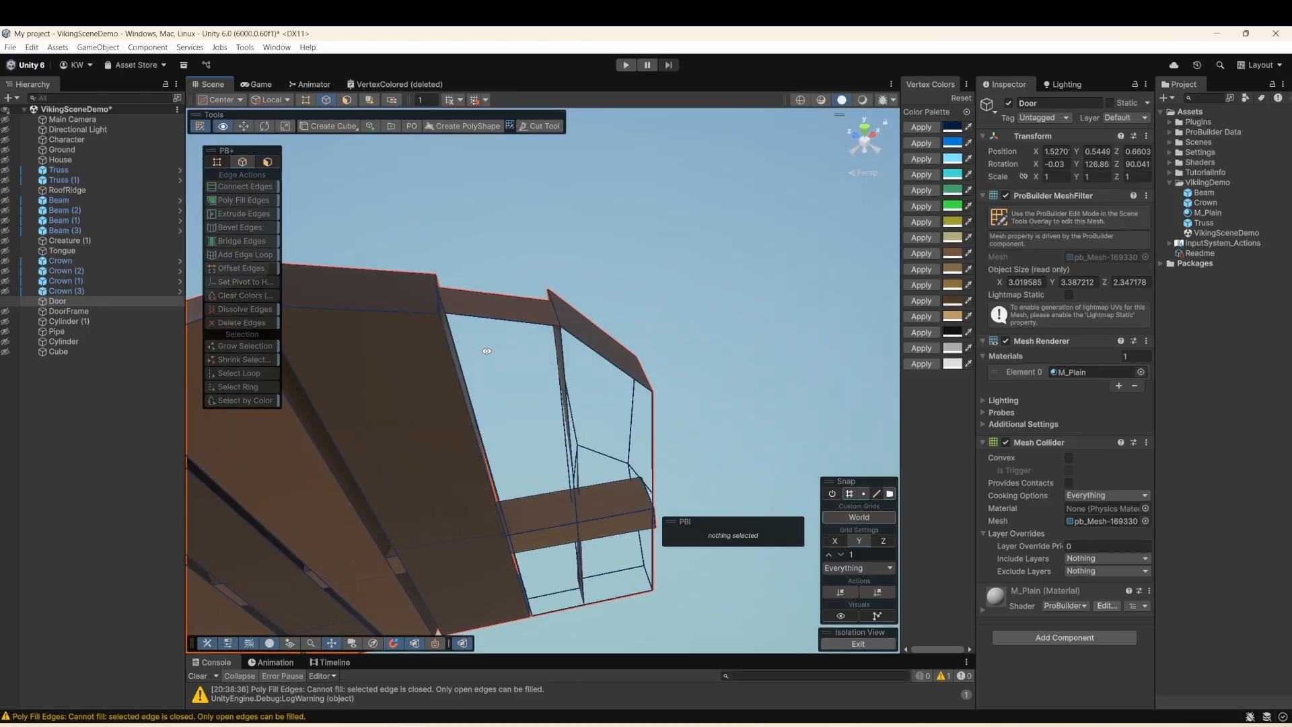
- Close the remaining open plank at the side of the door by bridging its edges, and leave mesh editing
key("alt+b")
left_click_drag(606, 417, 559, 423, "alt")
middle_click_drag(559, 422, 549, 426)
key("h")
double_click(467, 400)
left_click_drag(549, 426, 617, 395, "alt")
left_click(672, 398)
scroll(617, 395, "down", 3)
key("Escape")
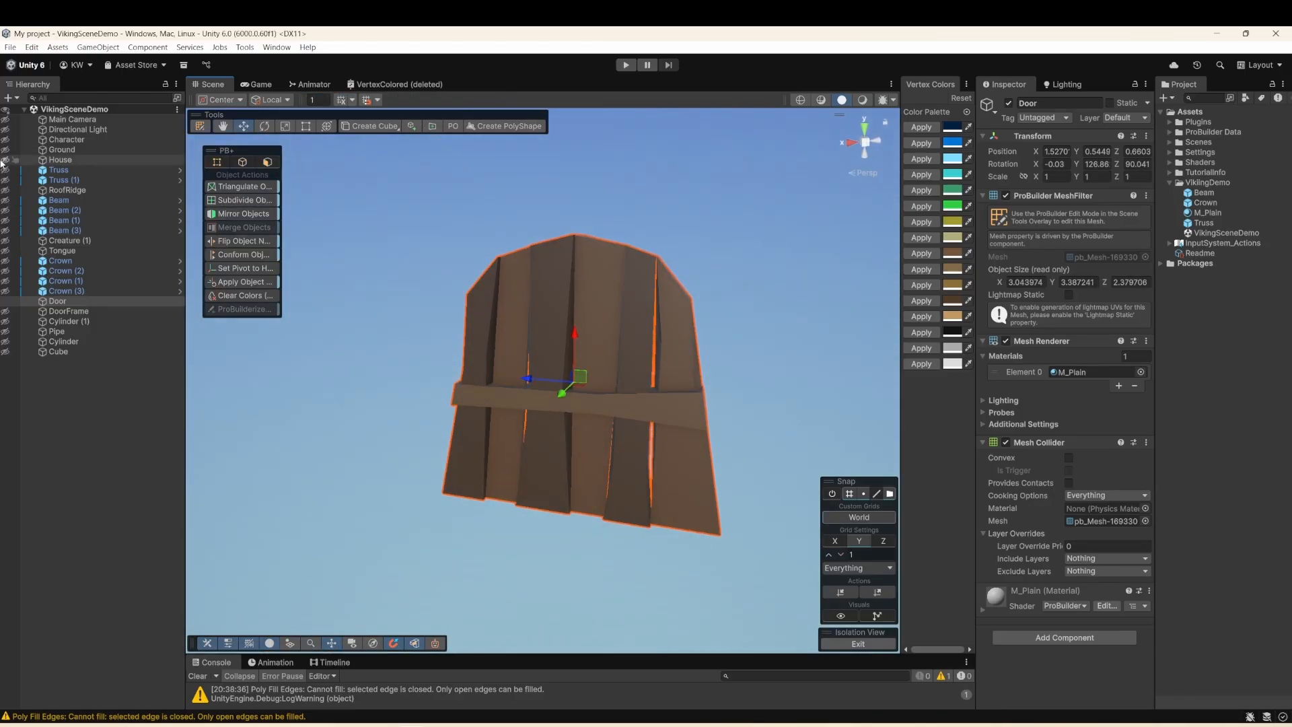
- Make all scene objects visible again and deselect the door
left_click(4, 112)
left_click(4, 110)
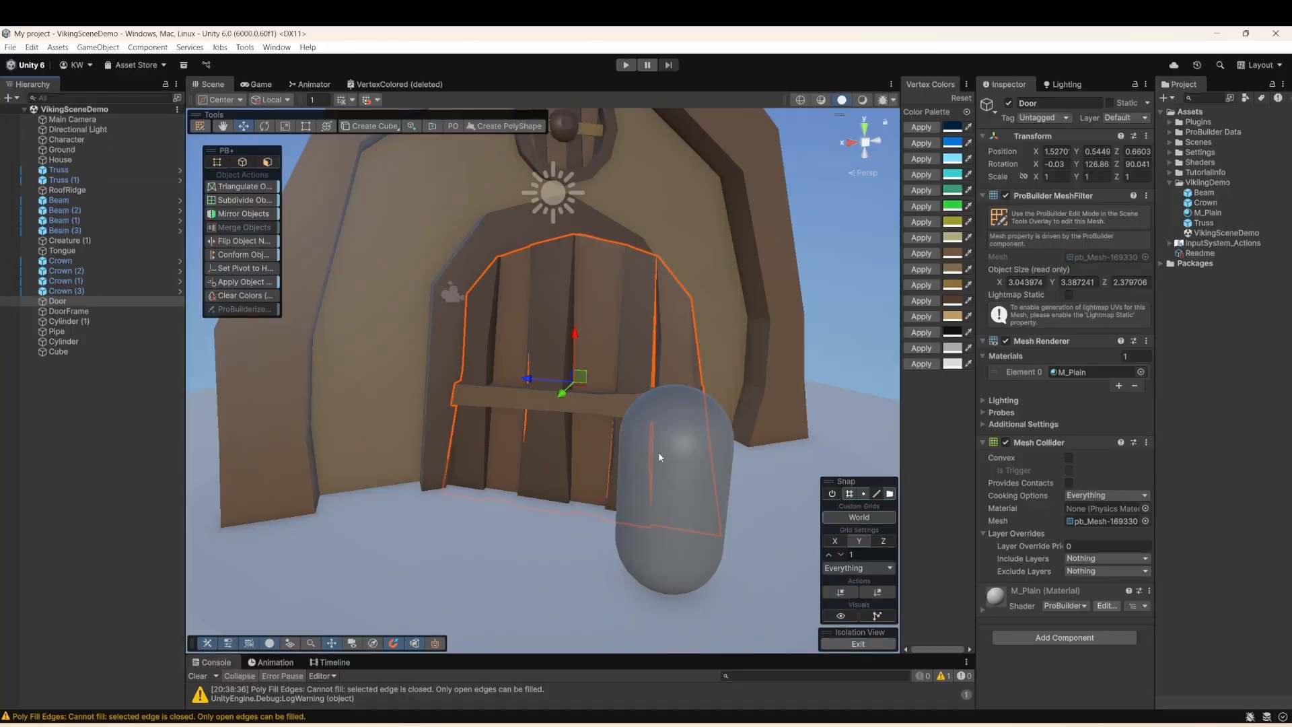
scroll(659, 450, "down", 2)
left_click(807, 297)
- Draw a cube against the house's side wall, about 1.77 high, 0.39 wide and standing out about 0.81
scroll(635, 367, "down", 5)
left_click_drag(636, 367, 612, 434, "alt")
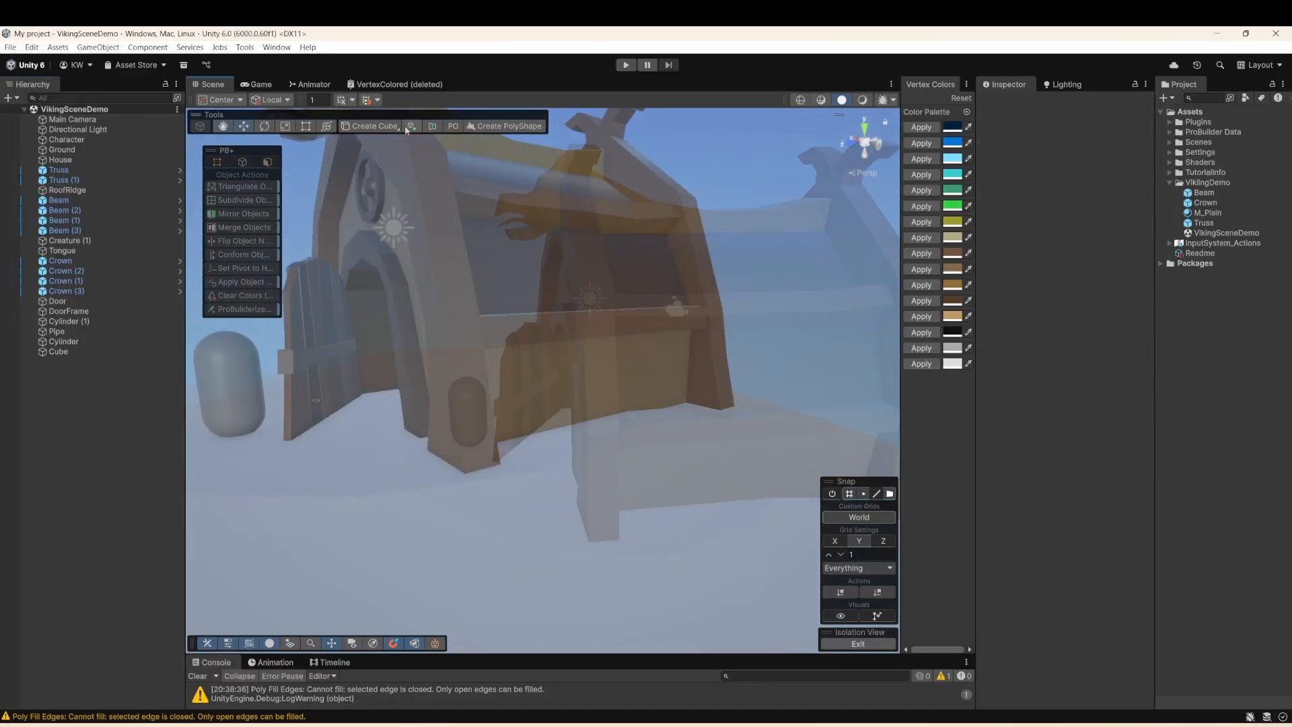
left_click(374, 126)
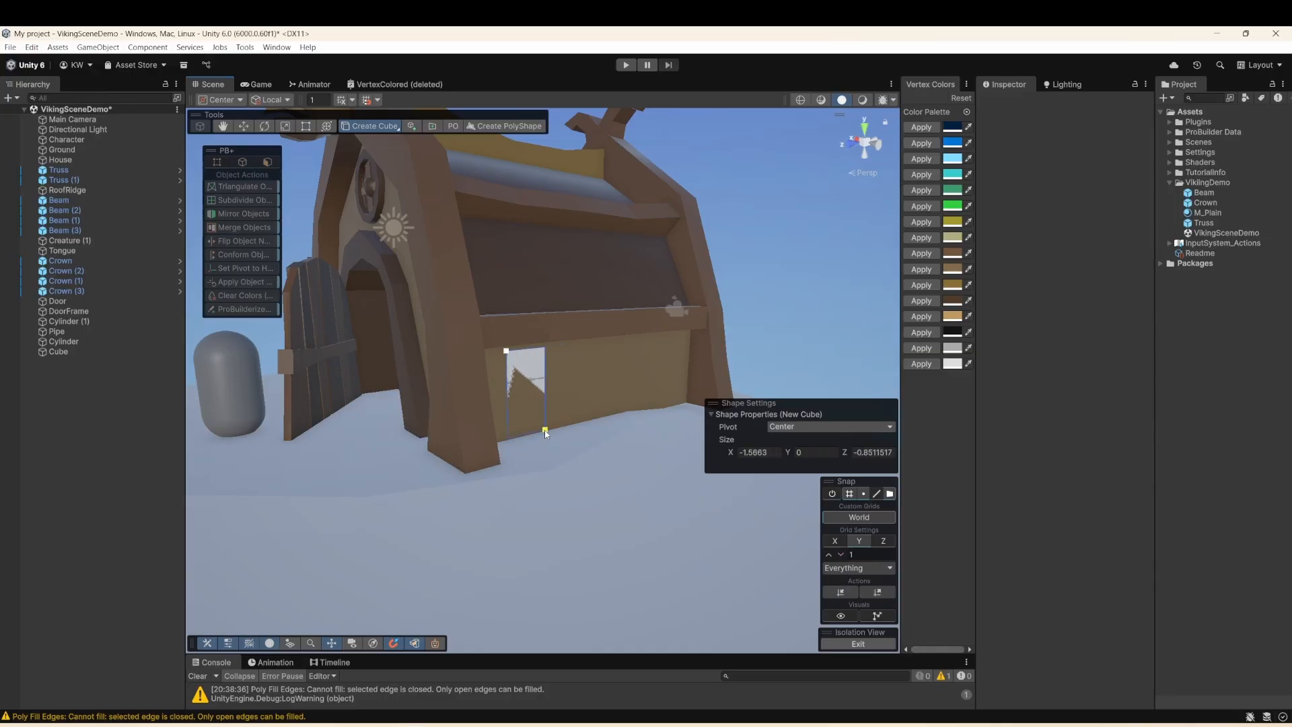
left_click_drag(545, 431, 529, 440)
left_click(543, 463)
key("Escape")
- Raise the top face of the new cube to a total height of about 1.89, up to the horizontal beam
scroll(511, 302, "up", 3)
key("g")
left_click(522, 333)
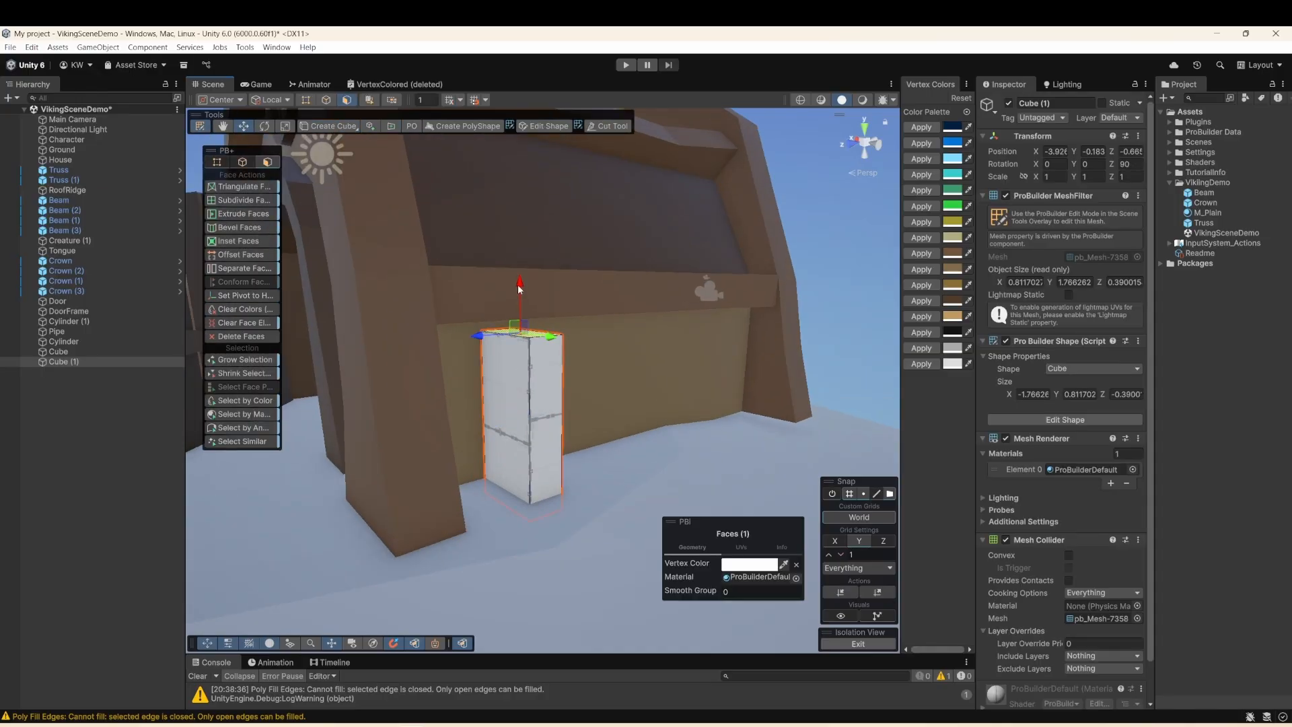
left_click_drag(520, 290, 519, 275)
- Insert an edge loop across the cube's vertical edges and pull the upper outer edges in toward the wall
left_click(326, 100)
left_click(529, 425)
right_click(529, 425)
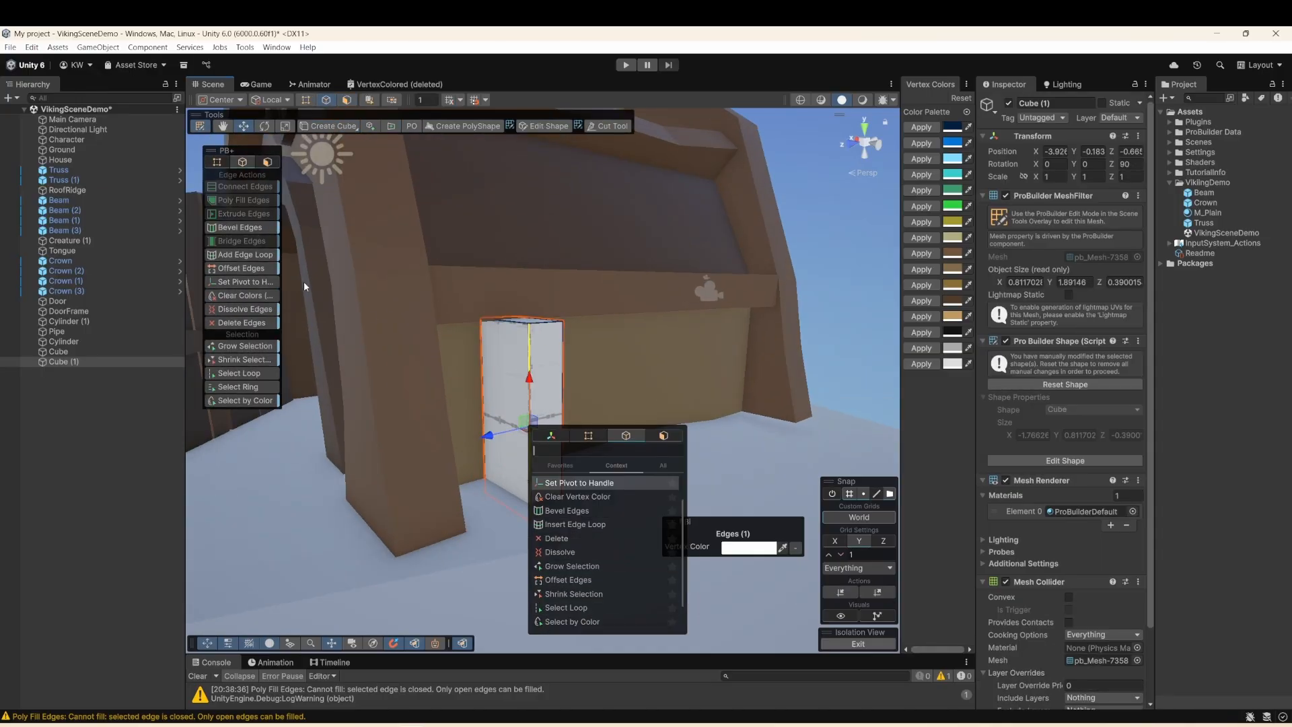
left_click(245, 254)
key("Return")
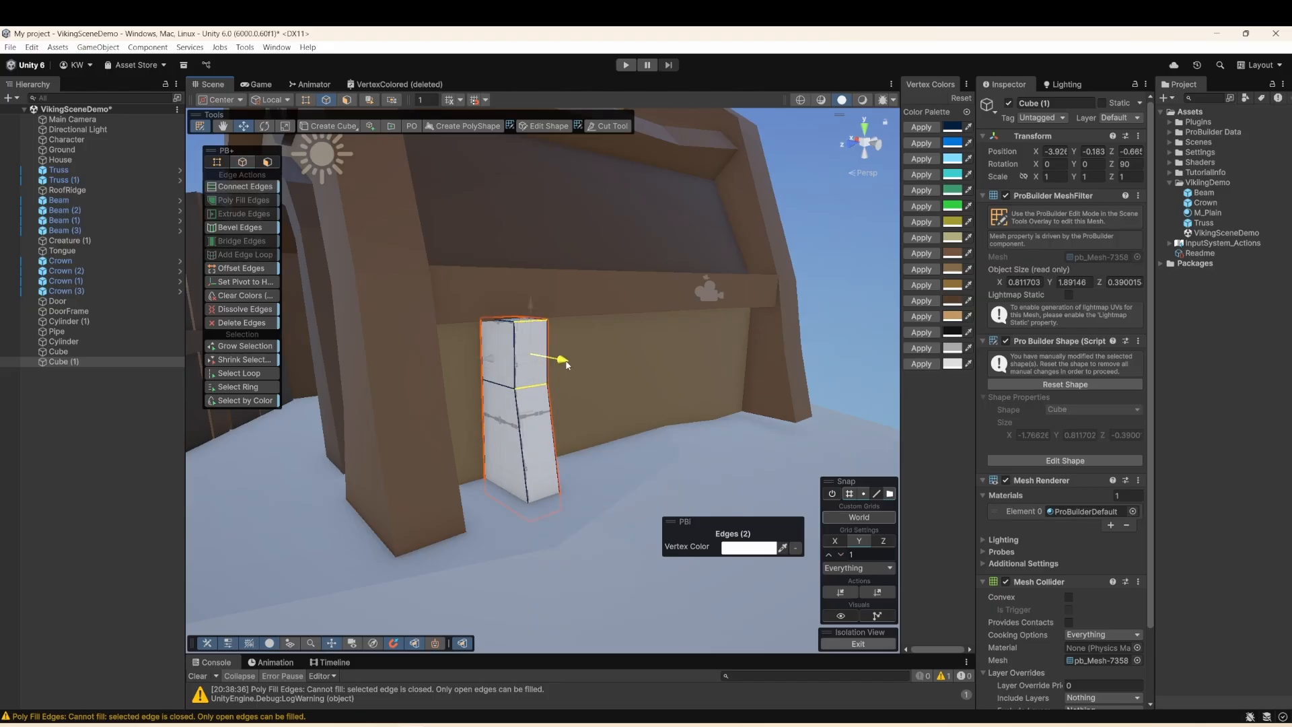
left_click_drag(562, 360, 542, 363)
- Add a second edge loop near the cube's base and pull its outer edge toward the wall to shape a flared foot
left_click_drag(542, 394, 547, 395, "alt")
left_click(543, 455)
left_click(240, 227)
key("Return")
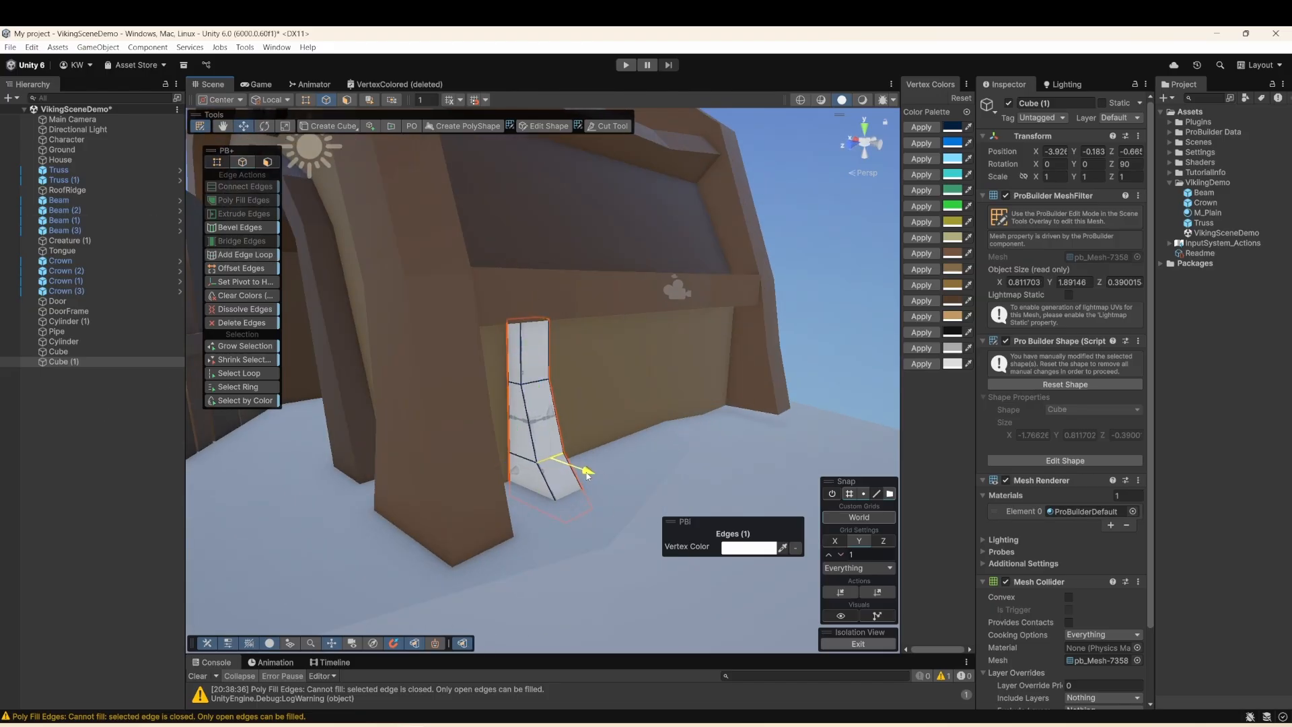
- Assign M_Plain to the flared wall support, colour it brown and save the scene
left_click(200, 127)
left_click(933, 266)
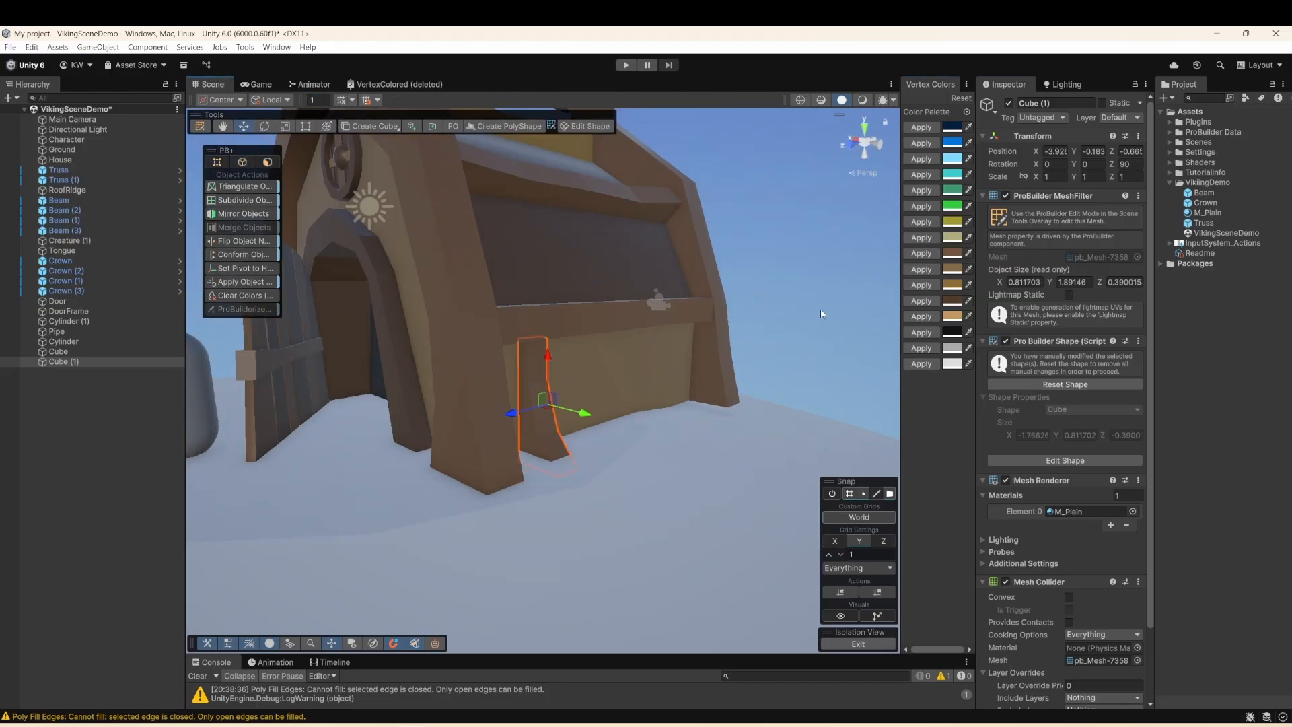
left_click(820, 311)
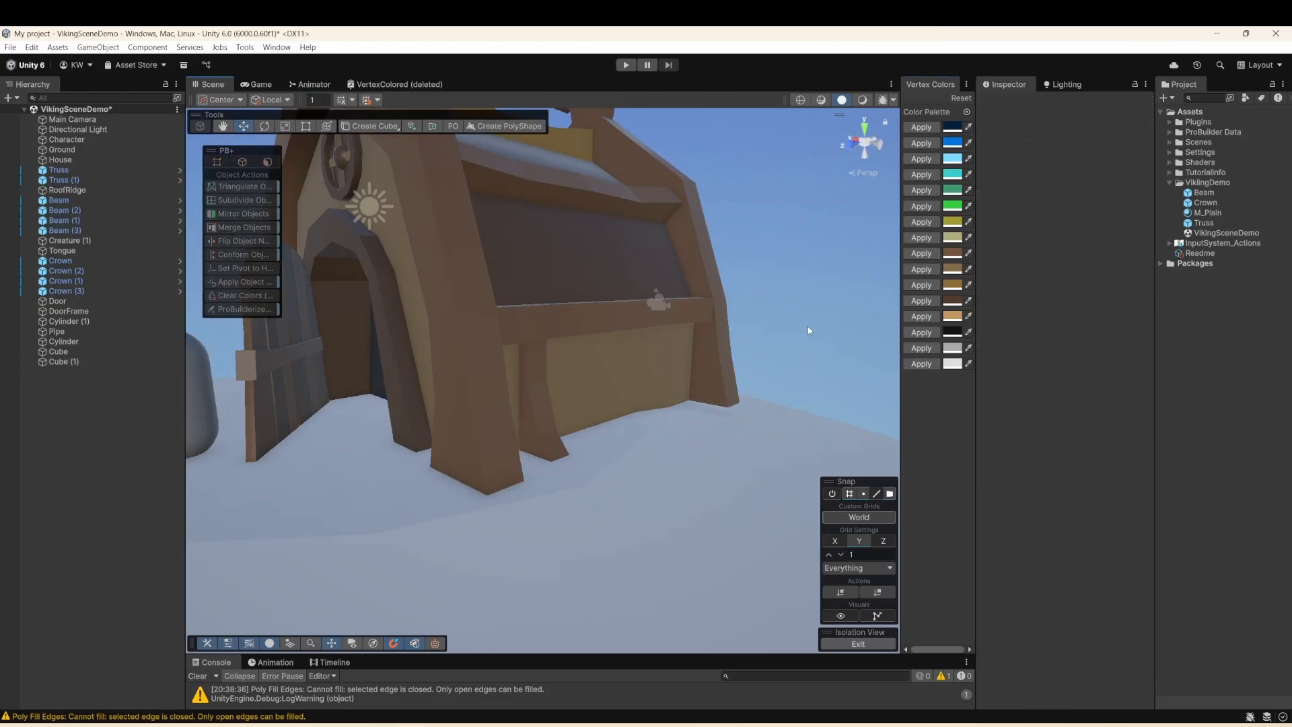
left_click_drag(808, 326, 600, 435, "alt")
scroll(573, 430, "up", 3)
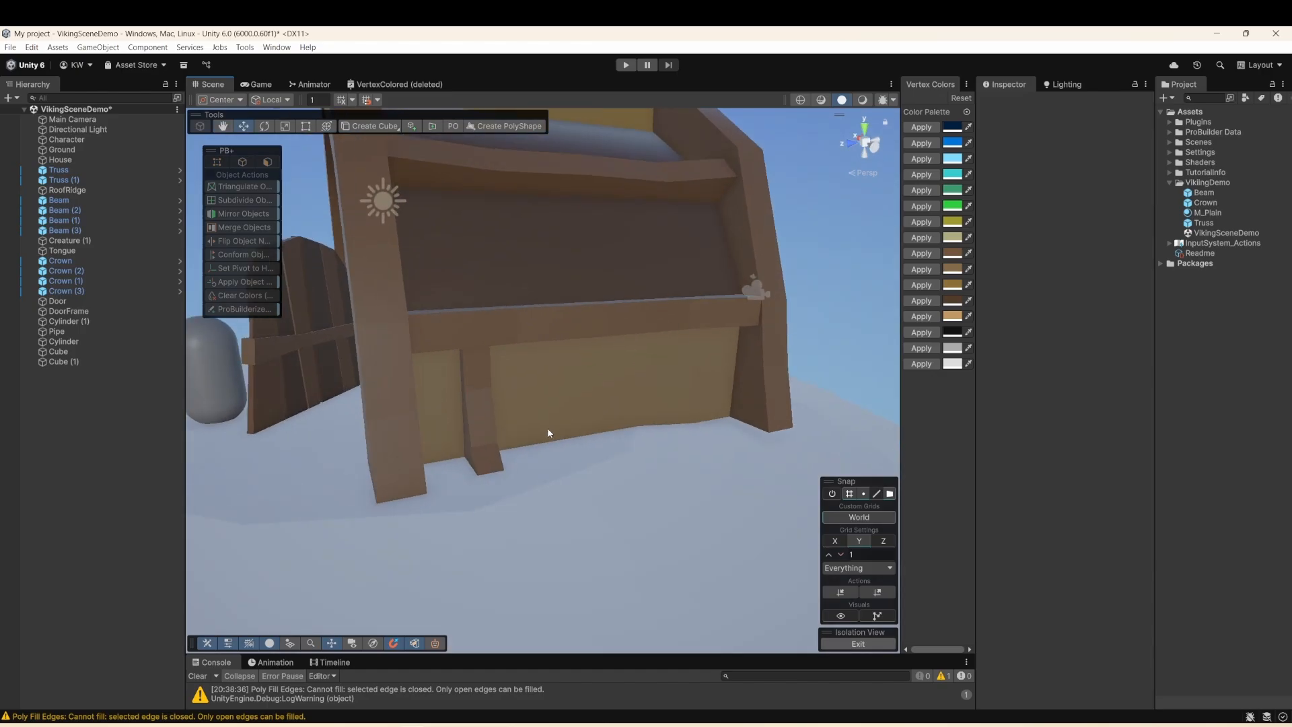
key("ctrl+s")
- Rename the wall support Design and turn it into a prefab in the VikingDemo folder
left_click(497, 422)
left_click_drag(500, 421, 570, 408, "alt")
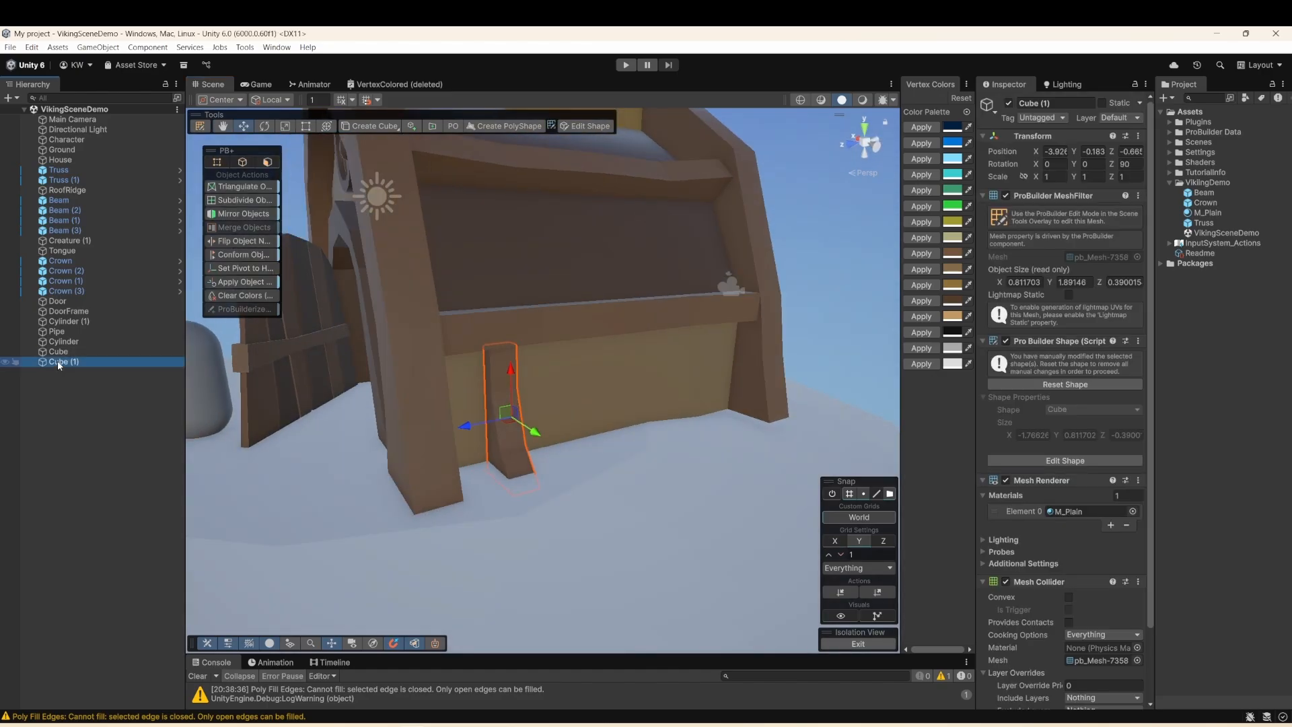
left_click(58, 362)
type("Design")
key("Return")
left_click_drag(1204, 159, 1207, 191)
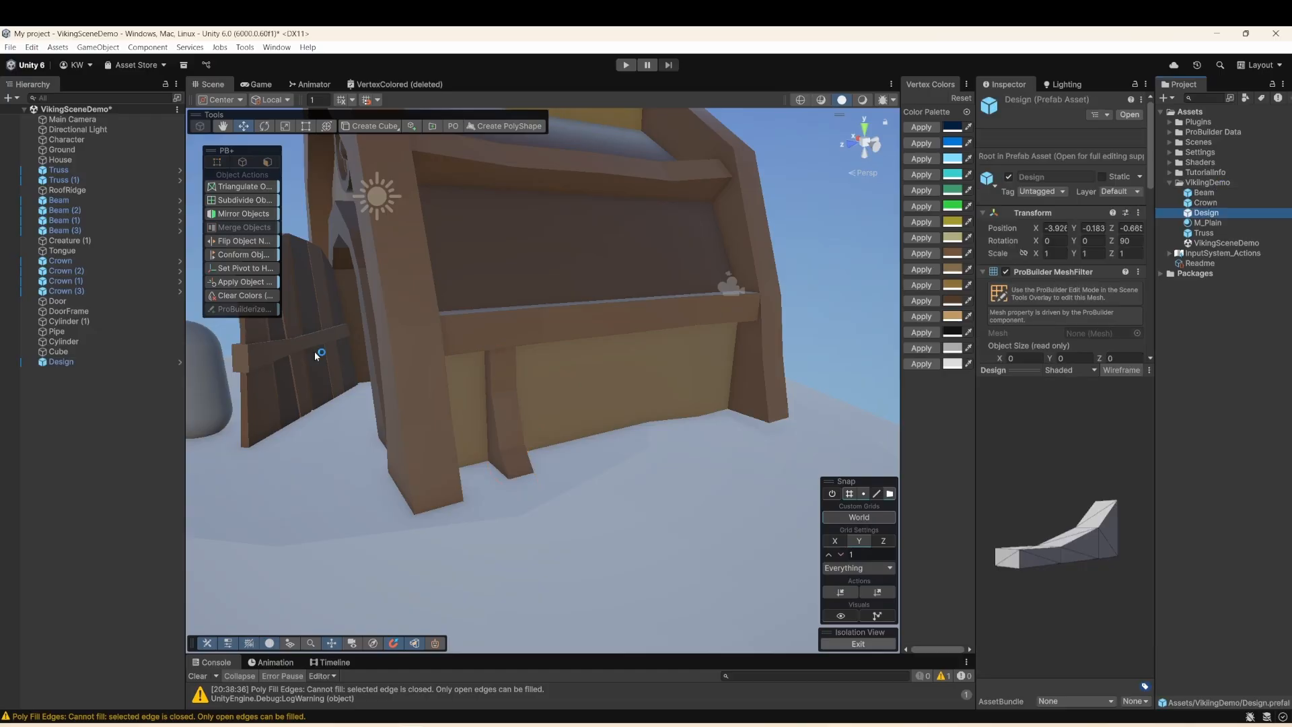
- Duplicate the Design support three times and space the copies along the side wall
left_click(68, 362)
key("ctrl+d")
left_click_drag(465, 426, 580, 404)
key("ctrl+d")
key("ctrl+d")
left_click_drag(580, 403, 606, 340)
- Duplicate all four Design supports, rotate the copies 180° around the vertical axis and move them to the opposite wall
scroll(617, 398, "down", 3)
left_click(649, 385, "shift")
key("ctrl+d")
key("e")
left_click_drag(296, 457, 606, 377)
key("w")
left_click_drag(282, 501, 346, 467)
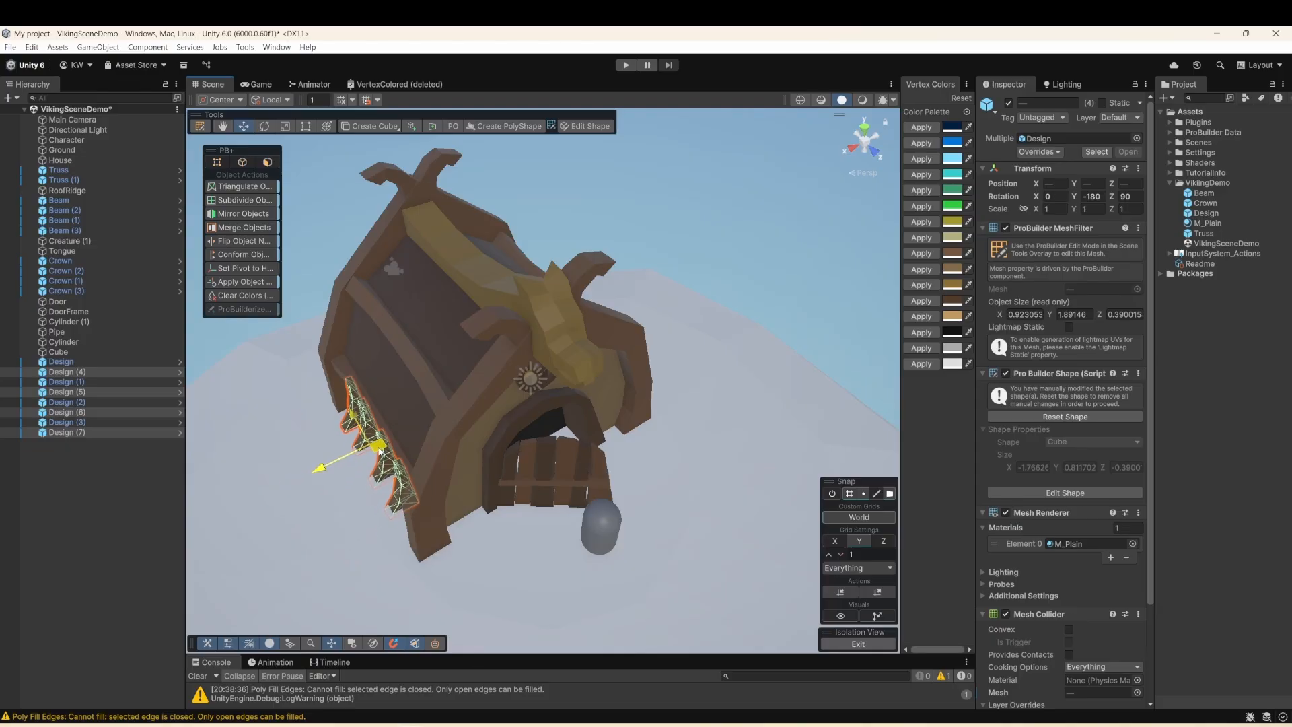
- Adjust the copied supports' position along the opposite wall and deselect them
key("f")
left_click_drag(456, 461, 502, 449, "alt")
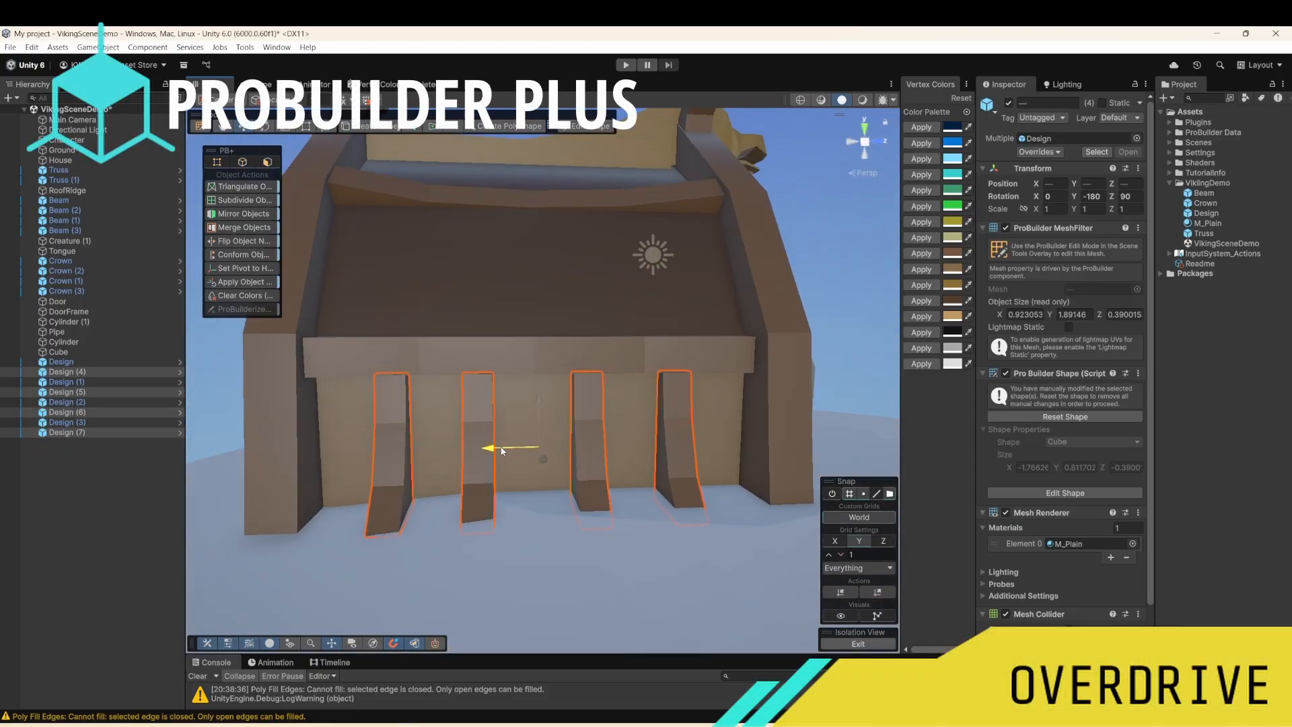
left_click(823, 267)
scroll(608, 425, "down", 5)
left_click_drag(608, 425, 516, 421, "alt")
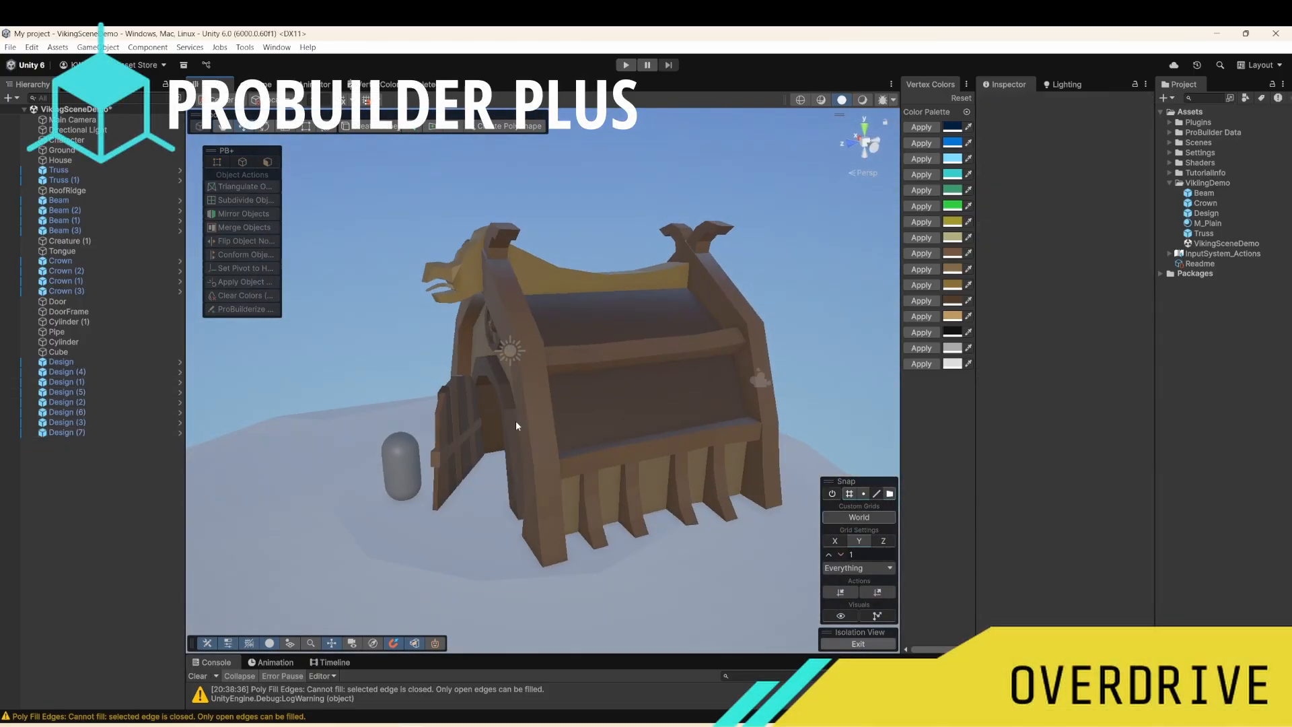